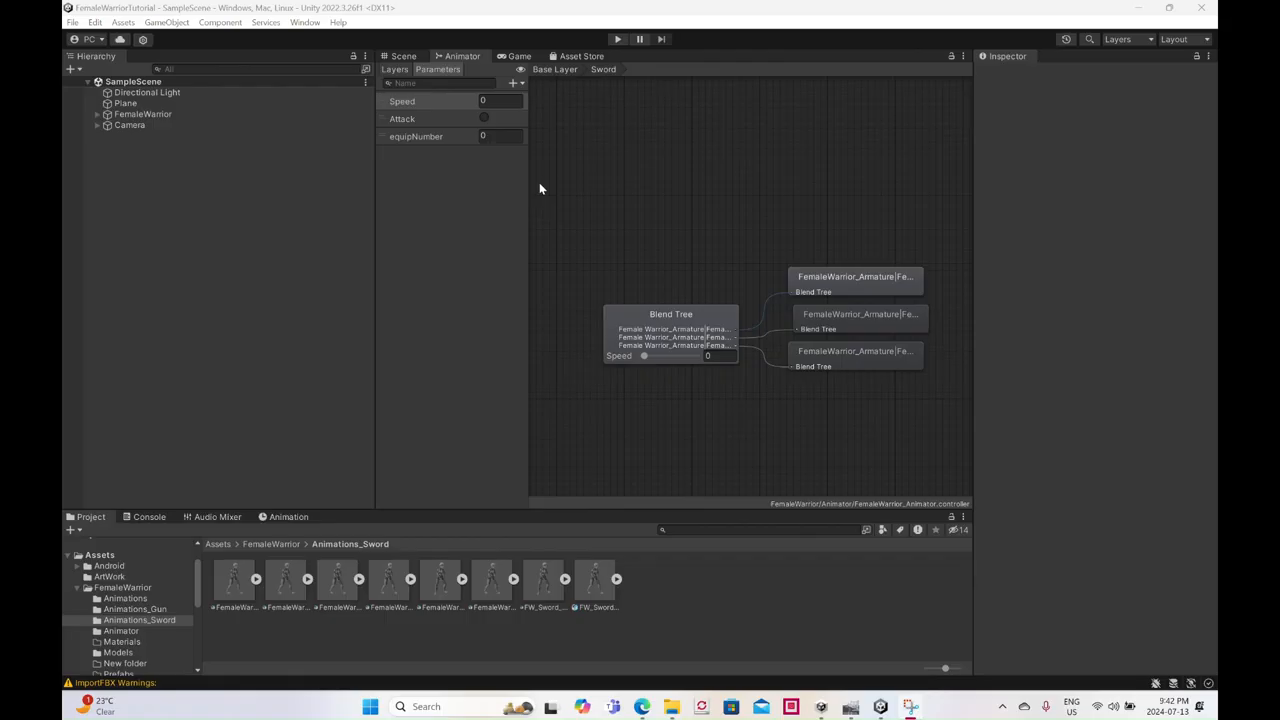
pyautogui.click(403, 56)
pyautogui.scroll(-4, 677, 322)
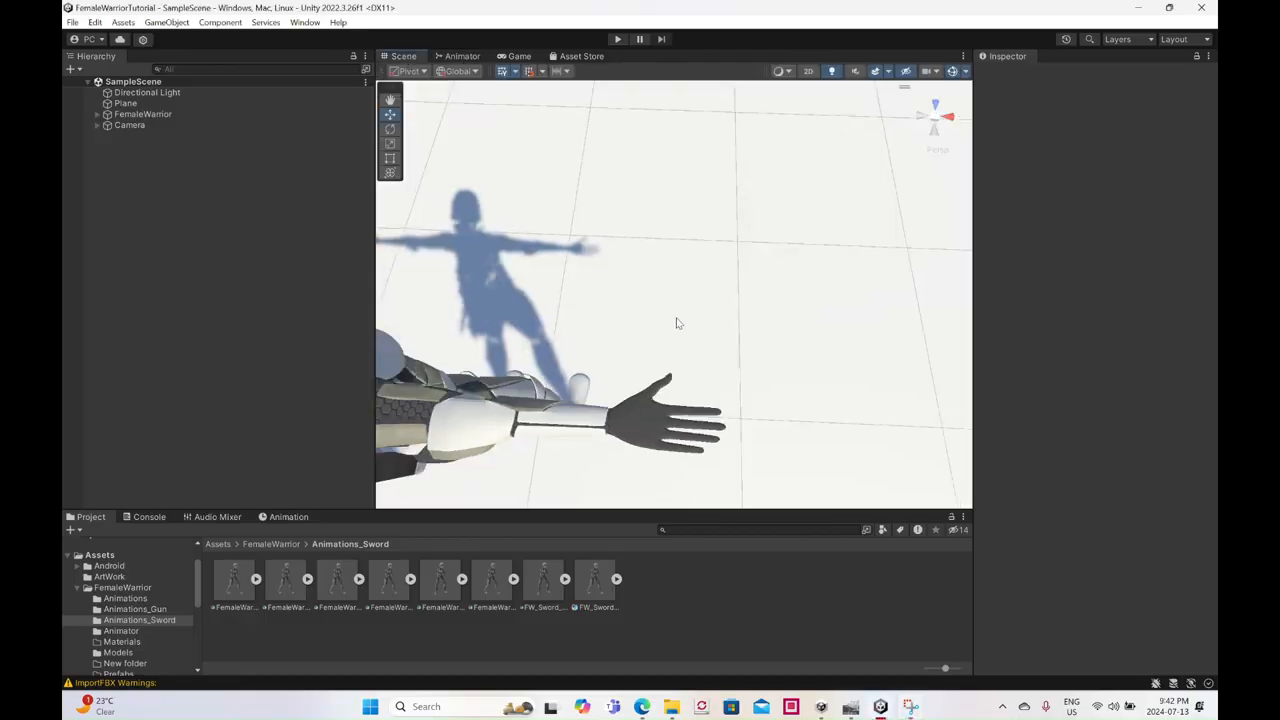
pyautogui.keyDown('alt'); pyautogui.moveTo(732, 349); pyautogui.dragTo(575, 262); pyautogui.keyUp('alt')
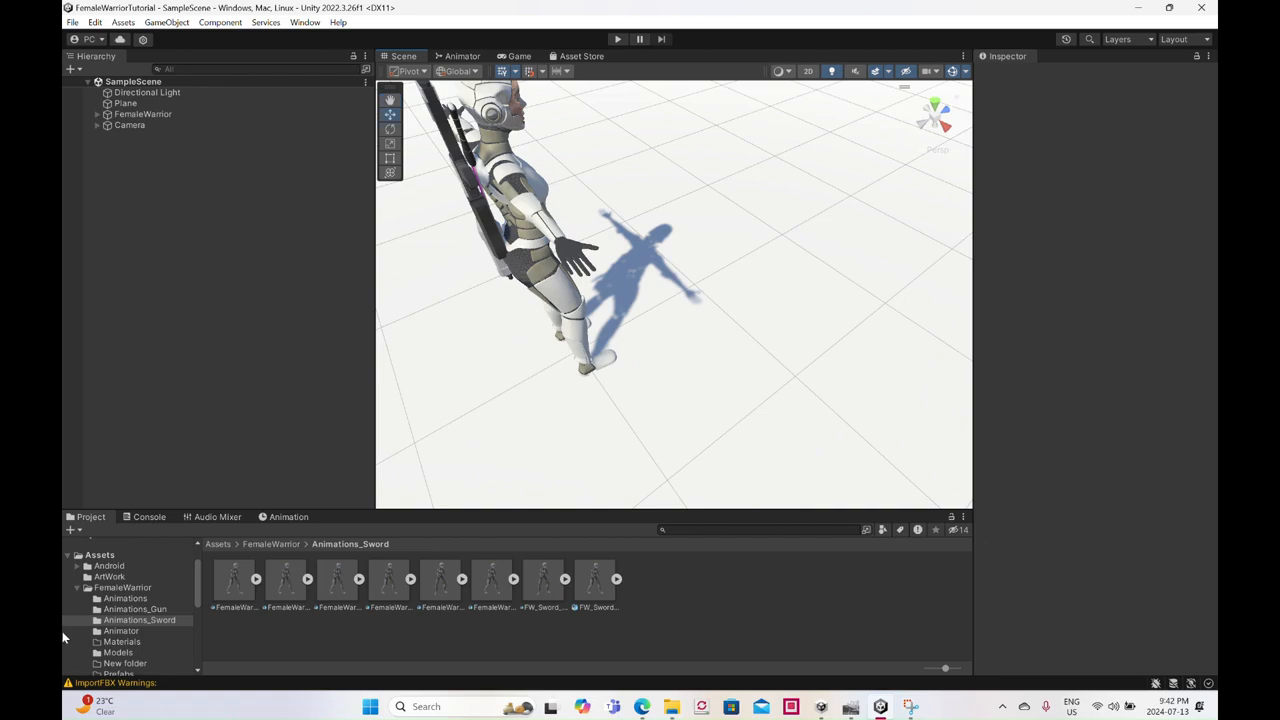
# - Open the FemaleWarrior animator controller from the Animator folder and go up to its Base Layer
pyautogui.click(112, 632)
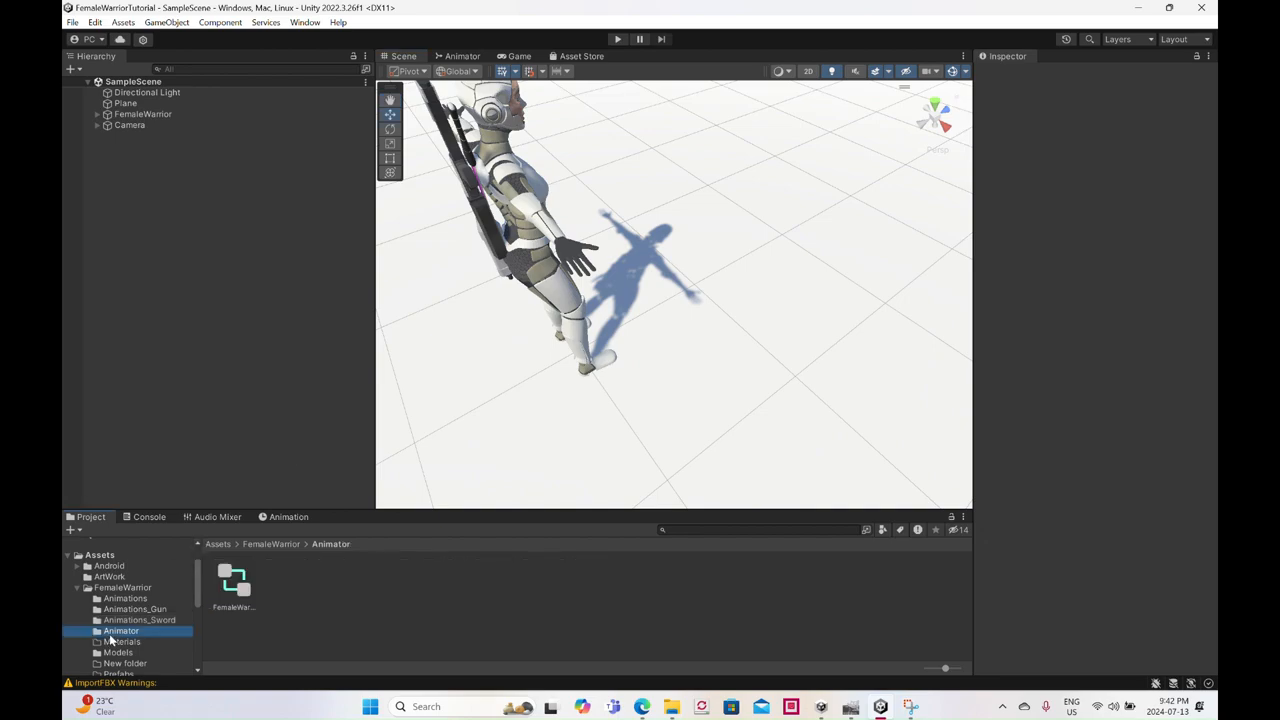
pyautogui.doubleClick(233, 580)
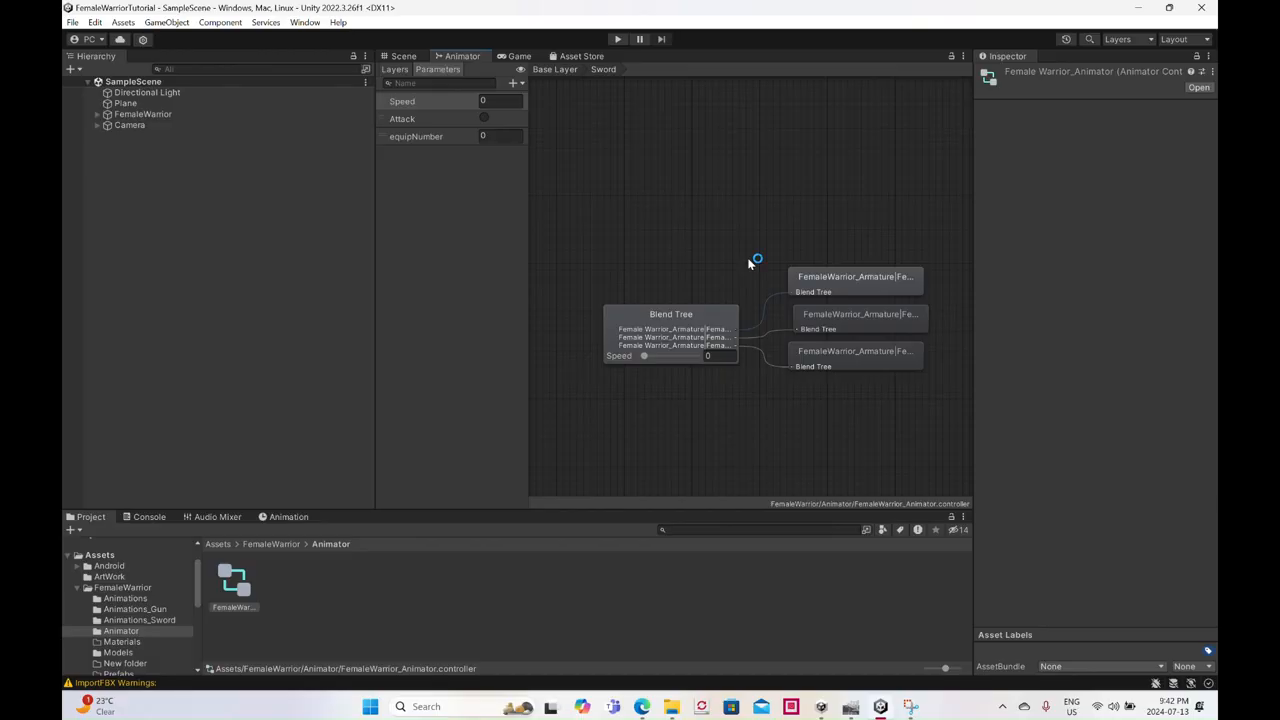
pyautogui.click(554, 70)
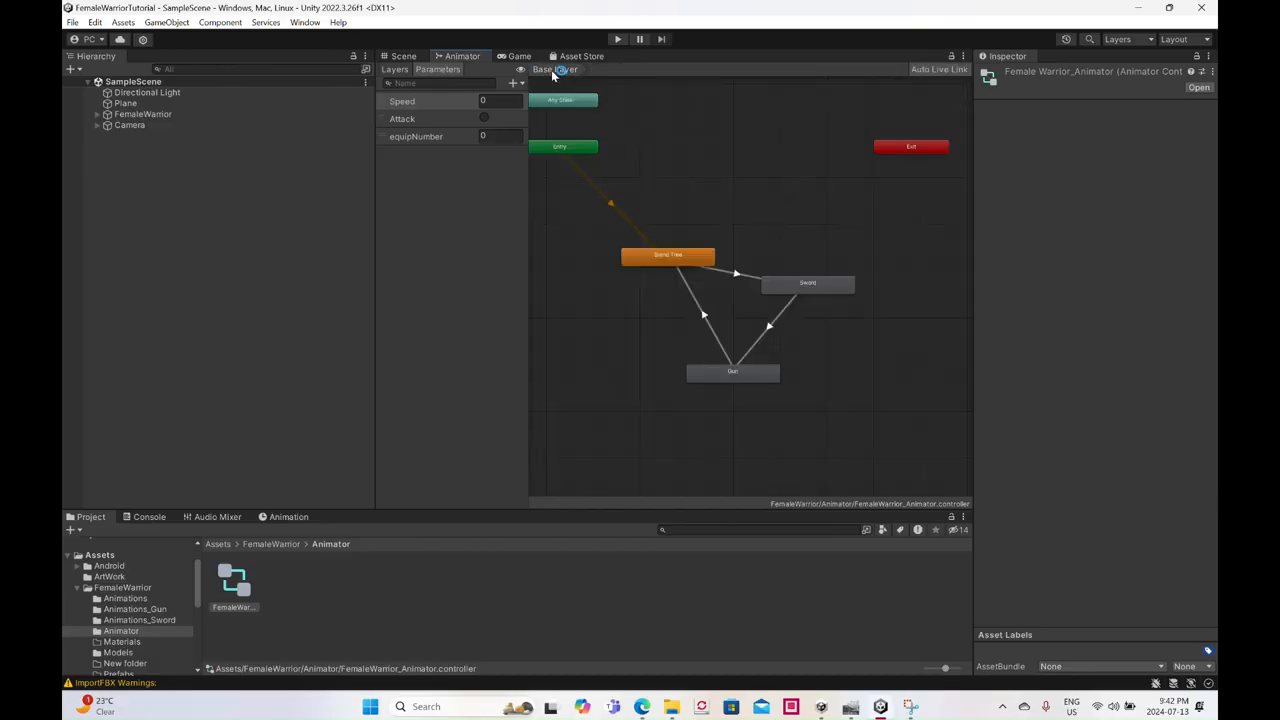
# - Rename the Attack trigger parameter to Attack1
pyautogui.doubleClick(408, 119)
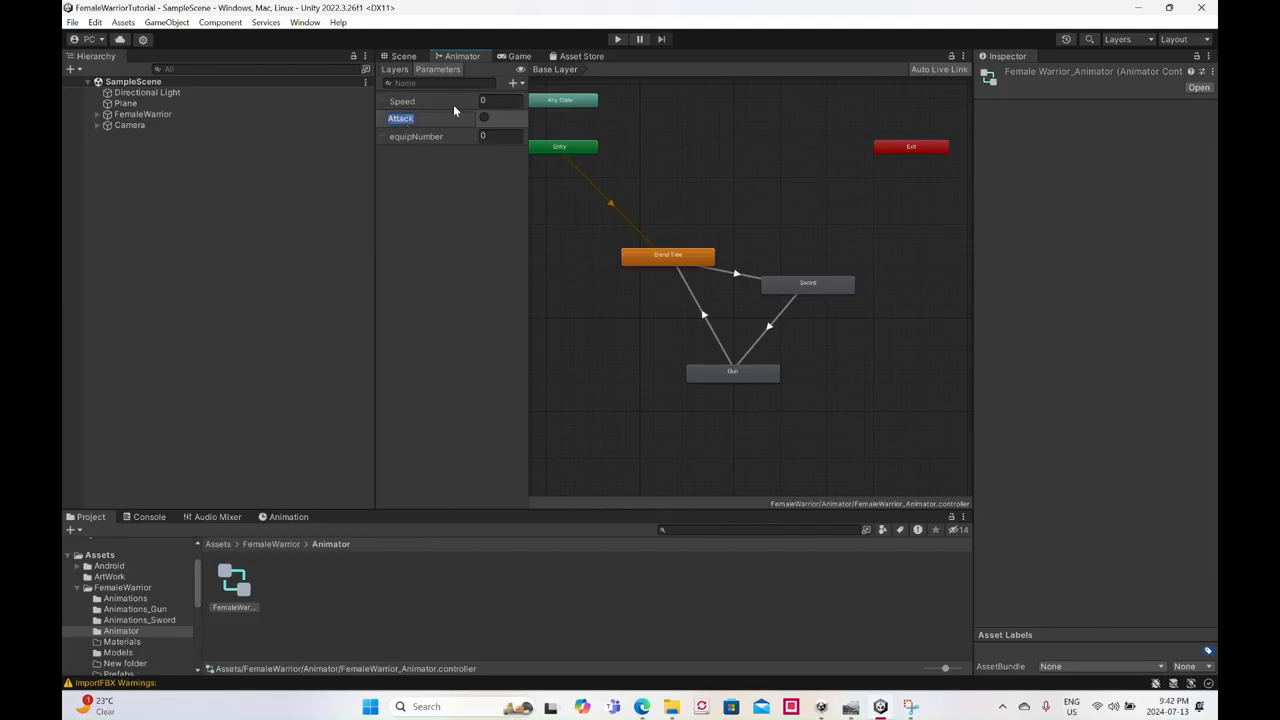
pyautogui.press('Right')
pyautogui.write('1')
pyautogui.press('Return')
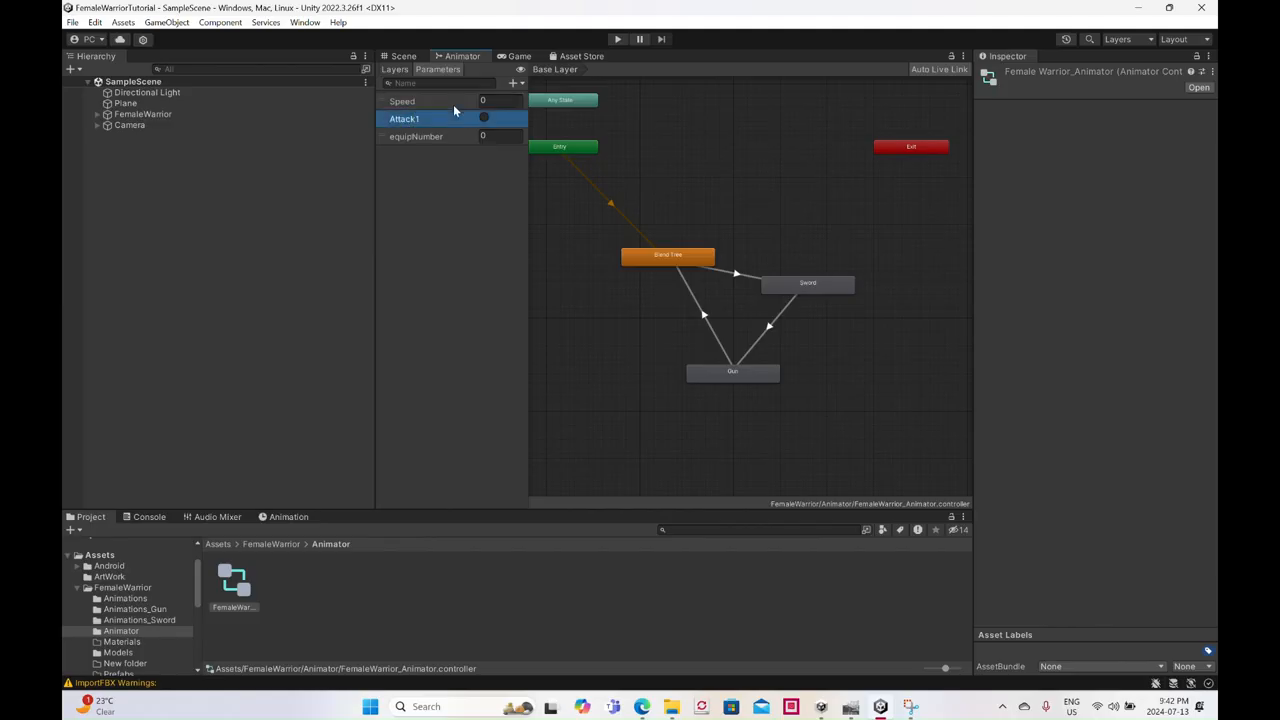
# - Add three new trigger parameters to the animator controller
pyautogui.click(514, 84)
pyautogui.click(542, 147)
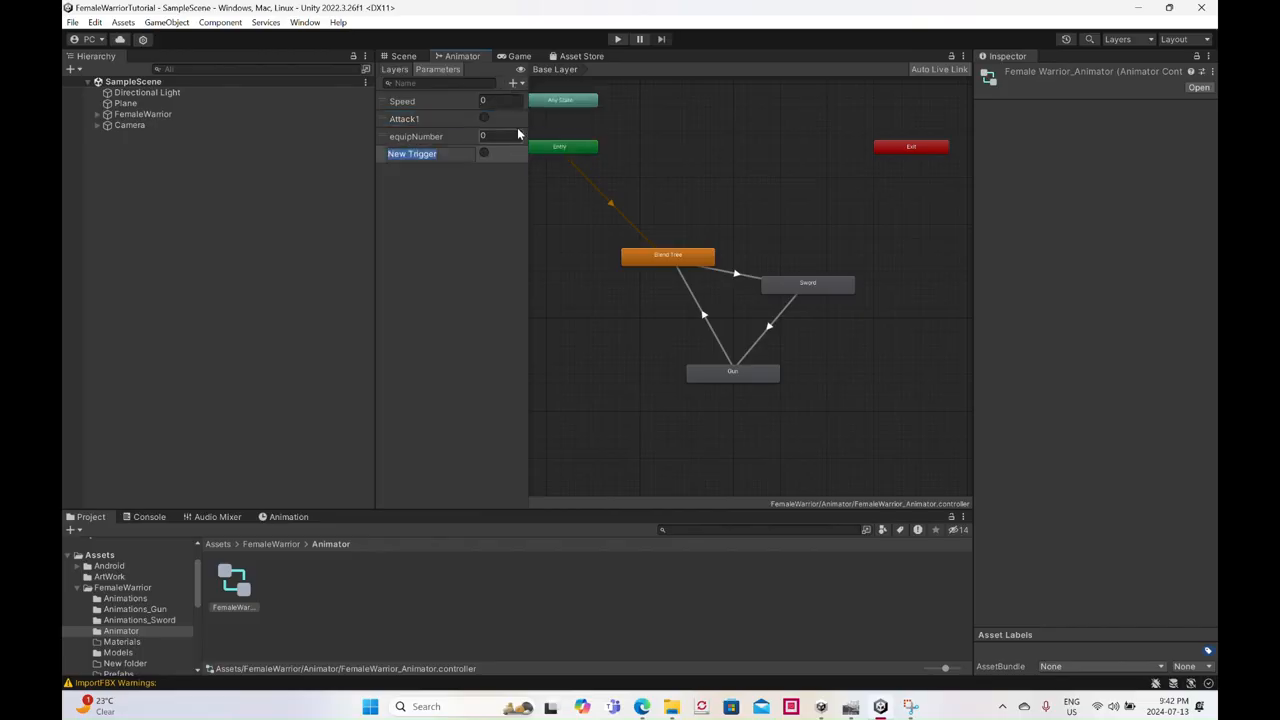
pyautogui.click(514, 85)
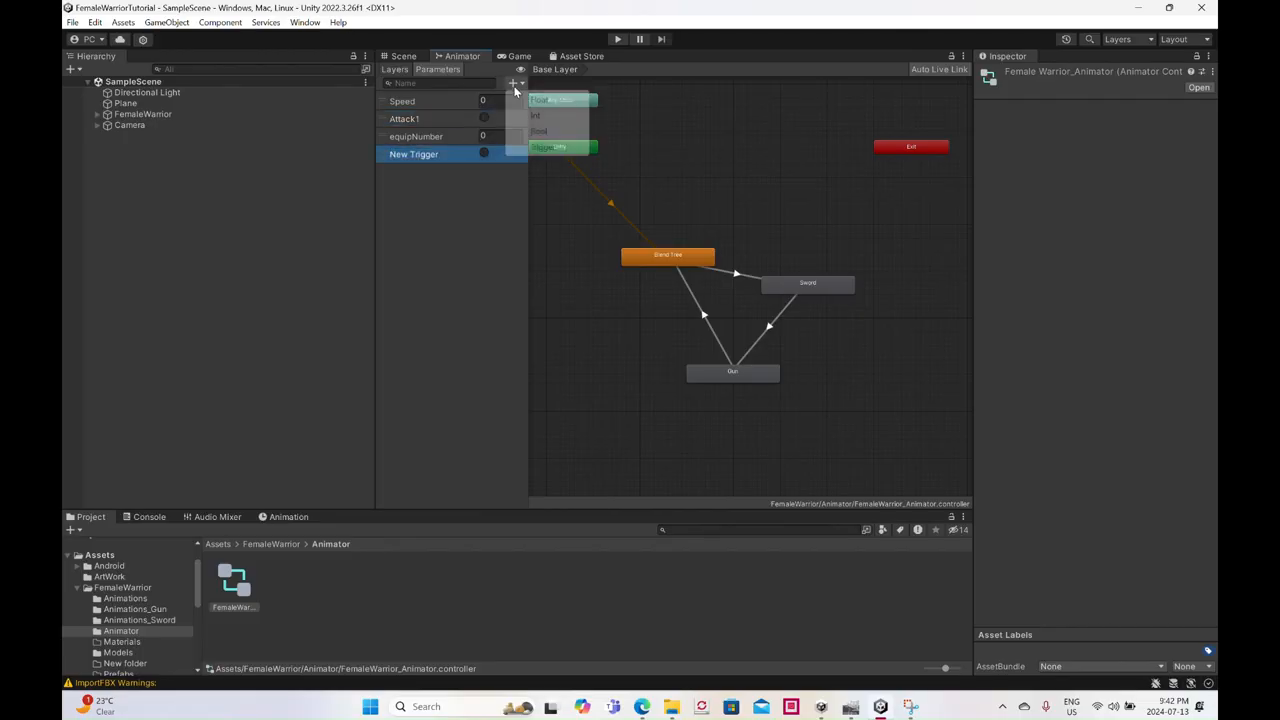
pyautogui.click(524, 152)
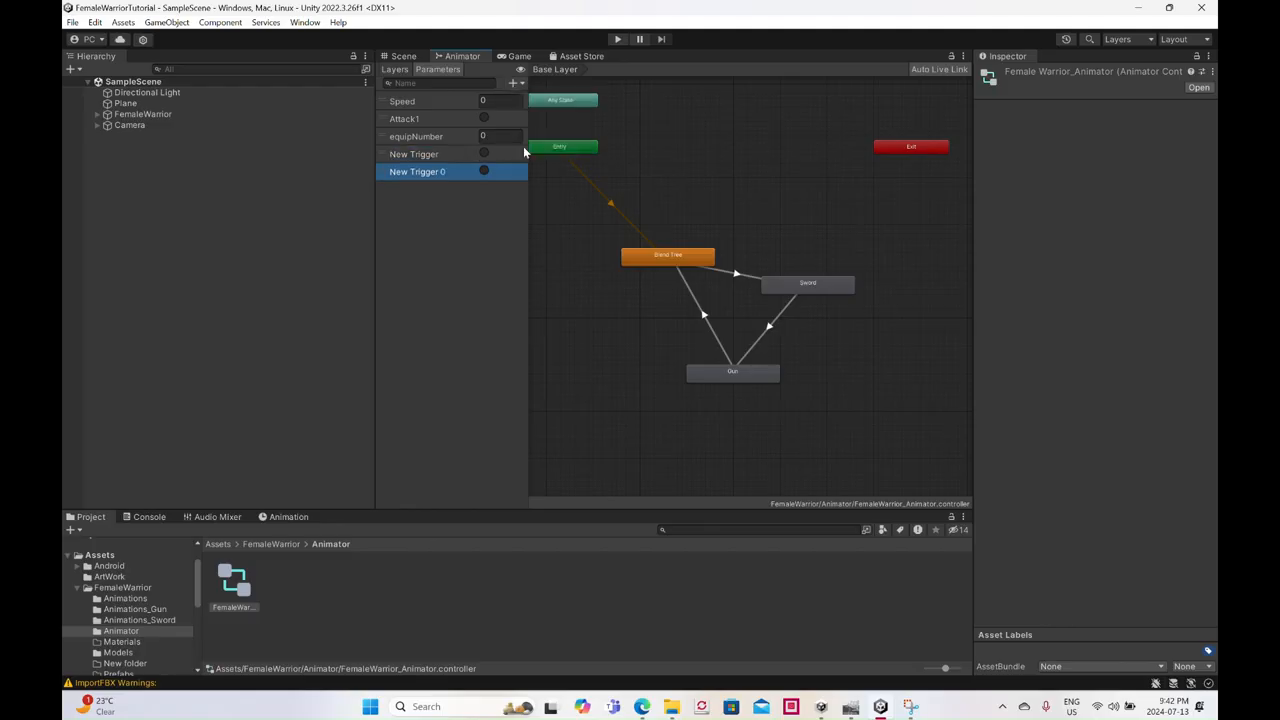
pyautogui.click(514, 84)
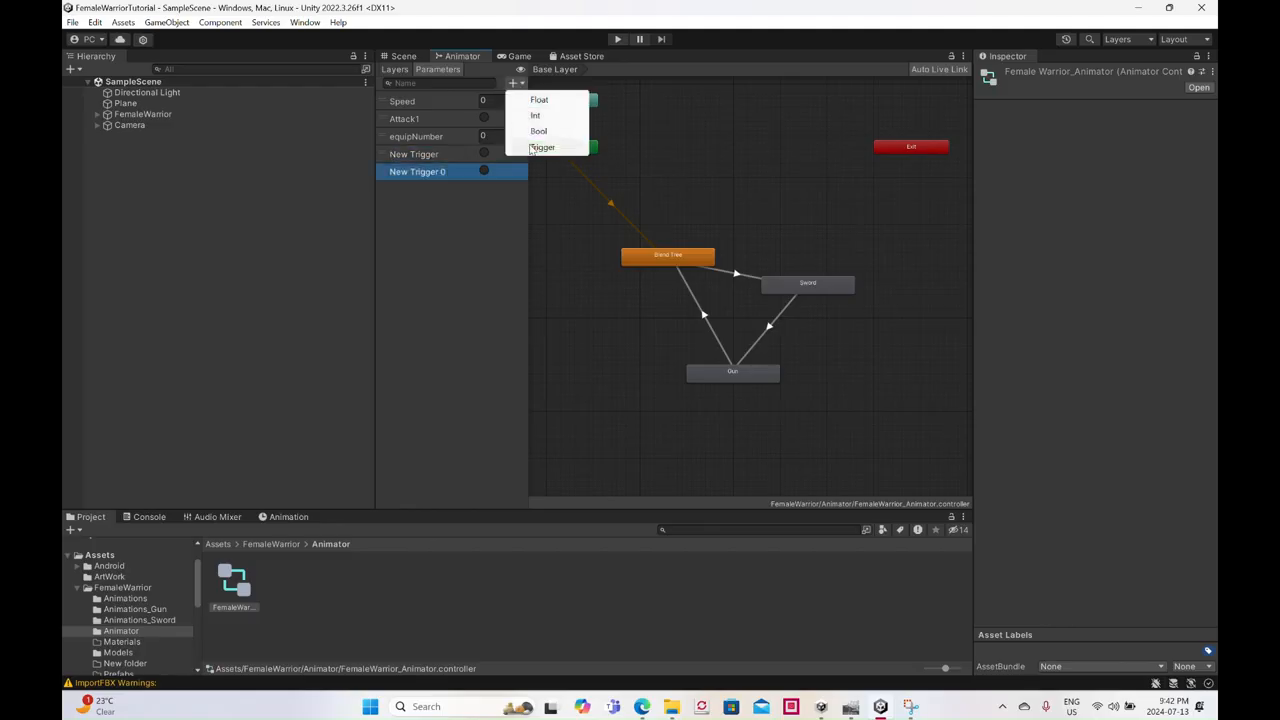
pyautogui.click(540, 147)
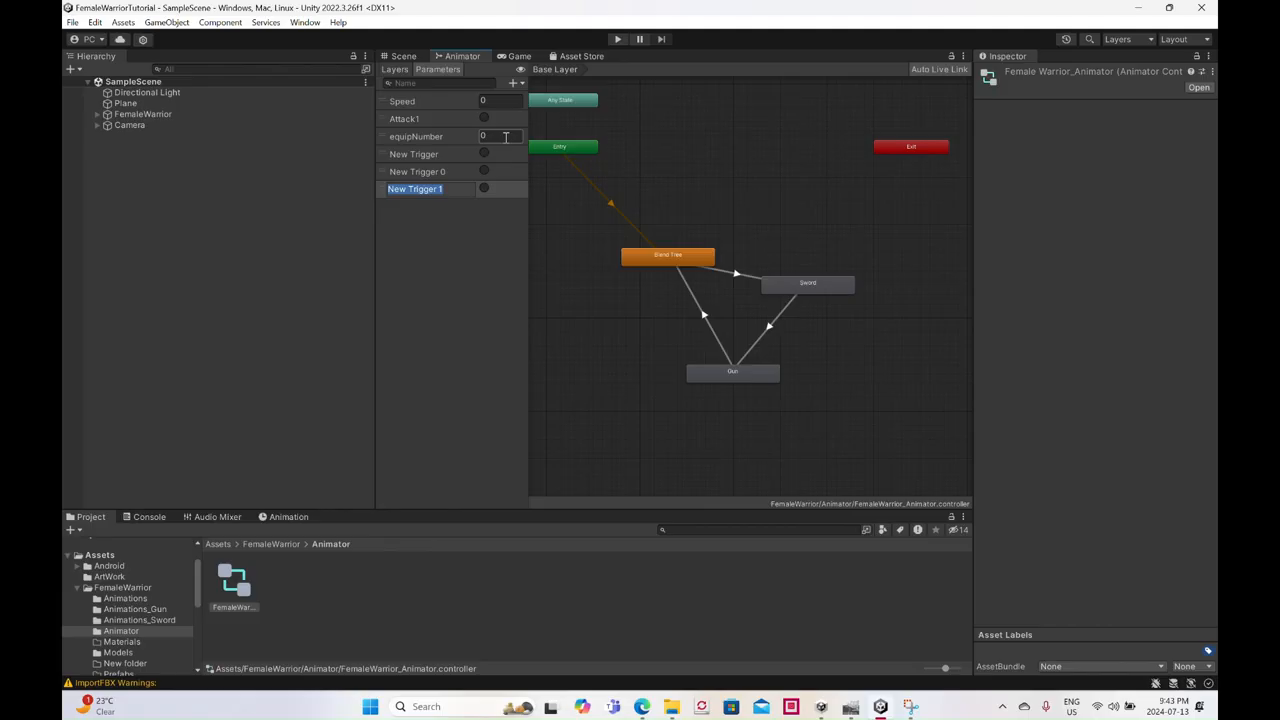
# - Rename the first two new trigger parameters to Attack2 and Attack3
pyautogui.doubleClick(443, 154)
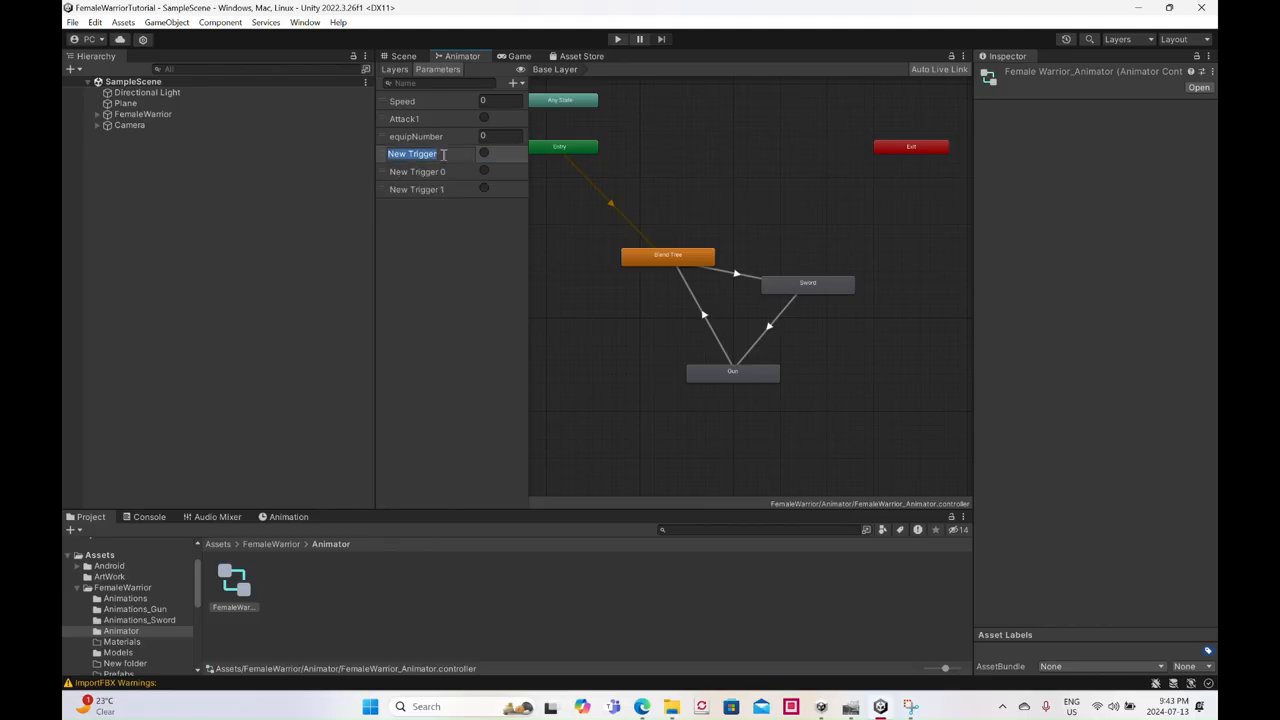
pyautogui.write('Attack2')
pyautogui.press('Return')
pyautogui.doubleClick(447, 171)
pyautogui.write('Attack3')
pyautogui.press('Return')
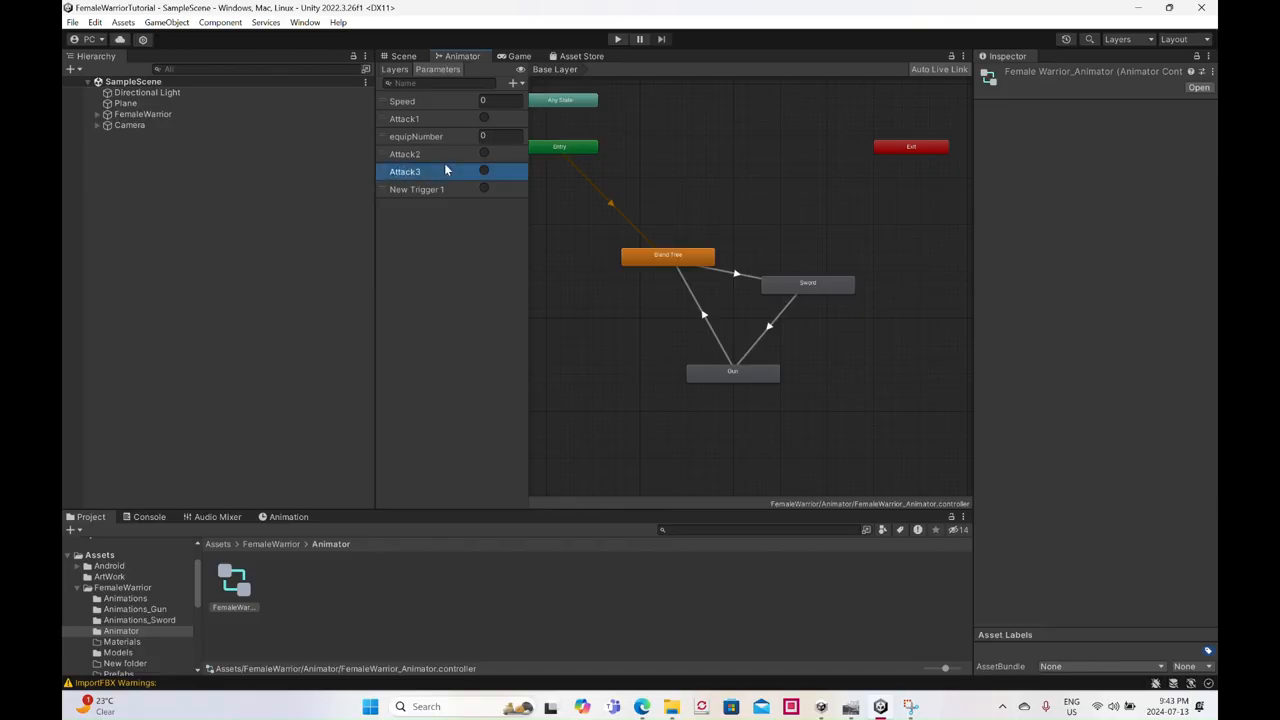
# - Rename the last new trigger parameter to Attack4
pyautogui.doubleClick(402, 193)
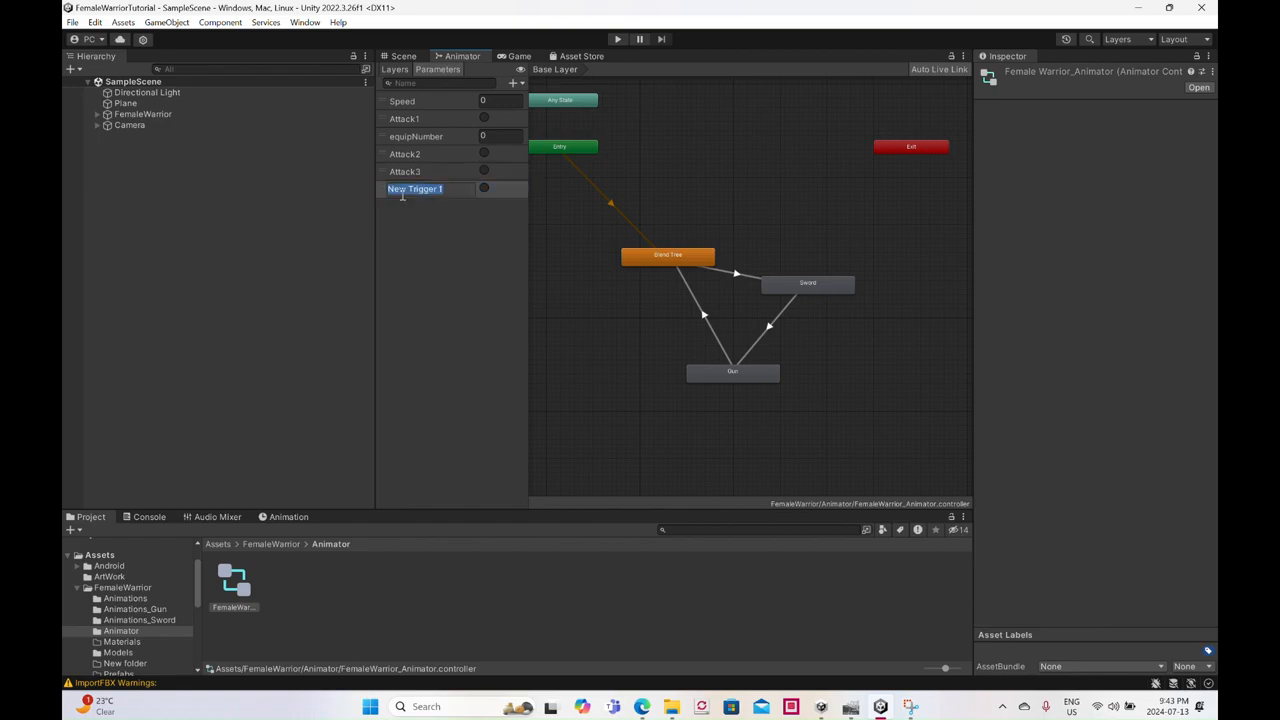
pyautogui.write('a')
pyautogui.press('BackSpace')
pyautogui.write('Attack4')
pyautogui.press('Return')
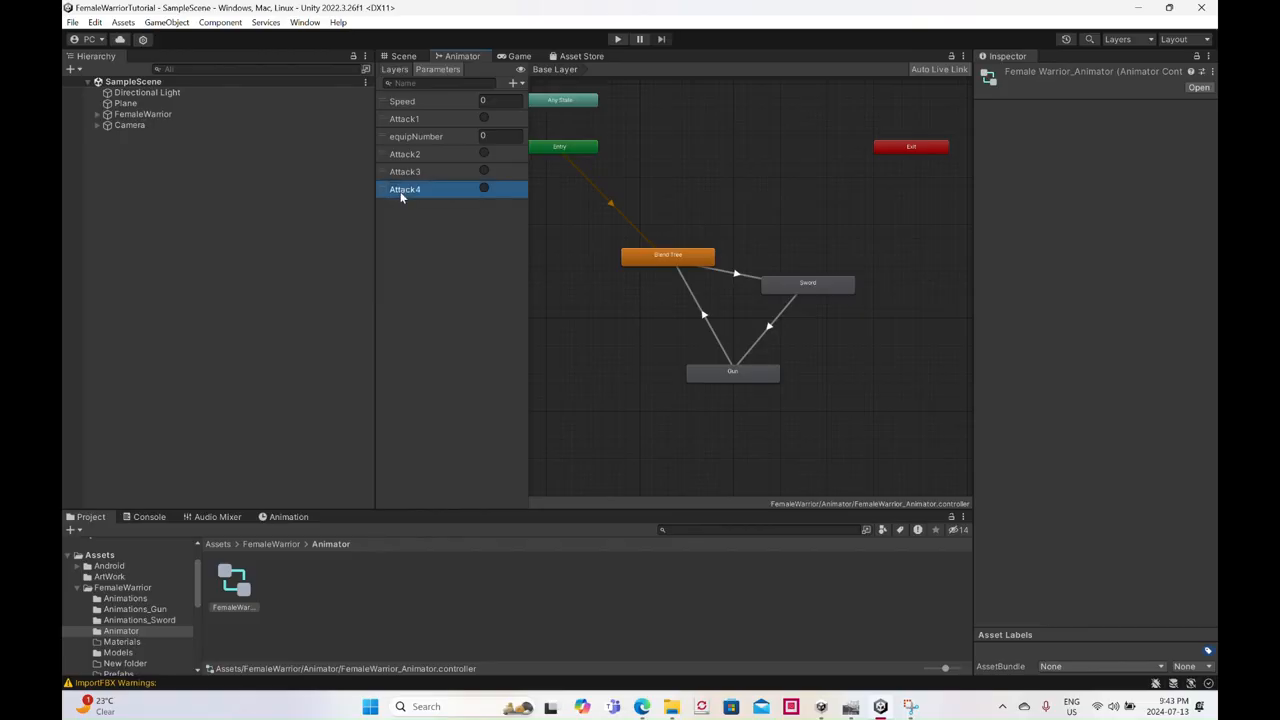
# - Add the FemaleWarrior_Fighting_BackKick_Left animation from the Animations folder as a Base Layer state and name it BackKickL
pyautogui.click(128, 599)
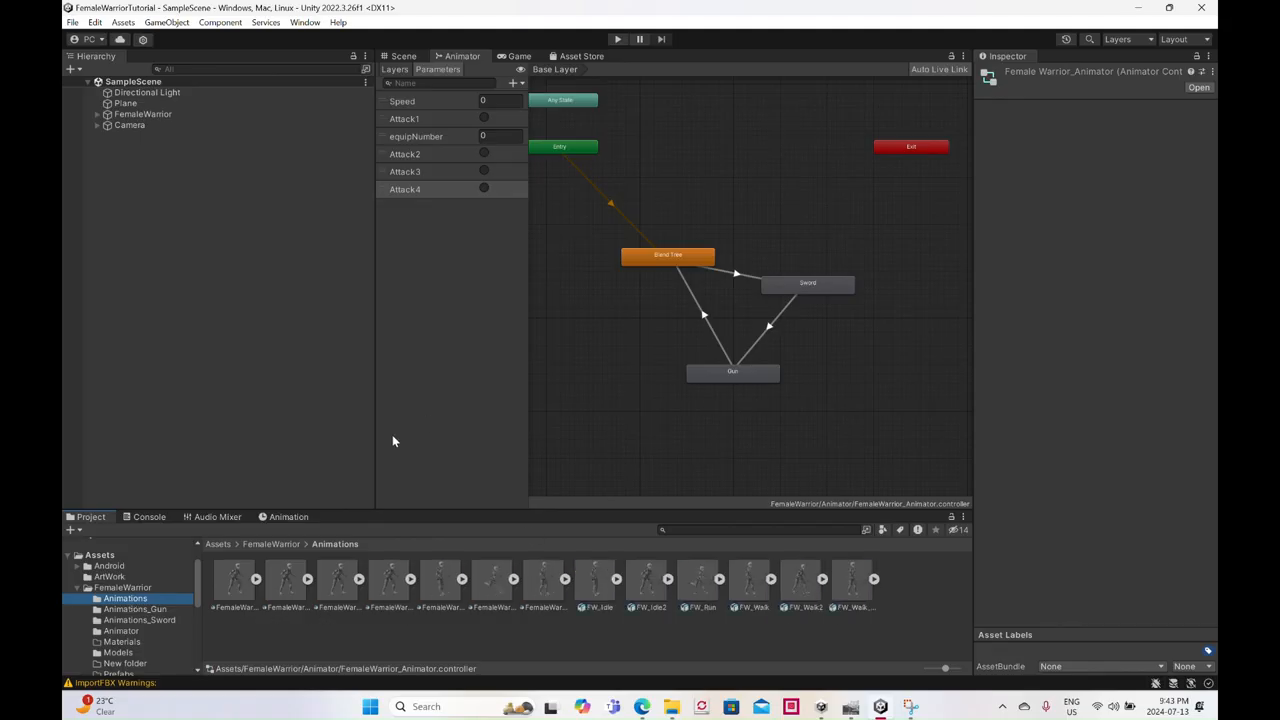
pyautogui.click(239, 589)
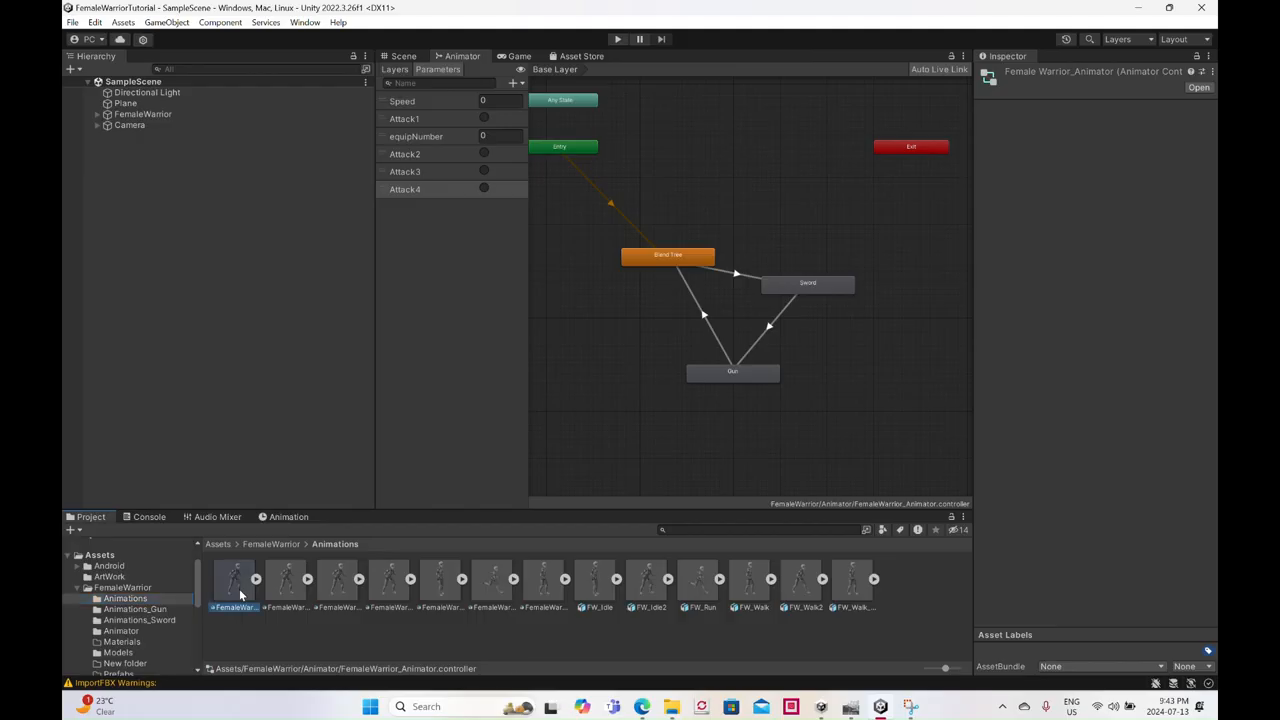
pyautogui.moveTo(239, 589); pyautogui.dragTo(690, 153)
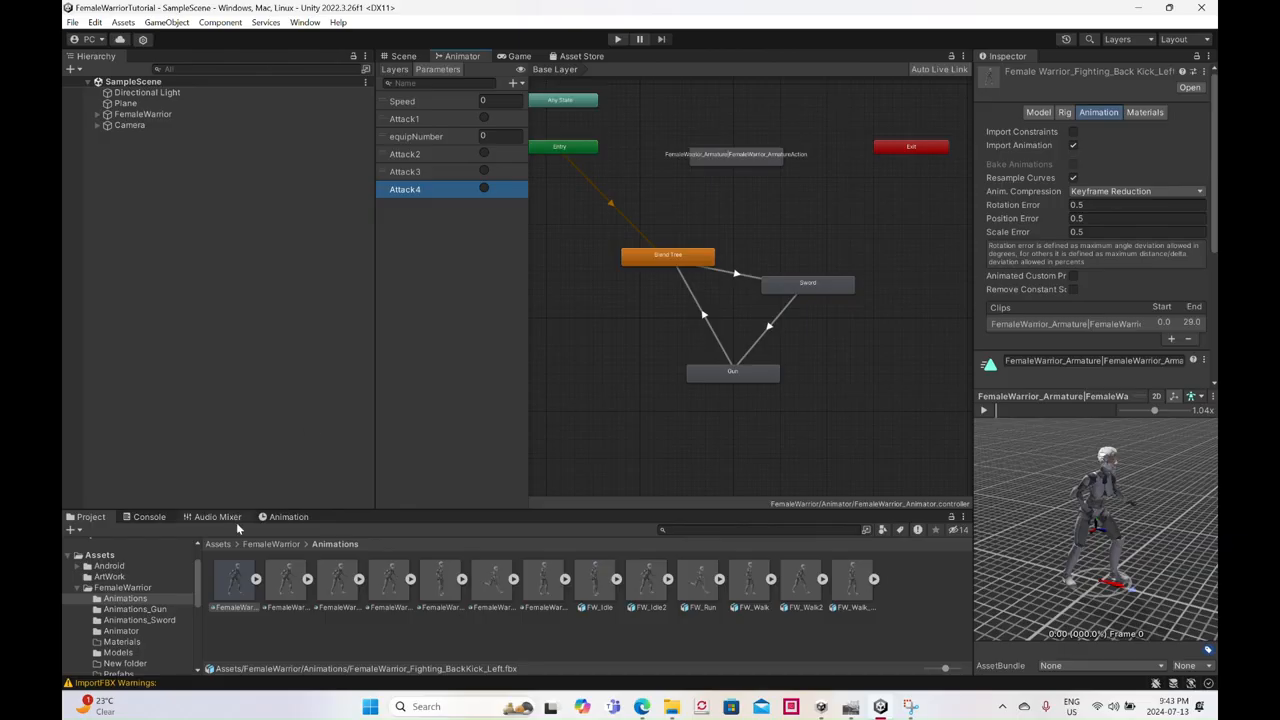
pyautogui.click(738, 154)
pyautogui.click(1080, 75)
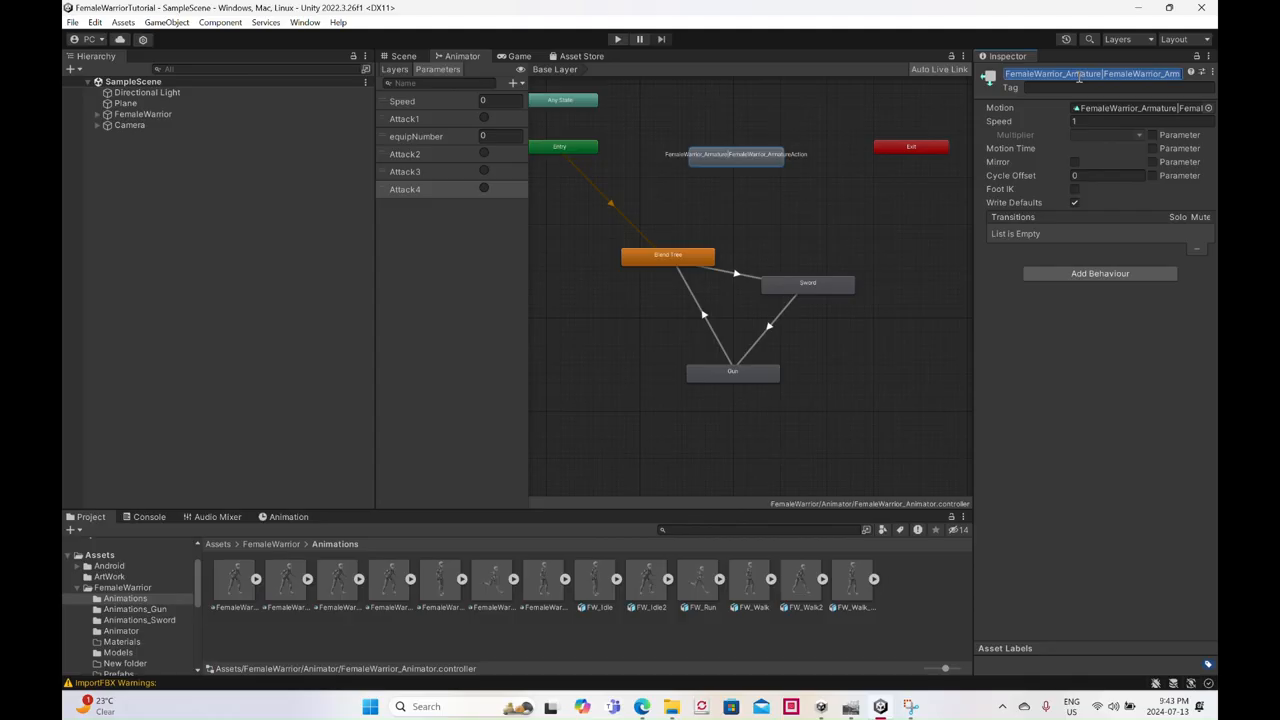
pyautogui.write('Bac')
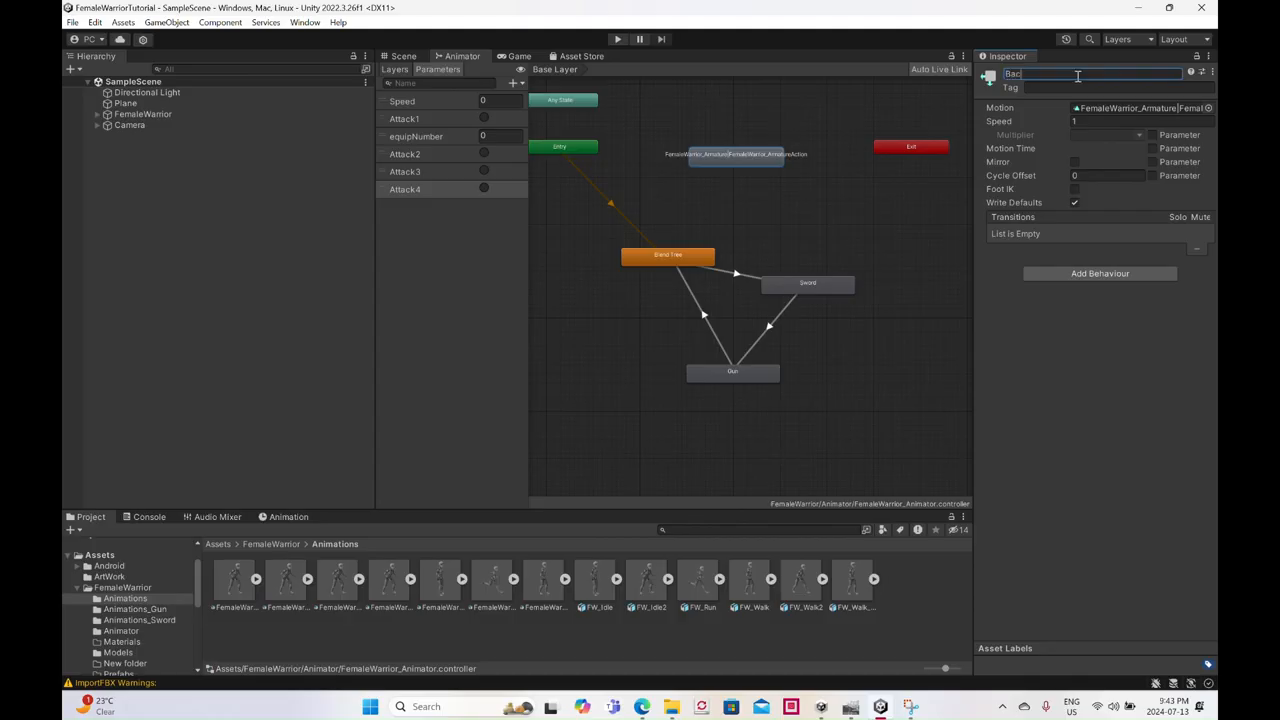
pyautogui.write('kKickL')
pyautogui.press('Return')
# - Add the FemaleWarrior_Fighting_BackKick_Right animation as a Base Layer state and name it BackKickRight
pyautogui.moveTo(796, 197); pyautogui.dragTo(792, 196)
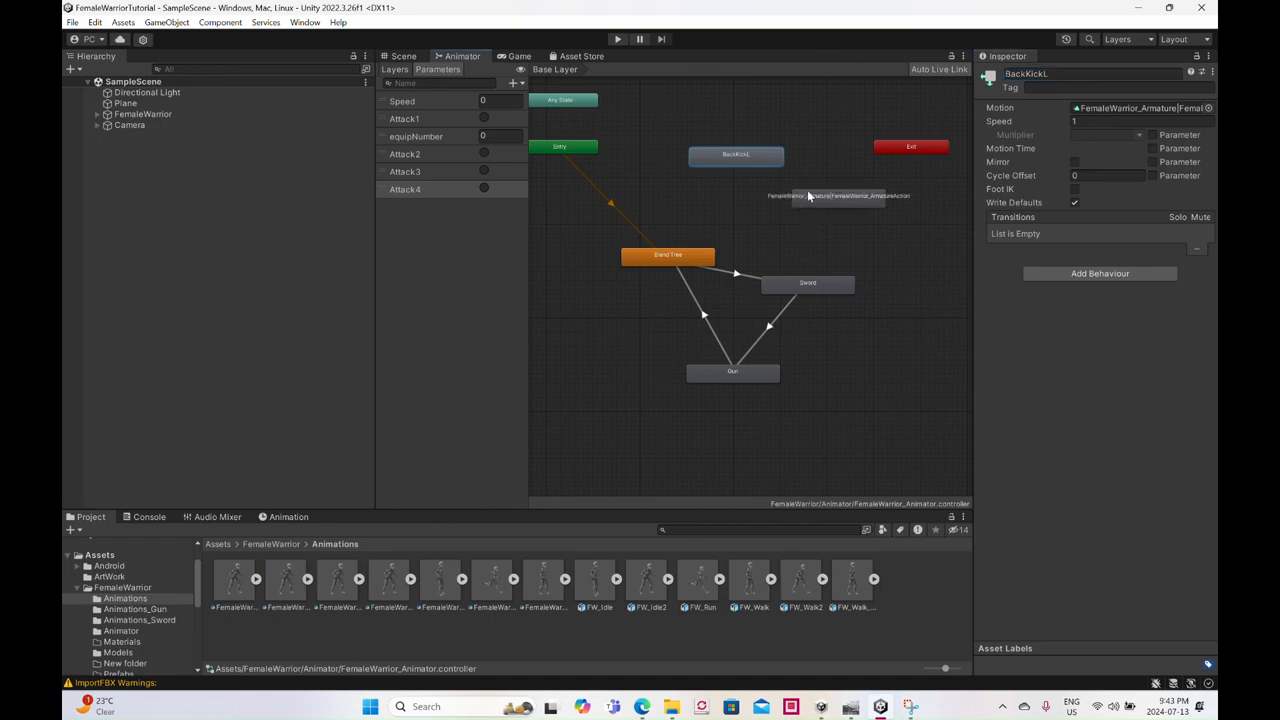
pyautogui.click(294, 601)
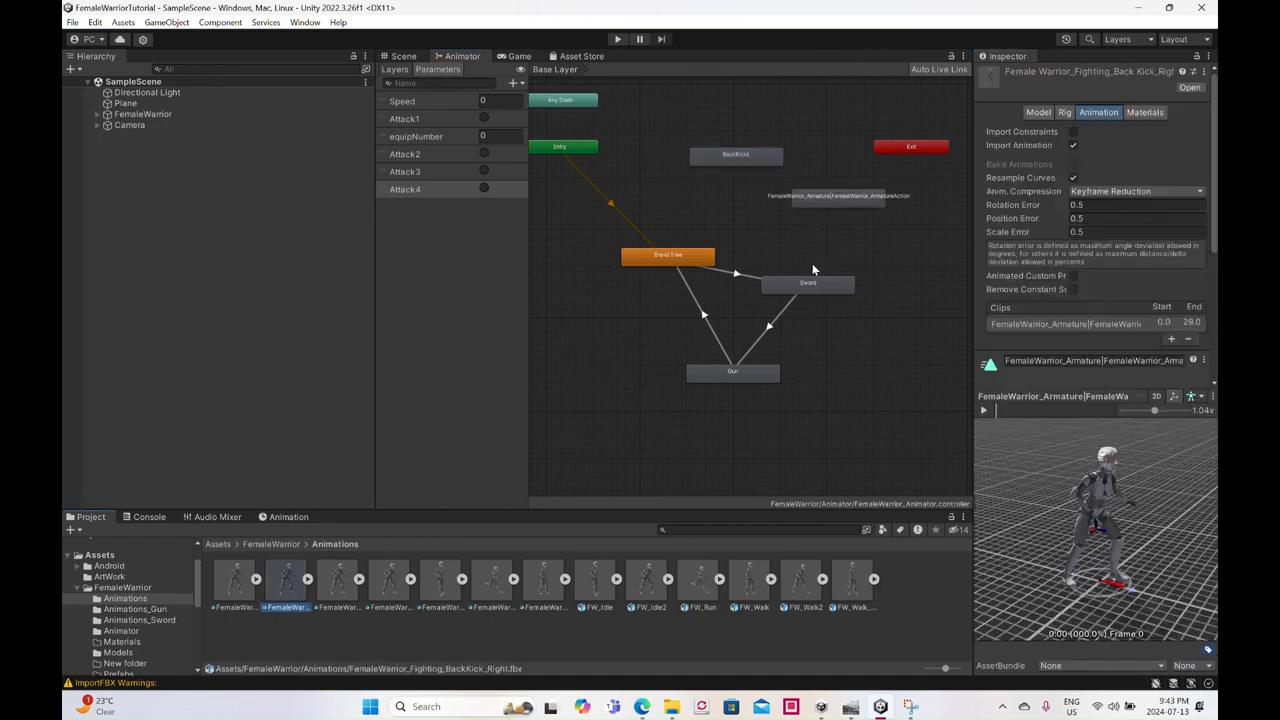
pyautogui.click(827, 201)
pyautogui.click(1088, 74)
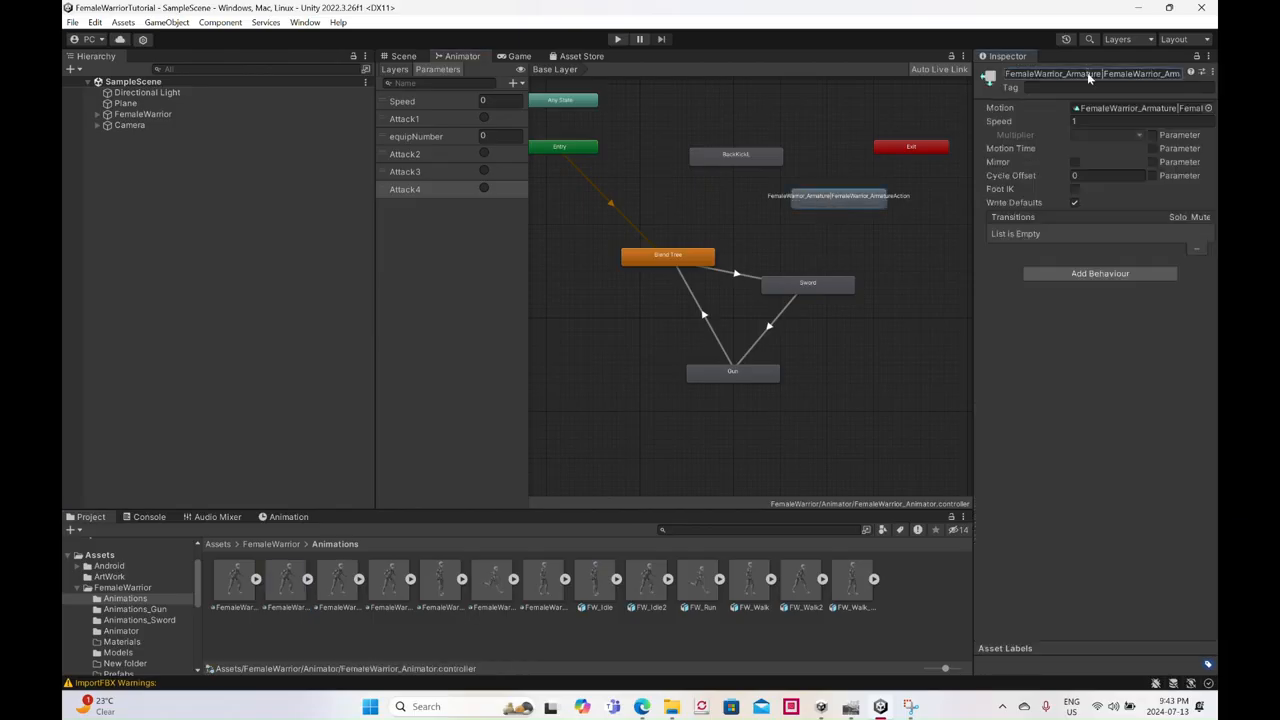
pyautogui.click(1068, 74)
pyautogui.write('BackKickRight')
pyautogui.press('Return')
# - Add the third animation in the Animations folder as a Base Layer state and name it HaymakerL
pyautogui.click(345, 590)
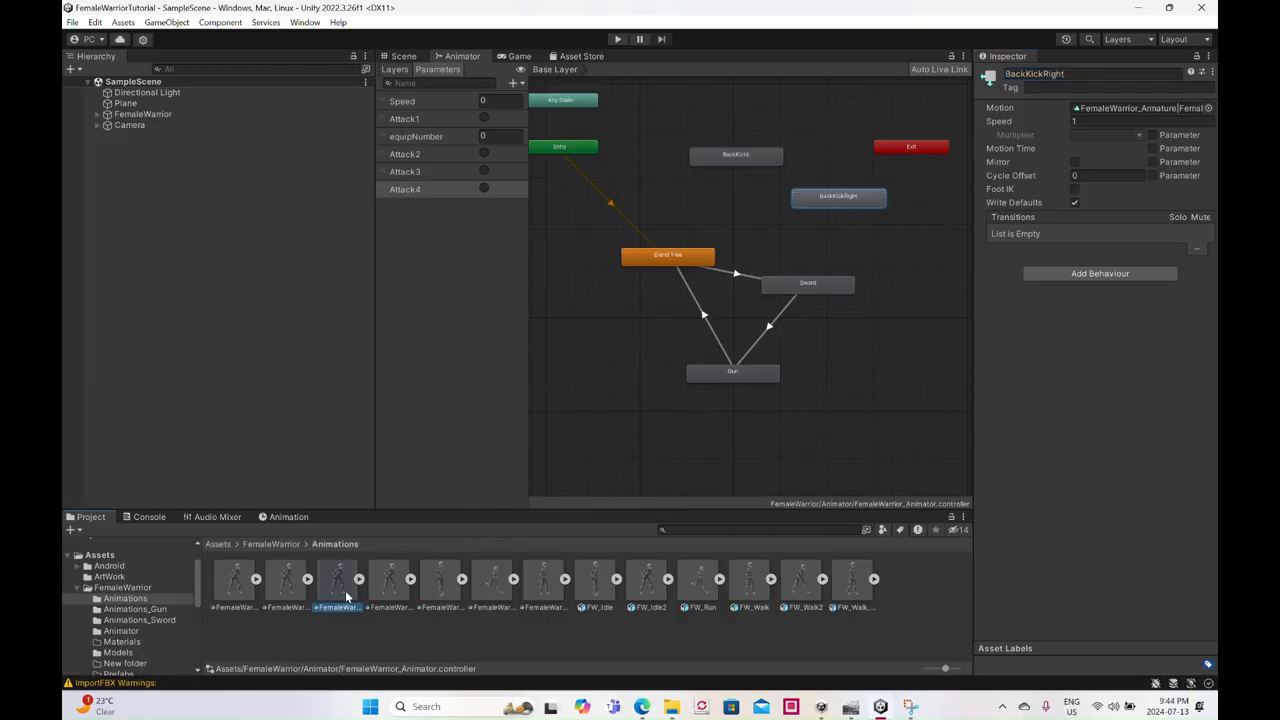
pyautogui.moveTo(343, 591); pyautogui.dragTo(916, 247)
pyautogui.click(1081, 74)
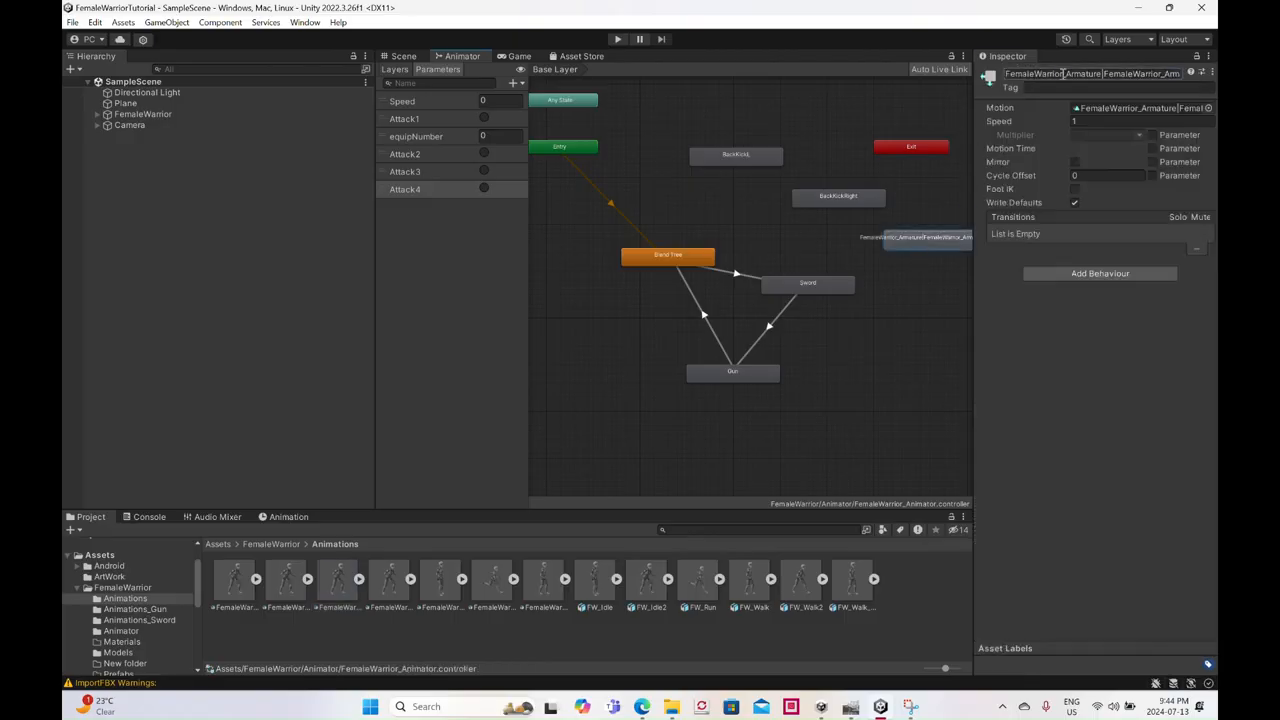
pyautogui.write('Haym')
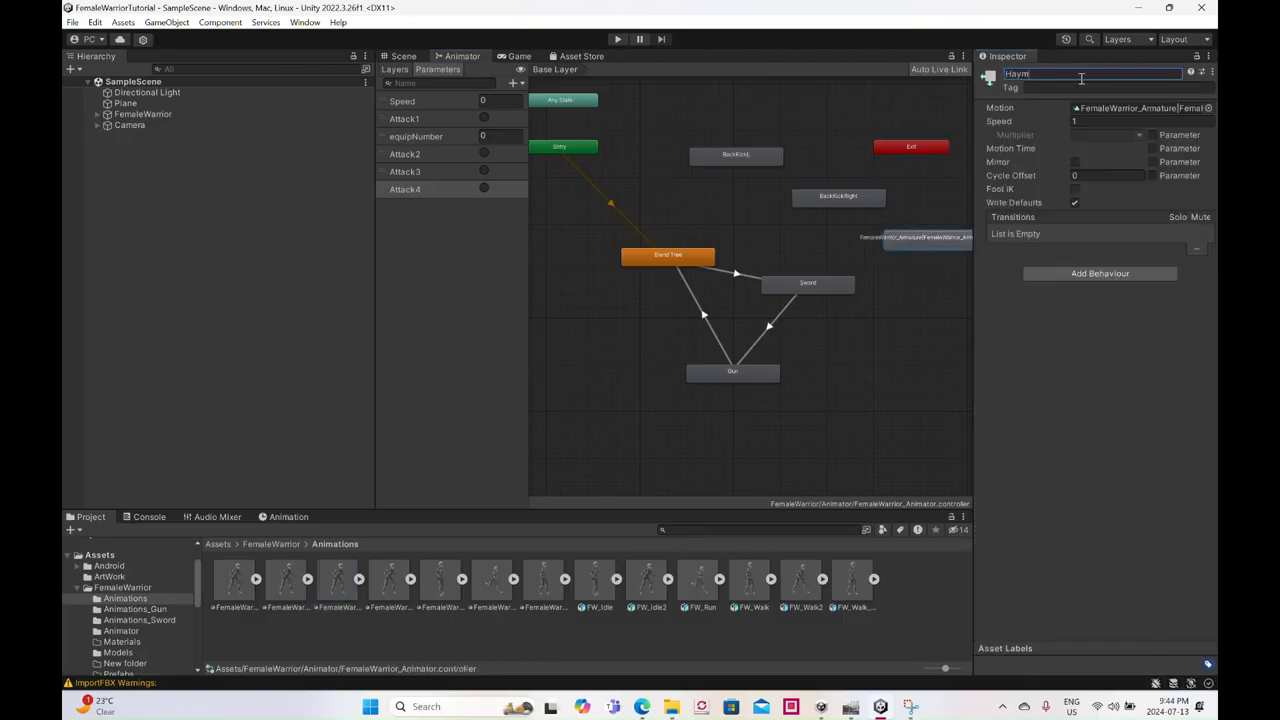
pyautogui.write('akerL')
pyautogui.press('Return')
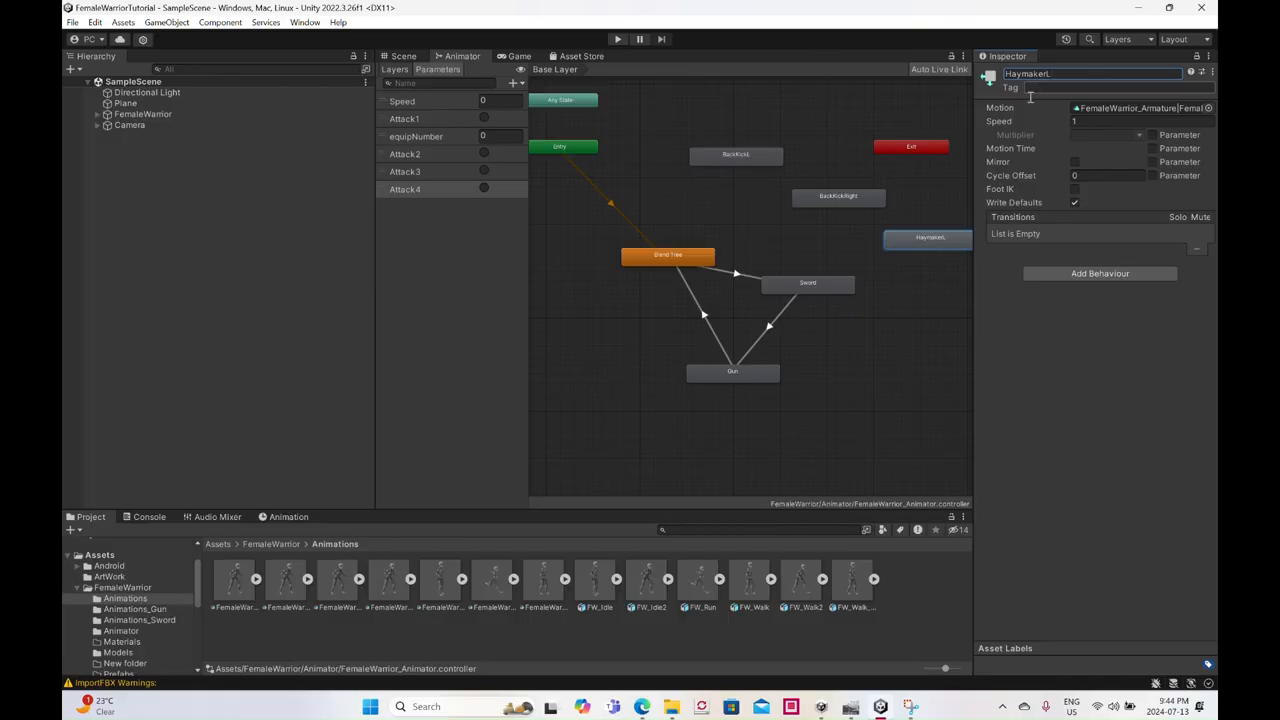
# - Add the fourth animation in the Animations folder as a Base Layer state and name it HaymakerR
pyautogui.moveTo(376, 593); pyautogui.dragTo(896, 291)
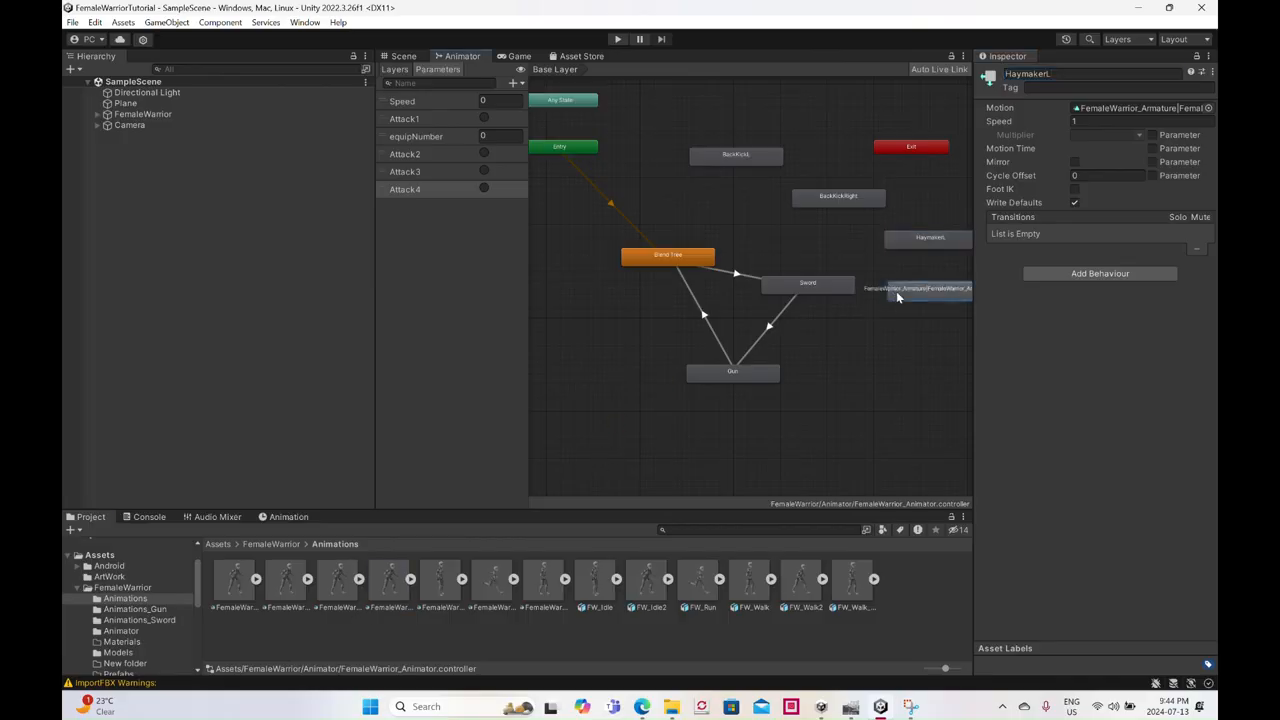
pyautogui.click(1073, 73)
pyautogui.write('HaymakerR')
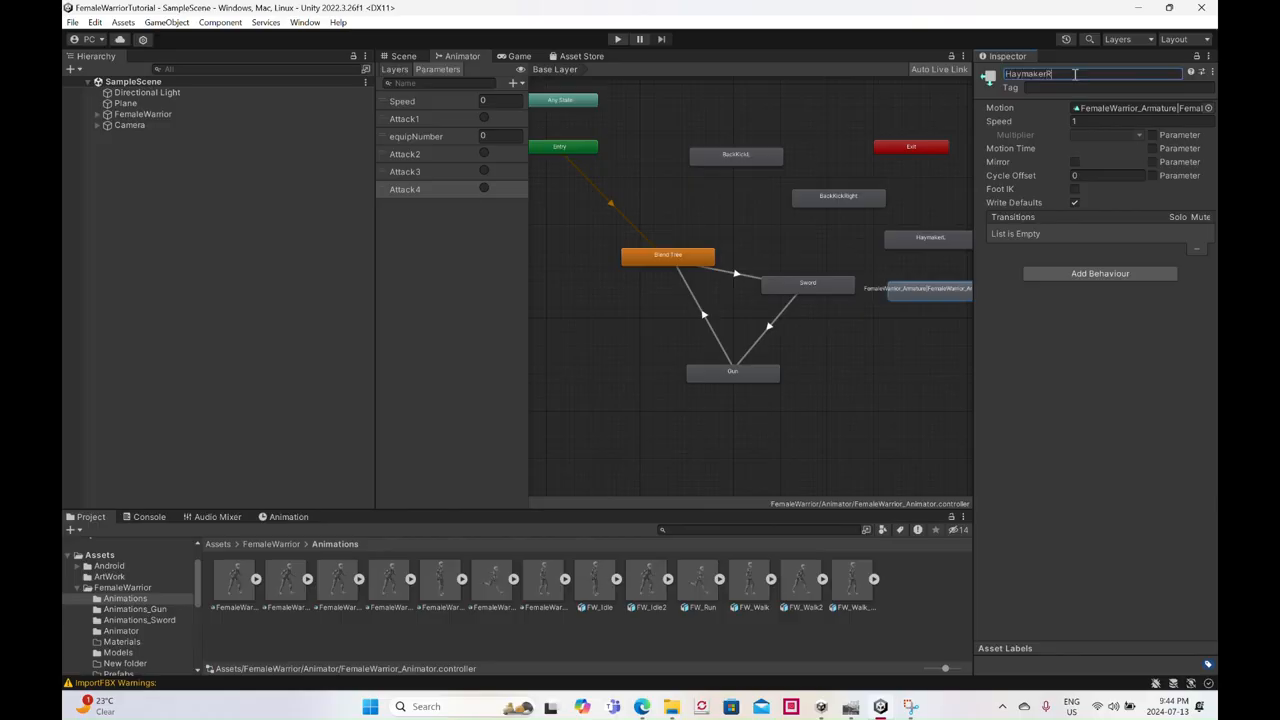
pyautogui.press('Return')
# - Rearrange the graph with Gun and Sword farther below Blend Tree and the four attack states in a diagonal row above it
pyautogui.moveTo(735, 376); pyautogui.dragTo(608, 428)
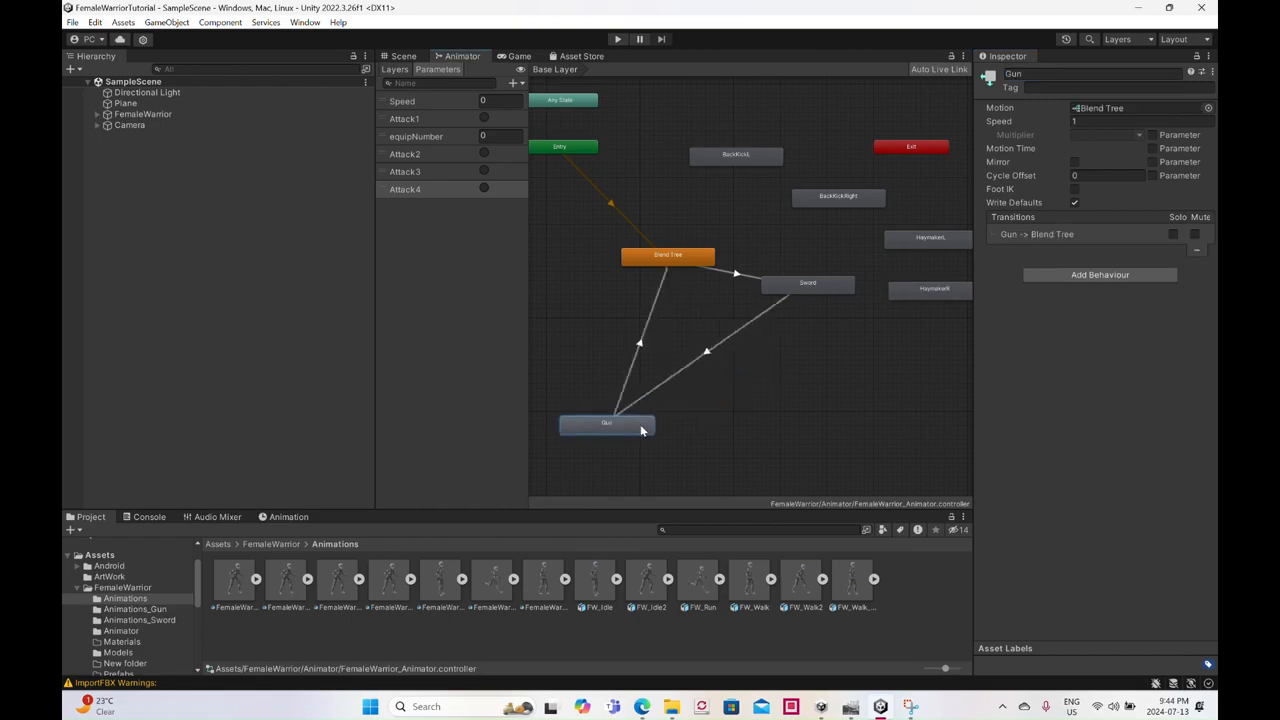
pyautogui.moveTo(847, 289); pyautogui.dragTo(847, 377)
pyautogui.moveTo(747, 154); pyautogui.dragTo(697, 132)
pyautogui.moveTo(836, 201); pyautogui.dragTo(763, 174)
pyautogui.moveTo(909, 249); pyautogui.dragTo(791, 201)
pyautogui.click(900, 292)
pyautogui.moveTo(900, 292); pyautogui.dragTo(825, 225)
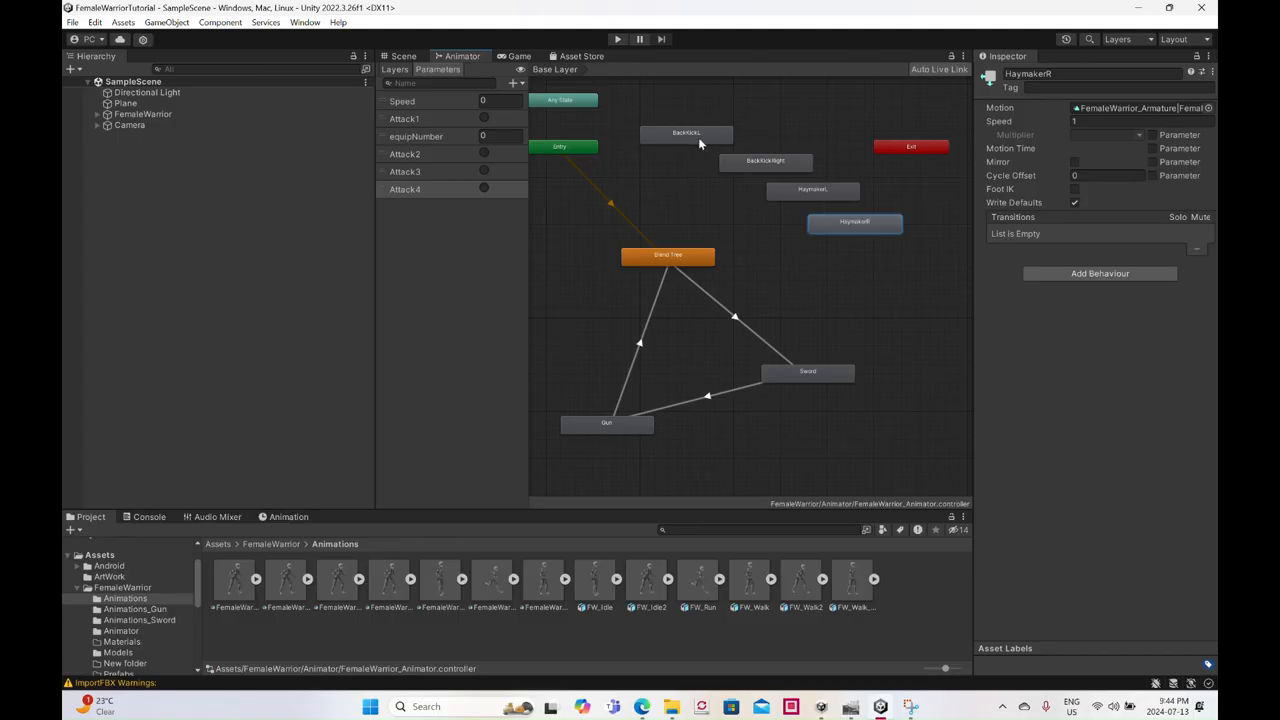
# - Make transitions from Blend Tree to BackKickL and to BackKickRight
pyautogui.rightClick(716, 255)
pyautogui.click(725, 261)
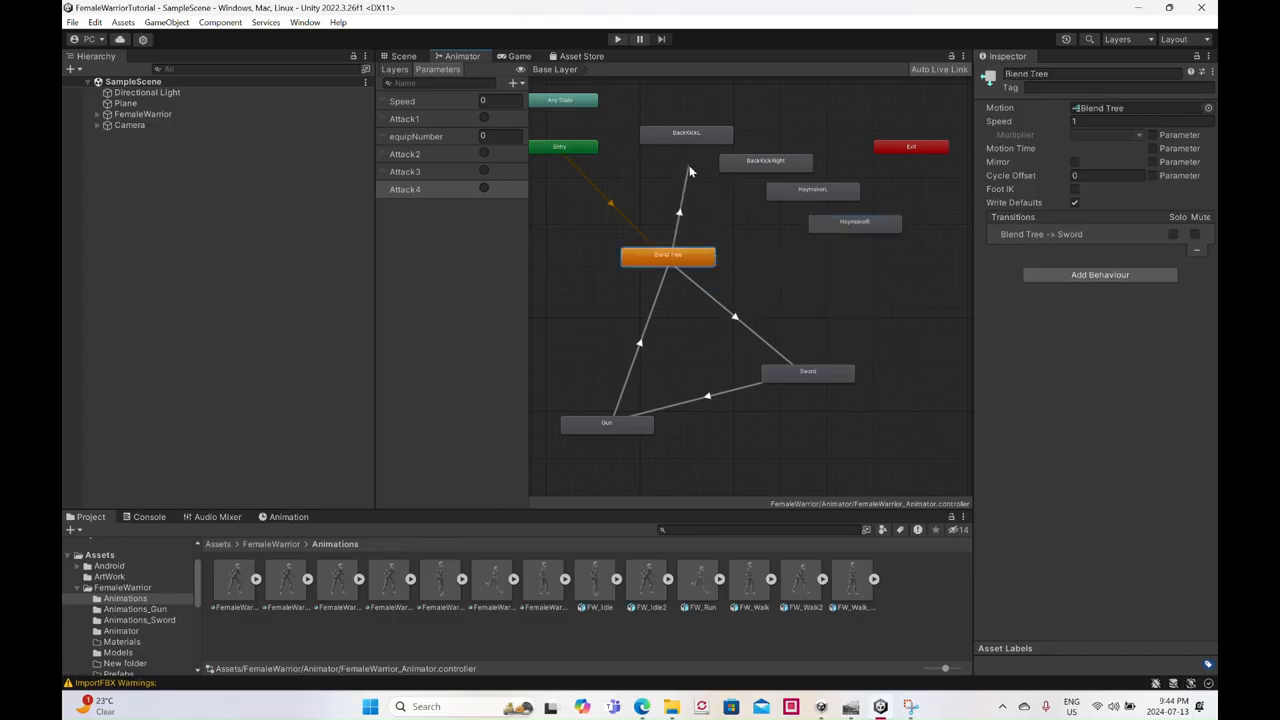
pyautogui.click(685, 140)
pyautogui.rightClick(684, 250)
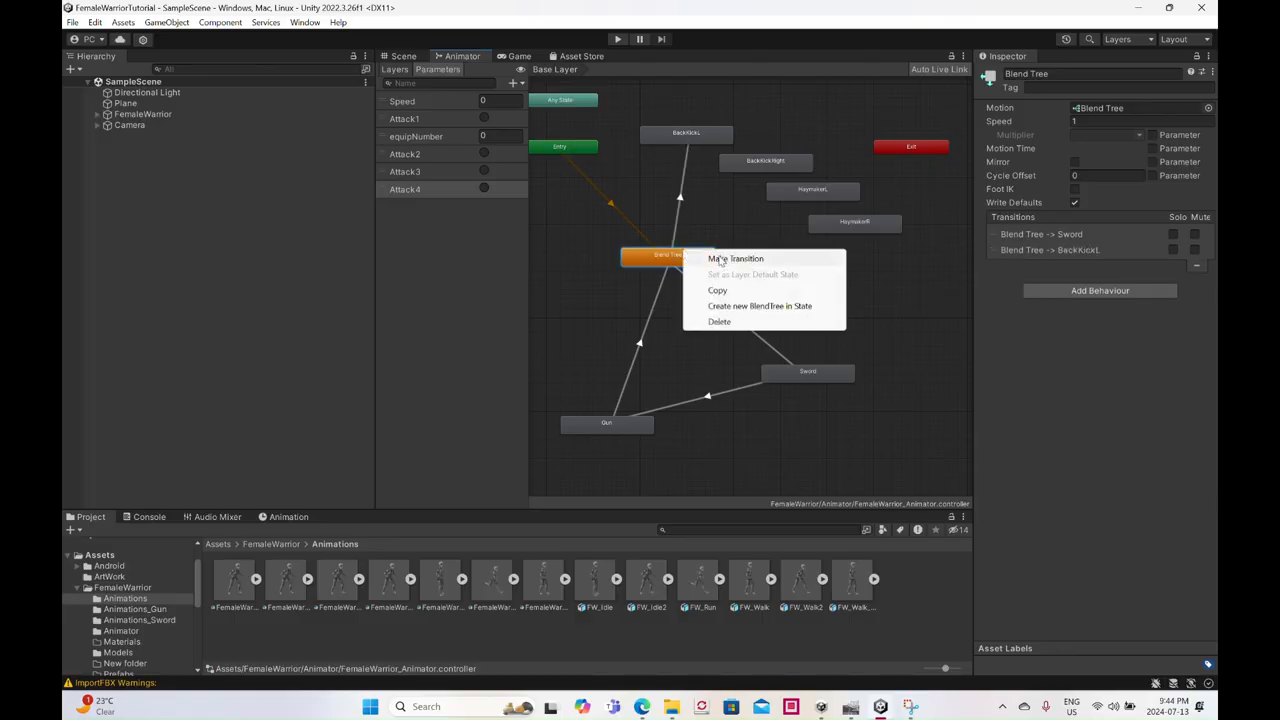
pyautogui.click(720, 259)
pyautogui.click(736, 166)
# - Make transitions from Blend Tree to HaymakerL and to HaymakerR
pyautogui.rightClick(697, 262)
pyautogui.click(712, 267)
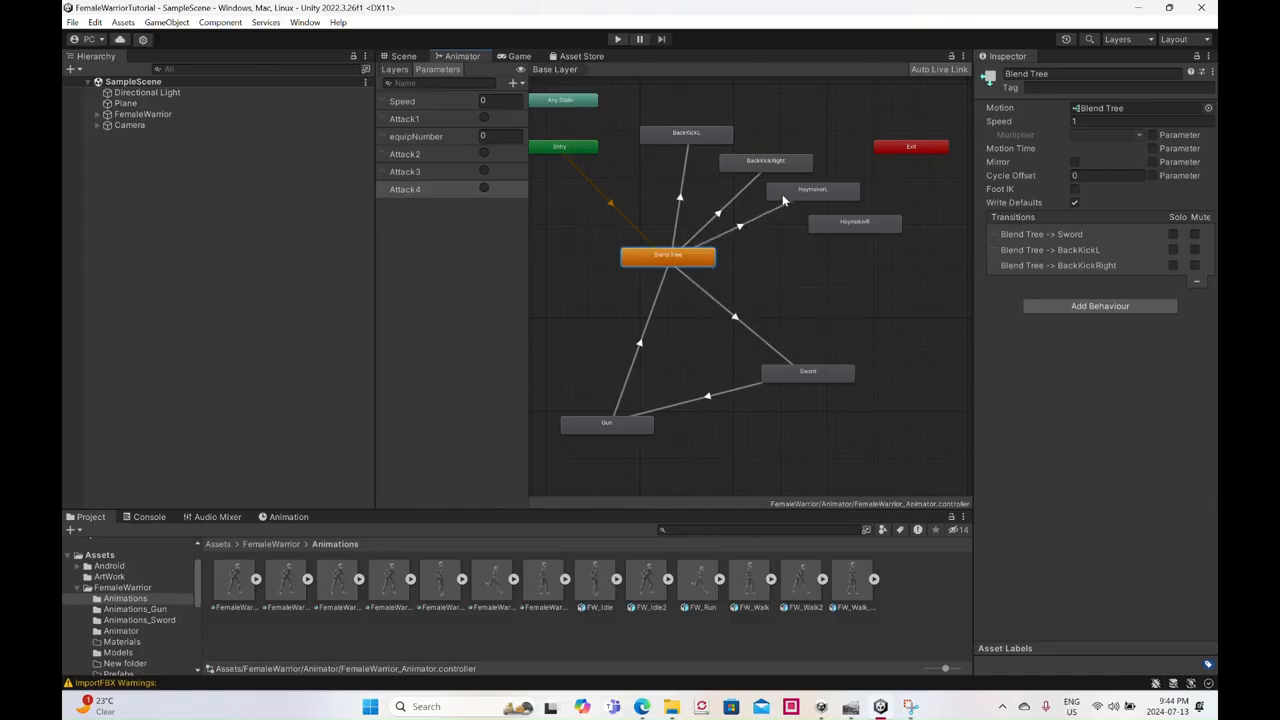
pyautogui.click(786, 198)
pyautogui.rightClick(685, 268)
pyautogui.click(704, 270)
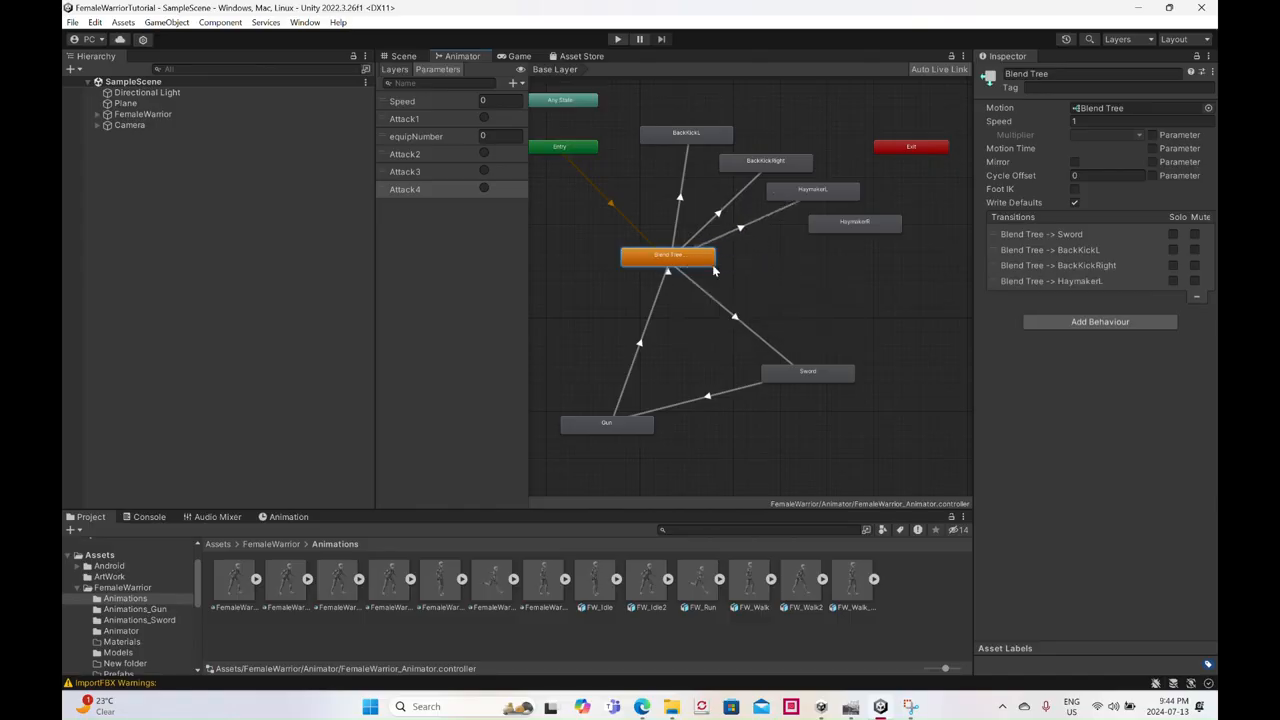
pyautogui.click(833, 230)
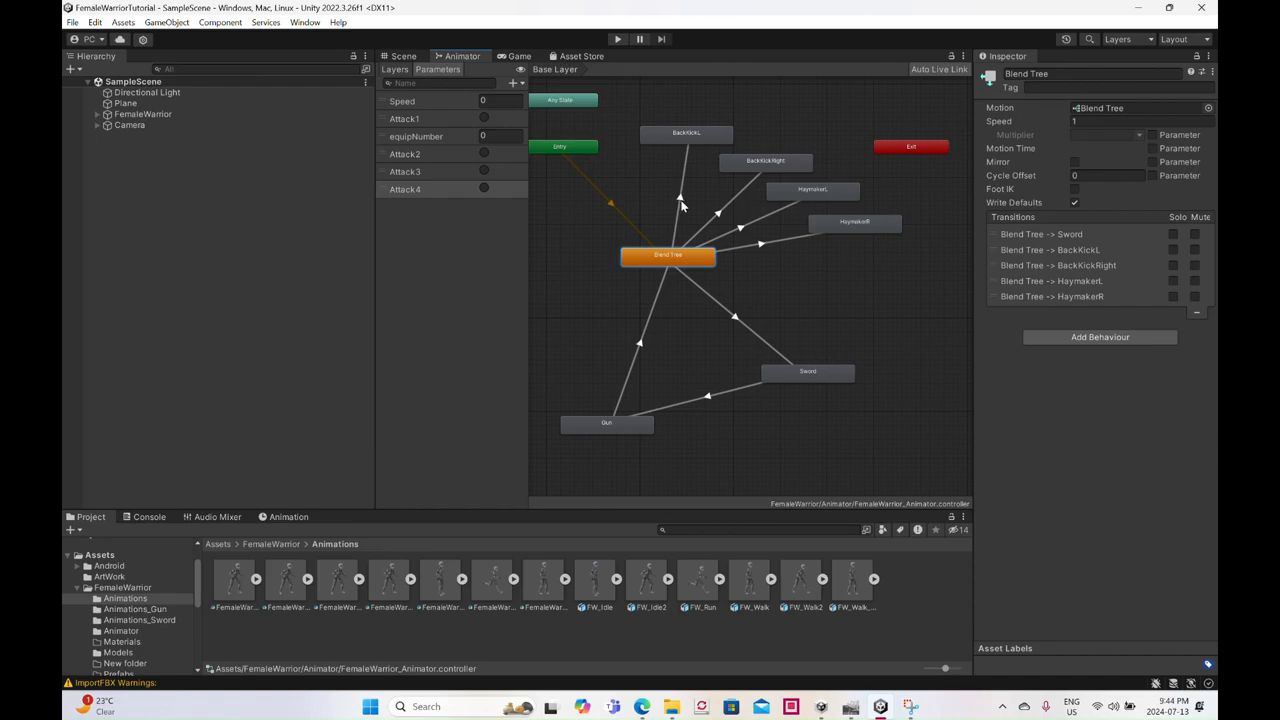
# - Make return transitions from BackKickL and BackKickRight to Blend Tree
pyautogui.rightClick(700, 137)
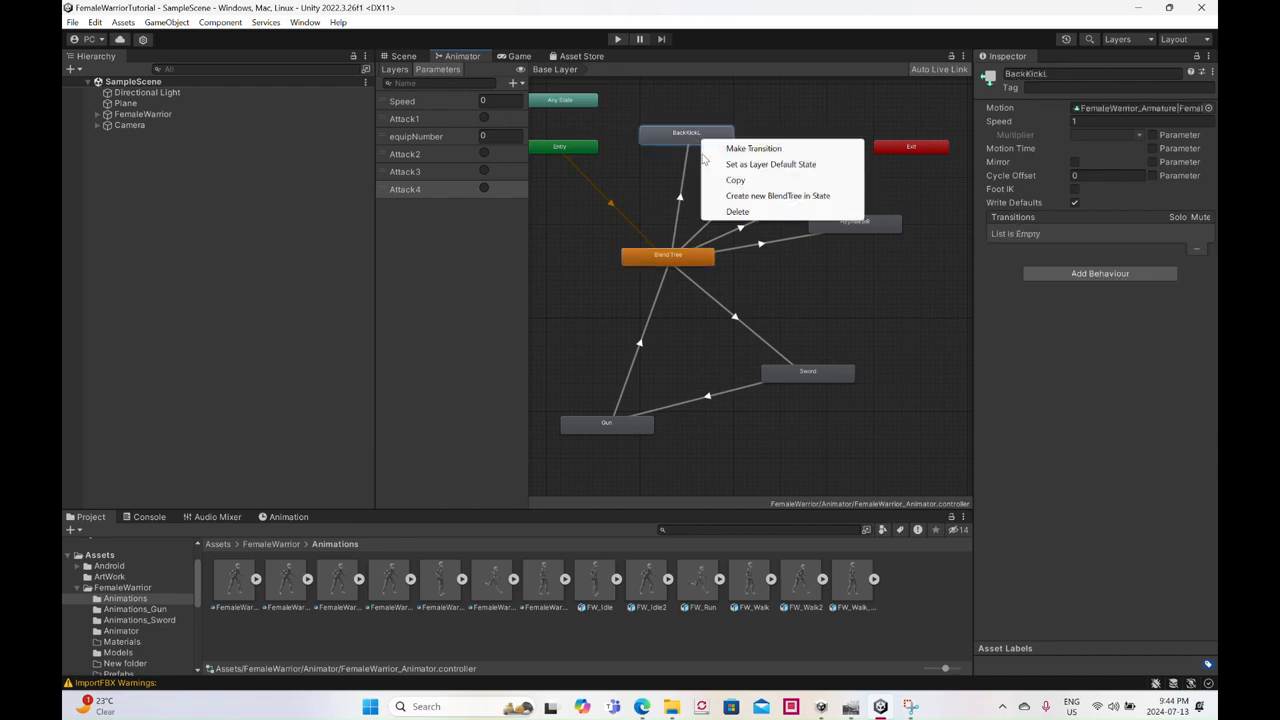
pyautogui.click(718, 148)
pyautogui.click(658, 252)
pyautogui.rightClick(762, 166)
pyautogui.click(770, 173)
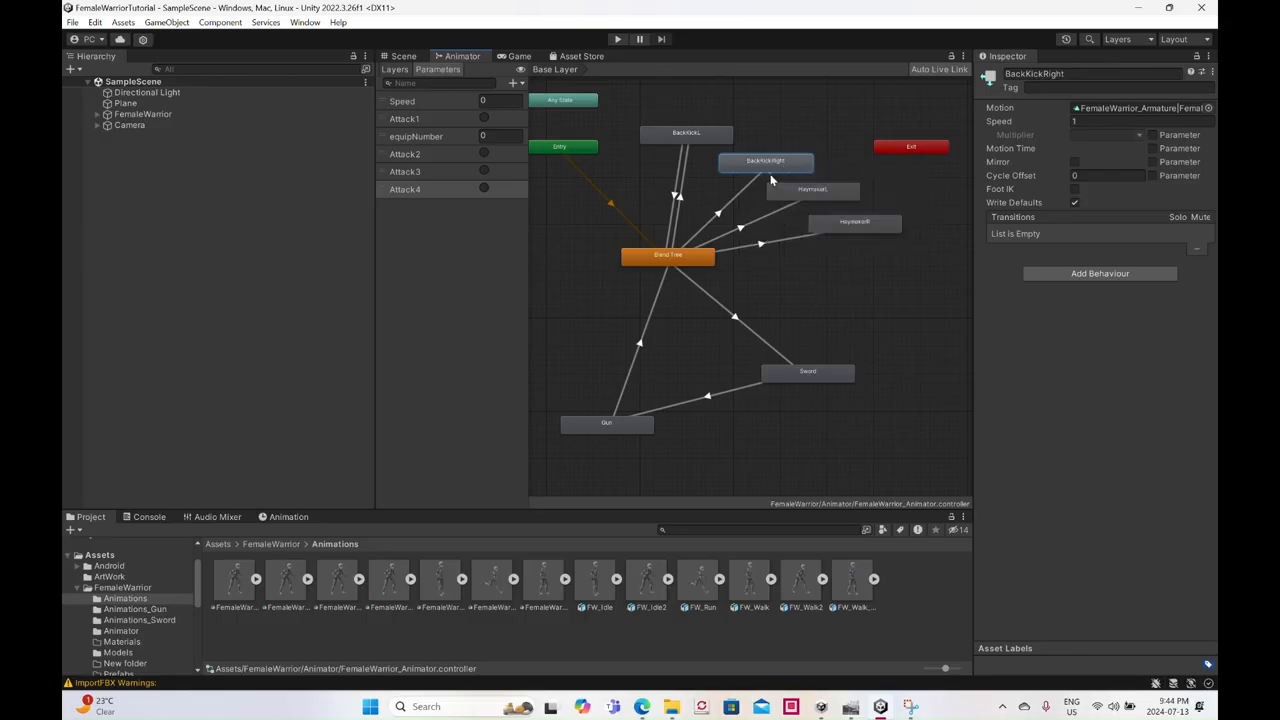
pyautogui.click(677, 255)
# - Make return transitions from HaymakerL and HaymakerR to Blend Tree
pyautogui.rightClick(800, 197)
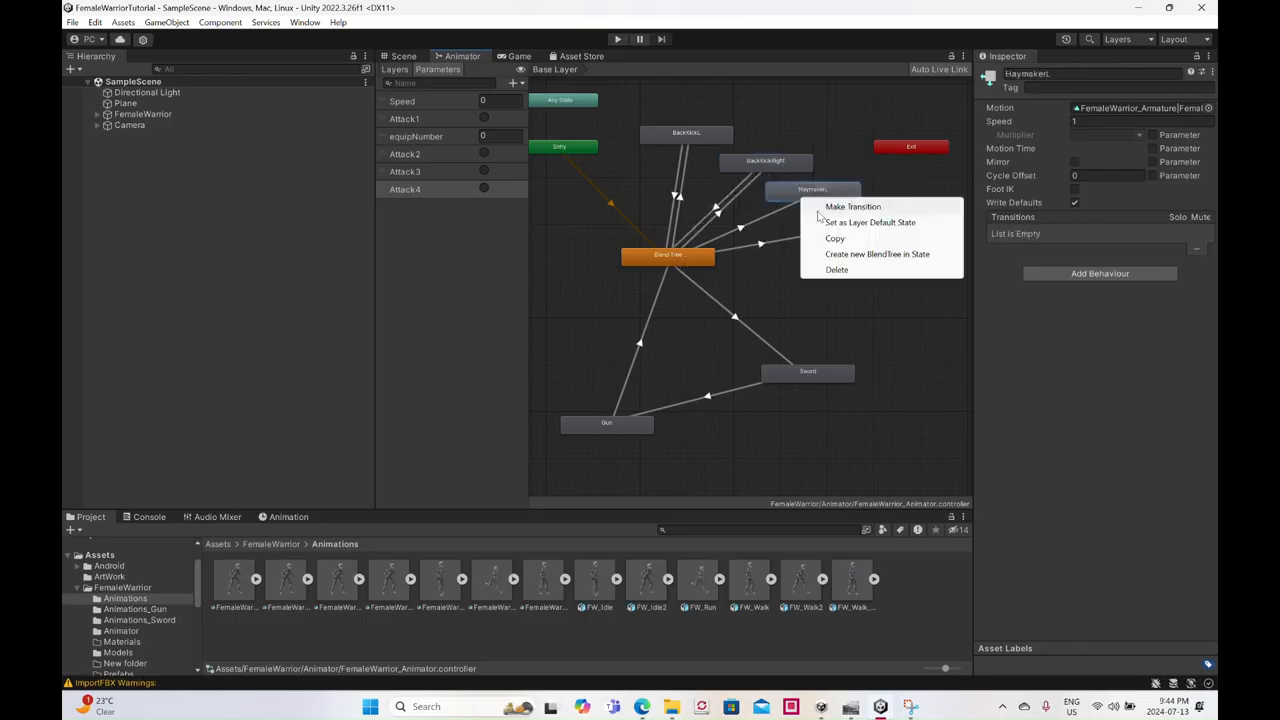
pyautogui.click(830, 207)
pyautogui.click(677, 257)
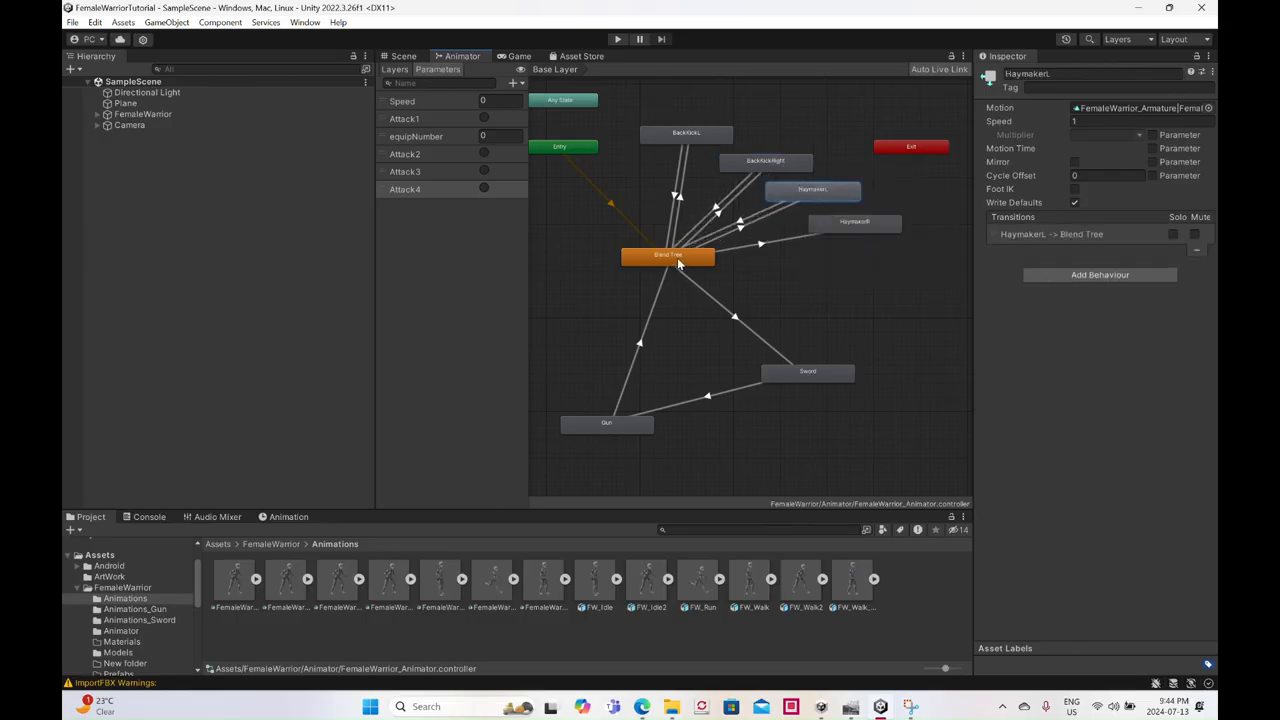
pyautogui.rightClick(821, 221)
pyautogui.click(845, 231)
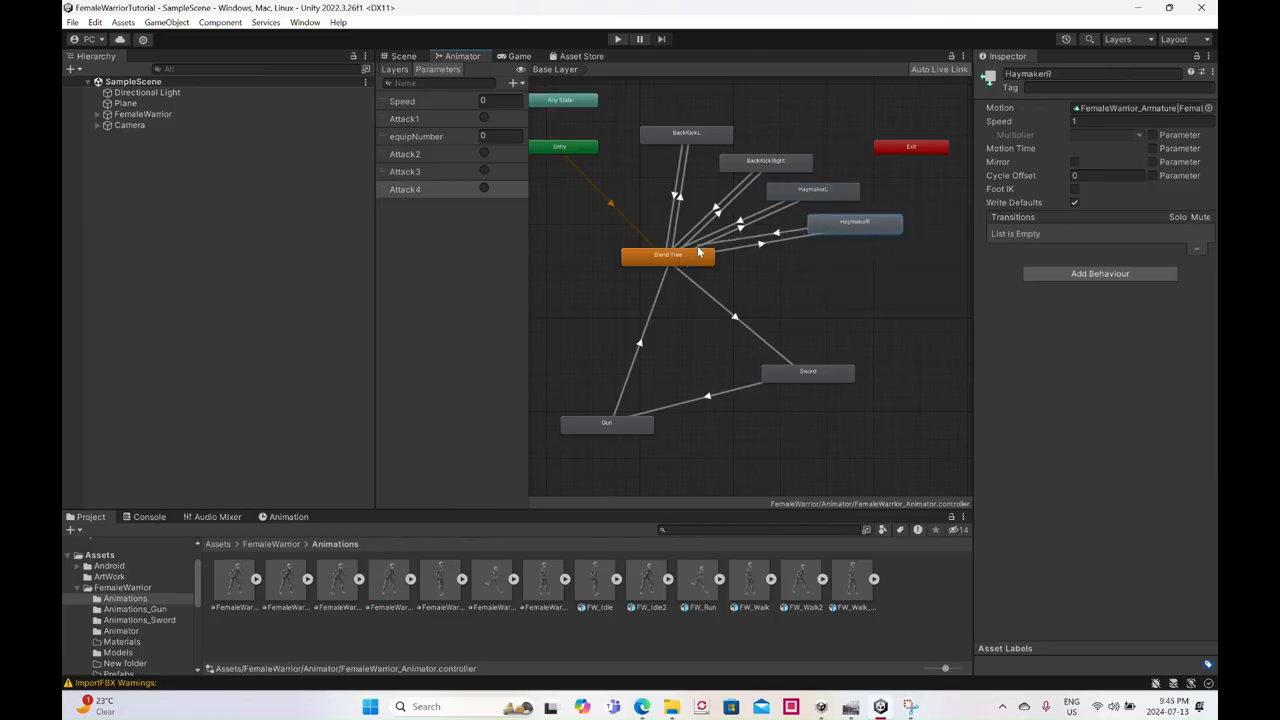
pyautogui.click(694, 255)
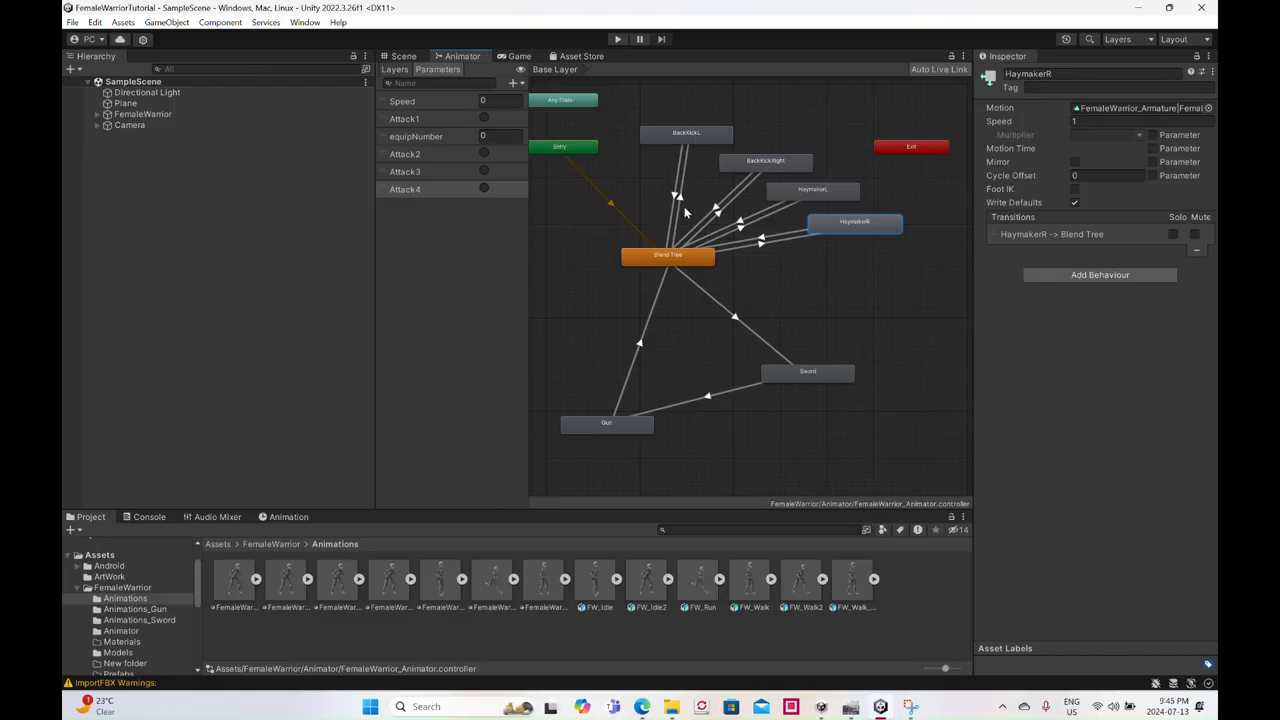
# - Turn off Has Exit Time on the Blend Tree to BackKickL transition and add Attack1 as its condition
pyautogui.click(682, 204)
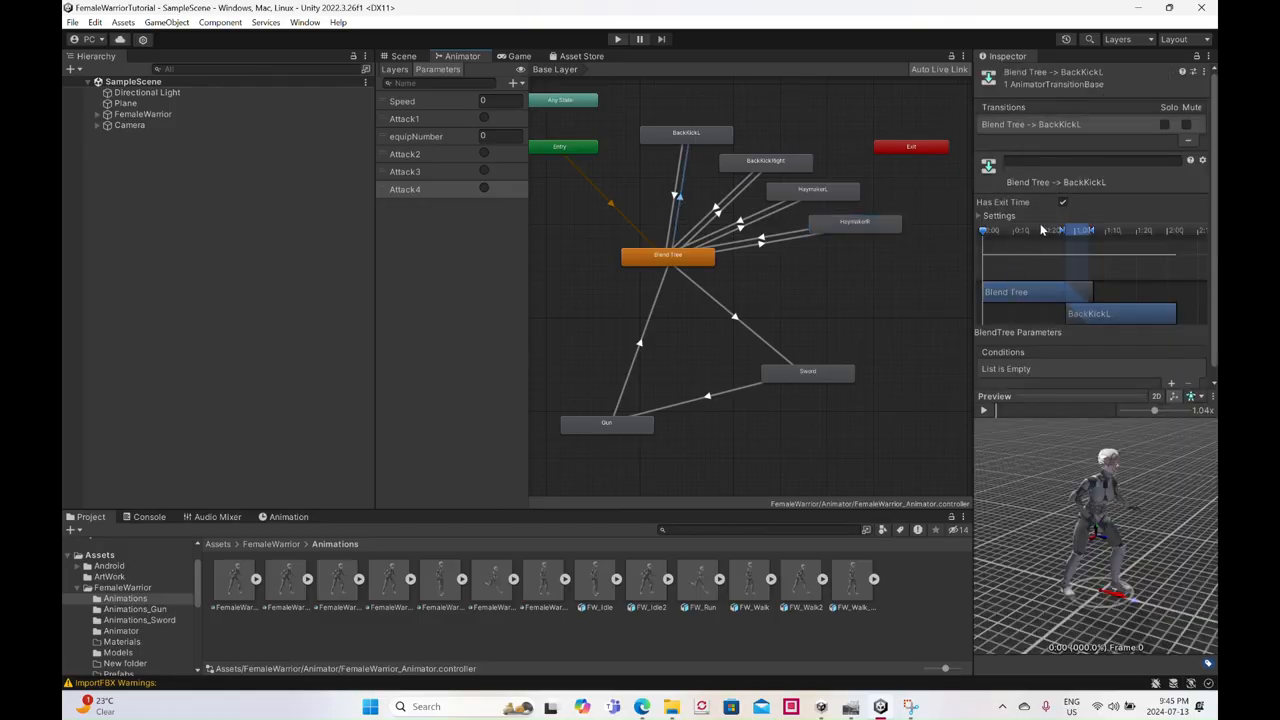
pyautogui.click(1063, 203)
pyautogui.scroll(-1, 1135, 316)
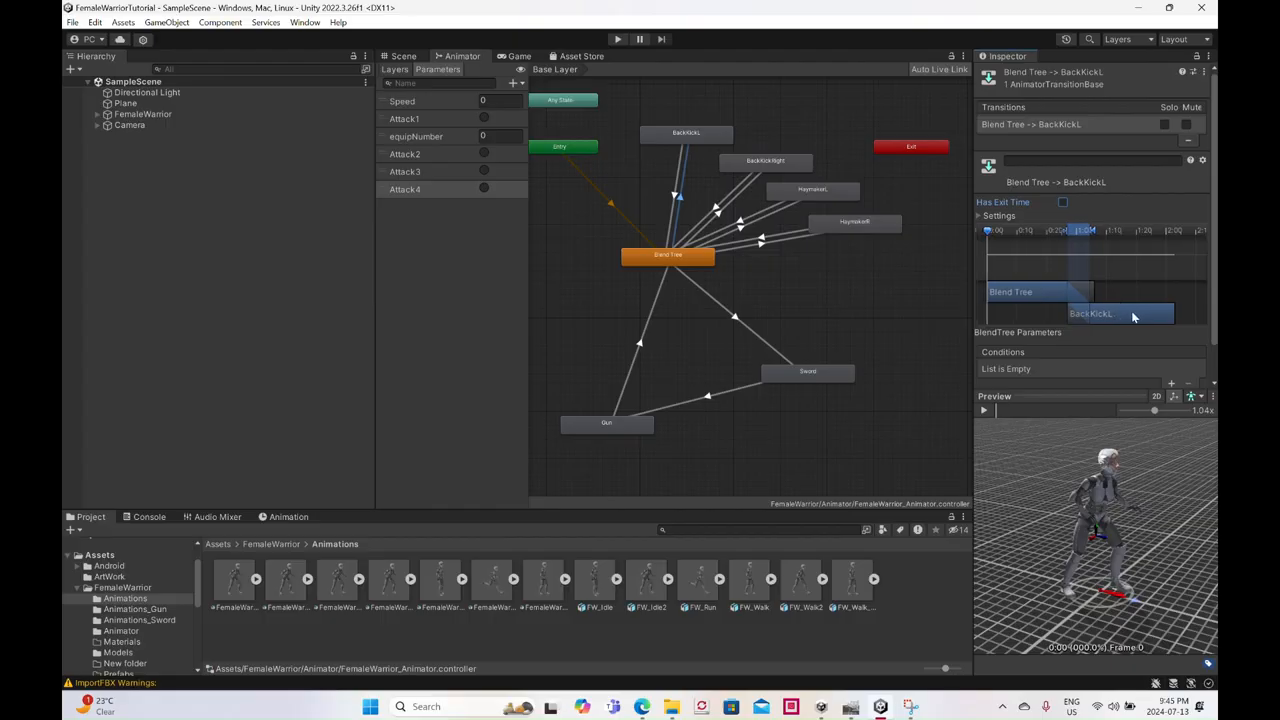
pyautogui.click(1172, 386)
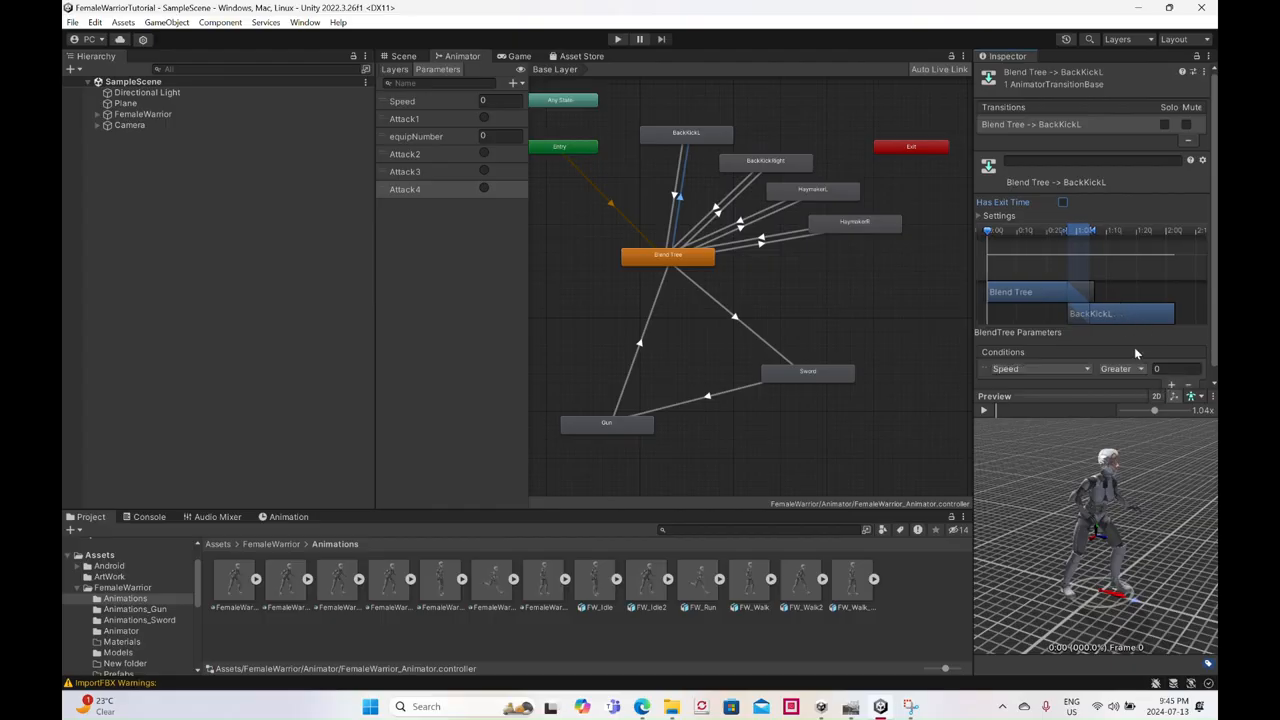
pyautogui.click(1052, 359)
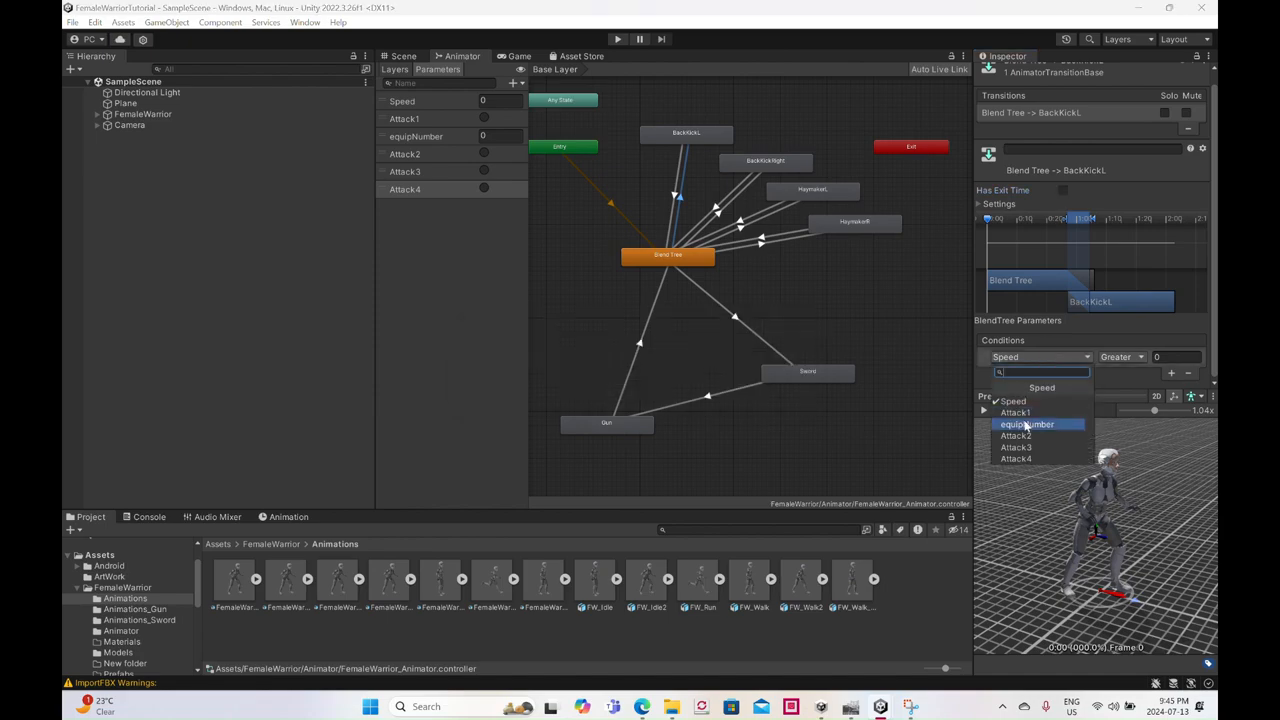
pyautogui.click(1025, 412)
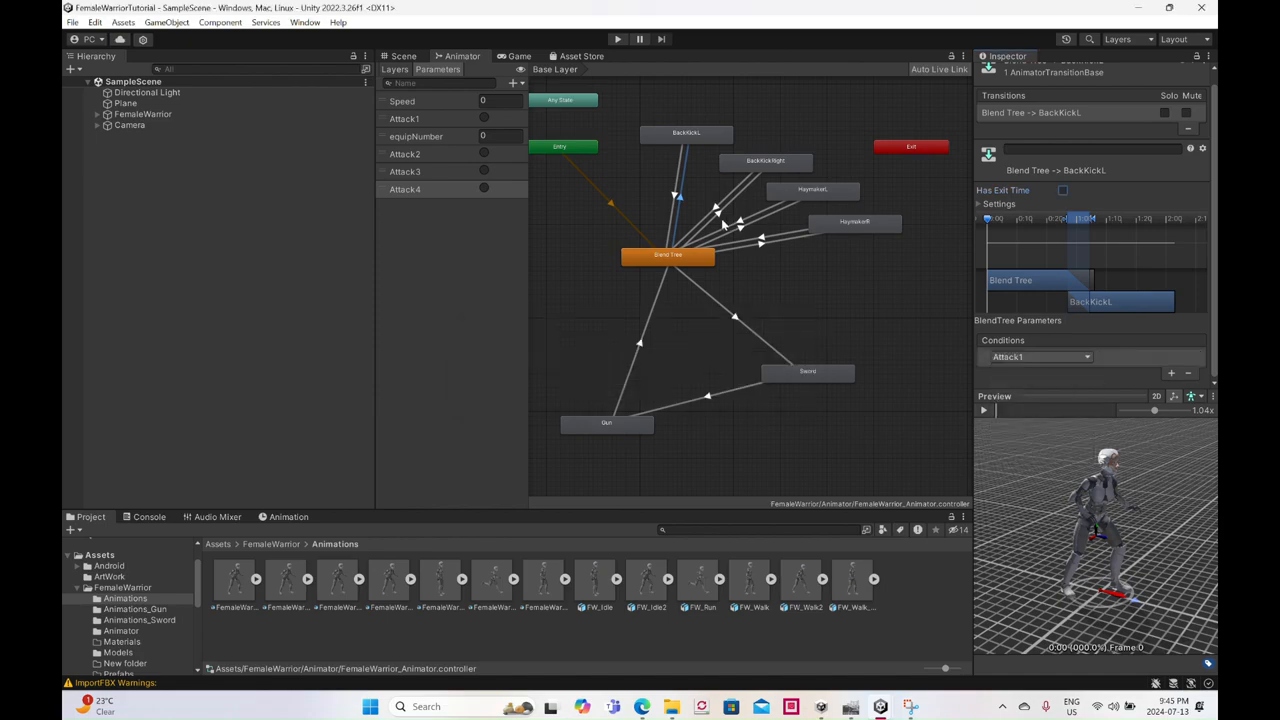
# - Turn off Has Exit Time on the Blend Tree to BackKickRight transition and add Attack2 as its condition
pyautogui.click(718, 214)
pyautogui.click(1063, 192)
pyautogui.click(1172, 374)
pyautogui.click(1045, 358)
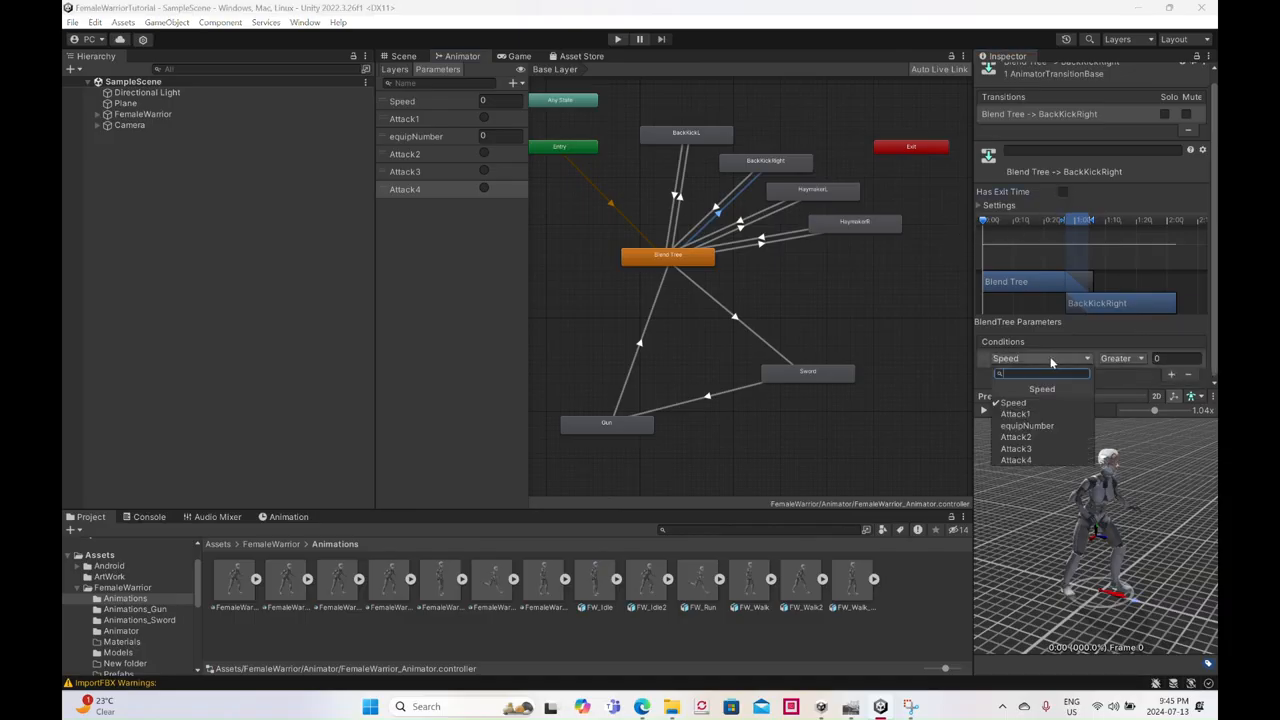
pyautogui.click(1030, 437)
# - Turn off Has Exit Time on the Blend Tree to HaymakerL transition and add Attack3 as its condition
pyautogui.click(740, 229)
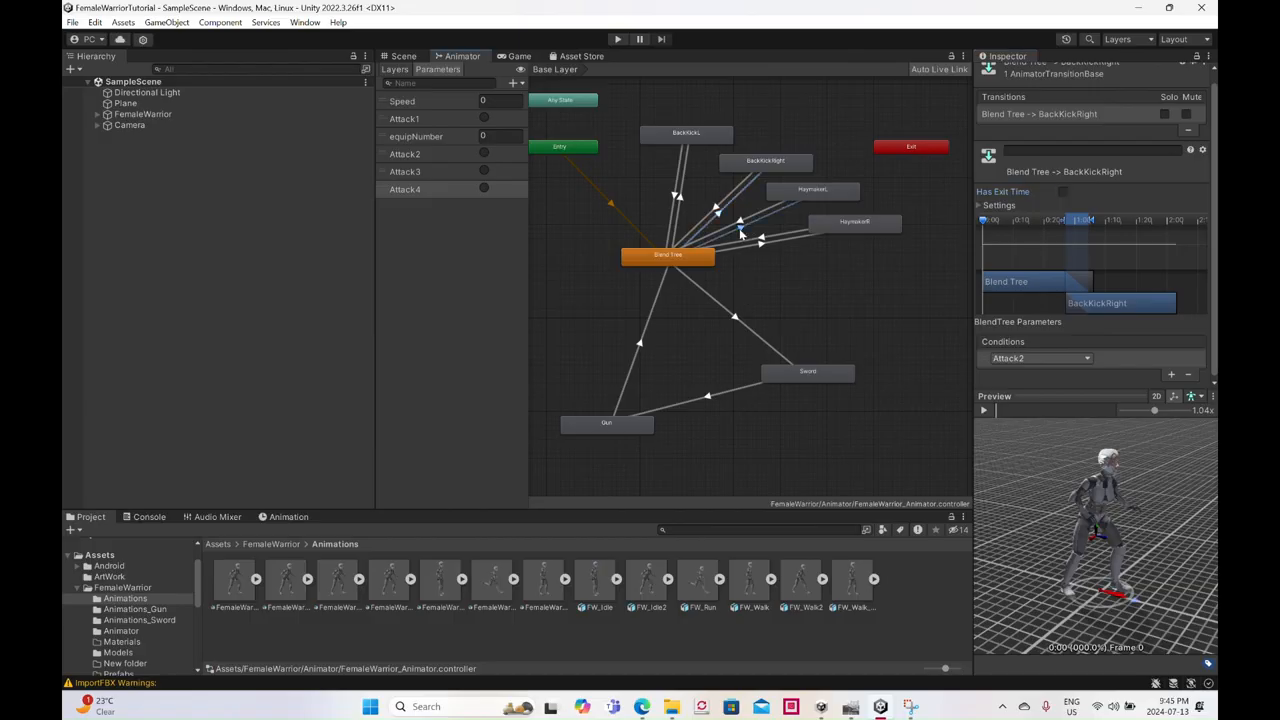
pyautogui.click(1172, 374)
pyautogui.click(1038, 358)
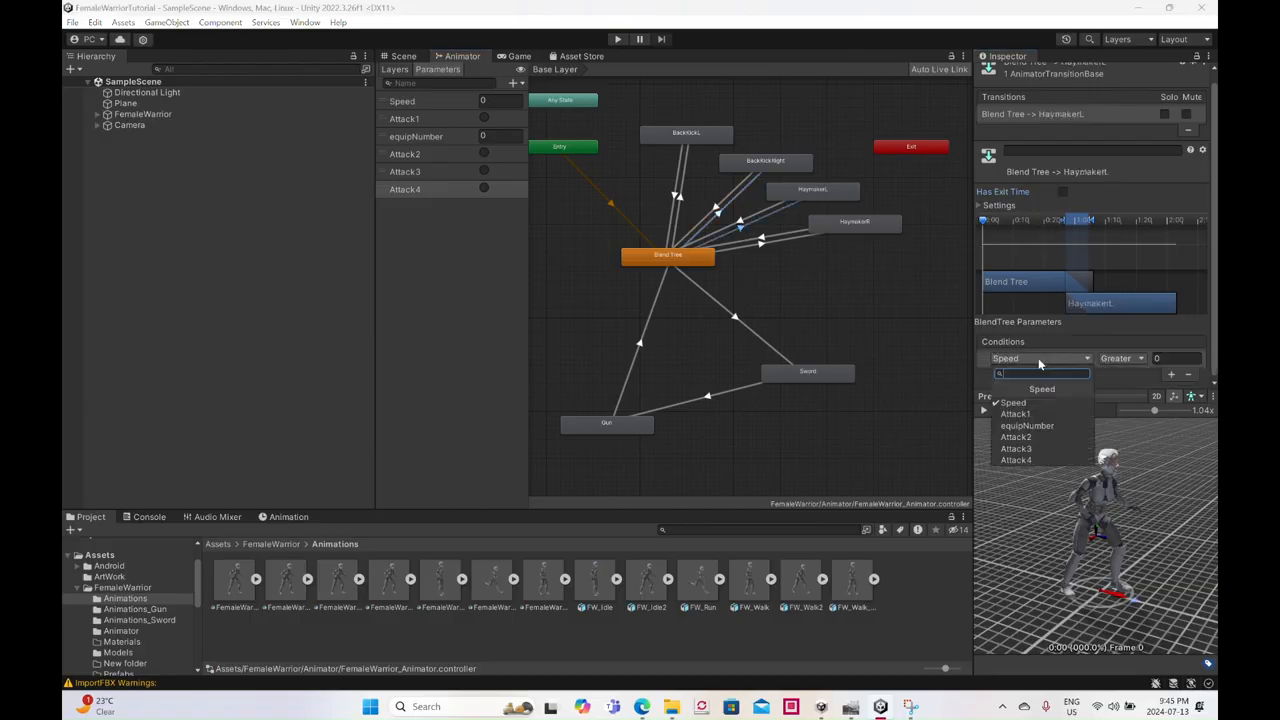
pyautogui.click(1041, 452)
# - Turn off Has Exit Time on the Blend Tree to HaymakerR transition and add Attack4 as its condition
pyautogui.click(766, 247)
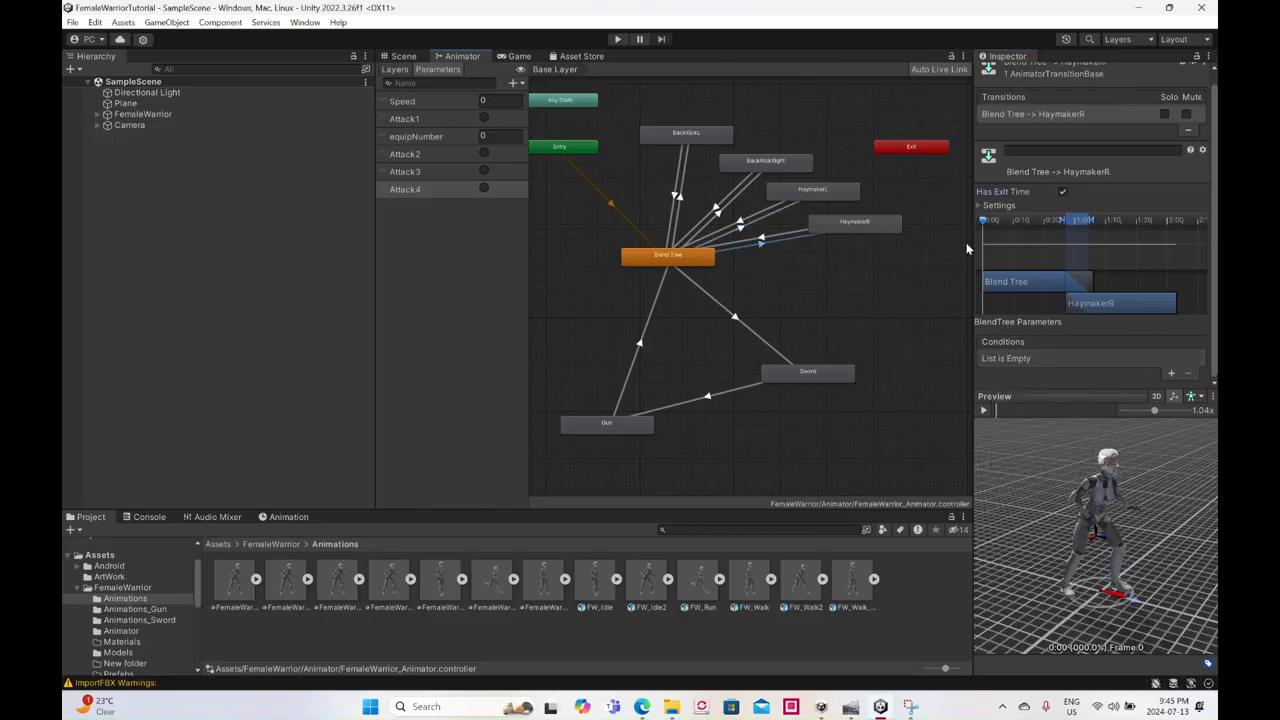
pyautogui.click(1063, 191)
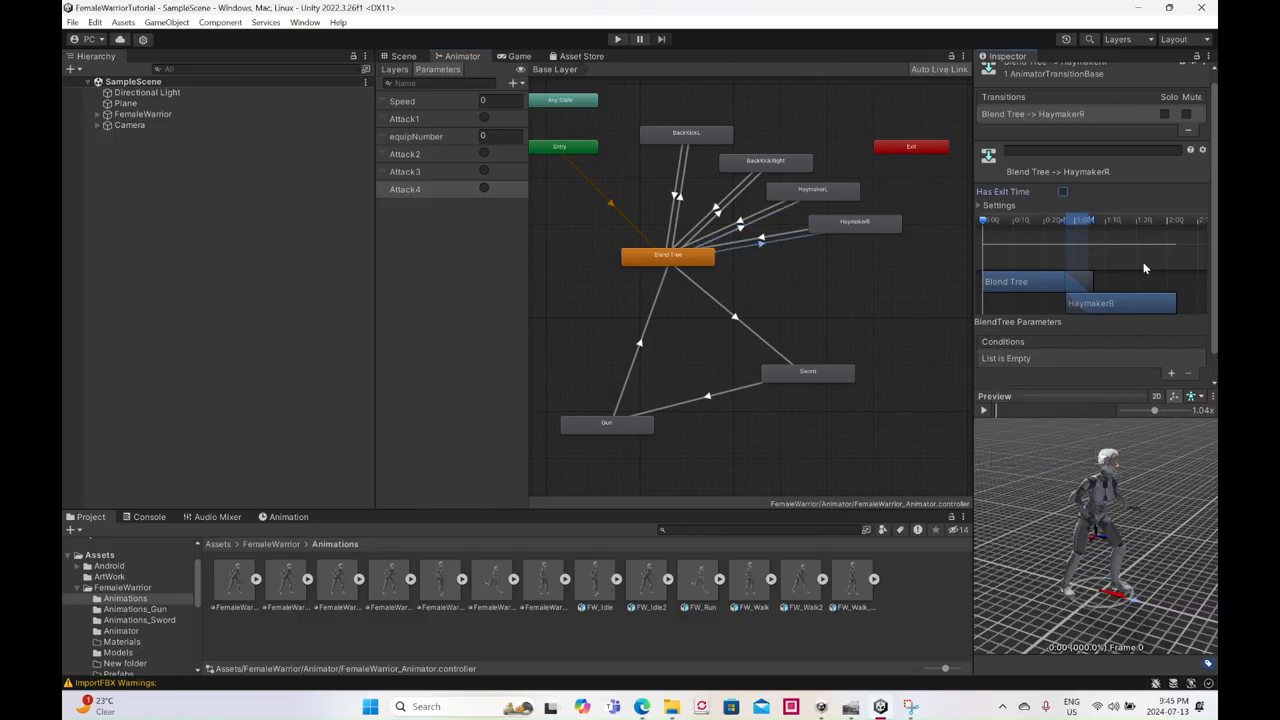
pyautogui.click(1172, 374)
pyautogui.click(1020, 362)
pyautogui.click(1028, 462)
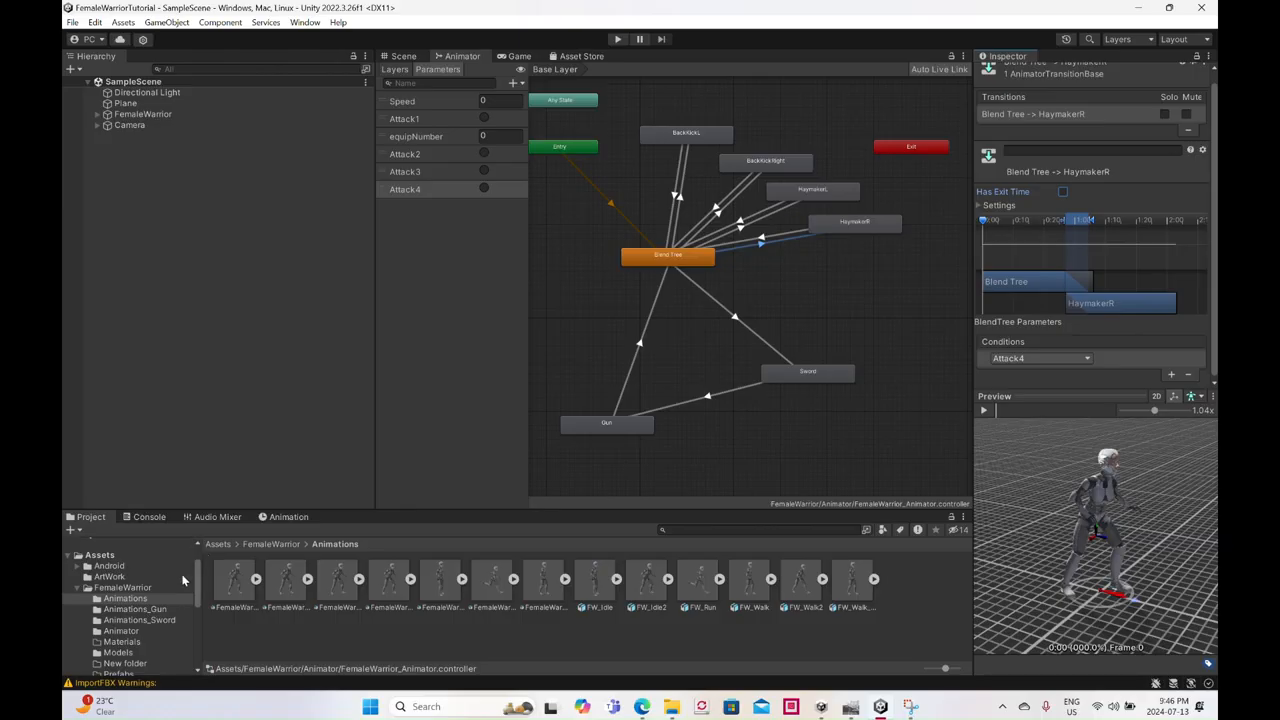
# - Add FemaleWarrior_Sword_Attack1 from the Animations_Sword folder as a state beside Sword and name it Sword1
pyautogui.click(140, 620)
pyautogui.click(226, 598)
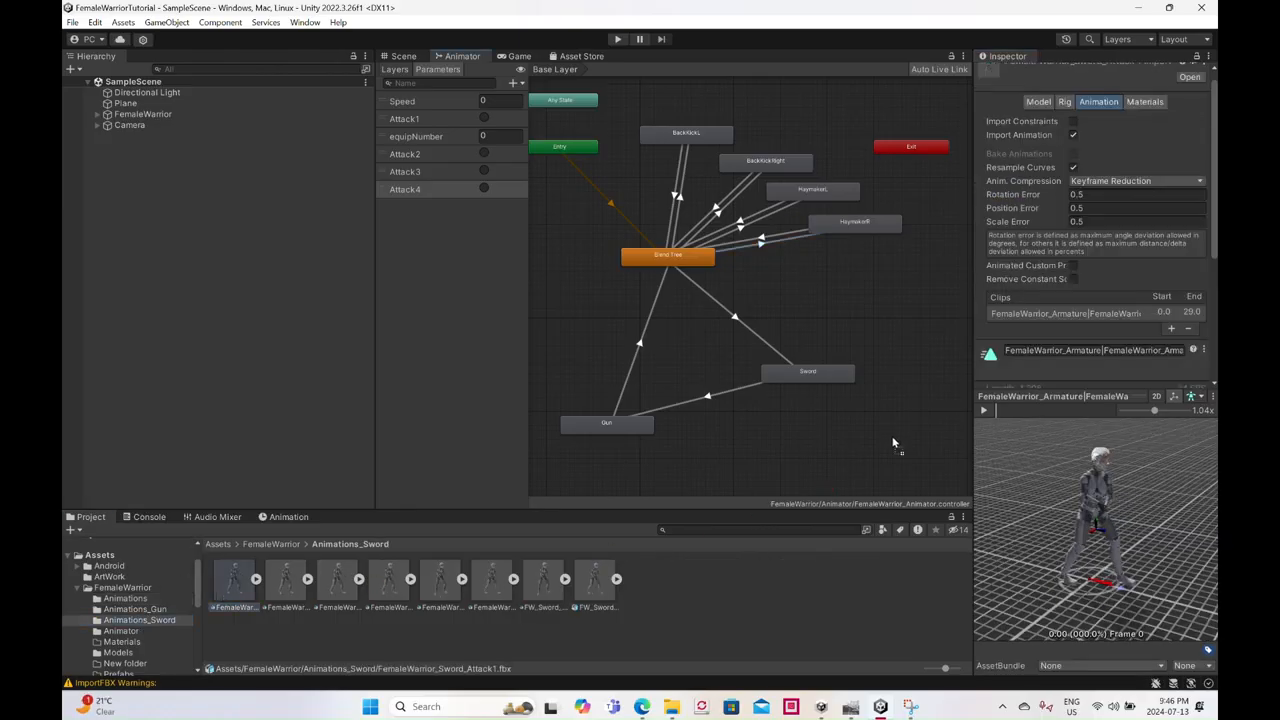
pyautogui.moveTo(895, 377); pyautogui.dragTo(907, 386)
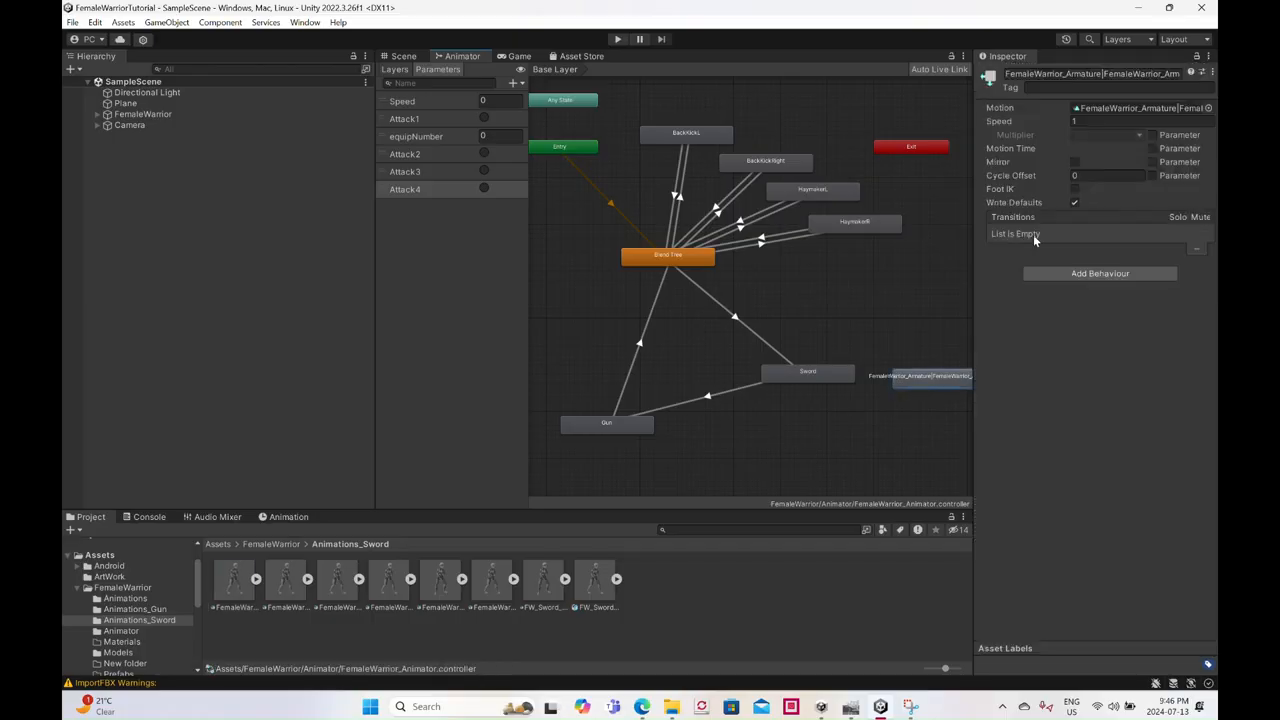
pyautogui.click(1105, 73)
pyautogui.write('Sword1')
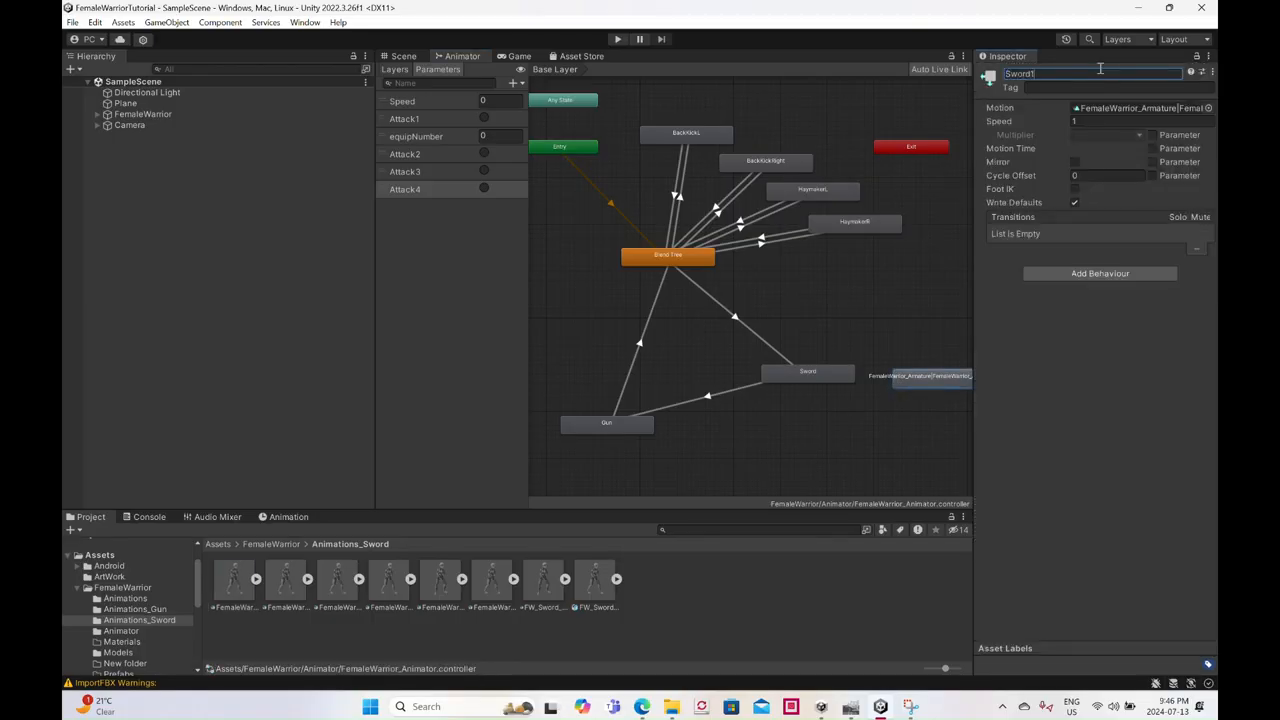
pyautogui.press('Return')
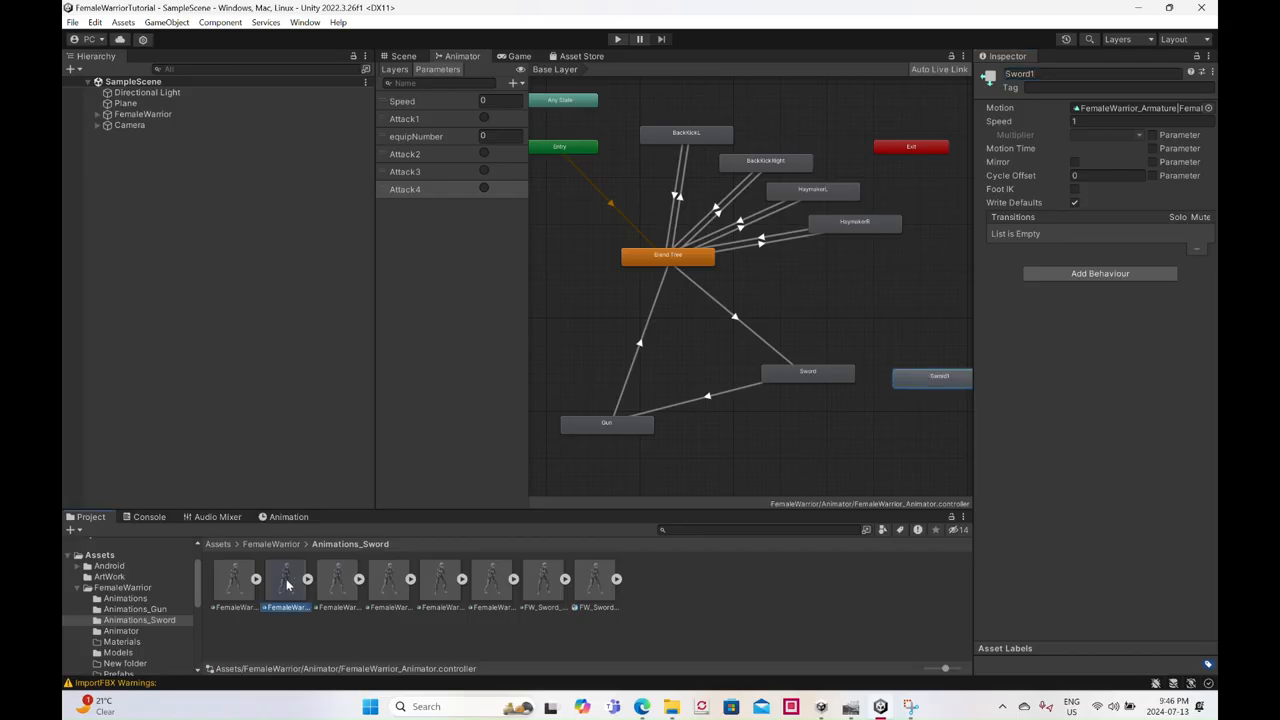
# - Add the second Animations_Sword animation as a state below Sword1 and name it Sword2
pyautogui.moveTo(879, 407); pyautogui.dragTo(911, 429)
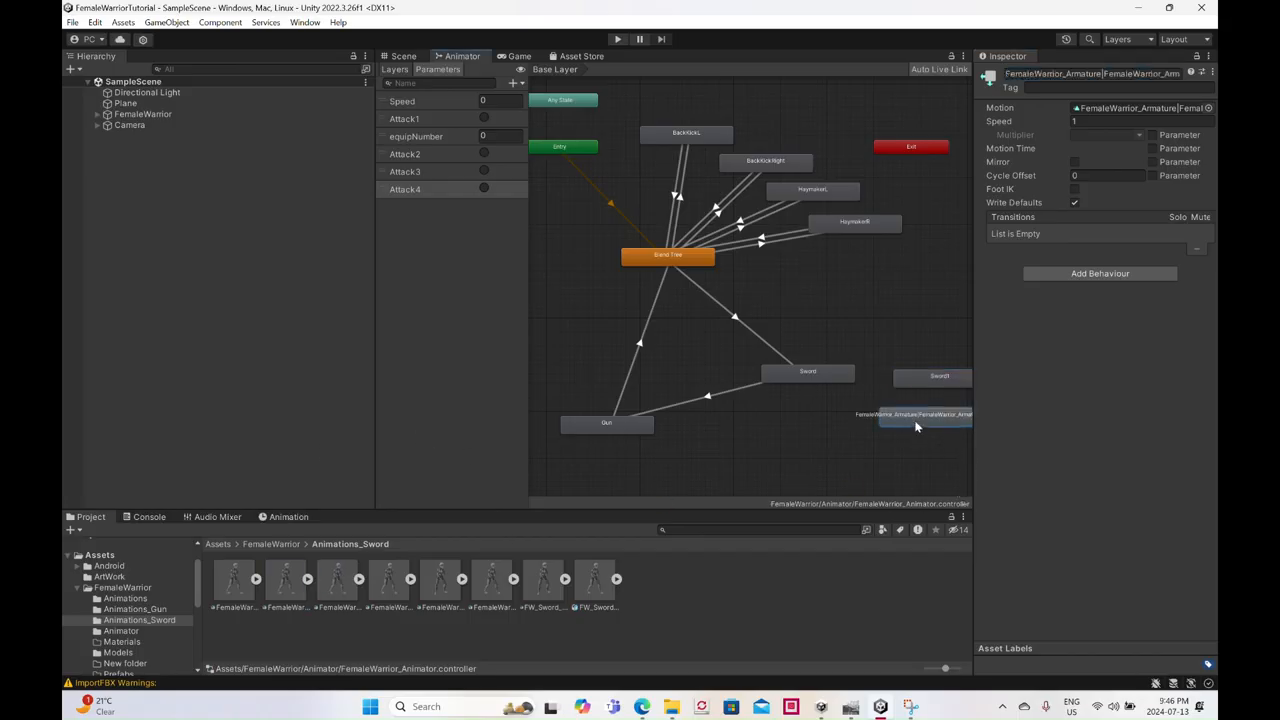
pyautogui.click(1125, 73)
pyautogui.write('Sword2')
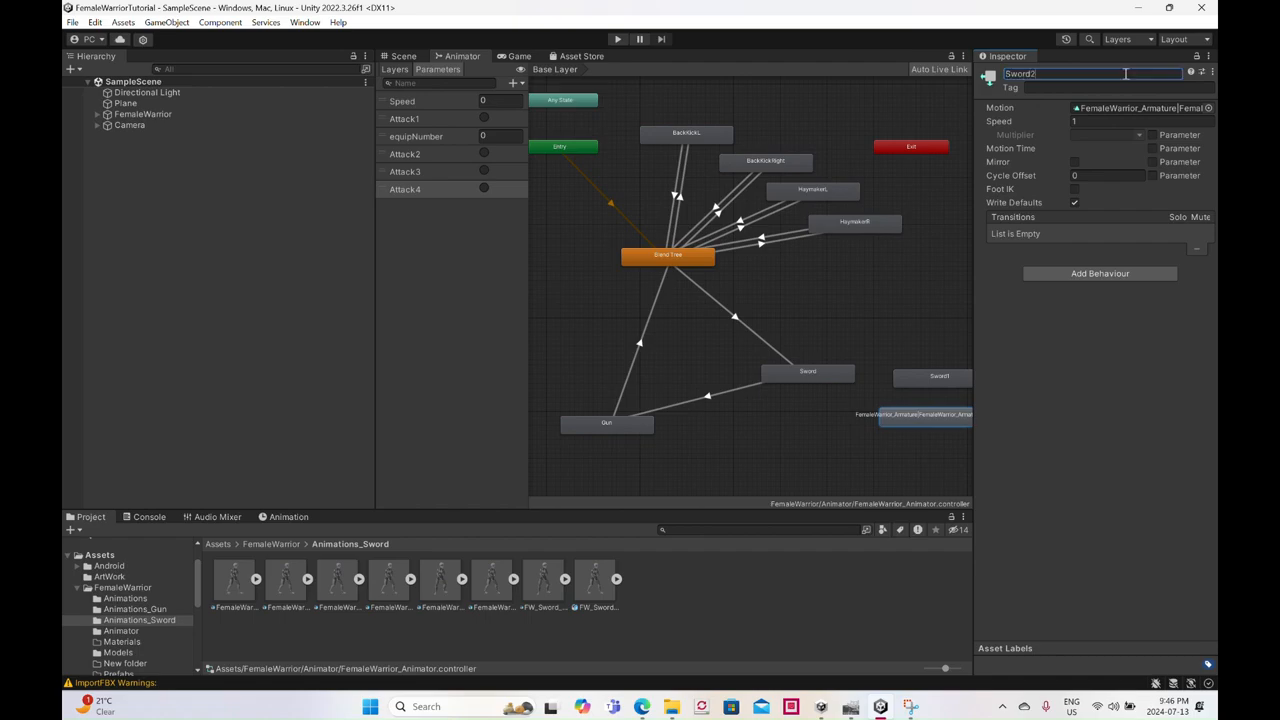
pyautogui.press('Return')
# - Add the third Animations_Sword animation as a state below Sword2 and name it Sword3
pyautogui.click(337, 590)
pyautogui.moveTo(365, 592); pyautogui.dragTo(879, 442)
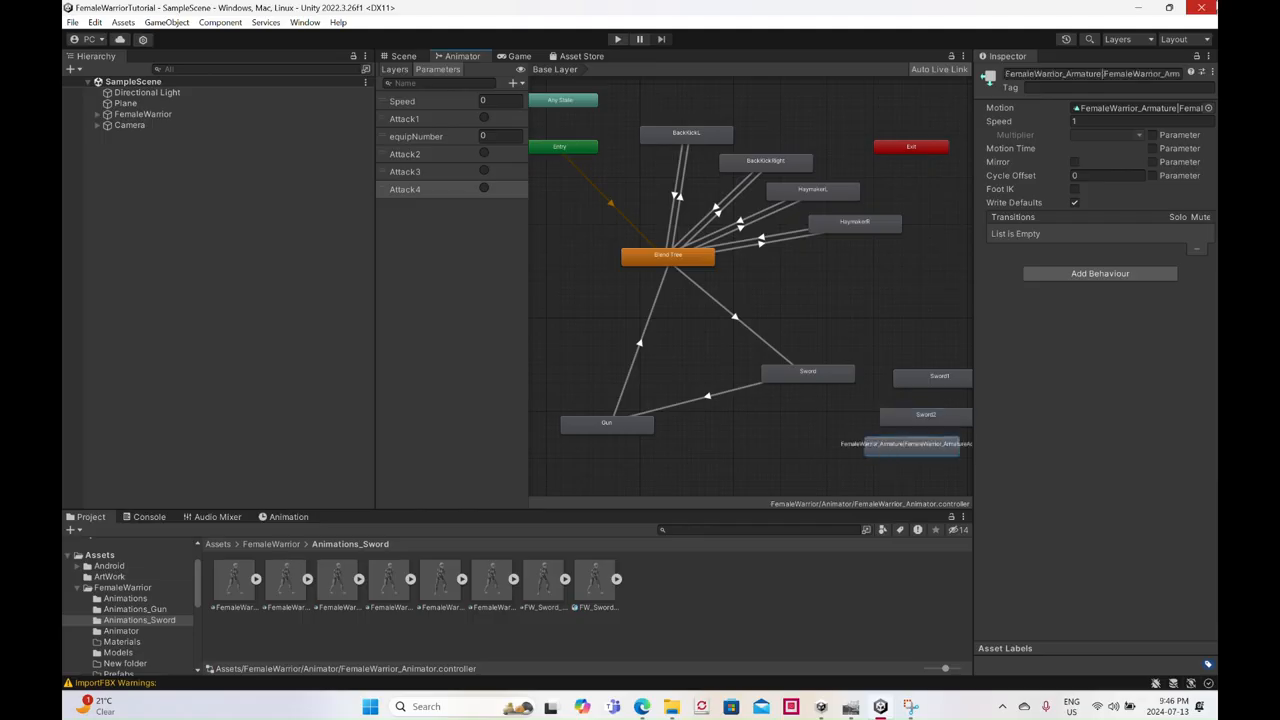
pyautogui.click(1138, 74)
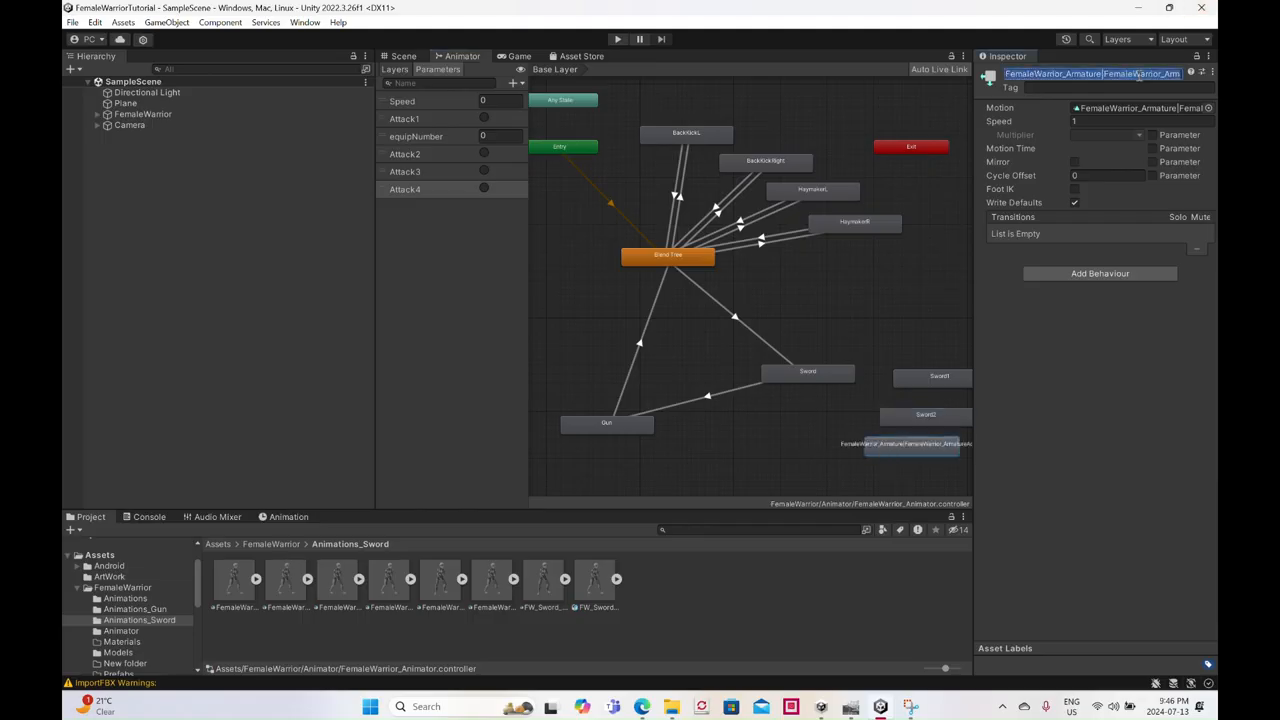
pyautogui.write('Sword3')
pyautogui.press('Return')
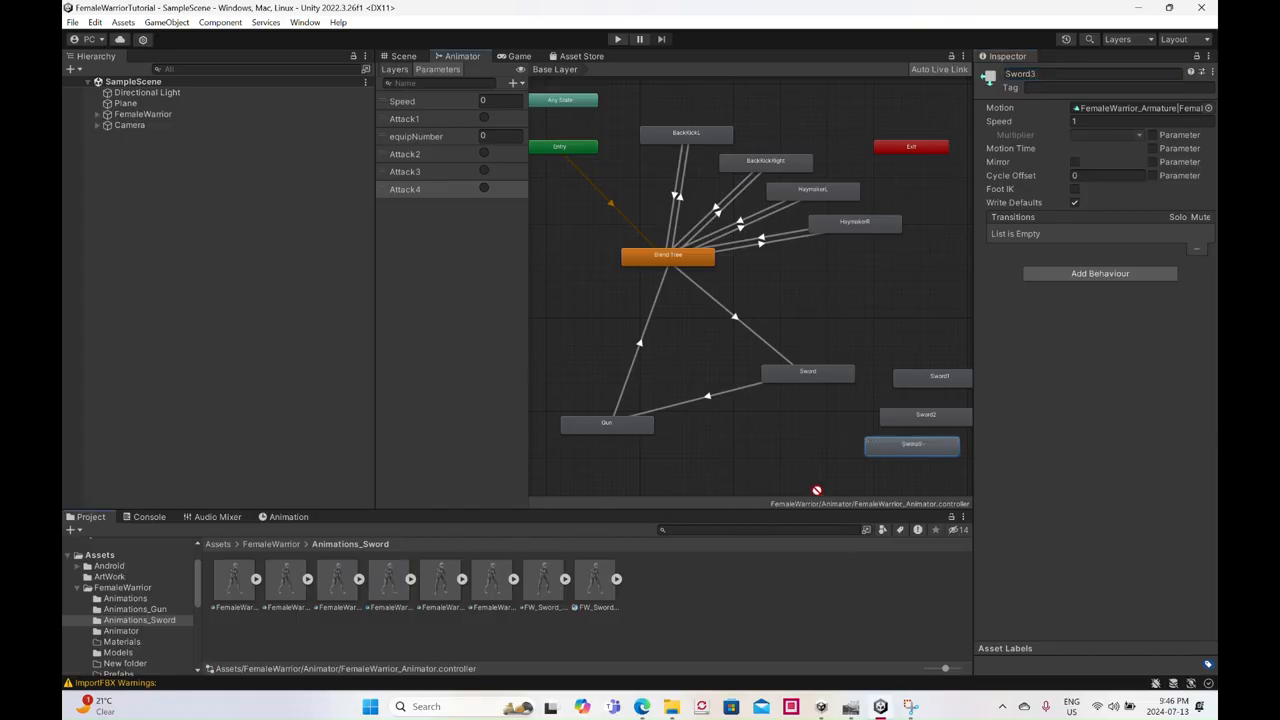
# - Add the fourth Animations_Sword animation as a state below Sword3 and name it Sword4
pyautogui.moveTo(824, 471); pyautogui.dragTo(817, 470)
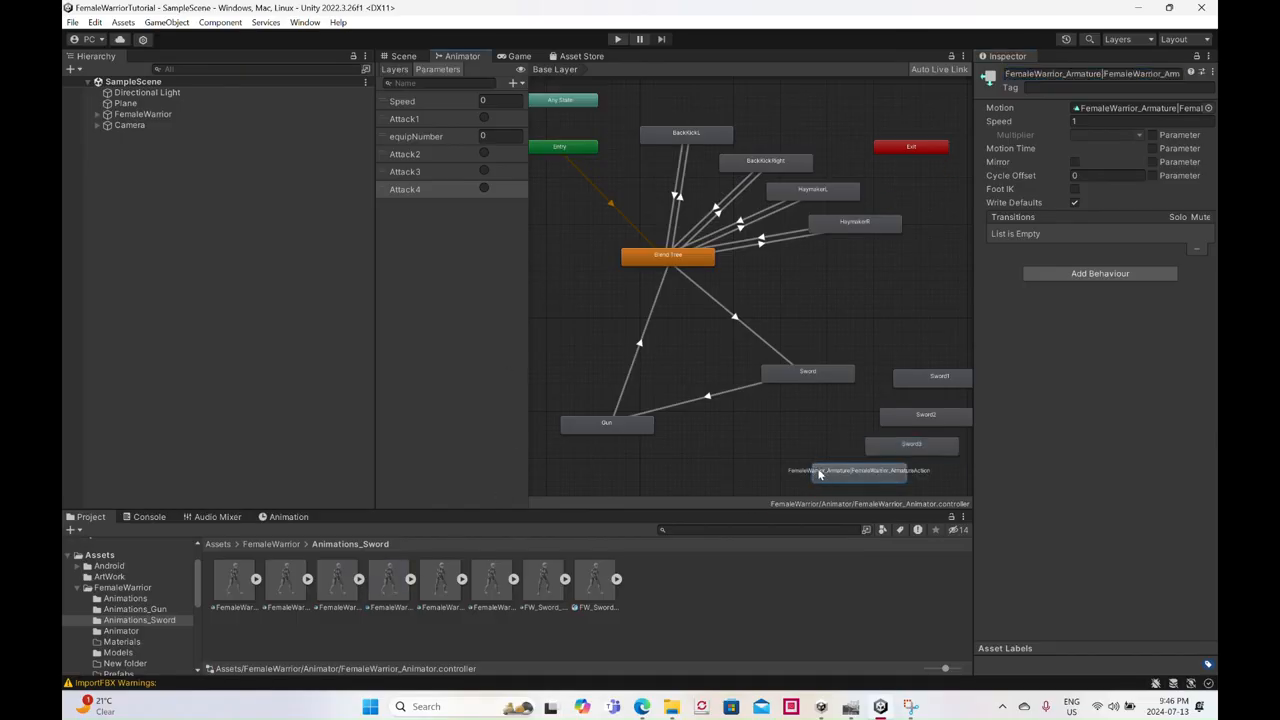
pyautogui.click(1073, 73)
pyautogui.write('Sword4')
pyautogui.press('Return')
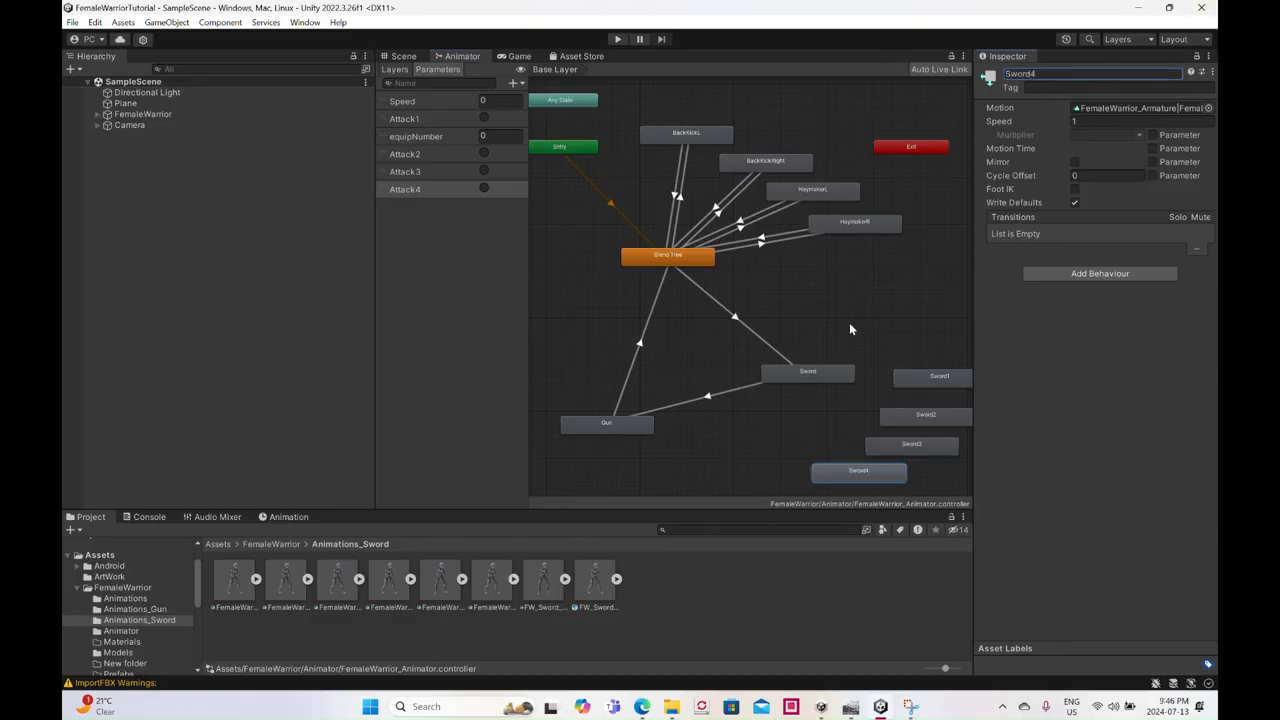
# - Make transitions from Sword to Sword1 and to Sword2
pyautogui.rightClick(832, 381)
pyautogui.click(857, 382)
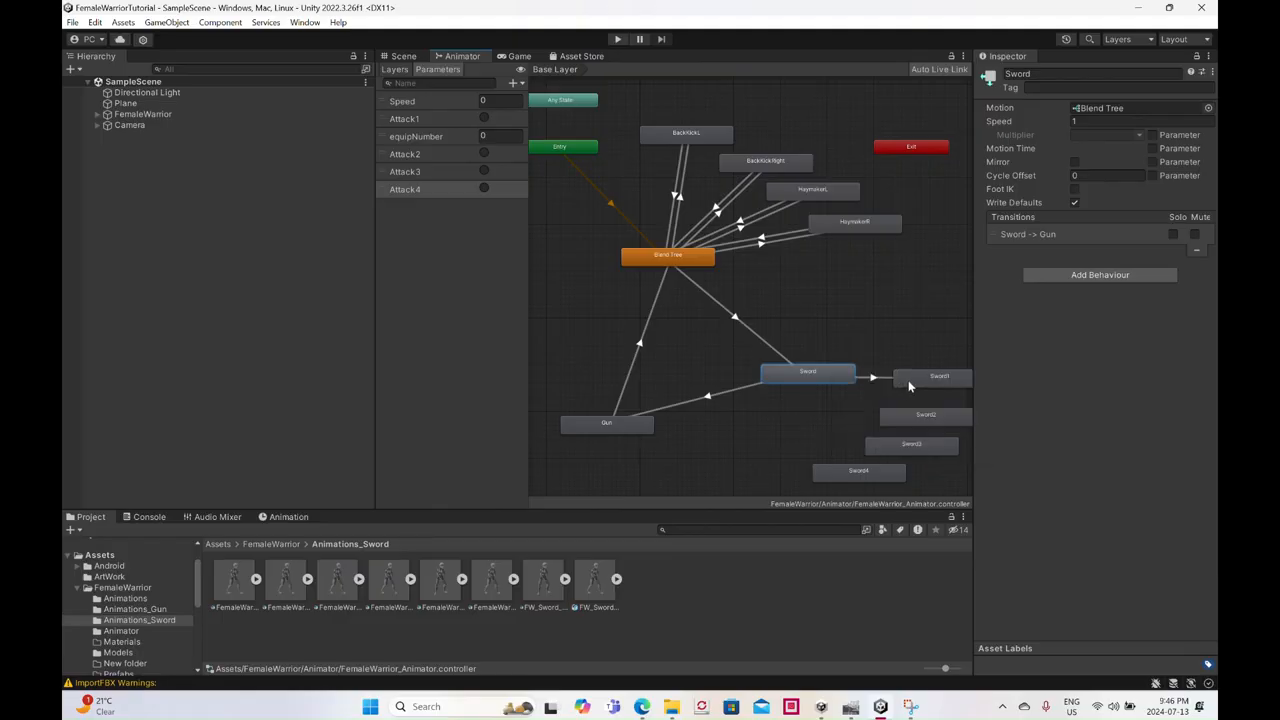
pyautogui.click(913, 380)
pyautogui.rightClick(835, 388)
pyautogui.click(860, 381)
pyautogui.click(905, 425)
pyautogui.rightClick(899, 417)
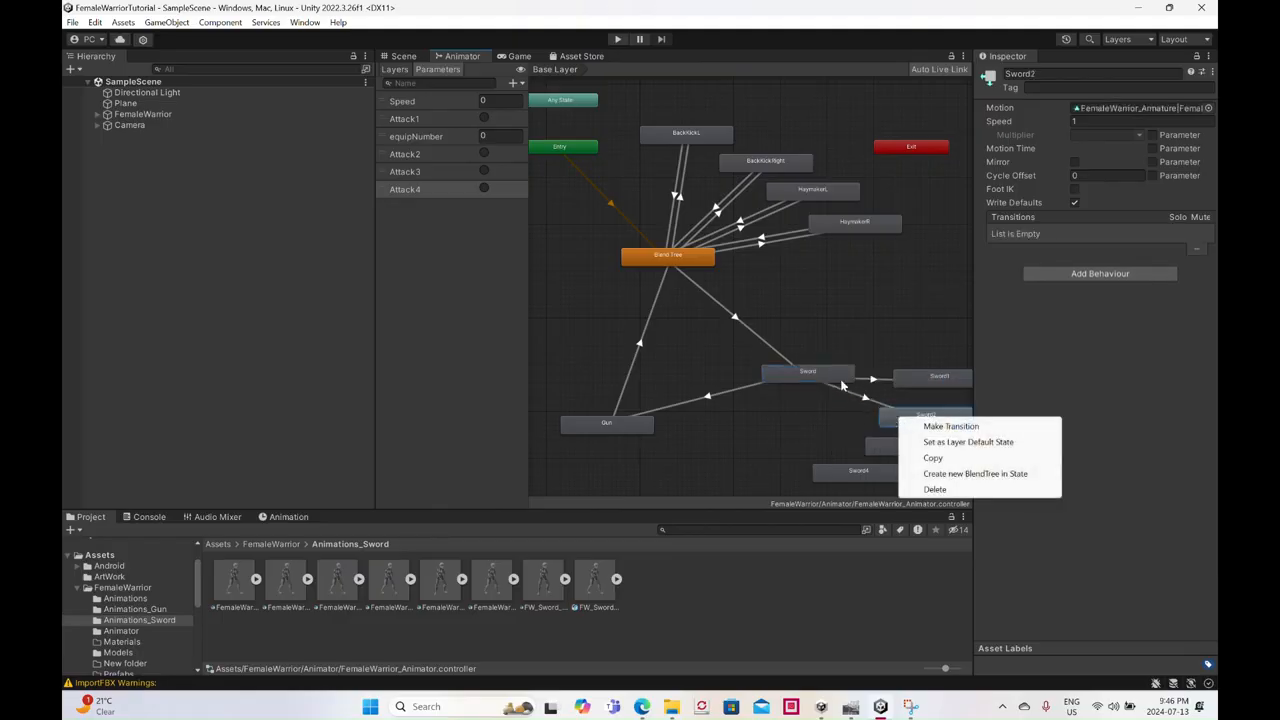
# - Make transitions from Sword to Sword3 and to Sword4
pyautogui.rightClick(845, 381)
pyautogui.click(856, 391)
pyautogui.click(898, 451)
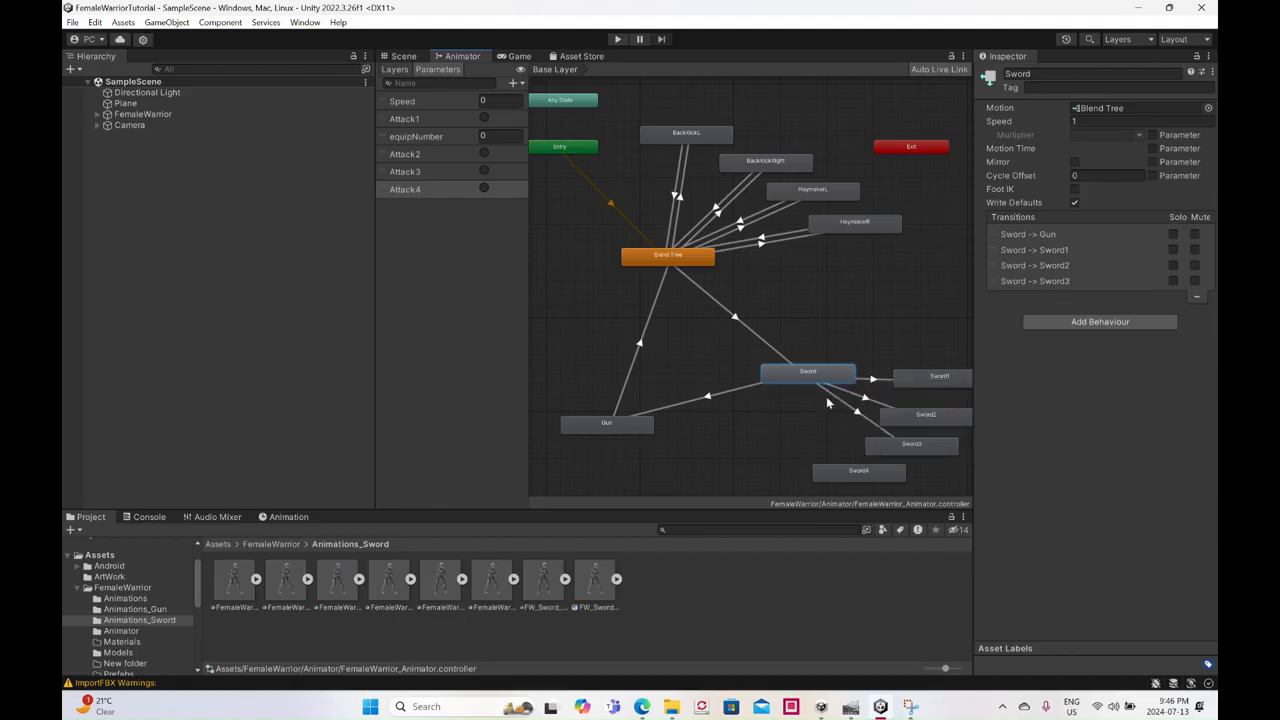
pyautogui.rightClick(840, 381)
pyautogui.click(856, 386)
pyautogui.click(836, 474)
# - Turn off Has Exit Time on the Sword to Sword1 transition and add Attack1 as its condition
pyautogui.click(869, 380)
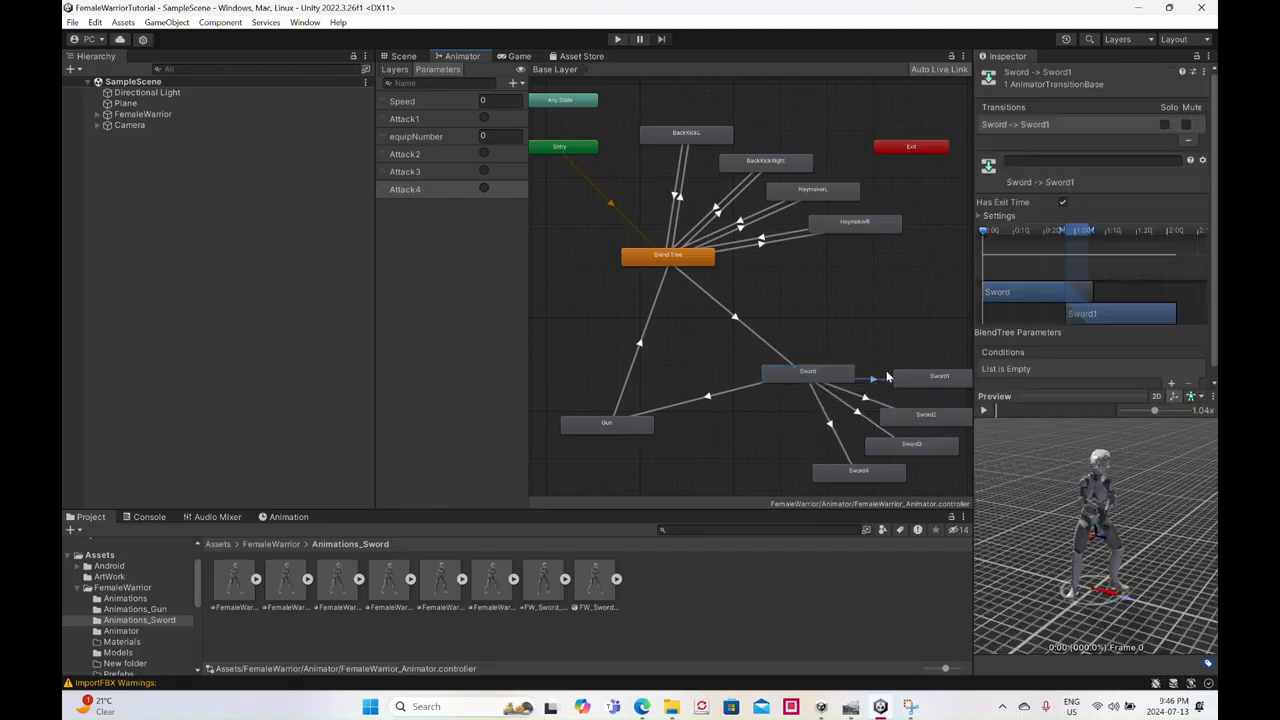
pyautogui.click(1062, 202)
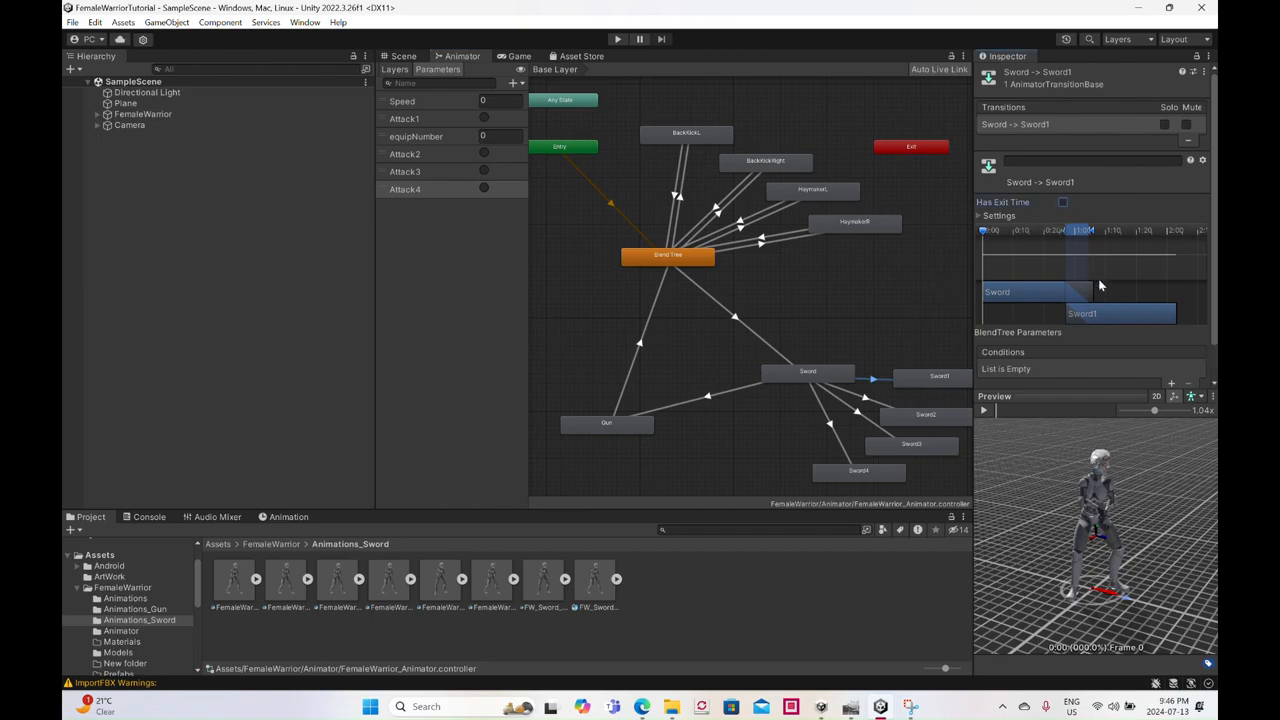
pyautogui.click(1173, 389)
pyautogui.click(1058, 357)
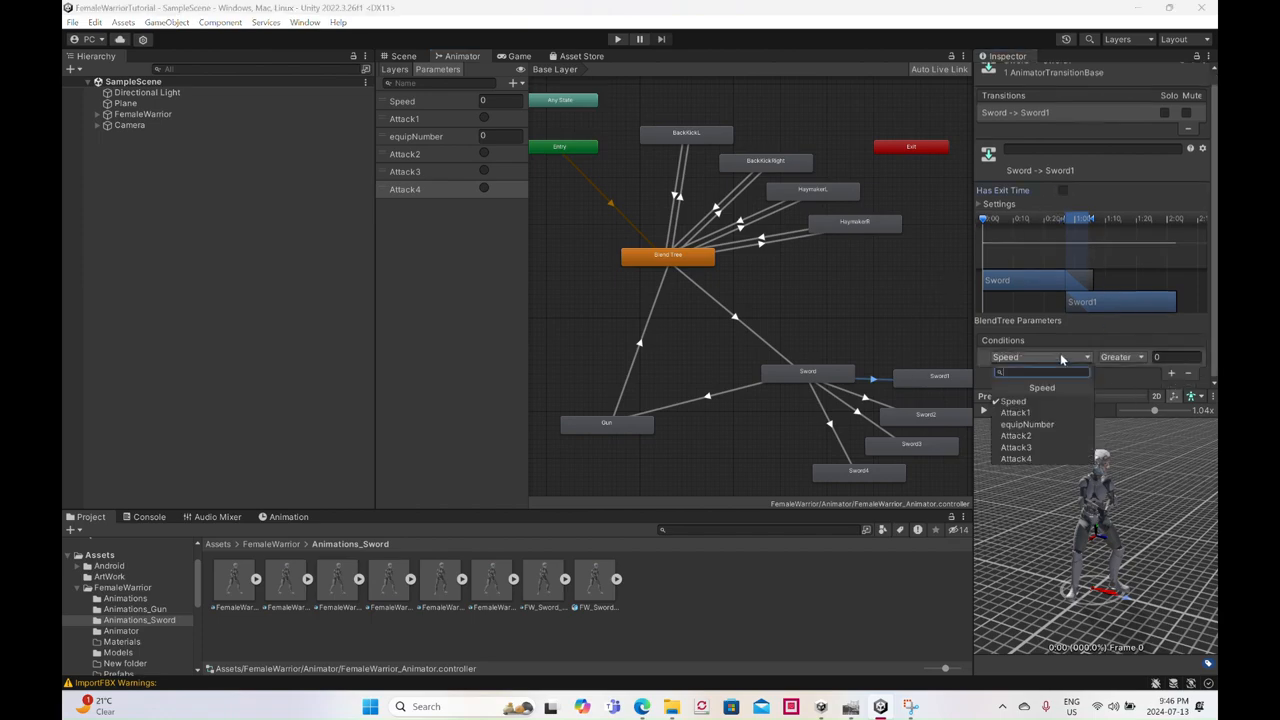
pyautogui.click(1047, 413)
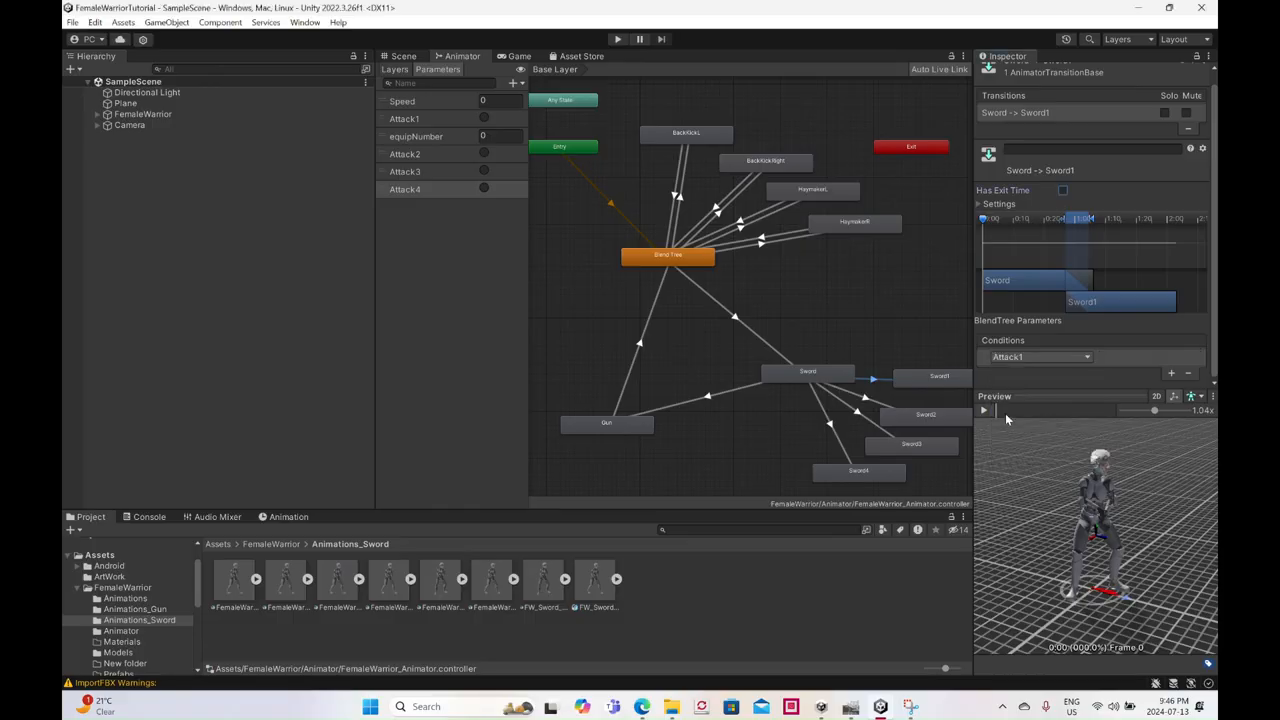
# - Turn off Has Exit Time on the Sword to Sword2 transition and add Attack2 as its condition
pyautogui.click(864, 400)
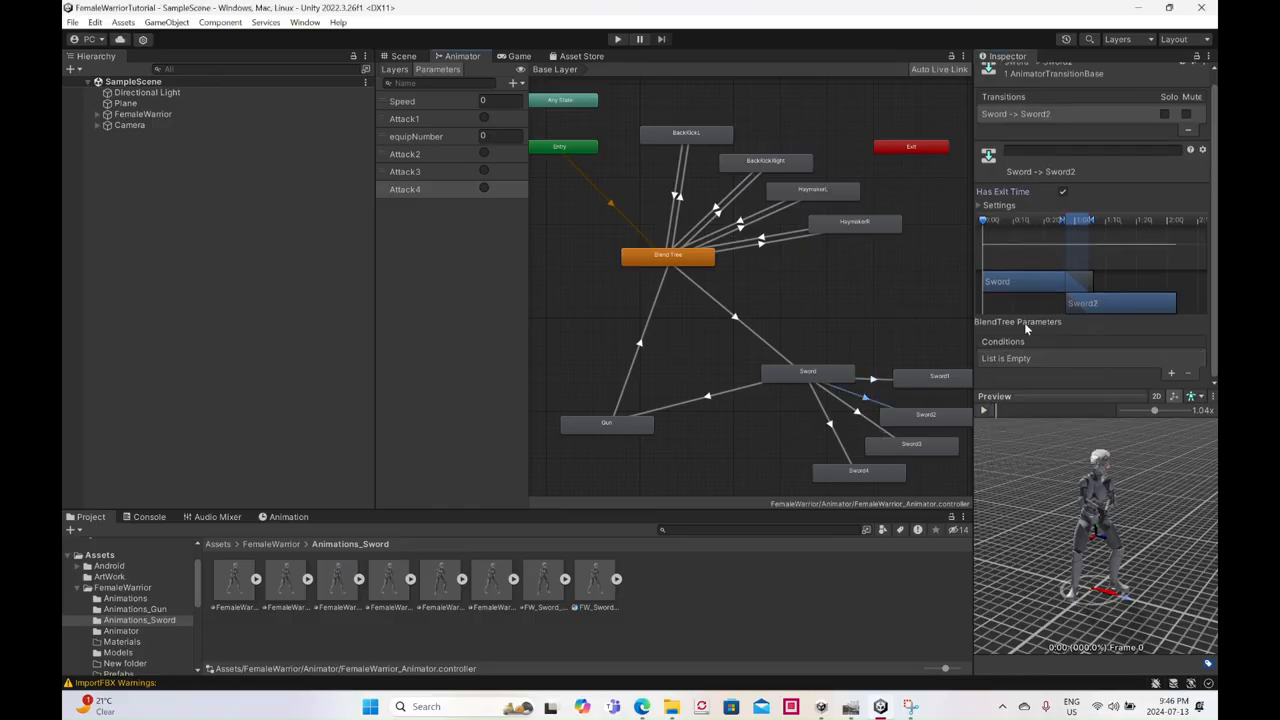
pyautogui.click(1061, 192)
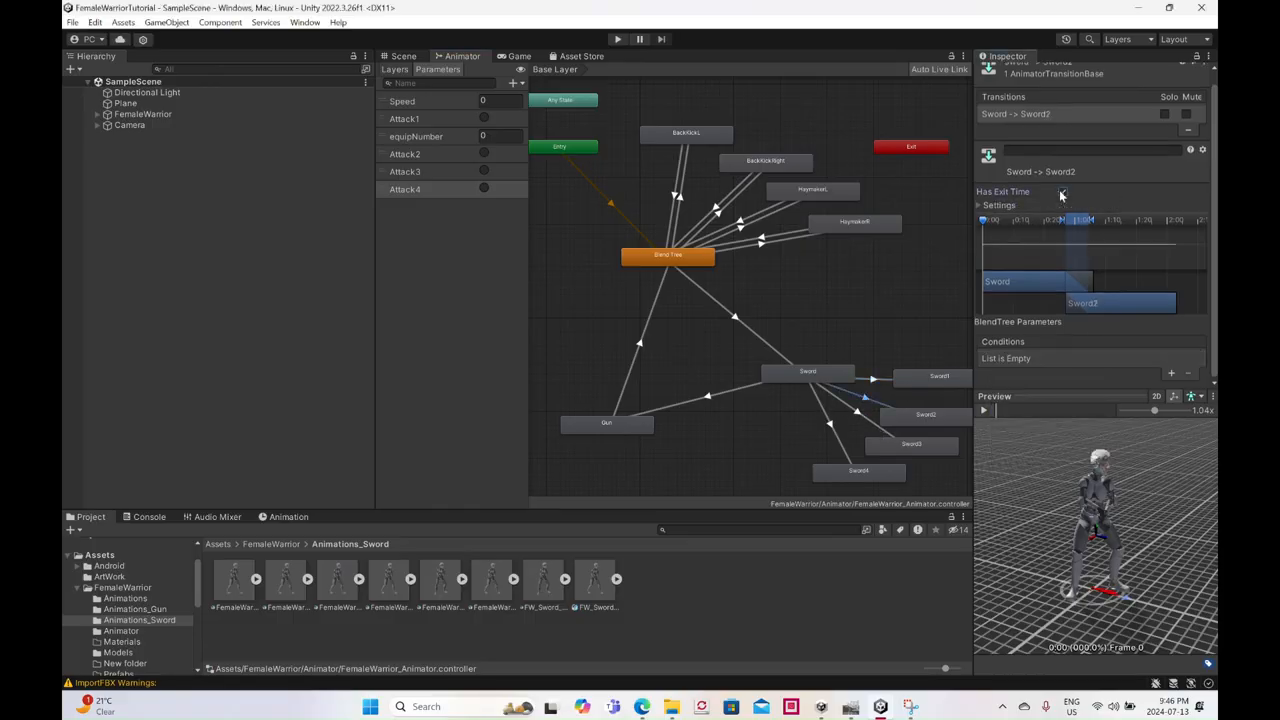
pyautogui.click(1168, 373)
pyautogui.click(1068, 360)
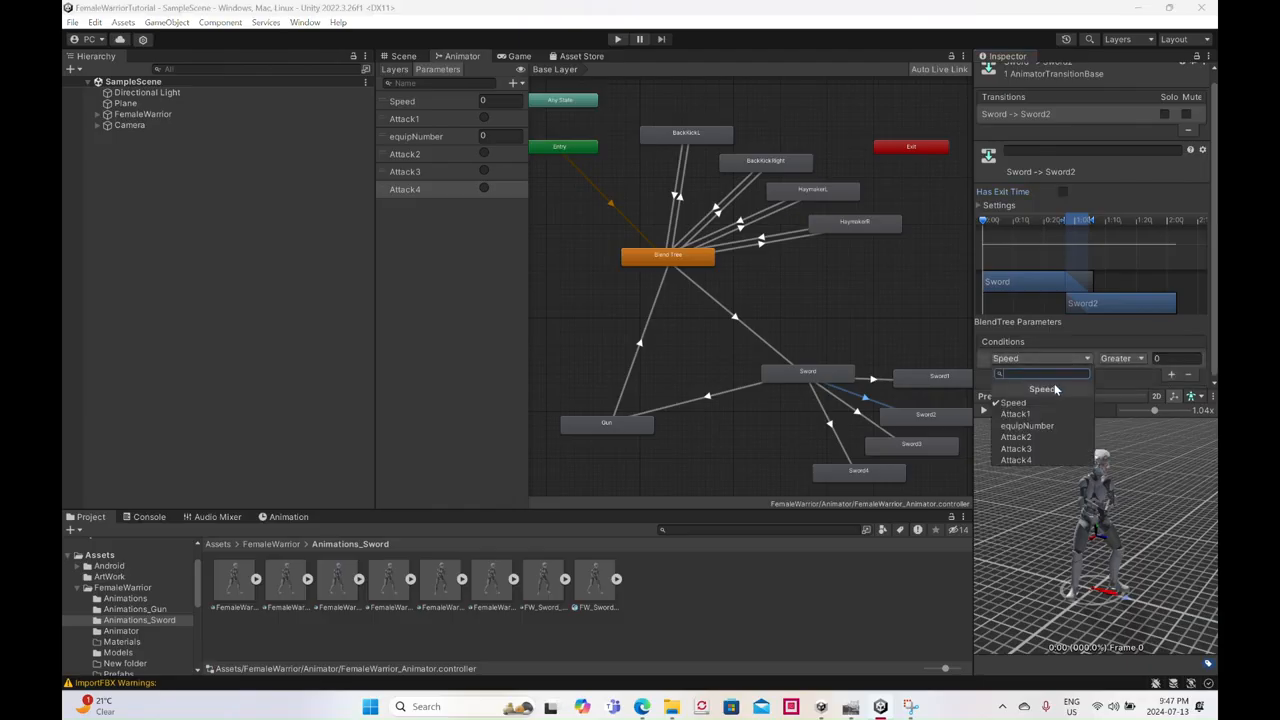
pyautogui.click(1038, 437)
# - Turn off Has Exit Time on the Sword to Sword3 transition and add Attack3 as its condition
pyautogui.click(860, 412)
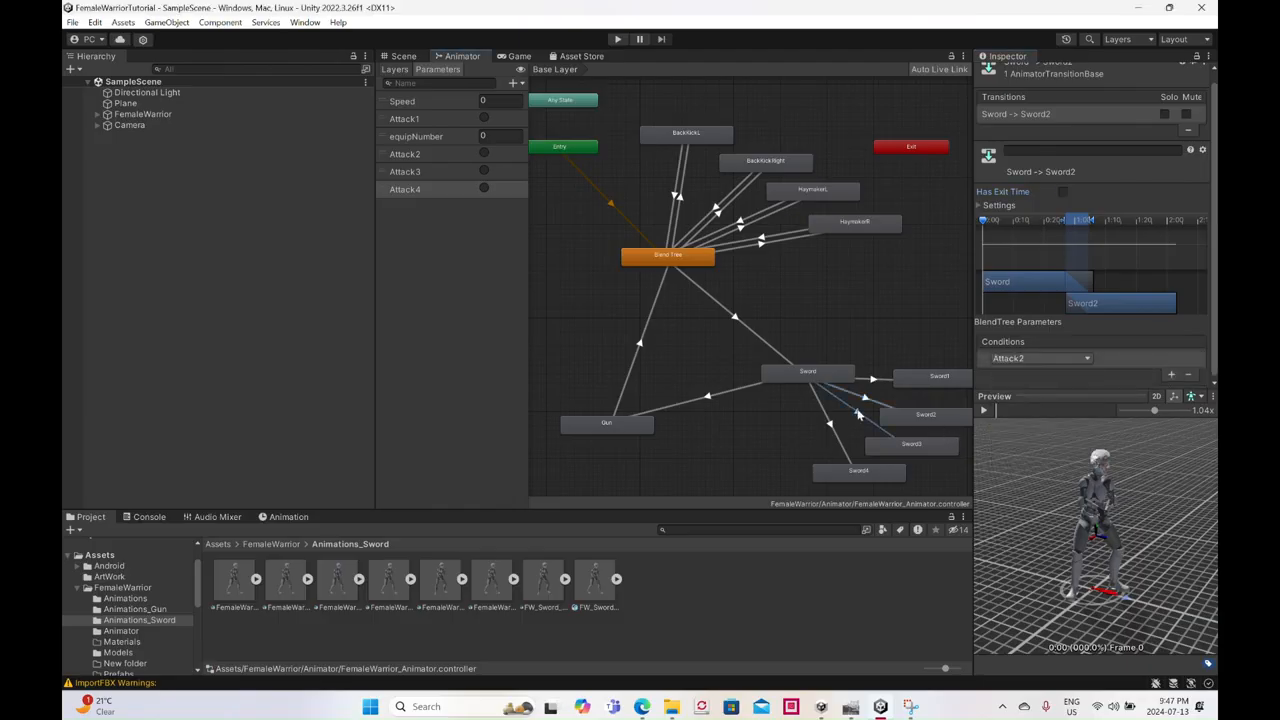
pyautogui.click(1062, 191)
pyautogui.click(1171, 374)
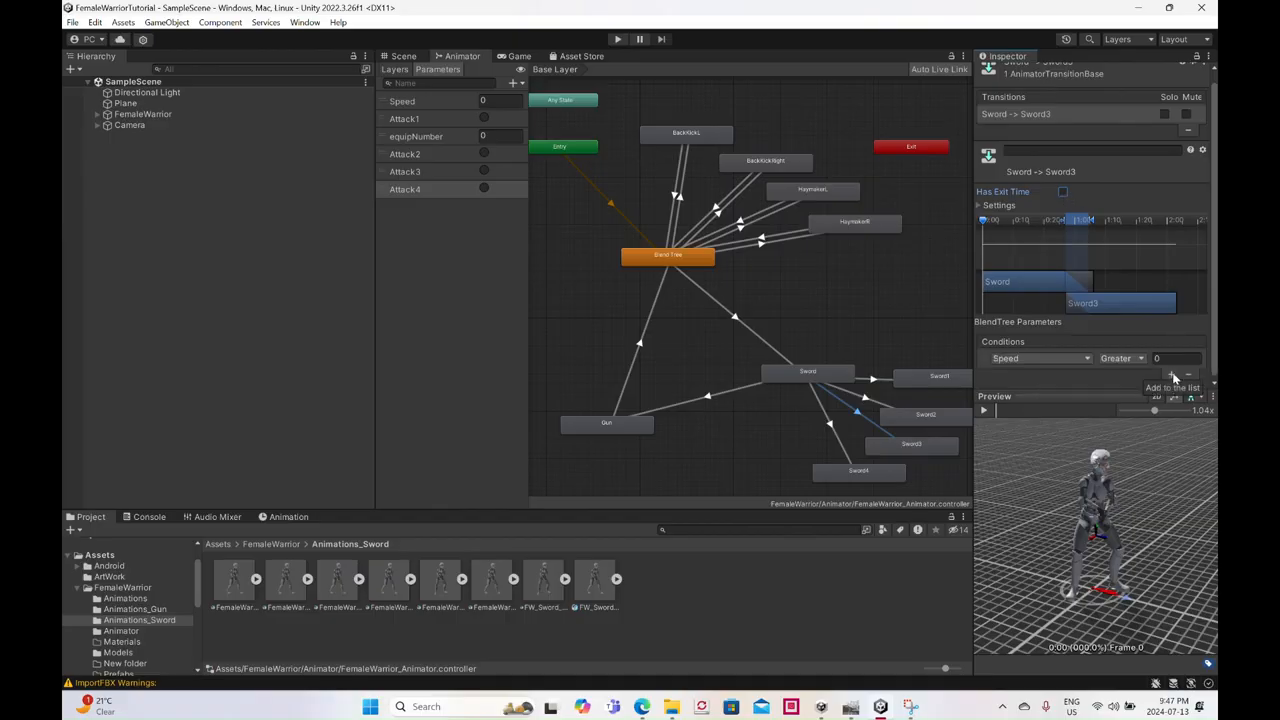
pyautogui.click(1065, 357)
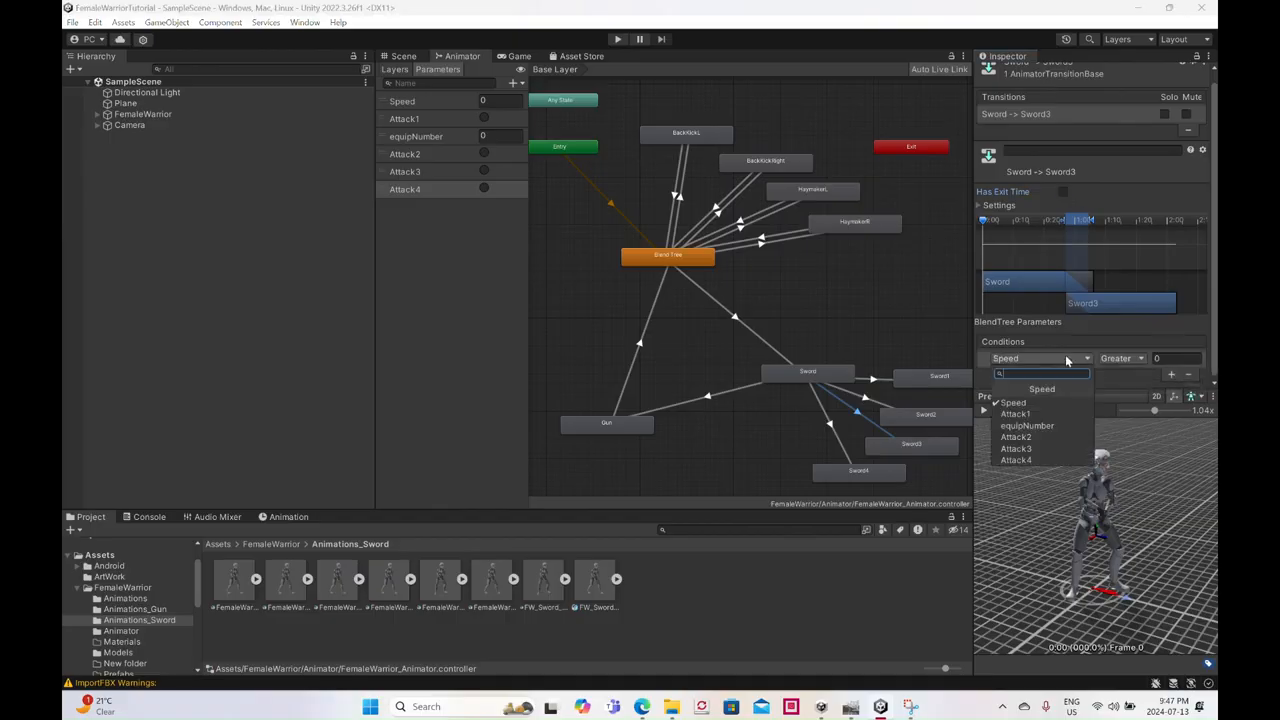
pyautogui.click(1038, 449)
# - Turn off Has Exit Time on the Sword to Sword4 transition and add Attack4 as its condition
pyautogui.click(829, 425)
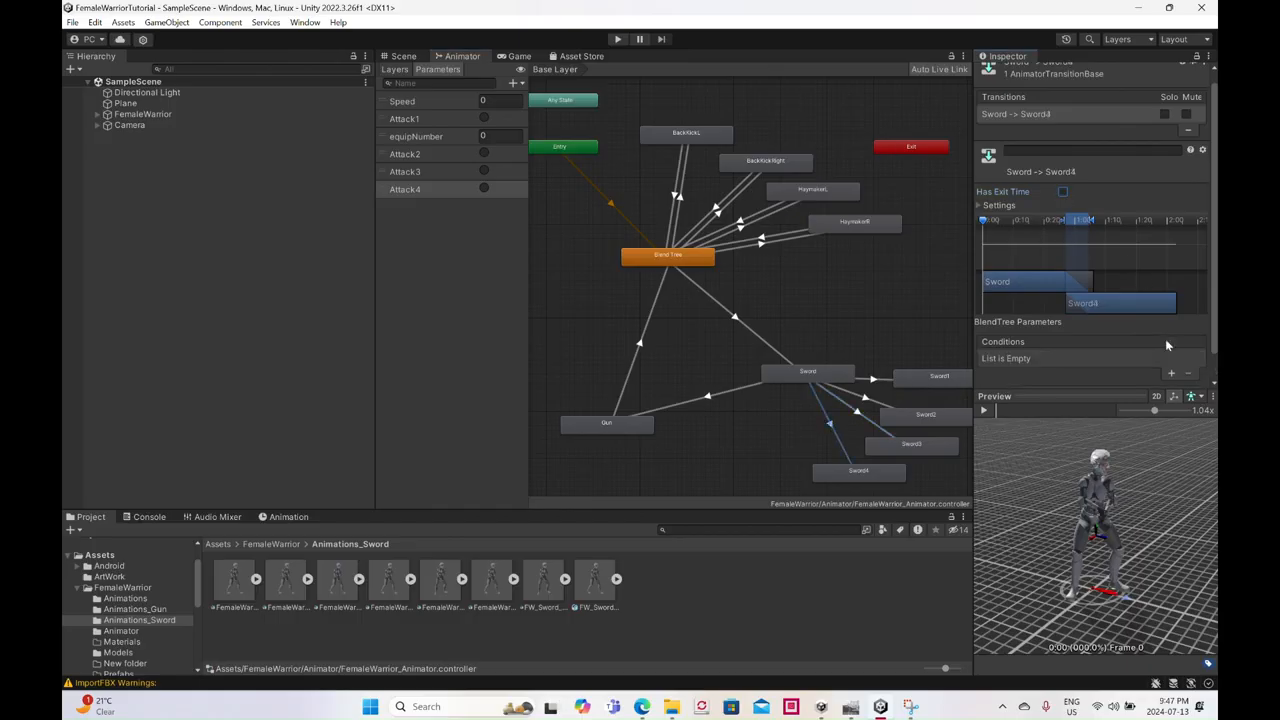
pyautogui.click(1171, 373)
pyautogui.click(1043, 358)
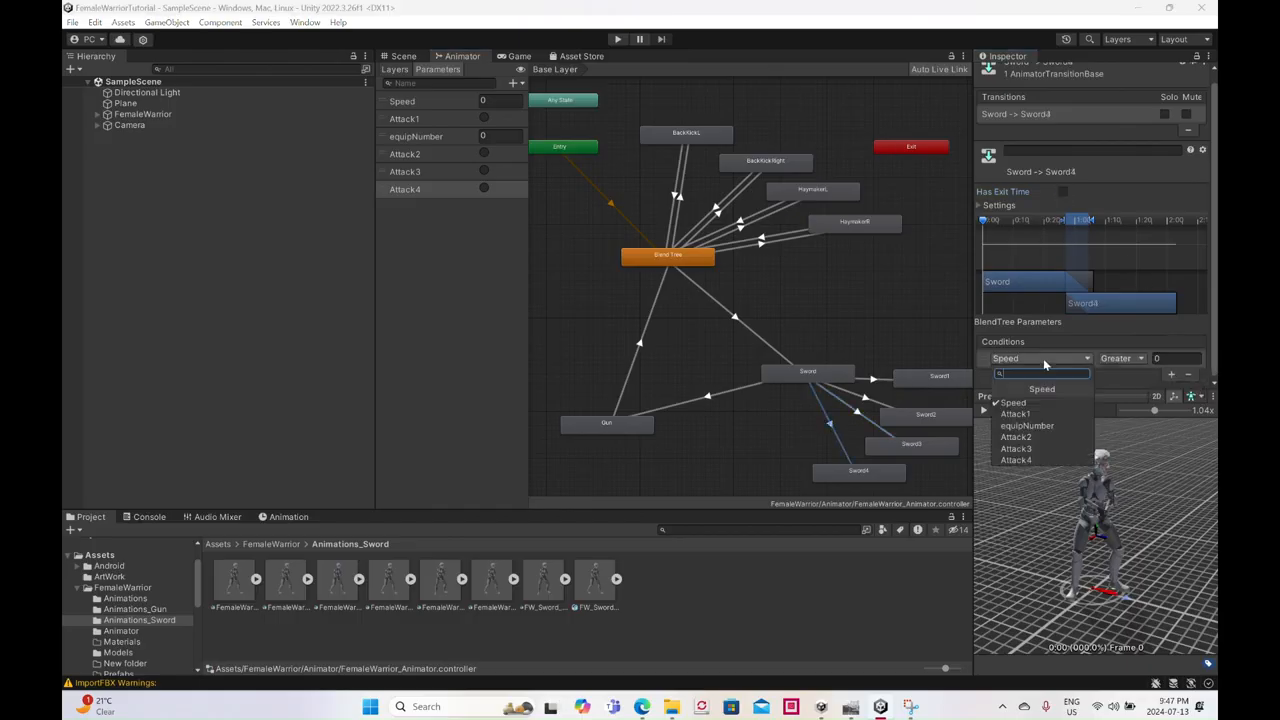
pyautogui.click(1018, 460)
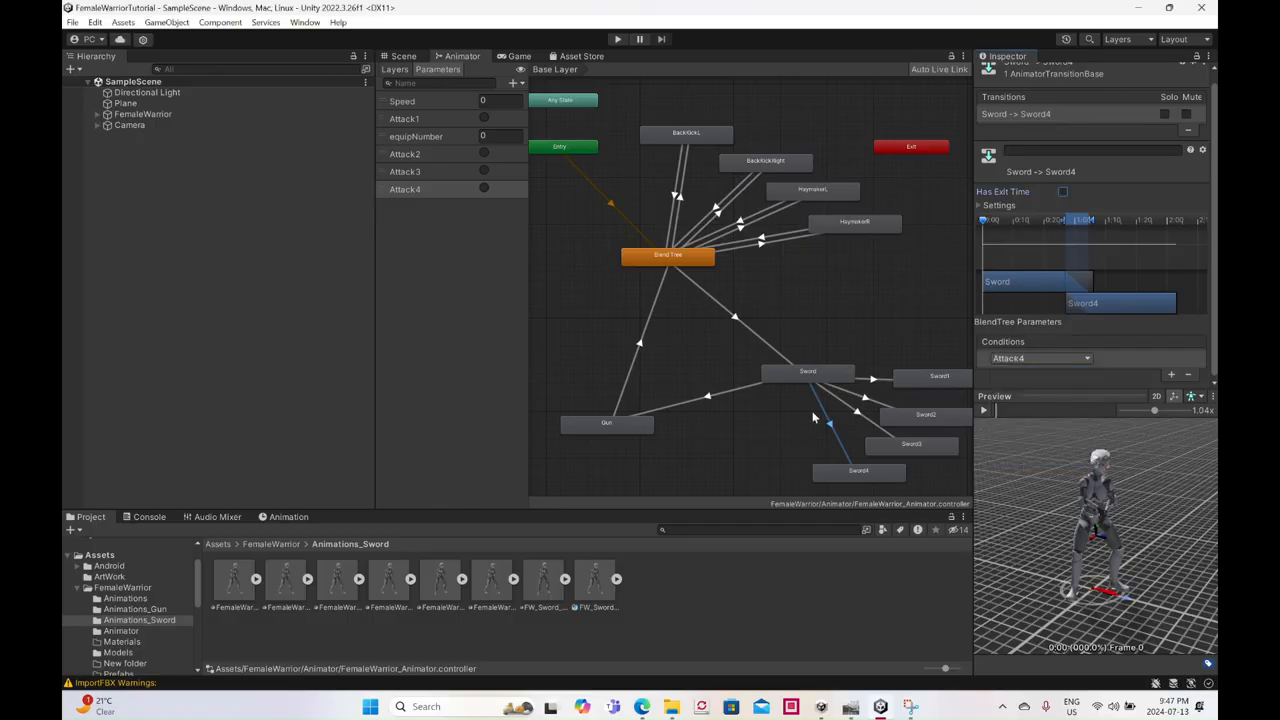
pyautogui.click(857, 415)
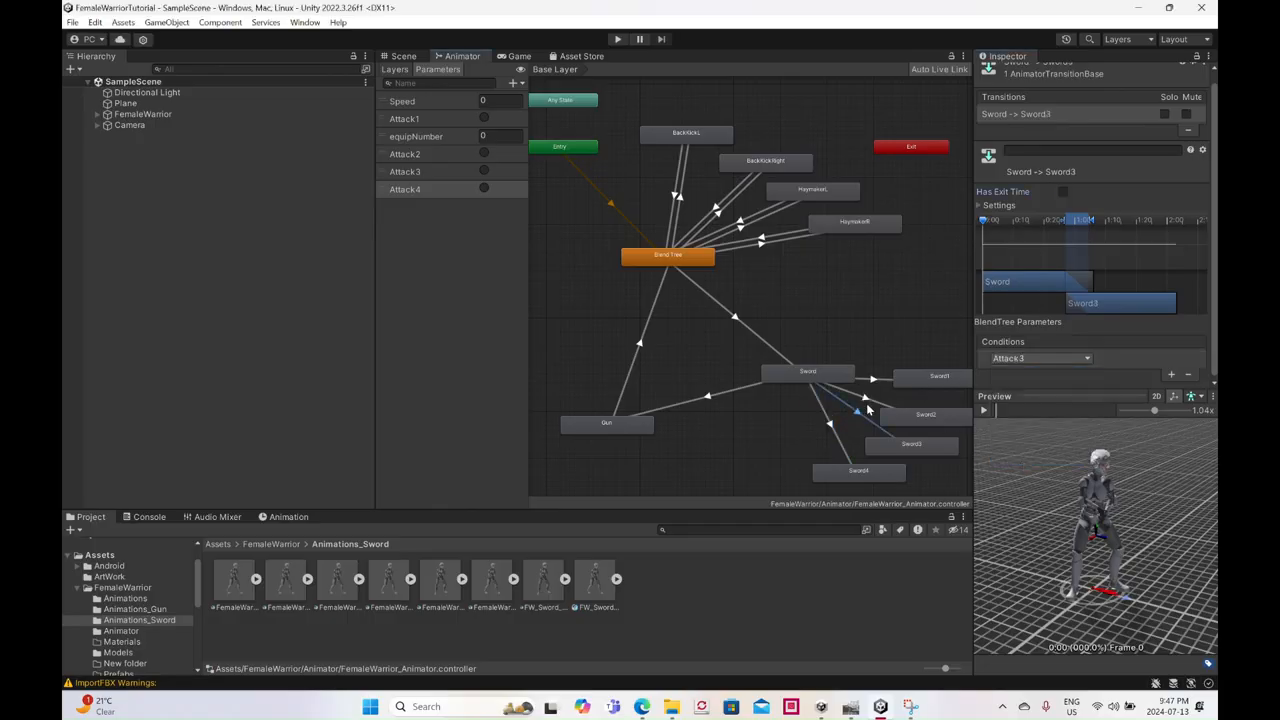
pyautogui.click(878, 381)
# - Make return transitions from Sword1 and from Sword2 back to Sword
pyautogui.click(910, 383)
pyautogui.rightClick(935, 377)
pyautogui.click(947, 384)
pyautogui.click(815, 378)
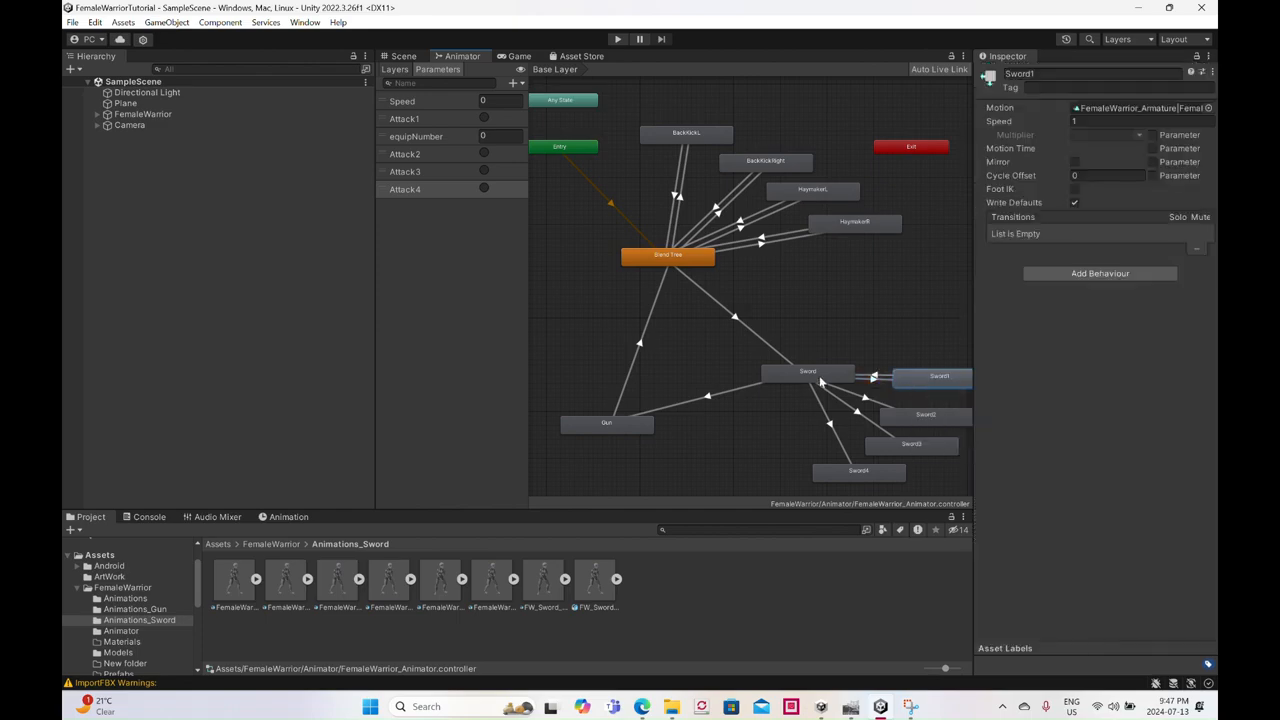
pyautogui.rightClick(890, 421)
pyautogui.click(910, 427)
pyautogui.click(830, 375)
# - Make return transitions from Sword3 and from Sword4 back to Sword
pyautogui.rightClick(878, 448)
pyautogui.click(900, 451)
pyautogui.click(812, 375)
pyautogui.rightClick(839, 475)
pyautogui.click(855, 486)
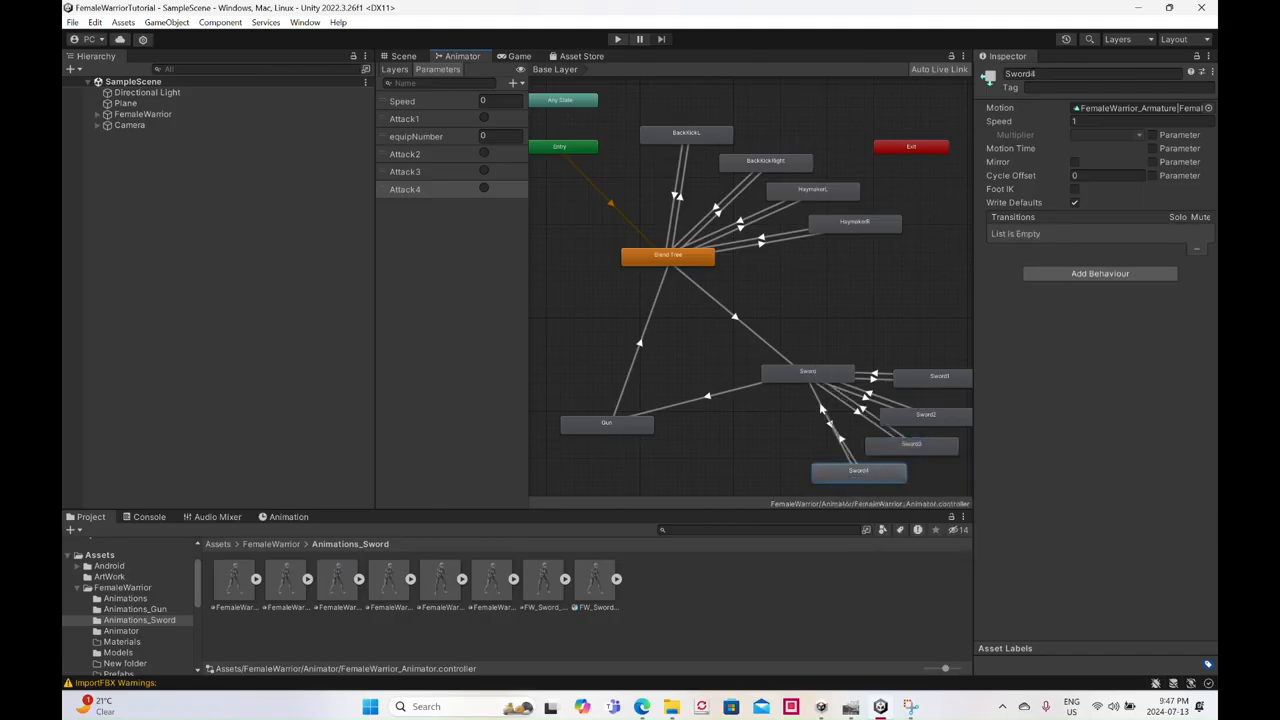
pyautogui.click(810, 378)
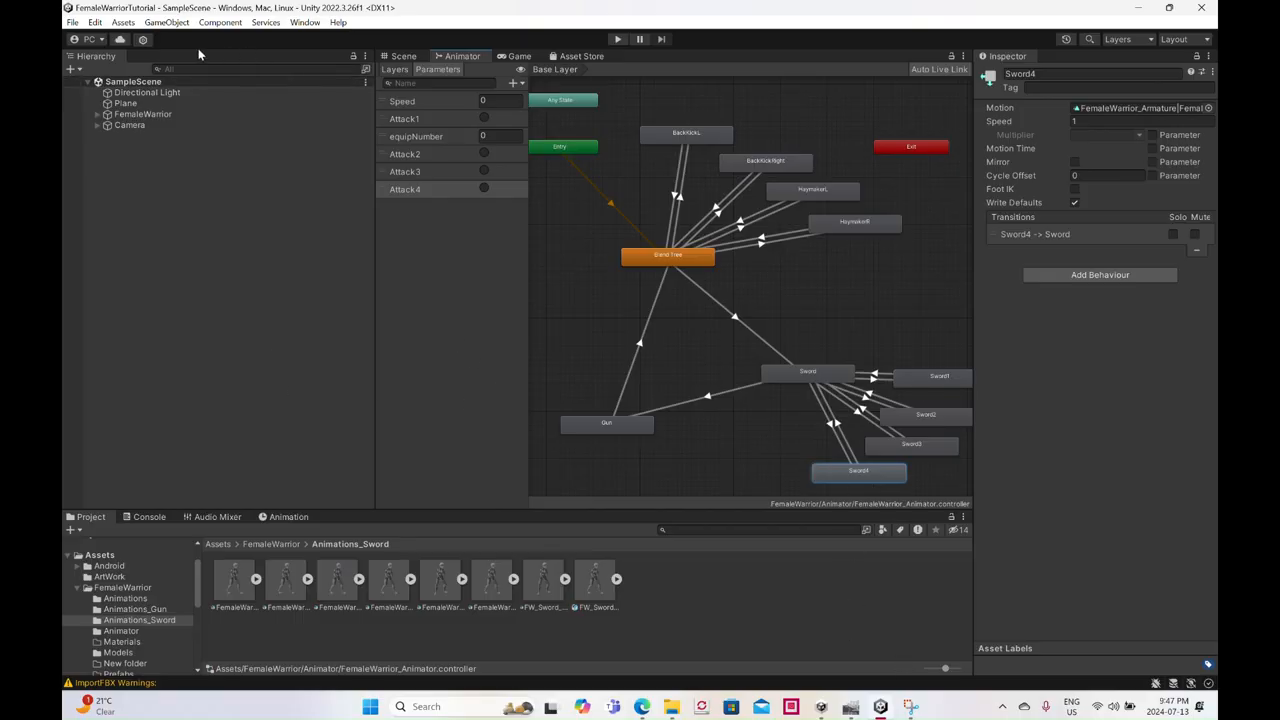
# - Show the scene view and open the PlayerMovementTutorial script from the FemaleWarrior Scripts folder in Visual Studio
pyautogui.click(404, 56)
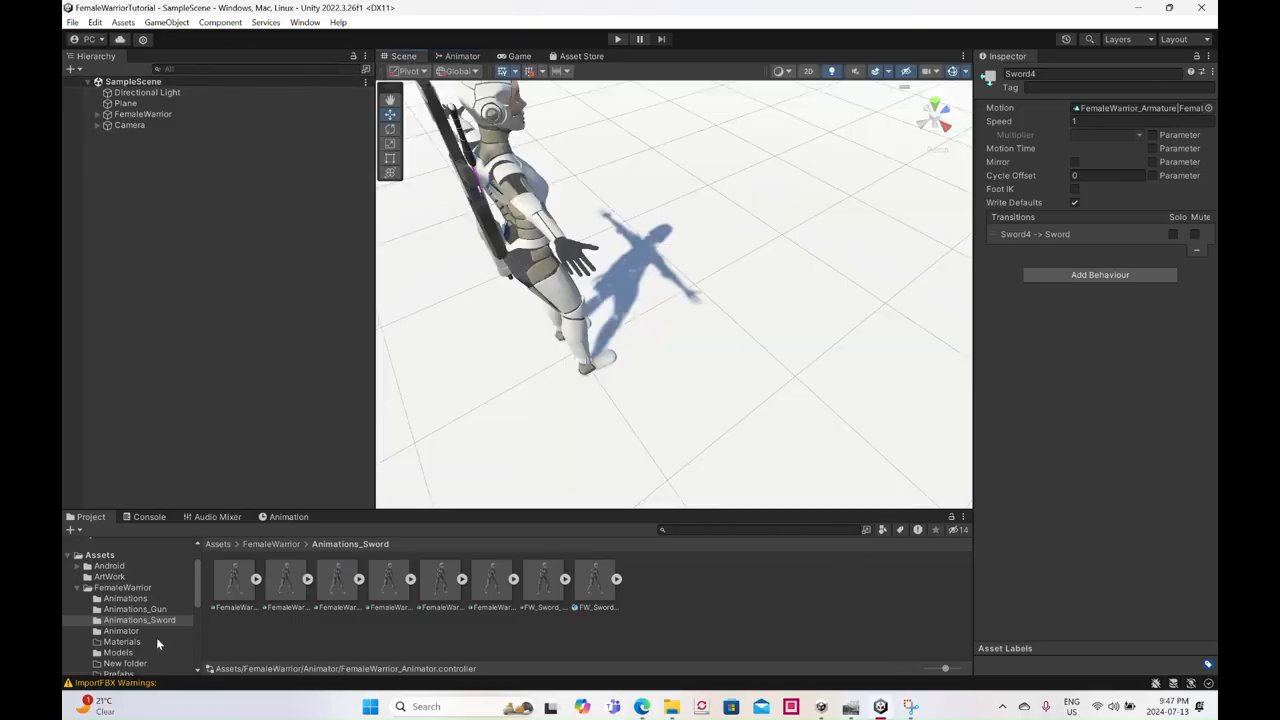
pyautogui.scroll(-3, 126, 636)
pyautogui.click(117, 604)
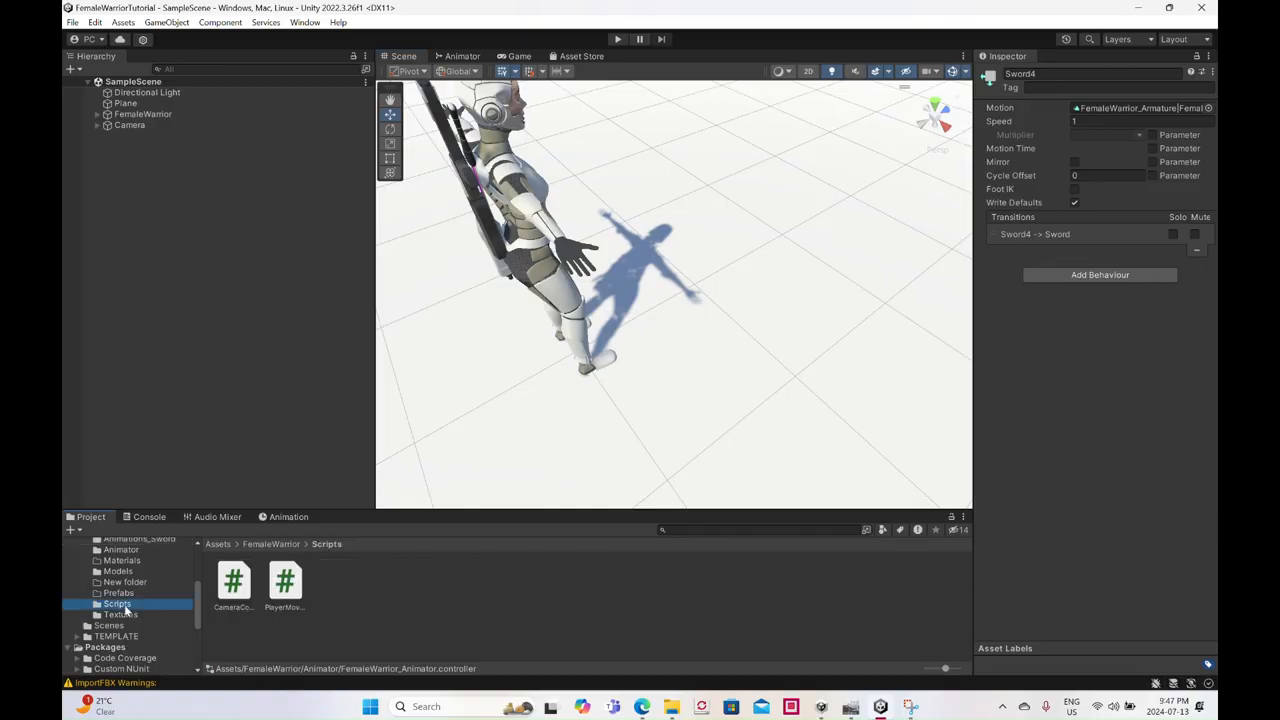
pyautogui.doubleClick(284, 594)
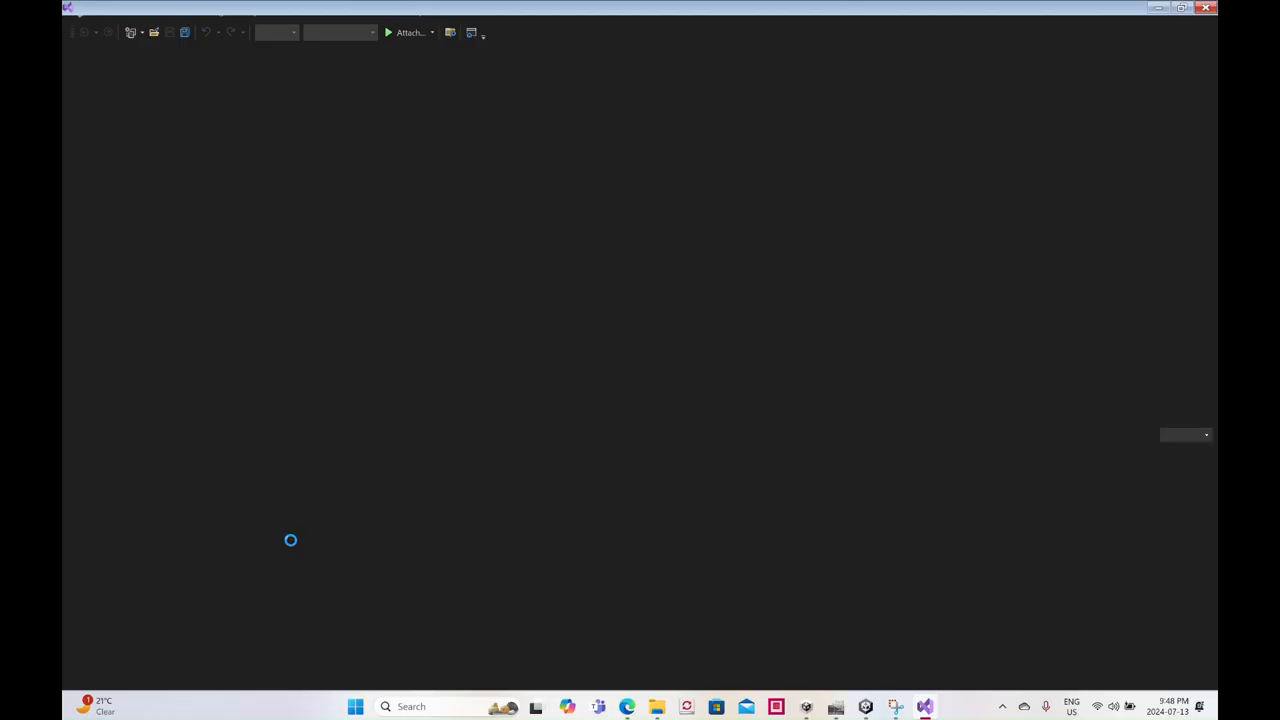
# - Declare the field "bool canAttack = true;" below the range field in the PlayerMovementTutorial class
pyautogui.scroll(20, 303, 450)
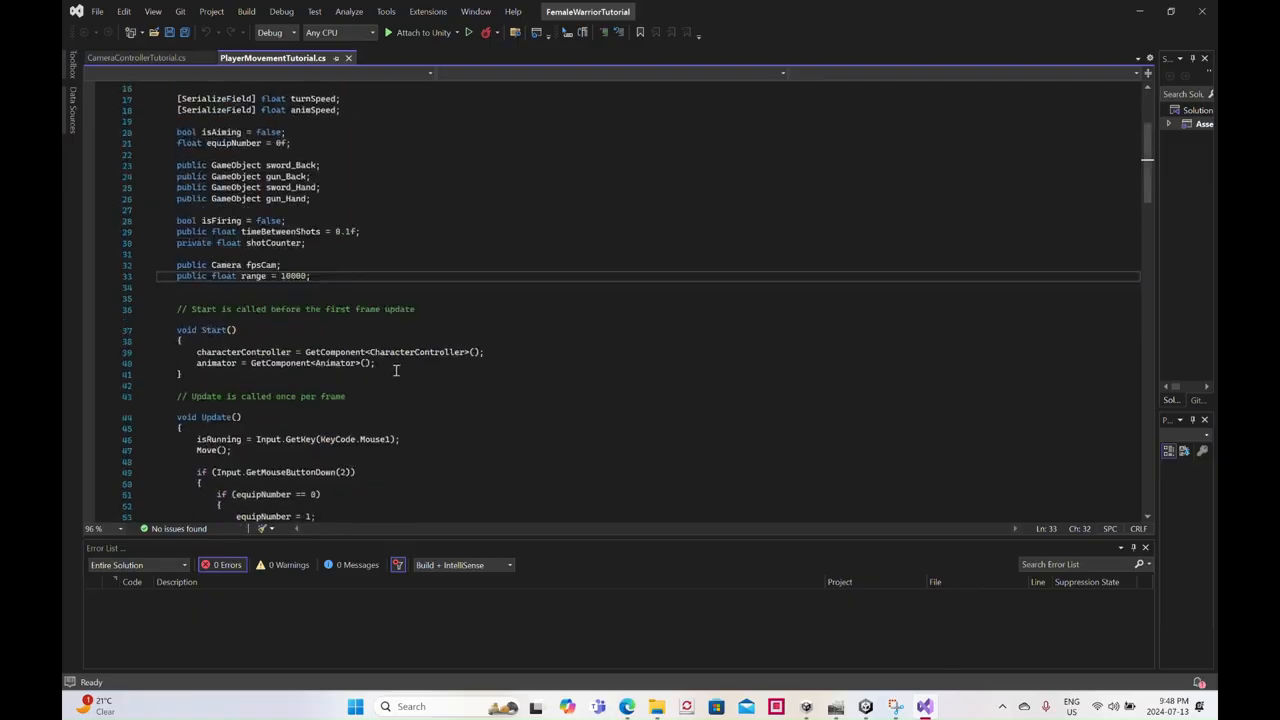
pyautogui.scroll(5, 395, 370)
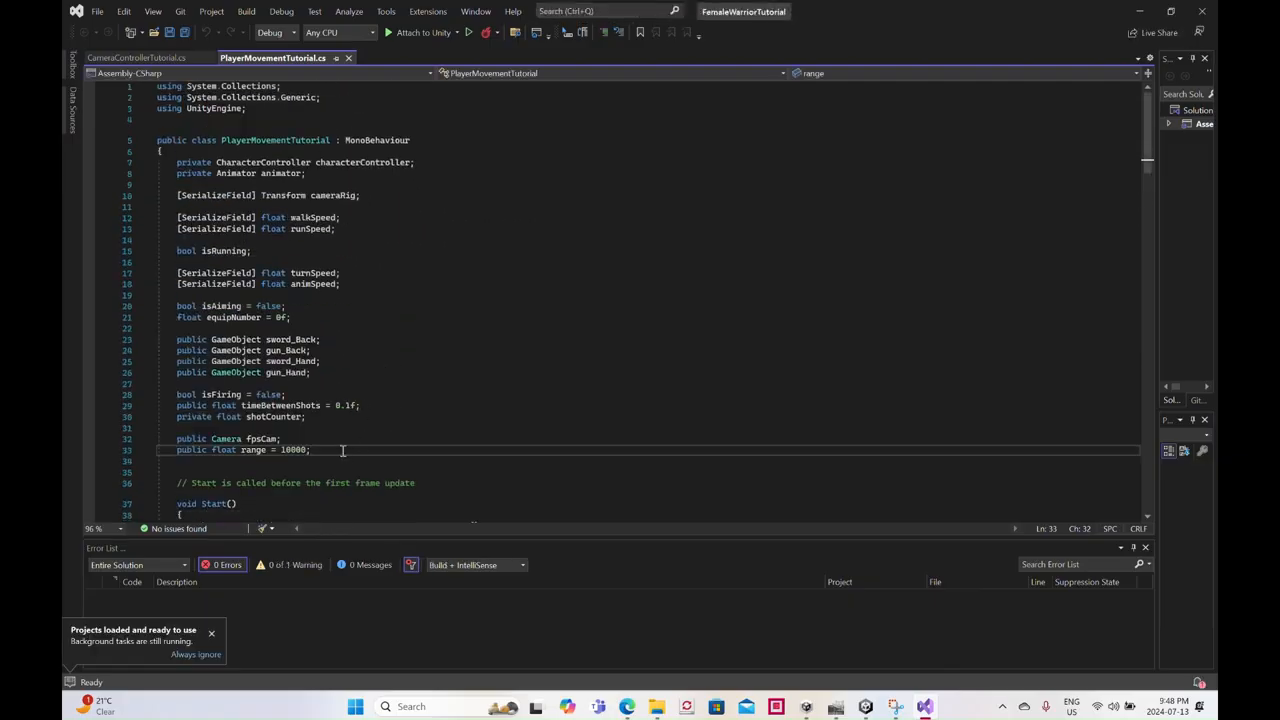
pyautogui.press('Return')
pyautogui.press('Return')
pyautogui.write('bool c')
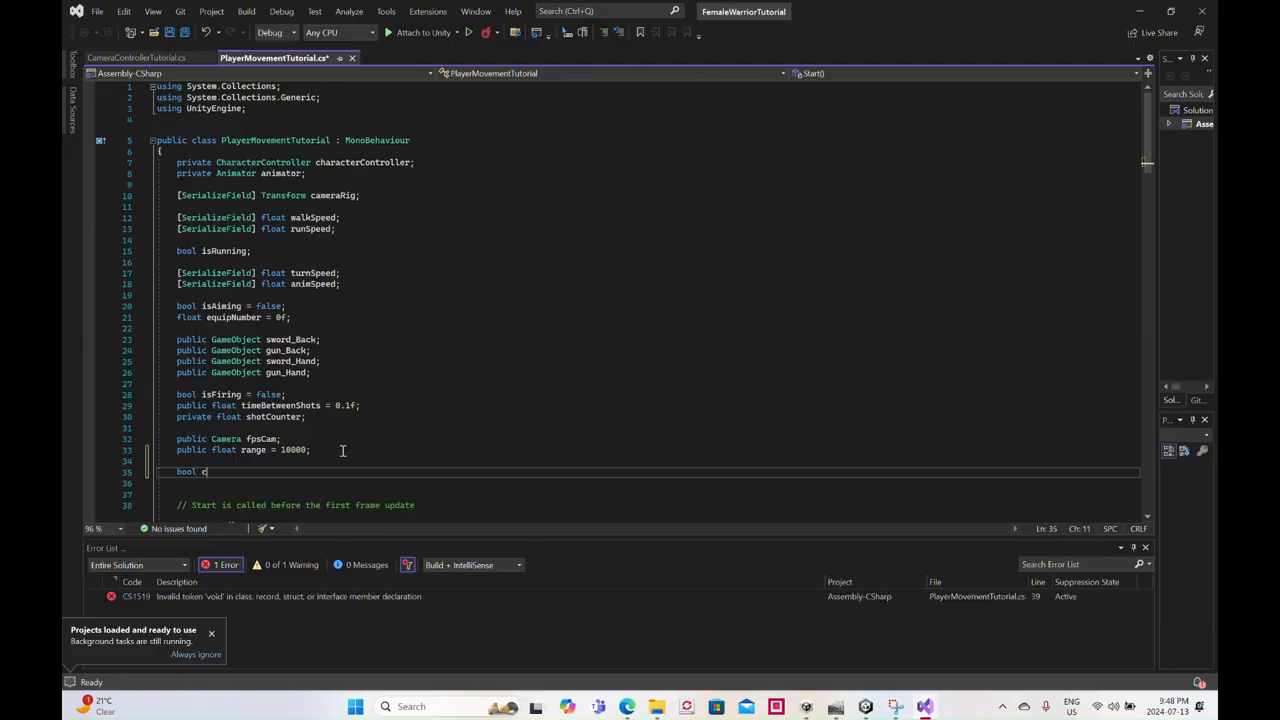
pyautogui.write('anAttack')
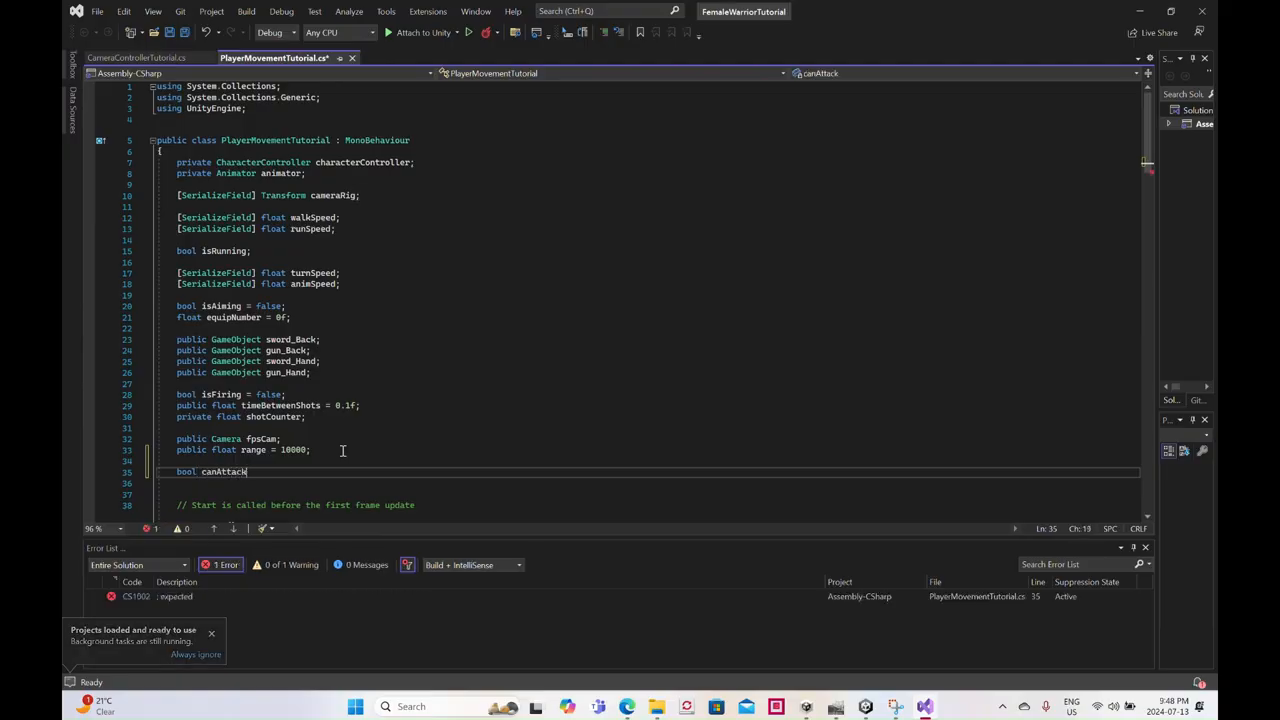
pyautogui.write(' = true;')
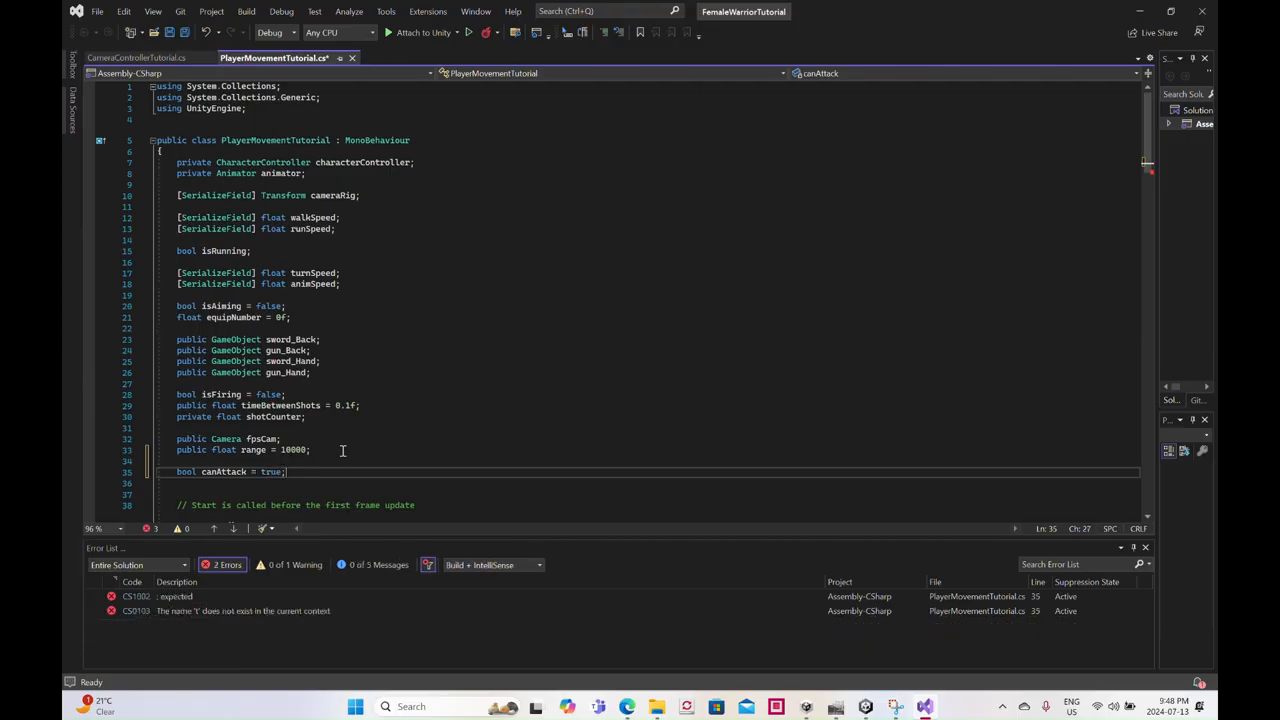
# - Review the weapon-switching and attack input code in the Update method
pyautogui.scroll(-1, 360, 426)
pyautogui.scroll(-10, 360, 426)
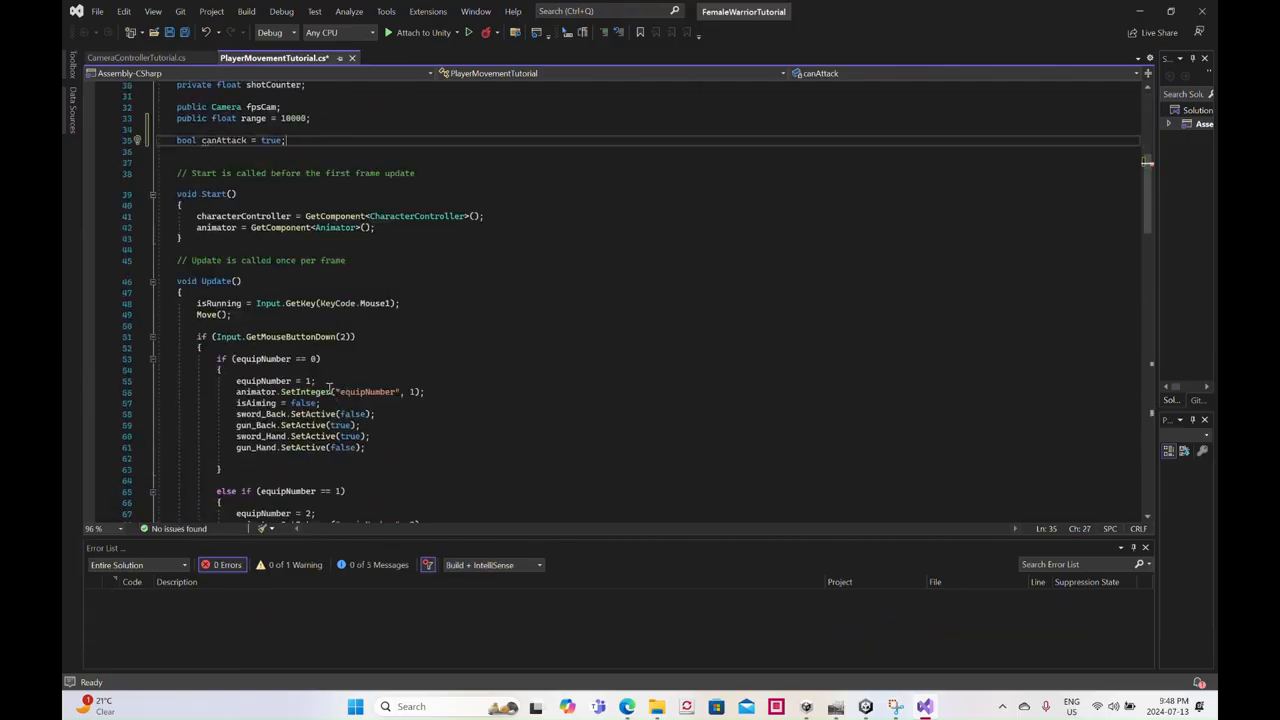
pyautogui.scroll(-2, 331, 387)
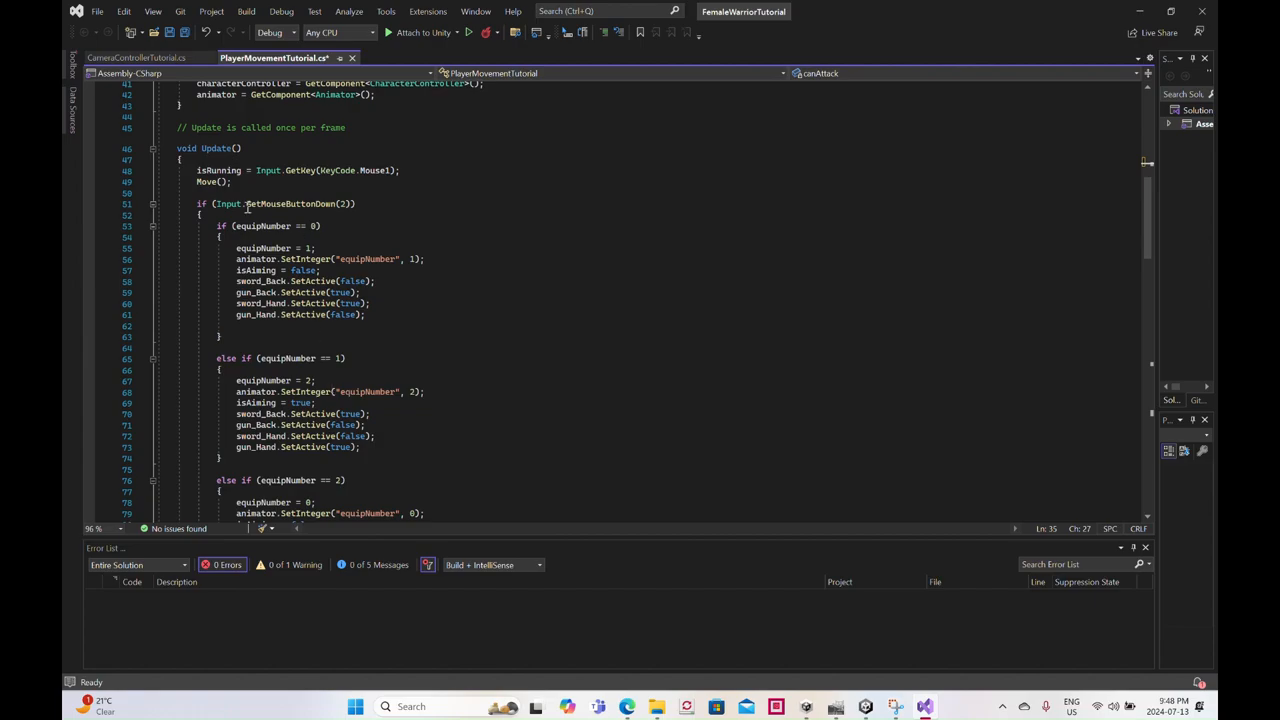
pyautogui.scroll(-5, 228, 190)
pyautogui.scroll(4, 228, 190)
pyautogui.scroll(-11, 240, 200)
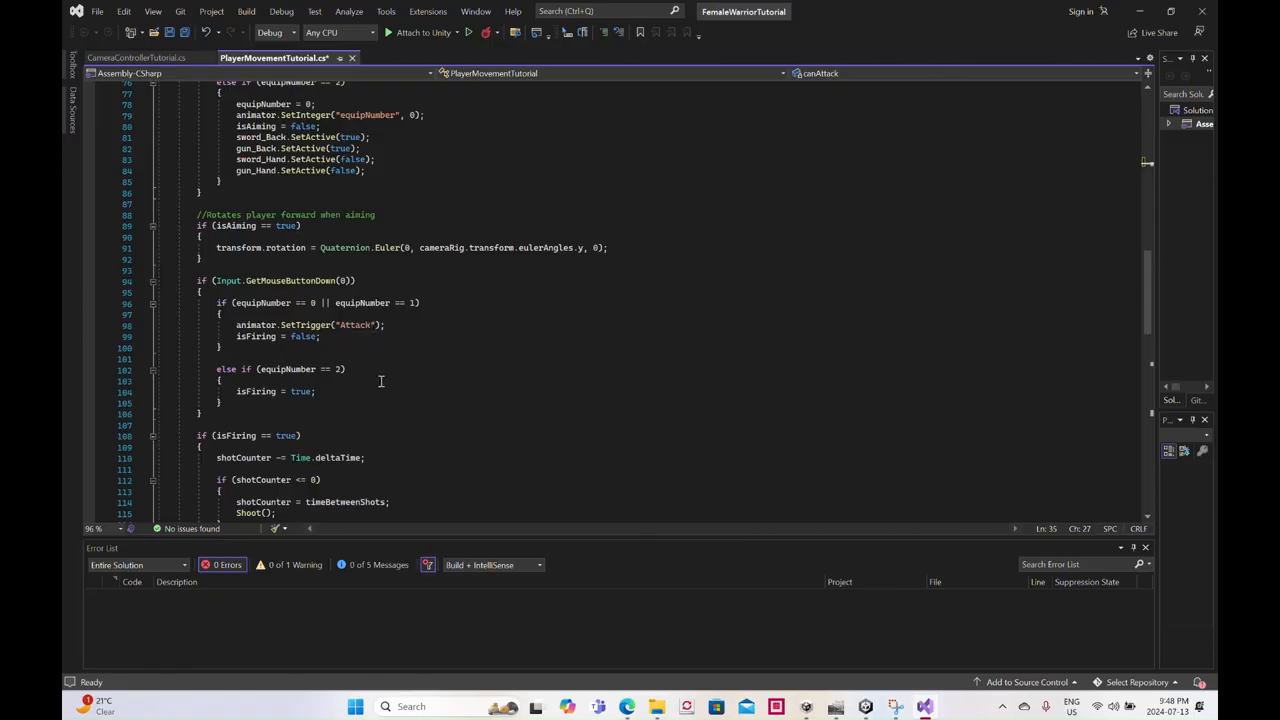
pyautogui.scroll(20, 380, 381)
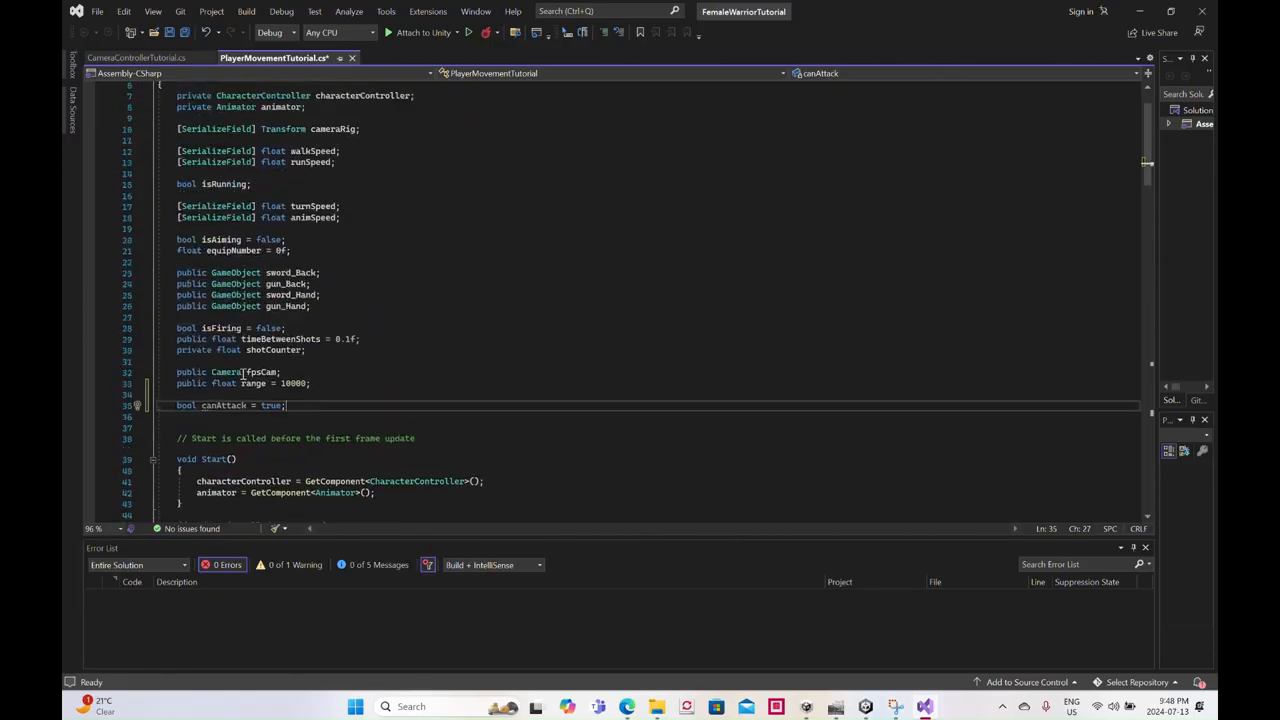
pyautogui.moveTo(197, 406); pyautogui.dragTo(177, 406)
pyautogui.write('flo')
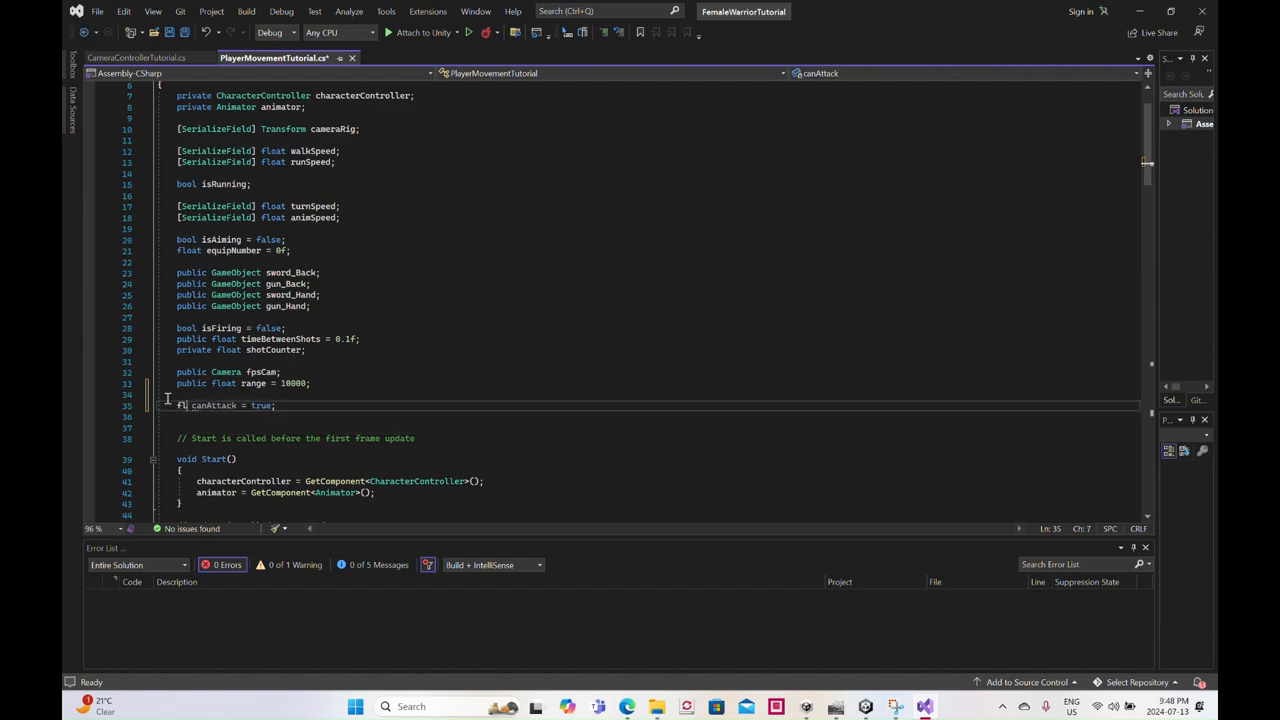
pyautogui.write('at')
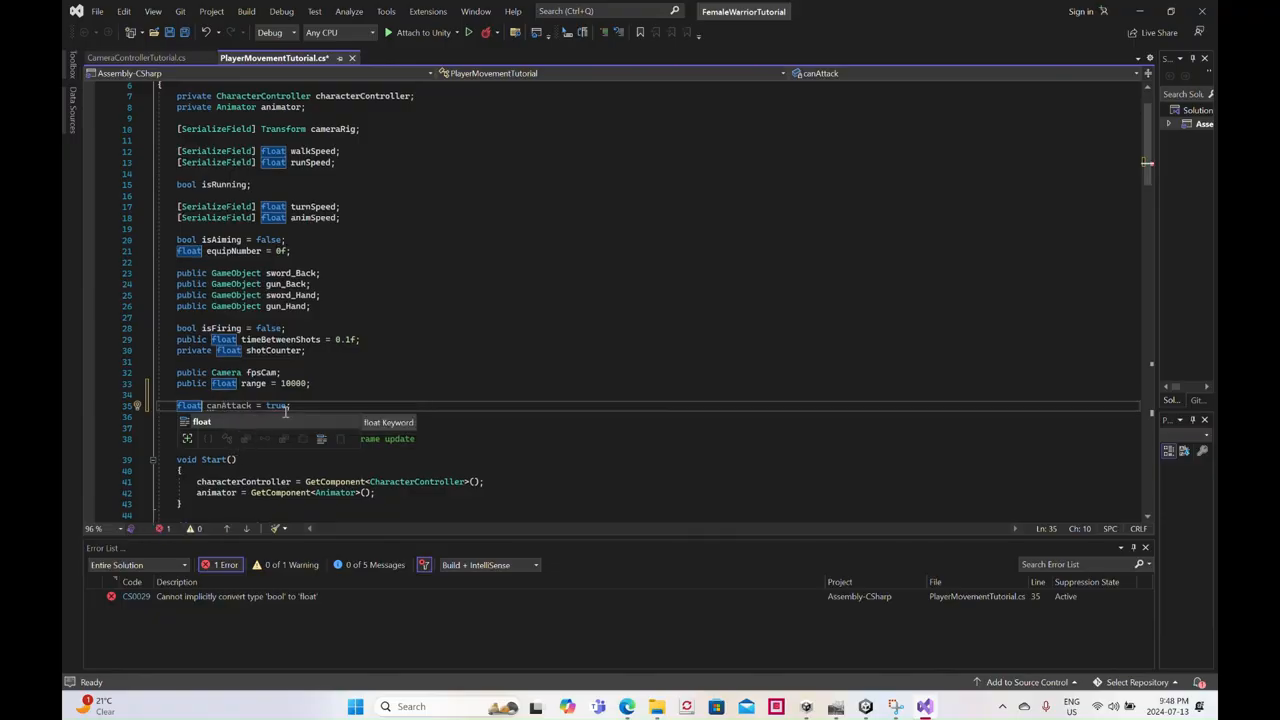
pyautogui.press('BackSpace')
pyautogui.press('BackSpace')
pyautogui.press('BackSpace')
pyautogui.press('BackSpace')
pyautogui.press('BackSpace')
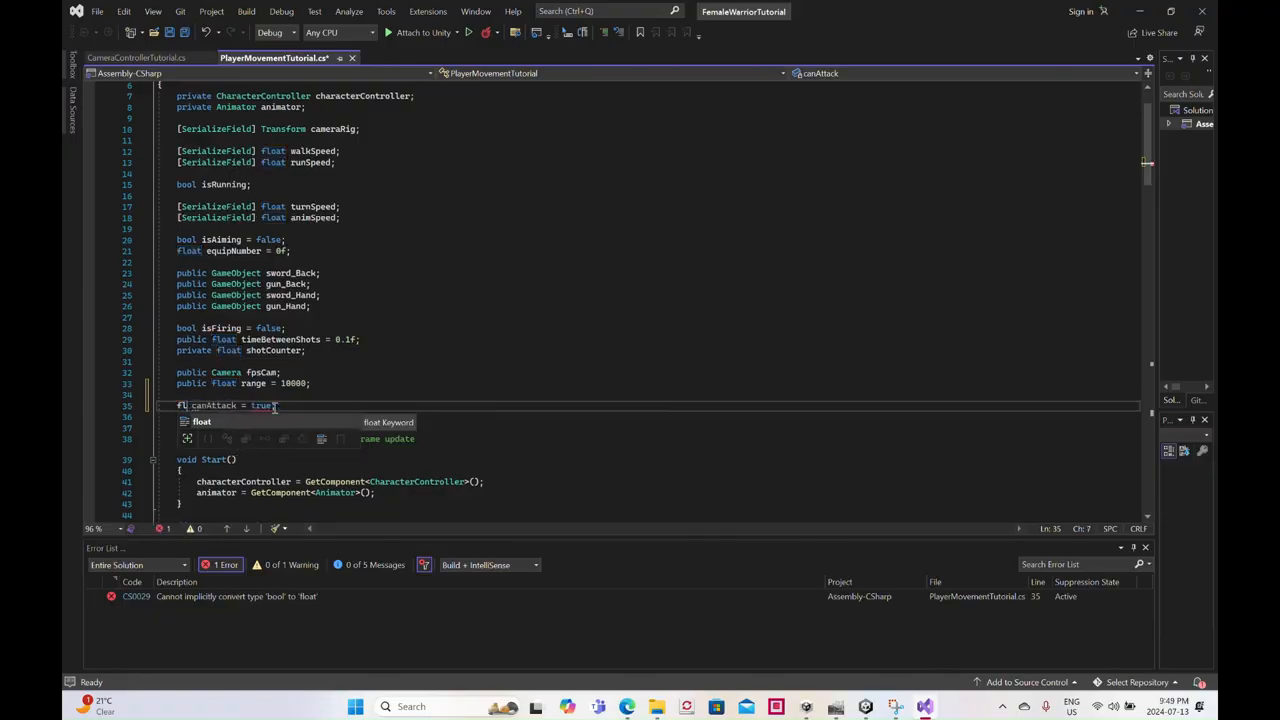
pyautogui.write('bool')
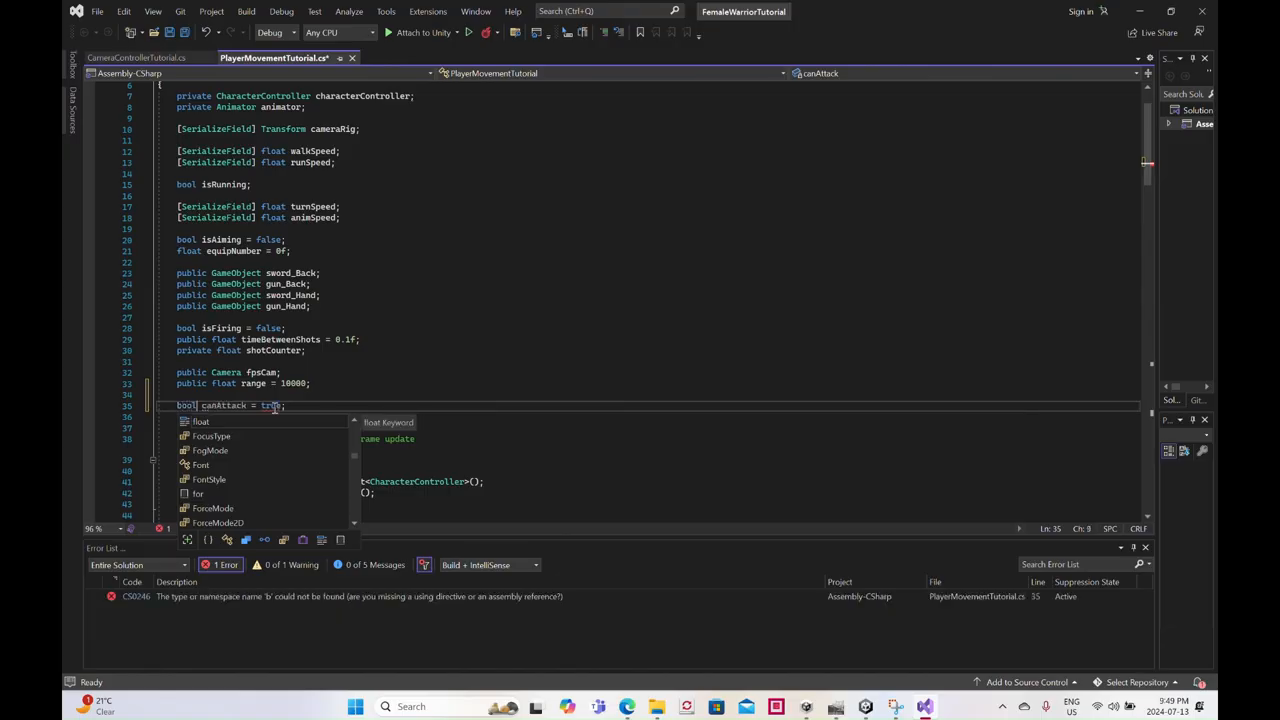
# - Declare the field "float whichAttack = 1;" on a new line directly below canAttack
pyautogui.click(295, 405)
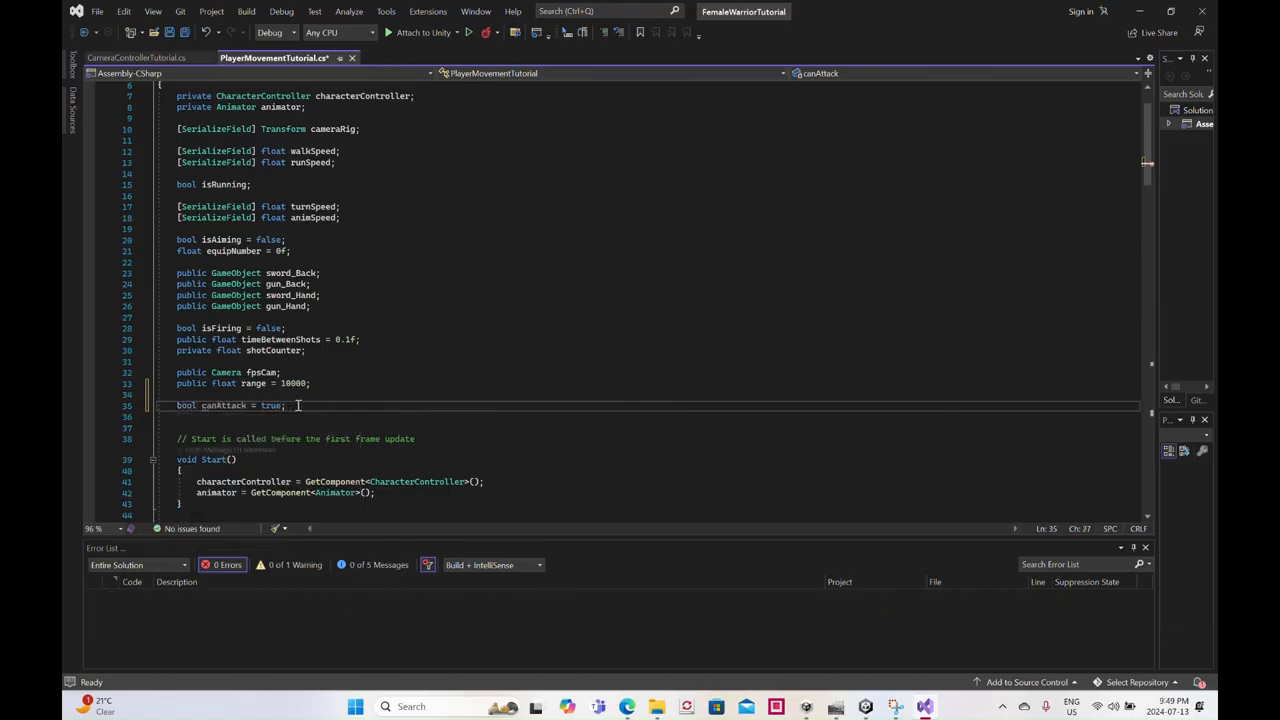
pyautogui.press('Return')
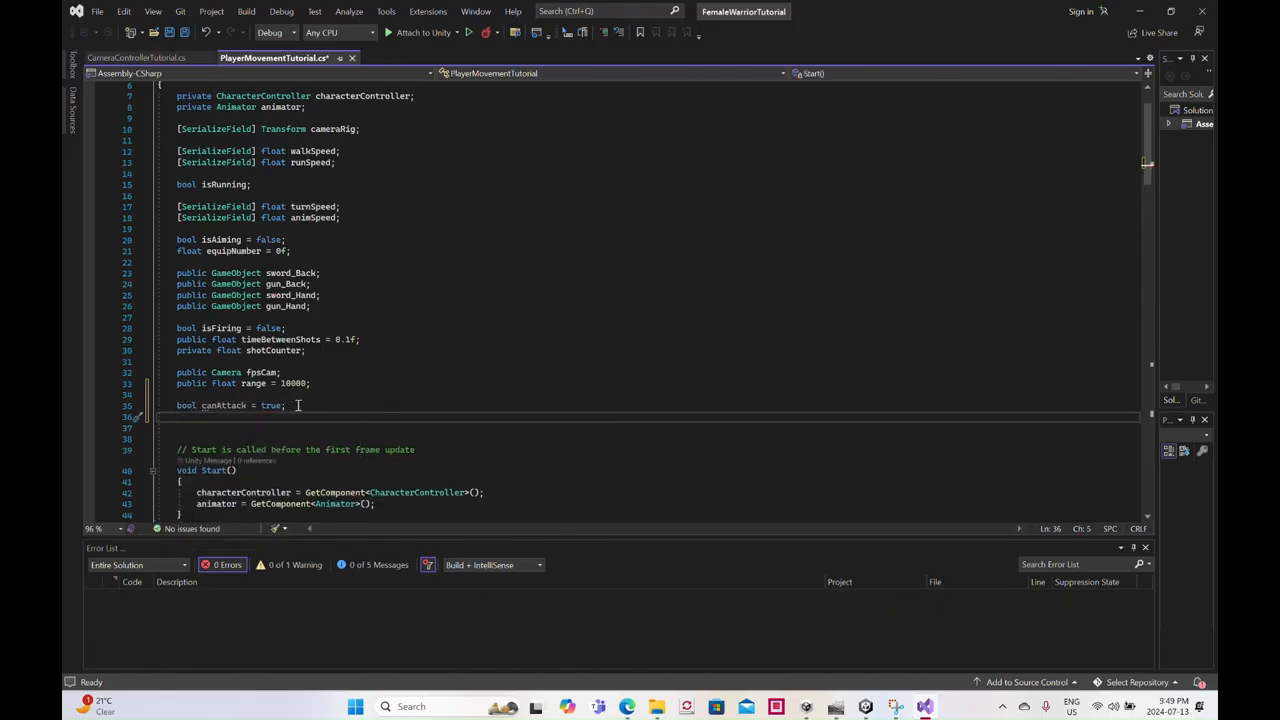
pyautogui.write('float ')
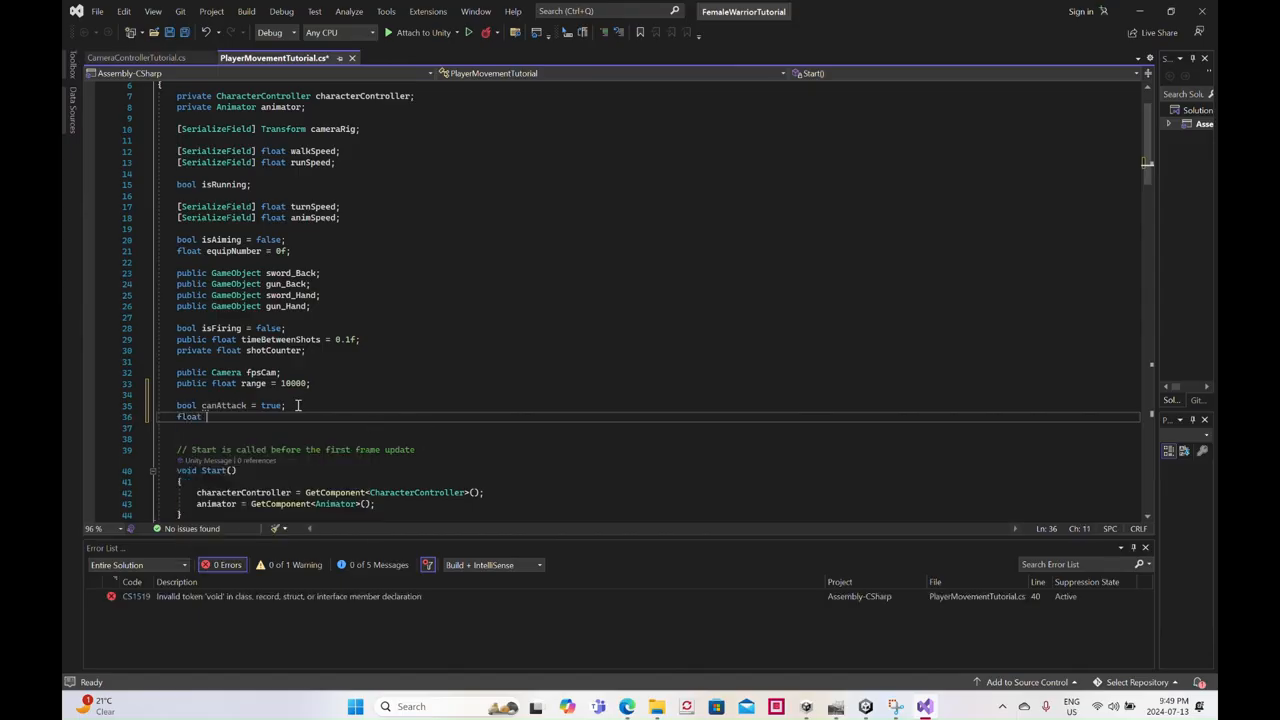
pyautogui.write('whichAttack ')
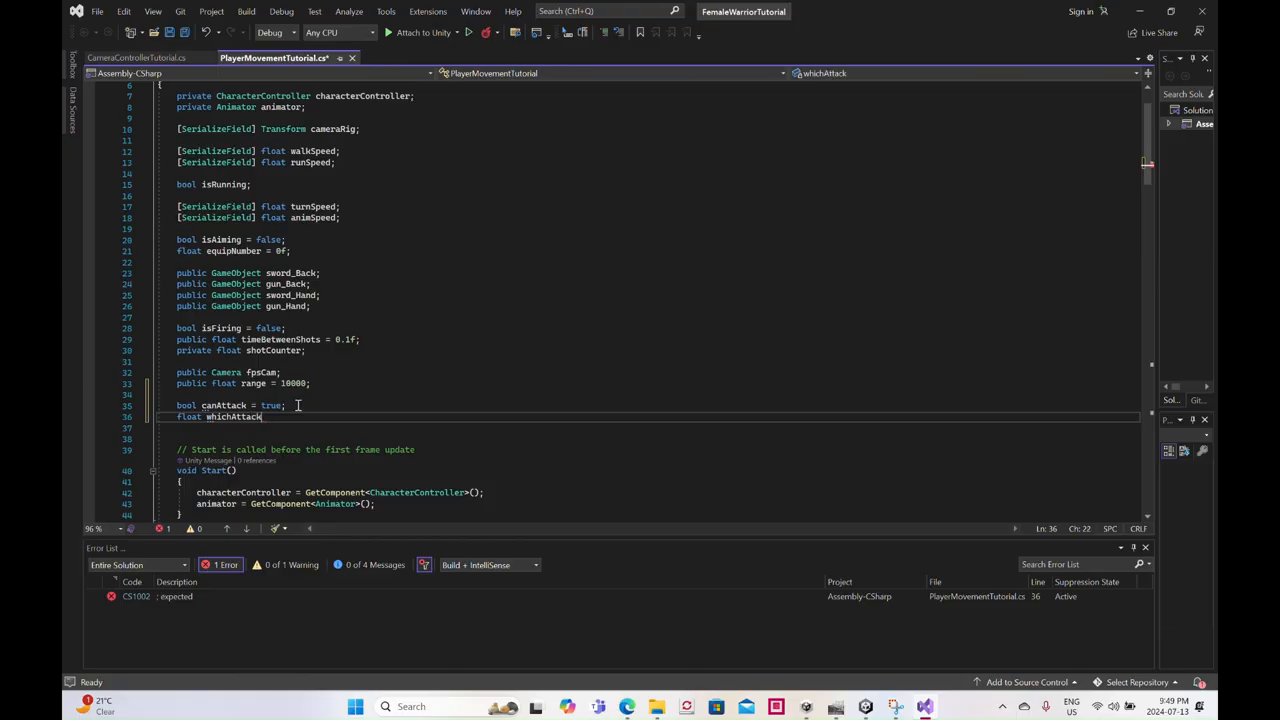
pyautogui.write('=')
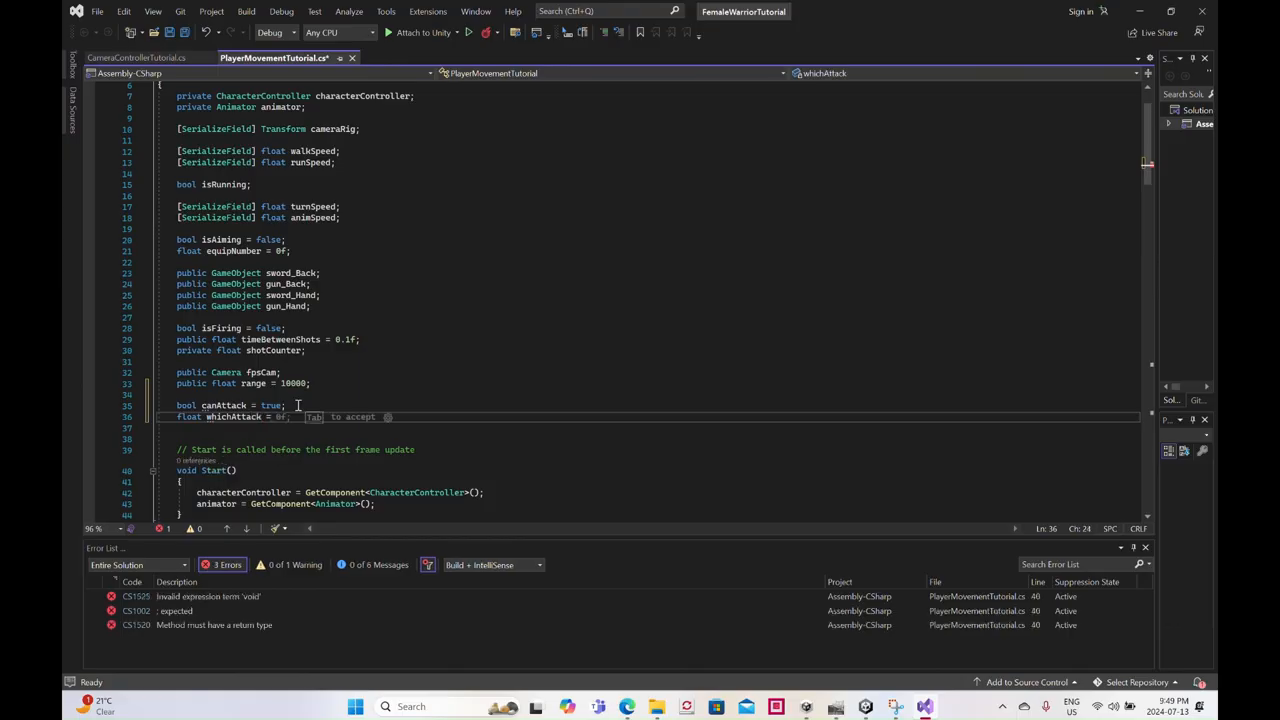
pyautogui.write(' 1;')
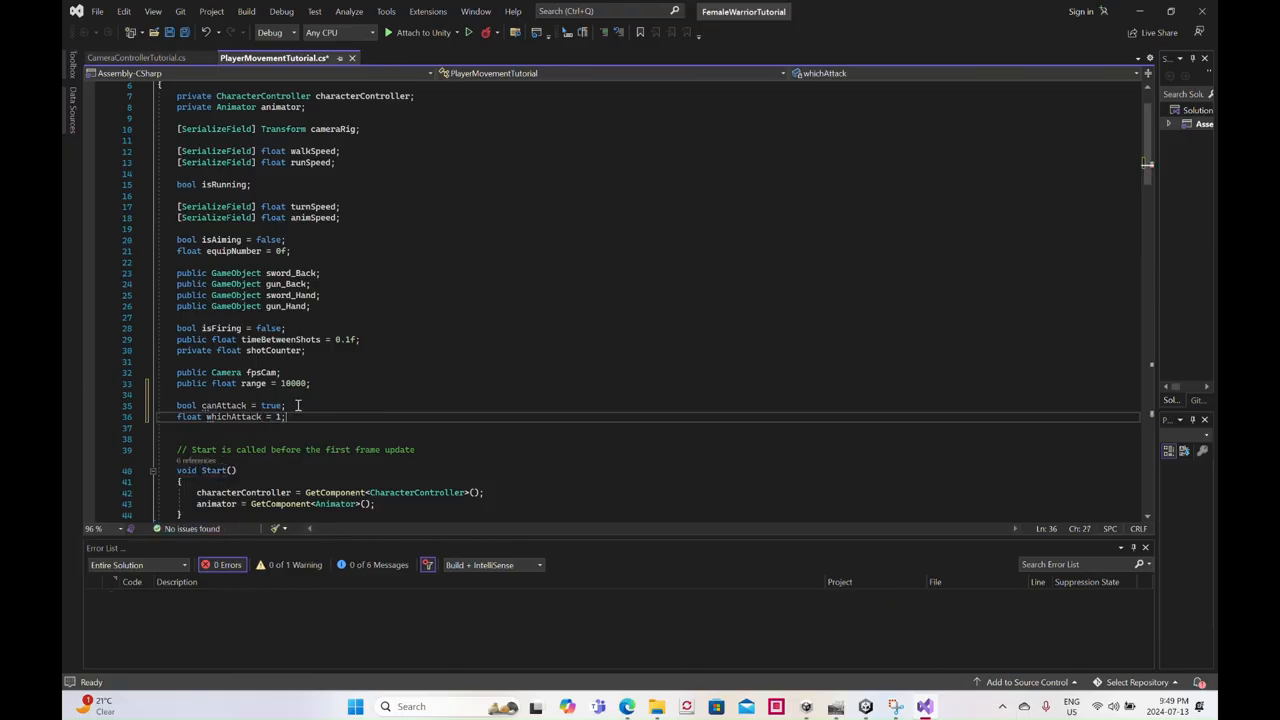
pyautogui.scroll(-20, 455, 370)
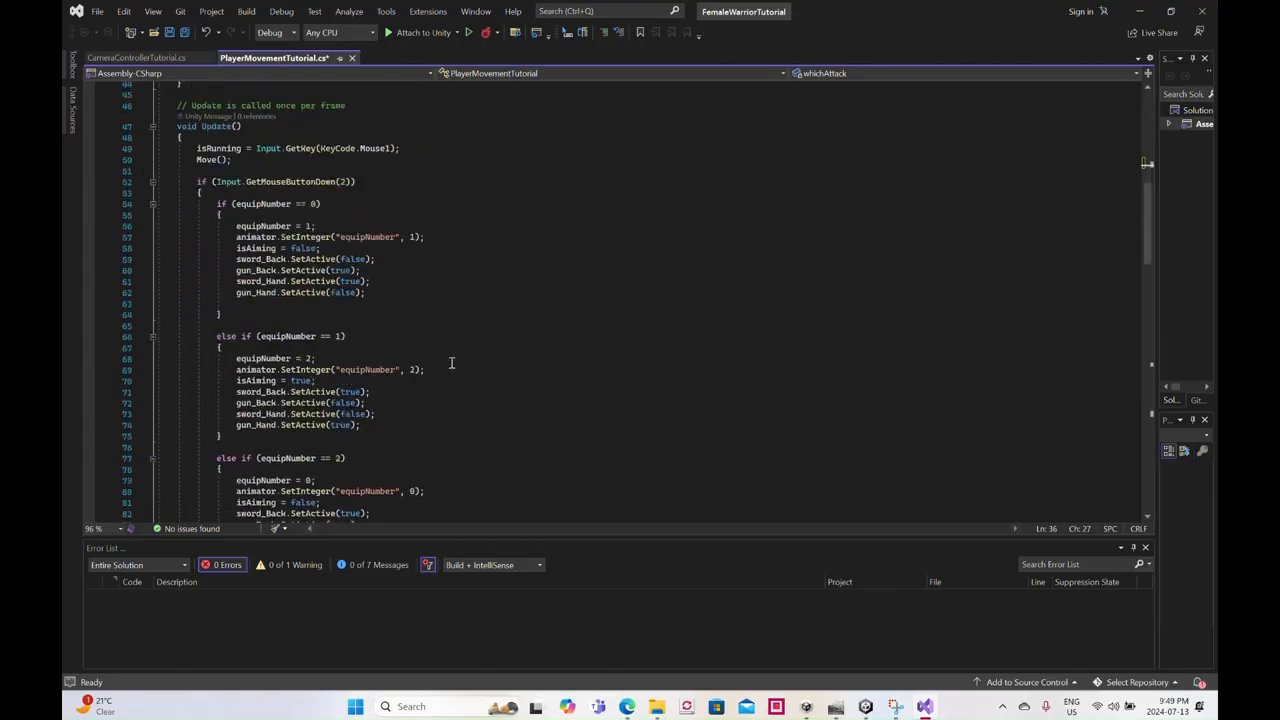
# - Add the condition "if (whichAttack == 1)" at the start of the block for equipNumber 0 or 1, above the Attack trigger call
pyautogui.scroll(-11, 450, 358)
pyautogui.scroll(4, 450, 358)
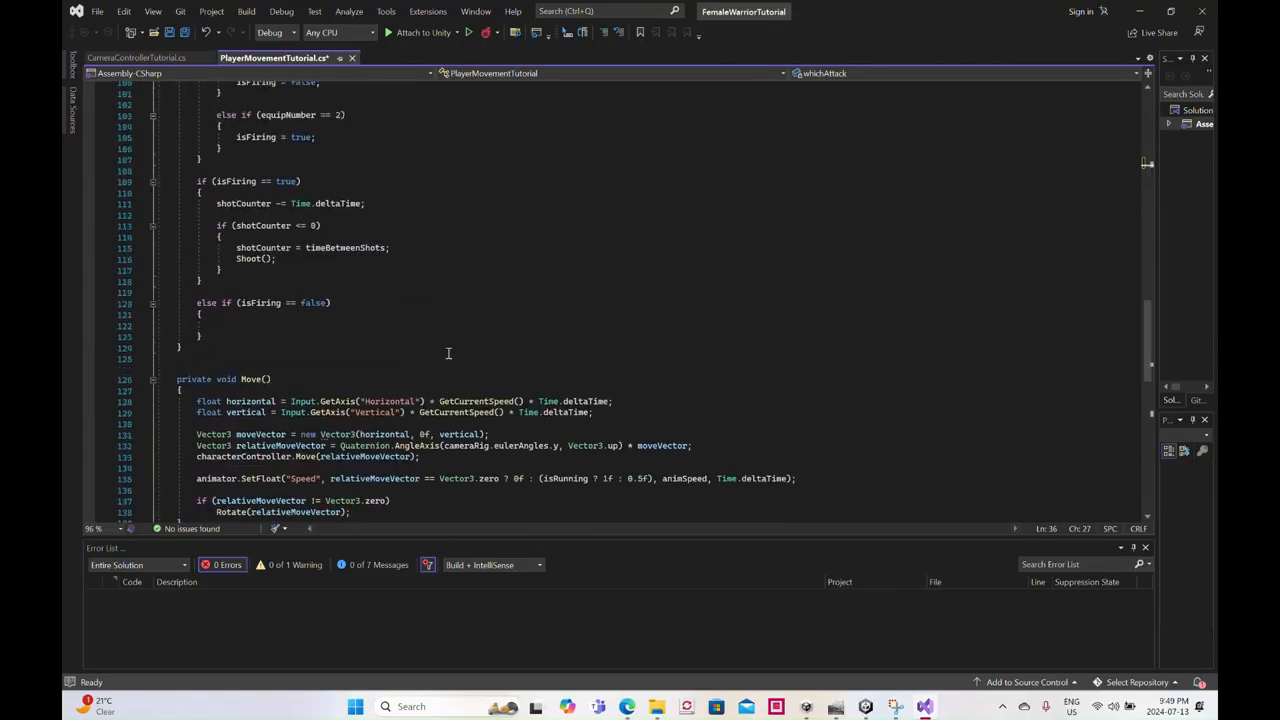
pyautogui.scroll(5, 449, 298)
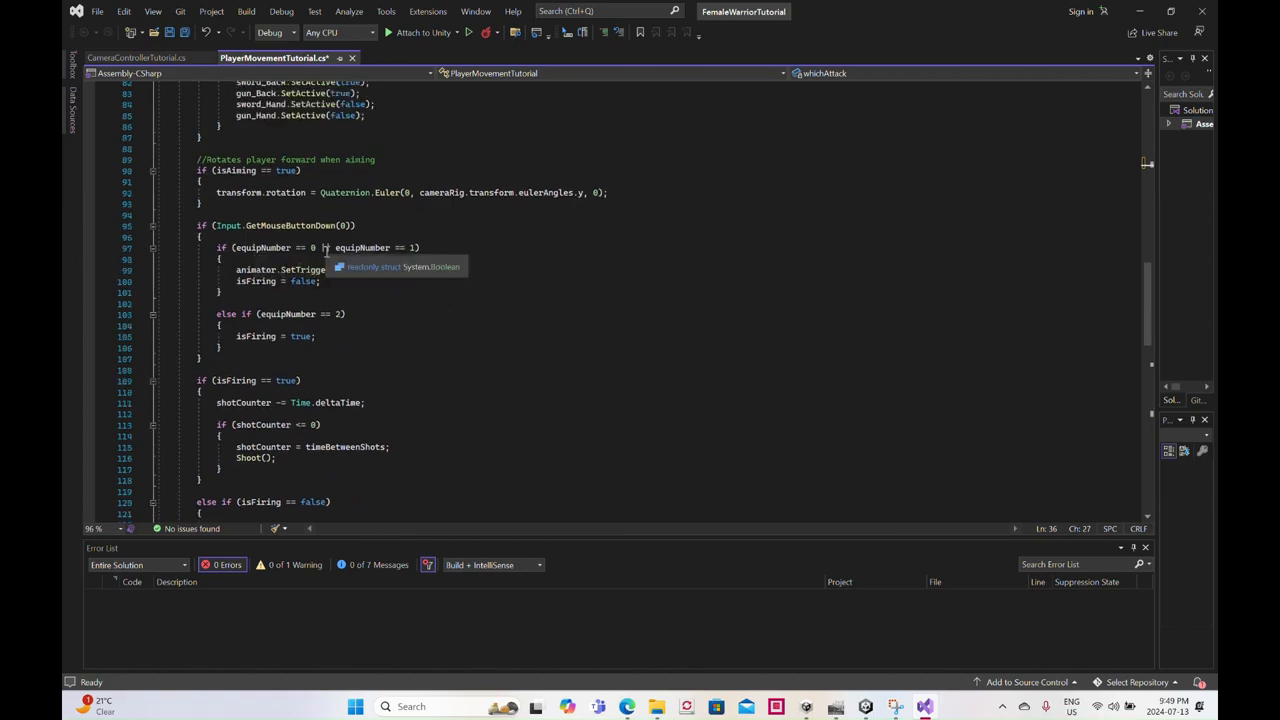
pyautogui.click(232, 259)
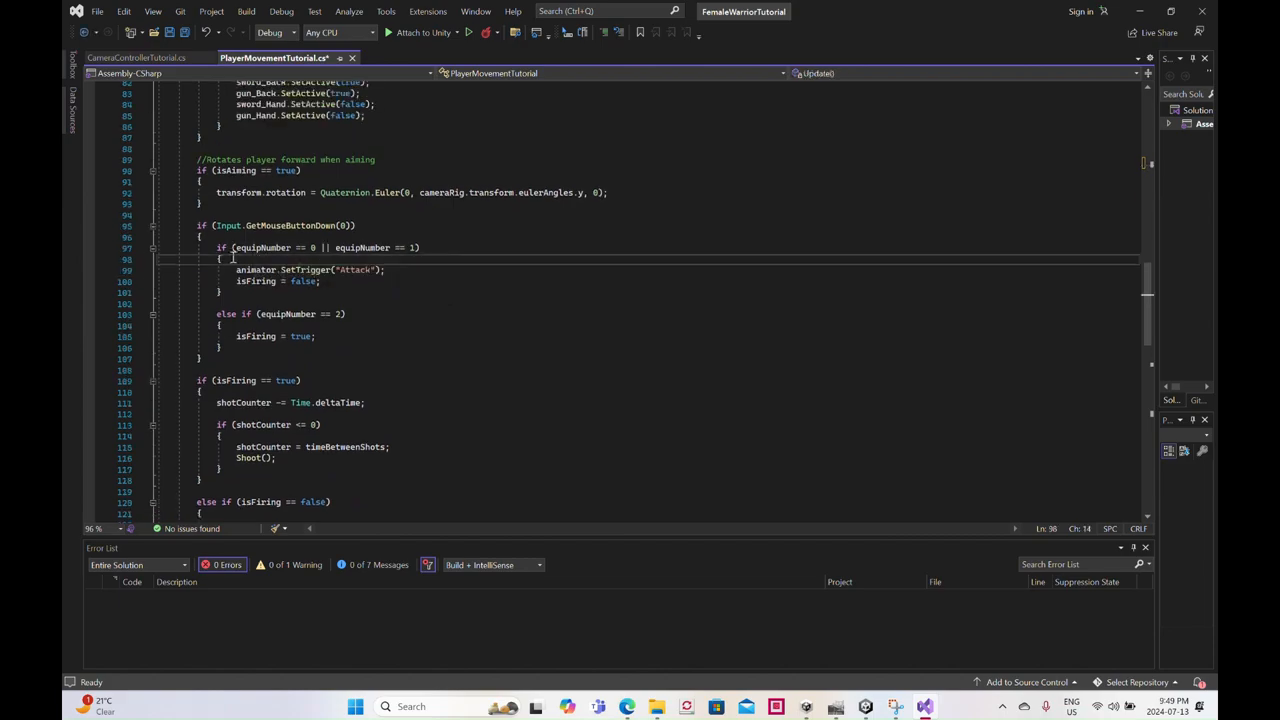
pyautogui.press('Return')
pyautogui.write('if(')
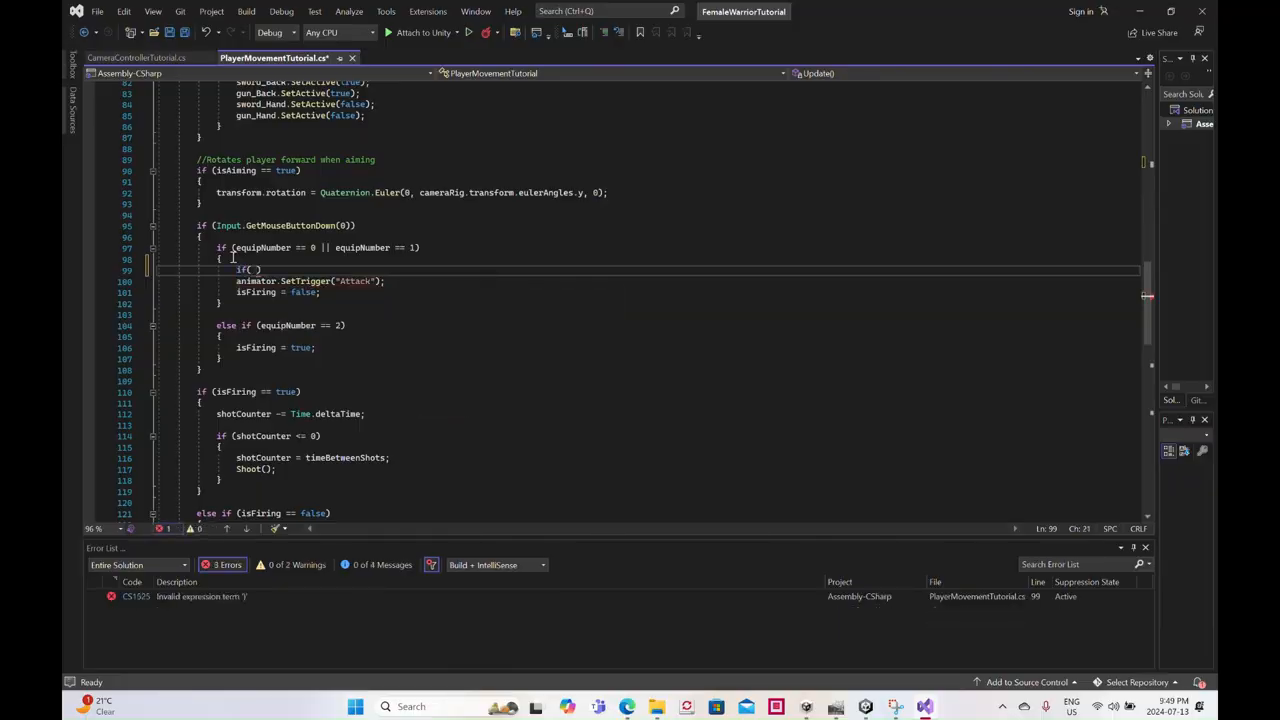
pyautogui.press('BackSpace')
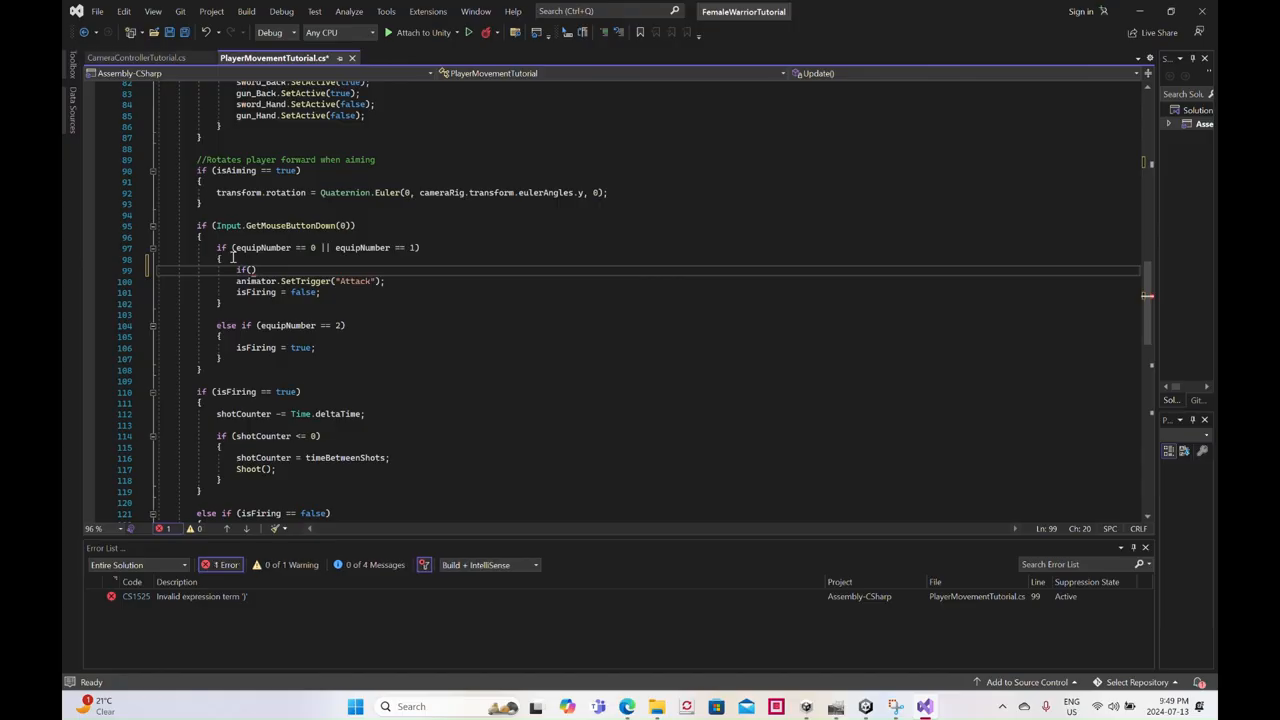
pyautogui.press('Left')
pyautogui.press('Right')
pyautogui.write('which')
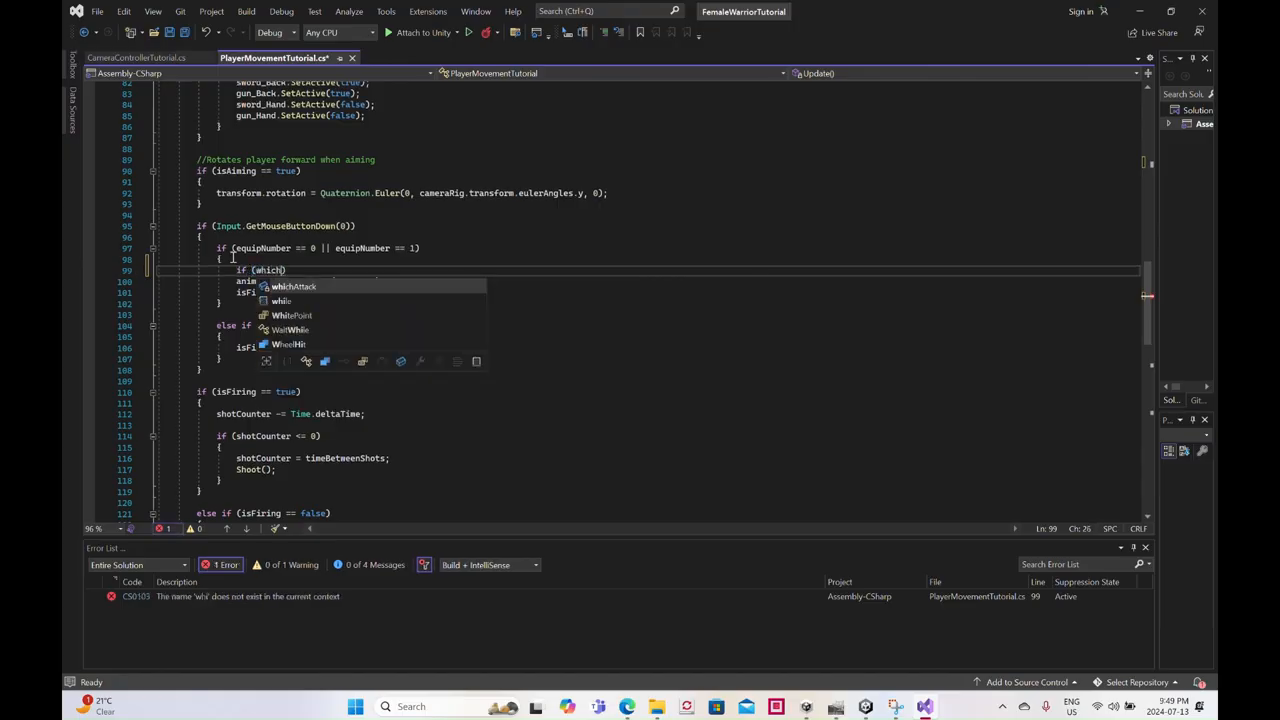
pyautogui.write('Attack ==')
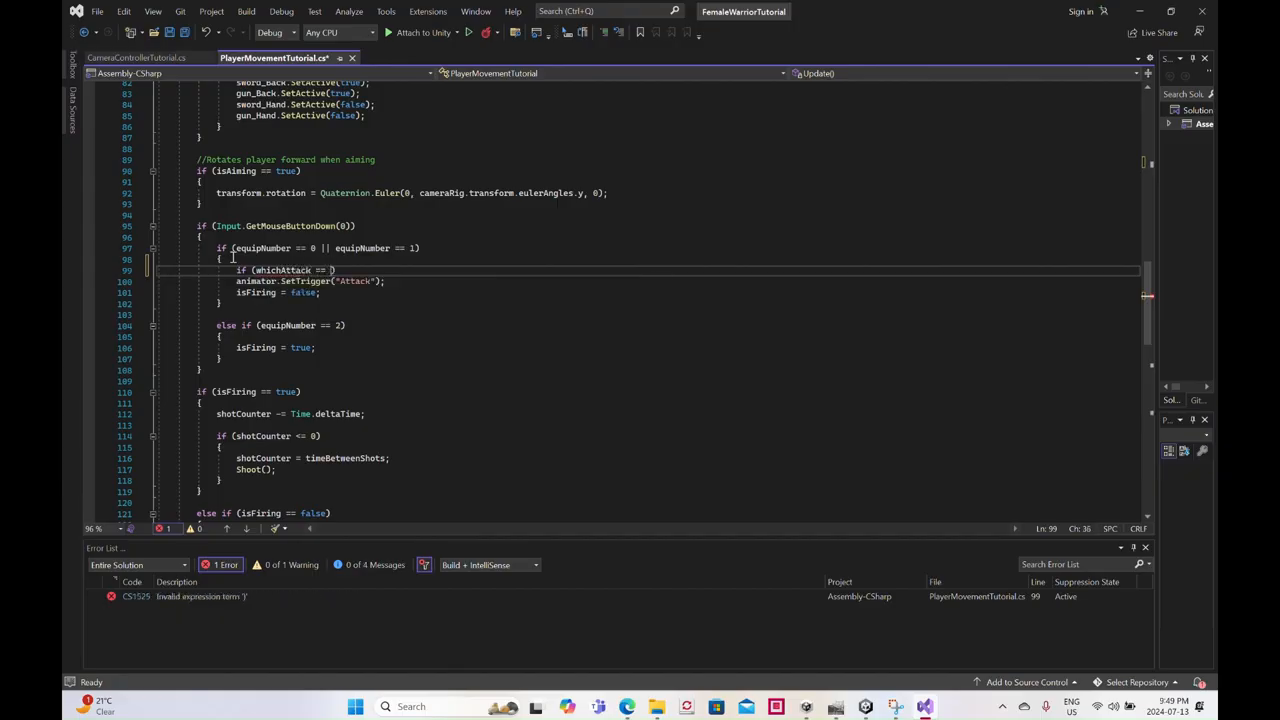
pyautogui.write(' 1')
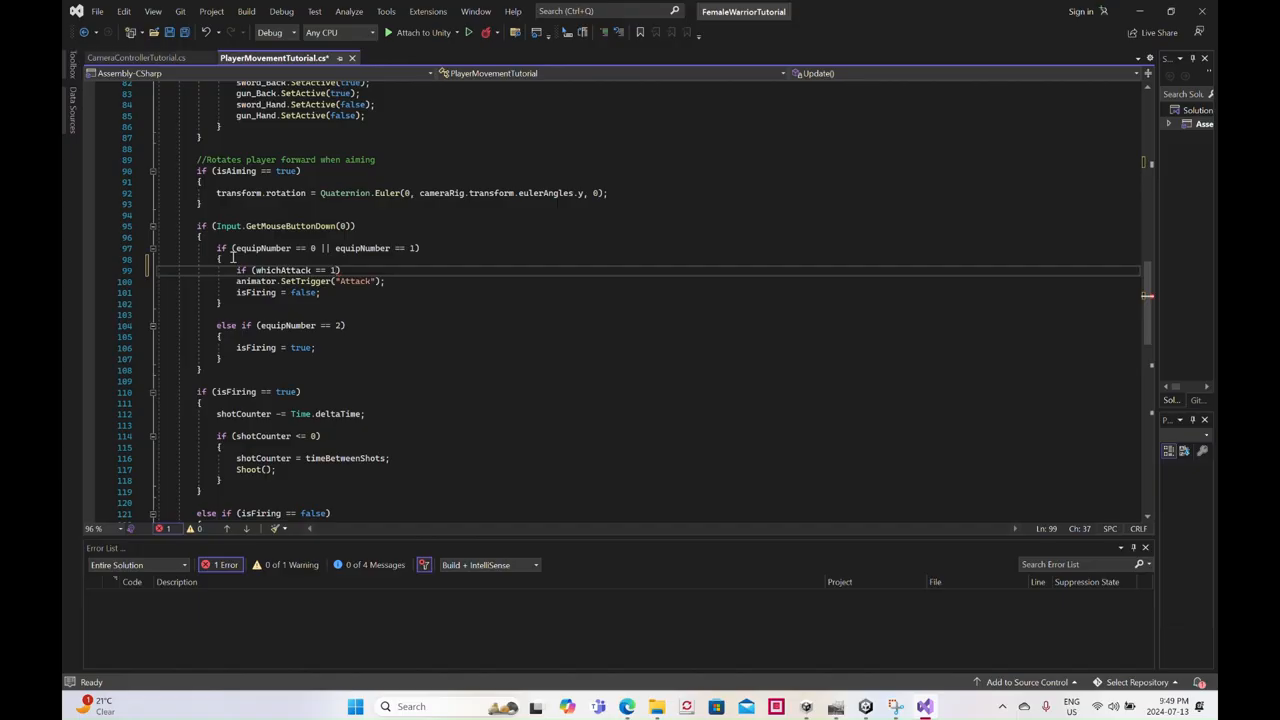
# - Give the whichAttack == 1 condition a braced body containing "whichAttack = 2"
pyautogui.press('Return')
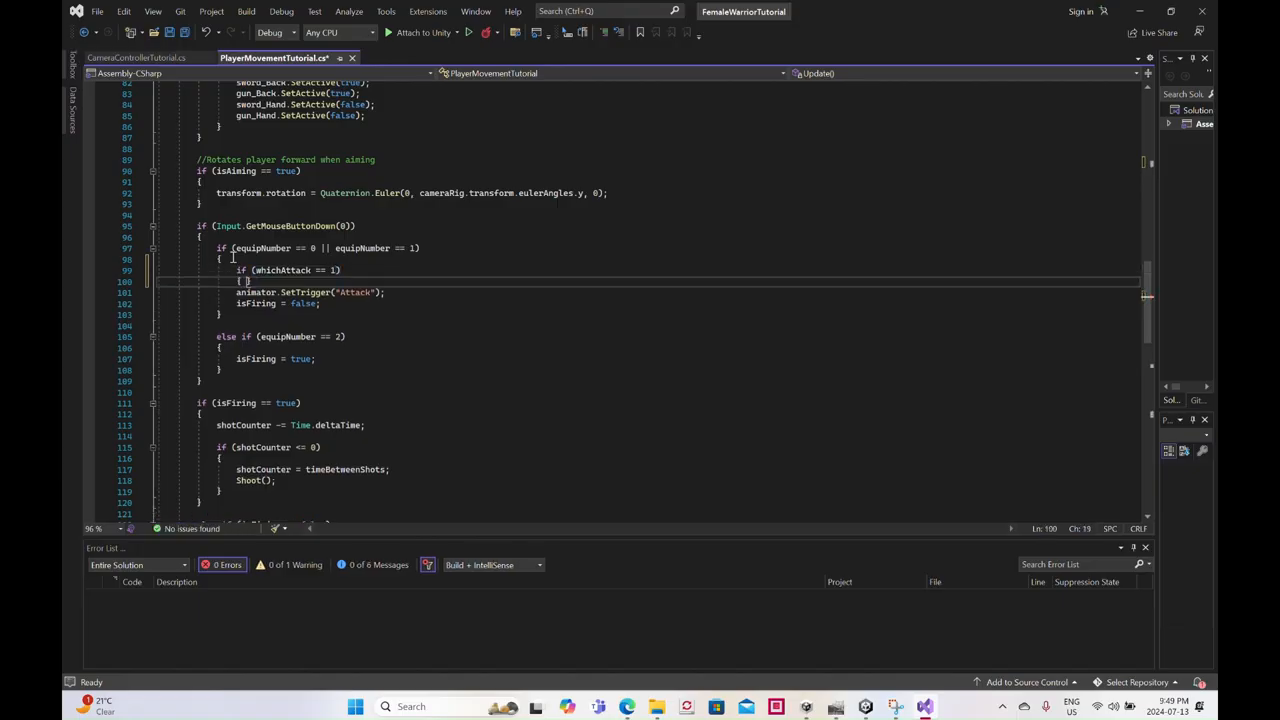
pyautogui.write('{')
pyautogui.press('Return')
pyautogui.write('w')
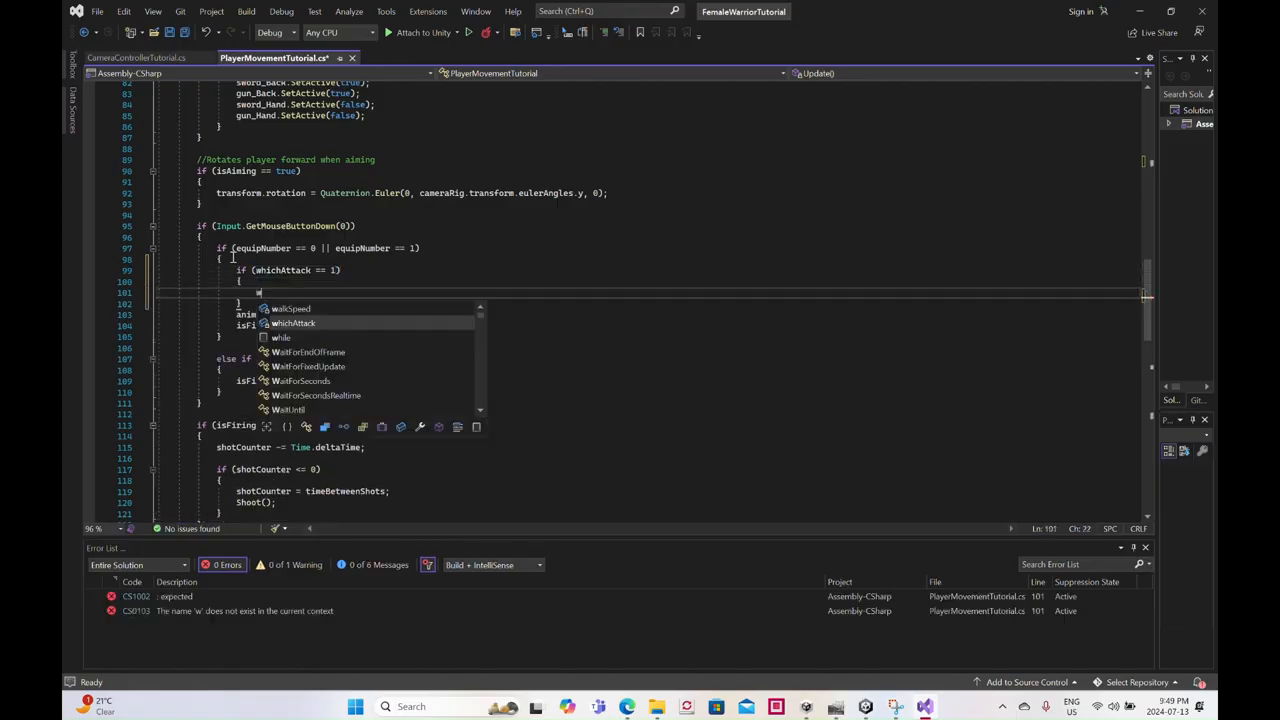
pyautogui.write('hichAt')
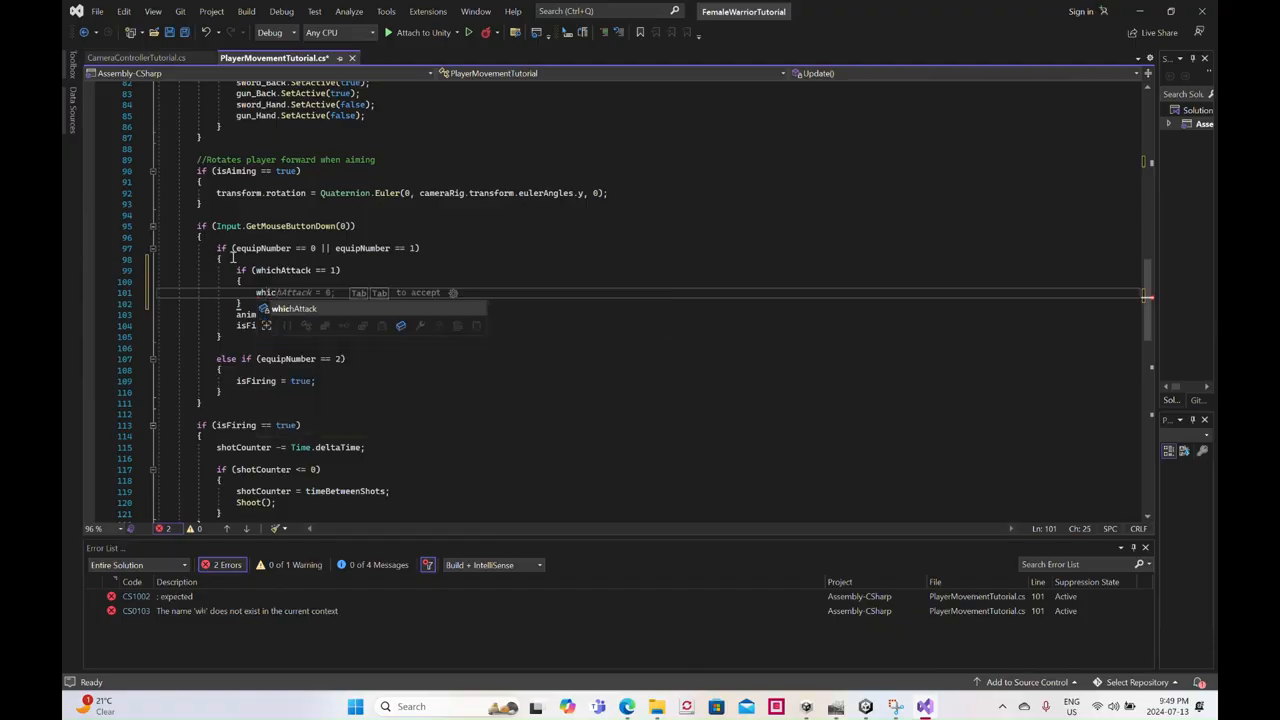
pyautogui.write('tack = 2')
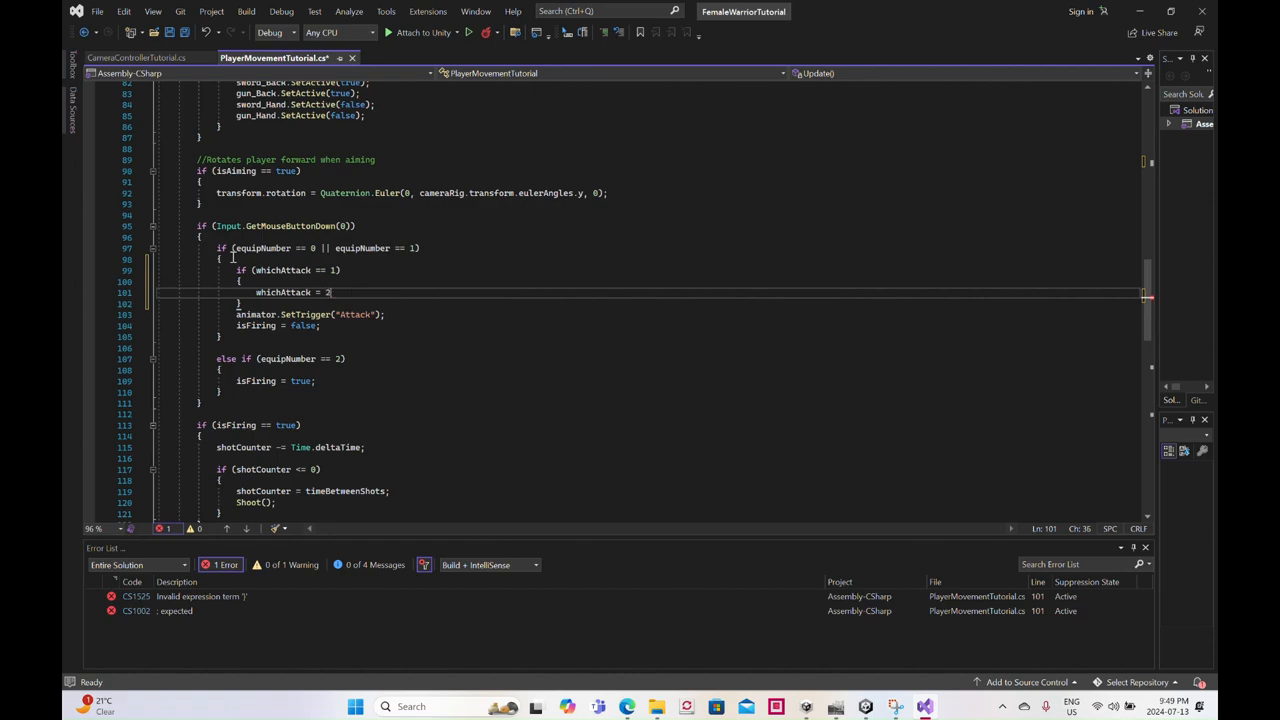
# - Duplicate the whole whichAttack if block three times directly below the original
pyautogui.moveTo(241, 303); pyautogui.dragTo(238, 270)
pyautogui.hotkey('ctrl', 'c')
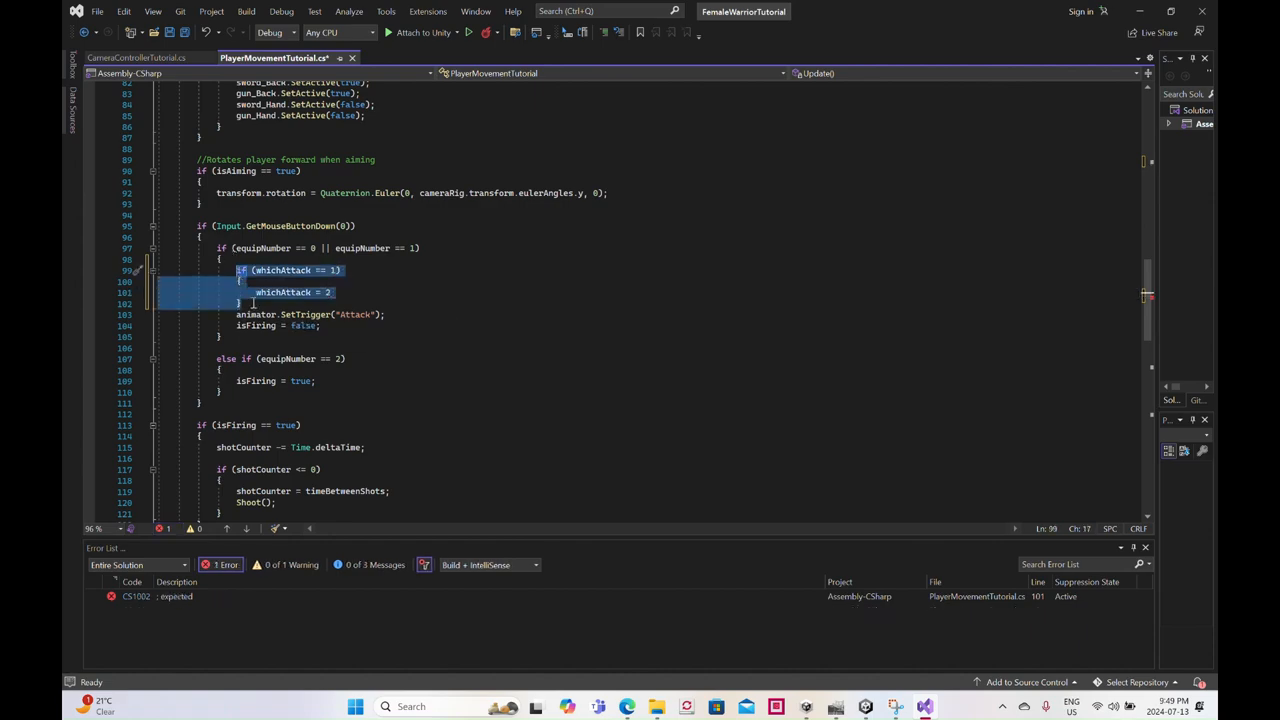
pyautogui.click(241, 302)
pyautogui.press('Return')
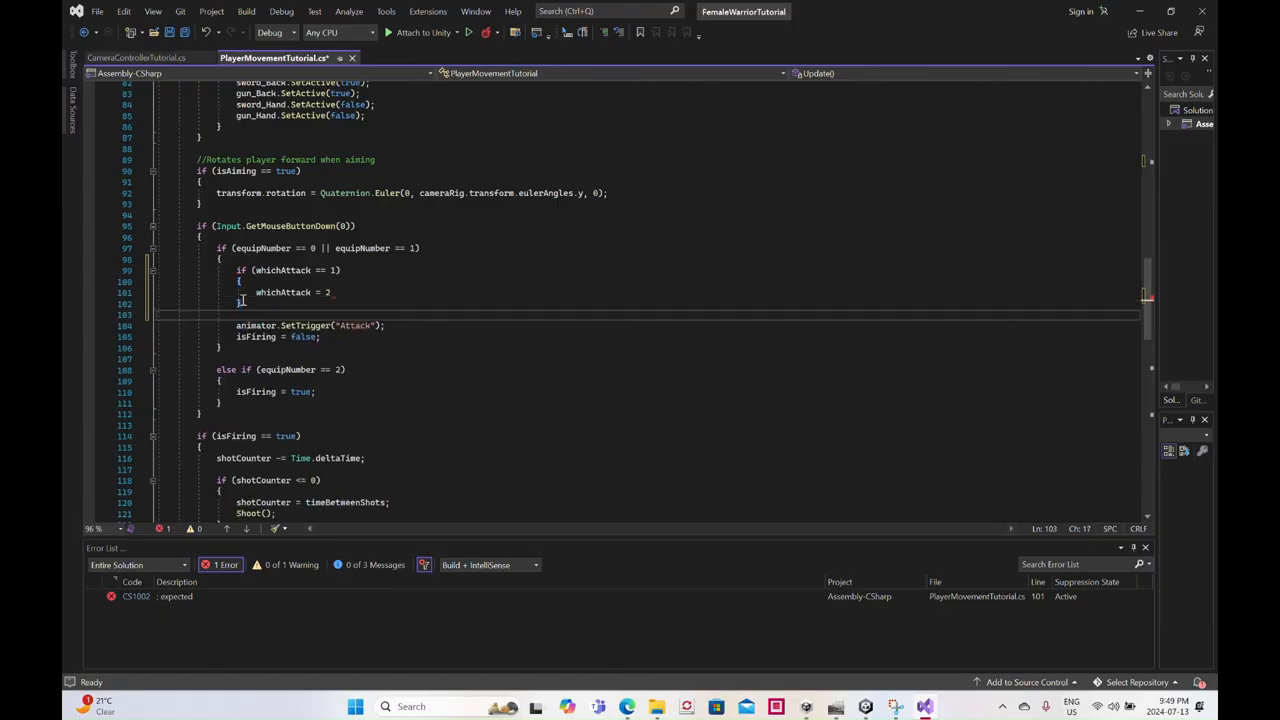
pyautogui.hotkey('ctrl', 'v')
pyautogui.press('Return')
pyautogui.hotkey('ctrl', 'v')
pyautogui.press('Return')
pyautogui.hotkey('ctrl', 'v')
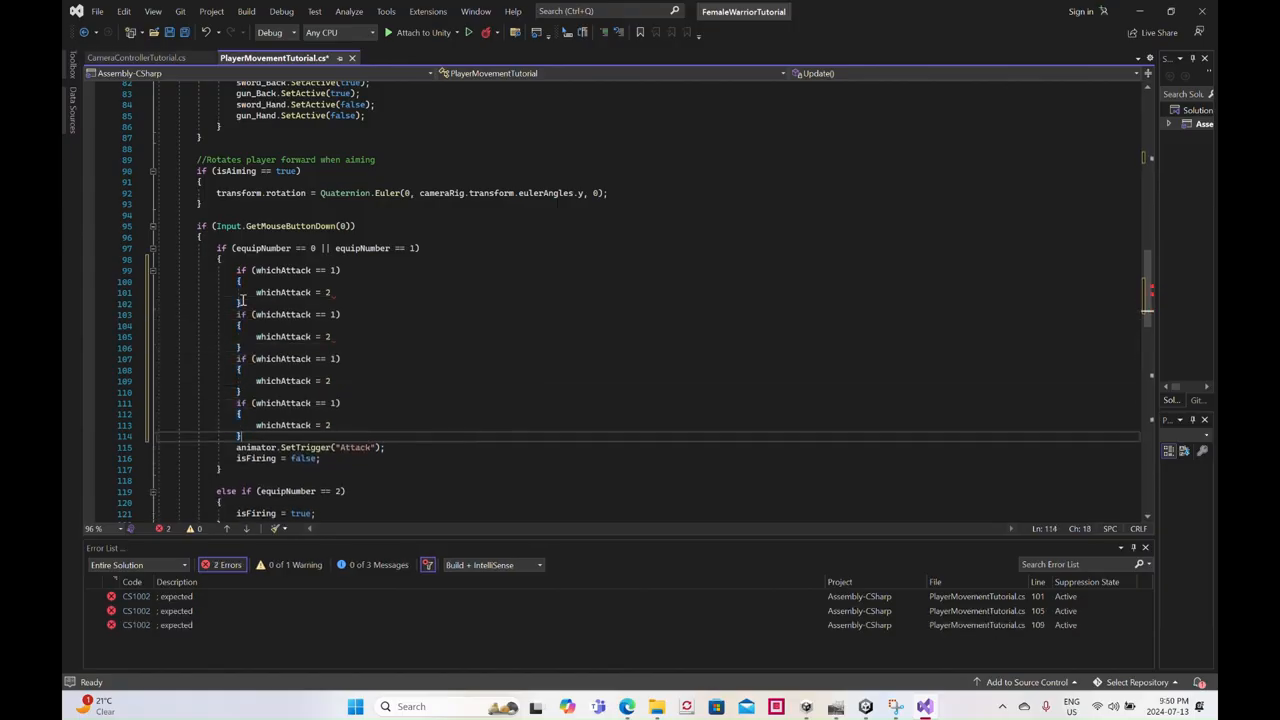
# - Turn the three duplicated if statements into "else if" branches
pyautogui.click(237, 314)
pyautogui.write('else')
pyautogui.press('Down')
pyautogui.press('Down')
pyautogui.press('Down')
pyautogui.press('Down')
pyautogui.press('Home')
pyautogui.write('else')
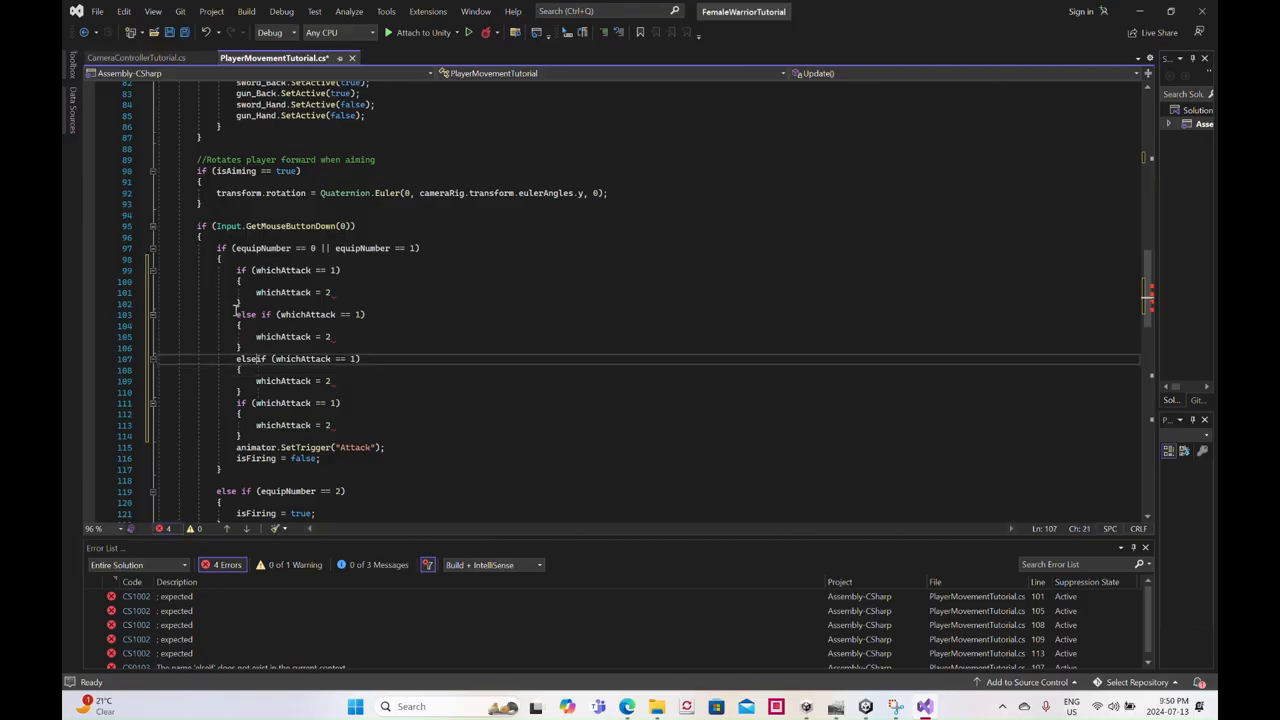
pyautogui.press('Down')
pyautogui.press('Down')
pyautogui.press('Down')
pyautogui.press('Down')
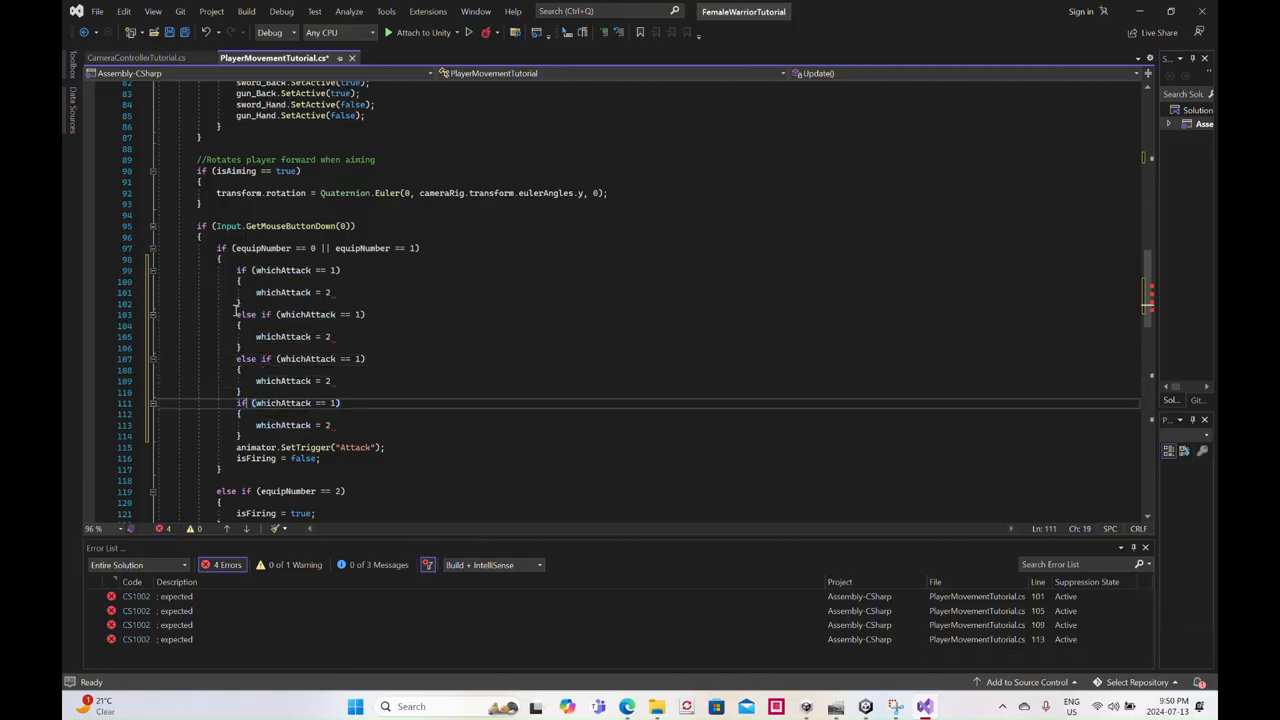
pyautogui.press('BackSpace')
pyautogui.press('BackSpace')
pyautogui.write('el')
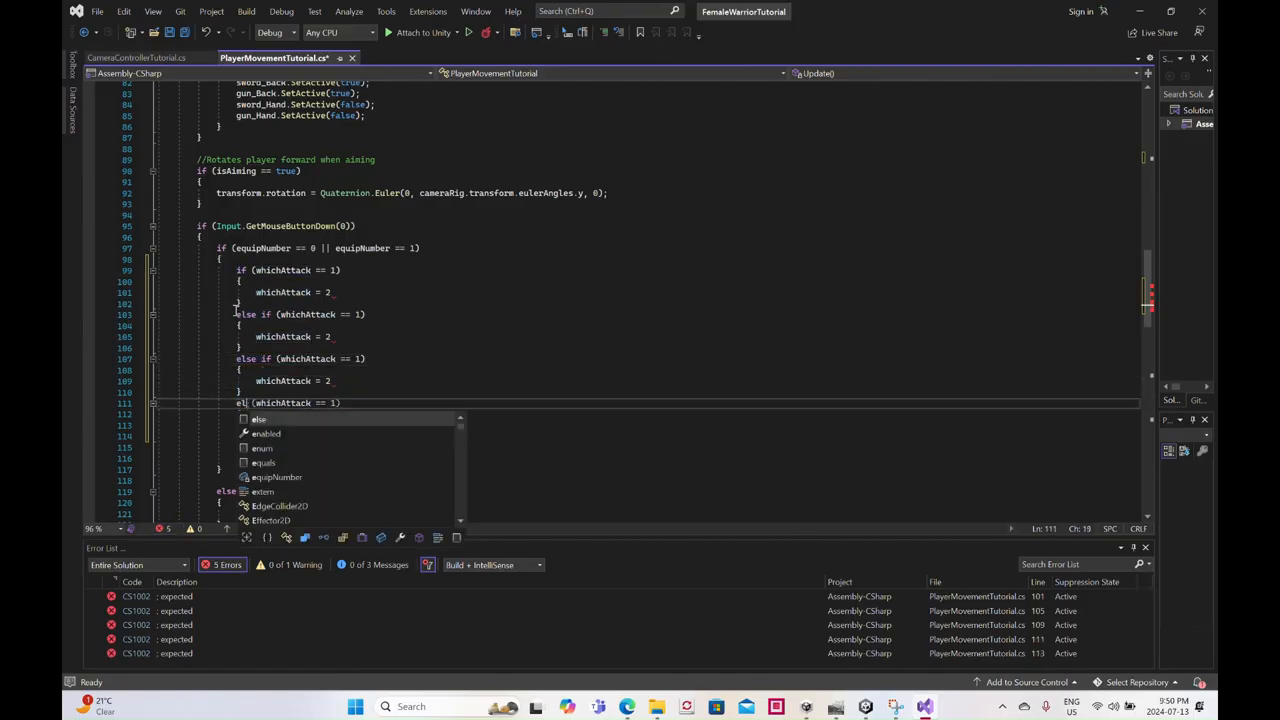
pyautogui.write('se if')
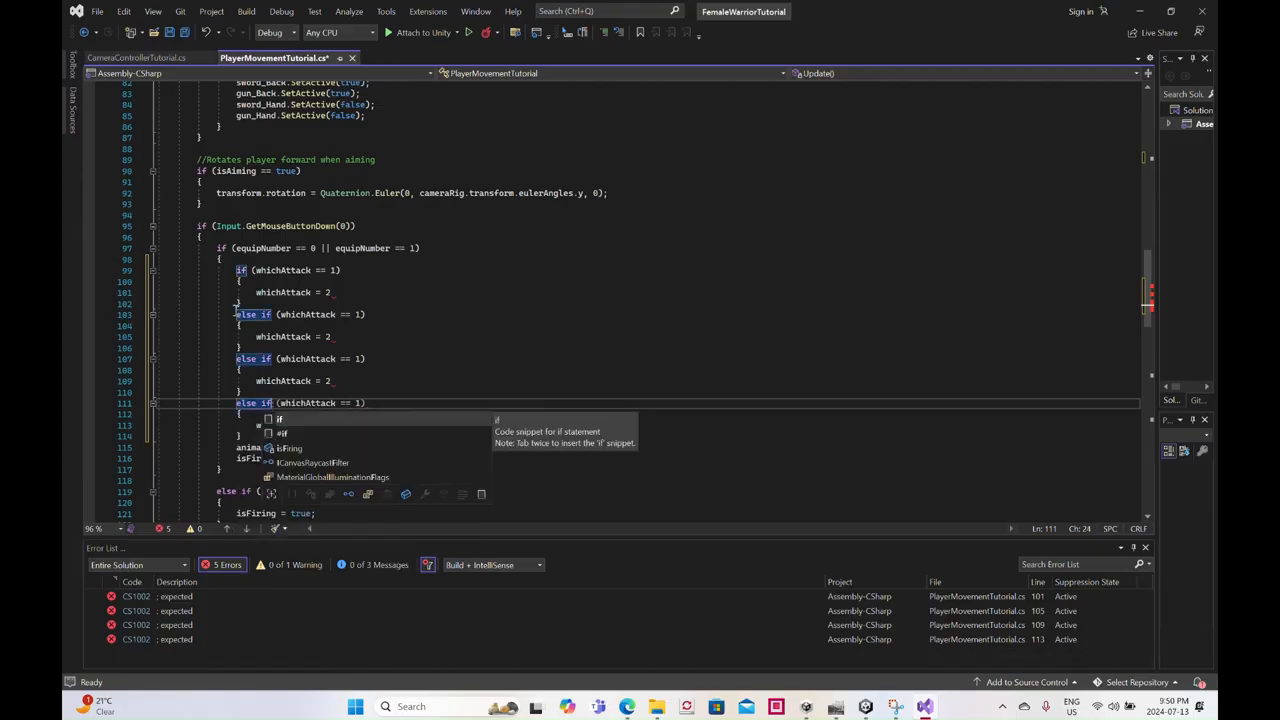
# - End the whichAttack assignment in each of the four branches with a semicolon
pyautogui.click(337, 292)
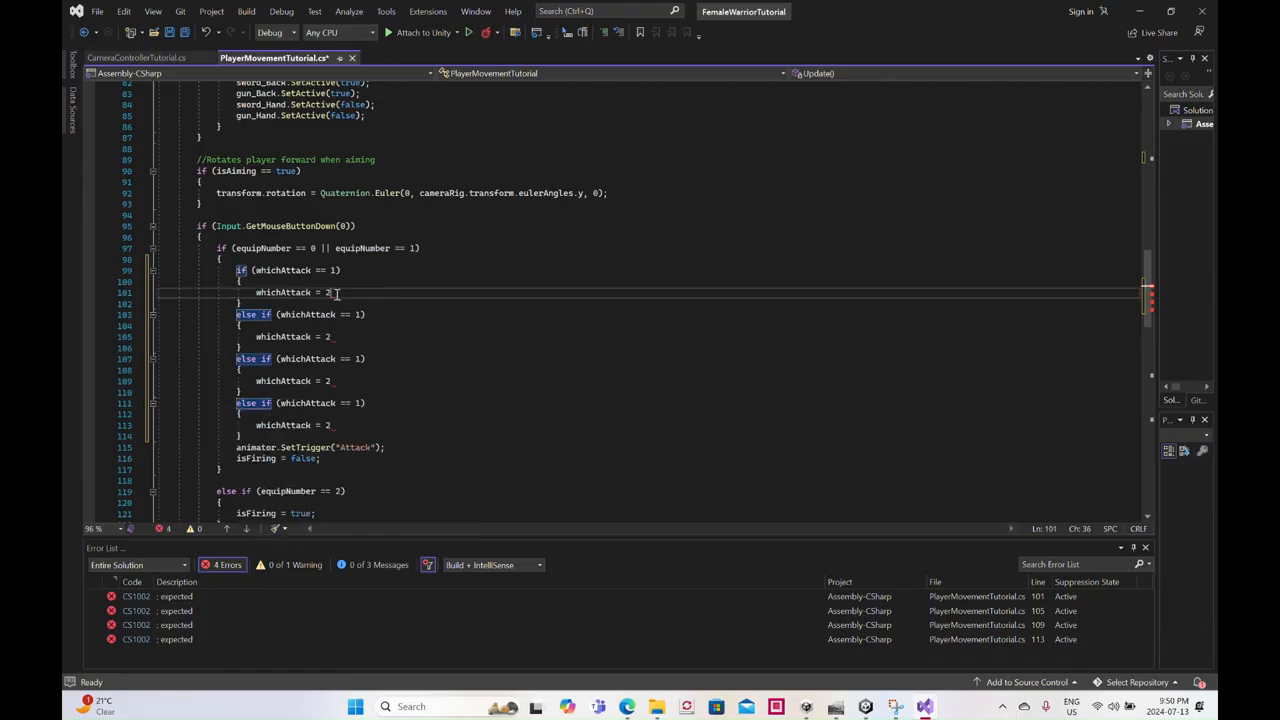
pyautogui.write(';')
pyautogui.click(331, 337)
pyautogui.write(';')
pyautogui.click(339, 388)
pyautogui.write(';')
pyautogui.click(332, 425)
pyautogui.write(';')
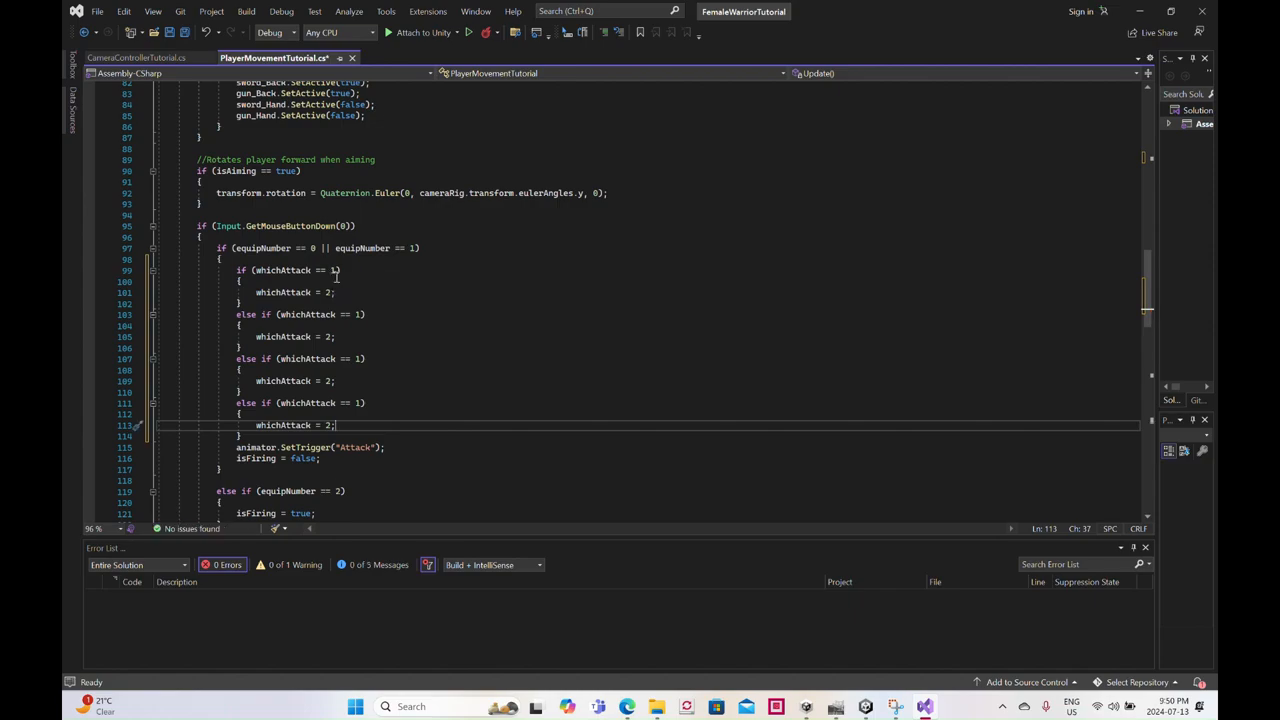
# - Make the first else-if branch check whichAttack == 2 and assign whichAttack = 3
pyautogui.click(362, 316)
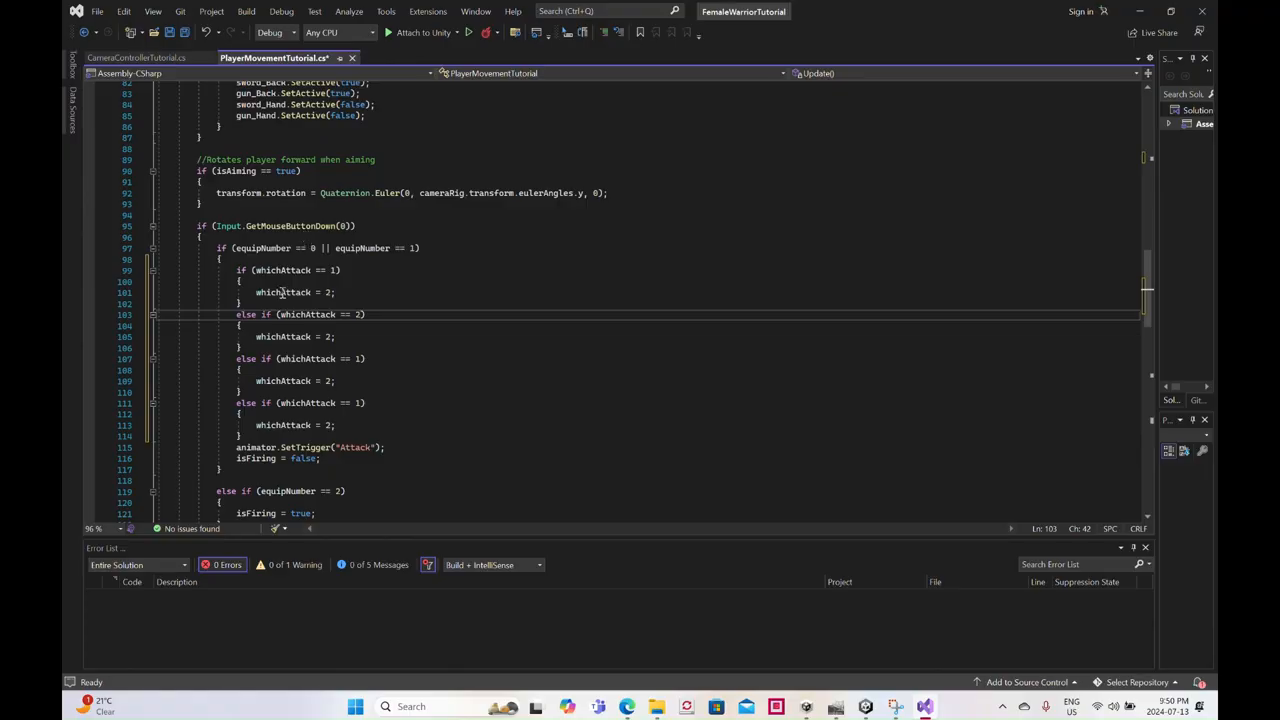
pyautogui.click(331, 337)
pyautogui.press('BackSpace')
pyautogui.write('3')
# - Make the second else-if branch check whichAttack == 3 and assign whichAttack = 4
pyautogui.click(360, 366)
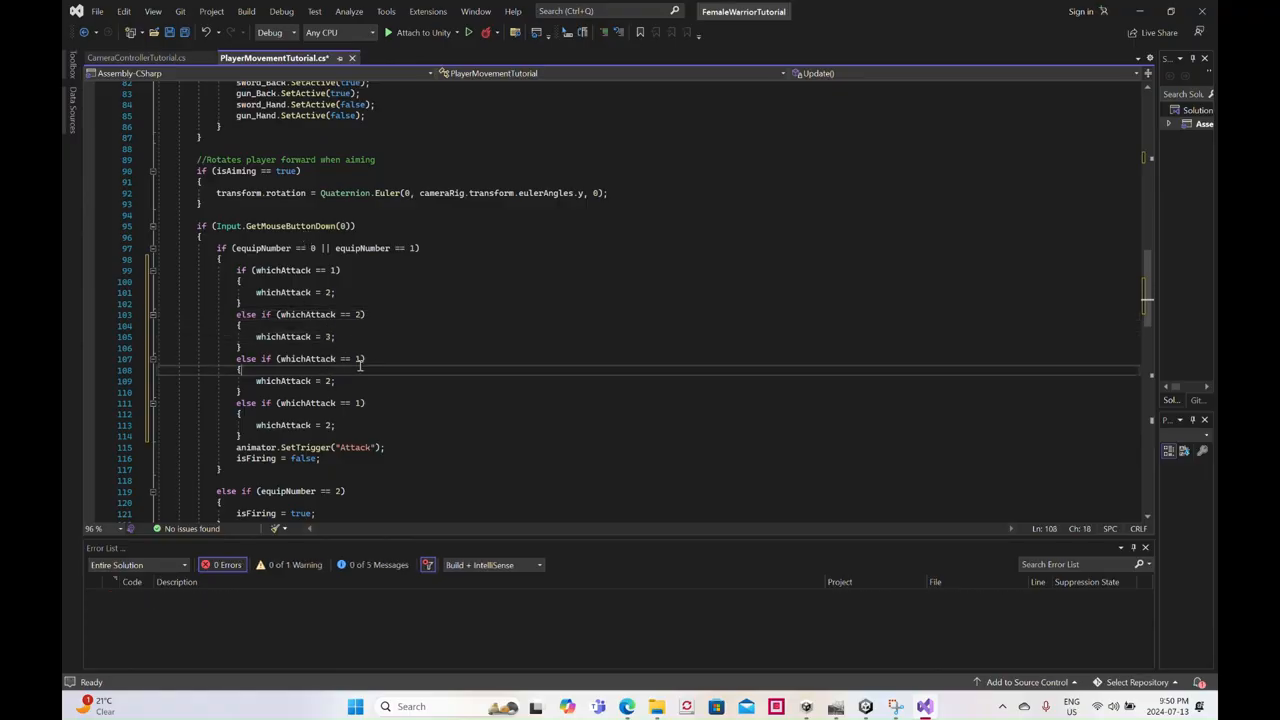
pyautogui.click(361, 358)
pyautogui.press('BackSpace')
pyautogui.write('3')
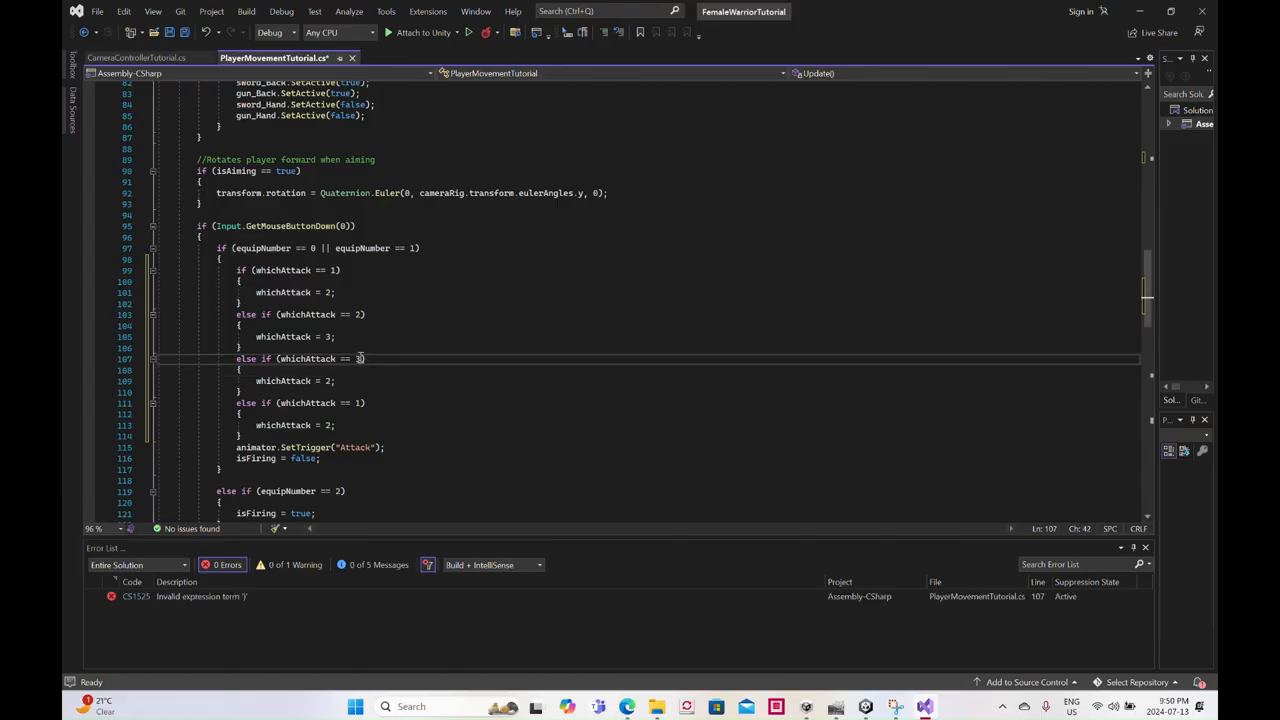
pyautogui.click(332, 382)
pyautogui.press('BackSpace')
pyautogui.write('4')
# - Make the last else-if branch check whichAttack == 4 and assign whichAttack = 1
pyautogui.click(362, 404)
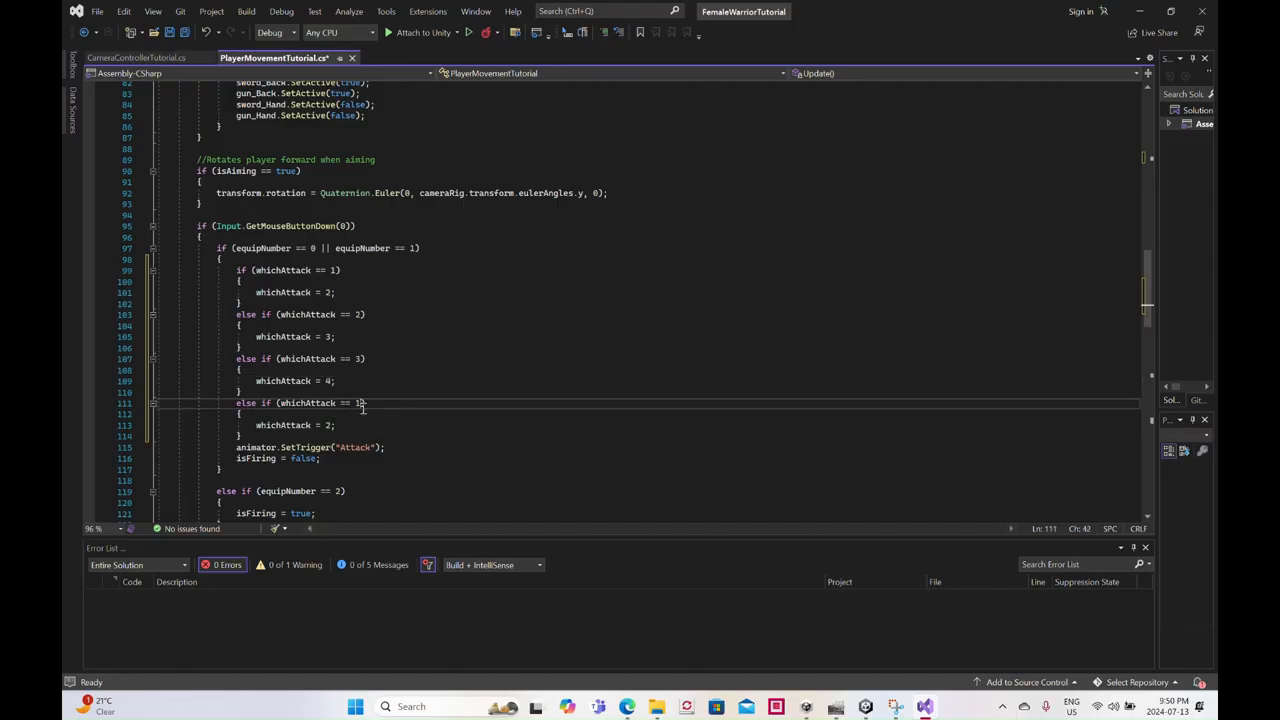
pyautogui.write('4')
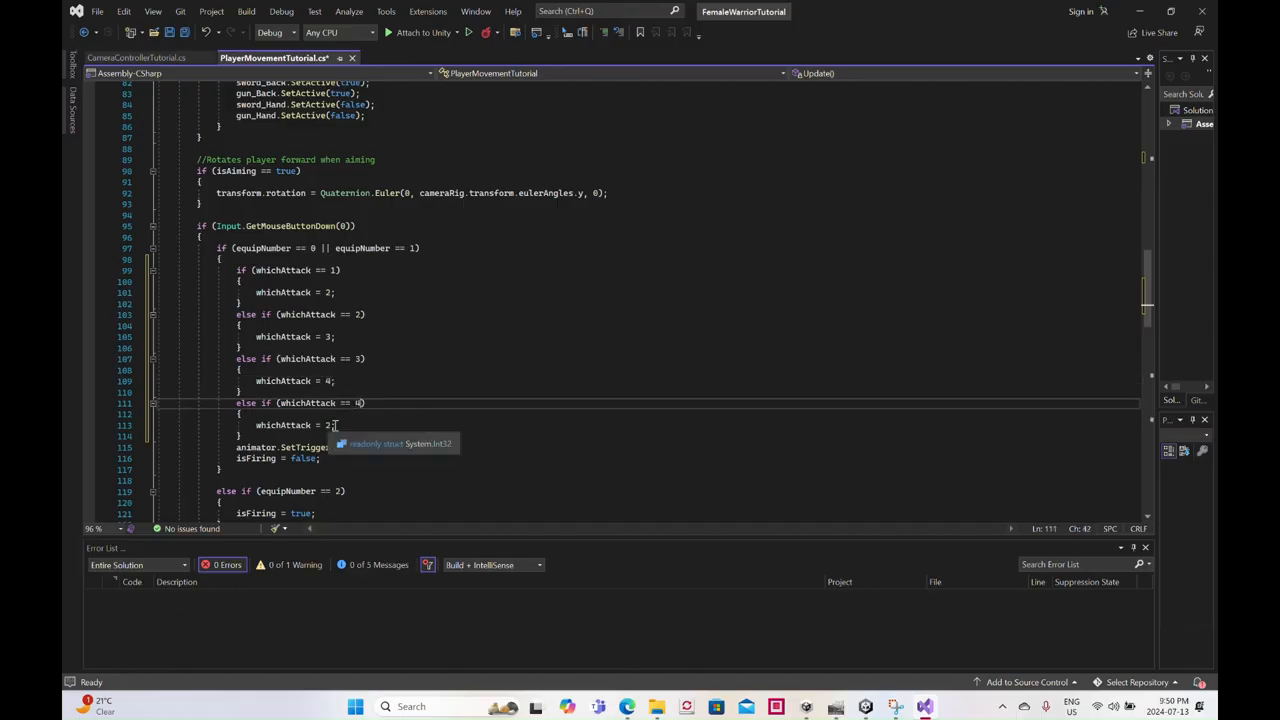
pyautogui.click(333, 425)
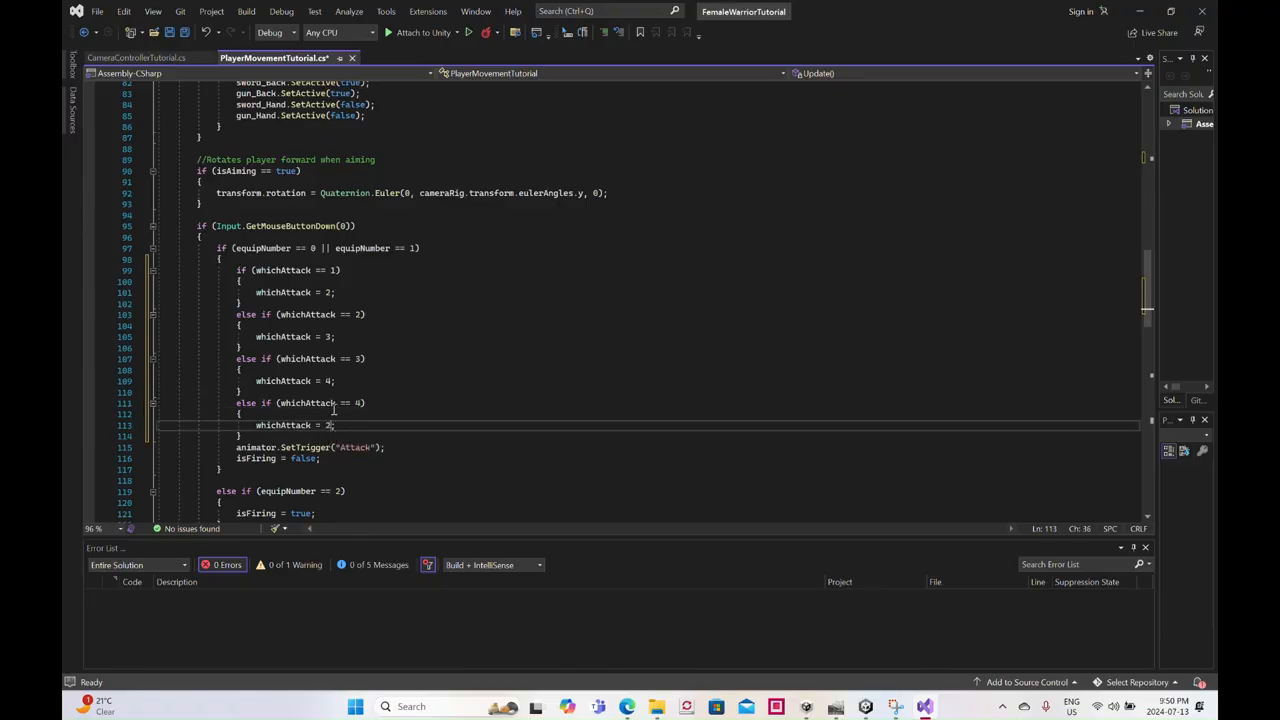
pyautogui.press('BackSpace')
pyautogui.write('1')
# - Move the line animator.SetTrigger("Attack"); from below the branches into the whichAttack == 1 branch, after its assignment
pyautogui.moveTo(392, 451); pyautogui.dragTo(237, 449)
pyautogui.hotkey('ctrl', 'c')
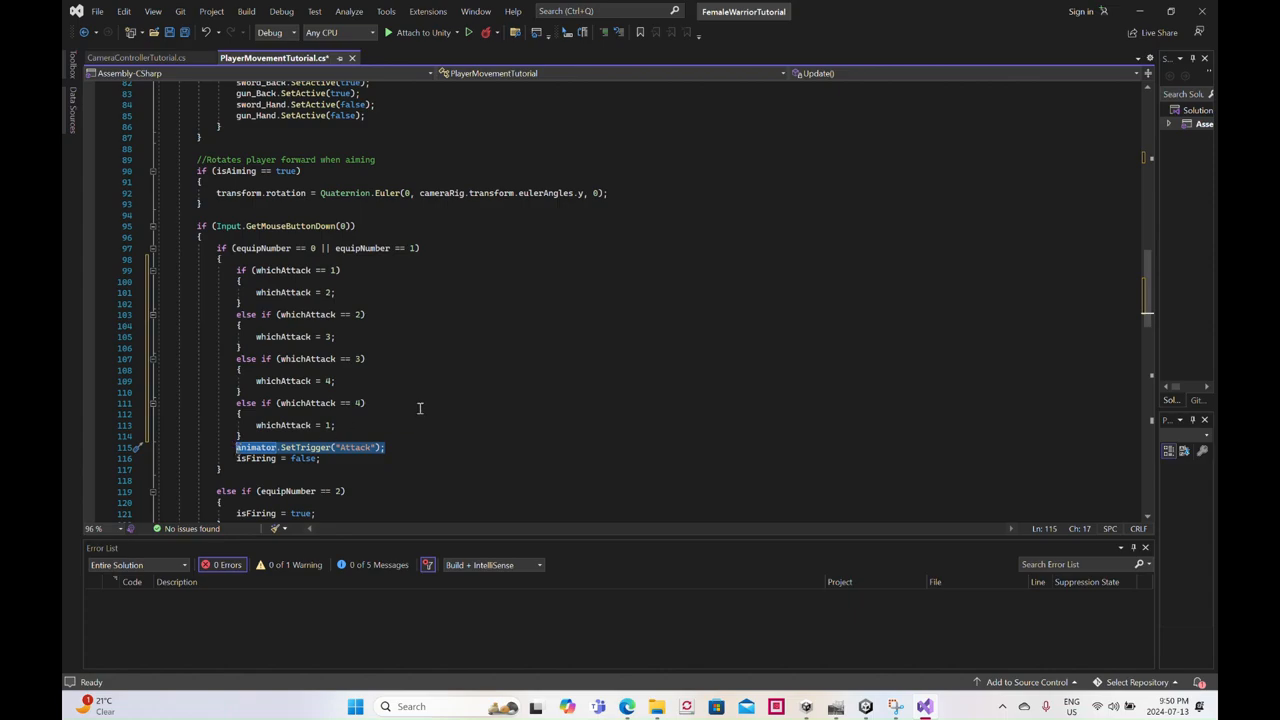
pyautogui.click(339, 291)
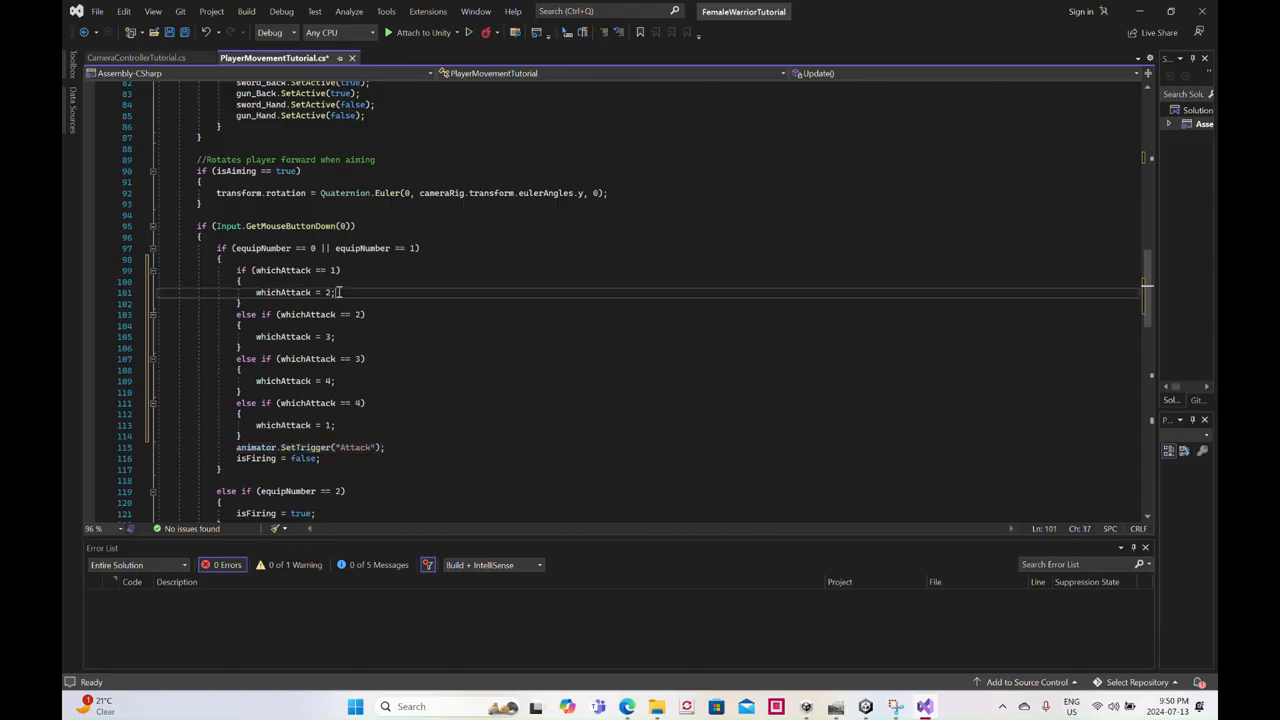
pyautogui.press('Return')
pyautogui.hotkey('ctrl', 'v')
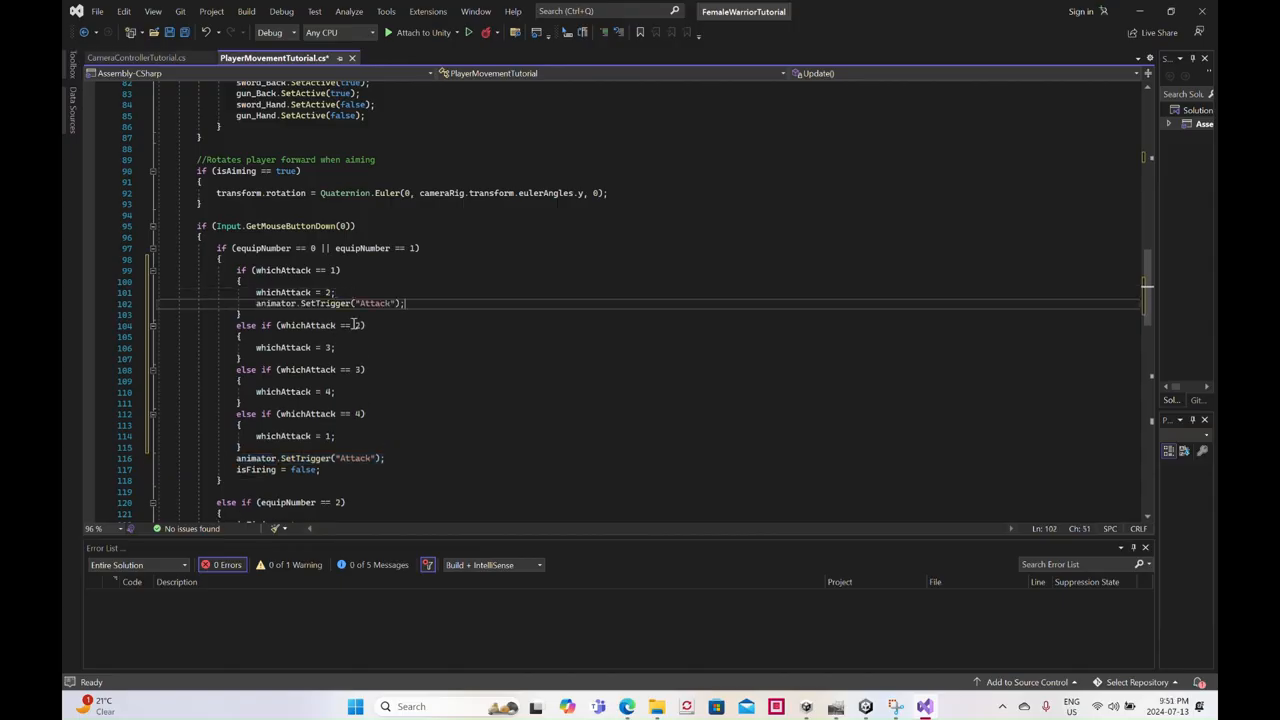
pyautogui.moveTo(386, 457); pyautogui.dragTo(251, 452)
pyautogui.hotkey('ctrl', 'c')
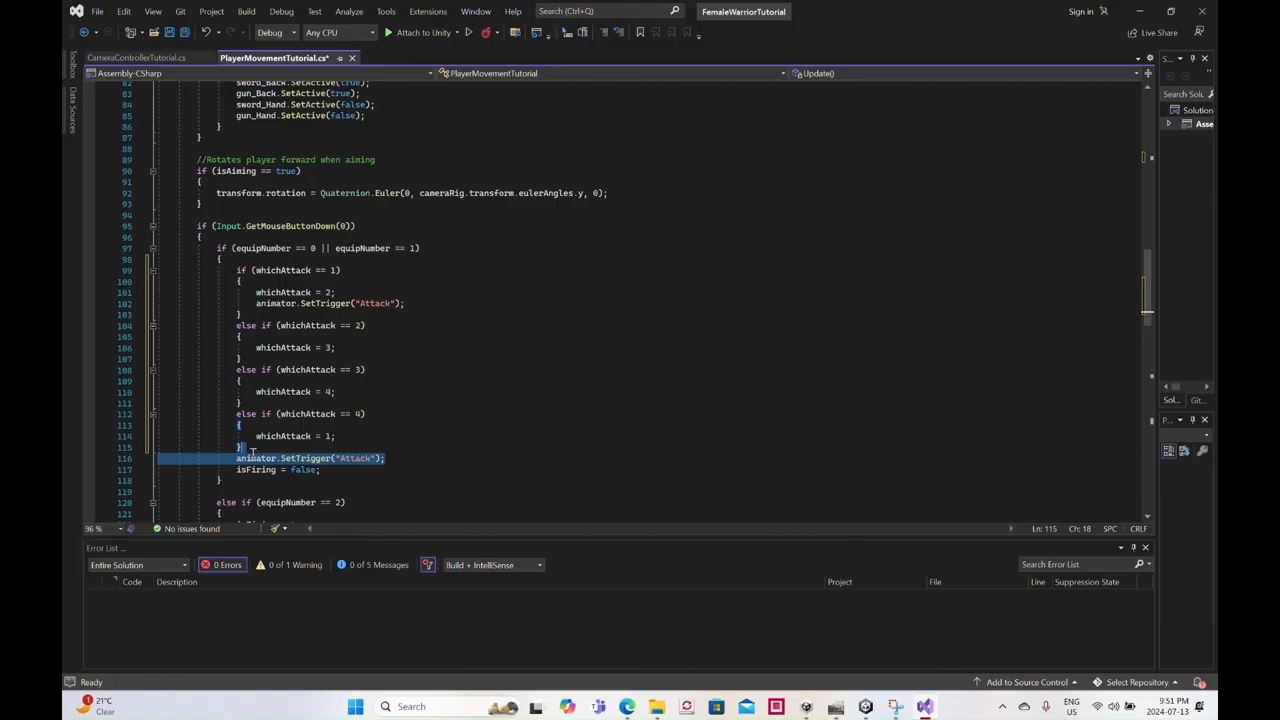
pyautogui.press('Delete')
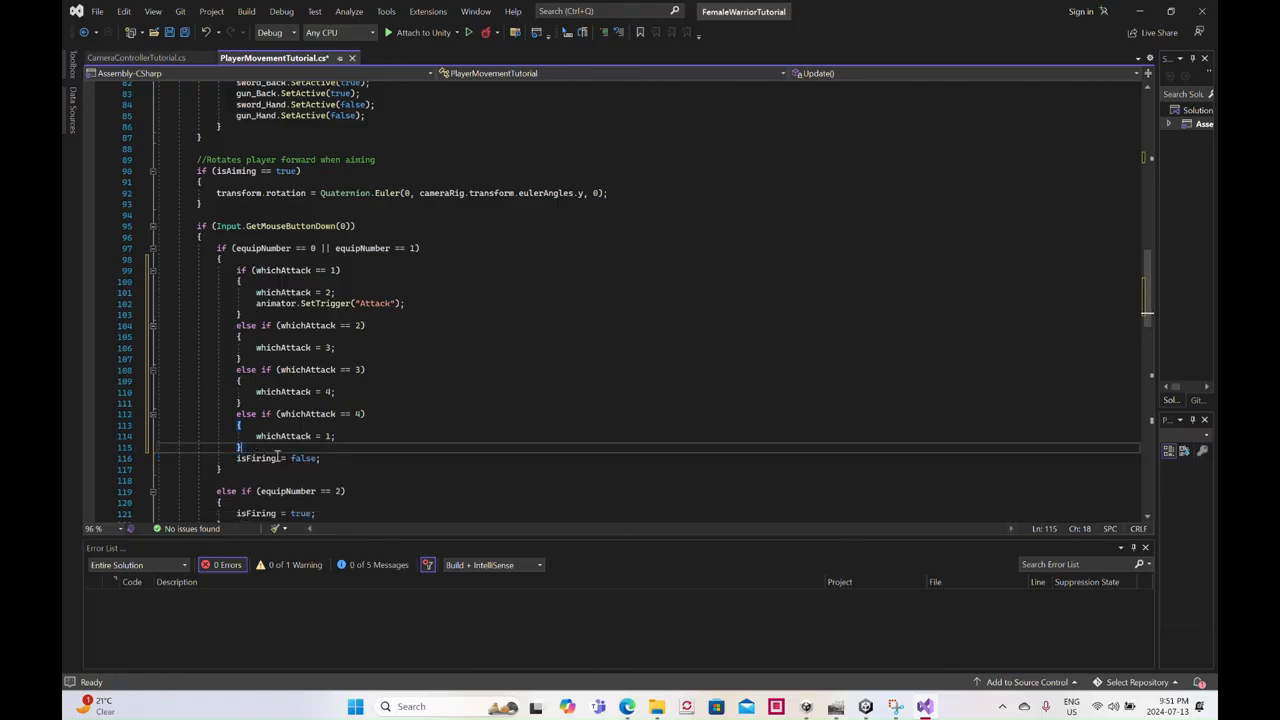
# - Paste animator.SetTrigger("Attack"); after the assignments in the whichAttack == 2 and 3 branches, and directly below the whichAttack == 4 condition
pyautogui.click(340, 346)
pyautogui.press('Return')
pyautogui.hotkey('ctrl', 'v')
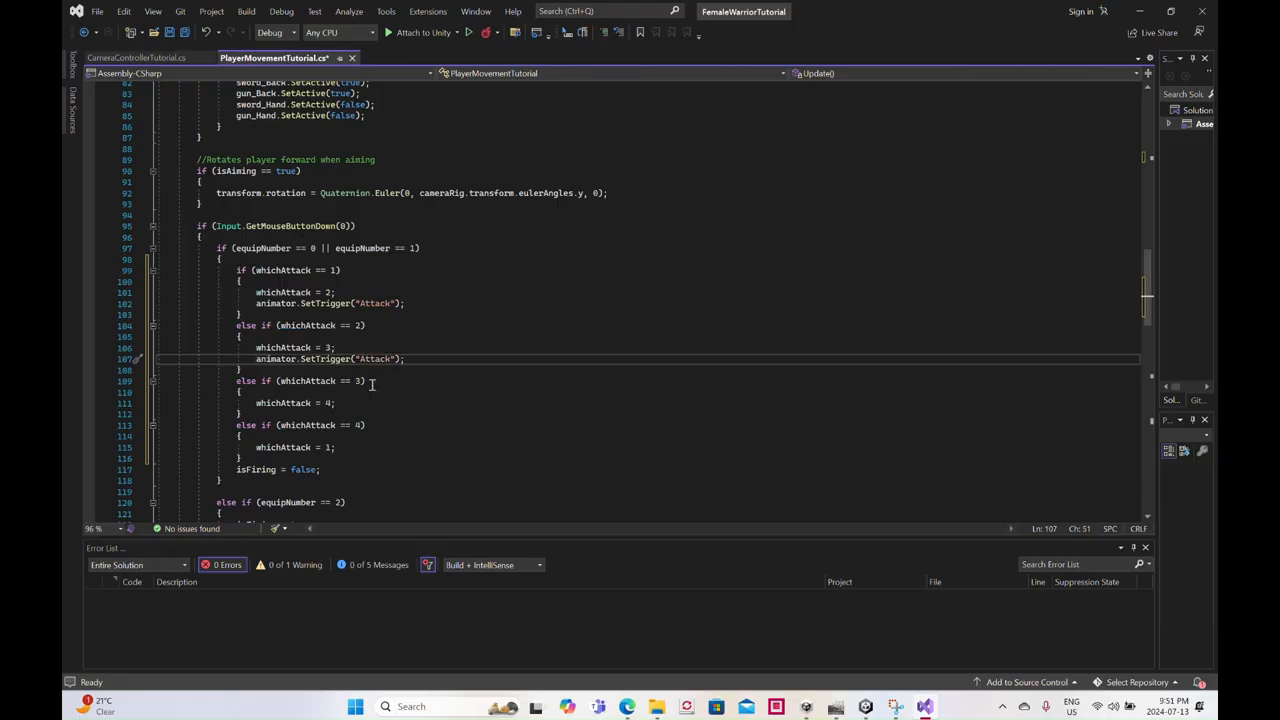
pyautogui.click(340, 402)
pyautogui.press('Return')
pyautogui.hotkey('ctrl', 'v')
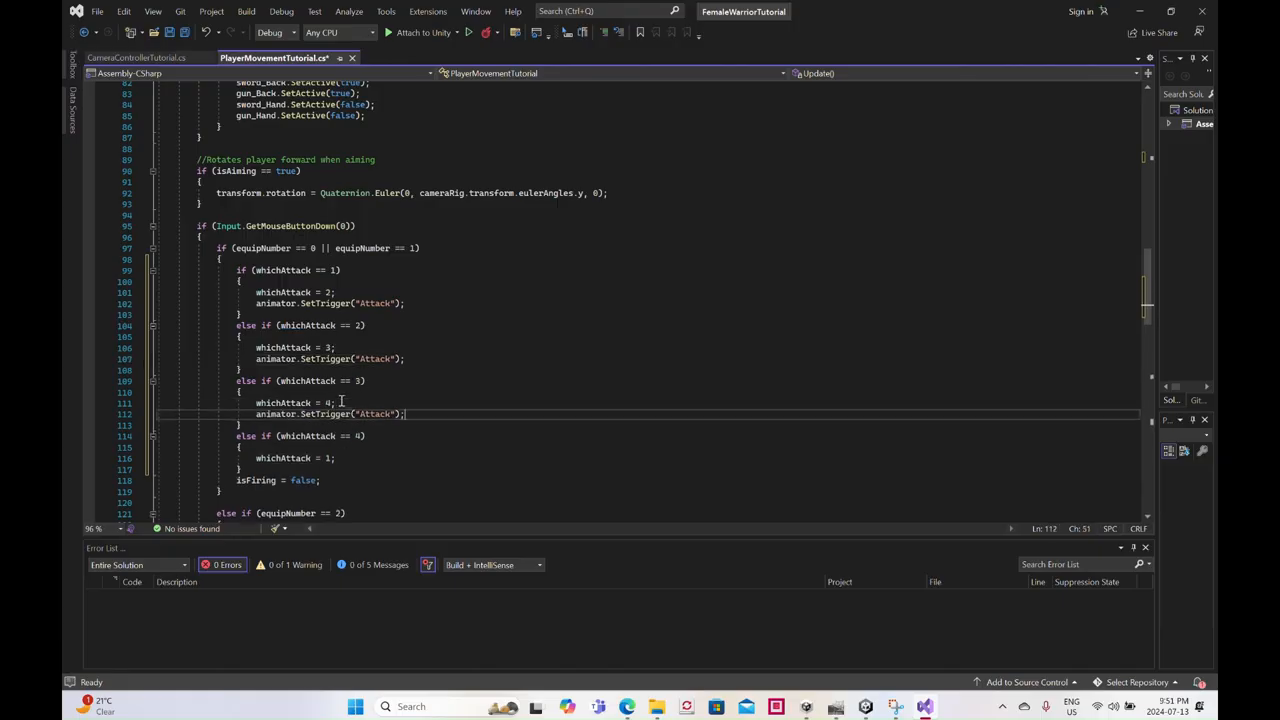
pyautogui.click(367, 435)
pyautogui.press('Return')
pyautogui.hotkey('ctrl', 'v')
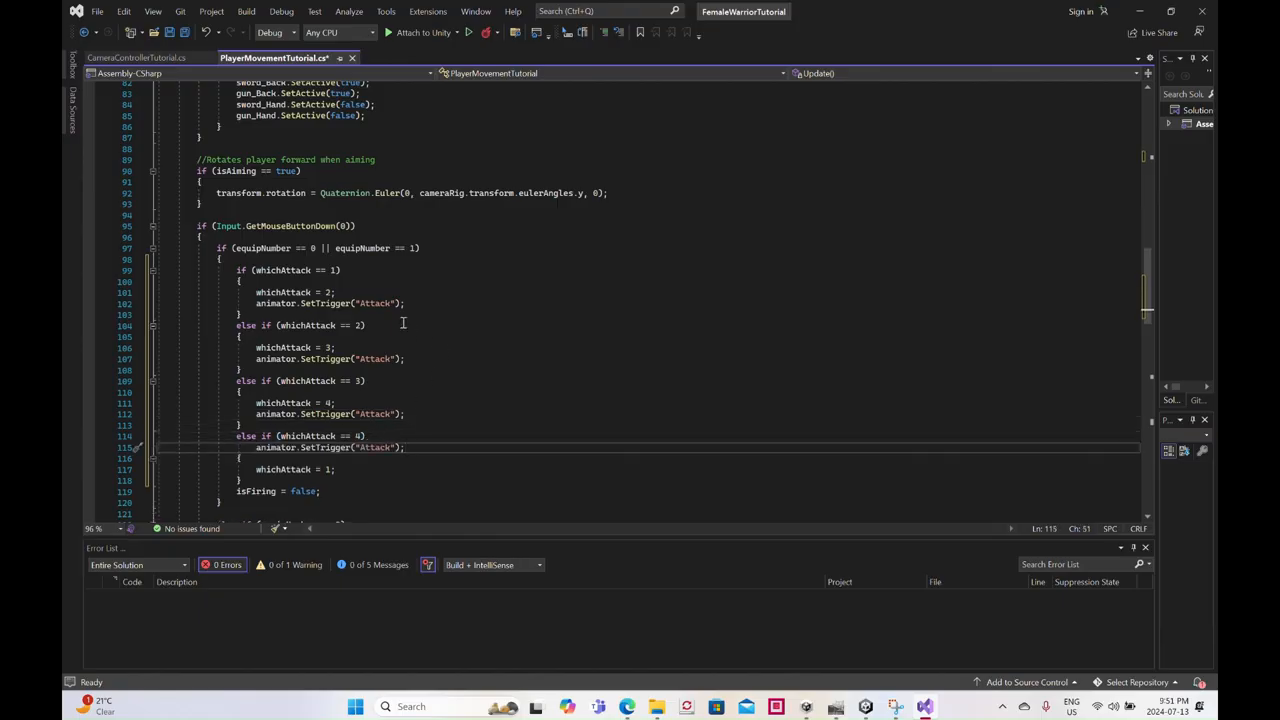
# - Undo the misplaced paste below the whichAttack == 4 condition and paste animator.SetTrigger("Attack"); after whichAttack = 1; instead
pyautogui.hotkey('ctrl', 'z')
pyautogui.click(345, 470)
pyautogui.press('Return')
pyautogui.hotkey('ctrl', 'v')
# - Number the SetTrigger strings in the four whichAttack branches Attack1, Attack2, Attack3 and Attack4, and save the script
pyautogui.click(389, 303)
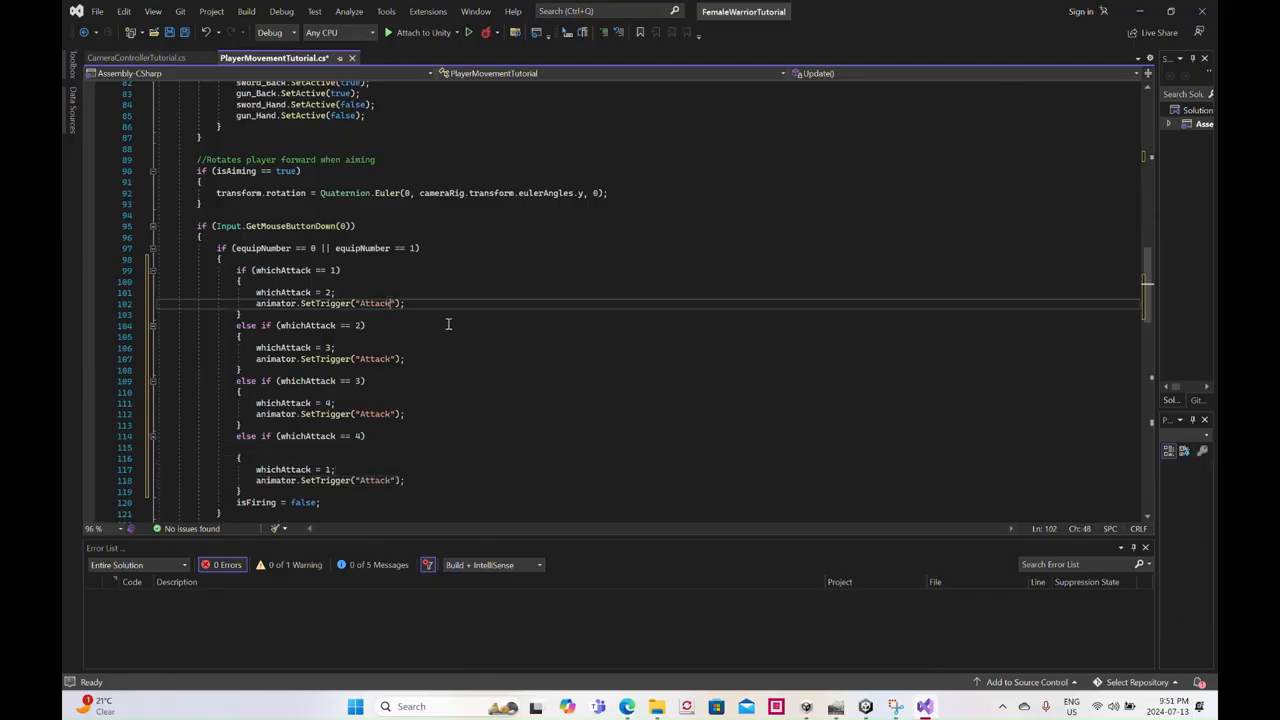
pyautogui.click(389, 359)
pyautogui.write('2')
pyautogui.click(390, 415)
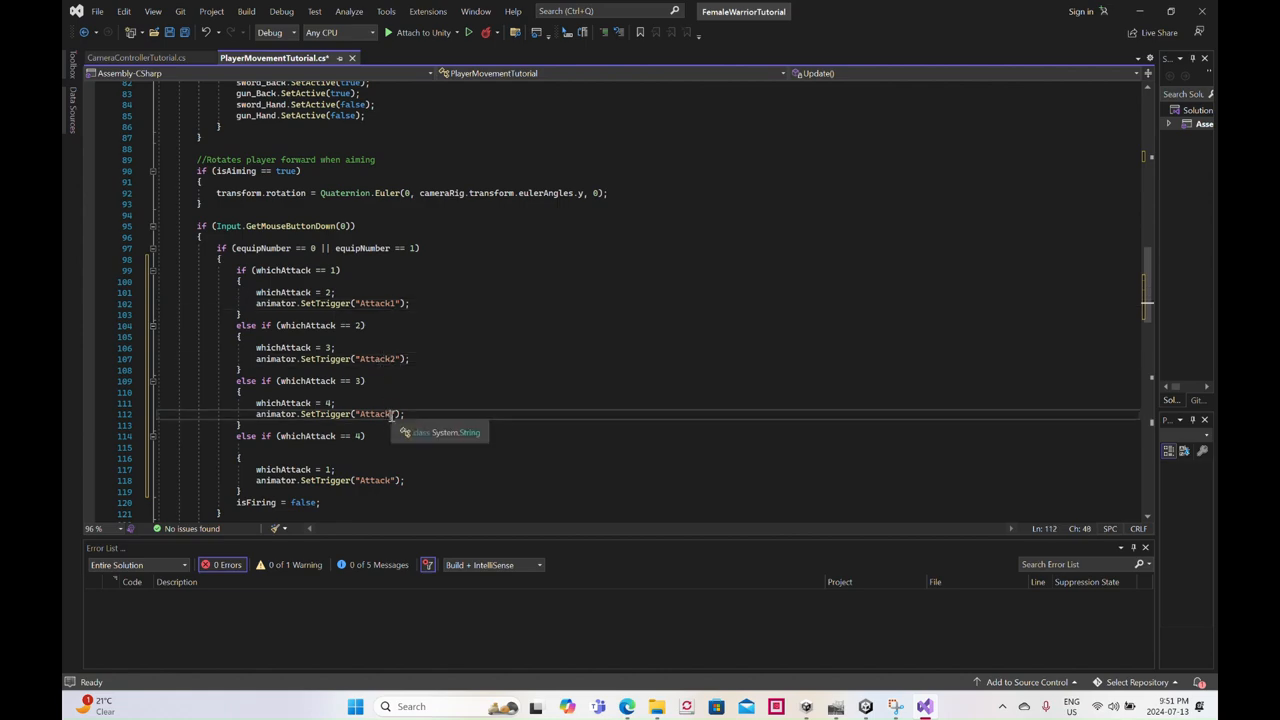
pyautogui.write('3')
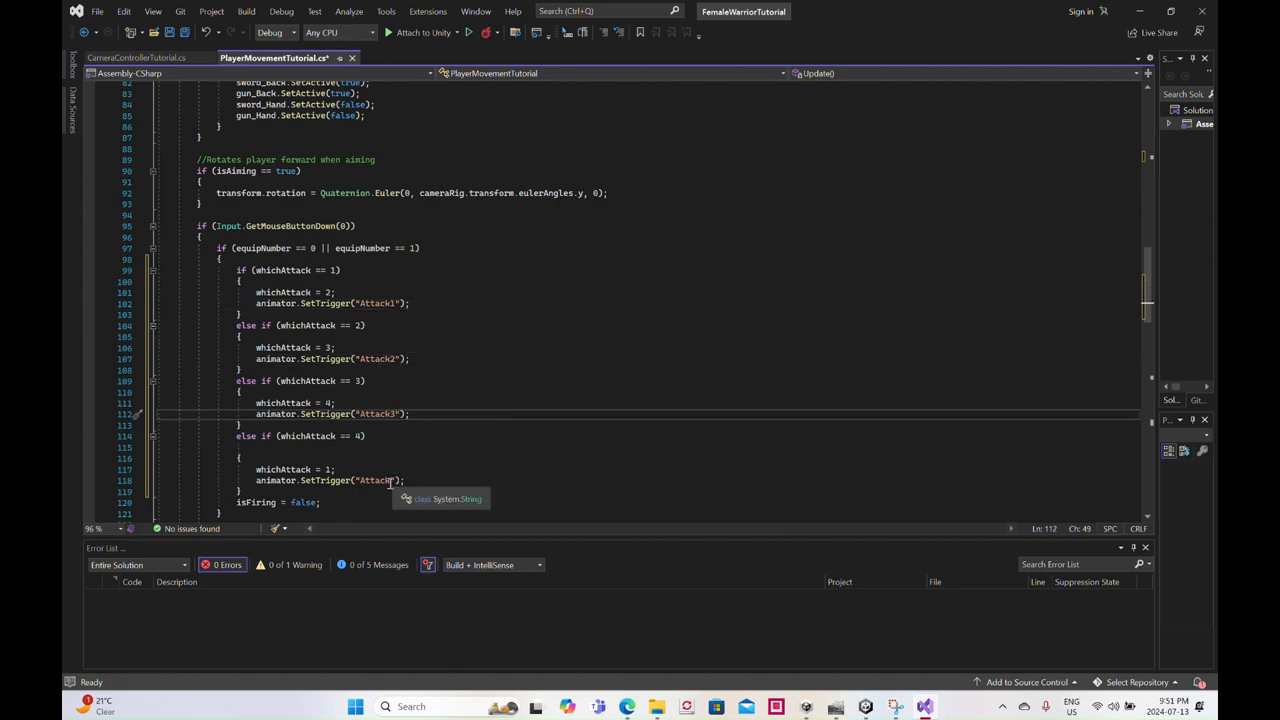
pyautogui.click(391, 481)
pyautogui.write('4')
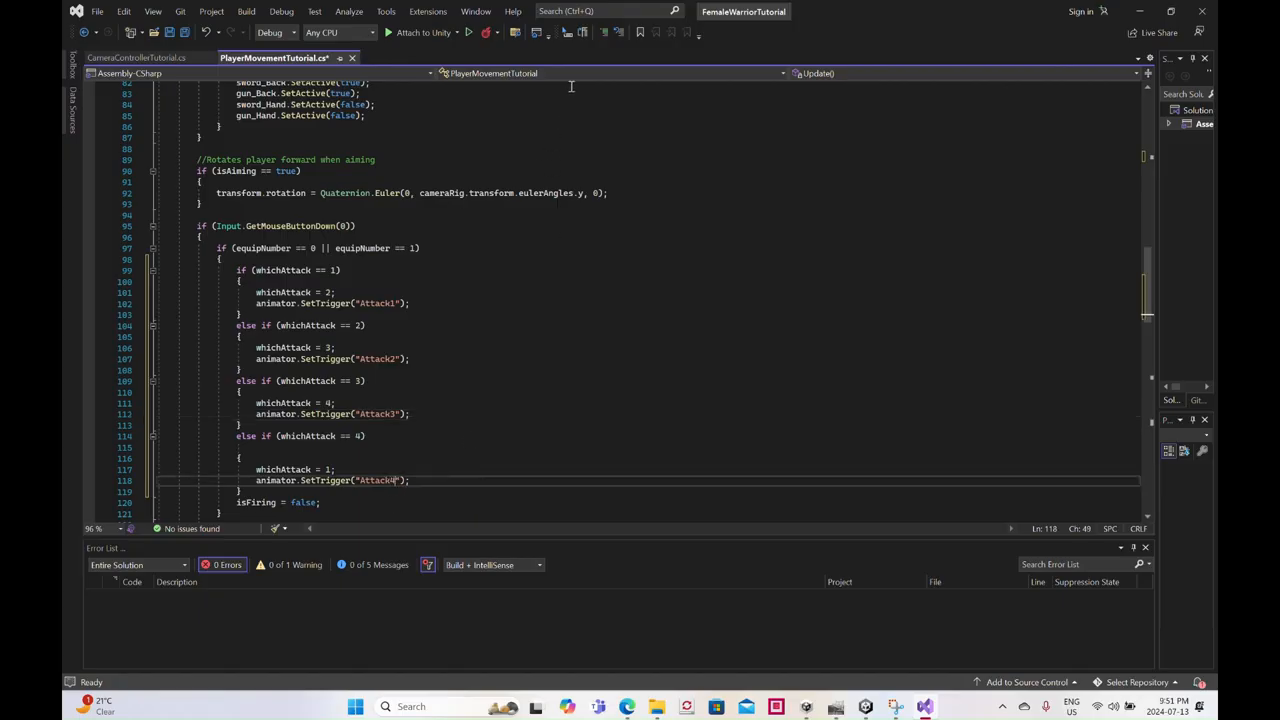
pyautogui.click(170, 33)
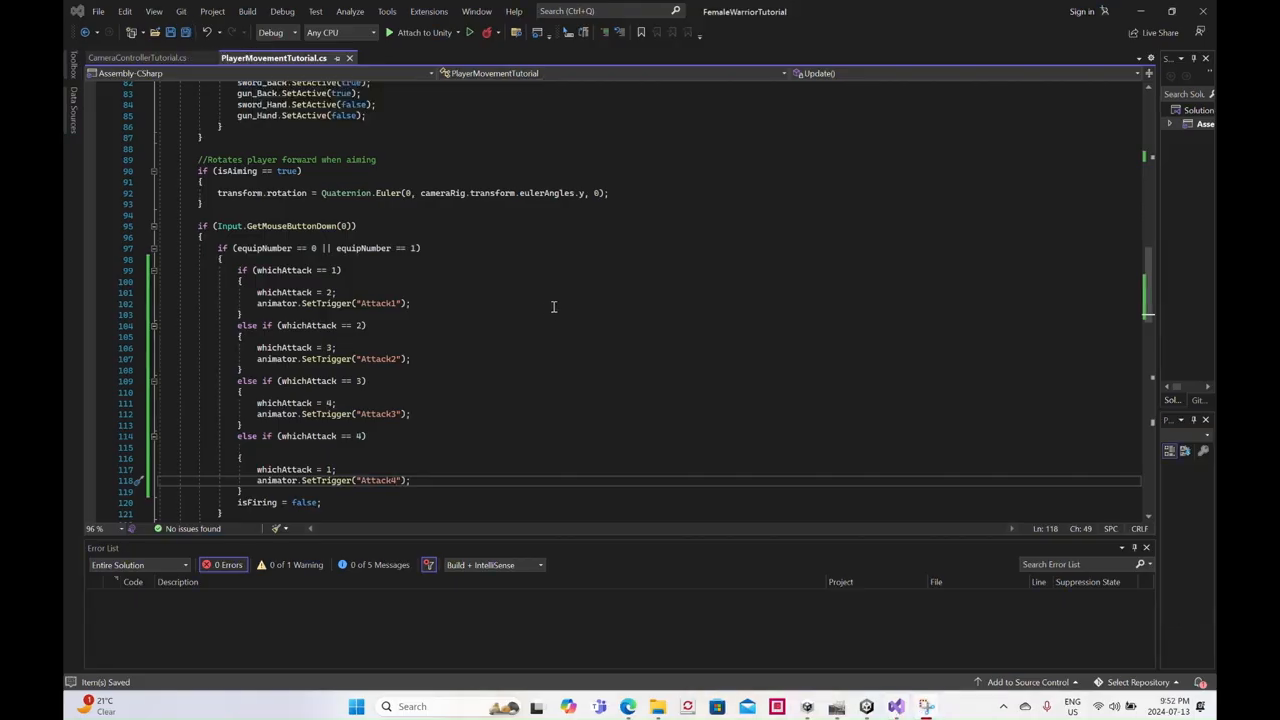
# - Switch to Unity, run the game to test the sword attacks in sequence, and stop play mode
pyautogui.click(866, 706)
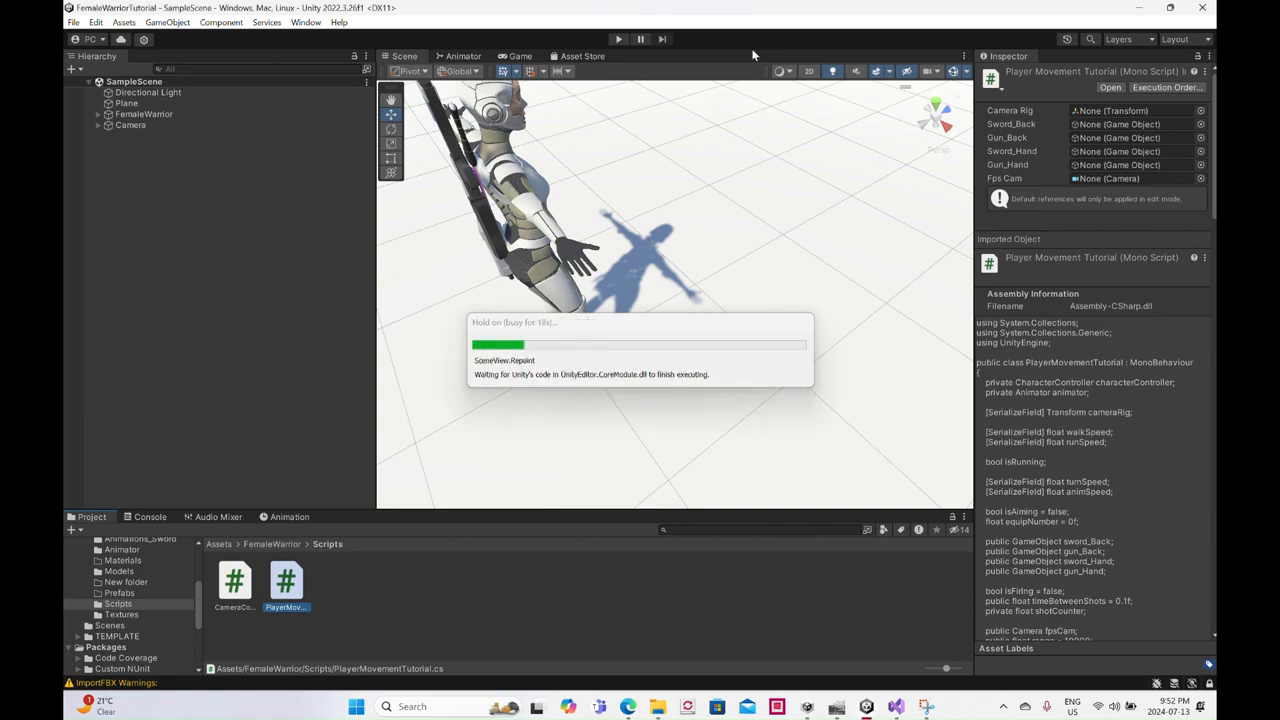
pyautogui.click(1169, 7)
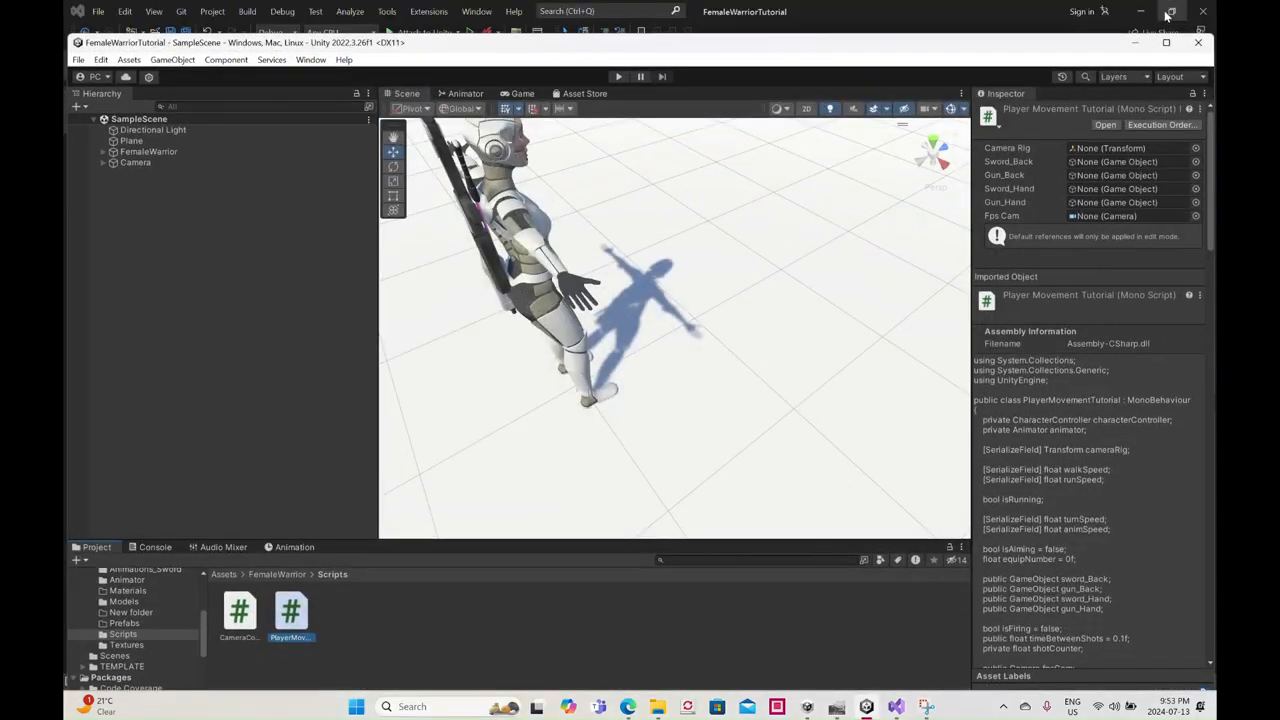
pyautogui.click(620, 77)
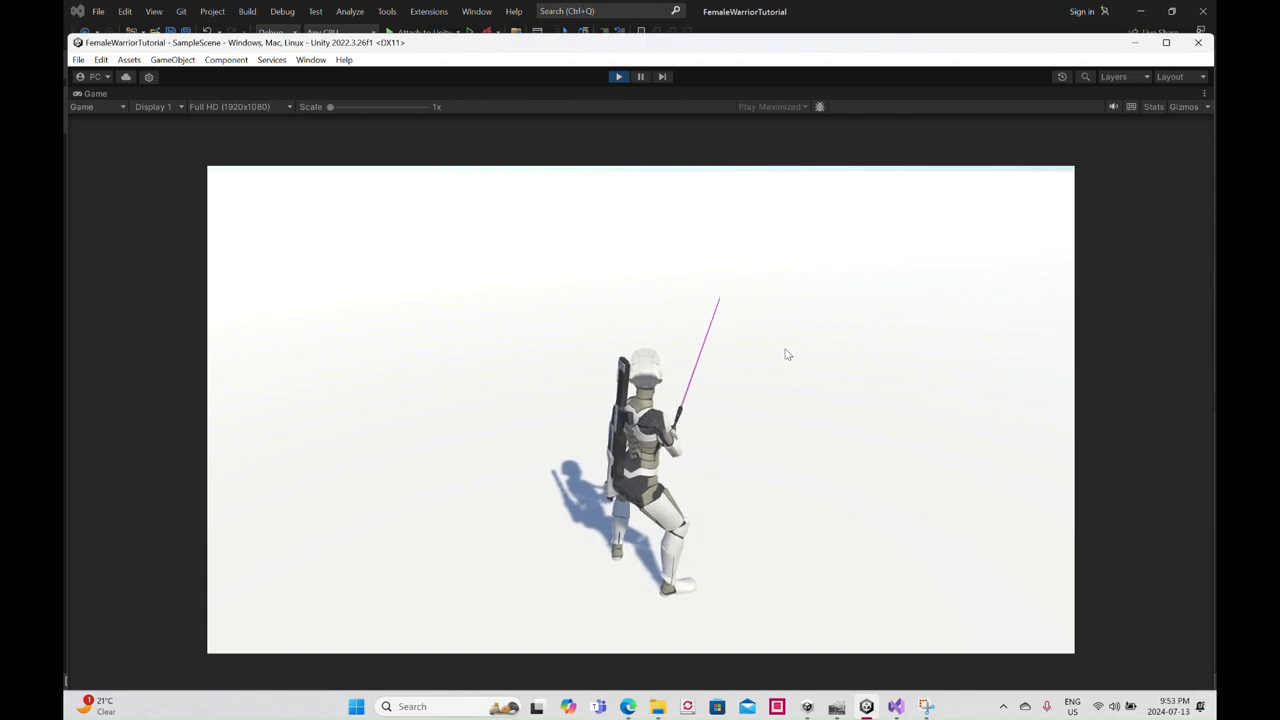
pyautogui.click(791, 354)
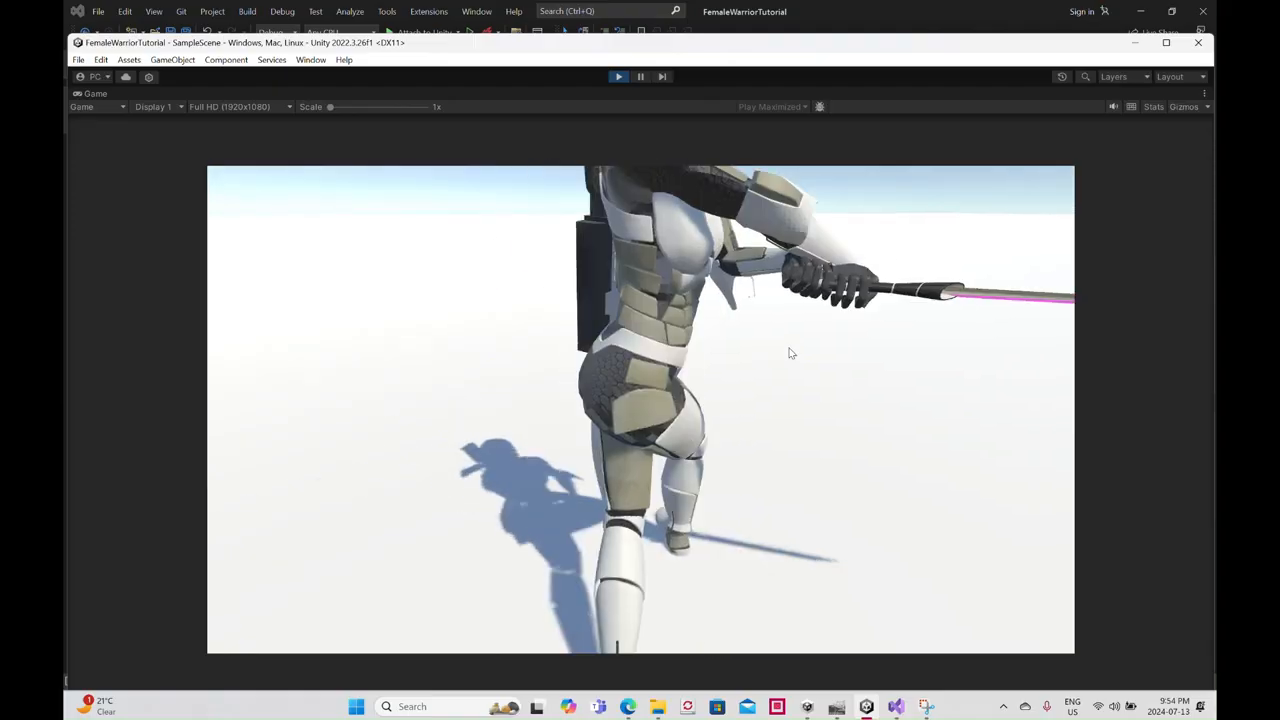
pyautogui.click(790, 353)
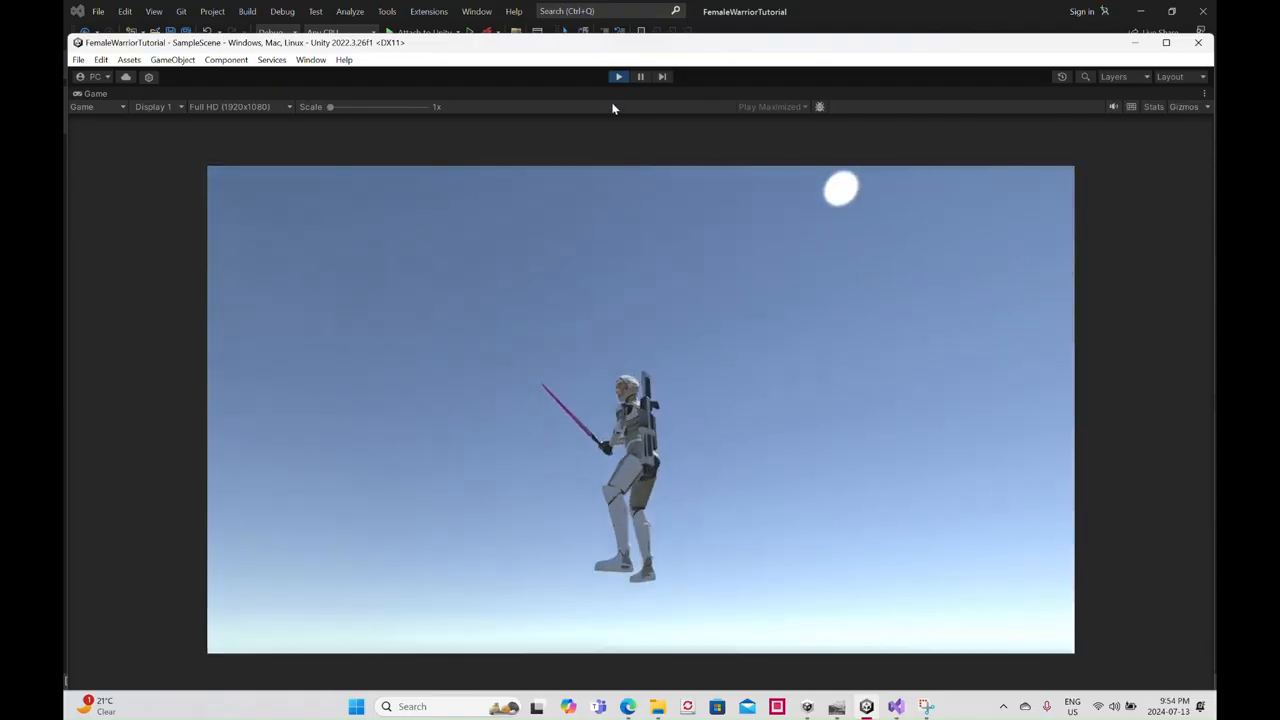
pyautogui.click(616, 78)
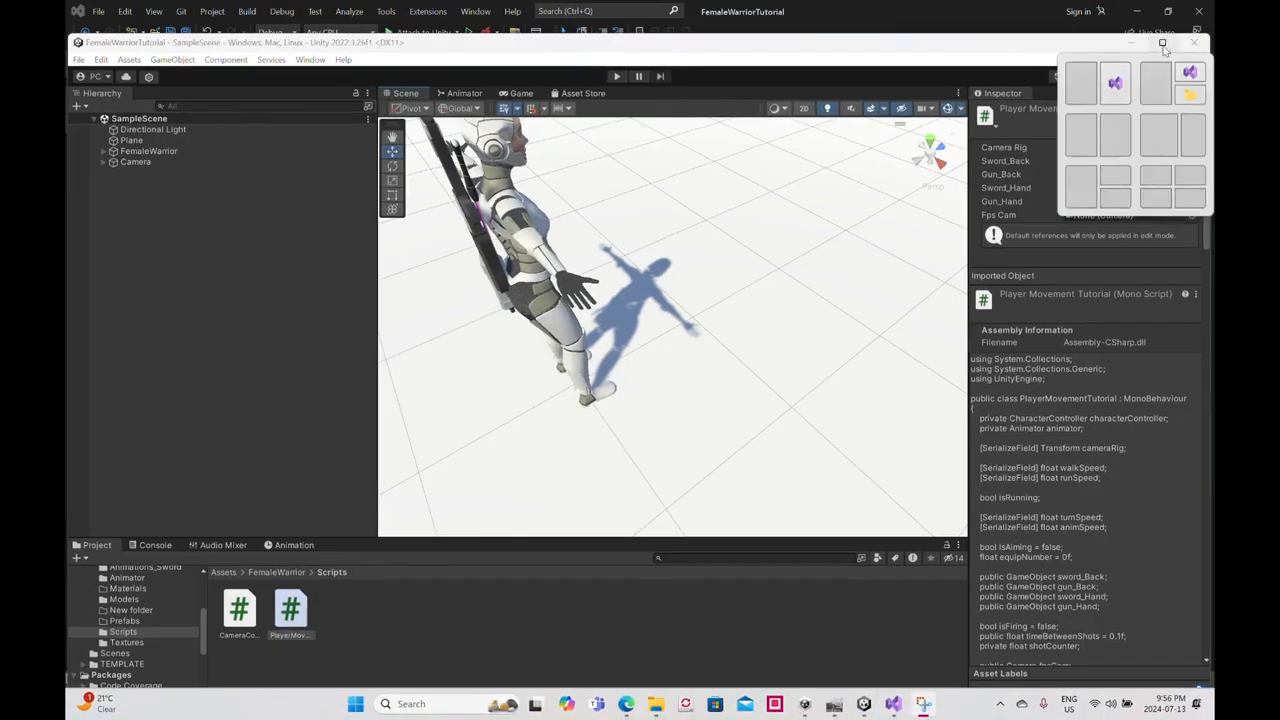
# - Maximize the Unity editor and add the AndroidGuard_DefaultPose model from Assets/Android/Models to SampleScene
pyautogui.click(1163, 45)
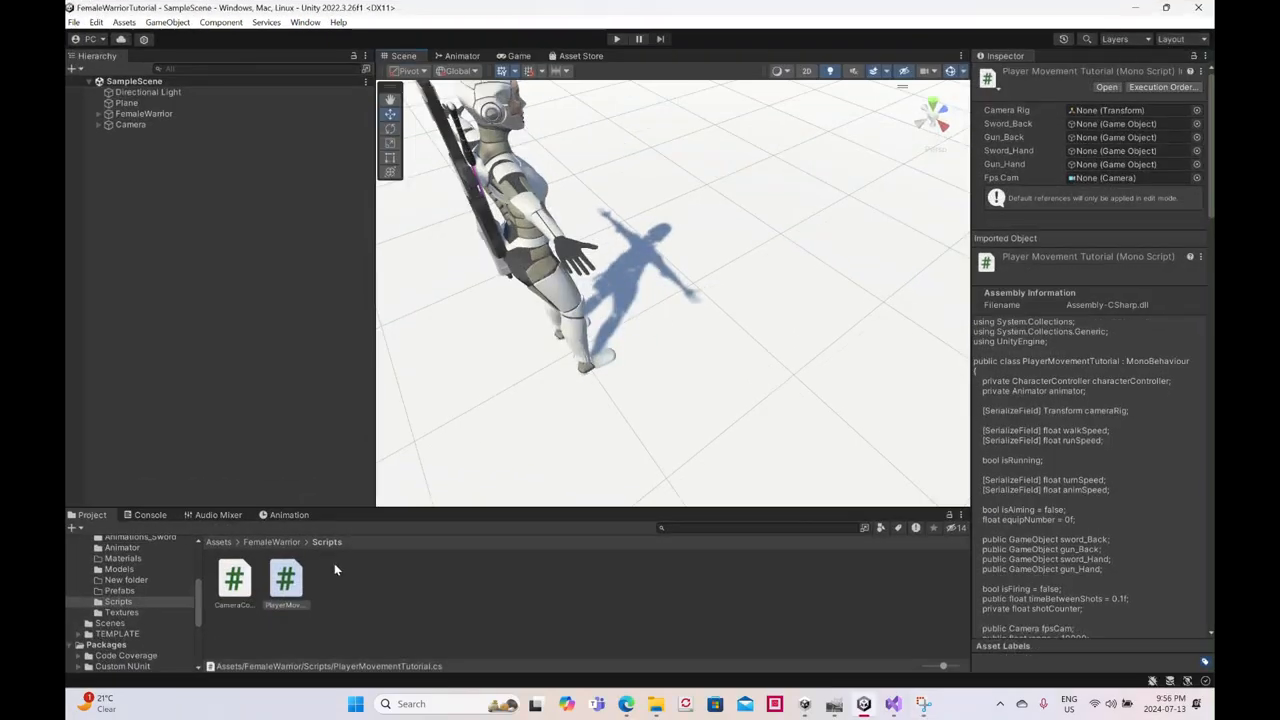
pyautogui.scroll(3, 140, 602)
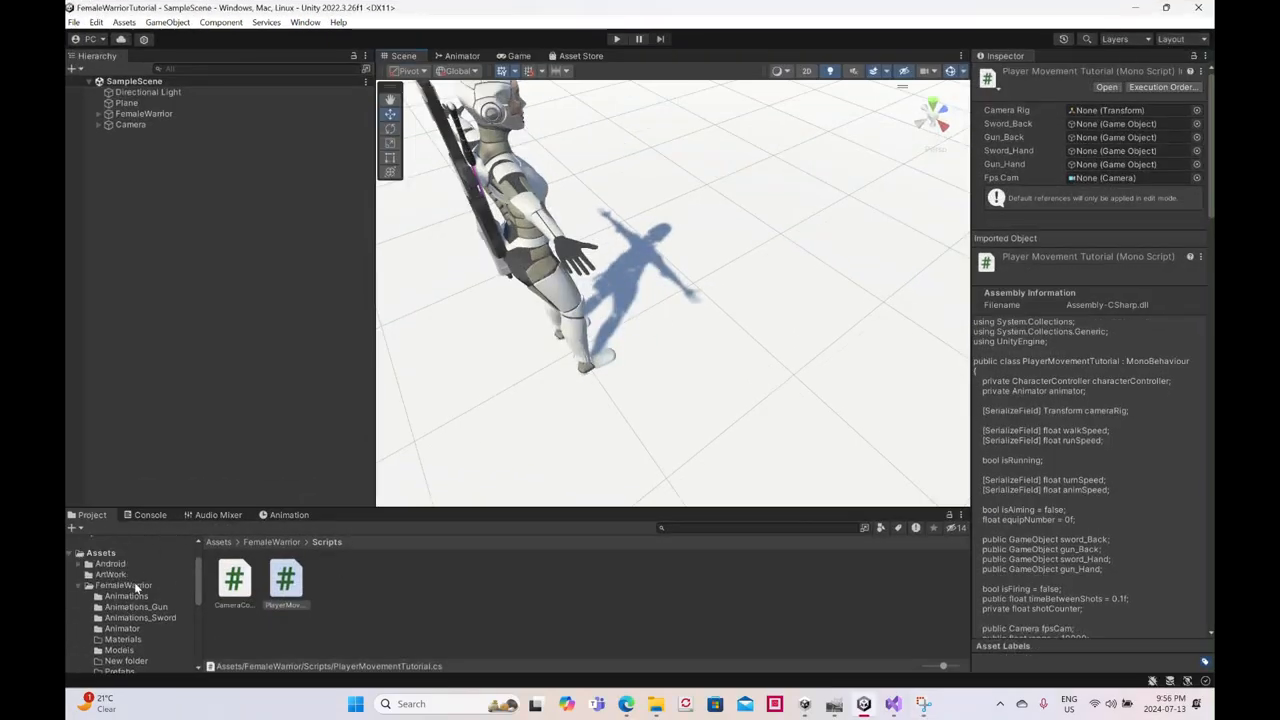
pyautogui.scroll(-1, 608, 326)
pyautogui.keyDown('alt'); pyautogui.moveTo(672, 320); pyautogui.dragTo(714, 266); pyautogui.keyUp('alt')
pyautogui.scroll(-3, 706, 277)
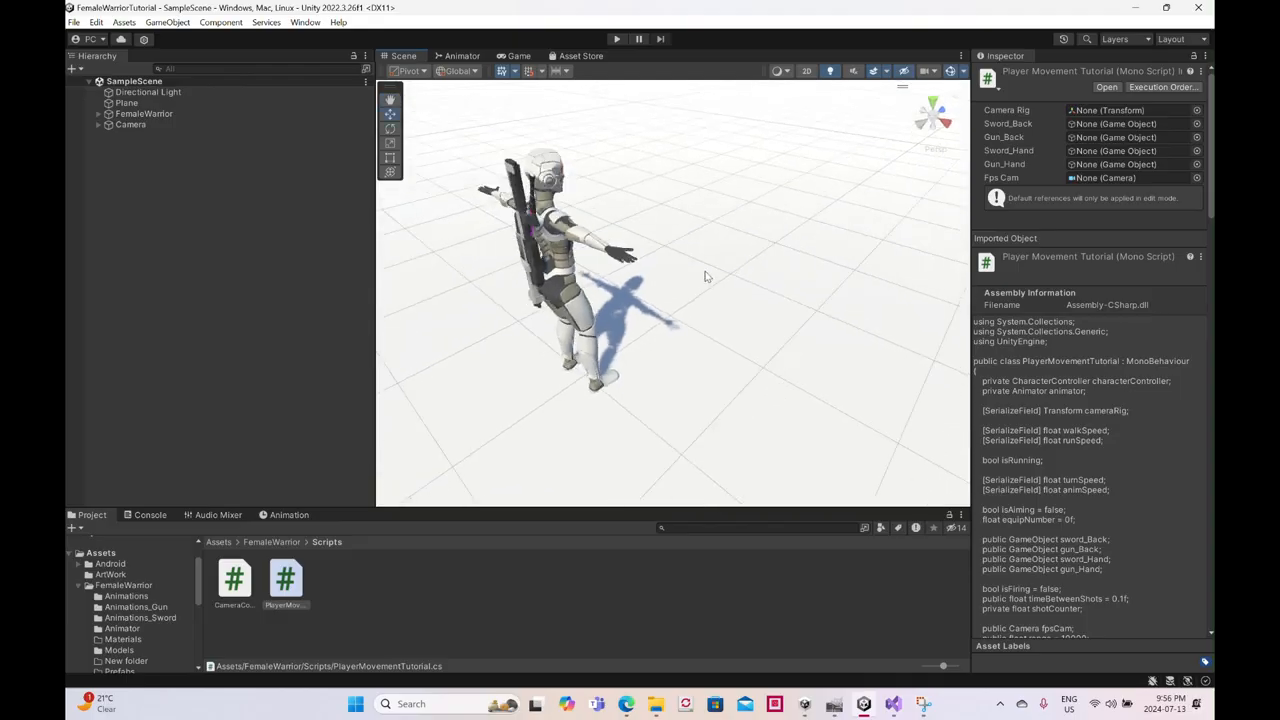
pyautogui.click(110, 564)
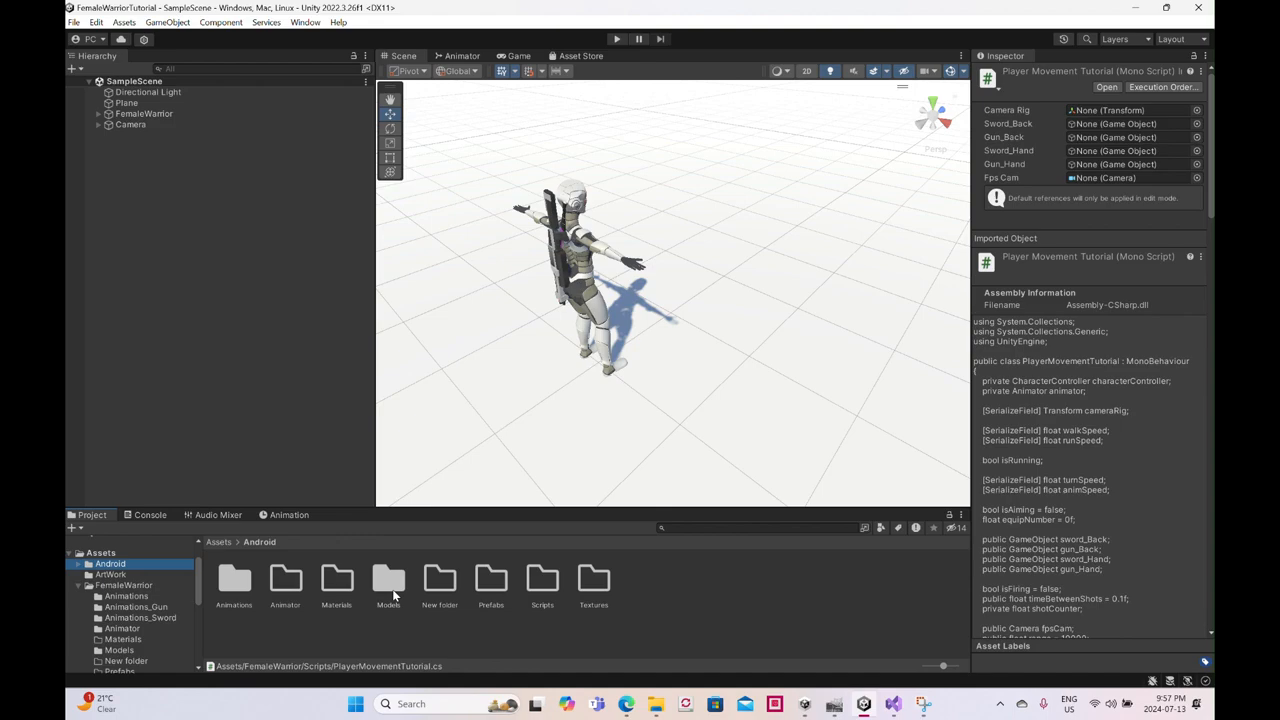
pyautogui.click(389, 582)
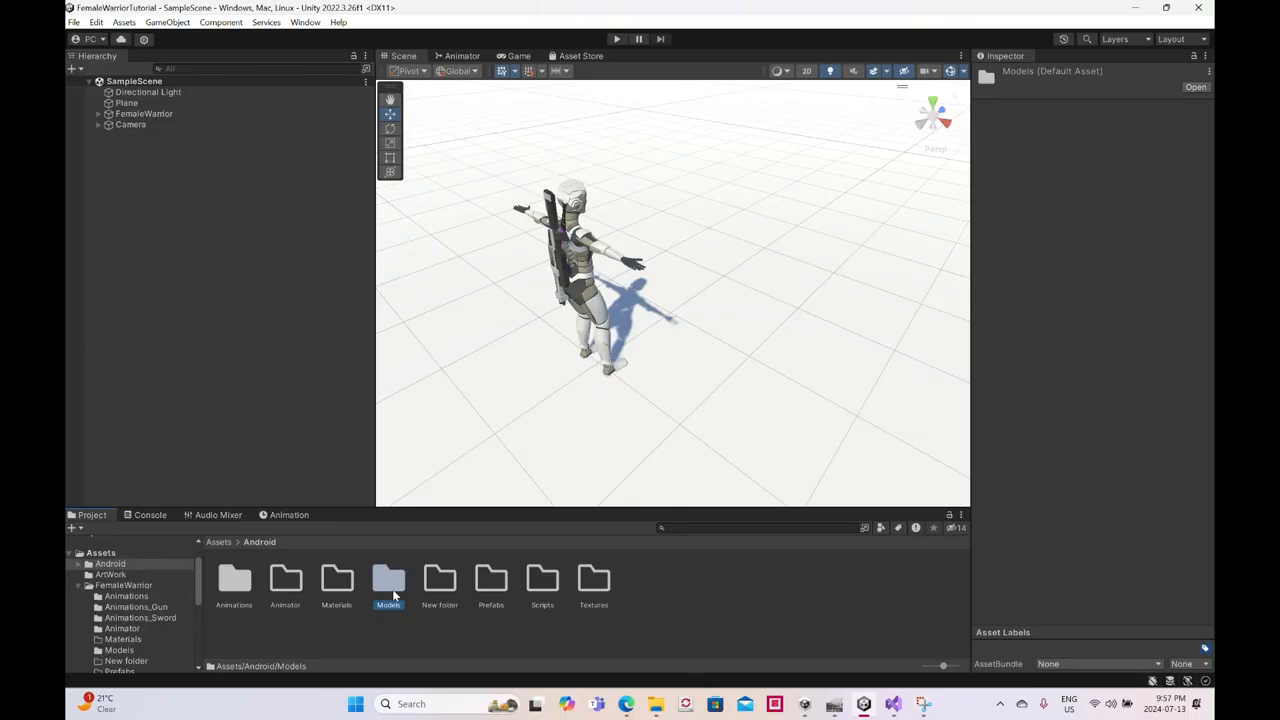
pyautogui.doubleClick(391, 589)
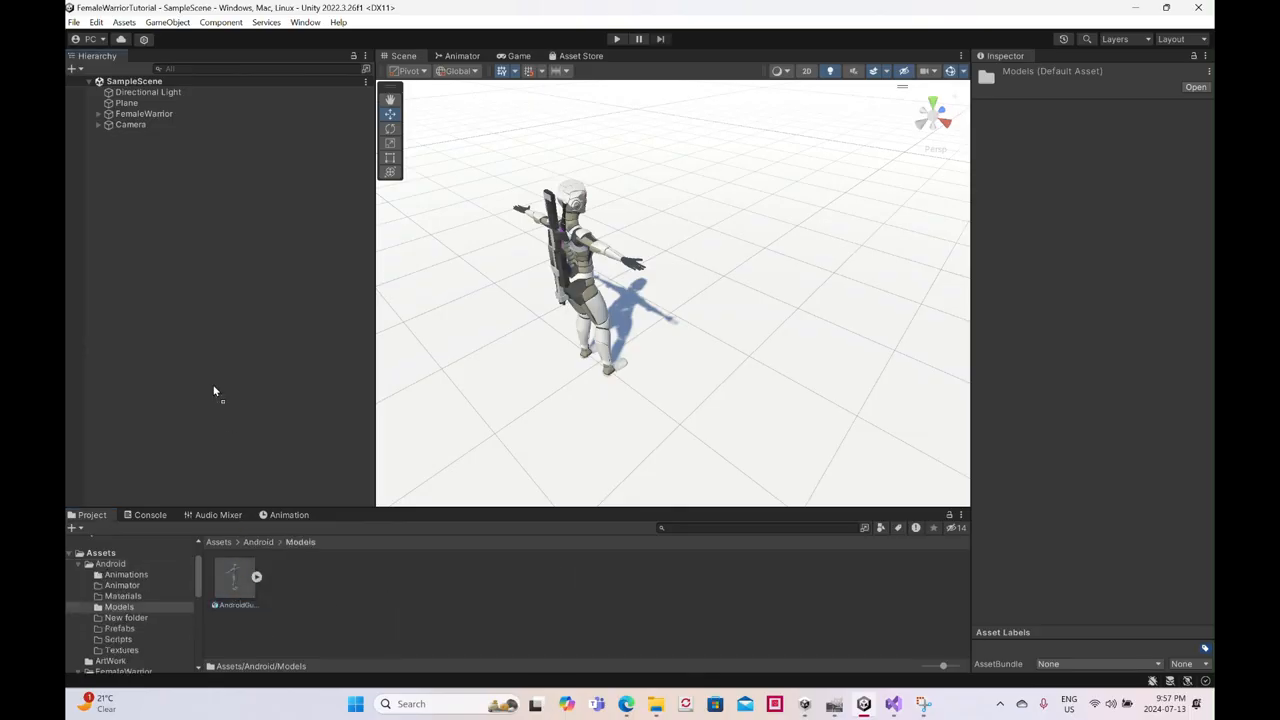
pyautogui.moveTo(222, 412); pyautogui.dragTo(201, 346)
pyautogui.scroll(-3, 696, 346)
pyautogui.keyDown('alt'); pyautogui.moveTo(726, 359); pyautogui.dragTo(496, 312); pyautogui.keyUp('alt')
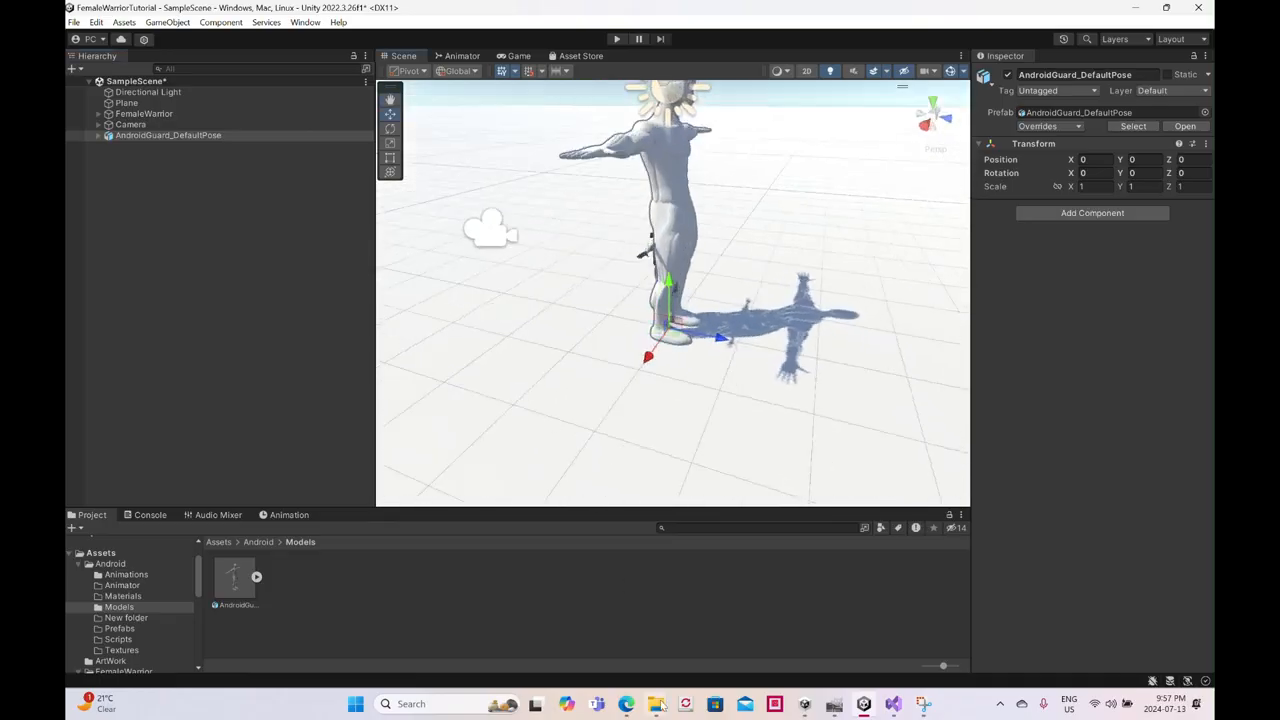
# - Switch to File Explorer and copy AndroidGuard_Color and AndroidGuard_Eyeball_Color from FemaleWarrriorProject's AndroidGuard/Textures folder
pyautogui.moveTo(657, 705)
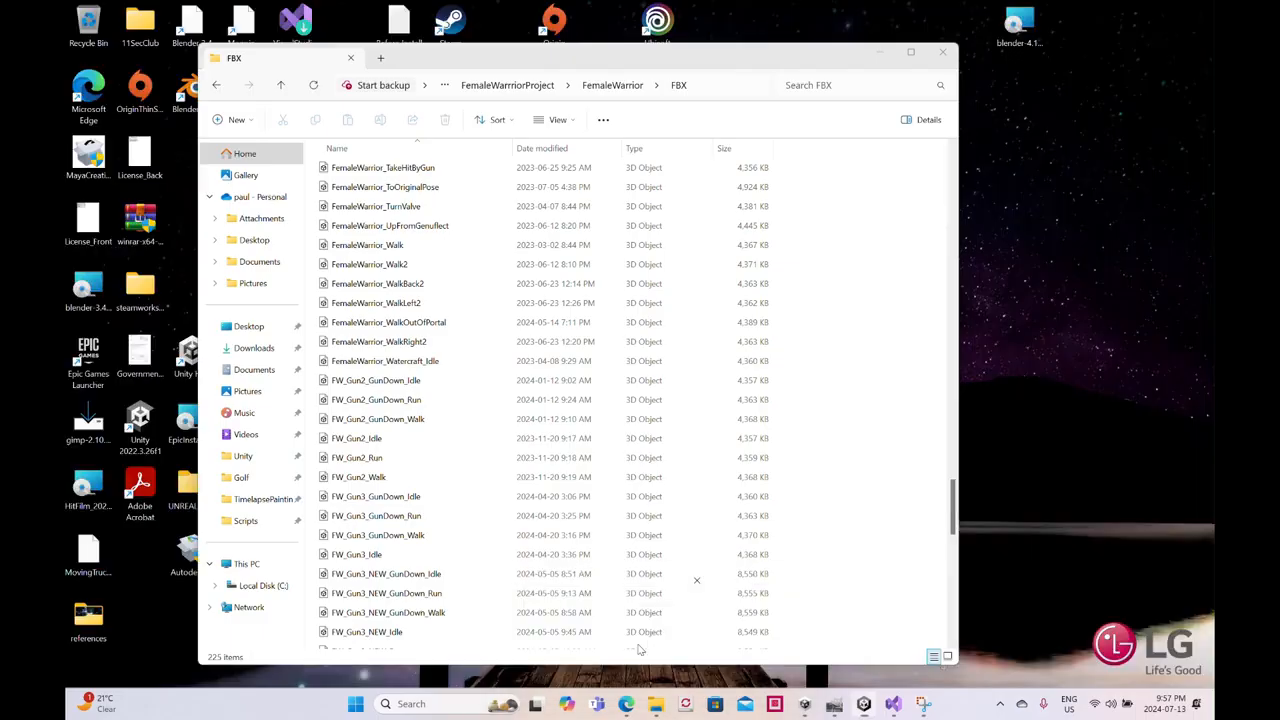
pyautogui.click(641, 650)
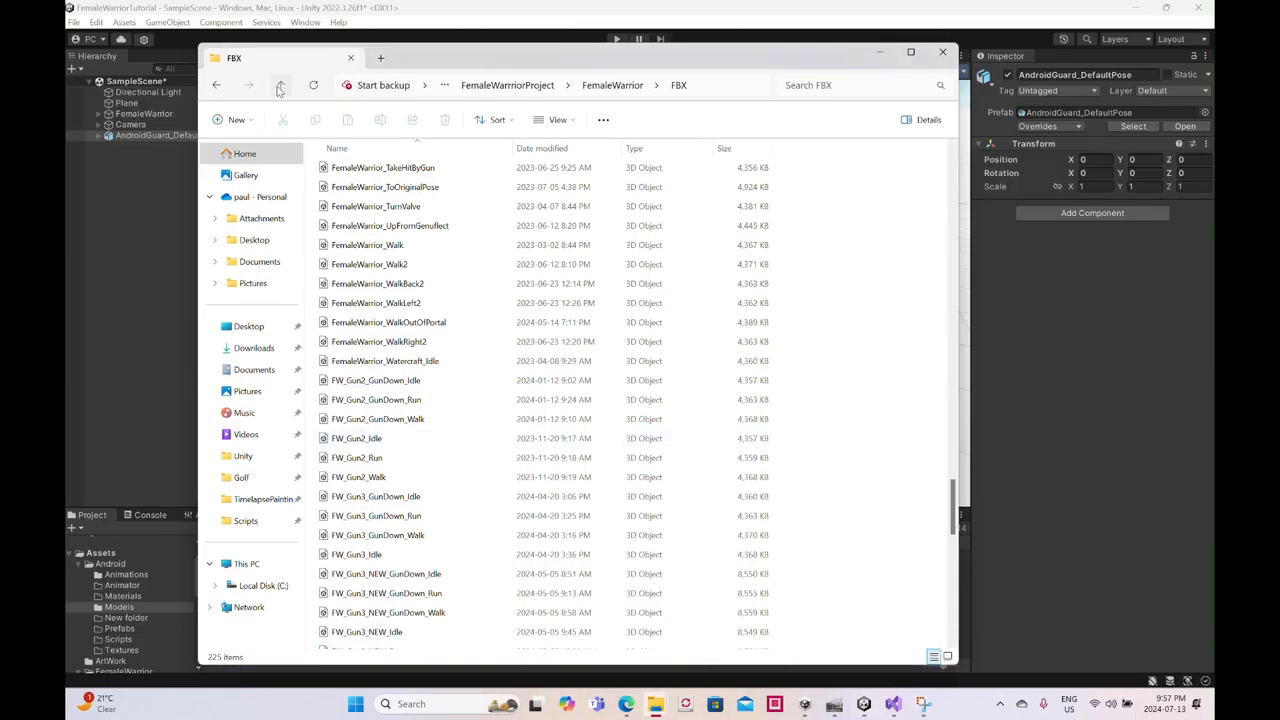
pyautogui.click(280, 86)
pyautogui.click(280, 86)
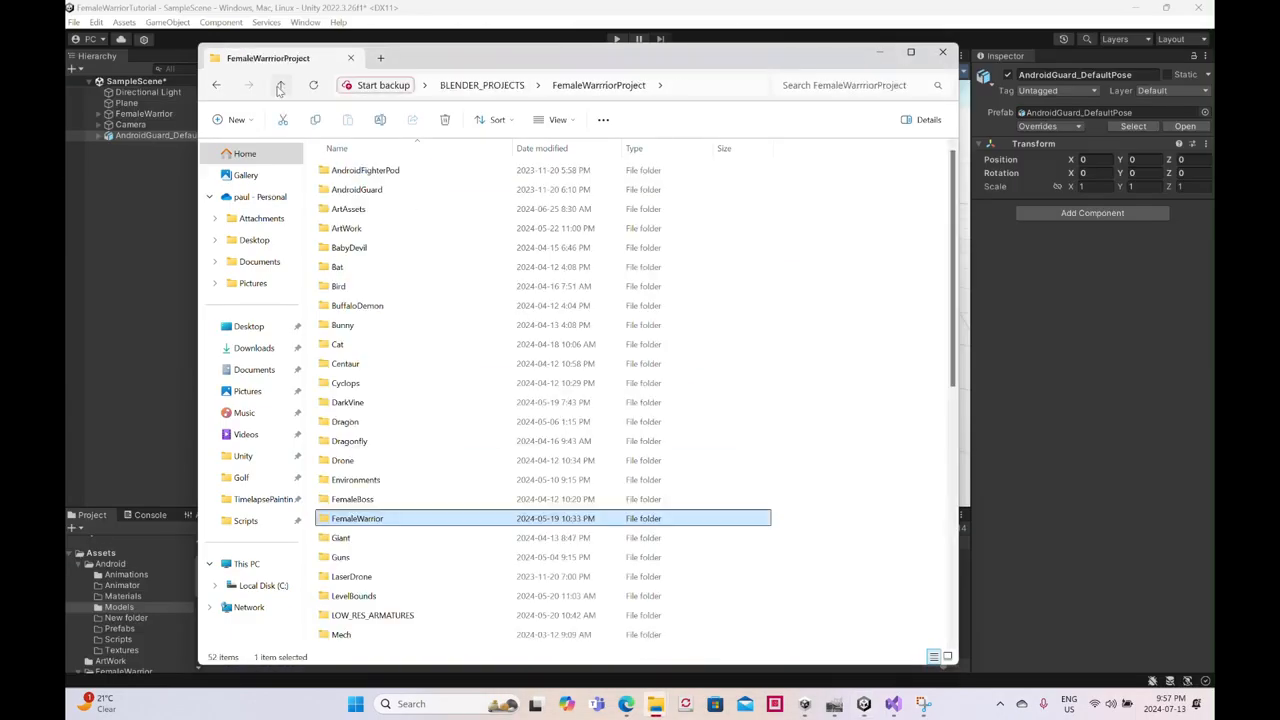
pyautogui.click(348, 209)
pyautogui.doubleClick(356, 189)
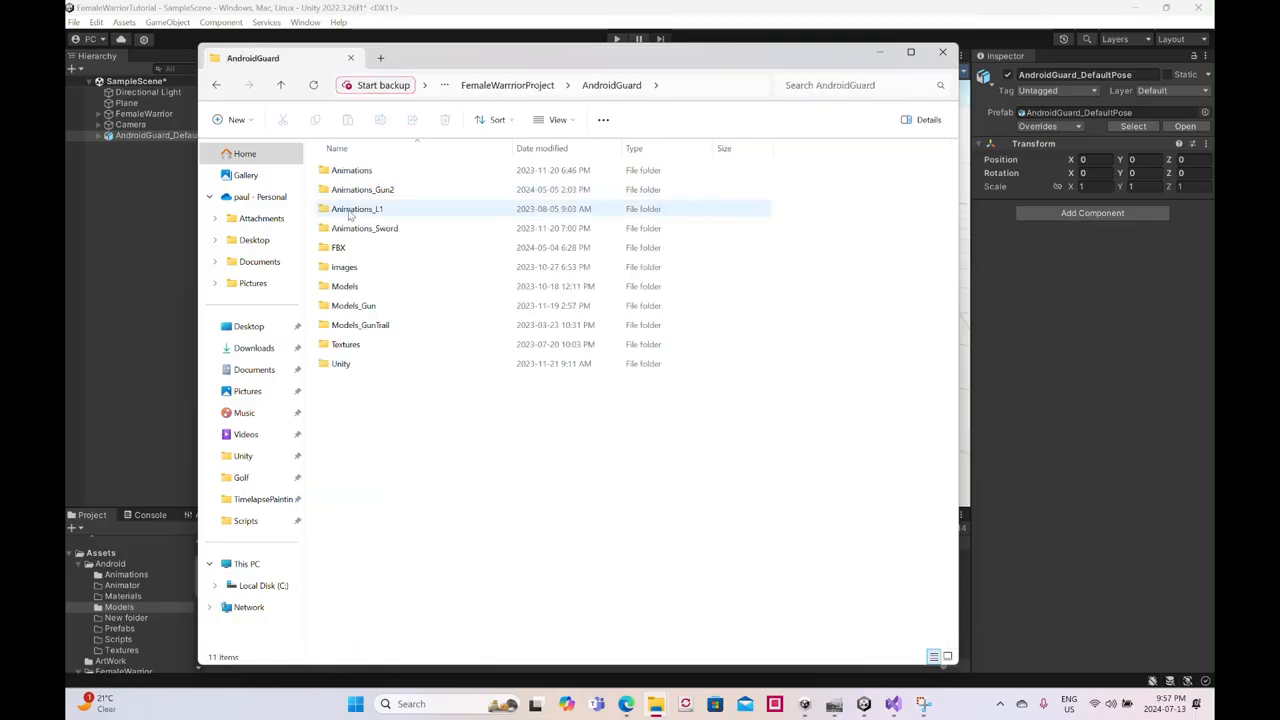
pyautogui.click(350, 346)
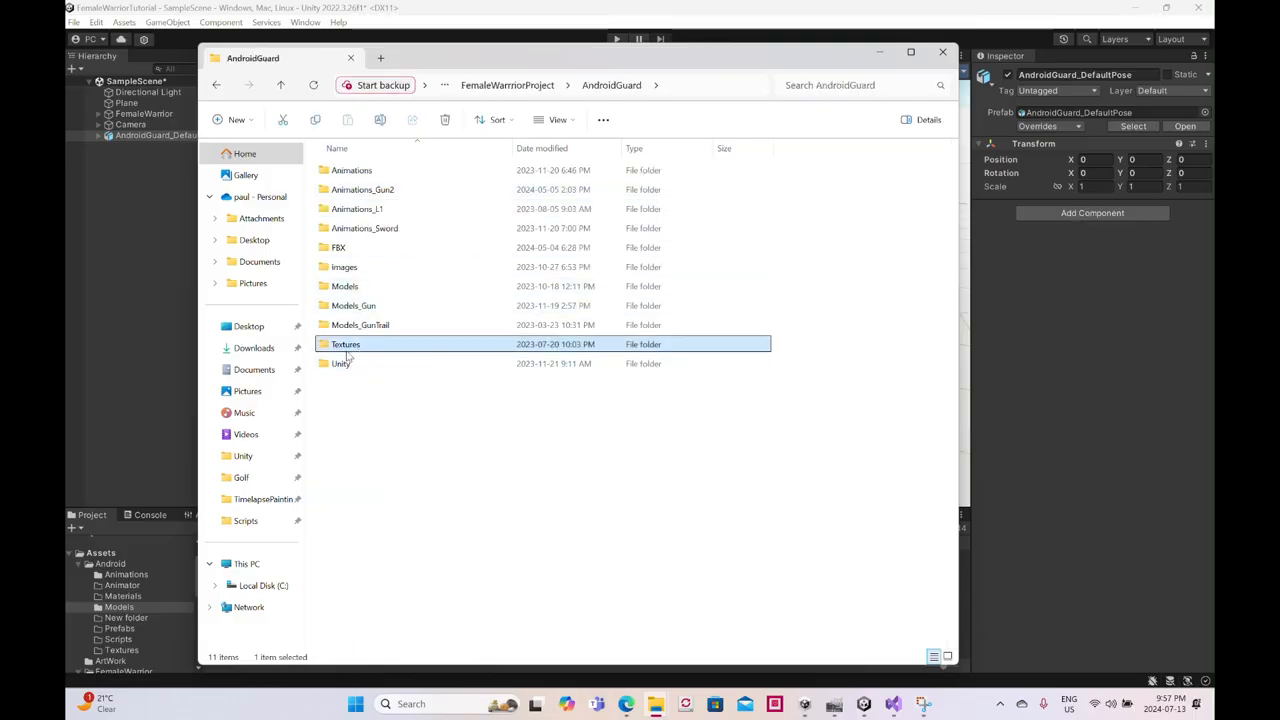
pyautogui.doubleClick(345, 348)
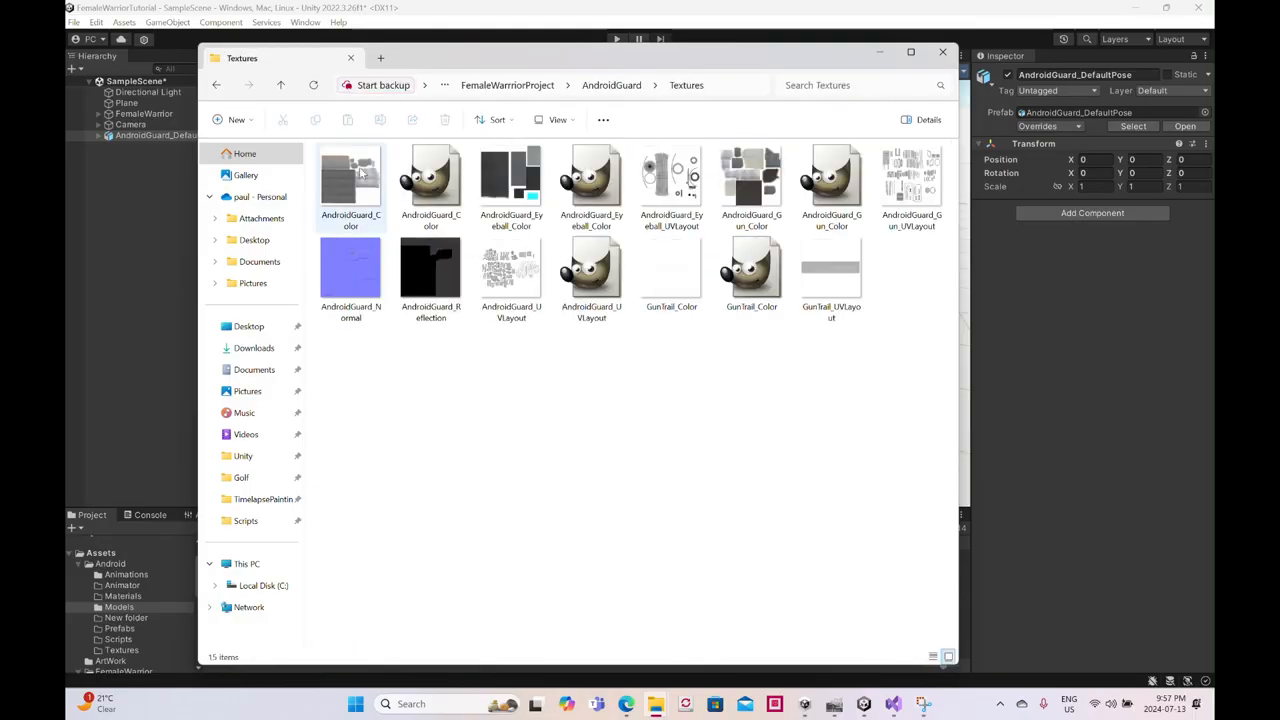
pyautogui.click(362, 174)
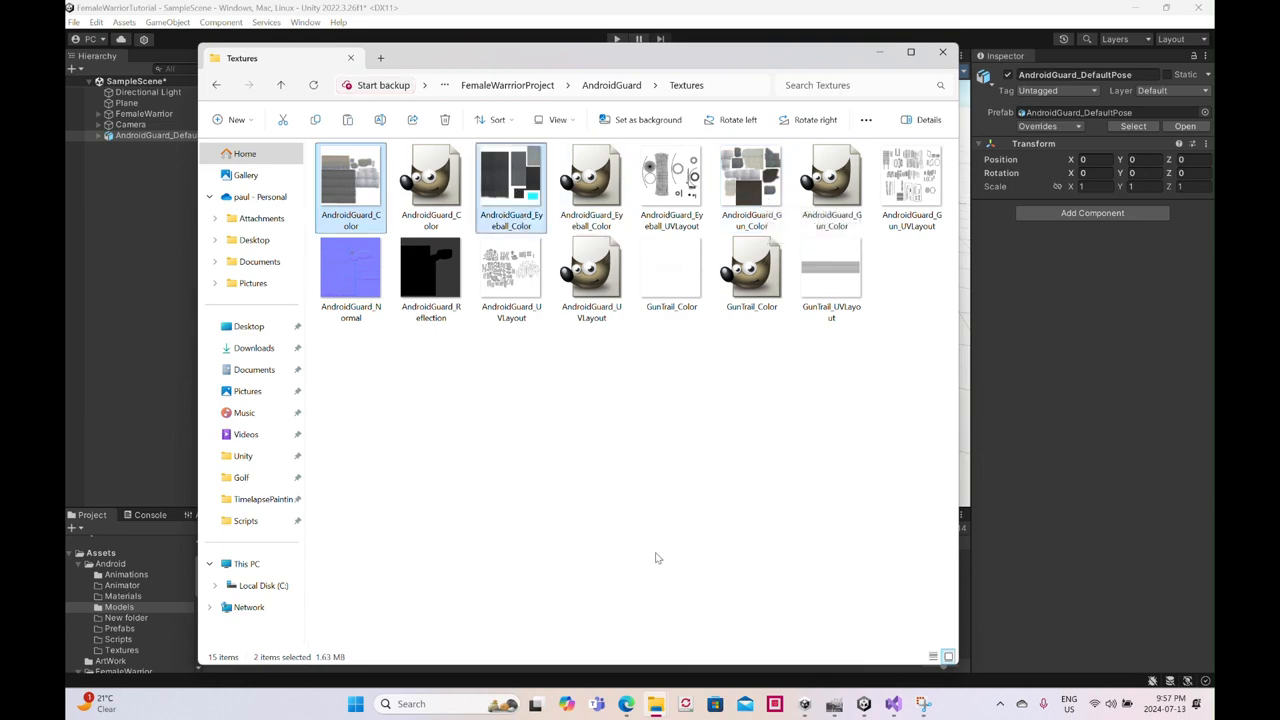
# - Bring up the other File Explorer window and open Assets/AndroidGuard/Textures in the FemaleWarrior Unity project
pyautogui.moveTo(655, 703)
pyautogui.click(749, 664)
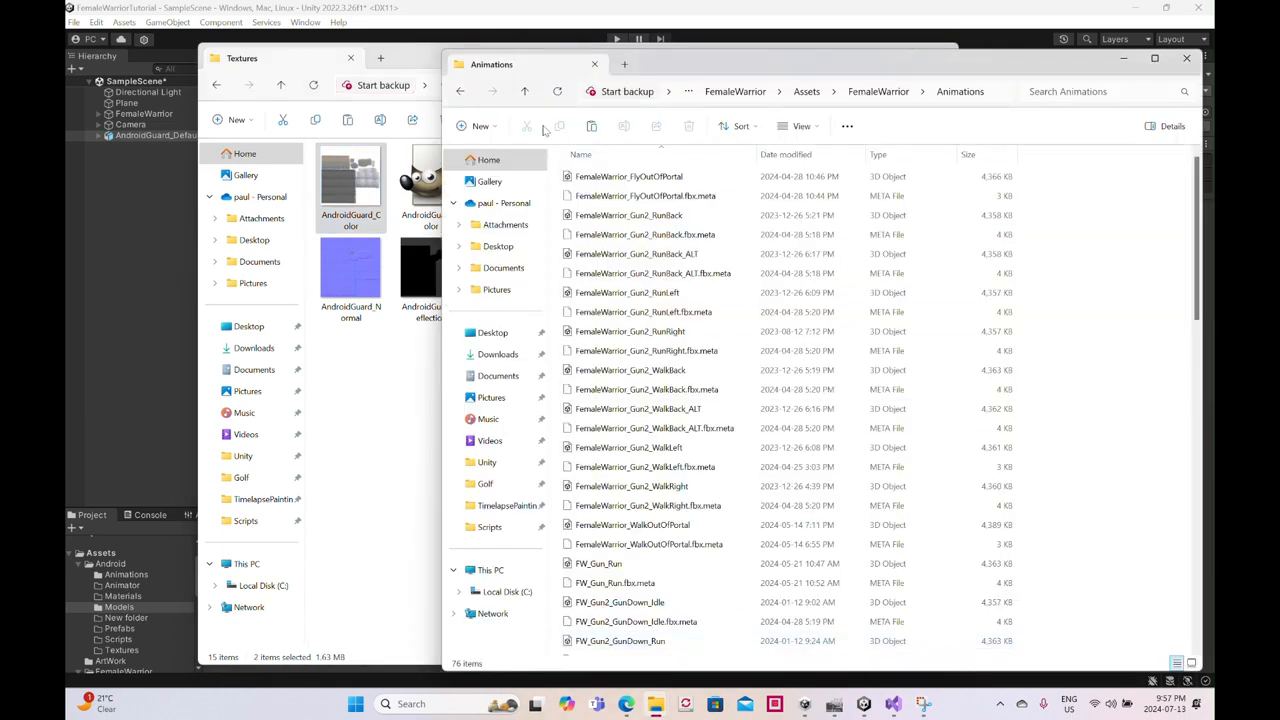
pyautogui.click(524, 91)
pyautogui.click(524, 91)
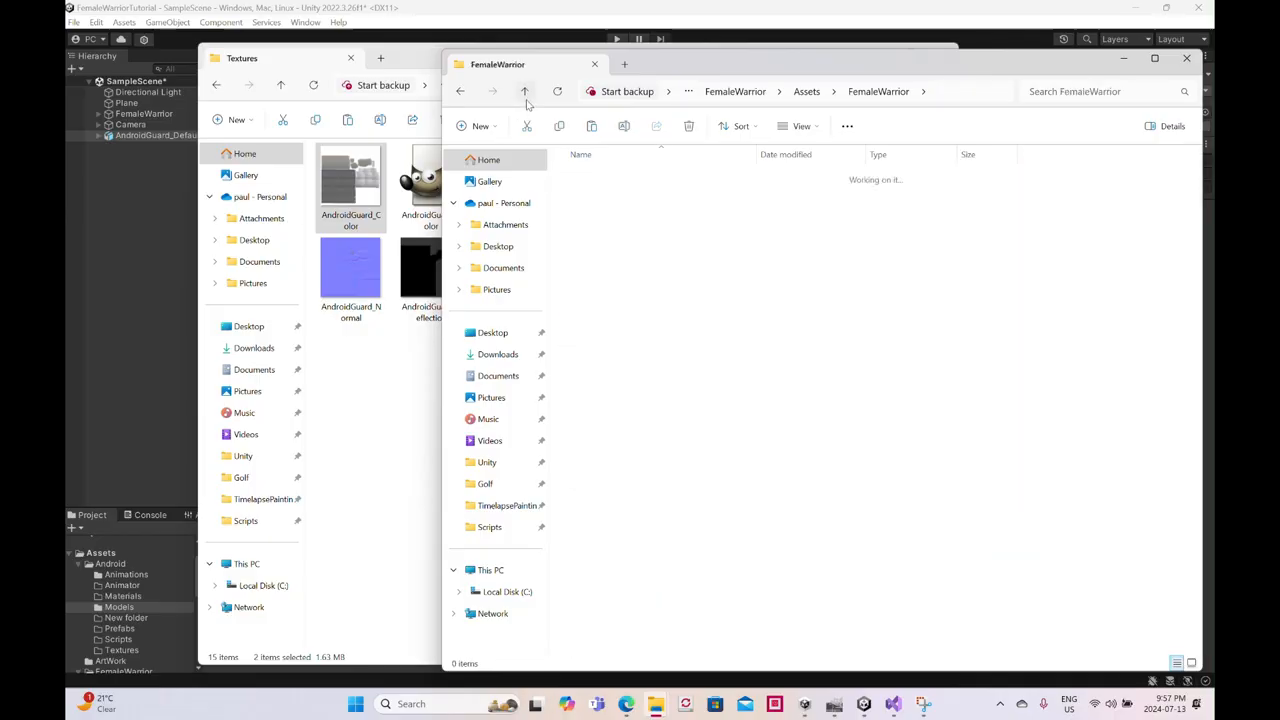
pyautogui.doubleClick(610, 177)
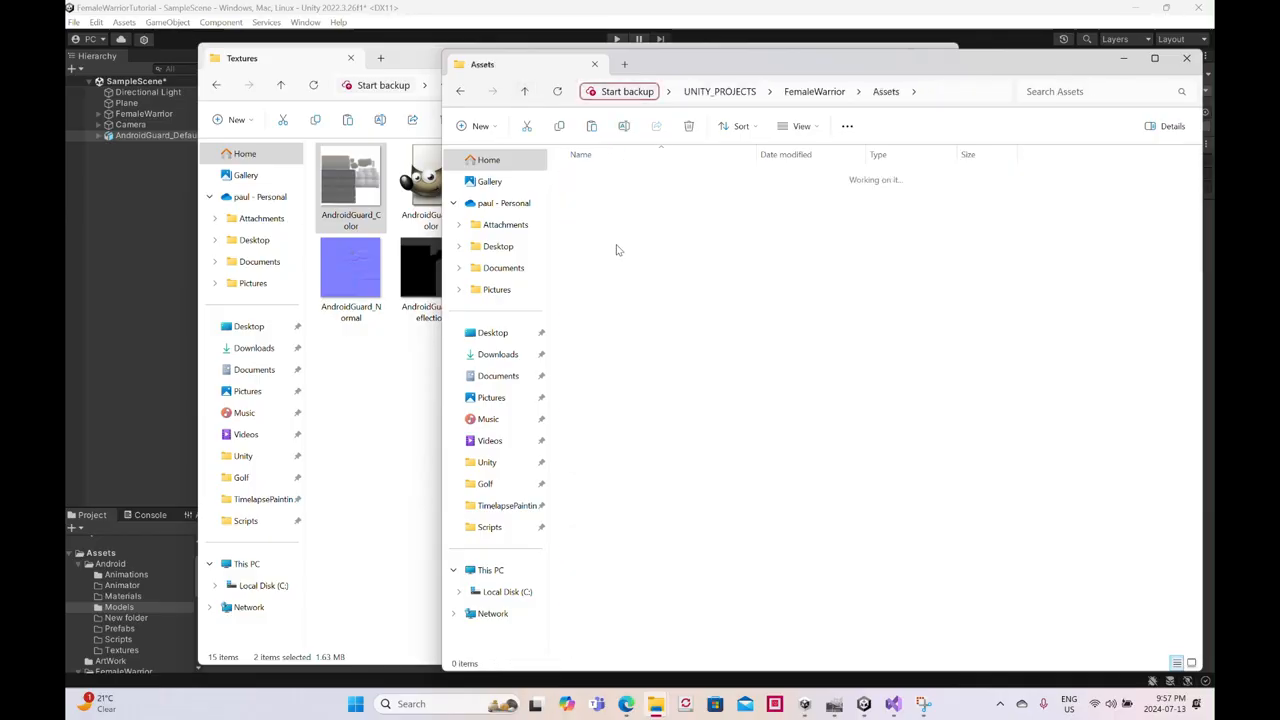
pyautogui.click(607, 298)
pyautogui.doubleClick(607, 296)
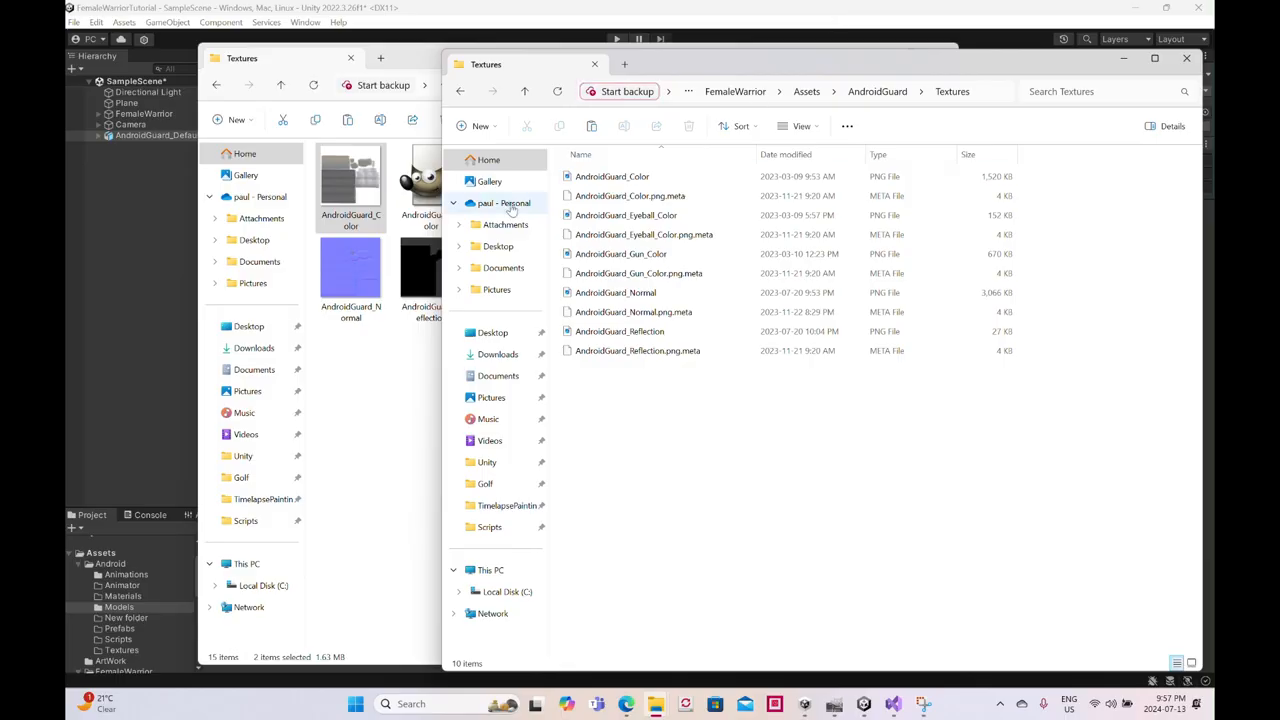
# - Paste the two copied textures into FemaleWarriorTutorial/Assets/Android/Textures under UNITY_PROJECTS and return to Unity
pyautogui.click(526, 94)
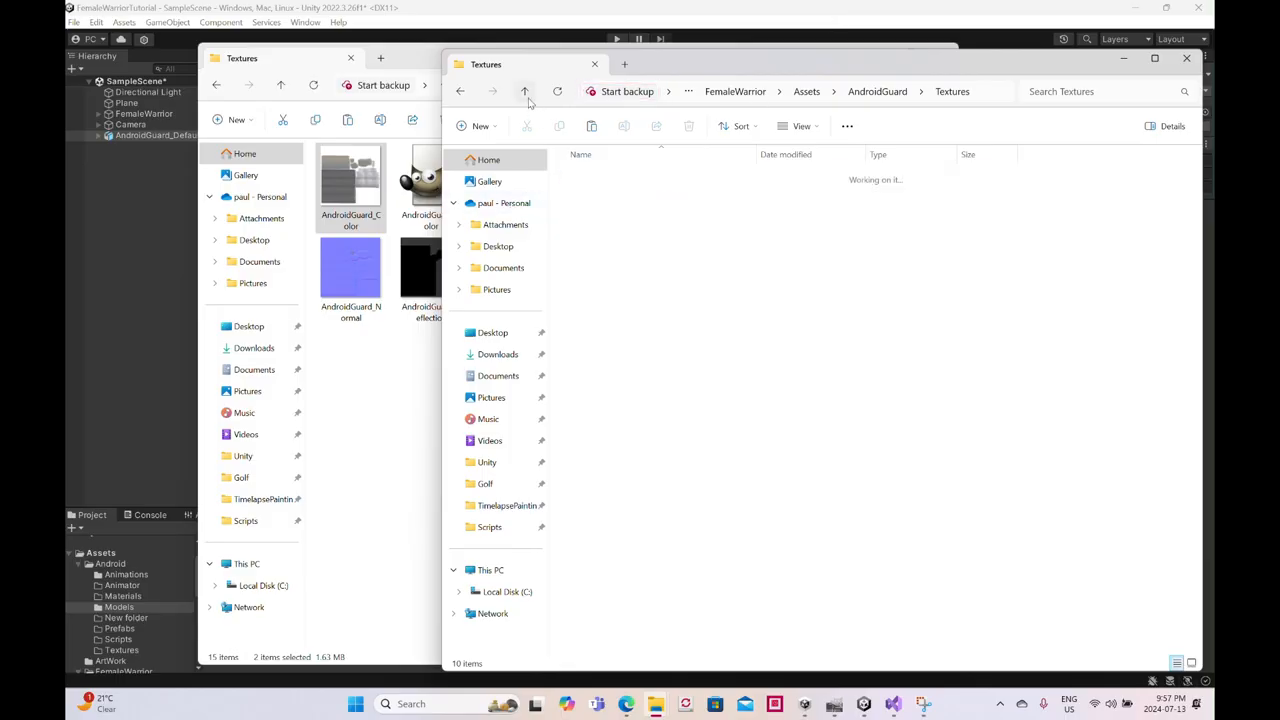
pyautogui.click(526, 94)
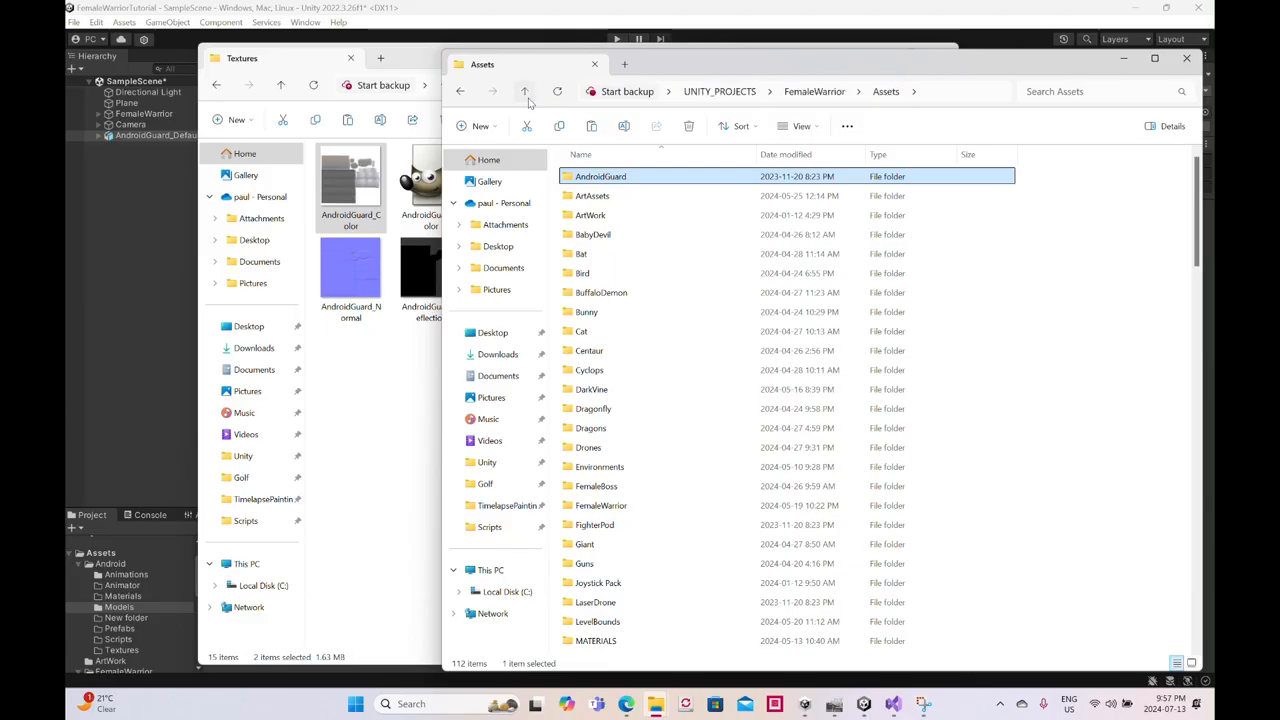
pyautogui.click(526, 93)
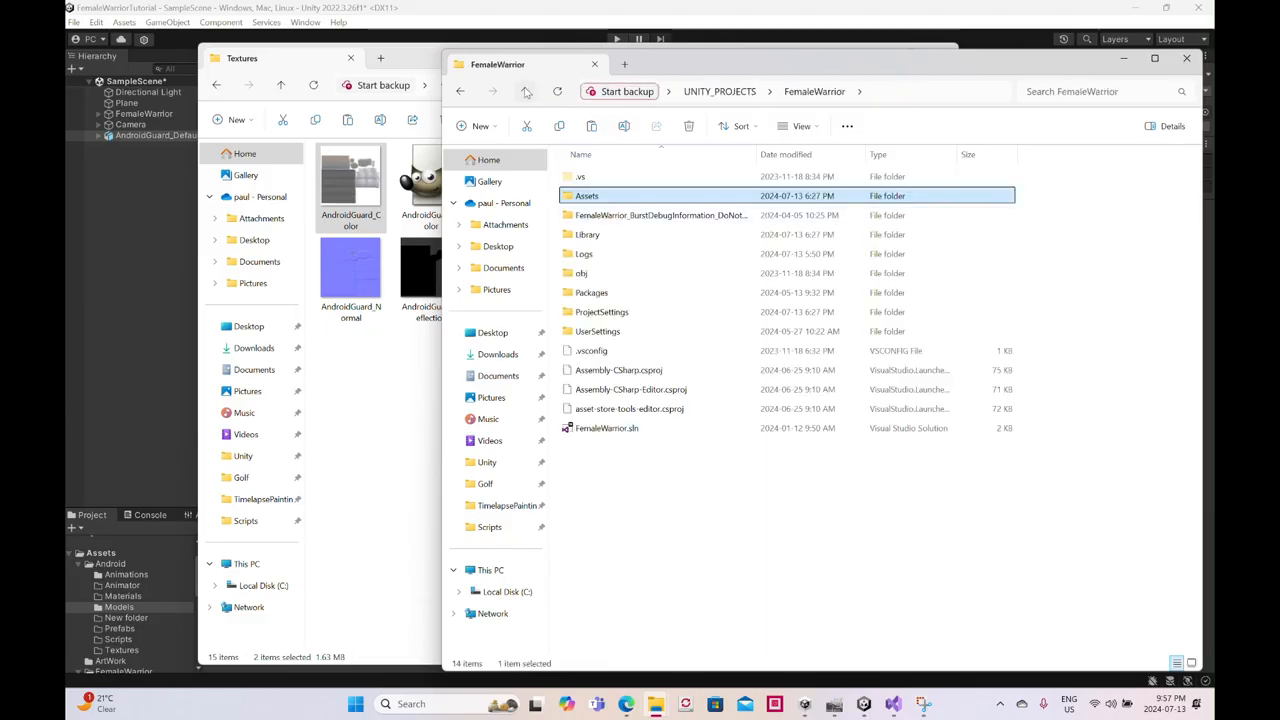
pyautogui.click(526, 93)
pyautogui.doubleClick(604, 194)
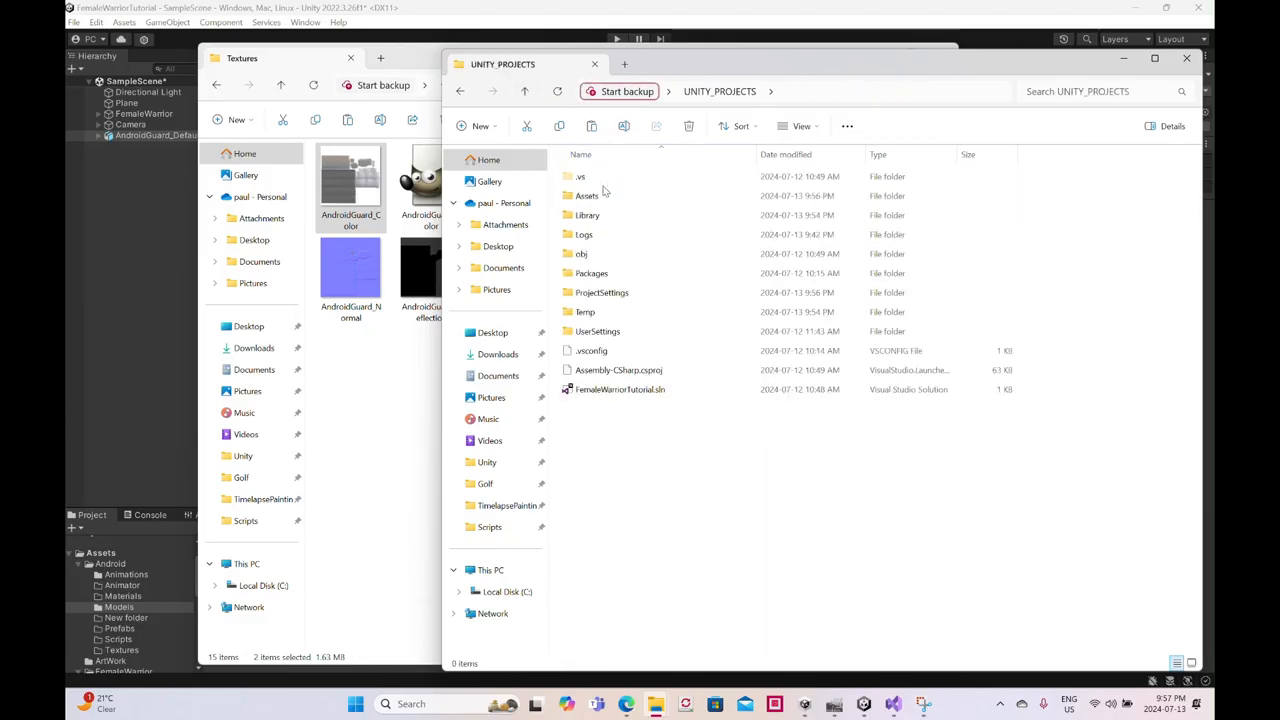
pyautogui.doubleClick(604, 195)
pyautogui.doubleClick(590, 177)
pyautogui.doubleClick(615, 312)
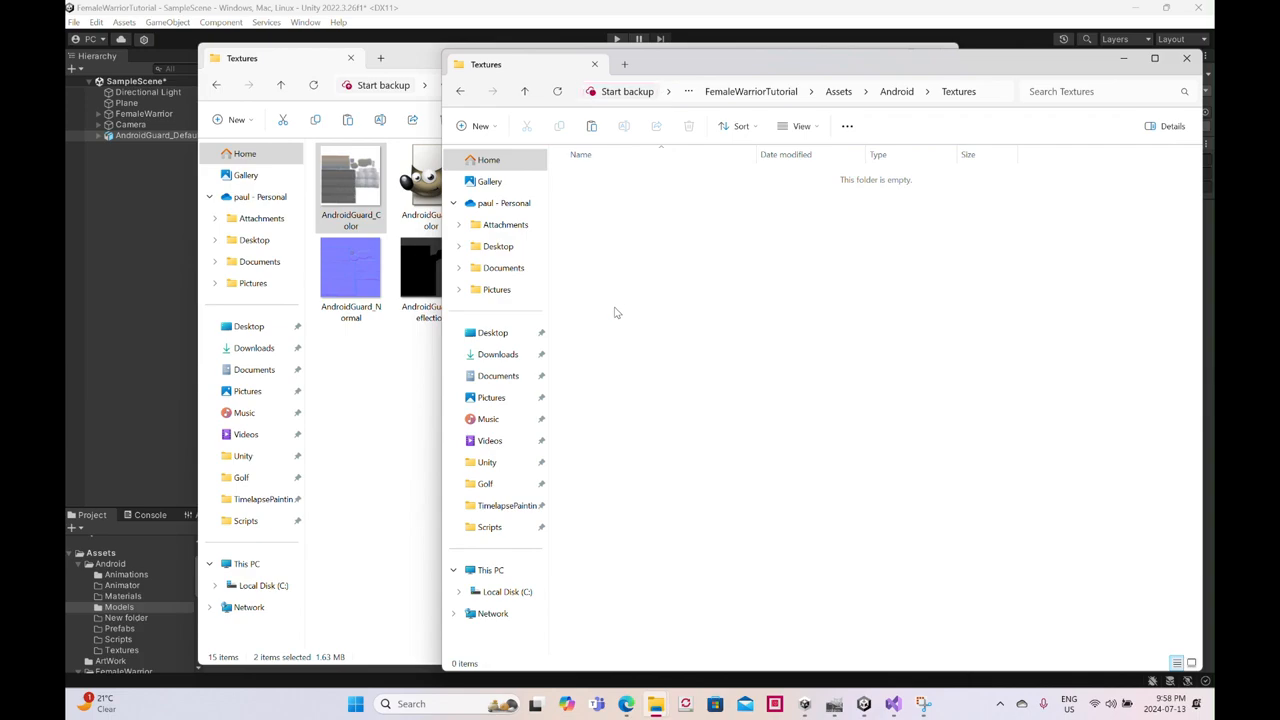
pyautogui.hotkey('ctrl', 'v')
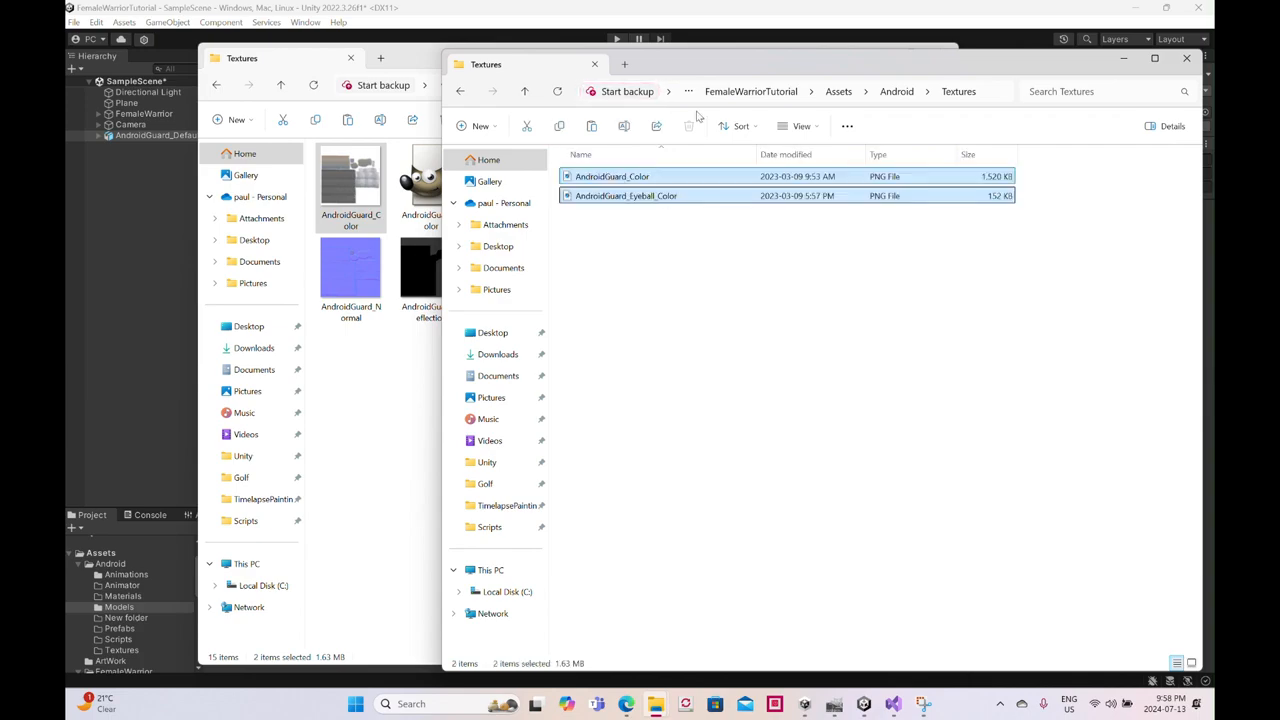
pyautogui.click(762, 11)
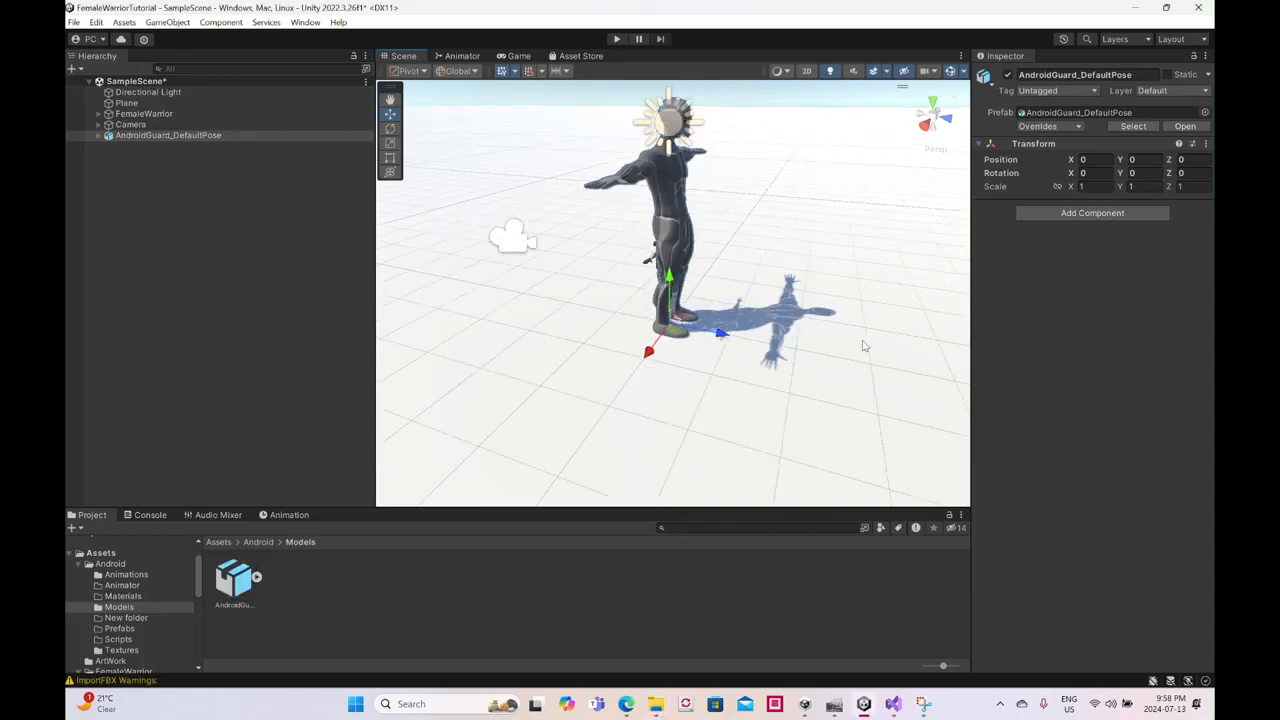
# - Create an empty GameObject at the root of SampleScene and name it Android_Fighter
pyautogui.rightClick(152, 256)
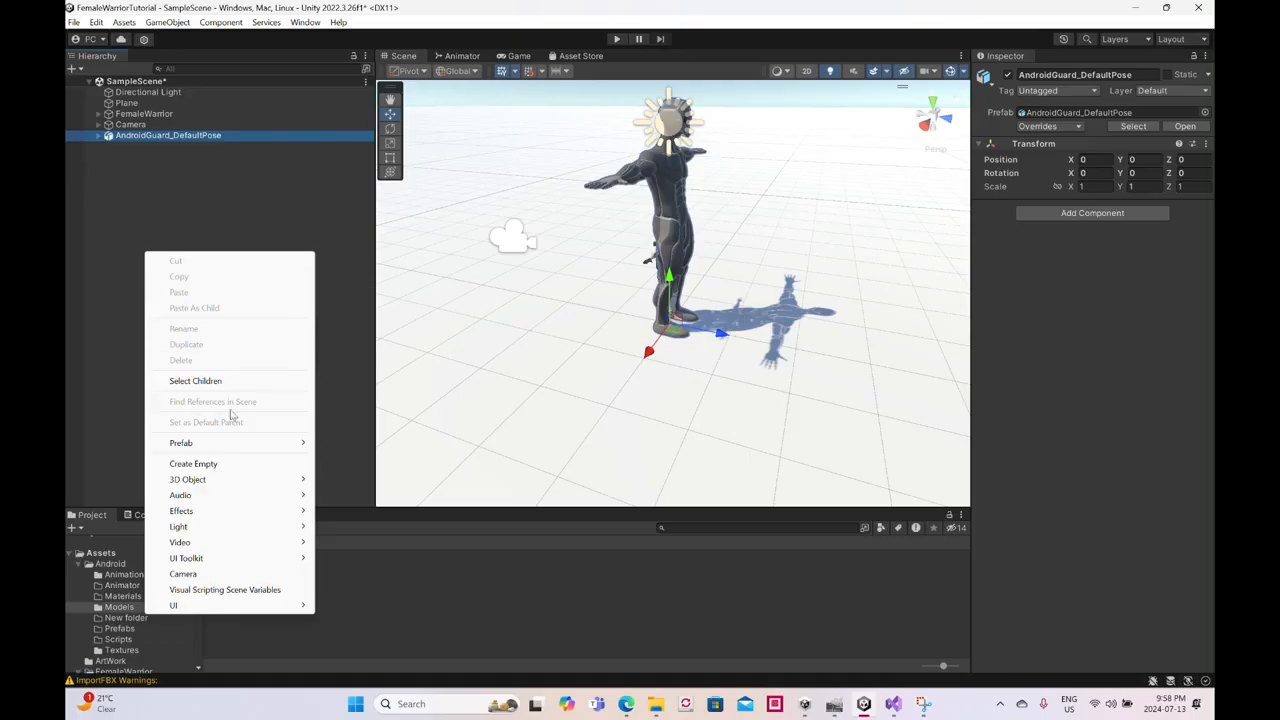
pyautogui.click(234, 465)
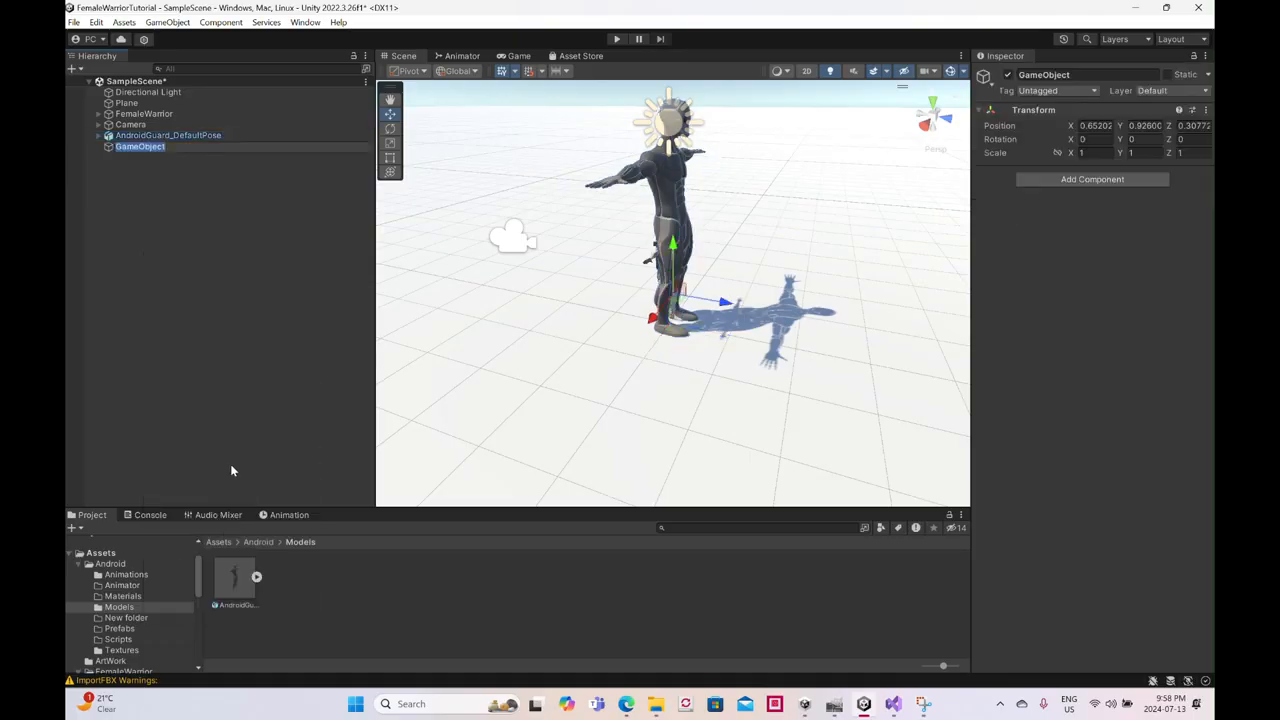
pyautogui.write('Android_Fighte')
pyautogui.write('roid_Fighte')
pyautogui.press('Return')
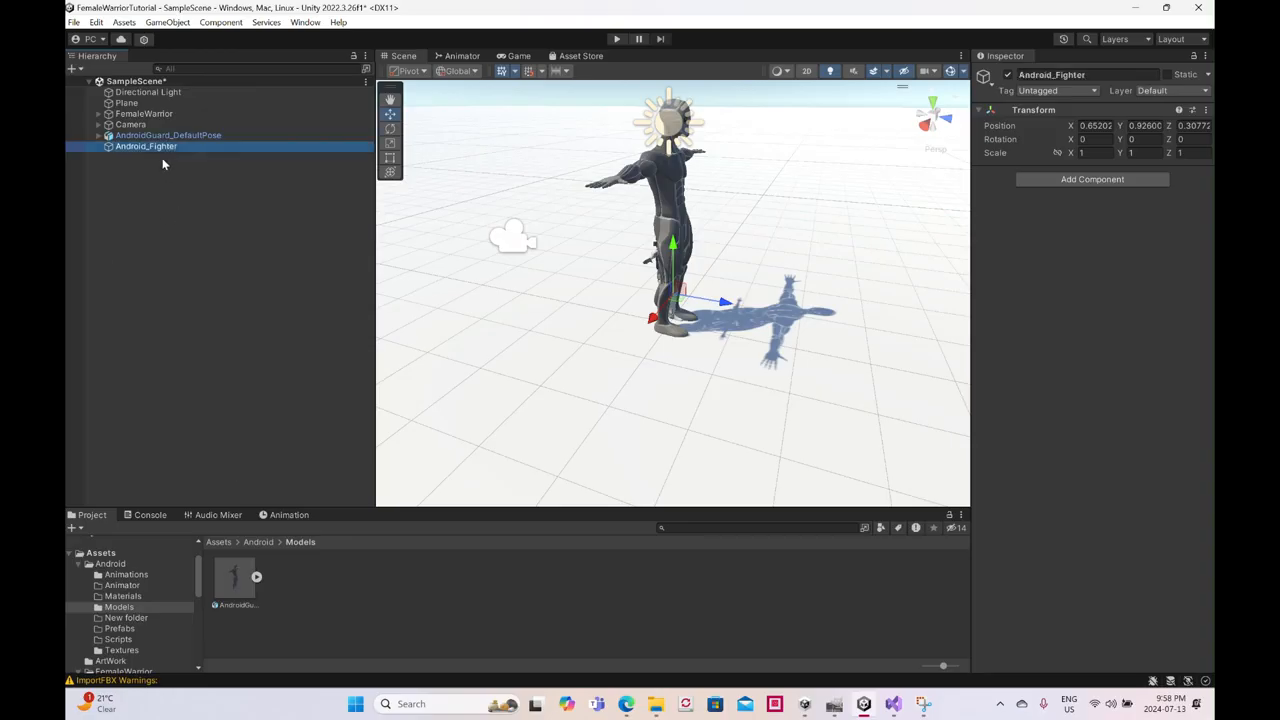
# - Parent AndroidGuard_DefaultPose to Android_Fighter and set the model's scale to 0.5 on all axes with linked proportions
pyautogui.click(180, 137)
pyautogui.moveTo(178, 146); pyautogui.dragTo(177, 146)
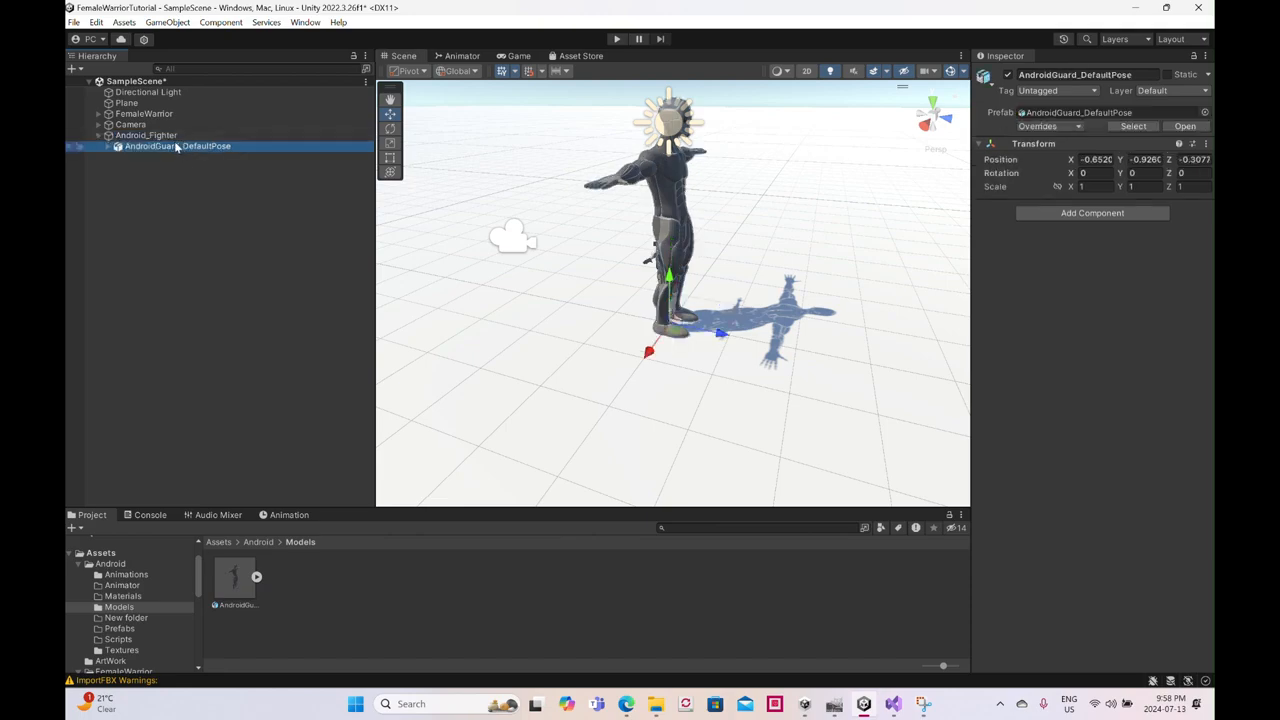
pyautogui.click(1058, 187)
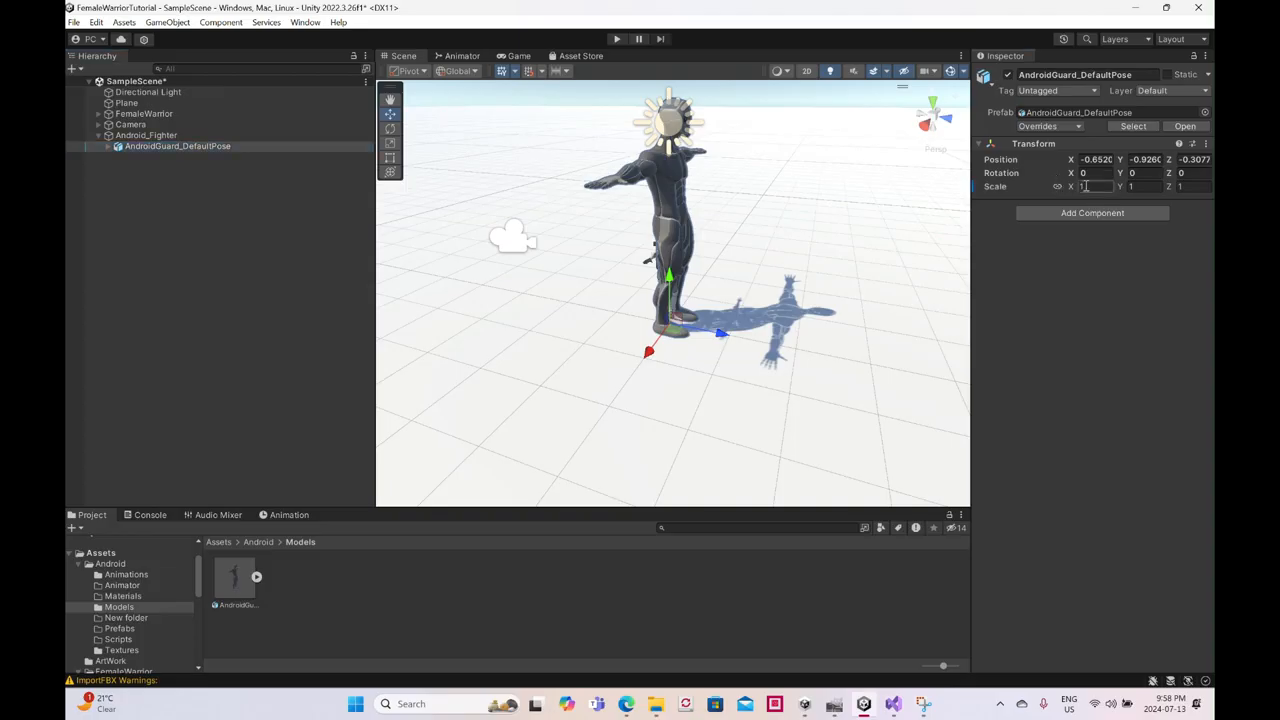
pyautogui.write('0.5')
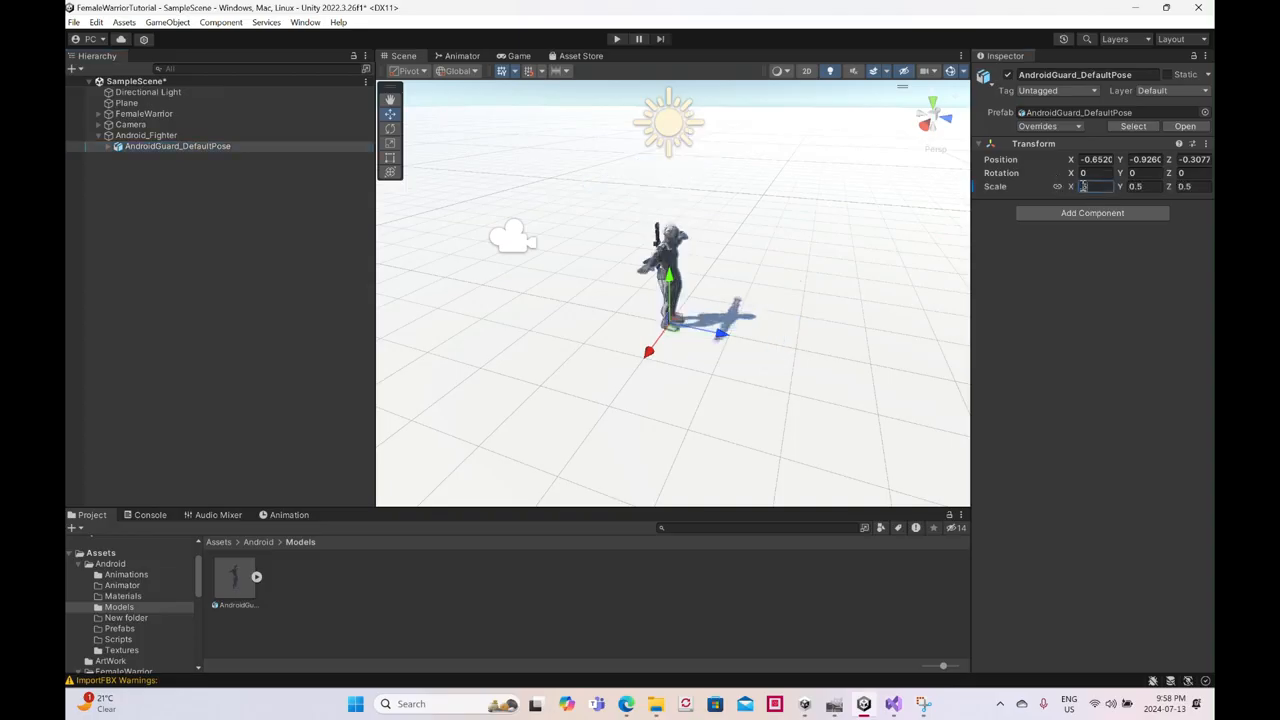
# - Try moving Android_Fighter along the Z axis to about 4.8, and undo the move
pyautogui.click(220, 135)
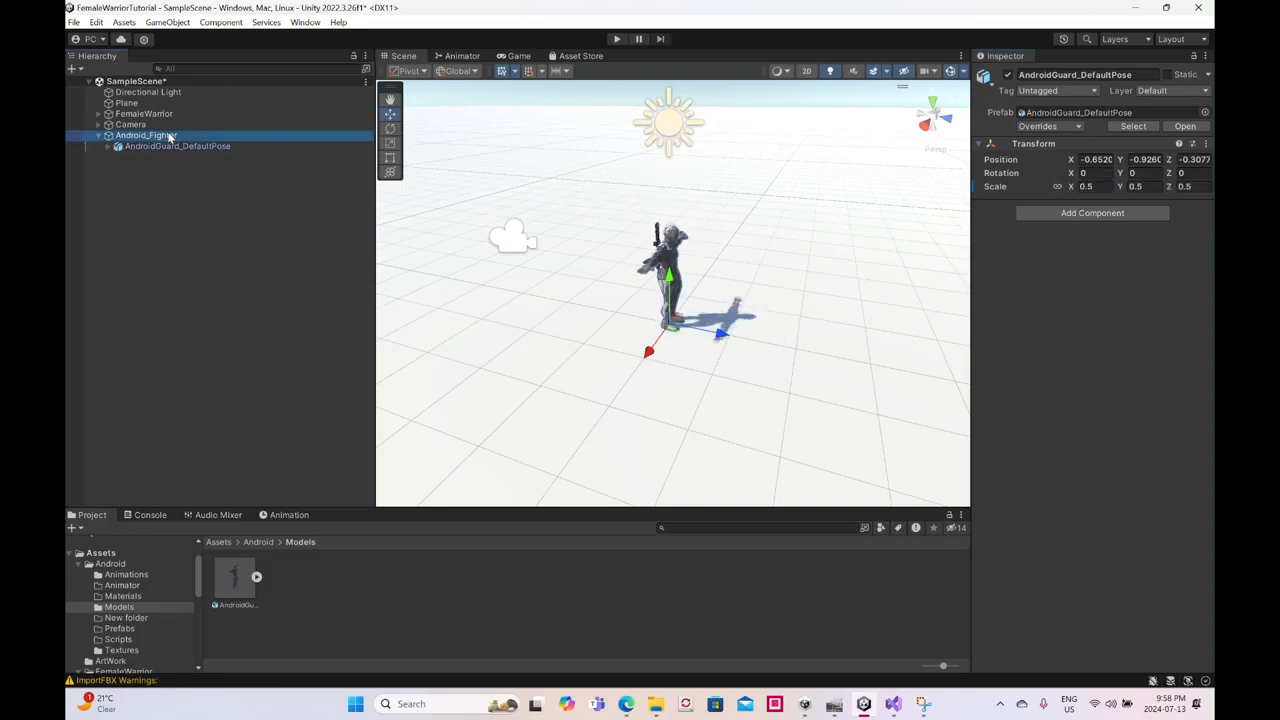
pyautogui.click(722, 310)
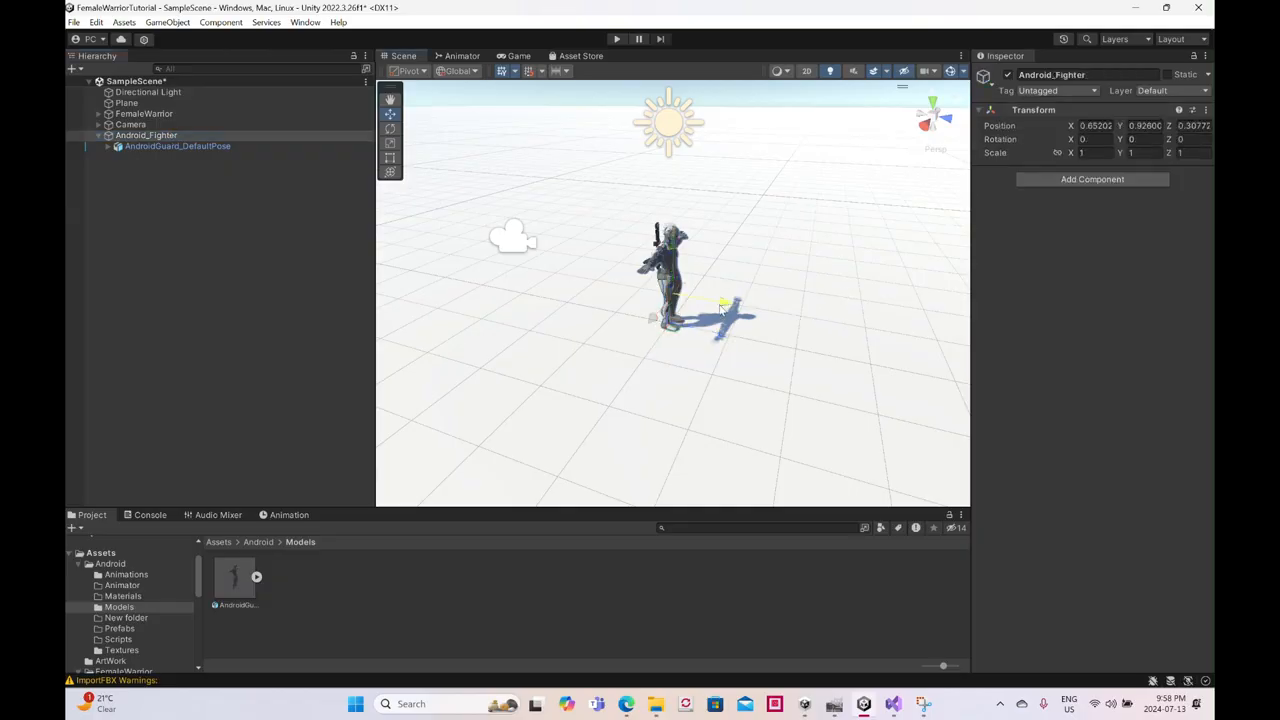
pyautogui.moveTo(722, 310); pyautogui.dragTo(828, 322)
pyautogui.scroll(-3, 828, 322)
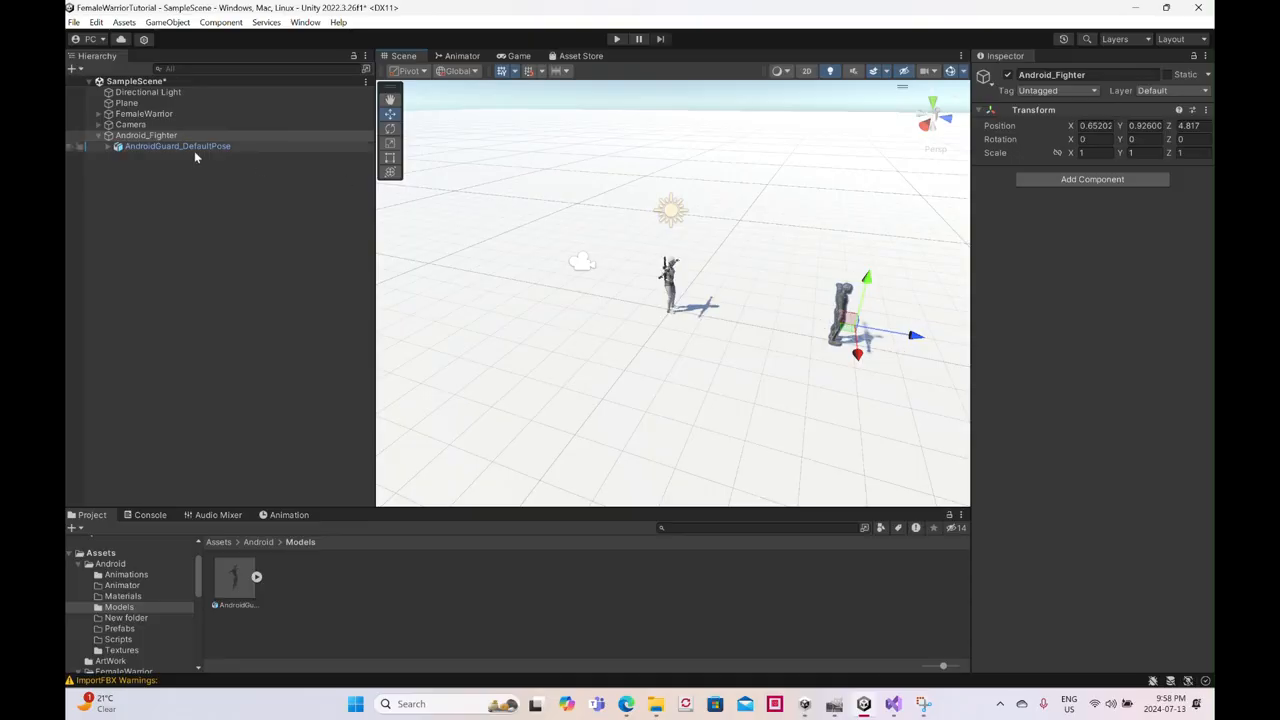
pyautogui.hotkey('ctrl', 'z')
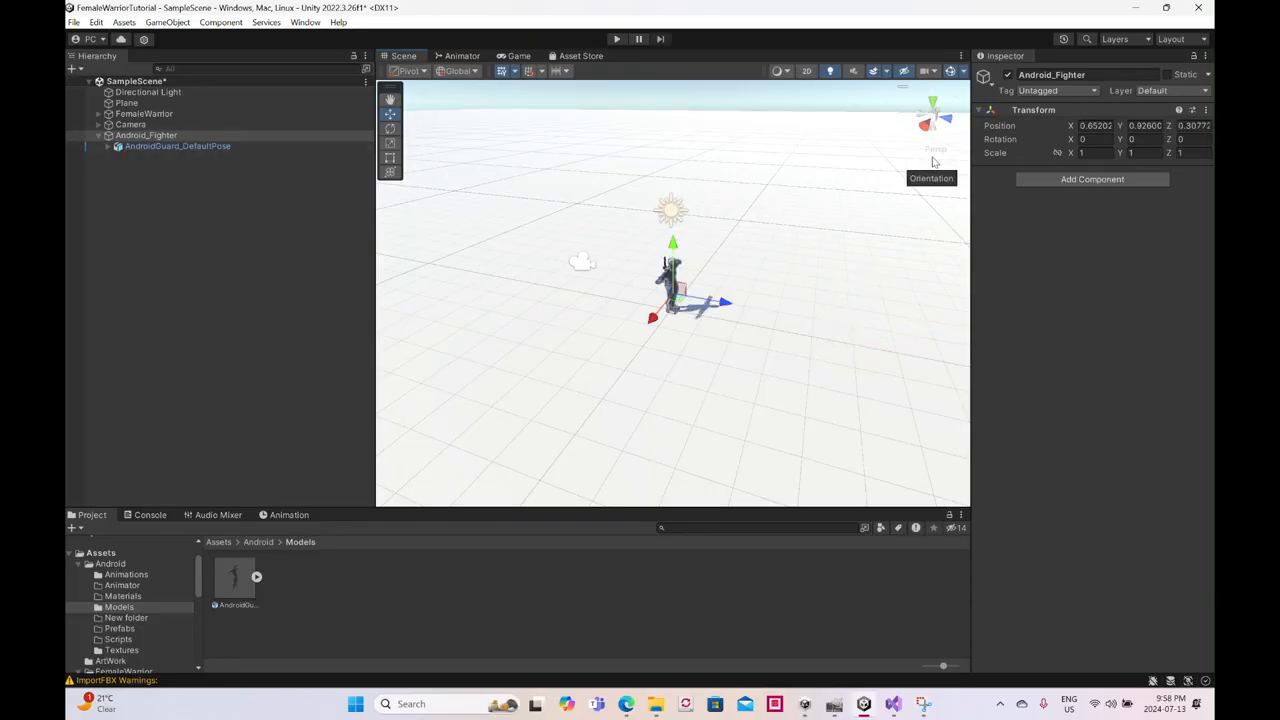
# - Unparent AndroidGuard_DefaultPose from Android_Fighter, placing it at the scene root just above that object
pyautogui.click(1104, 126)
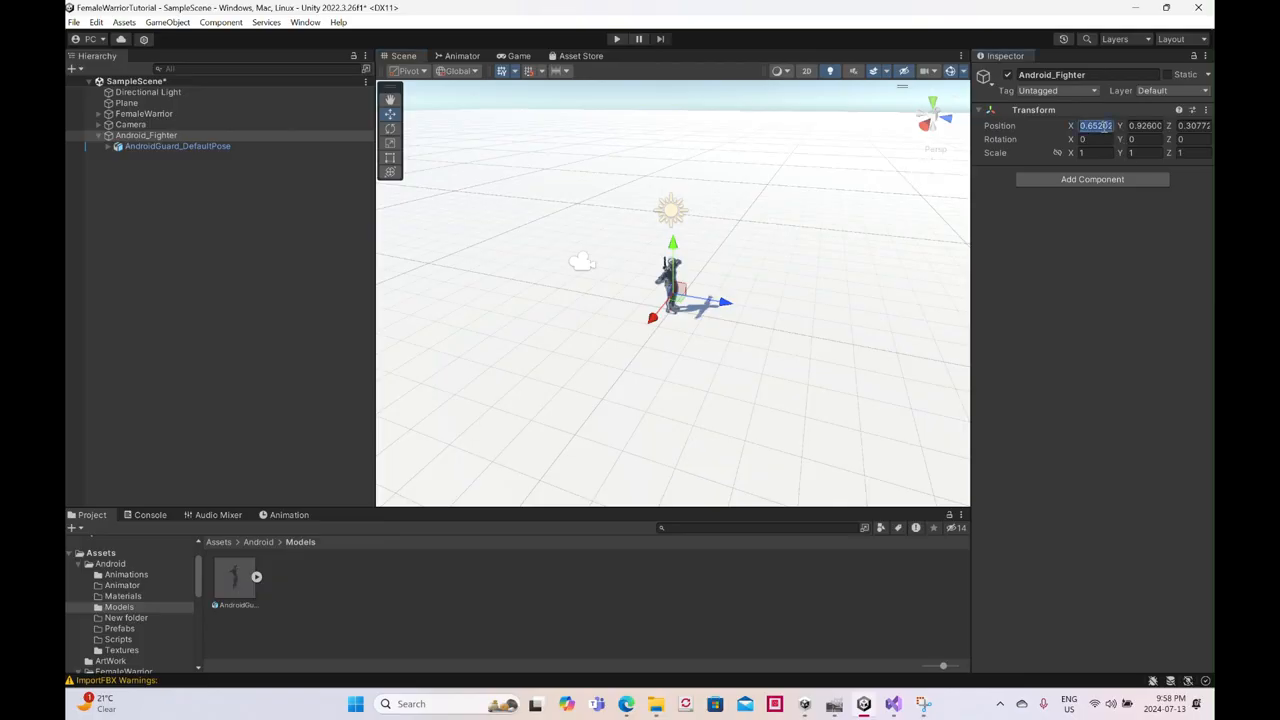
pyautogui.click(181, 147)
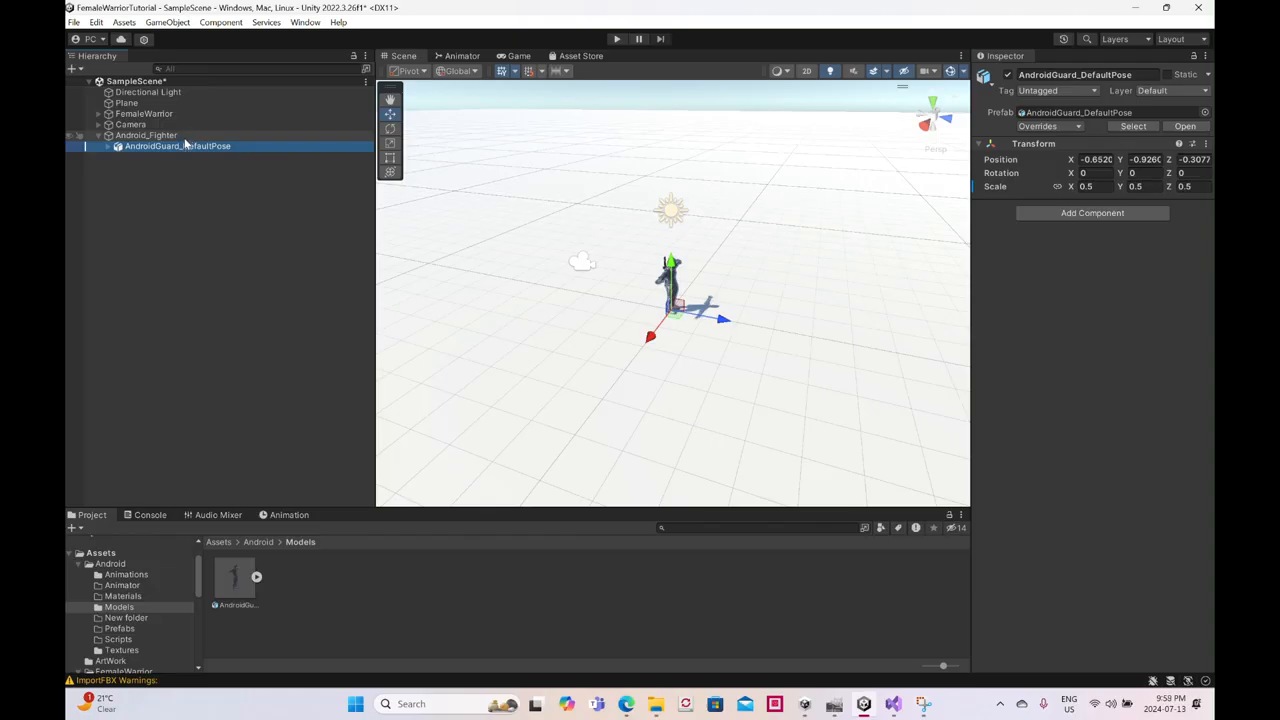
pyautogui.click(183, 136)
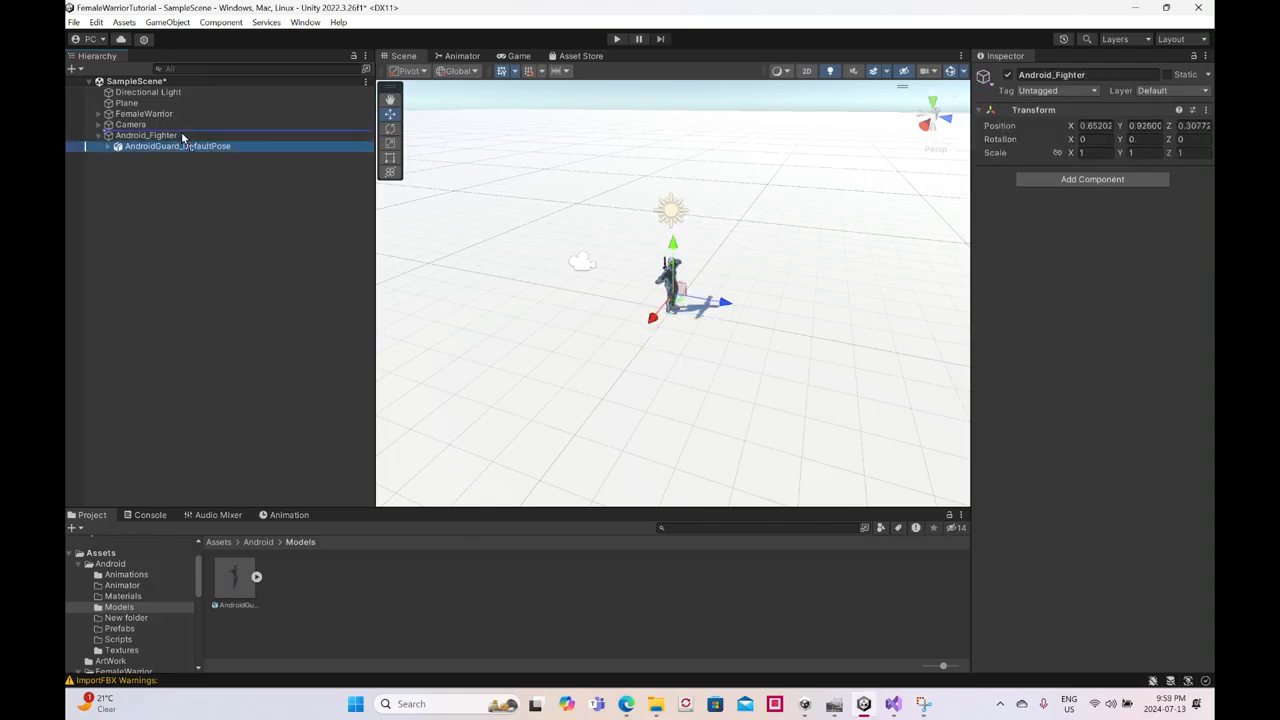
pyautogui.moveTo(182, 126); pyautogui.dragTo(182, 129)
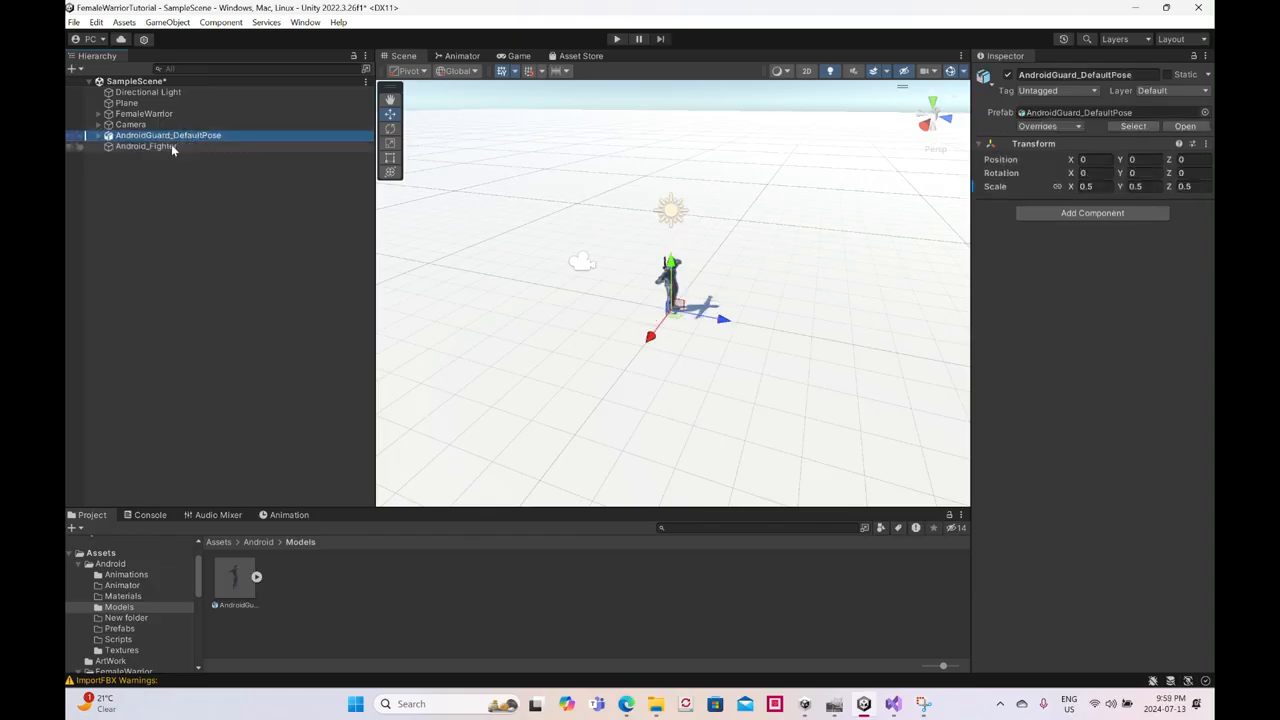
# - Reset Android_Fighter's Transform and make AndroidGuard_DefaultPose its child again
pyautogui.click(169, 147)
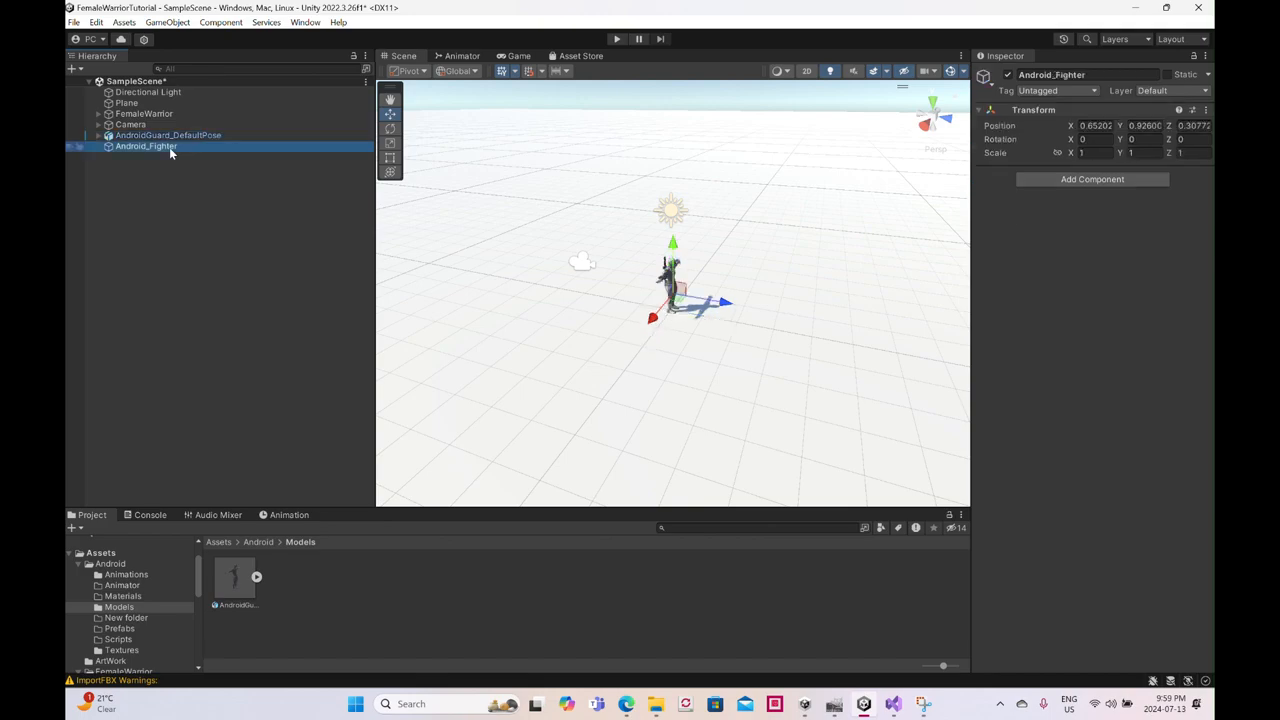
pyautogui.rightClick(1097, 112)
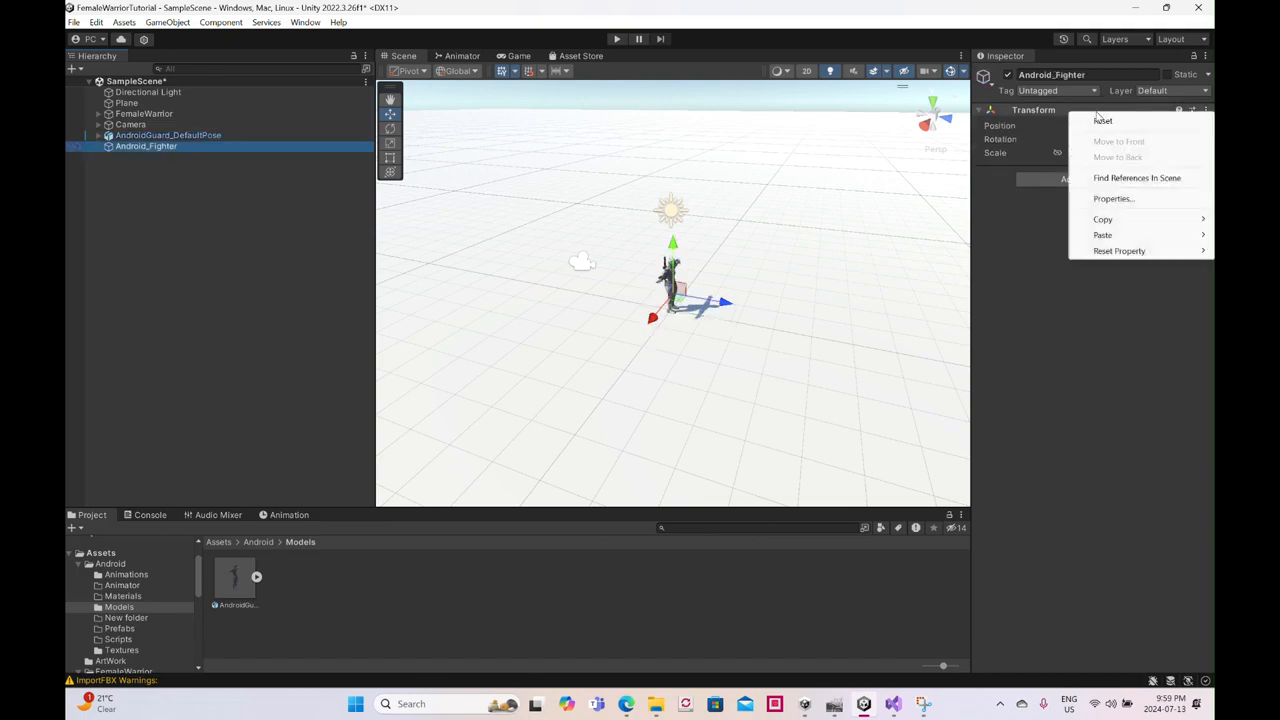
pyautogui.click(1101, 121)
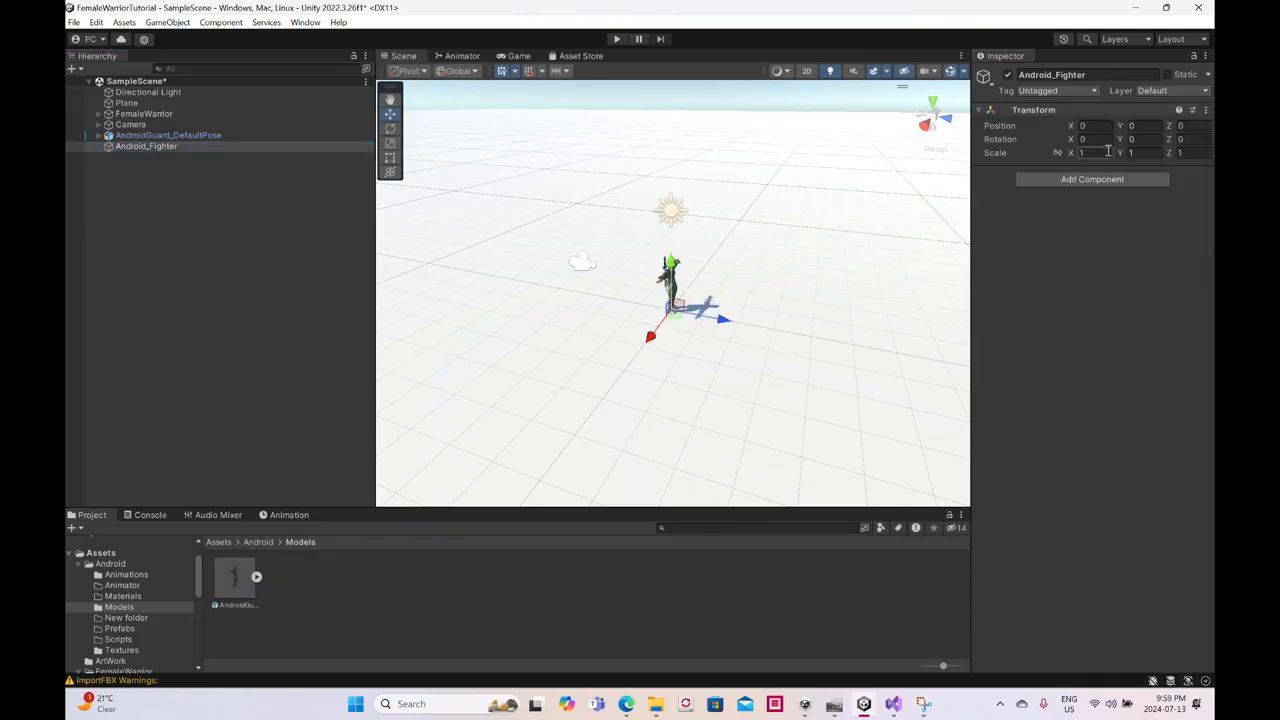
pyautogui.moveTo(152, 146); pyautogui.dragTo(160, 150)
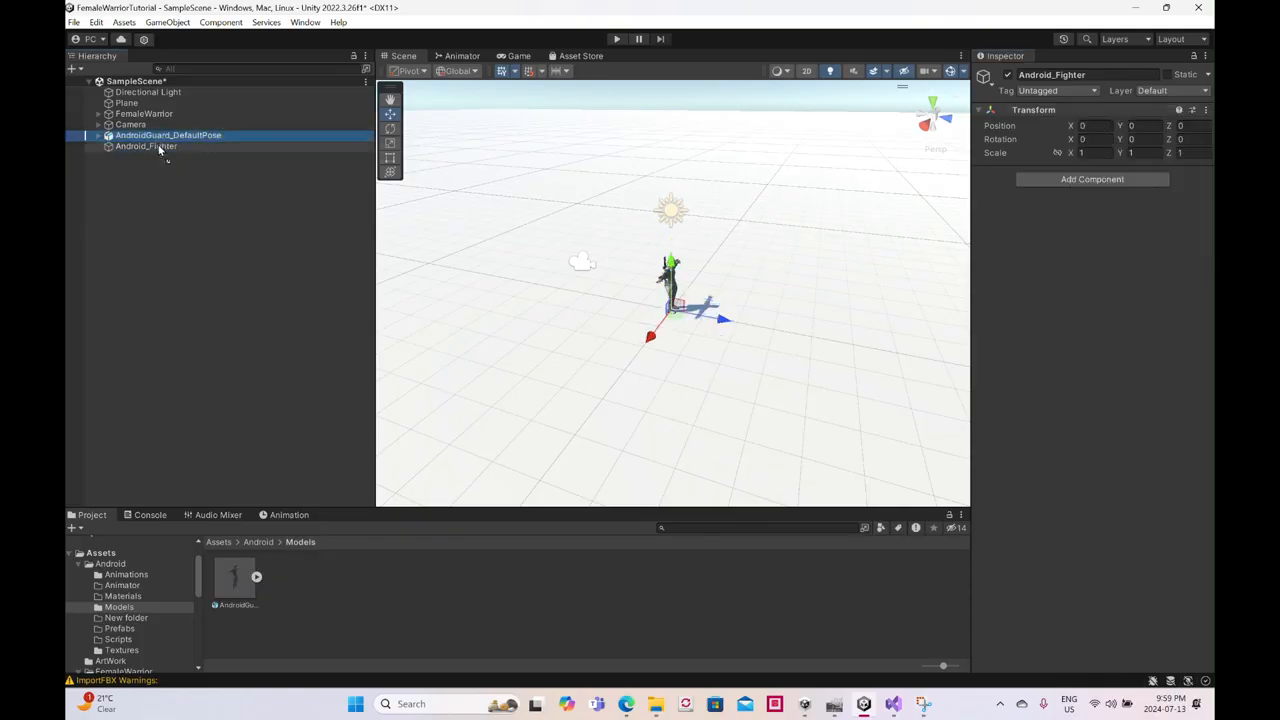
pyautogui.moveTo(160, 150); pyautogui.dragTo(160, 147)
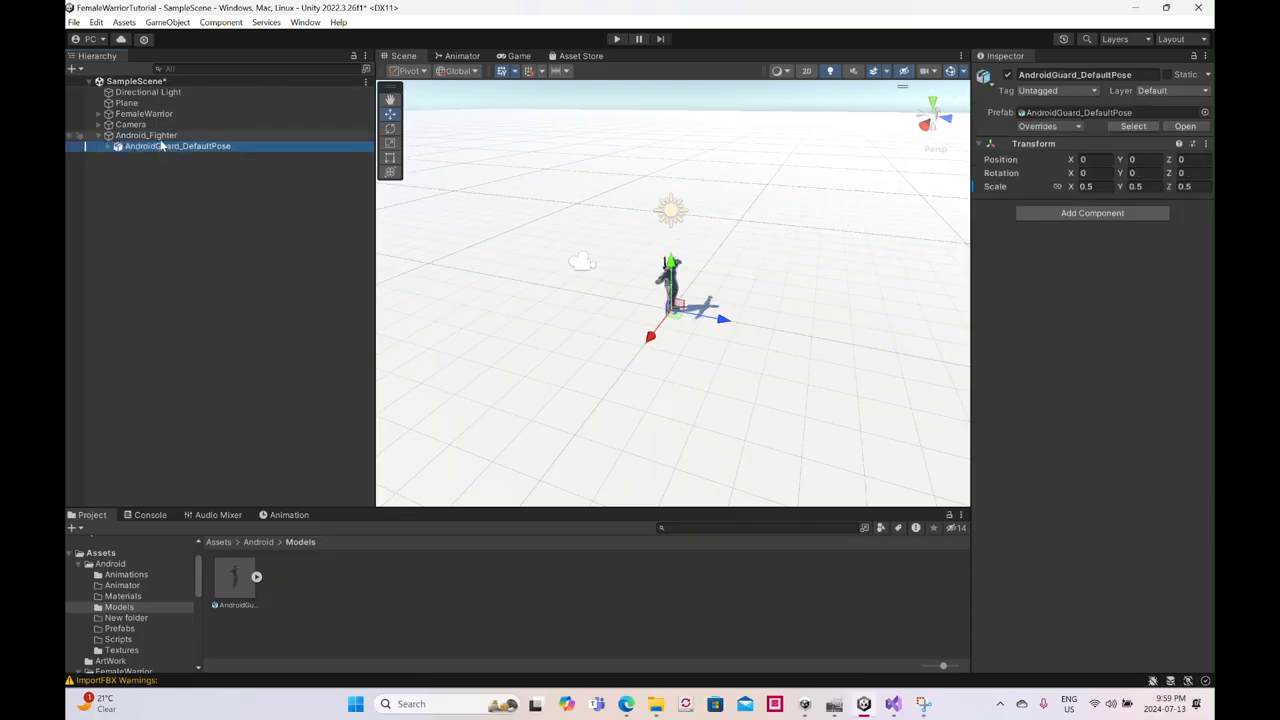
# - Move Android_Fighter along the Z axis to about 6.74 and set its Y rotation to 180
pyautogui.click(158, 137)
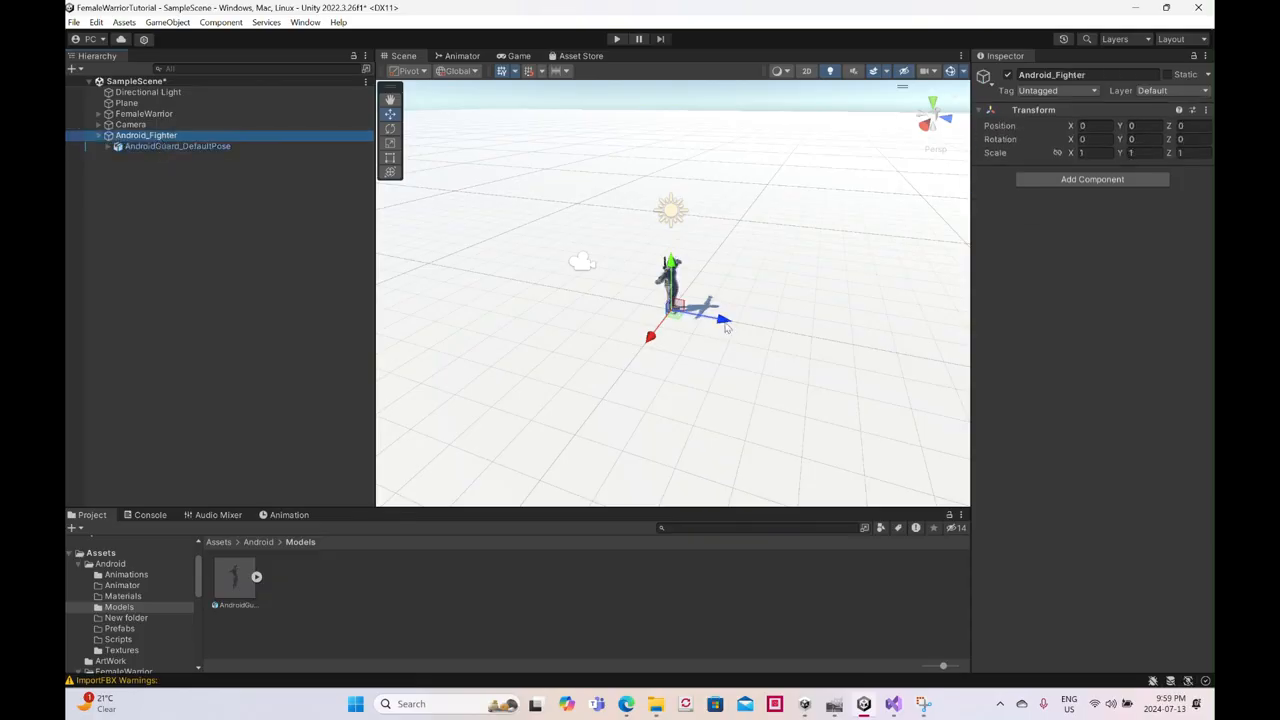
pyautogui.moveTo(731, 327); pyautogui.dragTo(991, 367)
pyautogui.scroll(-3, 786, 331)
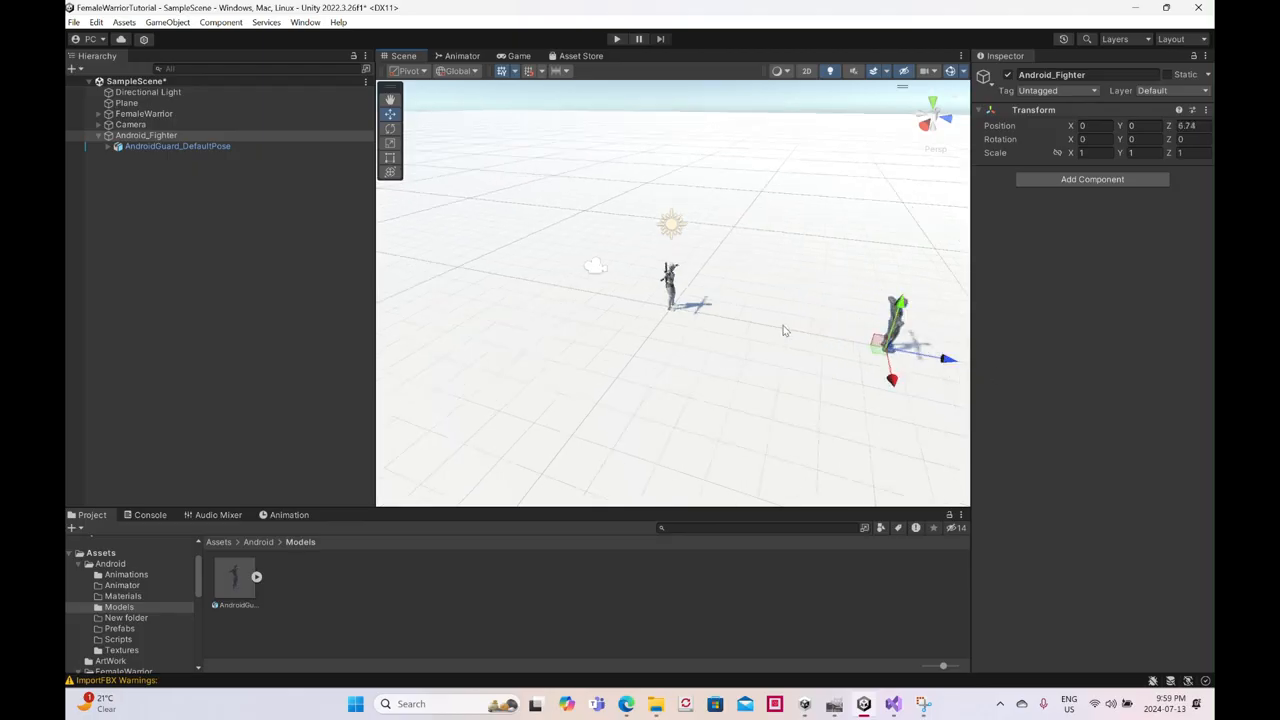
pyautogui.keyDown('alt'); pyautogui.moveTo(675, 366); pyautogui.dragTo(628, 322); pyautogui.keyUp('alt')
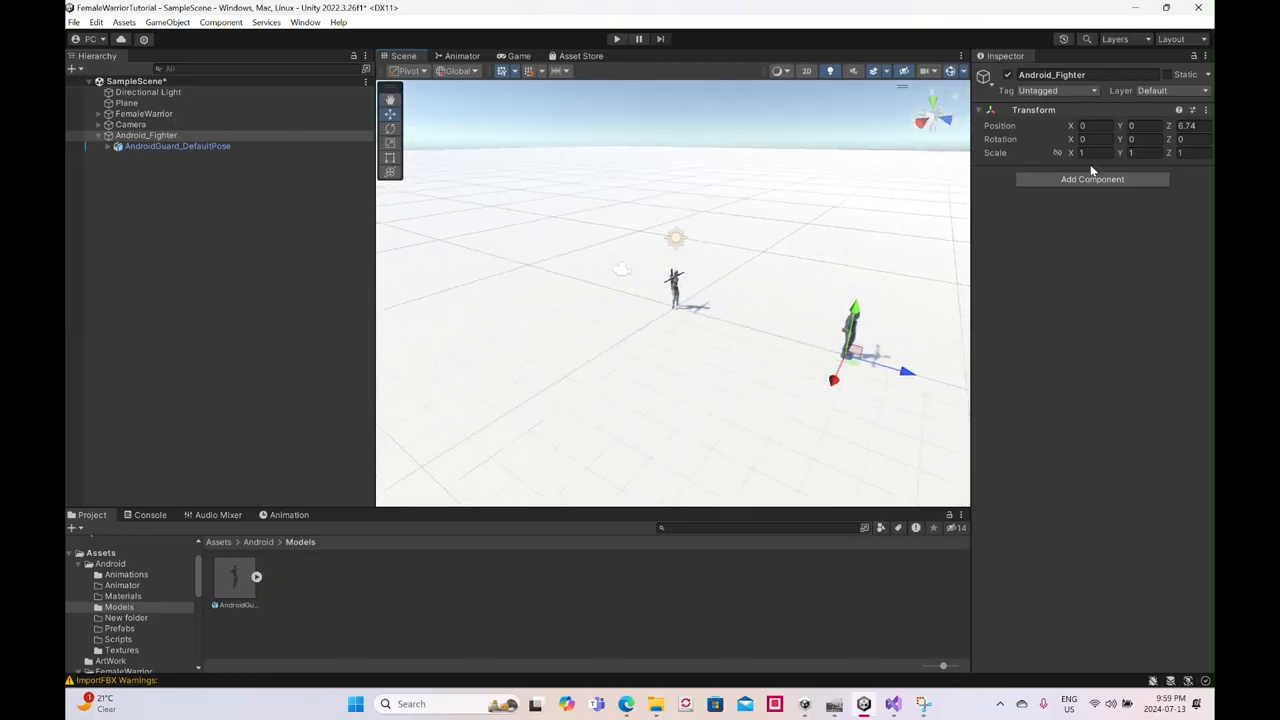
pyautogui.click(1143, 139)
pyautogui.write('180')
pyautogui.keyDown('alt'); pyautogui.moveTo(641, 336); pyautogui.dragTo(826, 328); pyautogui.keyUp('alt')
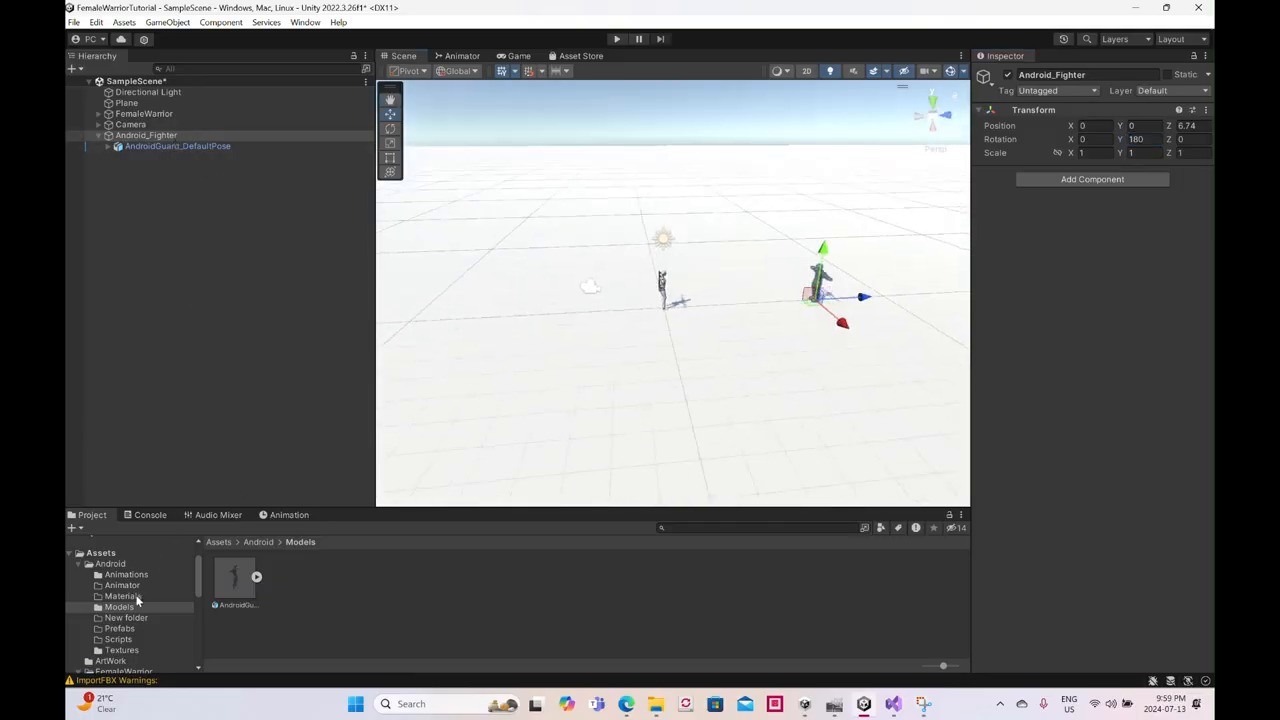
# - Set the AndroidGuard_DefaultPose model's rig Avatar Definition to Create From This Model and apply the import settings
pyautogui.click(224, 591)
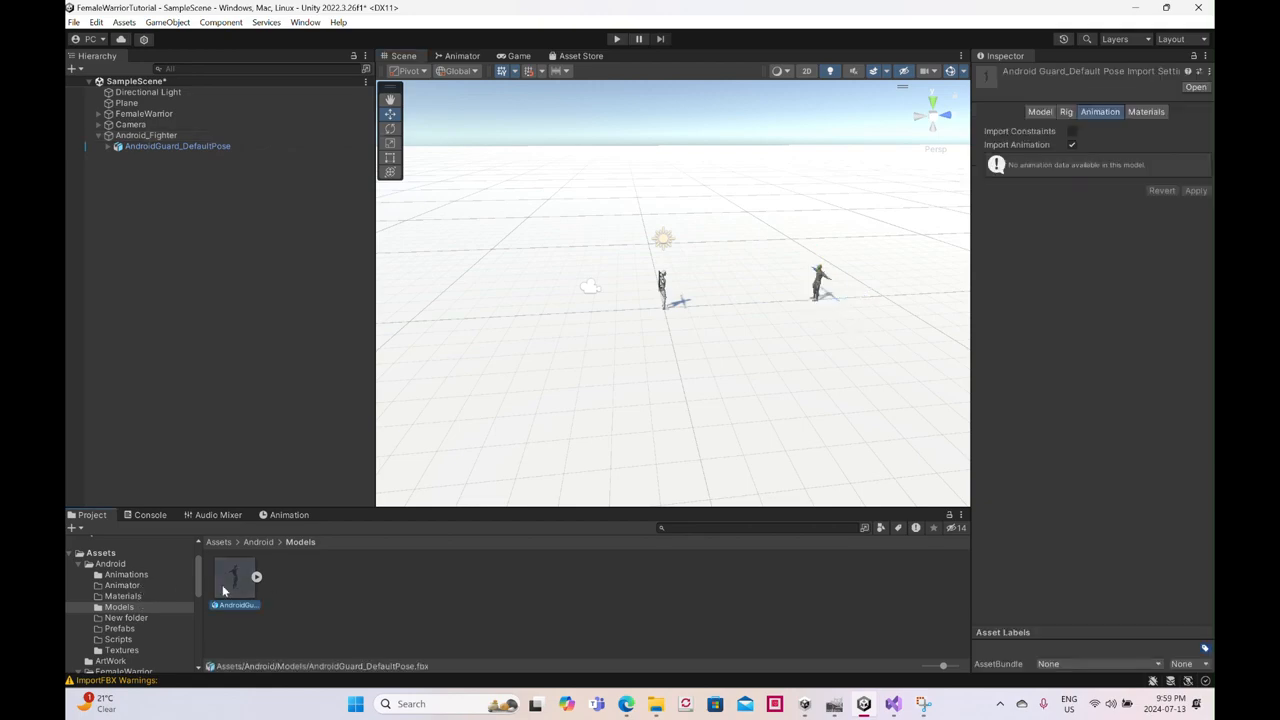
pyautogui.click(1066, 112)
pyautogui.click(1104, 149)
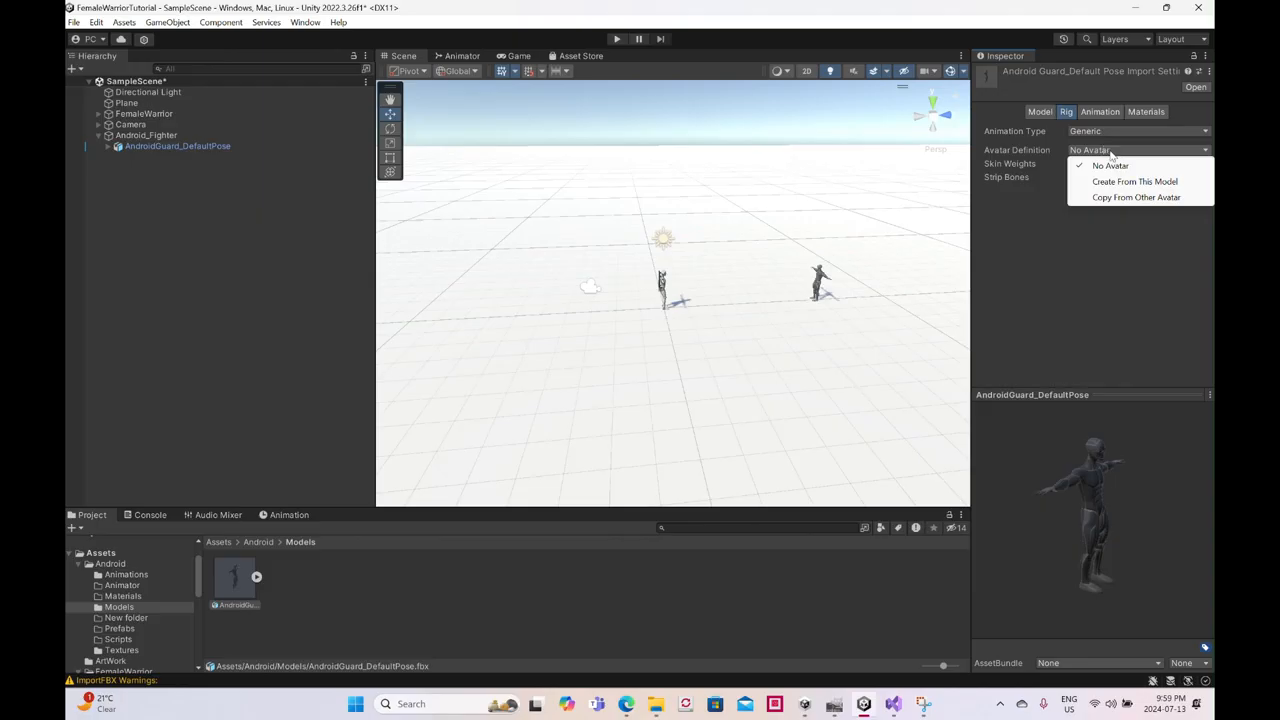
pyautogui.click(1111, 182)
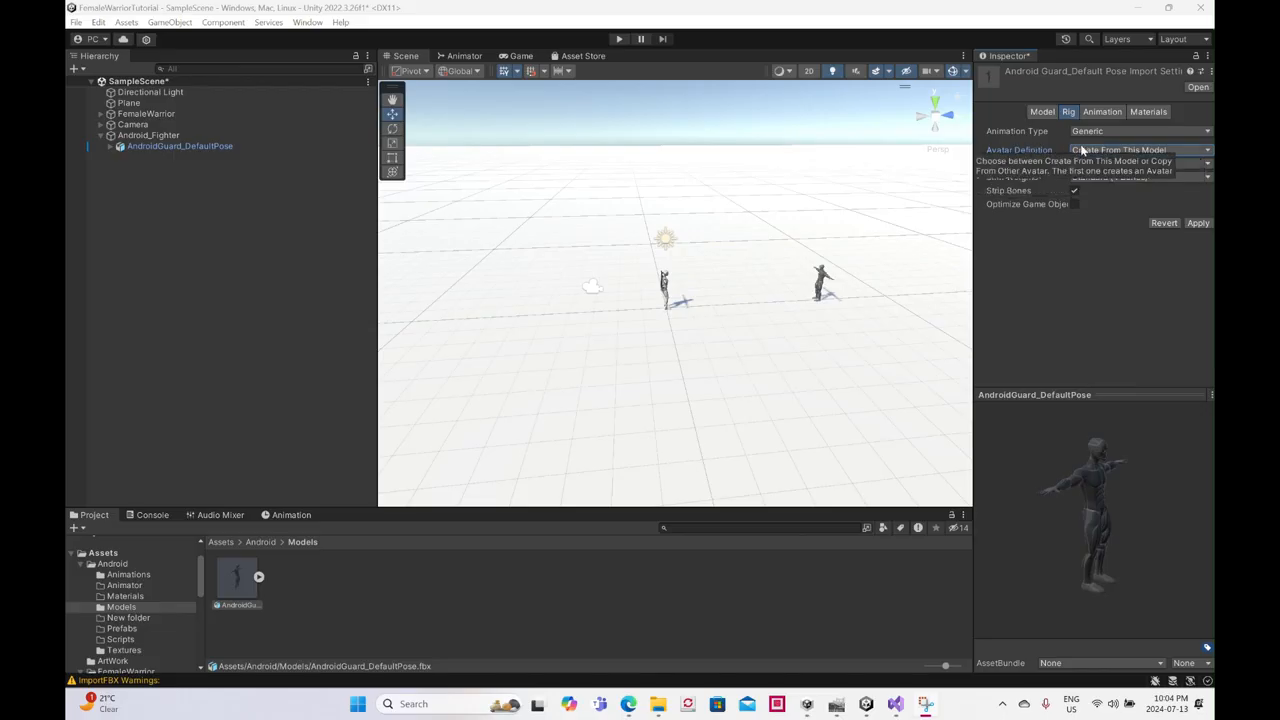
pyautogui.click(1198, 223)
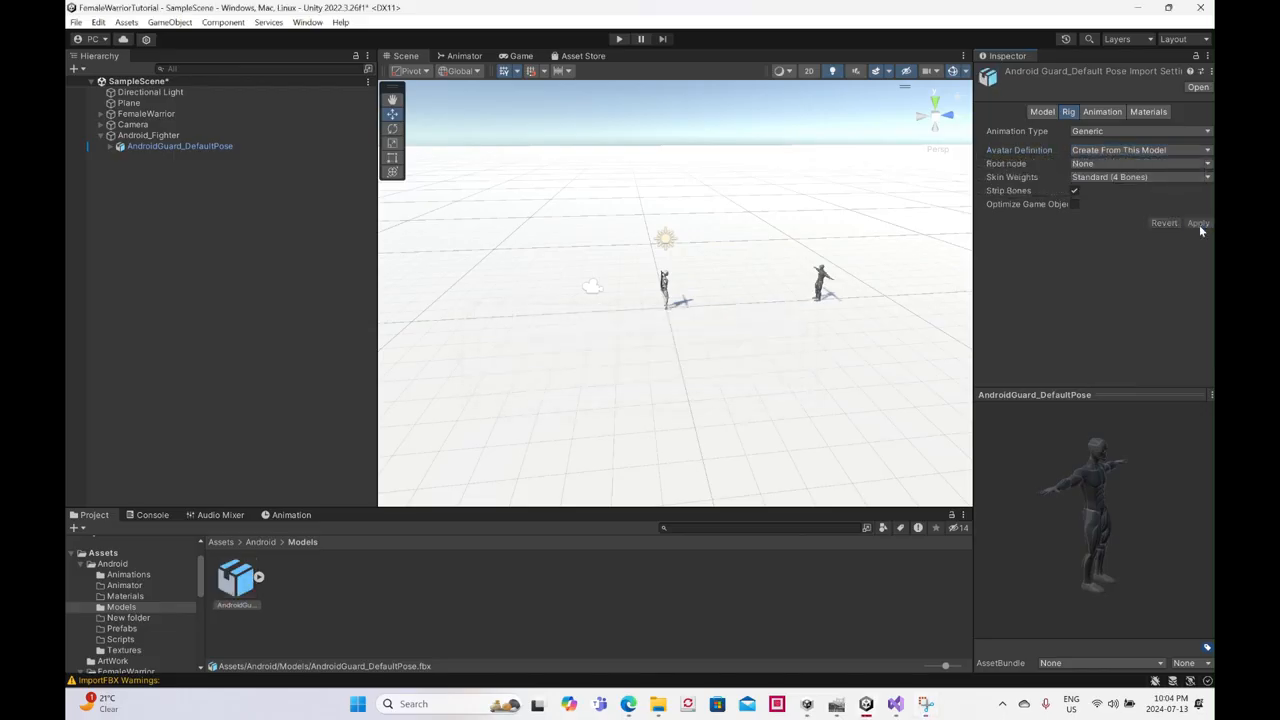
# - Create an Animator Controller named Android_Animator in the Assets/Android/Animator folder
pyautogui.click(155, 136)
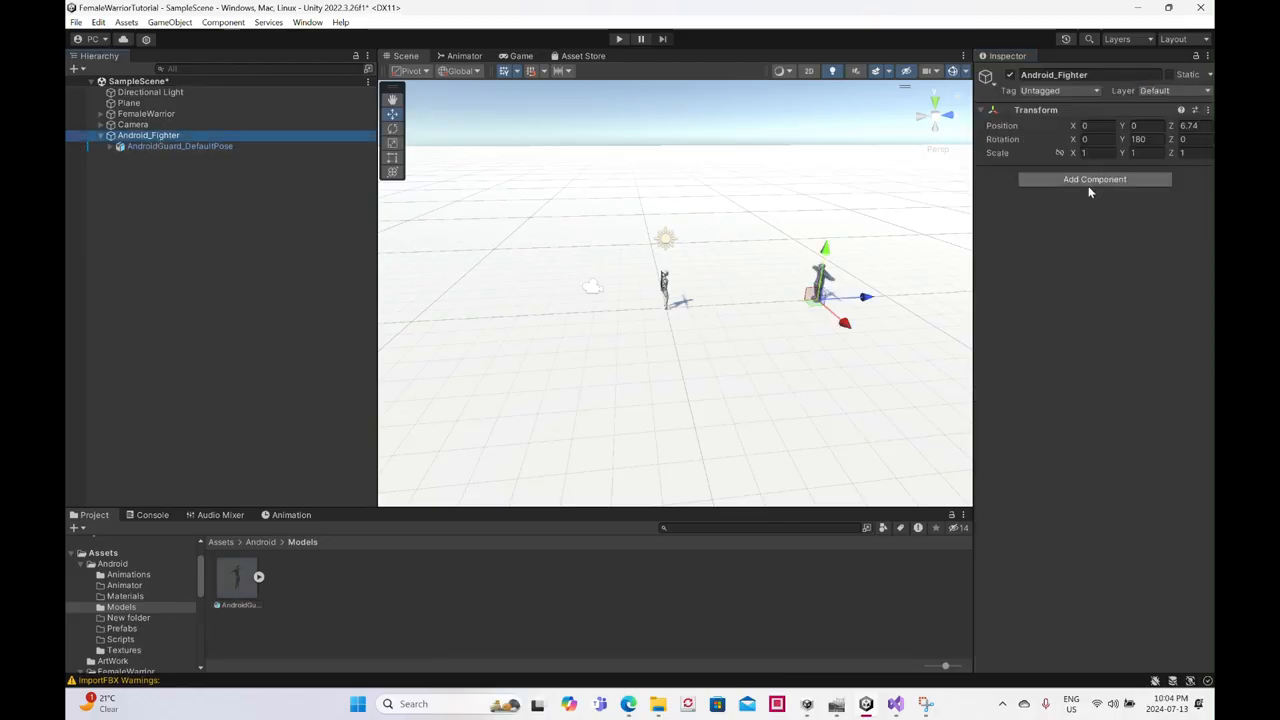
pyautogui.click(124, 588)
pyautogui.rightClick(372, 592)
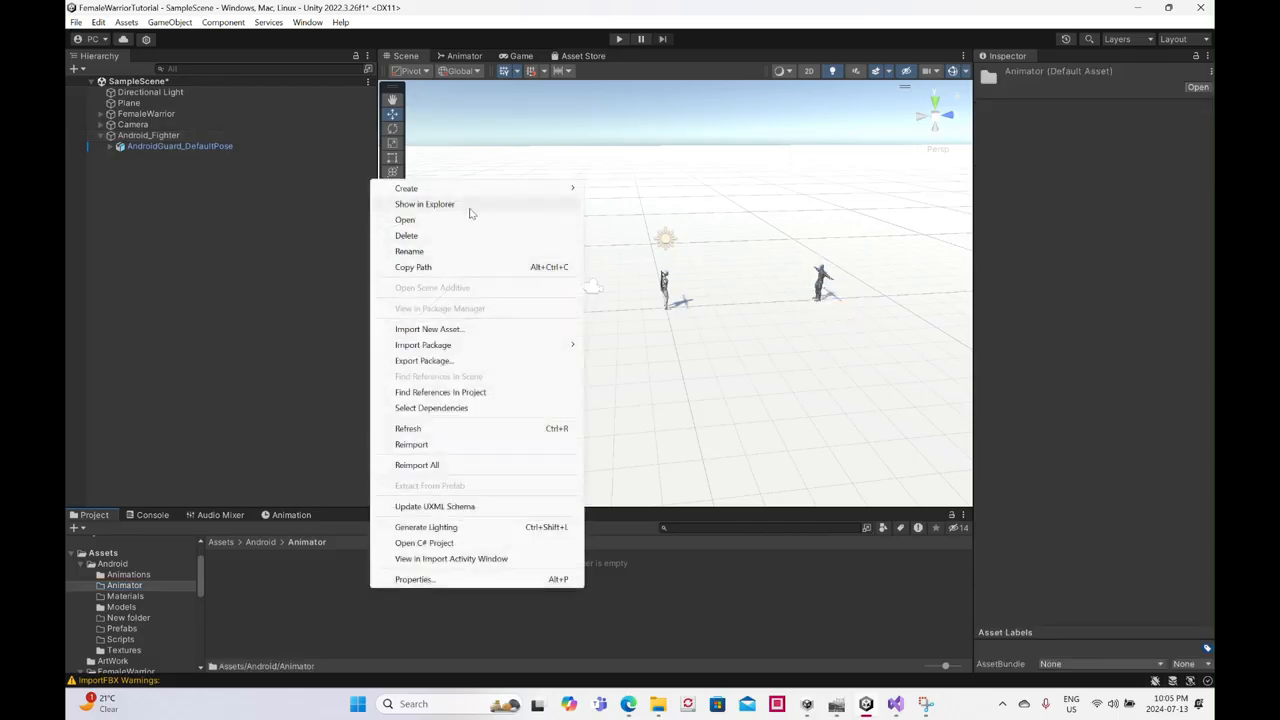
pyautogui.moveTo(474, 195)
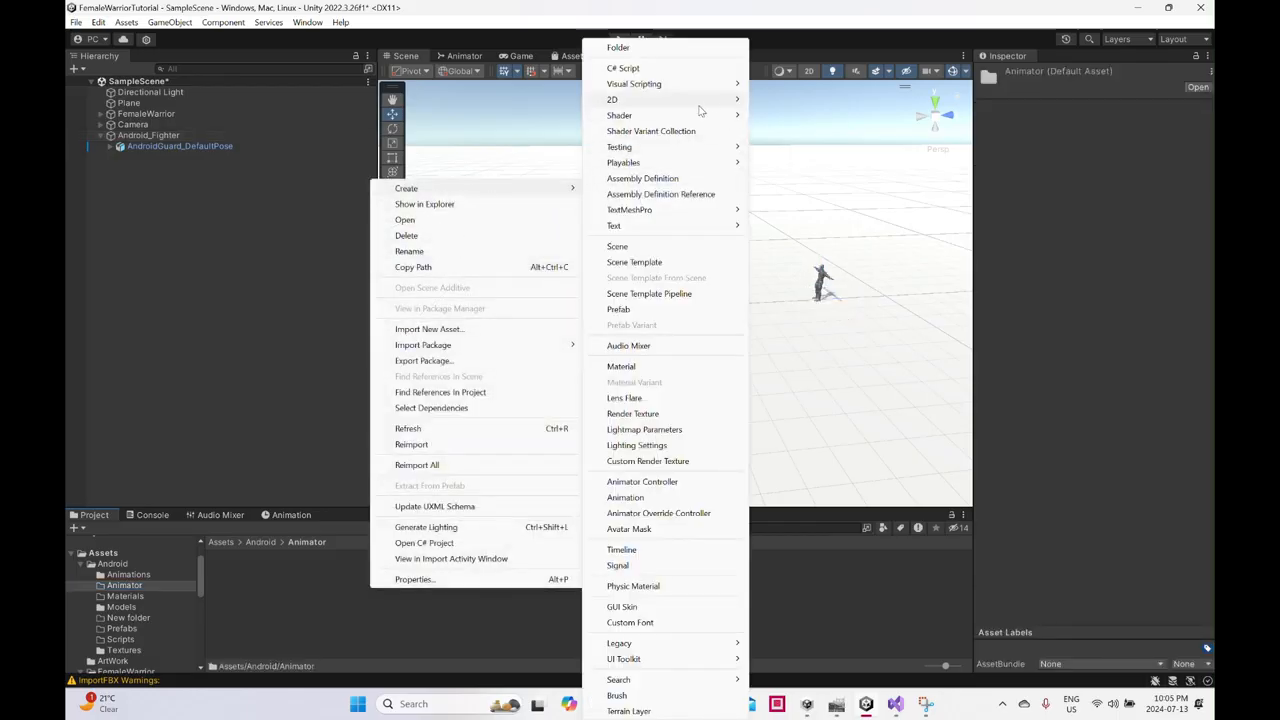
pyautogui.click(672, 482)
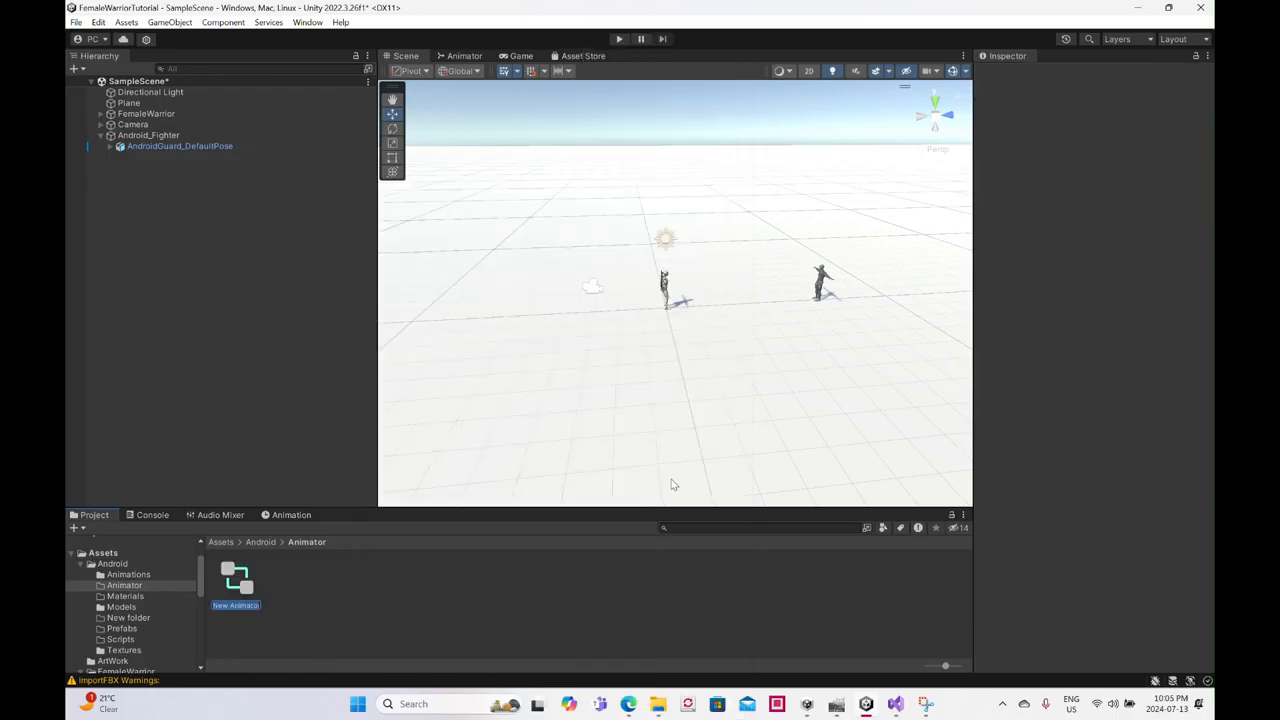
pyautogui.write('A')
pyautogui.write('ndroid_Animator')
pyautogui.press('Return')
# - Add an Animator component to the Android_Fighter object
pyautogui.click(148, 135)
pyautogui.click(1133, 179)
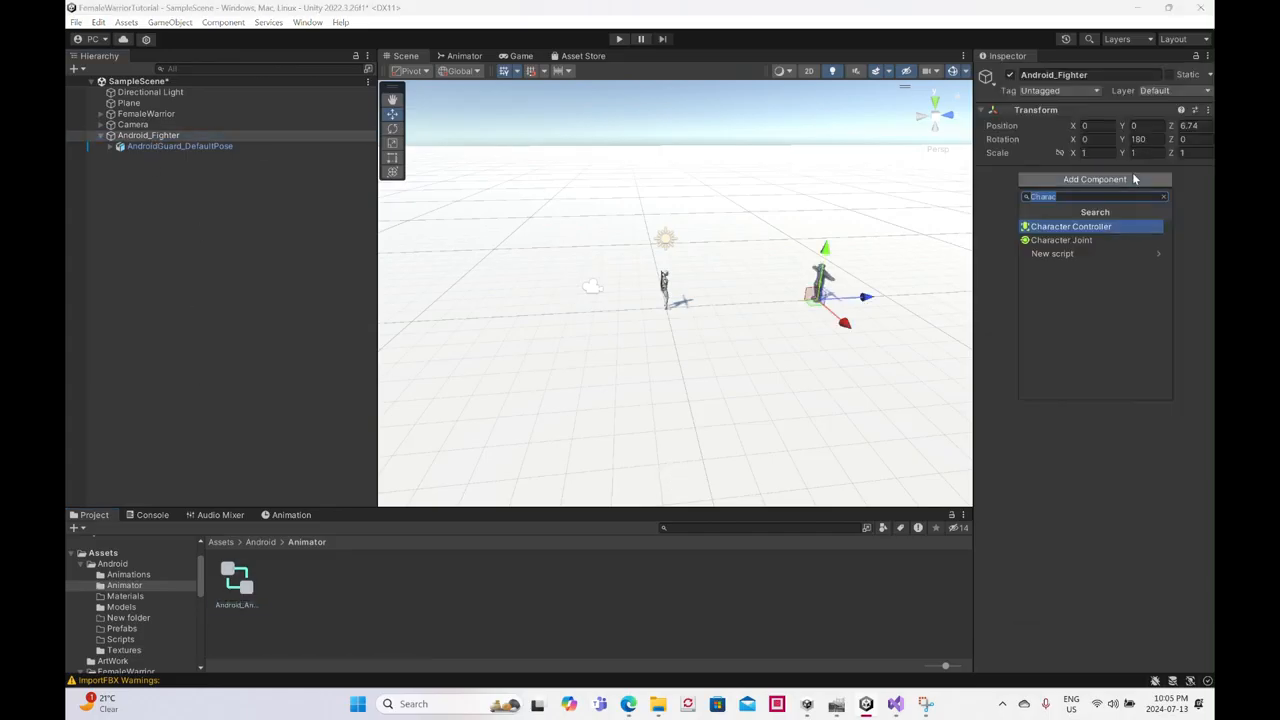
pyautogui.write('Animator')
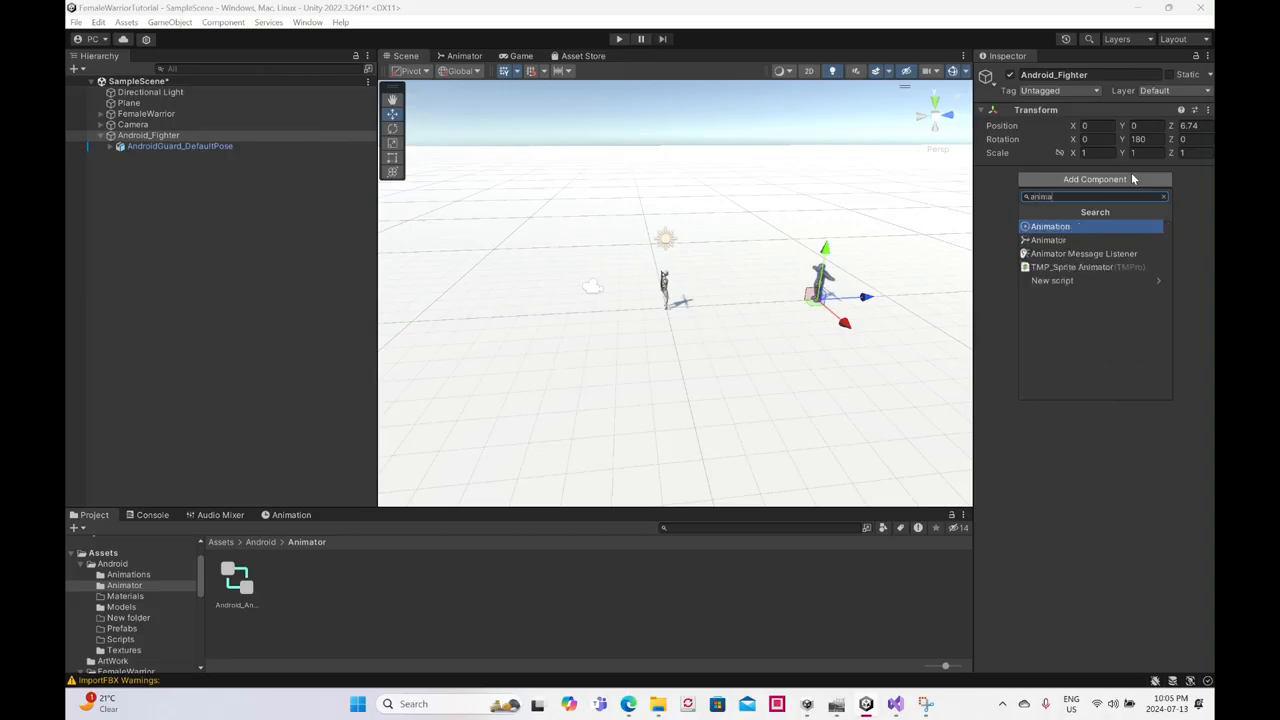
pyautogui.press('Return')
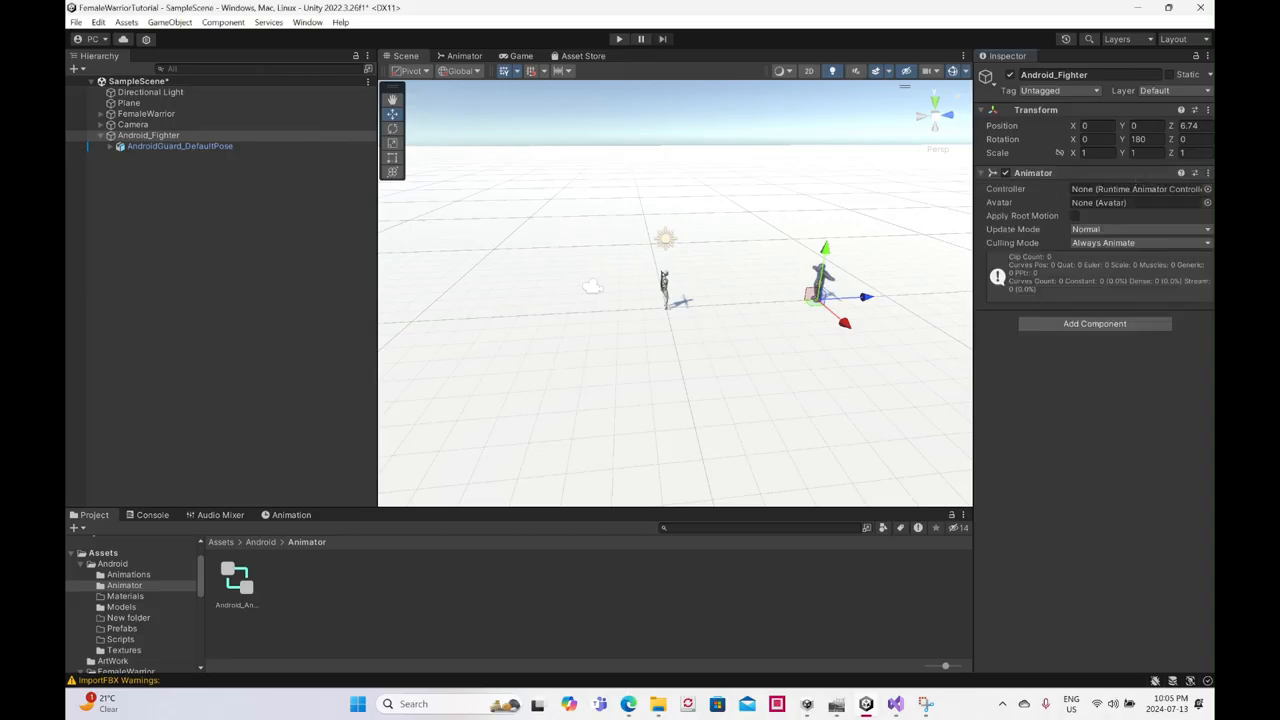
# - Assign AndroidGuard_DefaultPoseAvatar as the avatar and Android_Animator as the controller of Android_Fighter's Animator component
pyautogui.click(1207, 202)
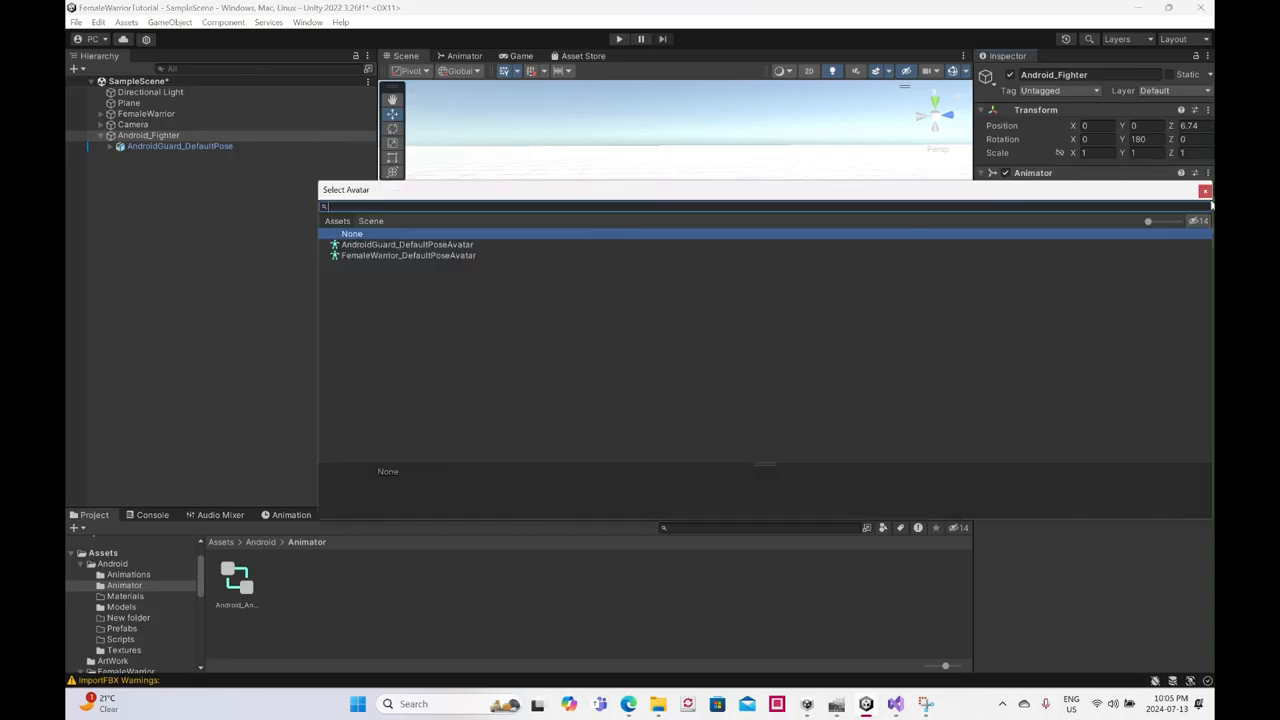
pyautogui.click(410, 245)
pyautogui.doubleClick(411, 245)
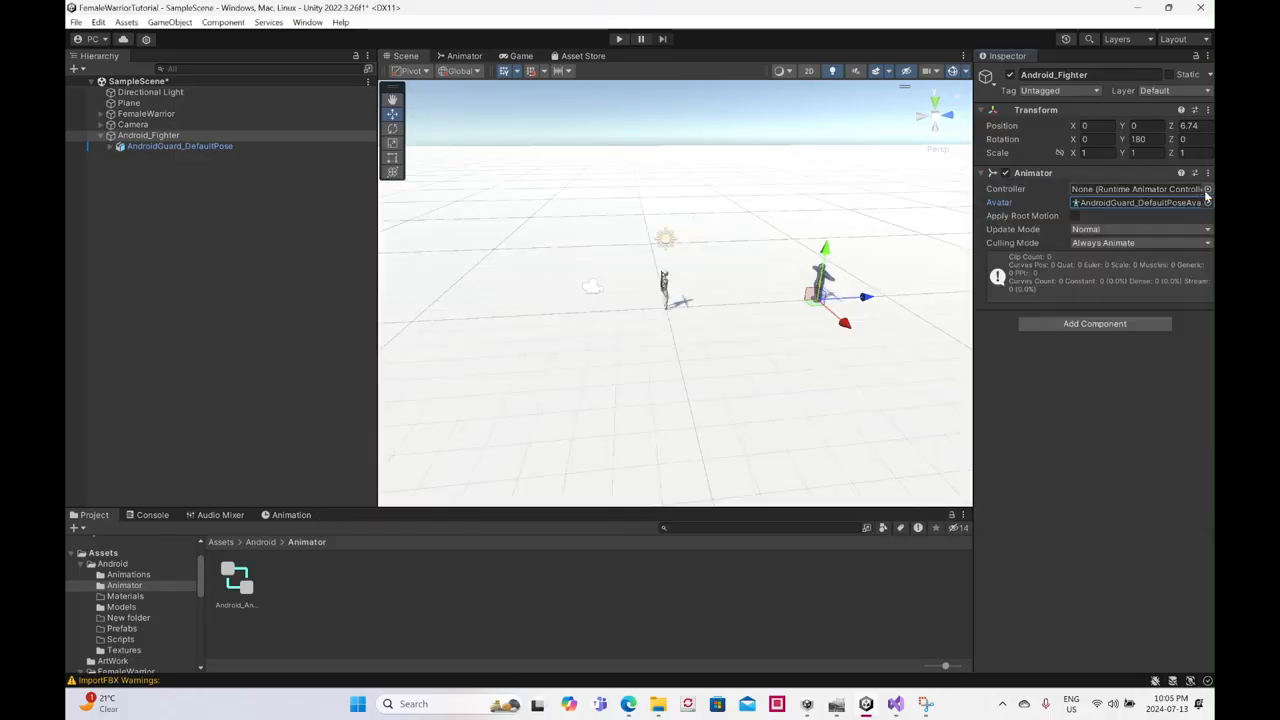
pyautogui.click(1207, 190)
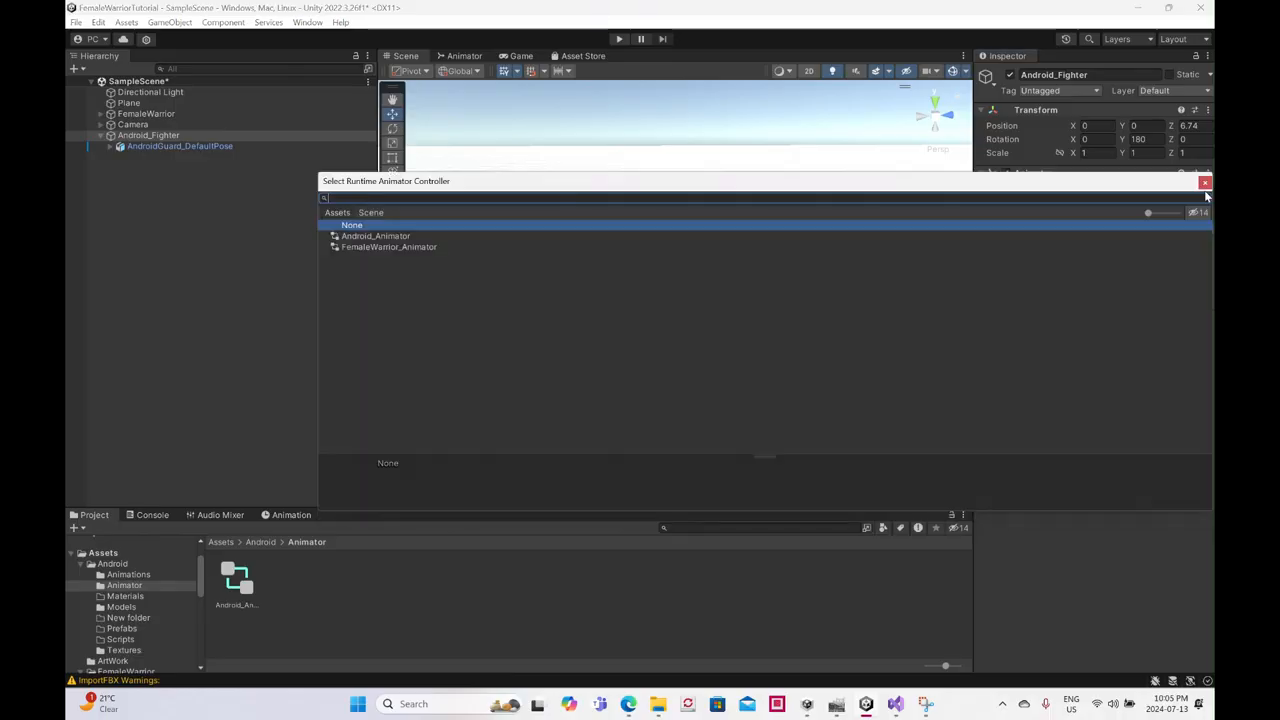
pyautogui.doubleClick(400, 236)
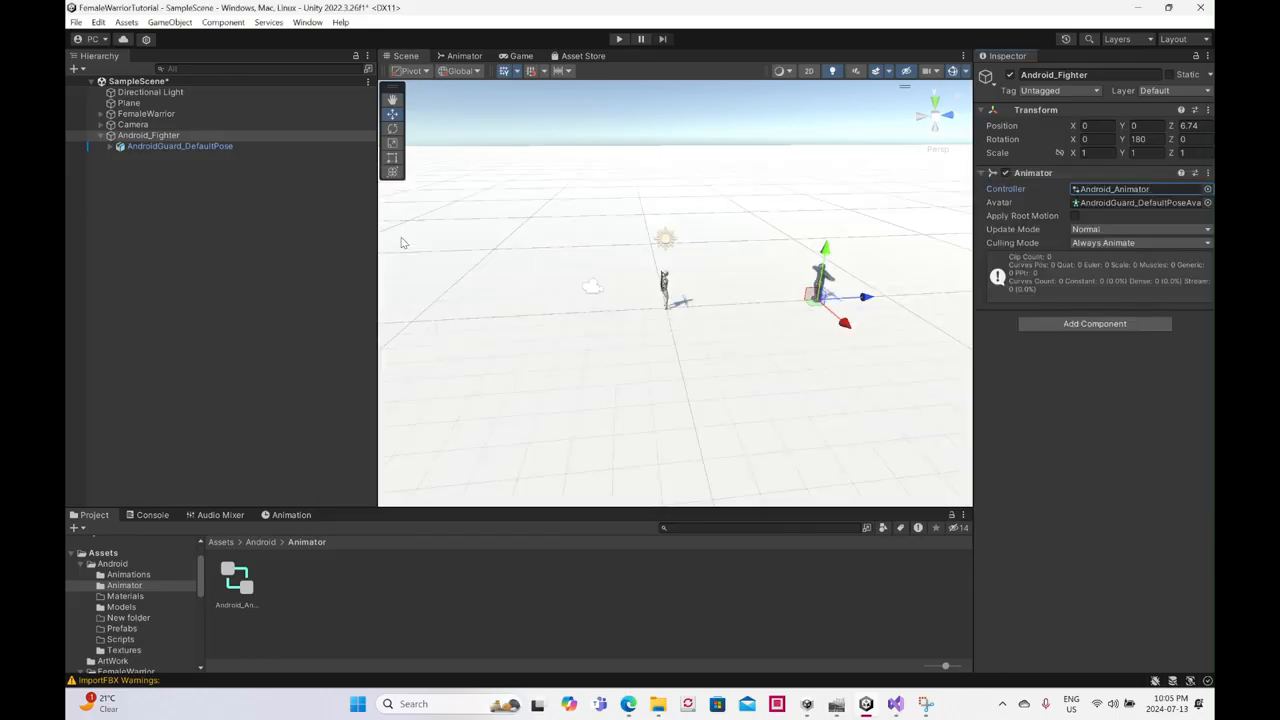
# - Create a new blend tree state in the Android_Animator controller and open that blend tree for editing
pyautogui.doubleClick(240, 590)
pyautogui.rightClick(634, 200)
pyautogui.moveTo(720, 206)
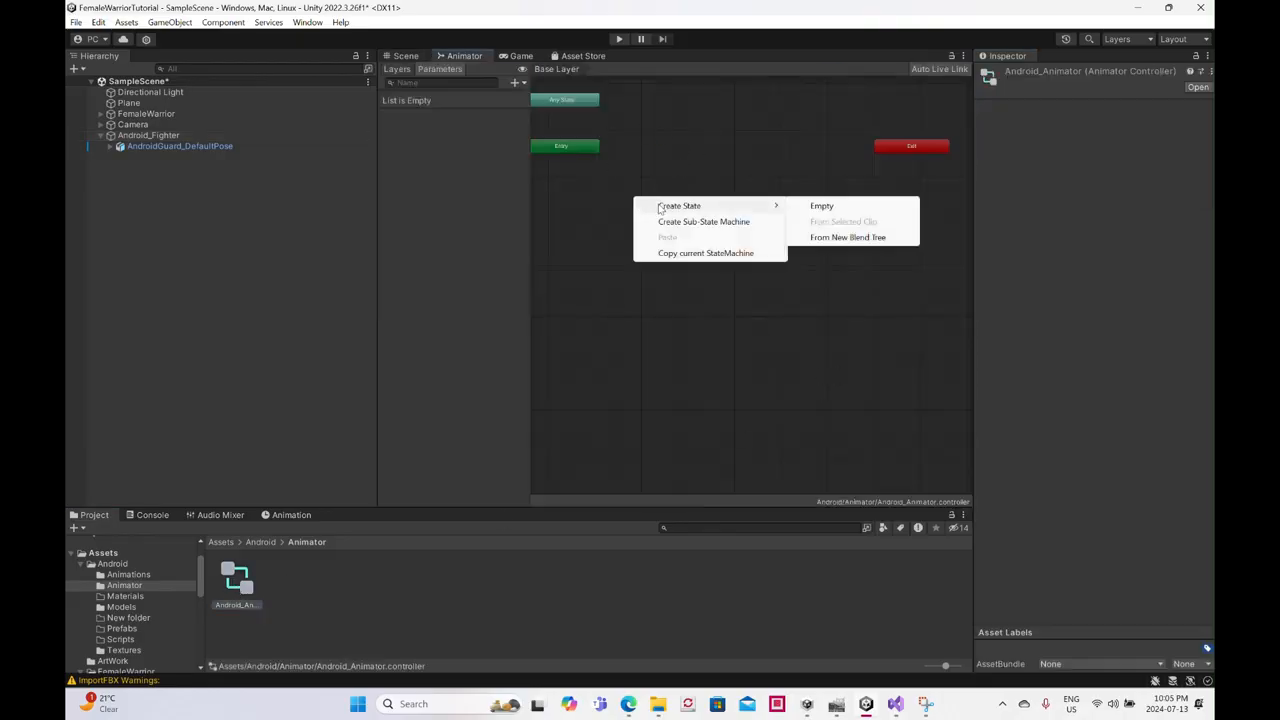
pyautogui.click(820, 238)
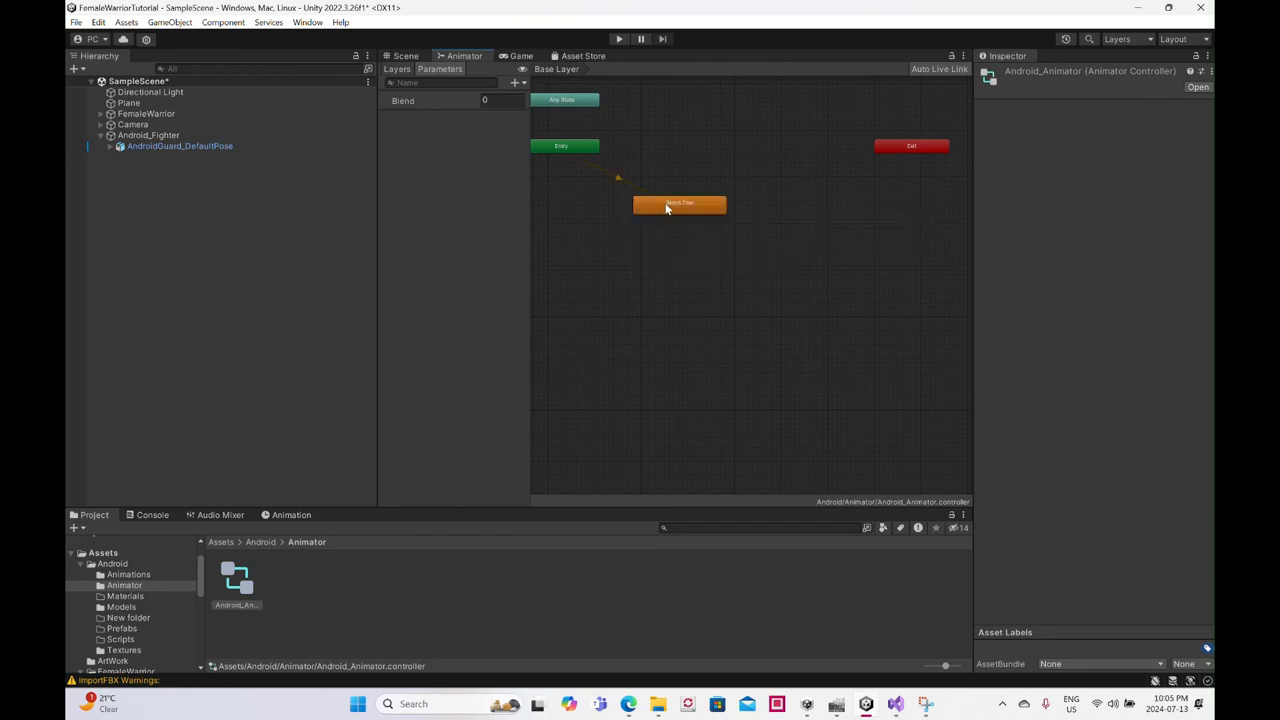
pyautogui.doubleClick(674, 207)
pyautogui.click(768, 288)
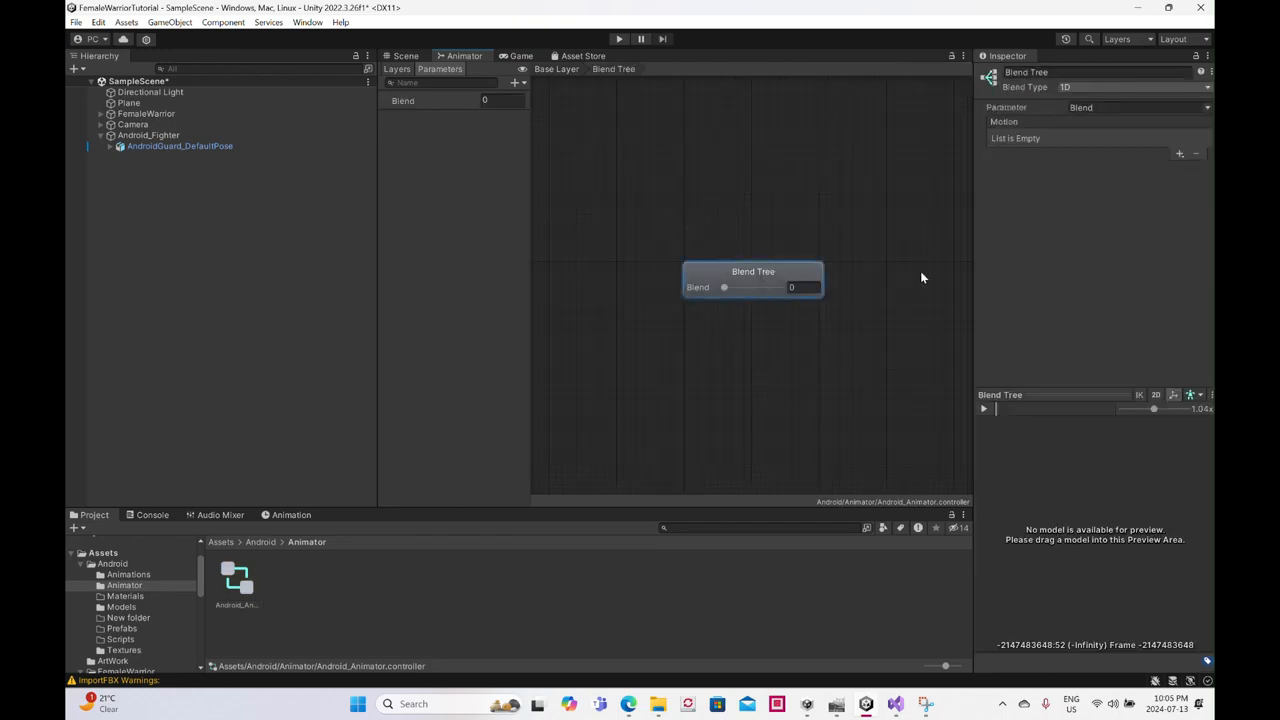
# - Add three motion fields to the 1D blend tree
pyautogui.click(1181, 157)
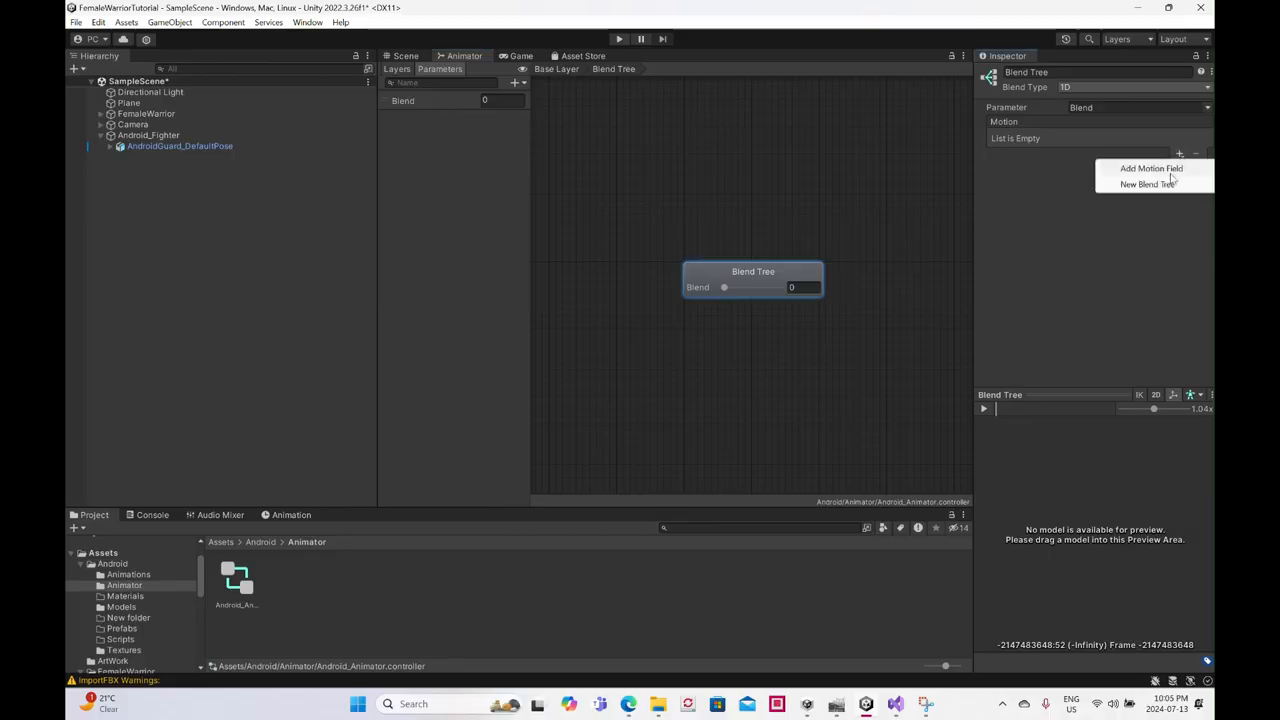
pyautogui.click(1160, 164)
pyautogui.click(1180, 156)
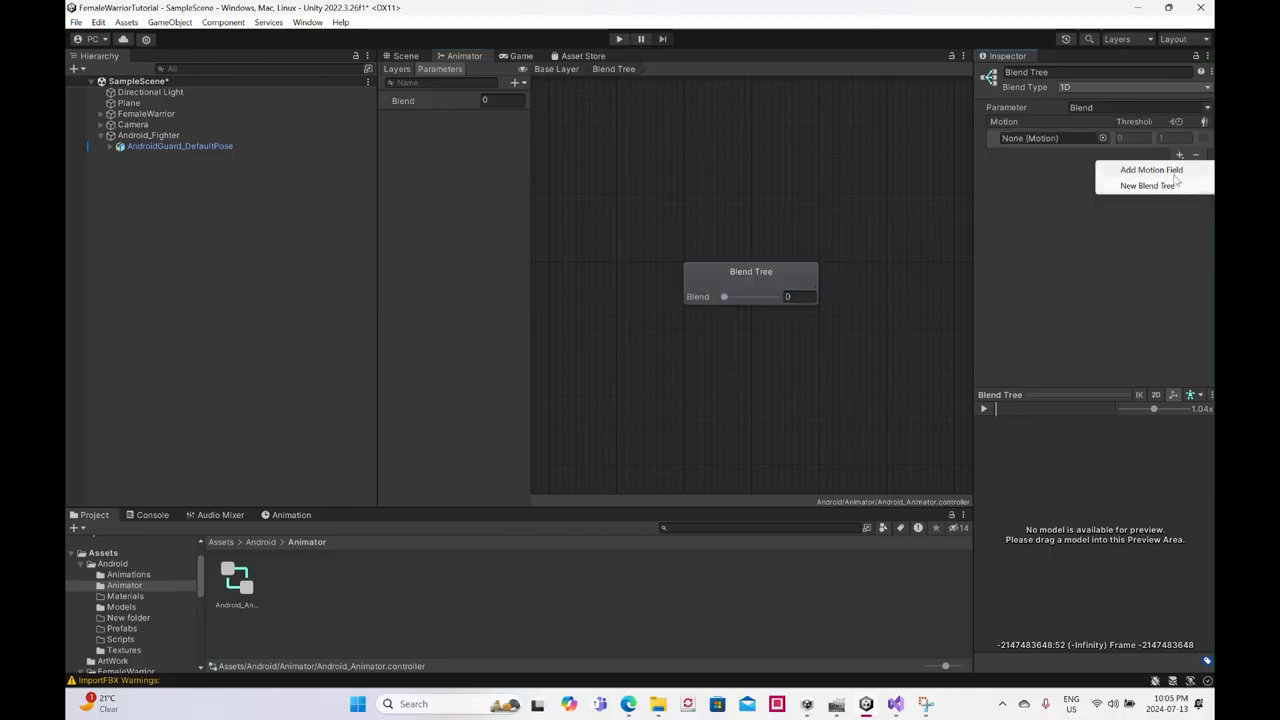
pyautogui.click(1150, 169)
pyautogui.click(1179, 216)
pyautogui.click(1162, 230)
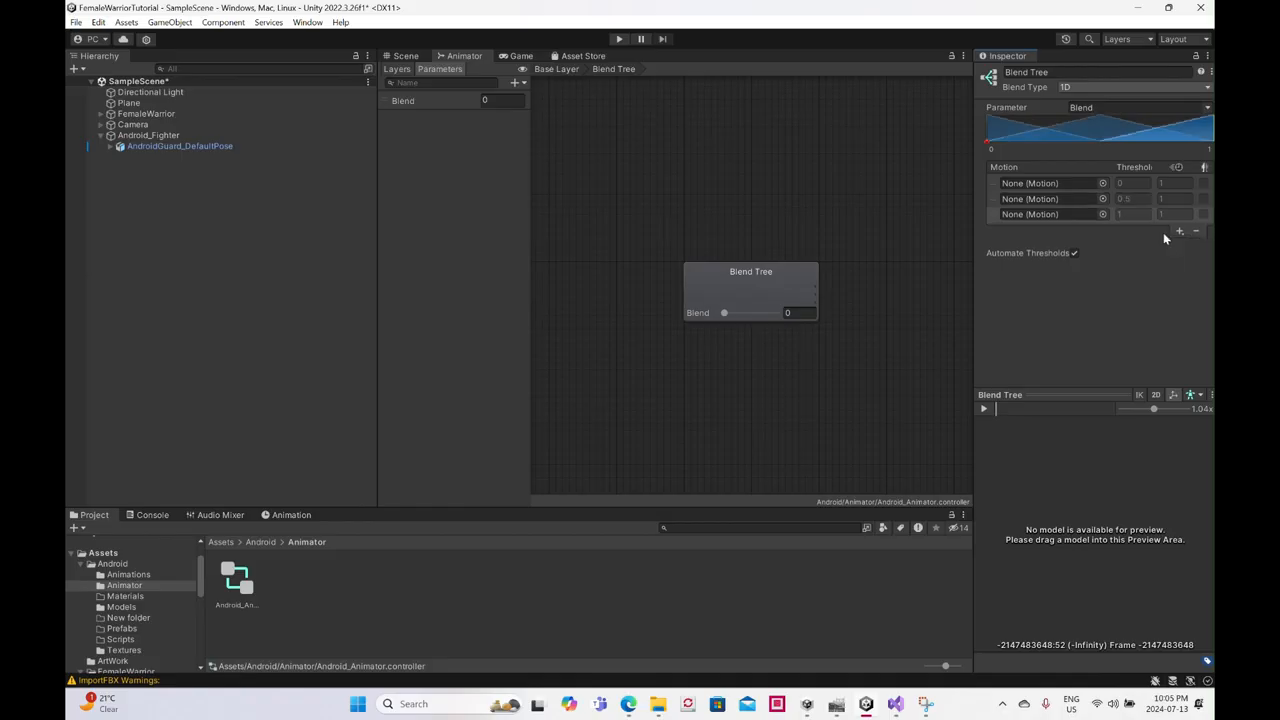
# - Assign the AndroidGuard_Idle clip to the blend tree's first motion and the remaining two AndroidGuard clips to the second and third motions
pyautogui.click(1103, 185)
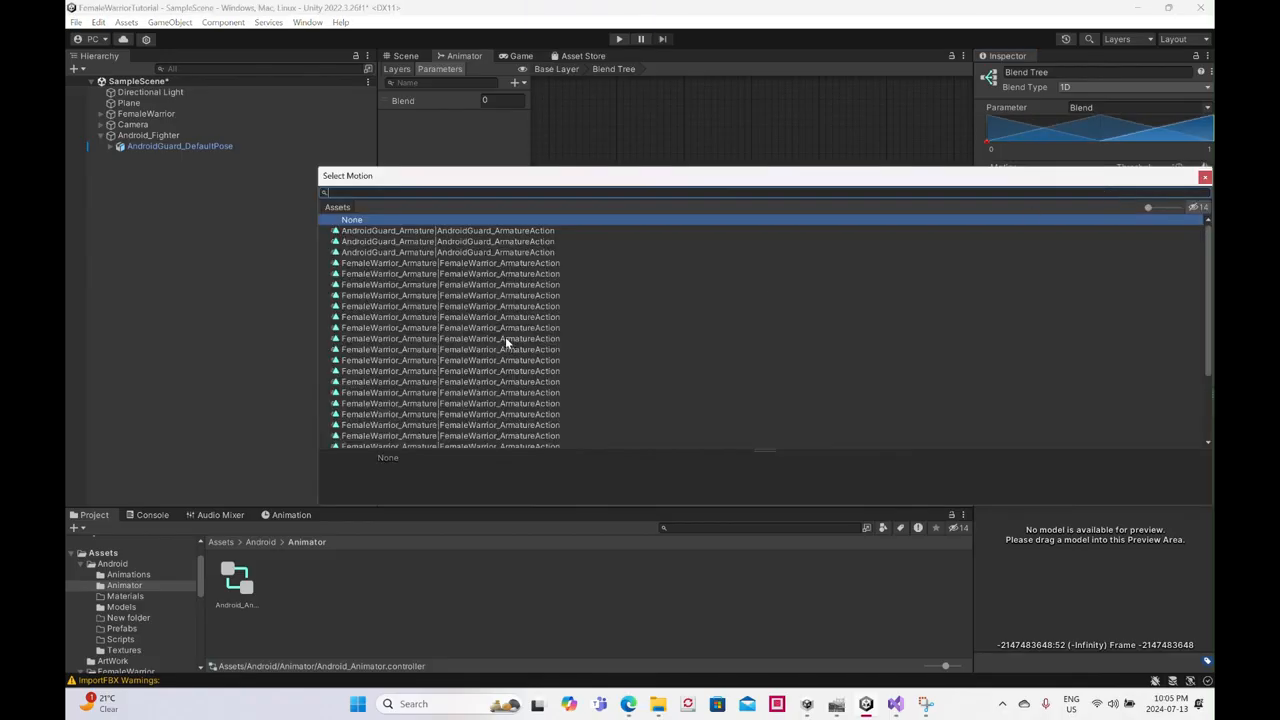
pyautogui.click(494, 233)
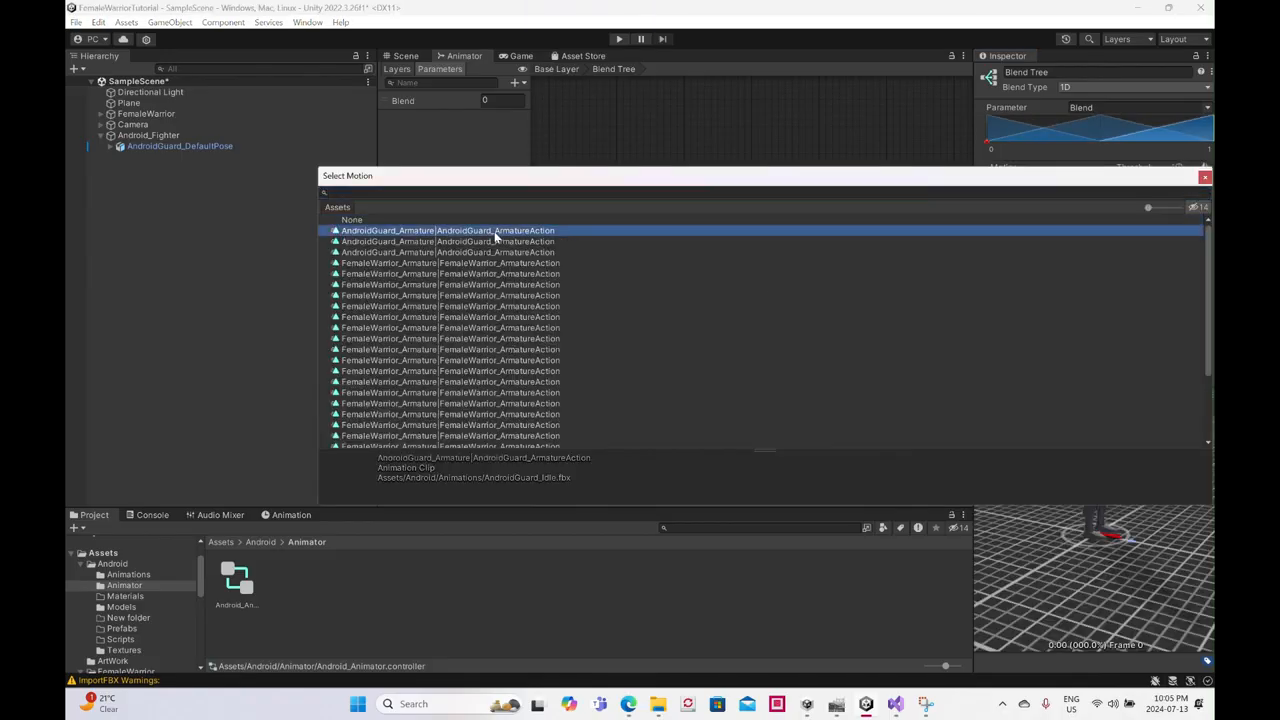
pyautogui.doubleClick(494, 233)
pyautogui.click(1103, 199)
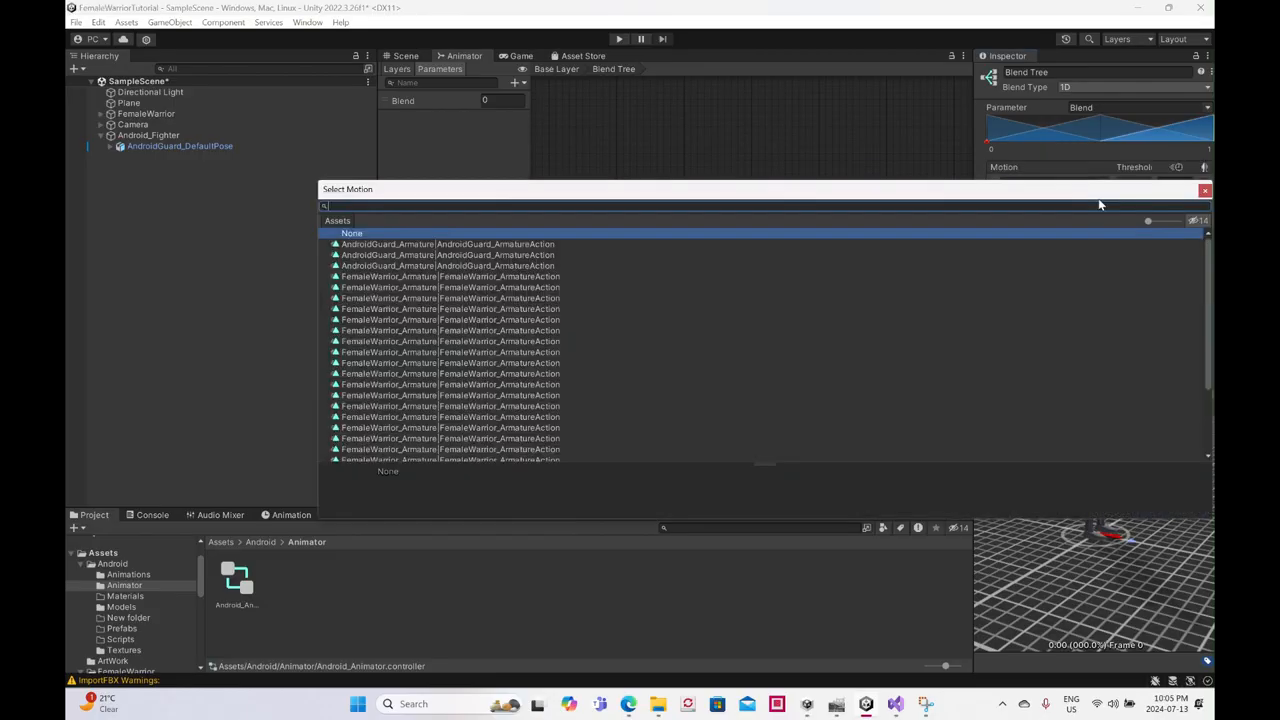
pyautogui.click(534, 256)
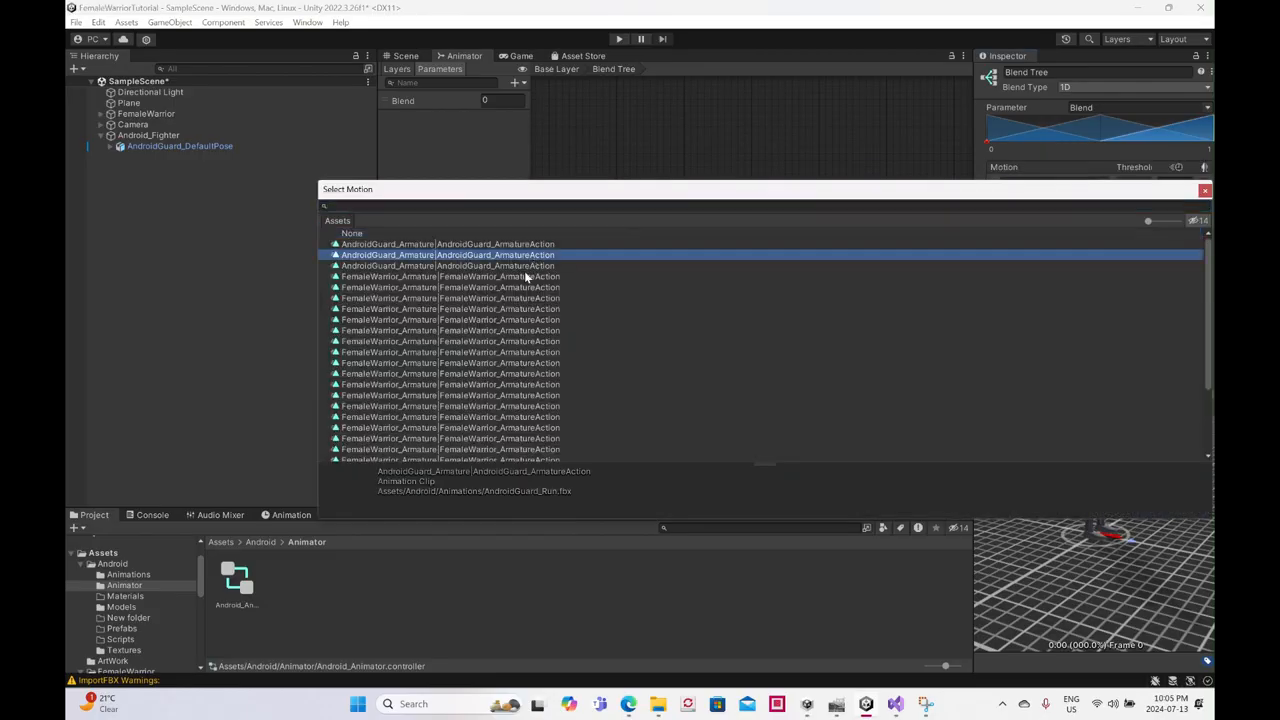
pyautogui.doubleClick(526, 270)
pyautogui.click(1104, 215)
pyautogui.doubleClick(483, 277)
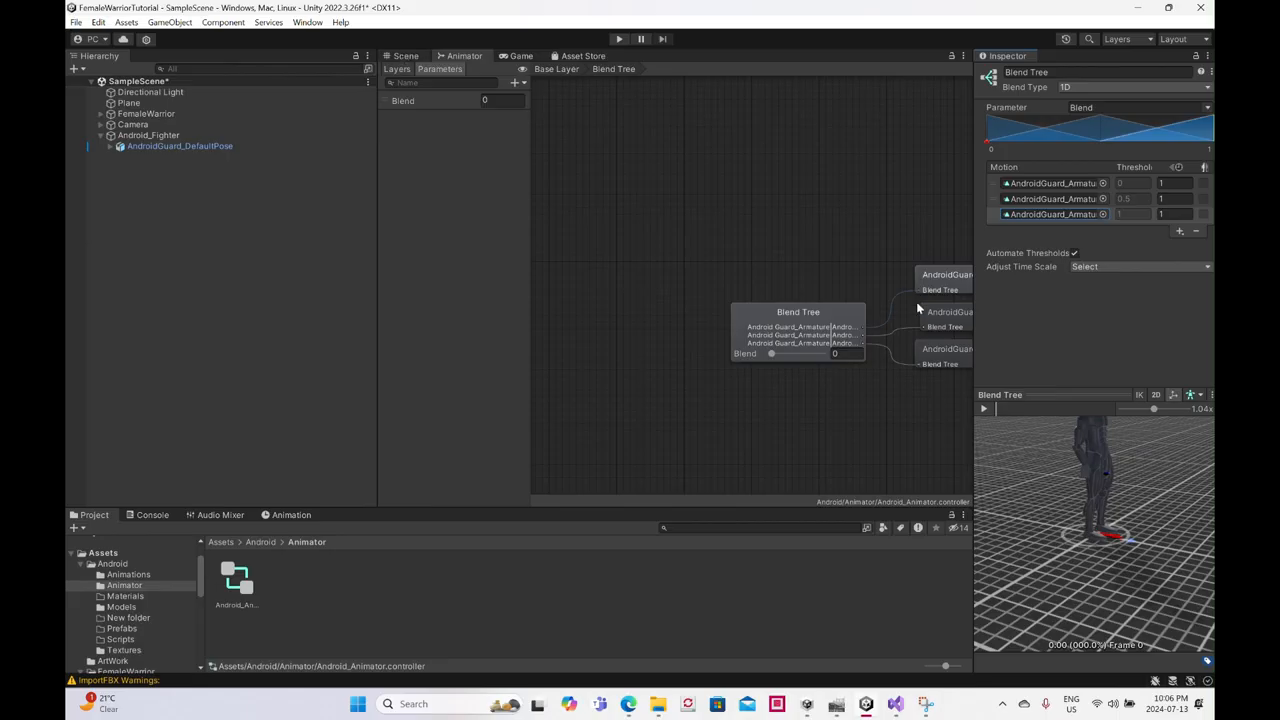
# - Preview the blend tree's animation with the Blend value at 0, and pause the preview
pyautogui.click(984, 410)
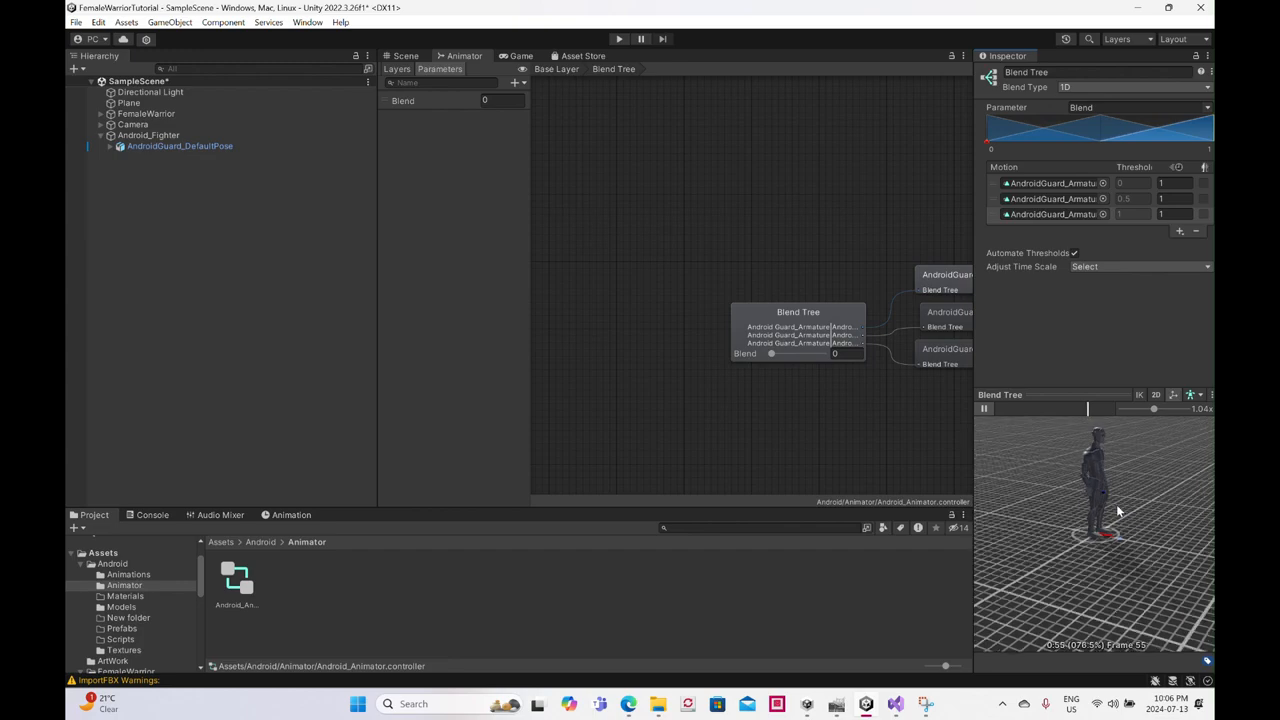
pyautogui.moveTo(772, 356)
pyautogui.mouseDown()
pyautogui.moveTo(826, 354)
pyautogui.moveTo(716, 358)
pyautogui.mouseUp()
pyautogui.click(984, 409)
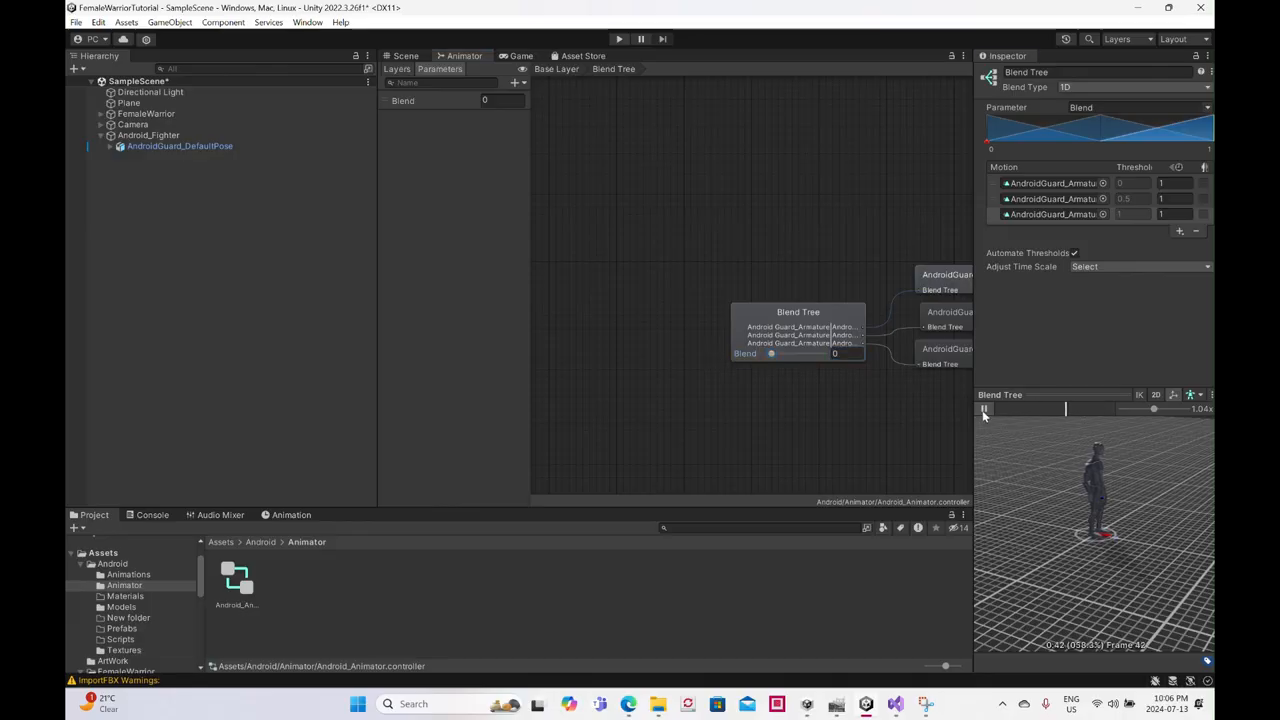
# - Add a Capsule Collider component to the Android_Fighter object in the scene
pyautogui.click(404, 56)
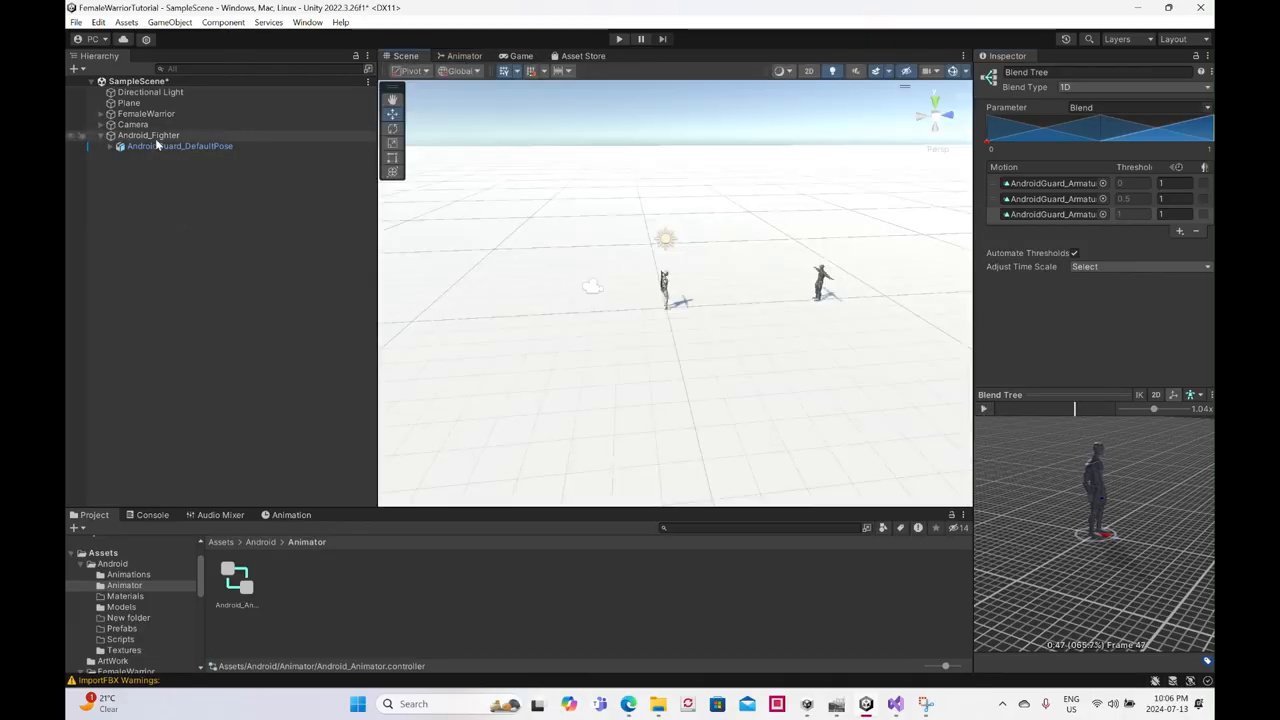
pyautogui.click(214, 136)
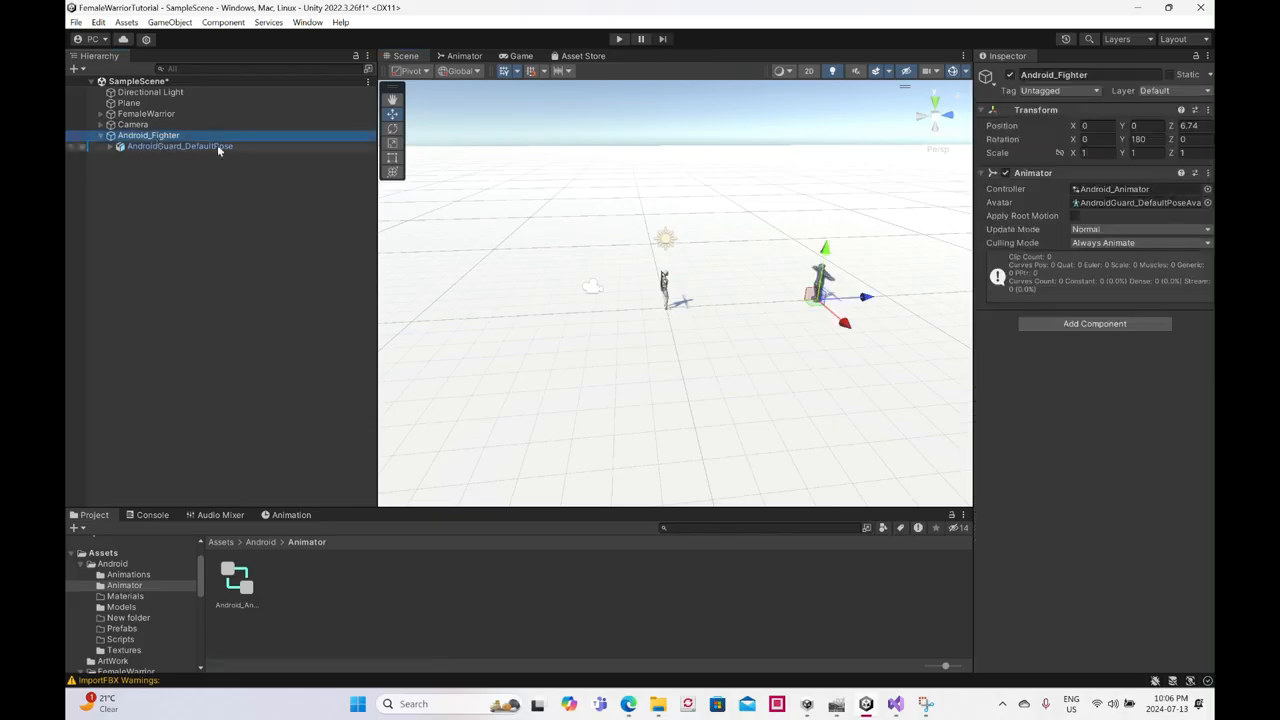
pyautogui.click(1043, 324)
pyautogui.write('cap')
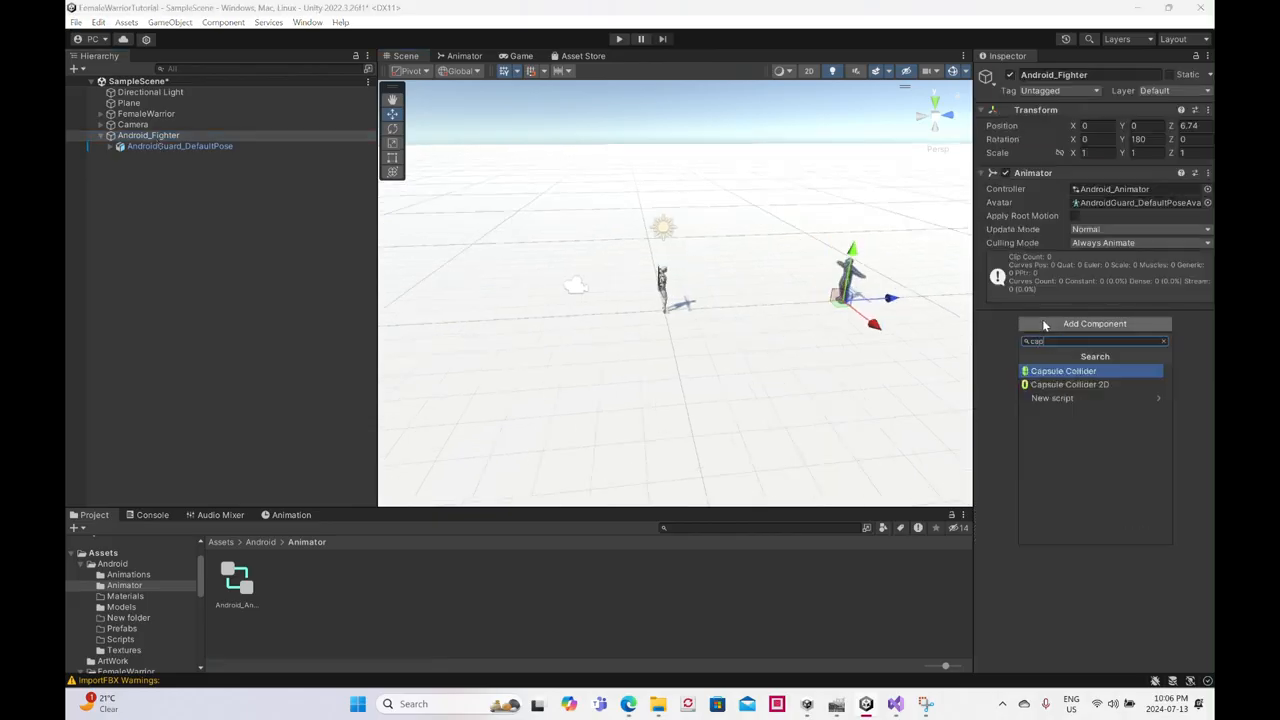
pyautogui.write('sul')
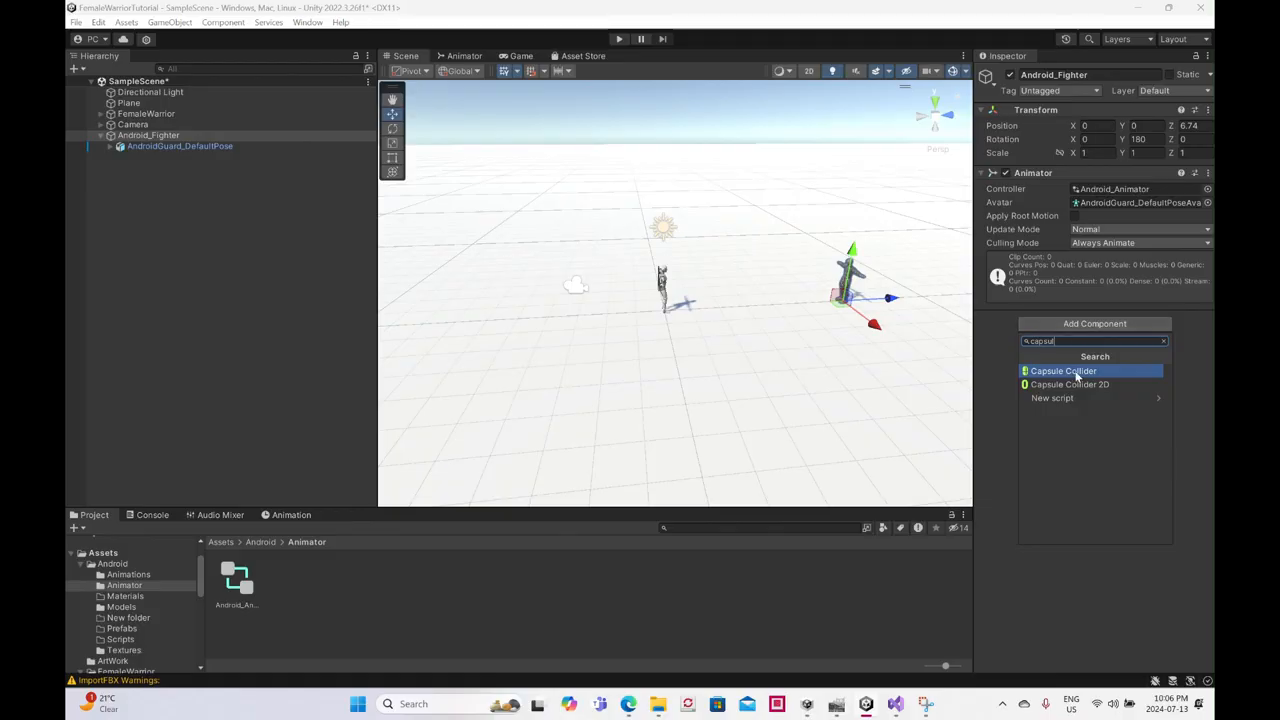
pyautogui.click(1078, 371)
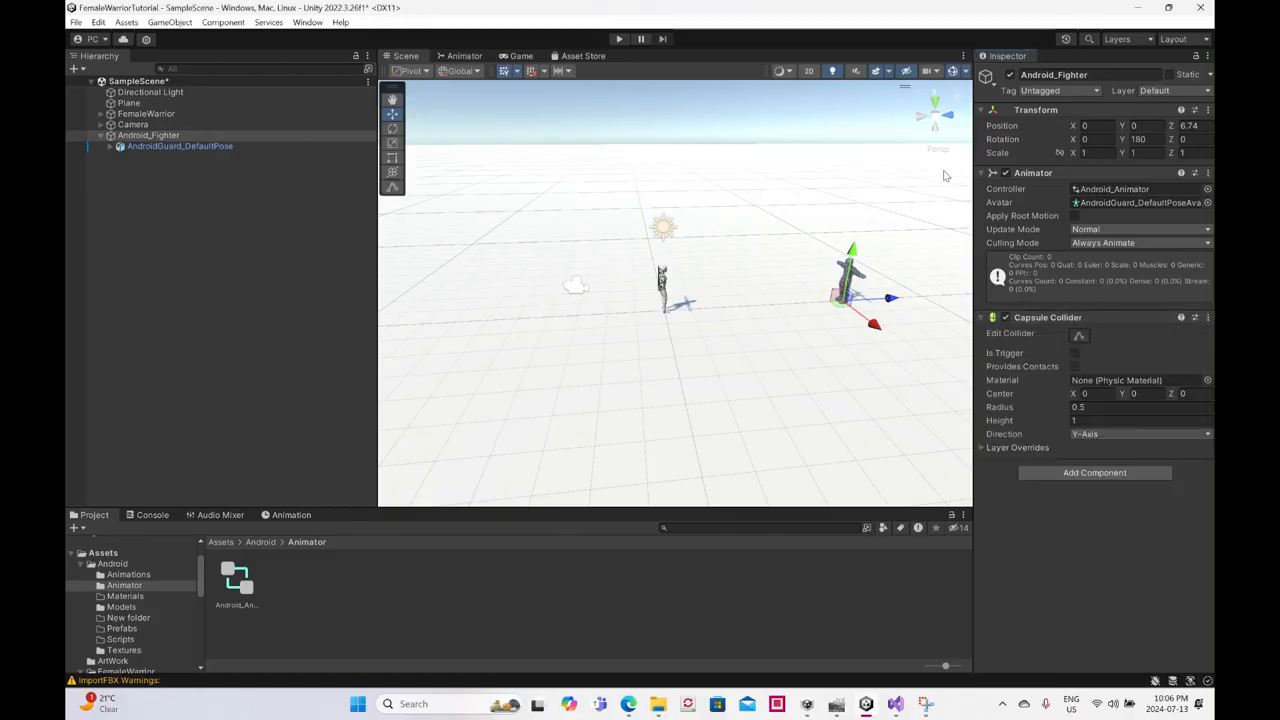
# - Set the radius of Android_Fighter's Capsule Collider to 0.1, checking its fit from the model's side
pyautogui.click(938, 119)
pyautogui.click(950, 117)
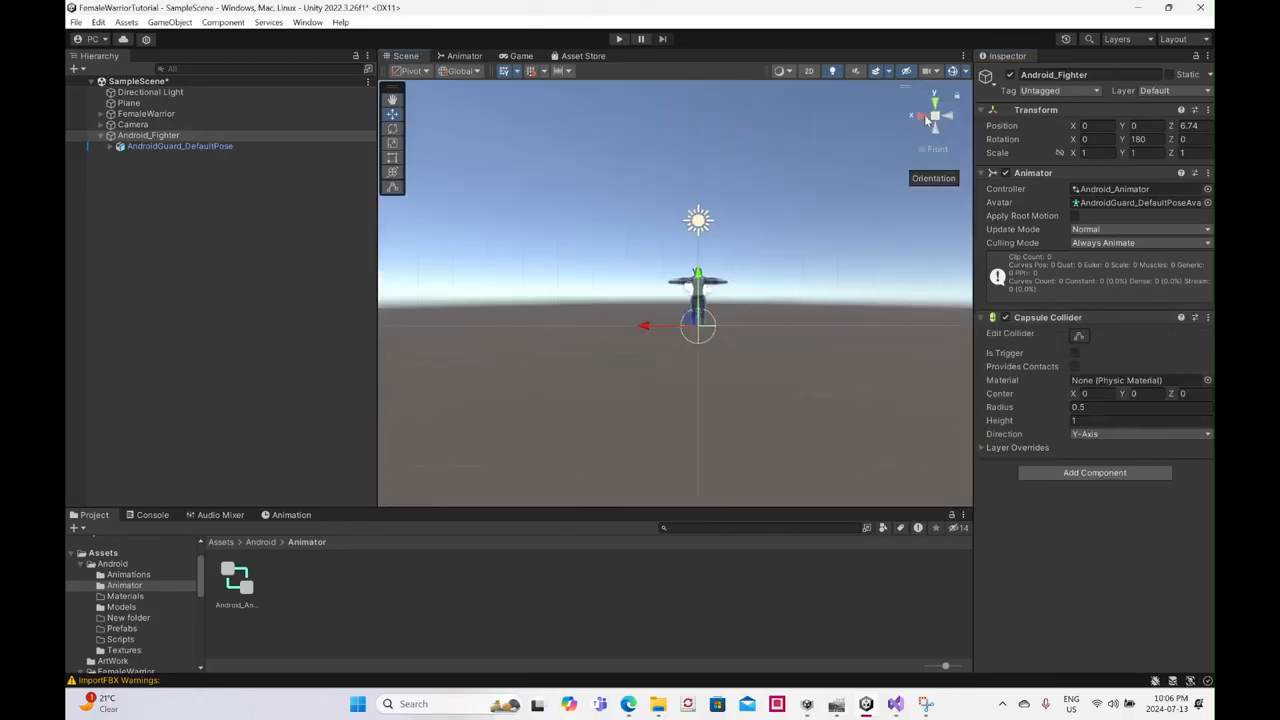
pyautogui.scroll(3, 827, 313)
pyautogui.moveTo(840, 326); pyautogui.dragTo(739, 320, button='middle')
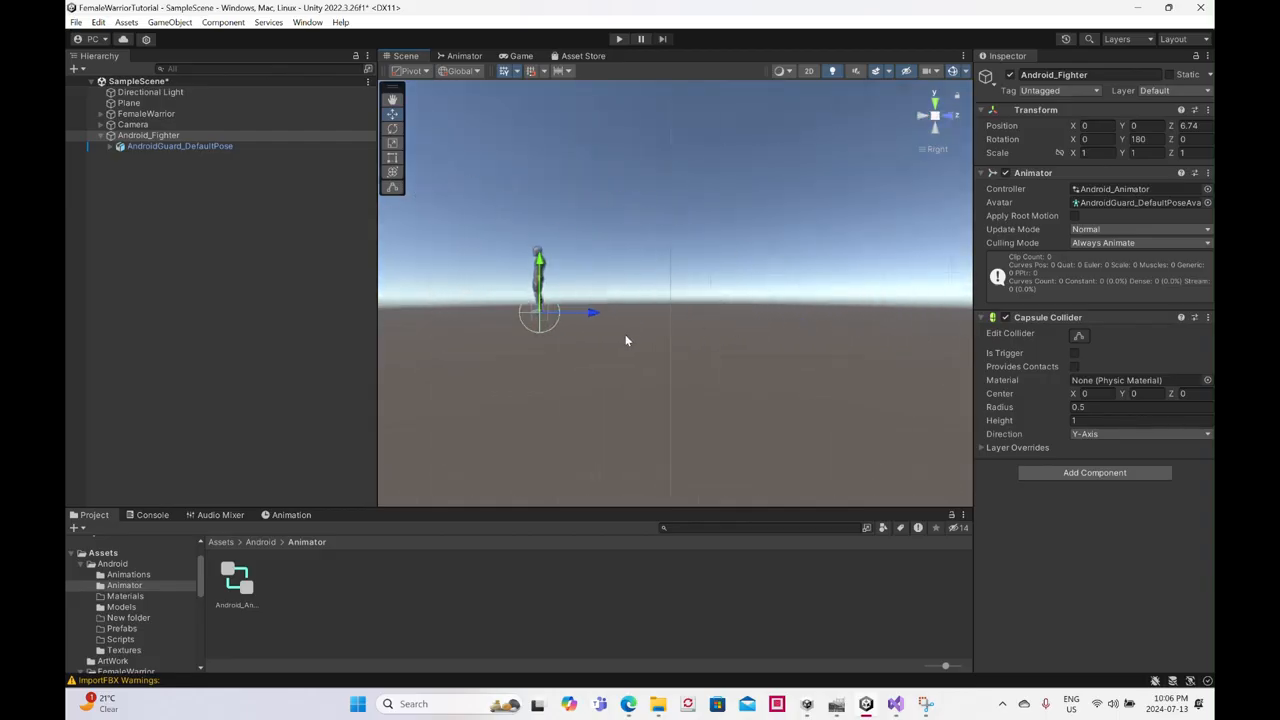
pyautogui.moveTo(545, 332); pyautogui.dragTo(657, 328, button='middle')
pyautogui.scroll(5, 657, 328)
pyautogui.scroll(2, 658, 330)
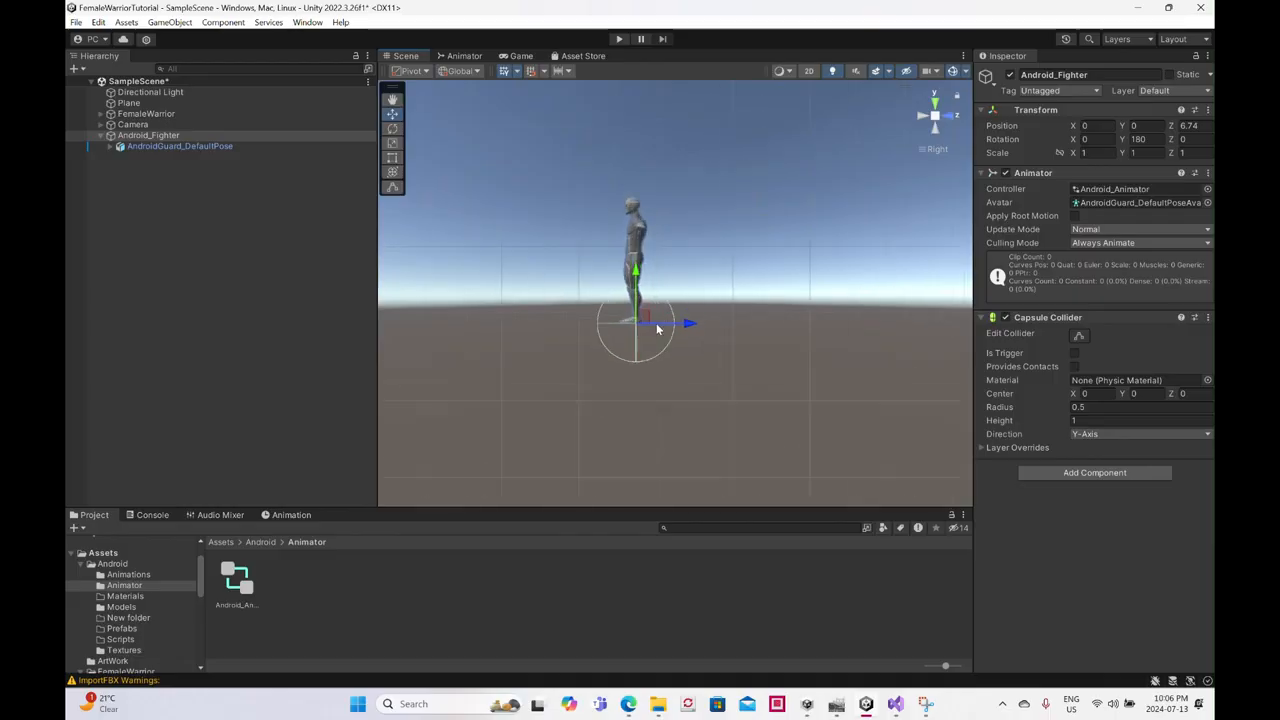
pyautogui.click(392, 157)
pyautogui.click(392, 143)
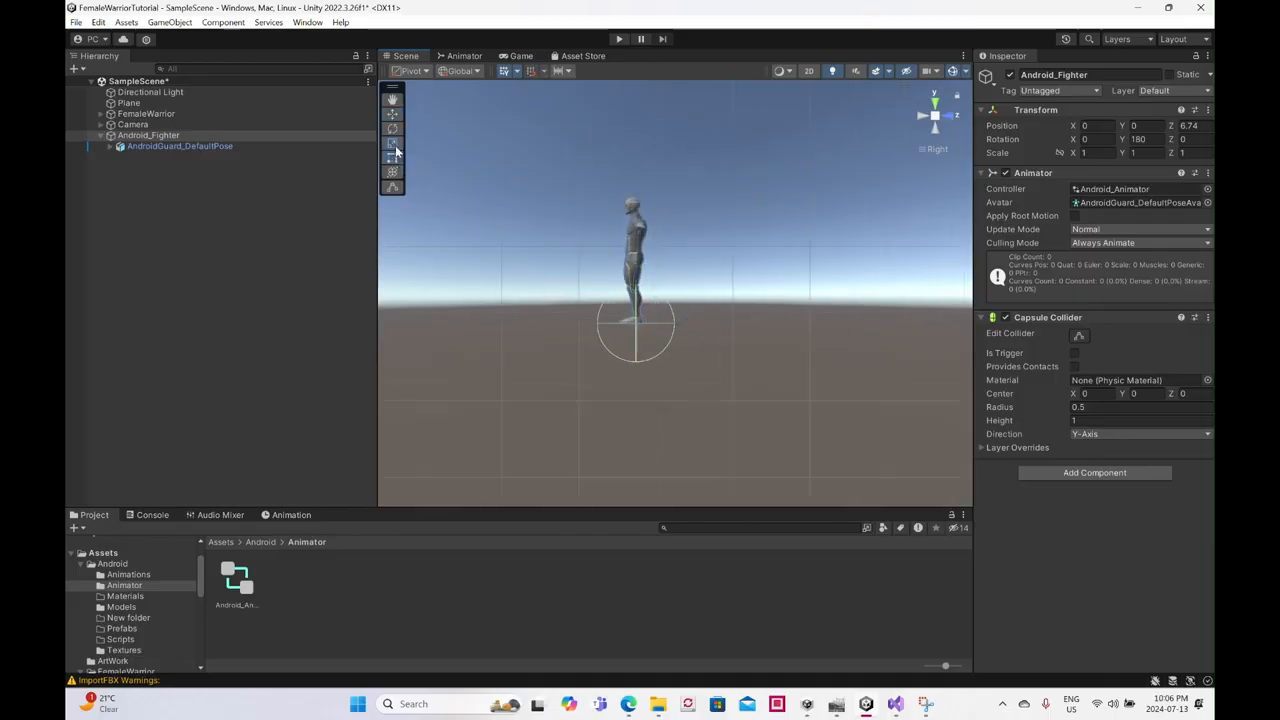
pyautogui.click(1059, 153)
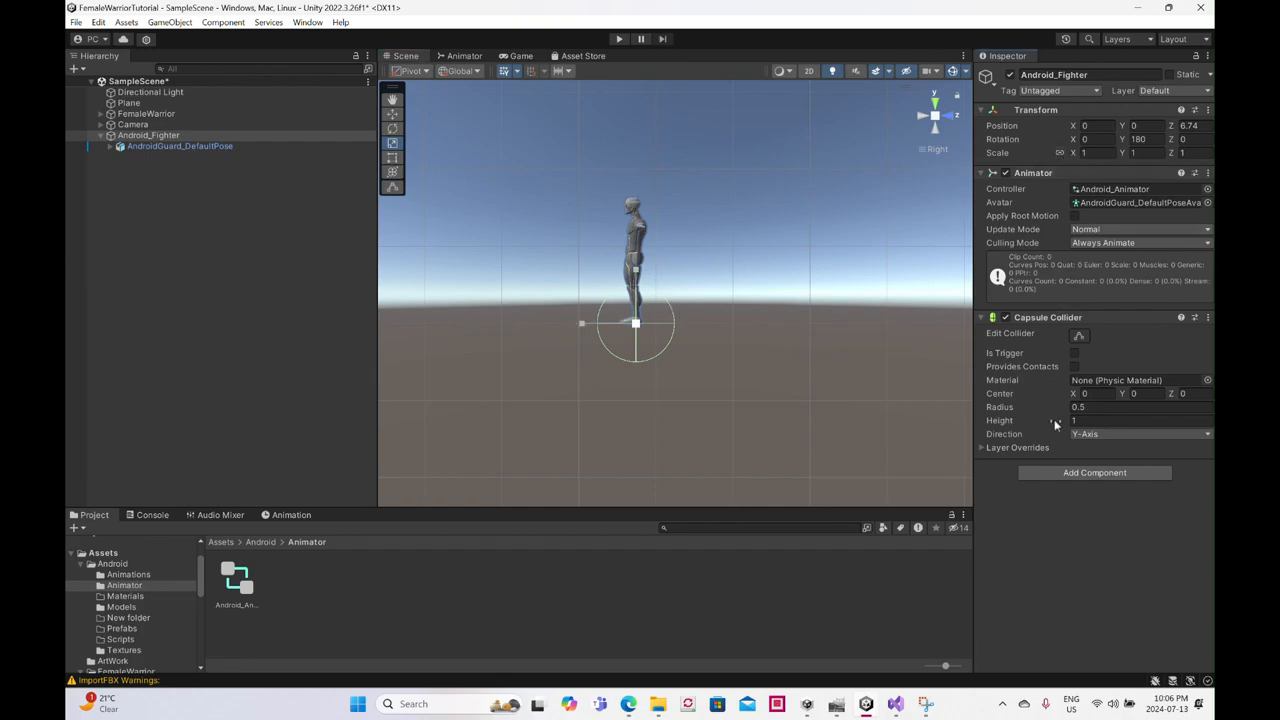
pyautogui.moveTo(1069, 409); pyautogui.dragTo(1059, 413)
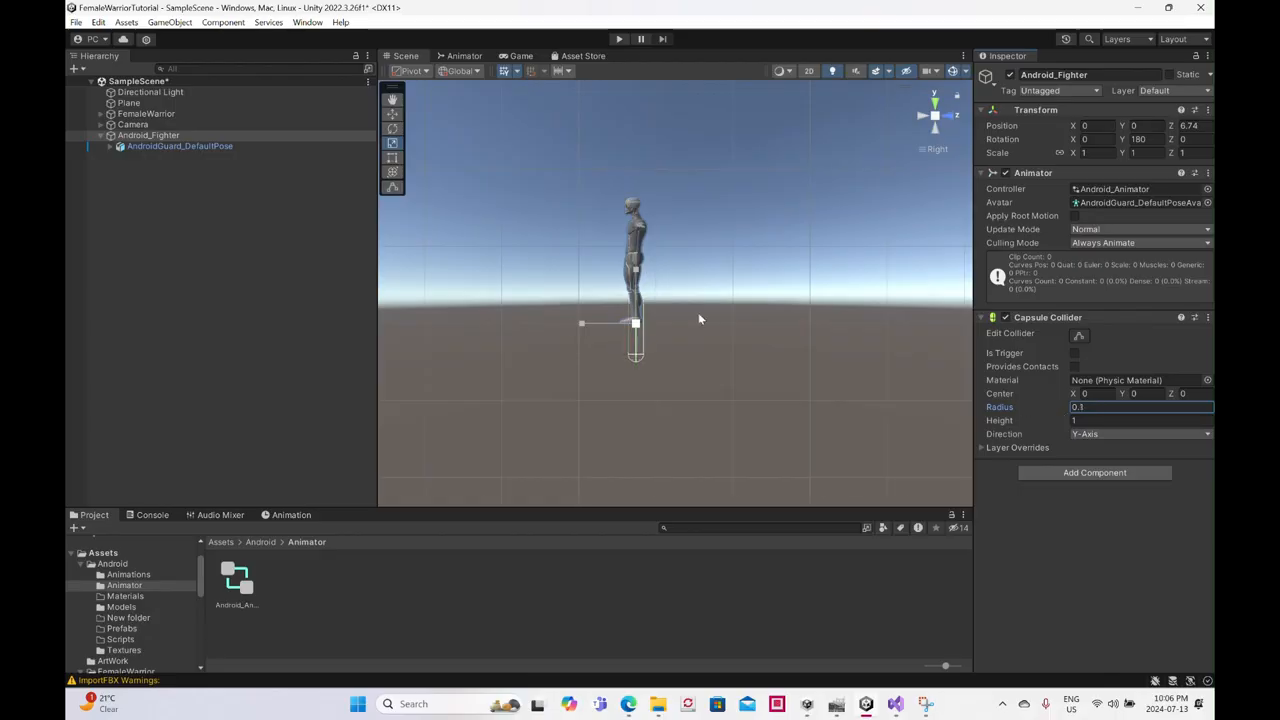
# - Set the Capsule Collider's center Y to 0.73 and its height to 1.57
pyautogui.scroll(2, 698, 312)
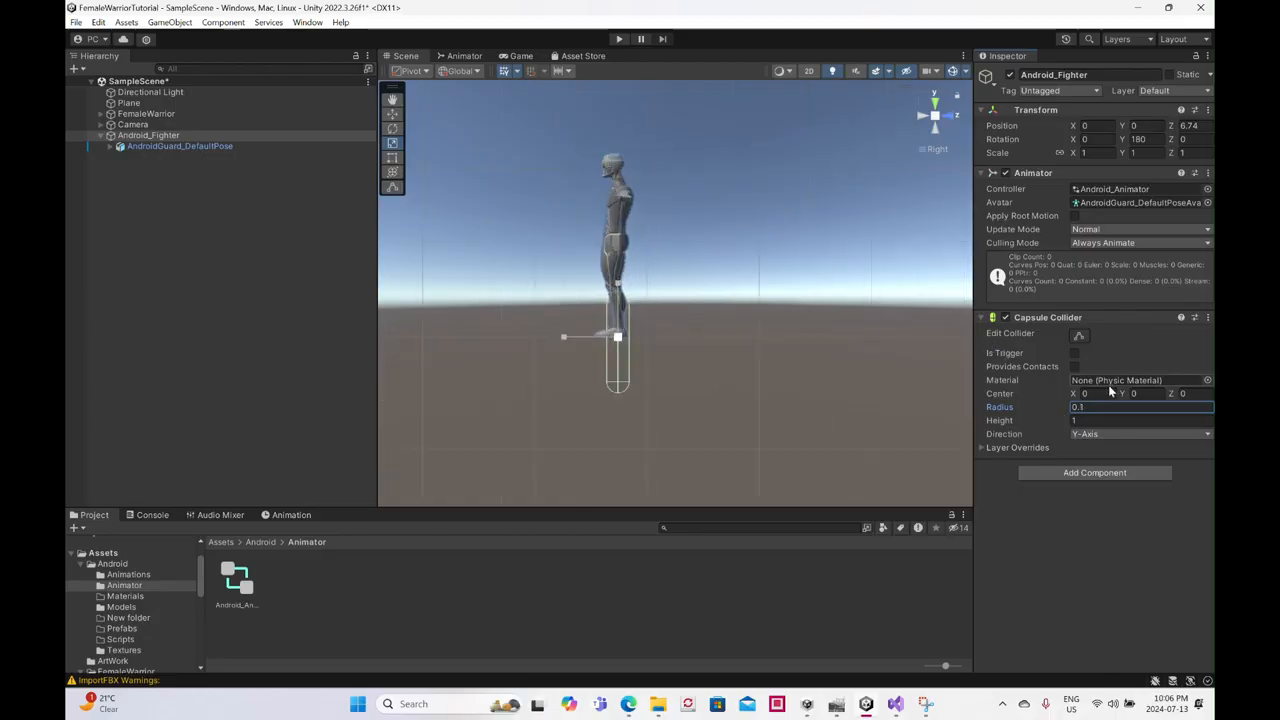
pyautogui.moveTo(1125, 391)
pyautogui.mouseDown()
pyautogui.moveTo(1162, 395)
pyautogui.moveTo(1147, 391)
pyautogui.mouseUp()
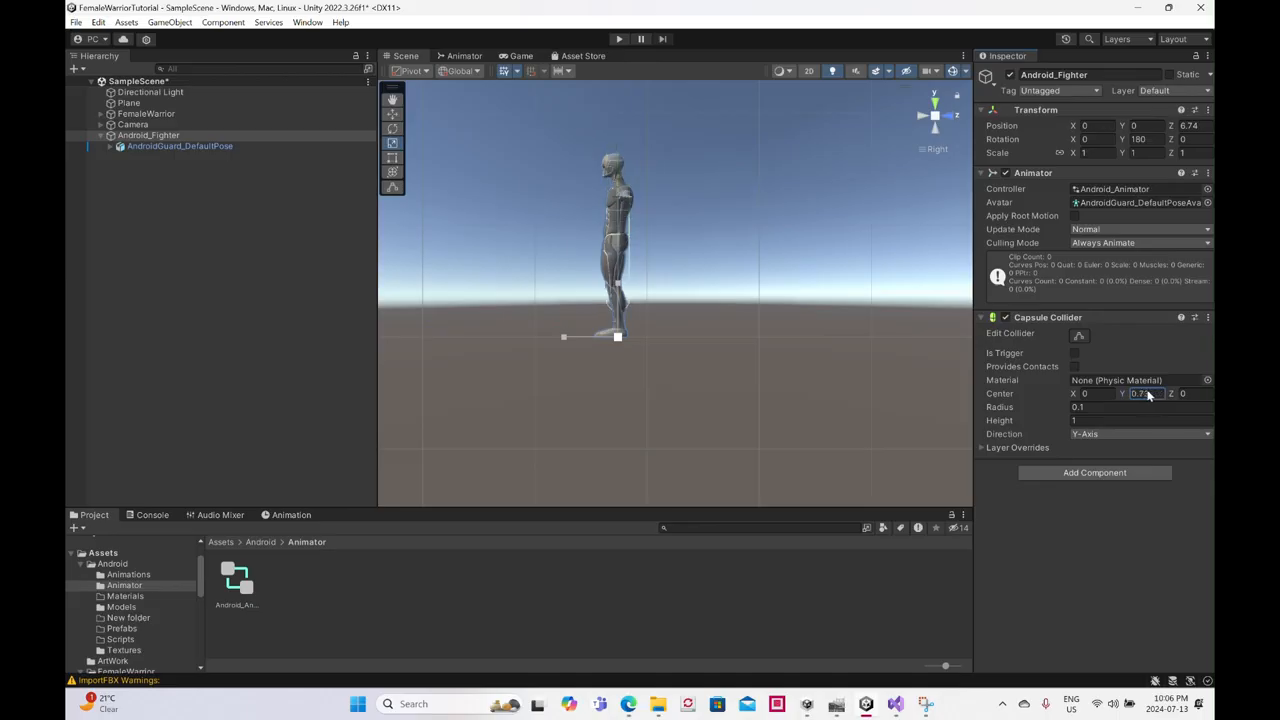
pyautogui.click(1080, 420)
pyautogui.write('1.75')
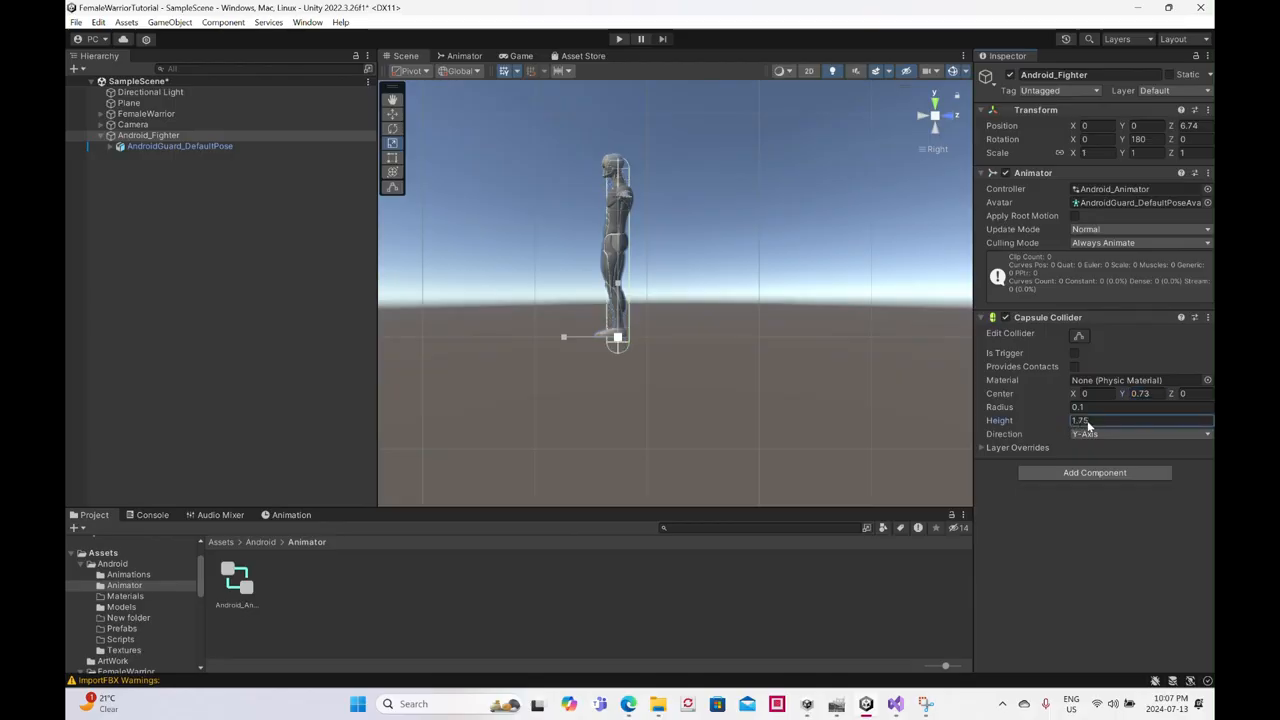
pyautogui.moveTo(1088, 422); pyautogui.dragTo(1084, 422)
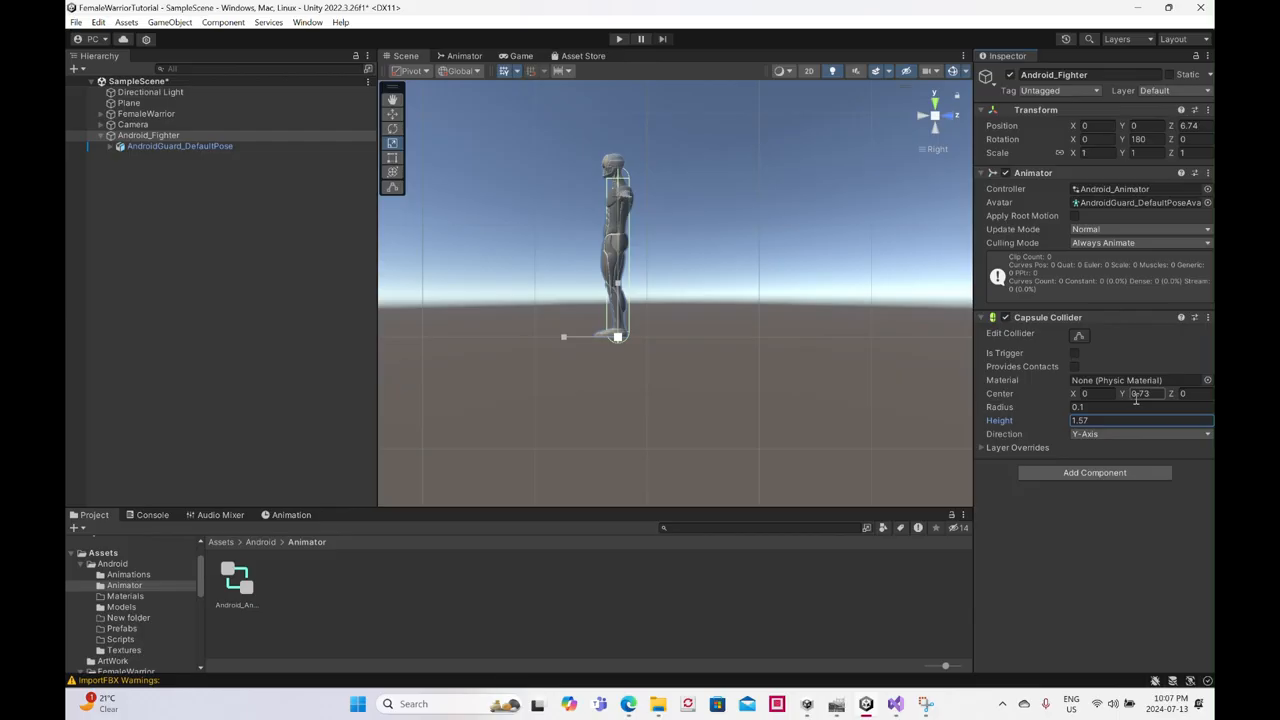
# - Refine the Capsule Collider's fit around the model by setting its radius to 0.15 and its center Y to 0.8
pyautogui.moveTo(1126, 393); pyautogui.dragTo(1134, 394)
pyautogui.write('0.87')
pyautogui.click(1069, 409)
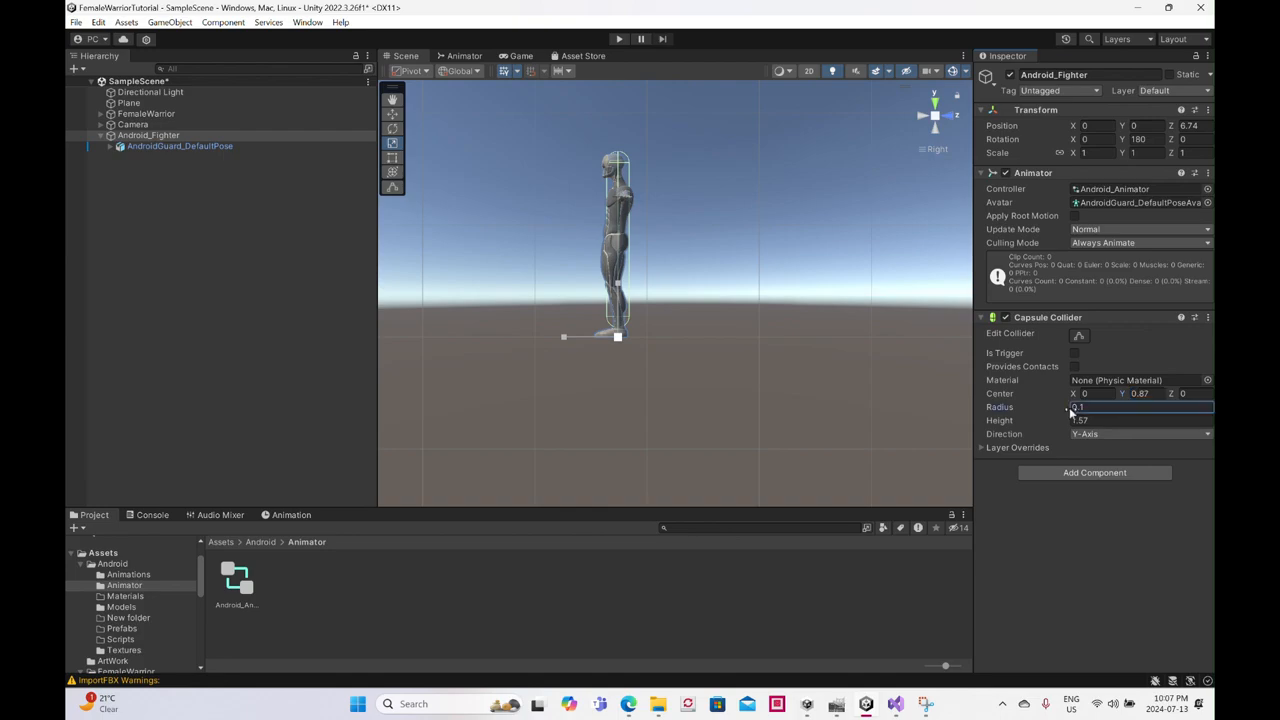
pyautogui.write('5')
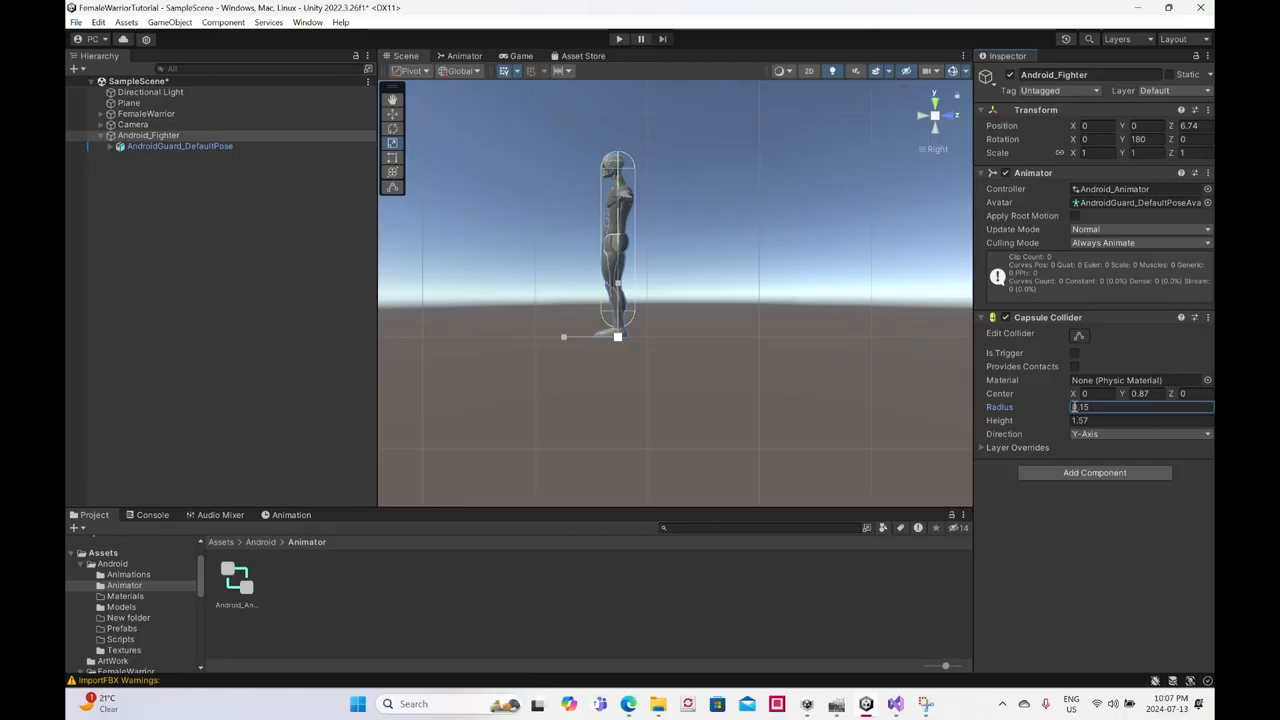
pyautogui.moveTo(1128, 394); pyautogui.dragTo(1120, 392)
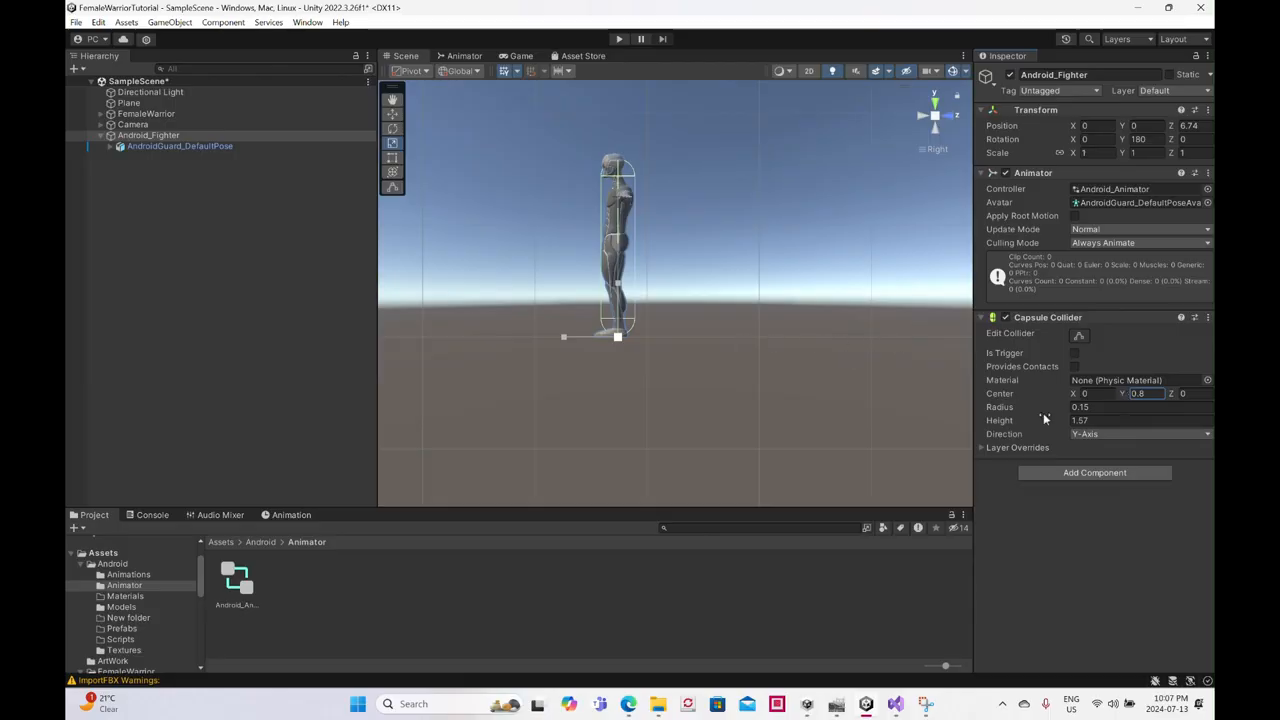
# - Set the height of Android_Fighter's Capsule Collider to 1.59 and check its fit around the model
pyautogui.click(1106, 420)
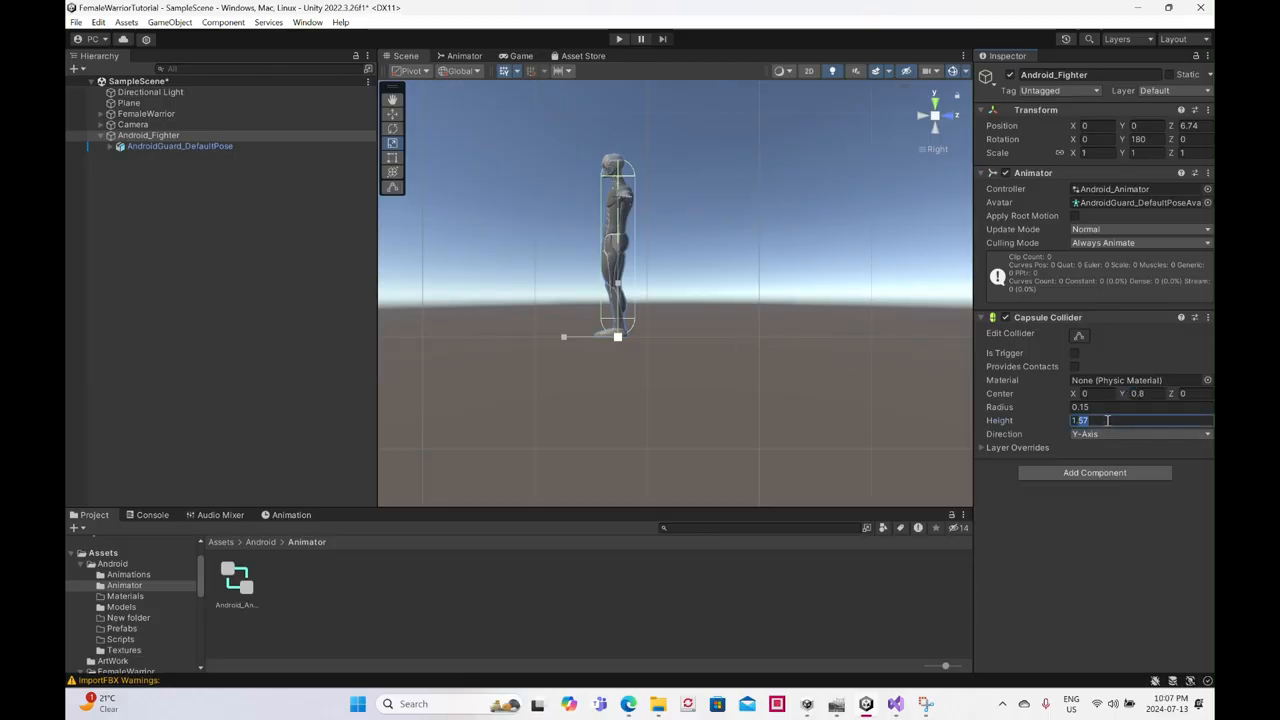
pyautogui.write('1.59')
pyautogui.scroll(3, 601, 380)
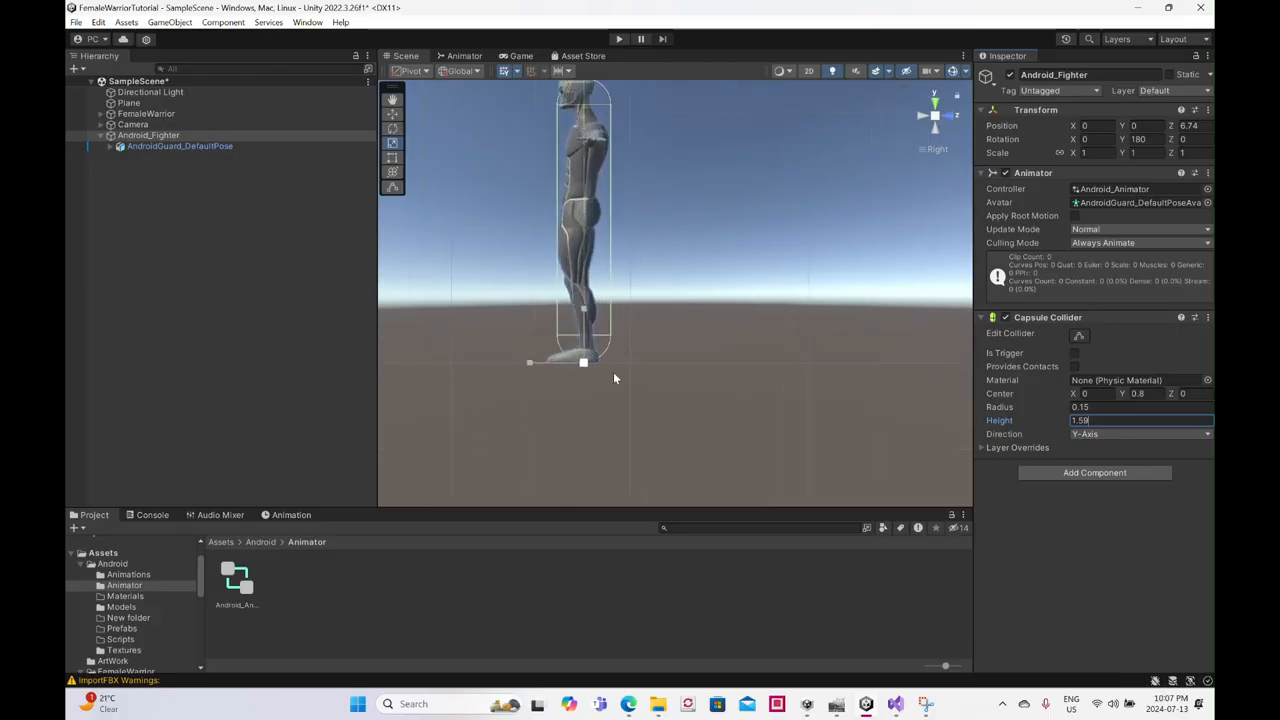
pyautogui.scroll(-4, 617, 361)
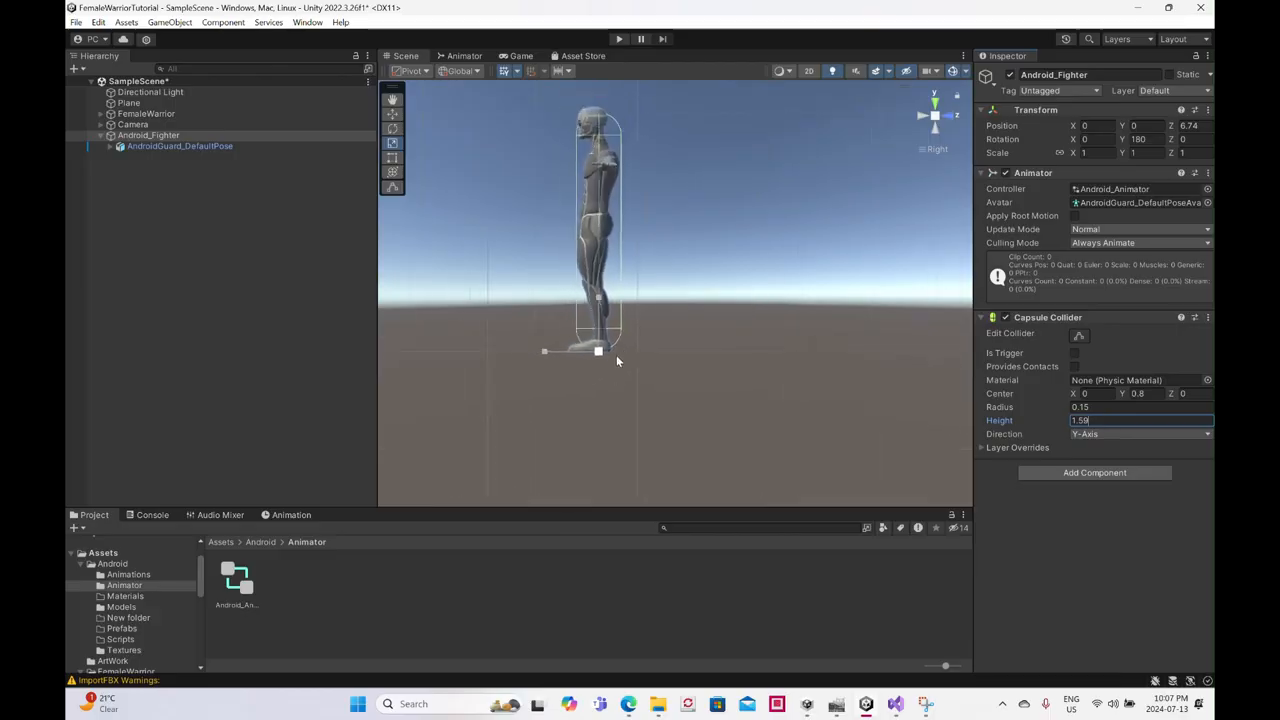
pyautogui.moveTo(503, 332); pyautogui.dragTo(626, 378, button='right')
pyautogui.moveTo(638, 370); pyautogui.dragTo(768, 414, button='middle')
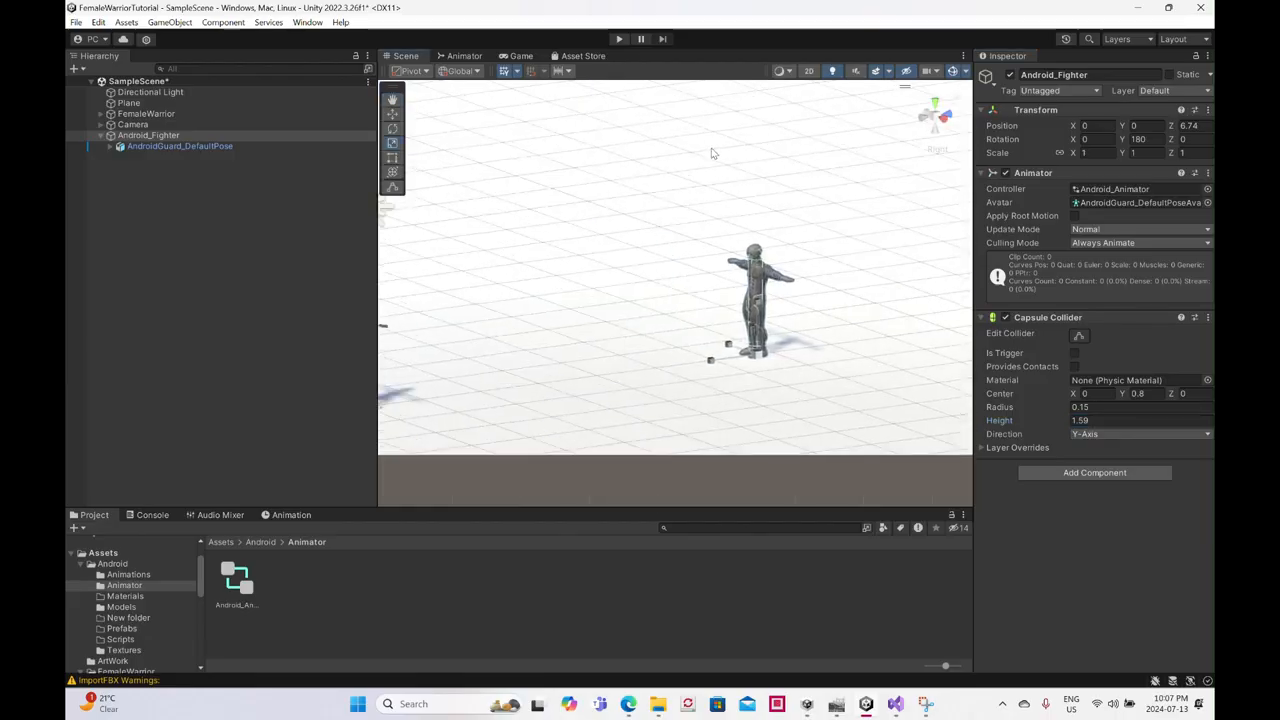
pyautogui.click(939, 123)
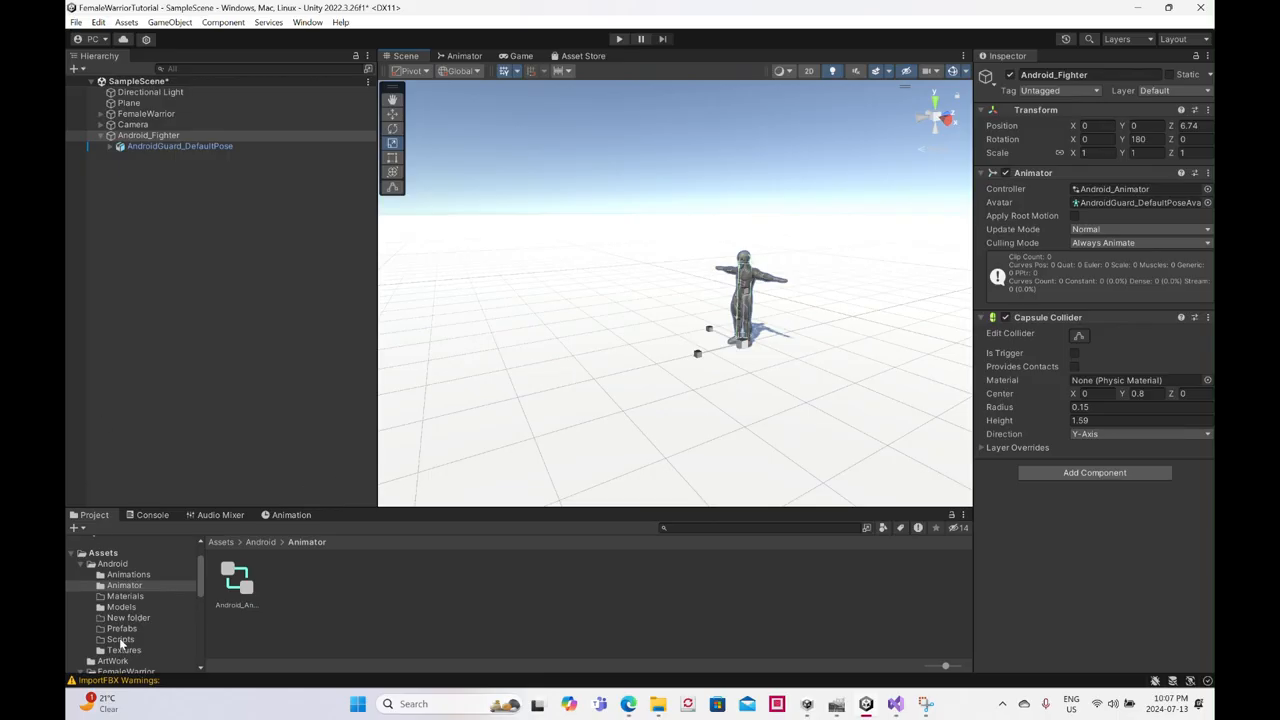
# - Create a C# script named Android_Fighter in the Android Scripts folder and open it in Visual Studio
pyautogui.click(120, 639)
pyautogui.rightClick(244, 594)
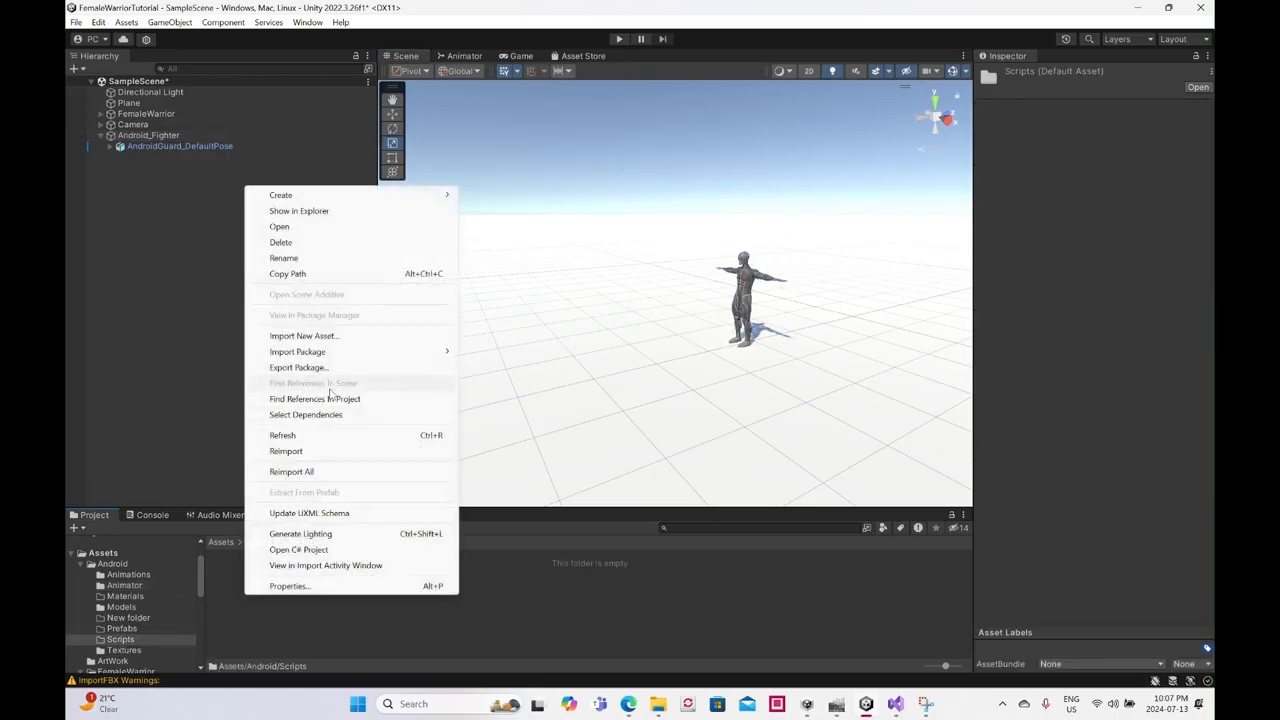
pyautogui.moveTo(376, 195)
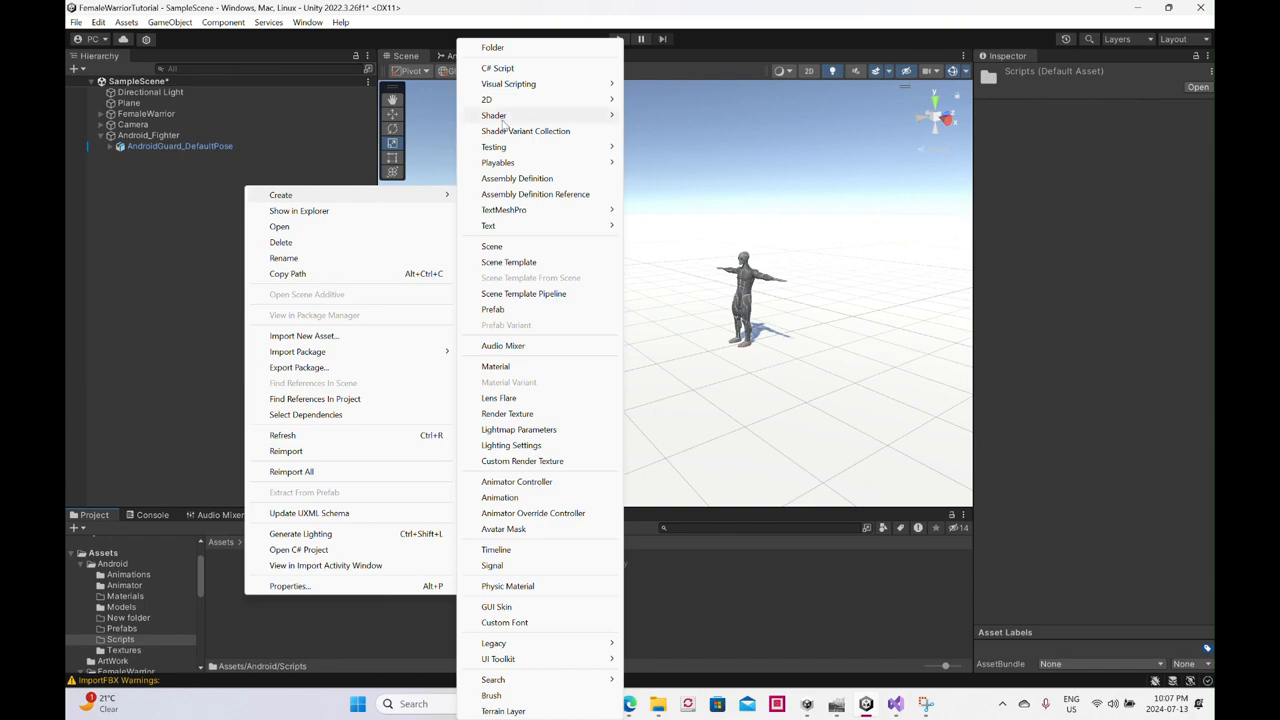
pyautogui.click(520, 68)
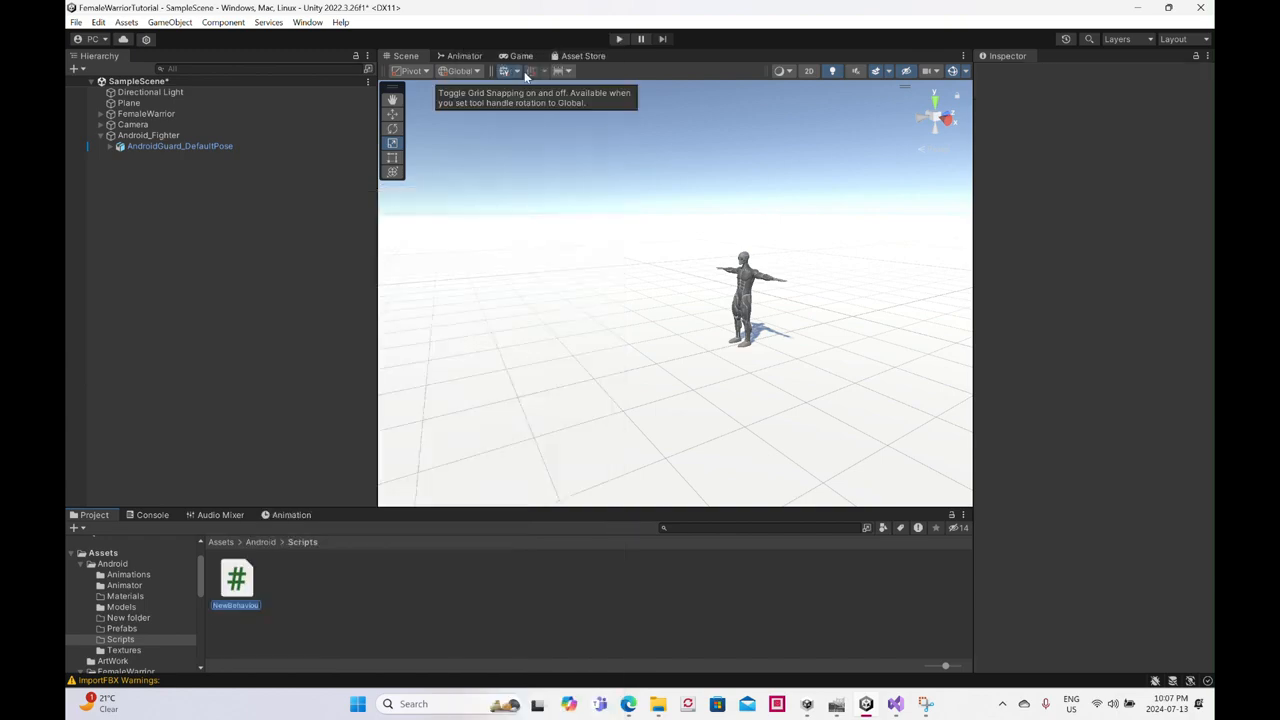
pyautogui.write('Android_')
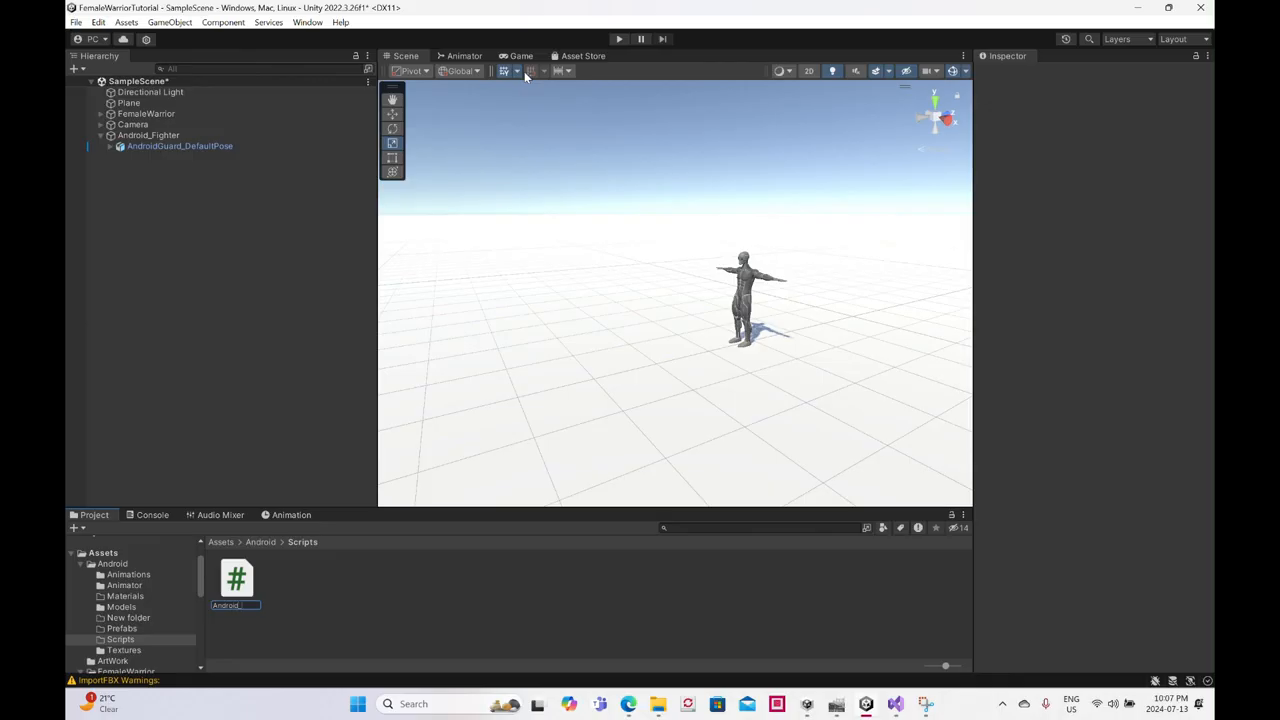
pyautogui.write('Fighter')
pyautogui.press('Return')
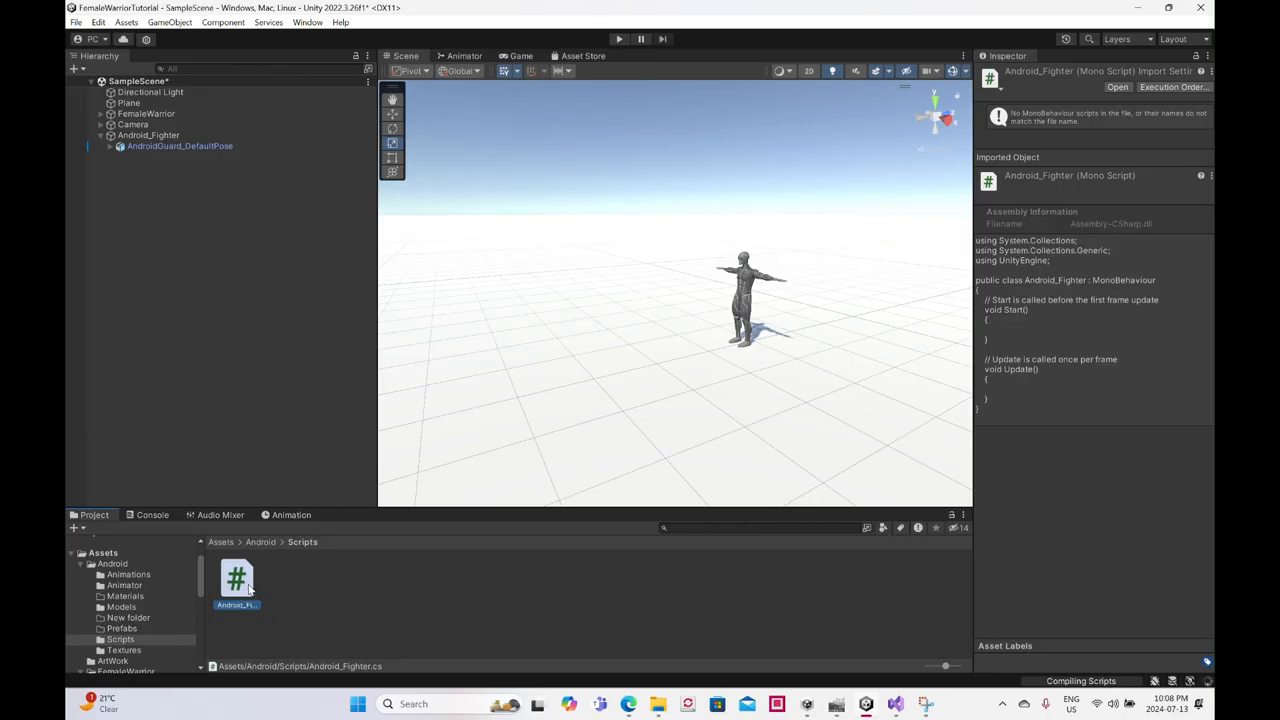
pyautogui.doubleClick(250, 590)
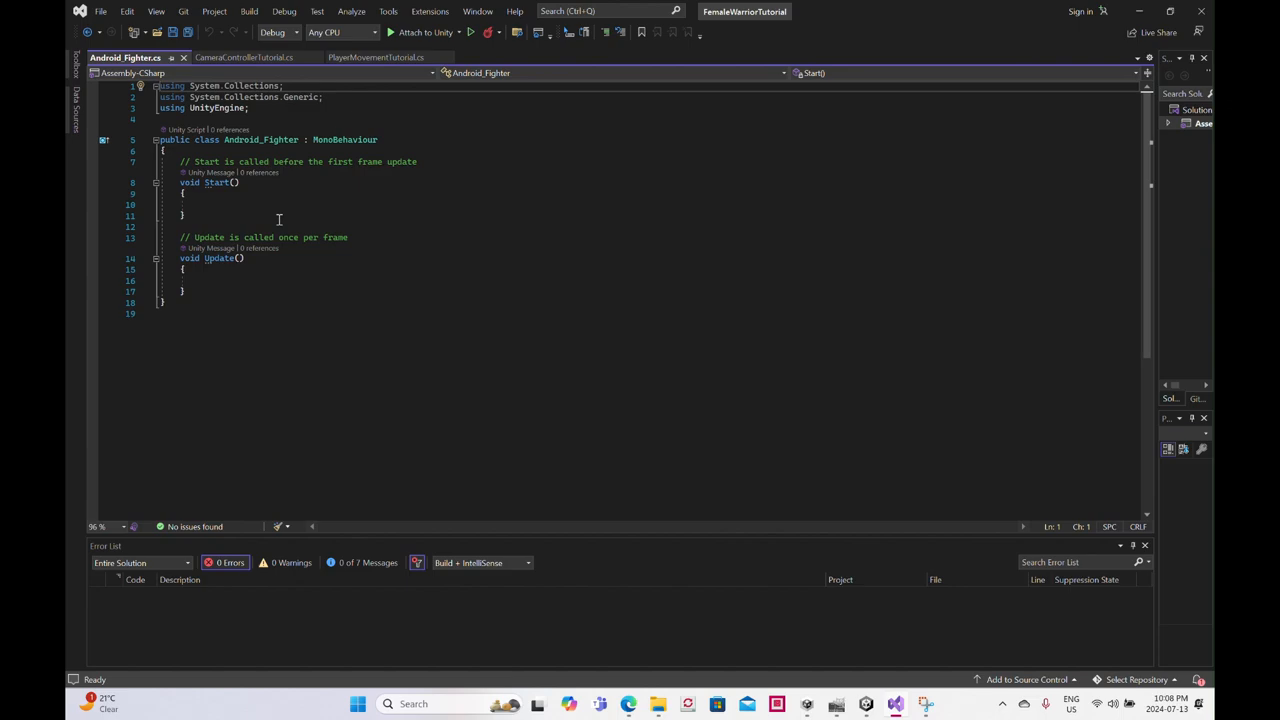
# - Declare a namespace named FighterAndroid above the Android_Fighter class, glancing at PlayerMovementTutorial.cs for reference
pyautogui.click(172, 117)
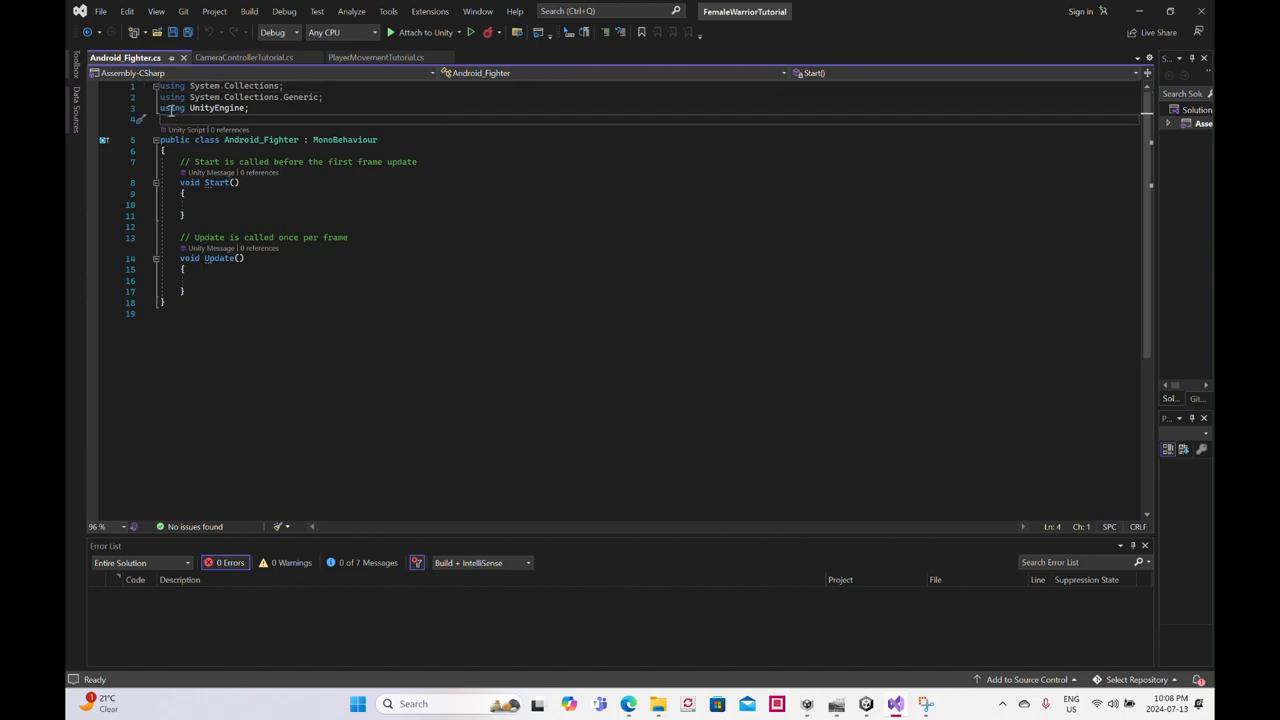
pyautogui.press('Return')
pyautogui.write('namespace')
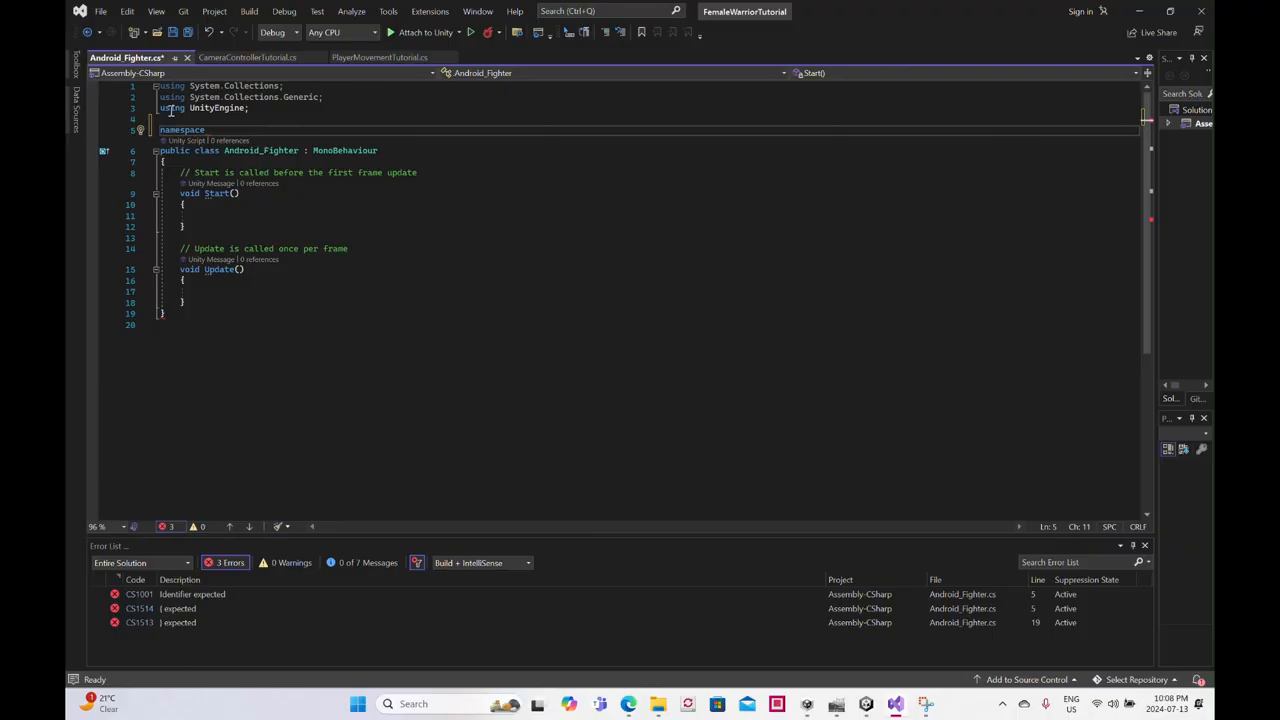
pyautogui.write(' Fi')
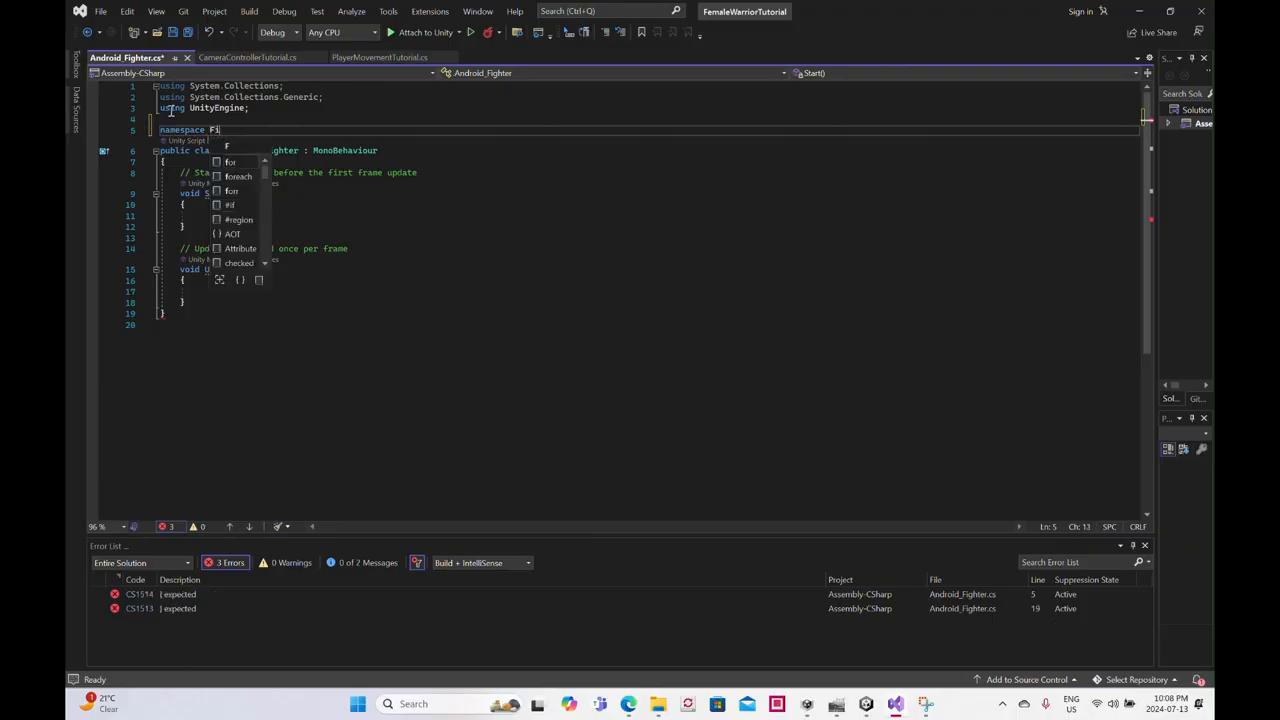
pyautogui.write('ghterAndroid')
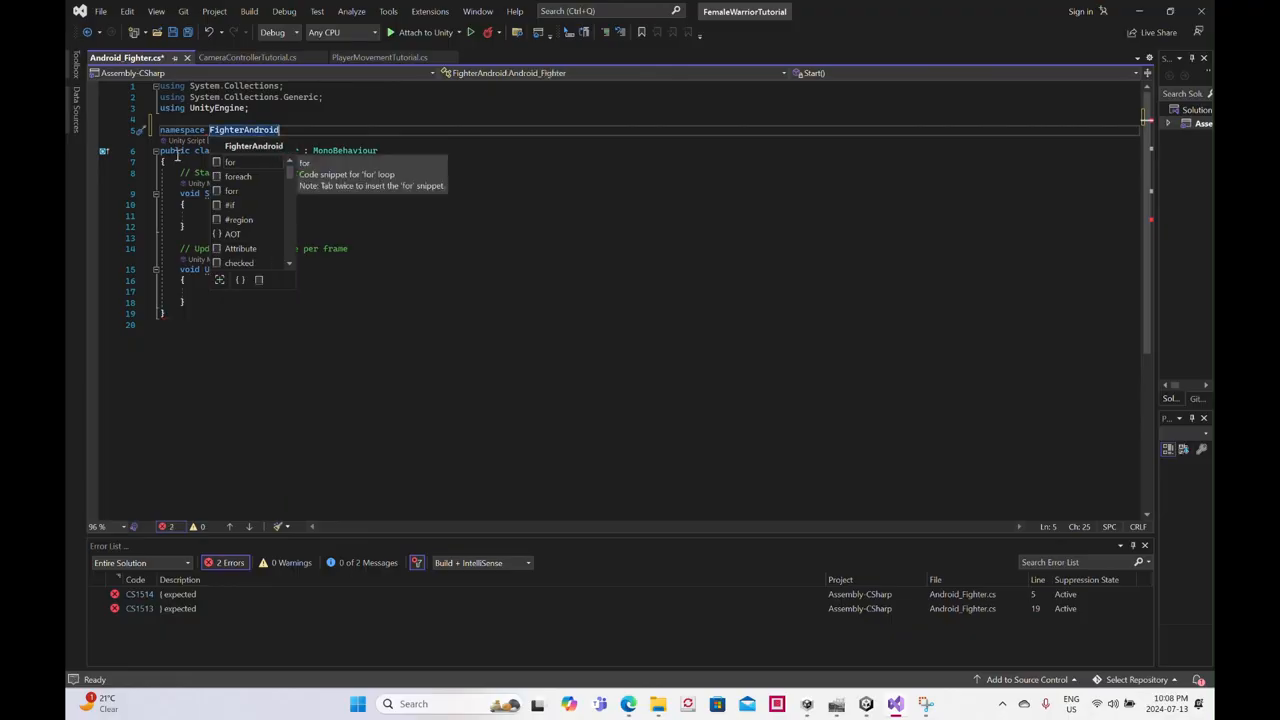
pyautogui.click(376, 58)
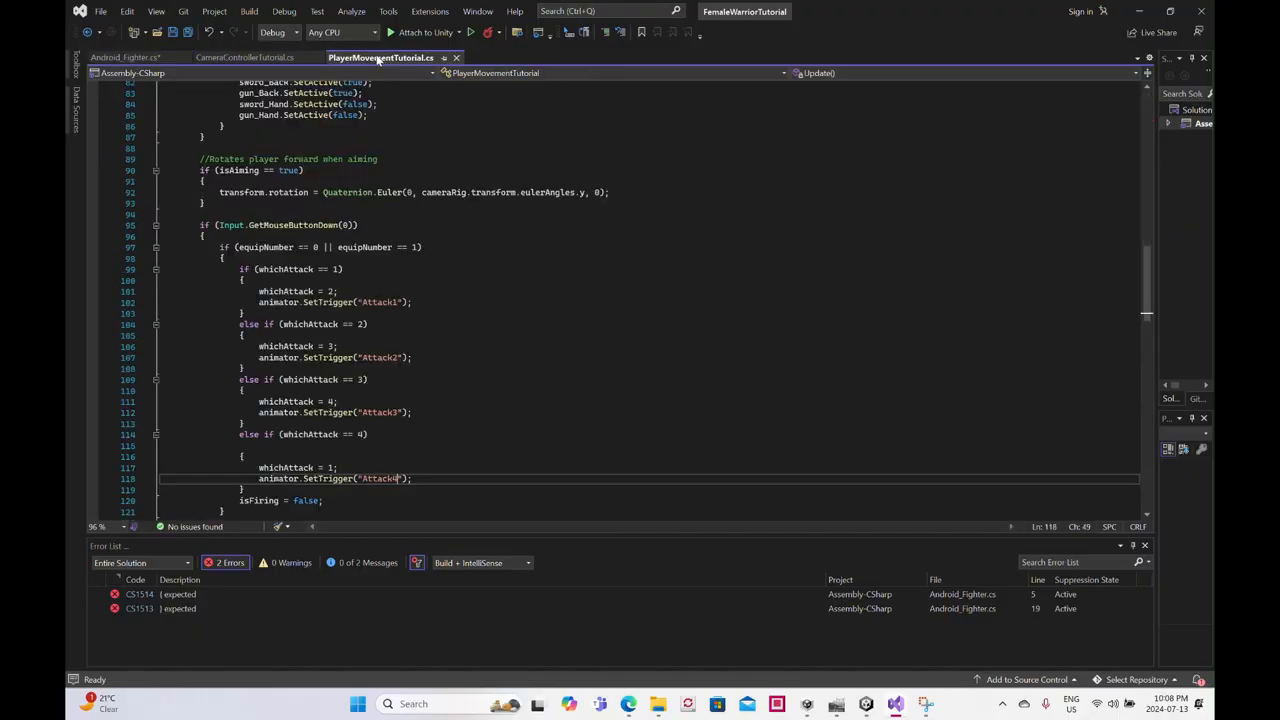
pyautogui.click(149, 62)
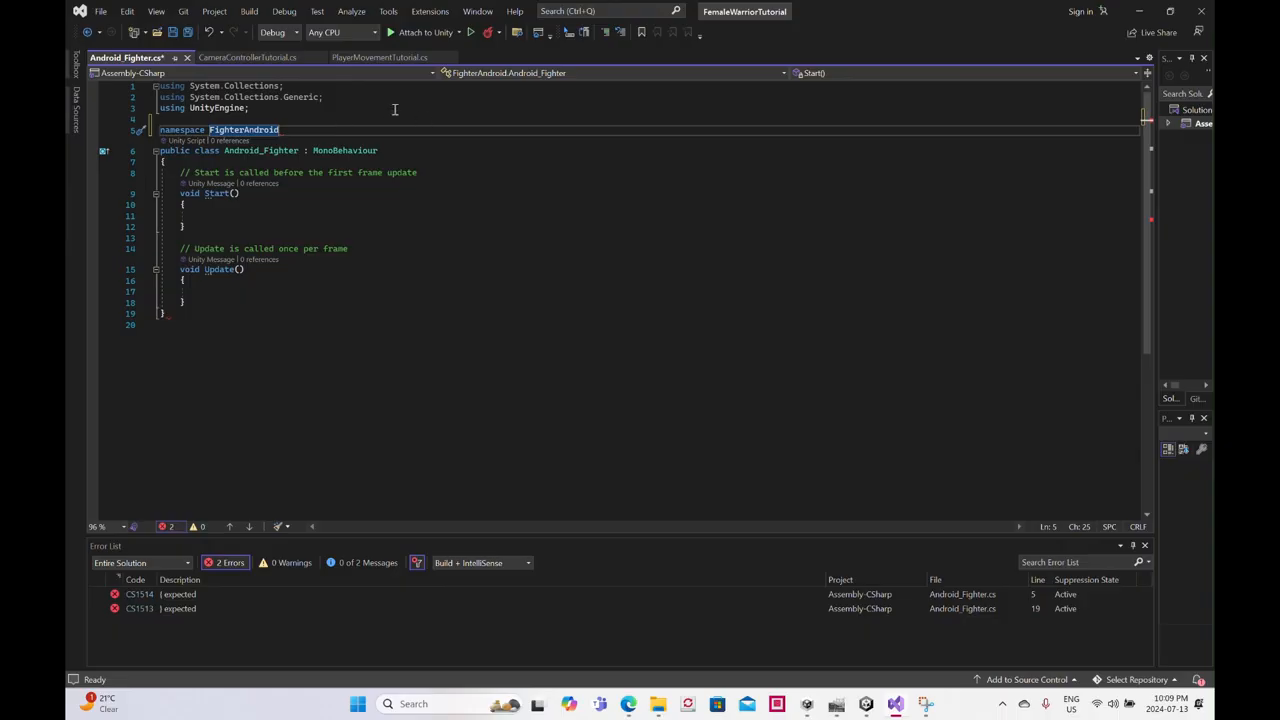
# - Enclose the whole Android_Fighter class in the FighterAndroid namespace's braces and save the script
pyautogui.press('Return')
pyautogui.write('{')
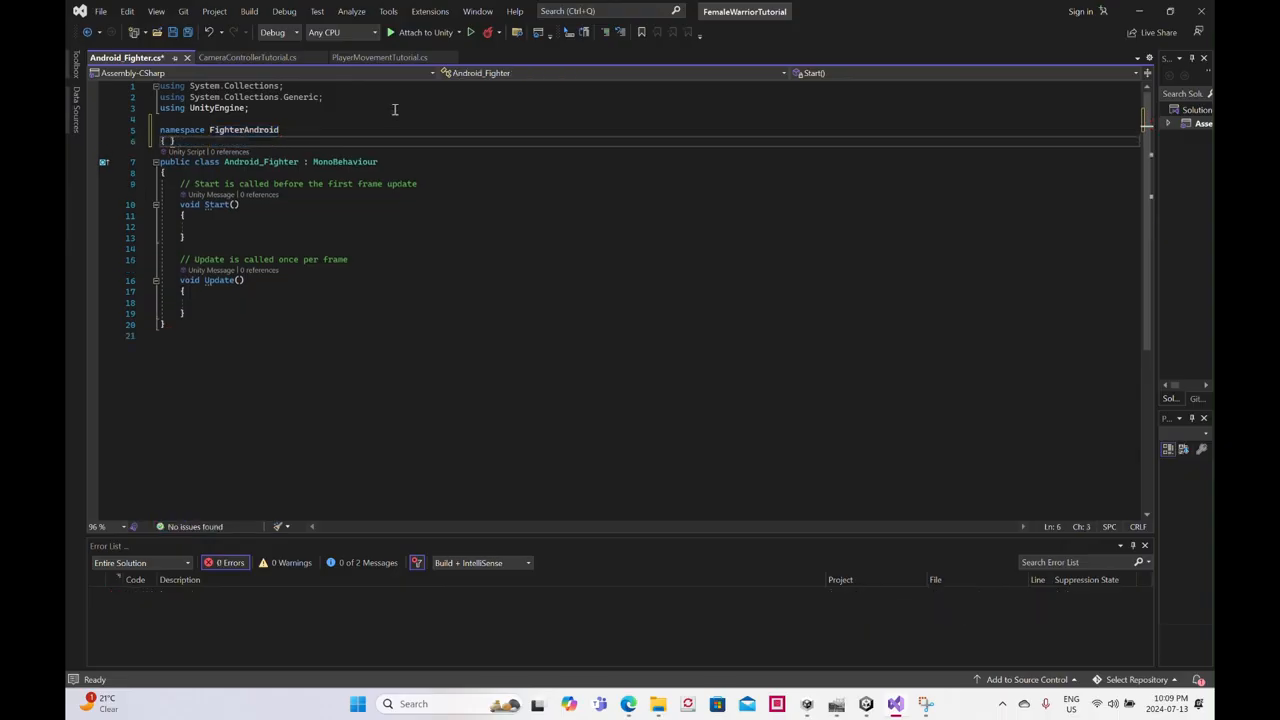
pyautogui.press('BackSpace')
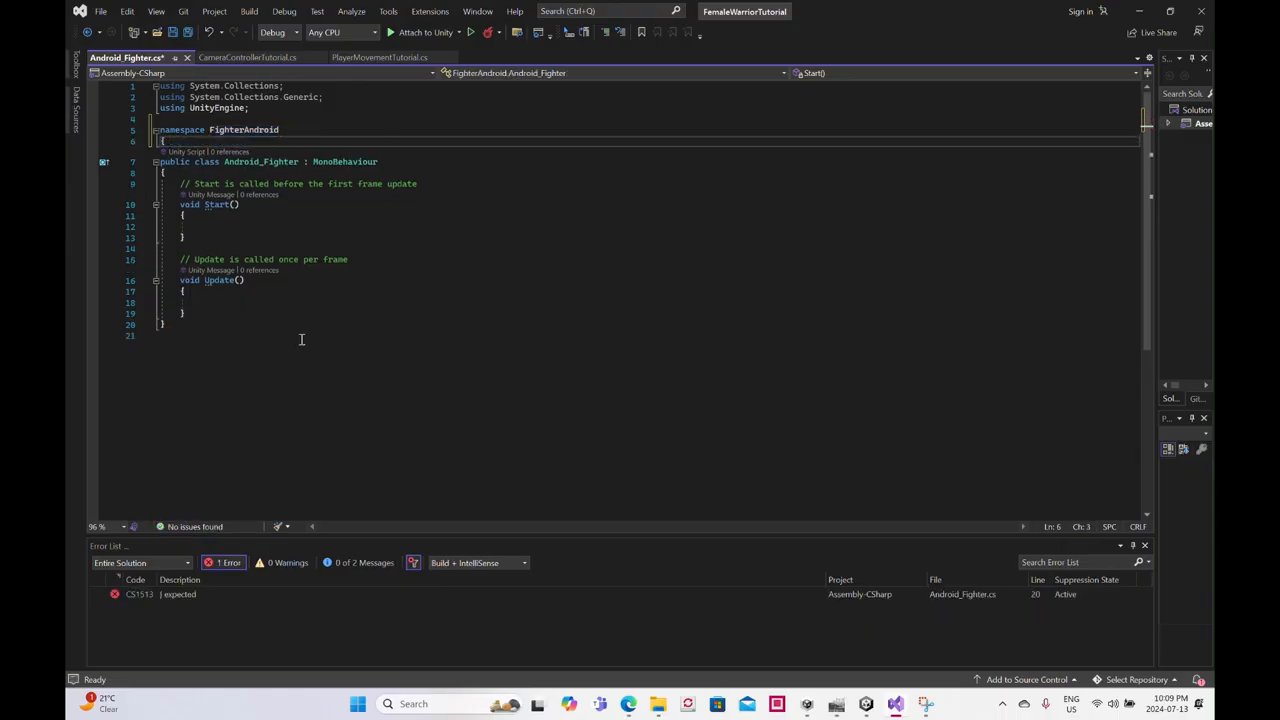
pyautogui.click(170, 323)
pyautogui.press('Return')
pyautogui.write('}')
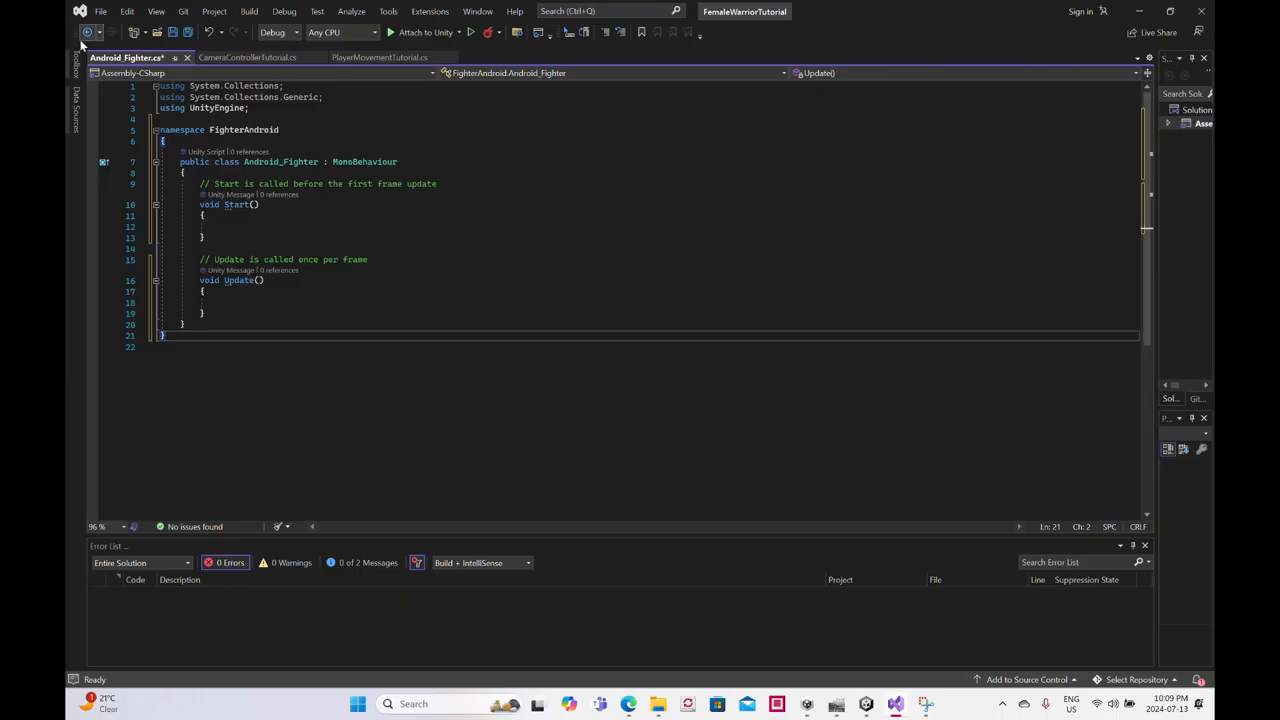
pyautogui.click(172, 33)
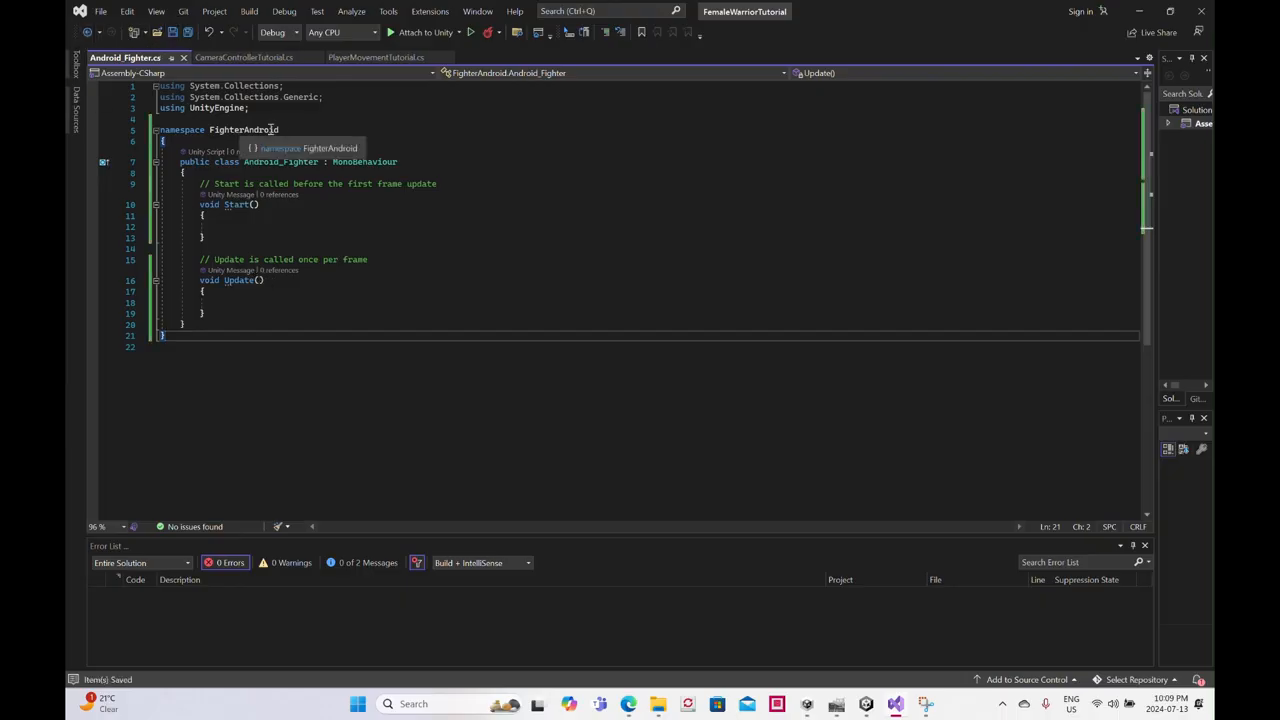
# - Import the FighterAndroid namespace in PlayerMovementTutorial.cs with a using directive below UnityEngine
pyautogui.click(366, 58)
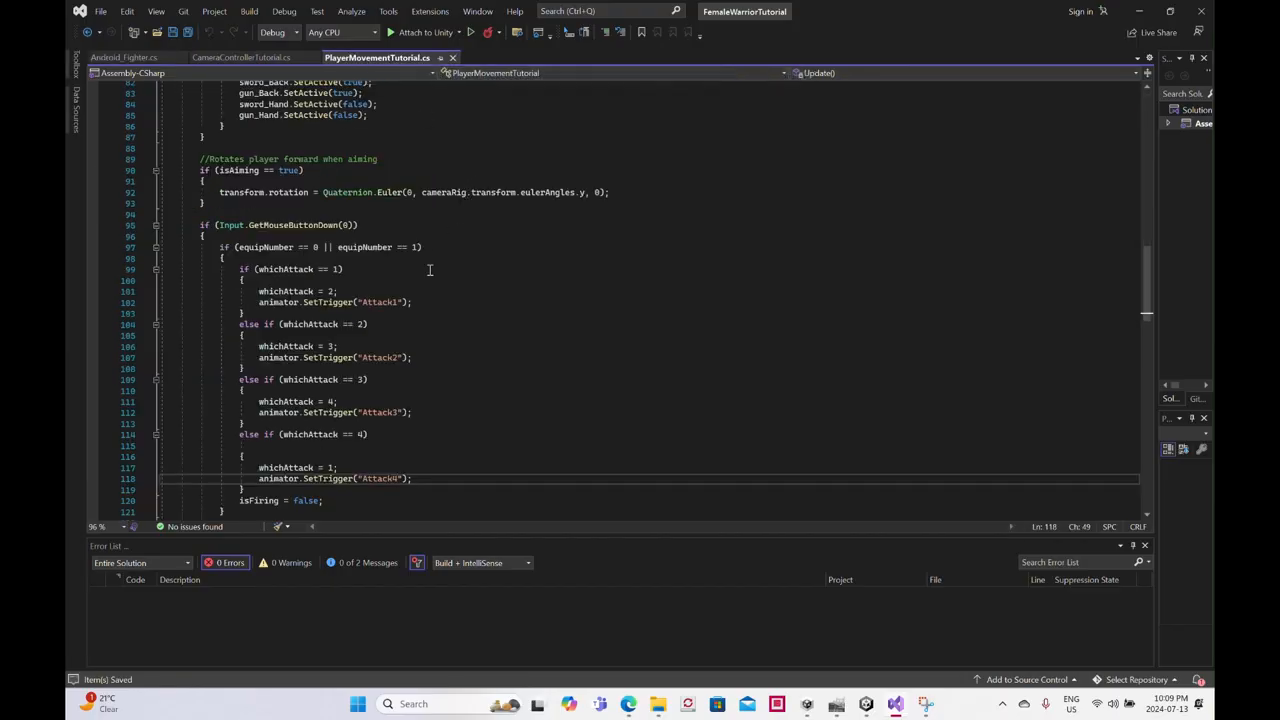
pyautogui.moveTo(1152, 267); pyautogui.dragTo(1152, 102)
pyautogui.click(264, 108)
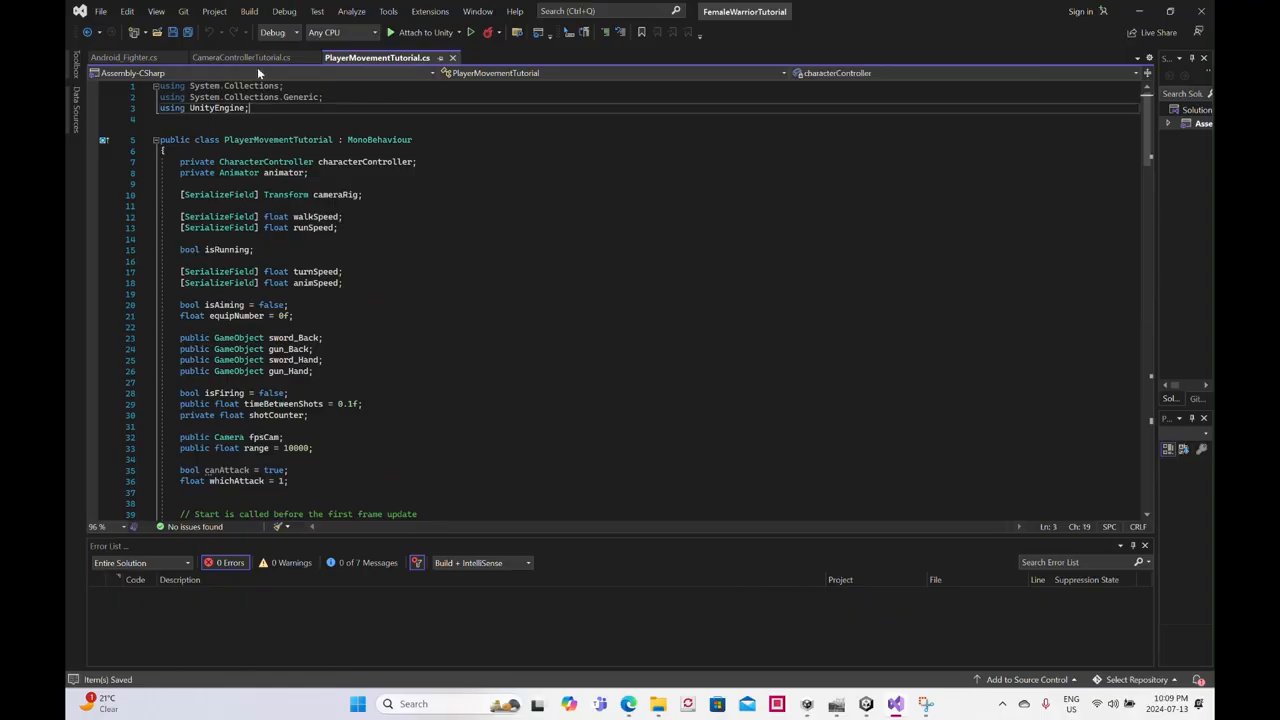
pyautogui.press('Return')
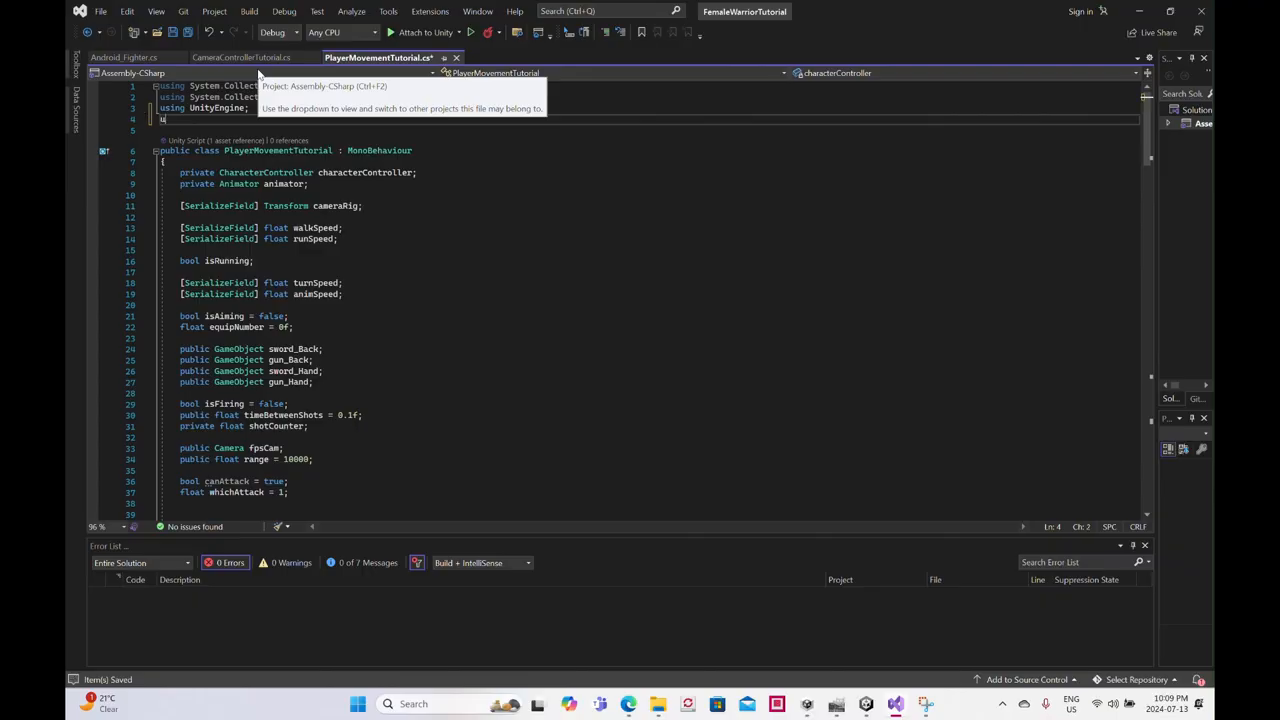
pyautogui.write('usin')
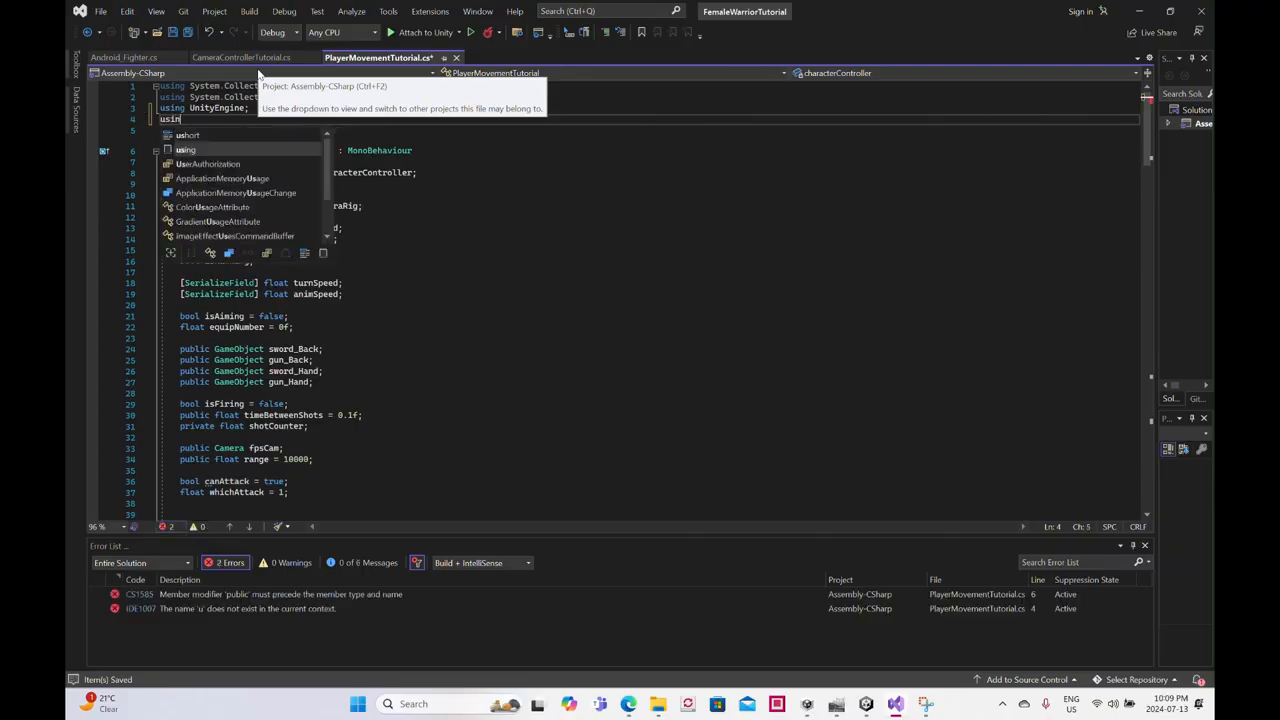
pyautogui.write('g Fighte')
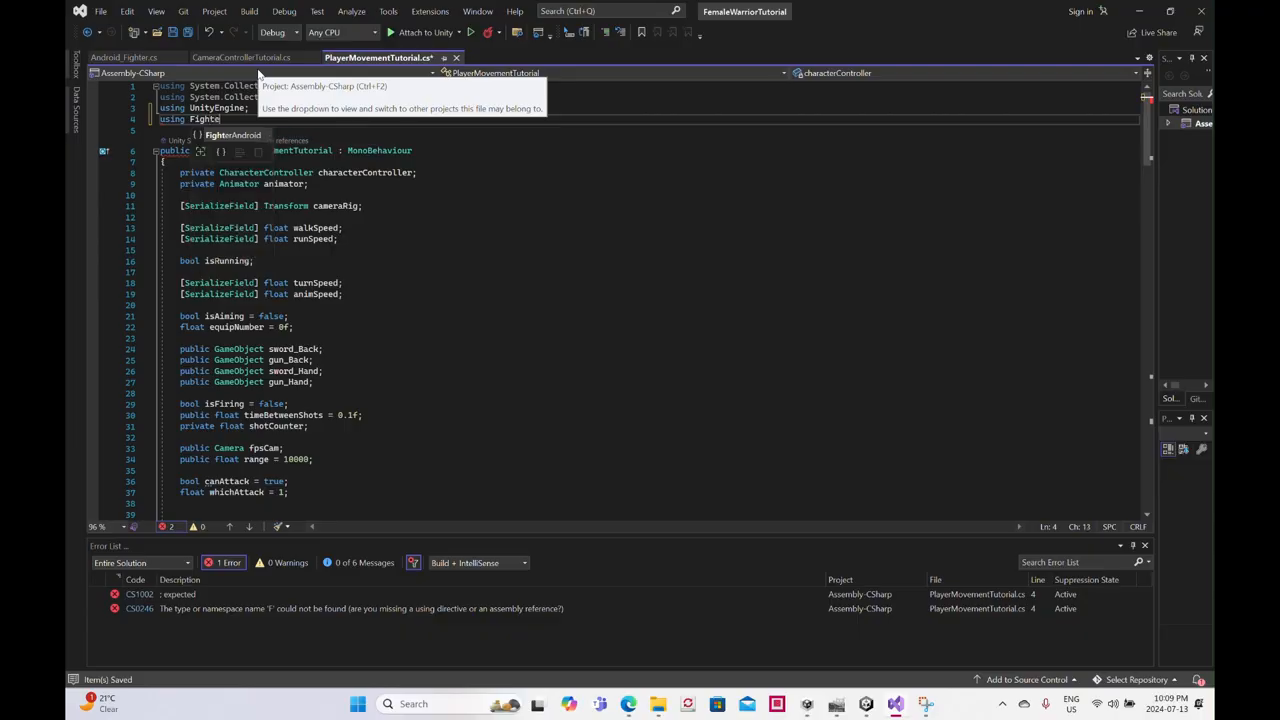
pyautogui.write('rAndroid;')
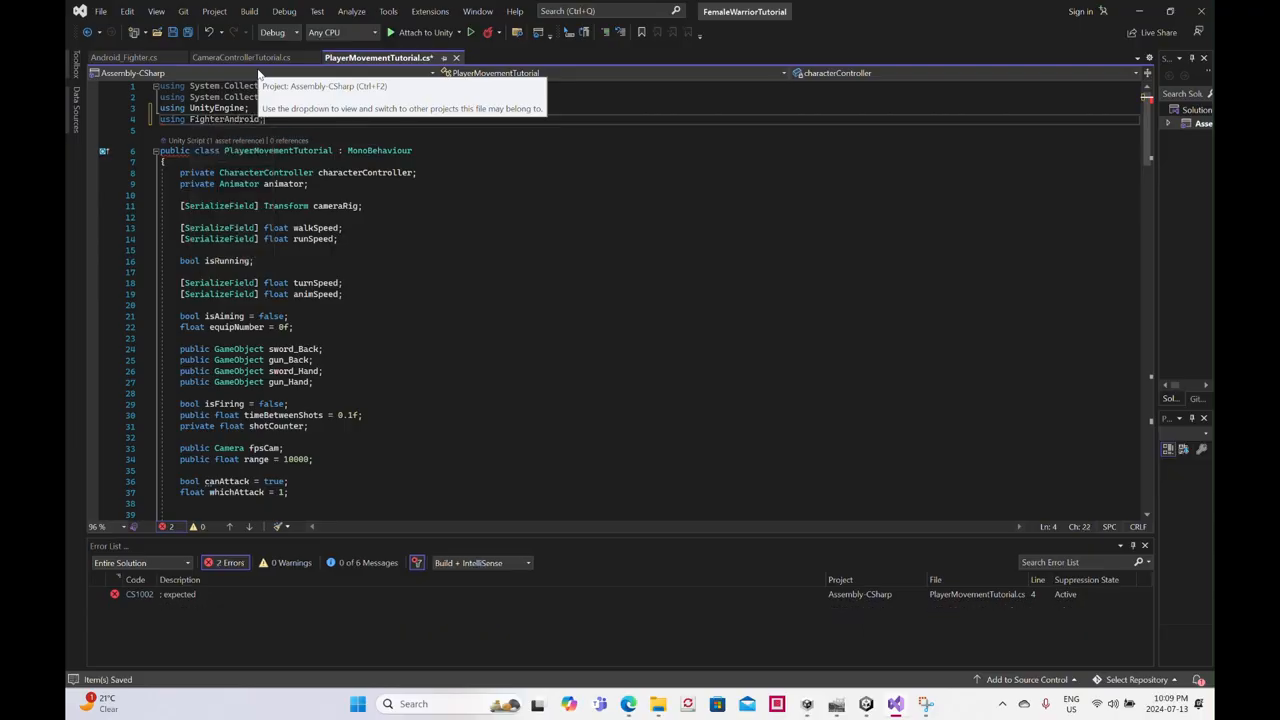
# - Start declaring an Android_Fighter variable named target inside the raycast block of the Shoot method
pyautogui.scroll(-4, 440, 277)
pyautogui.scroll(4, 440, 277)
pyautogui.scroll(-17, 438, 284)
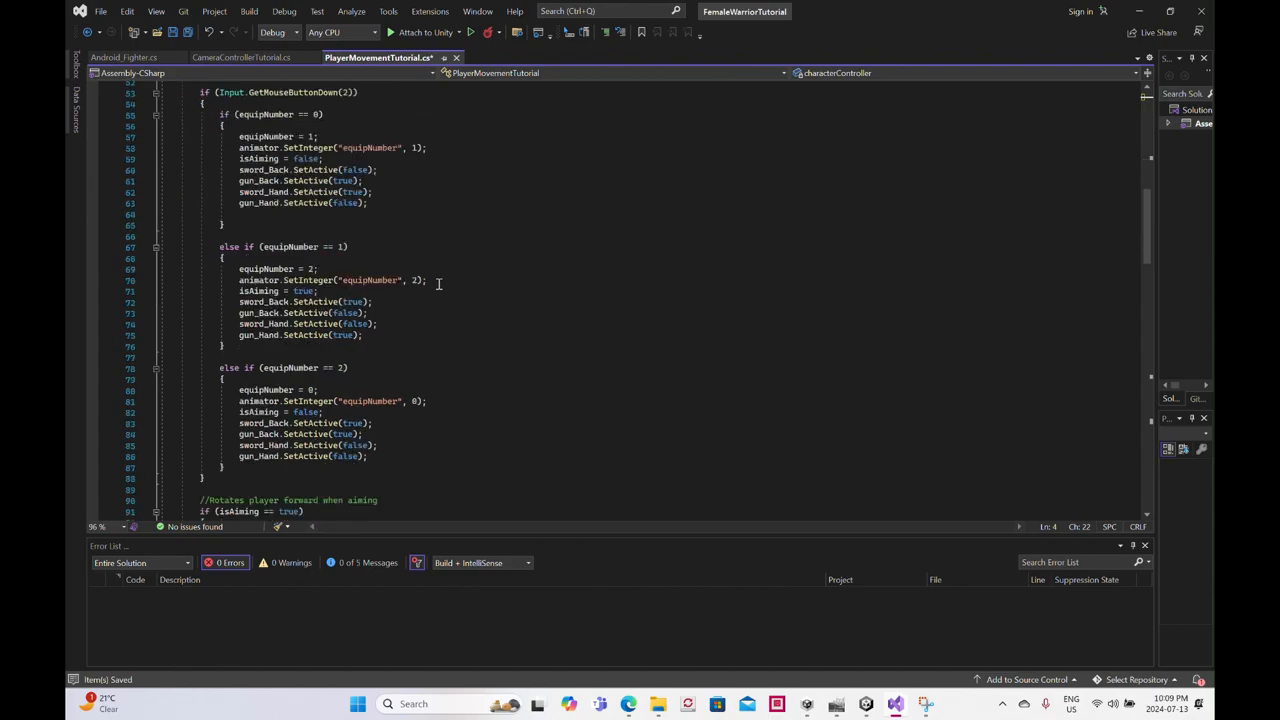
pyautogui.scroll(-20, 438, 280)
pyautogui.scroll(-8, 440, 279)
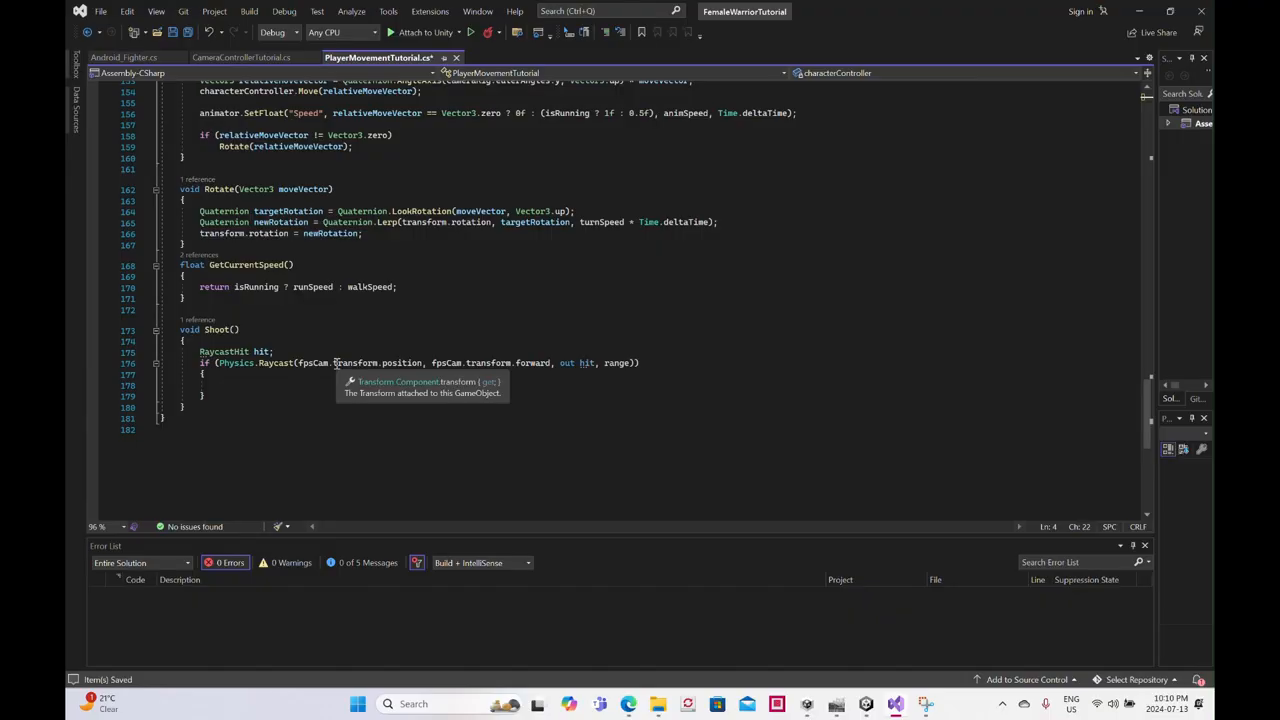
pyautogui.click(231, 387)
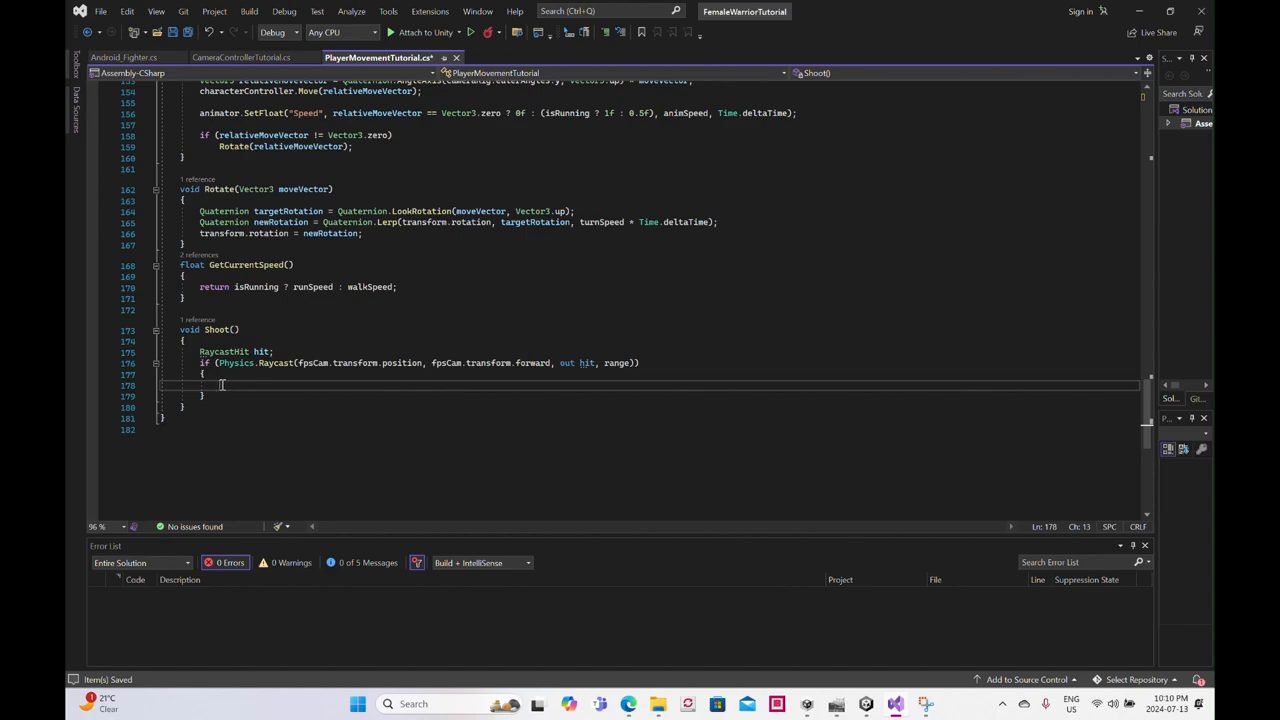
pyautogui.write('Android_')
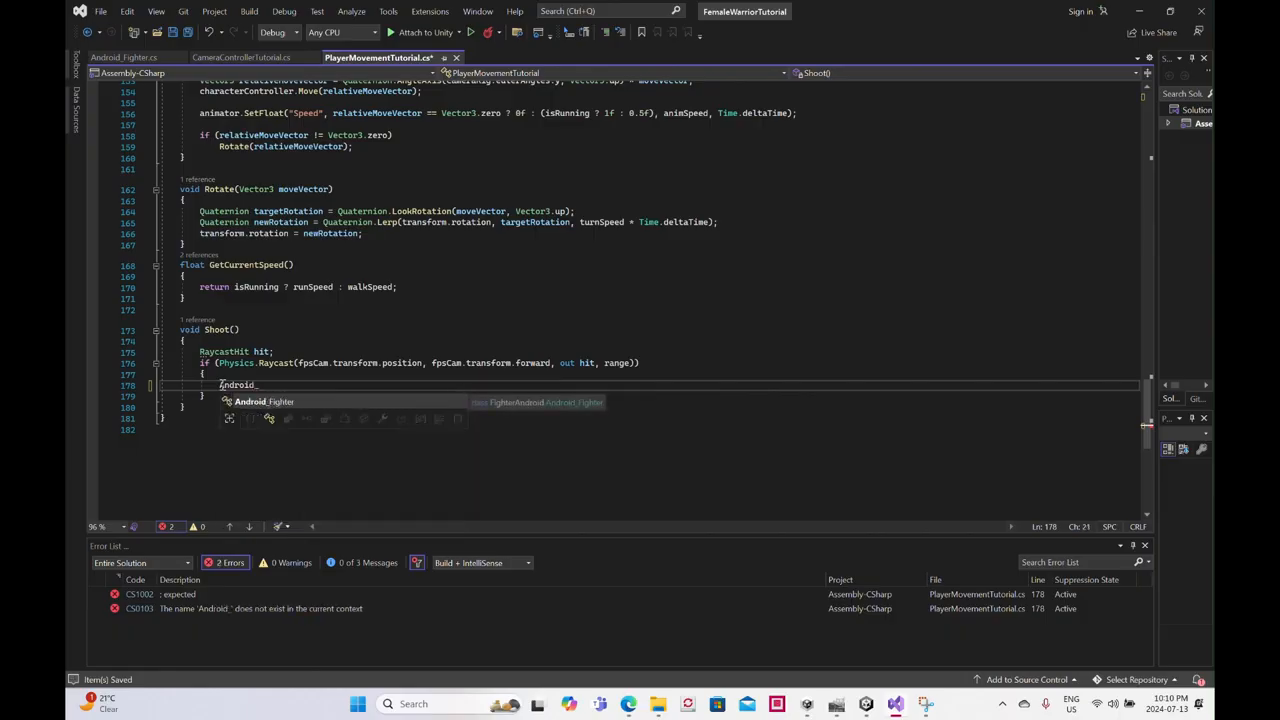
pyautogui.write('Fighter')
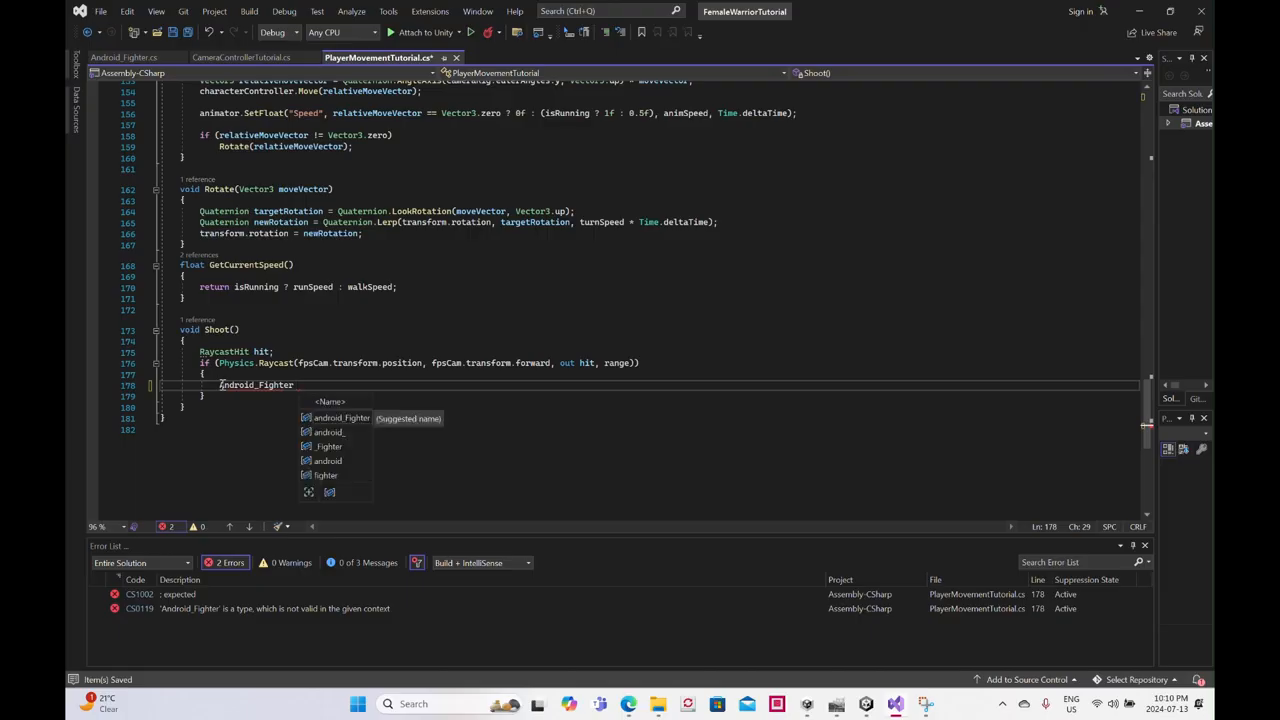
pyautogui.write(' targe')
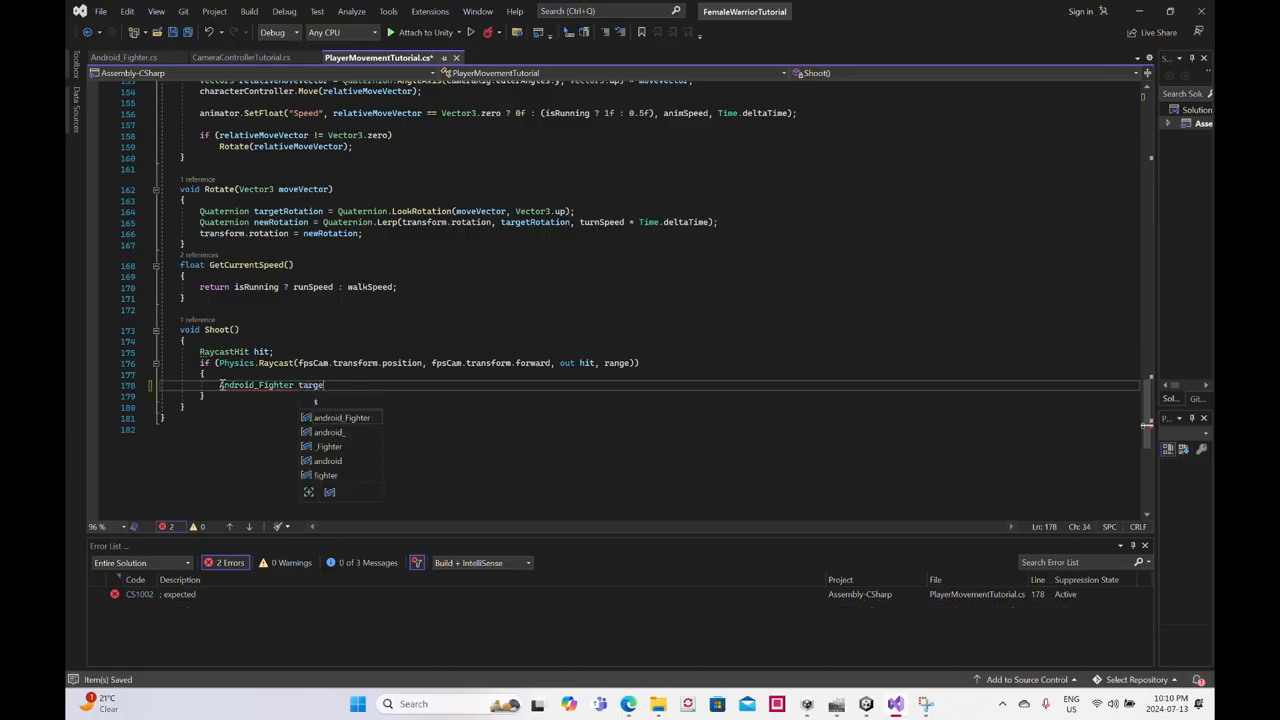
pyautogui.write('t = ')
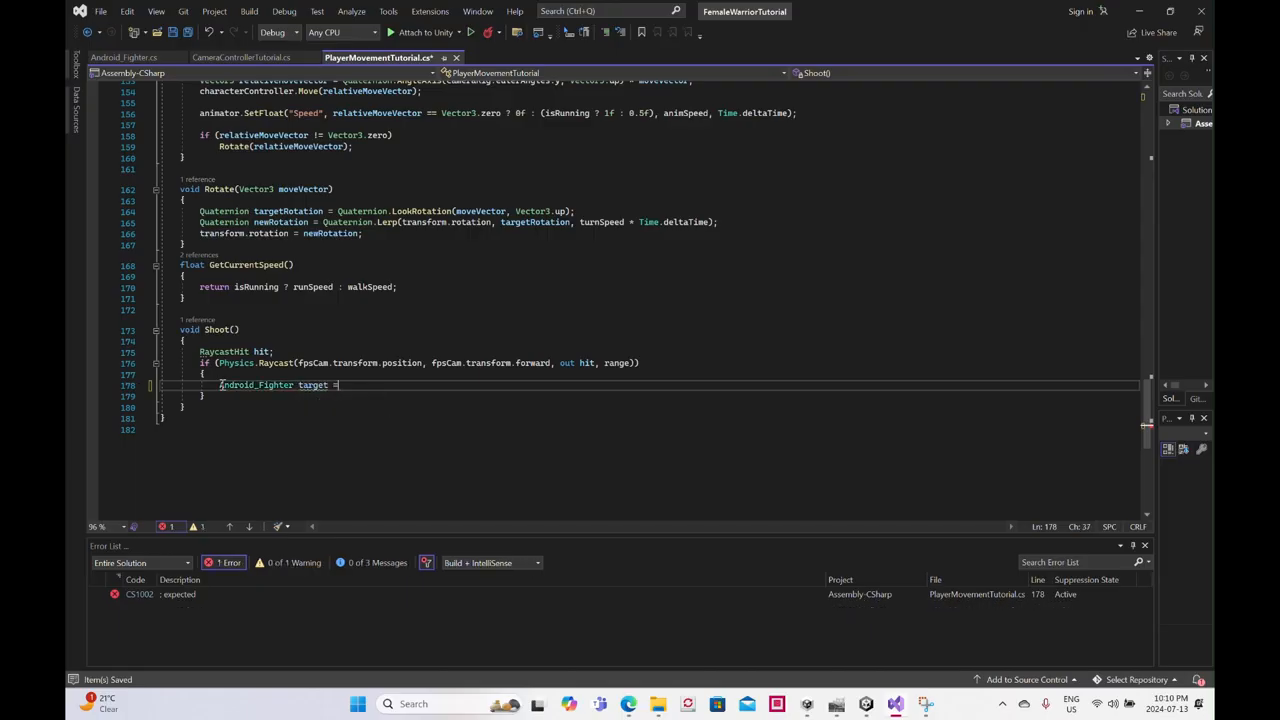
pyautogui.write('hit')
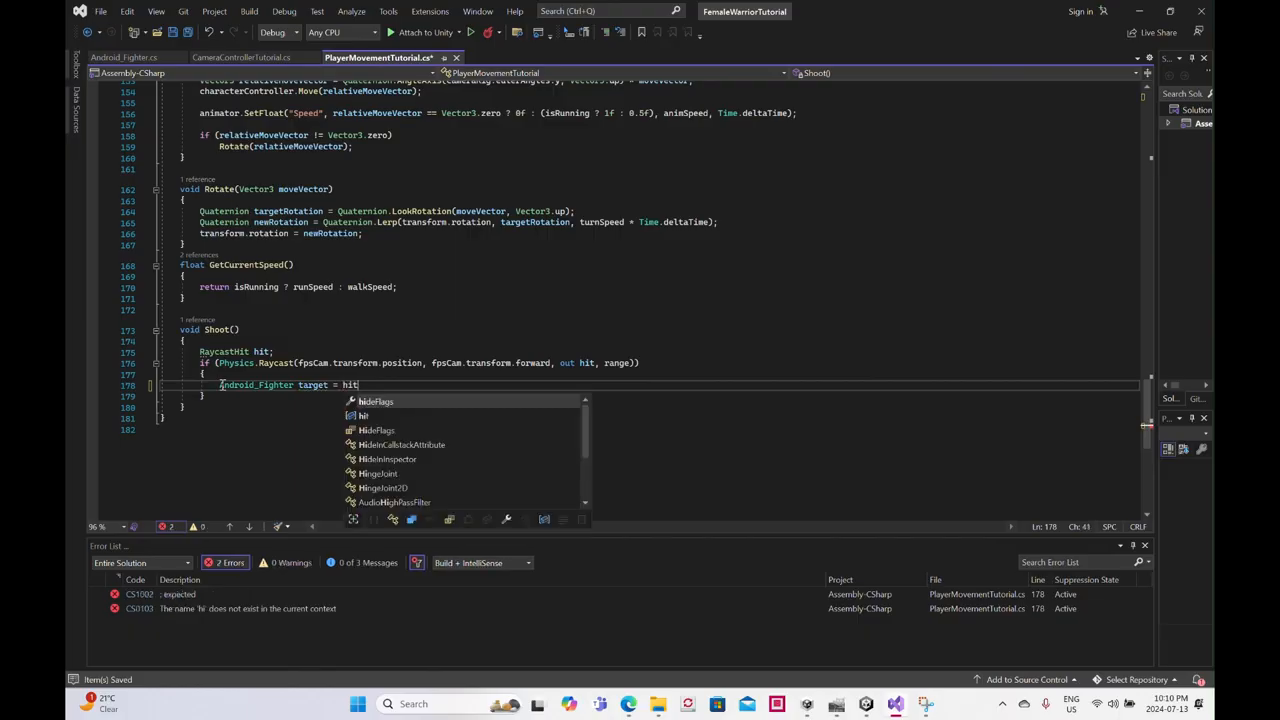
pyautogui.write('.transfor')
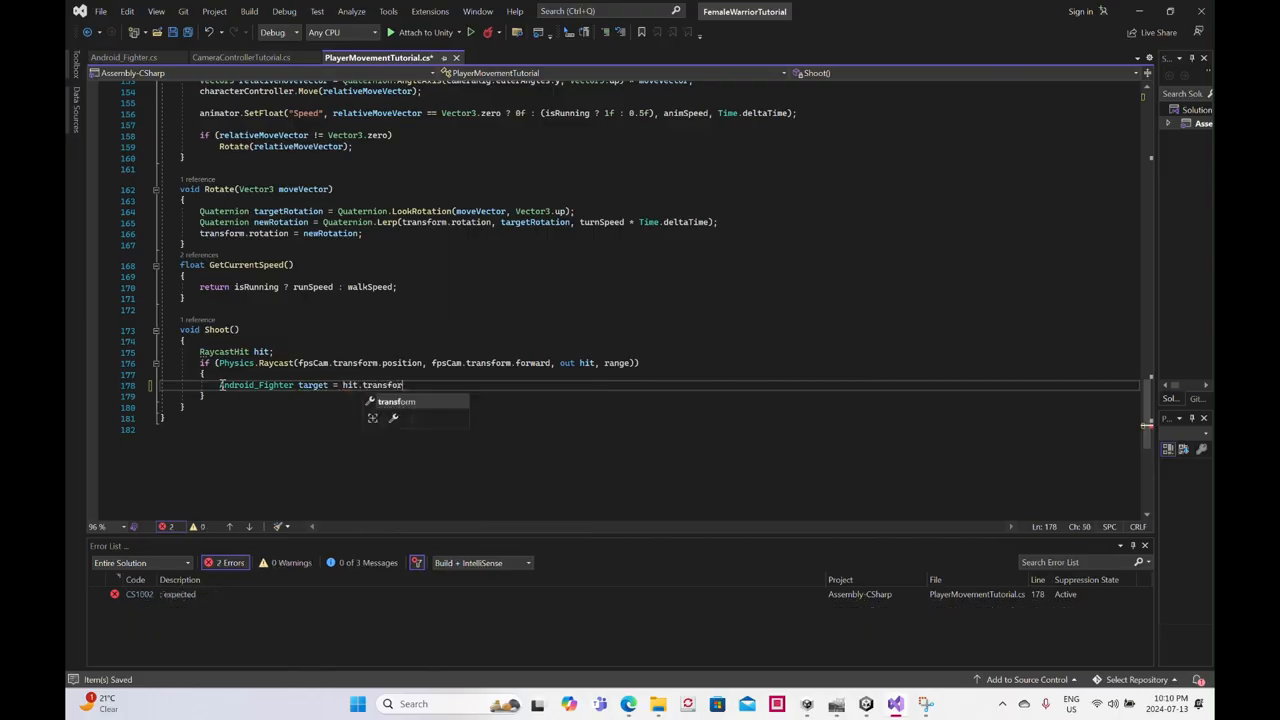
pyautogui.write('m.Get')
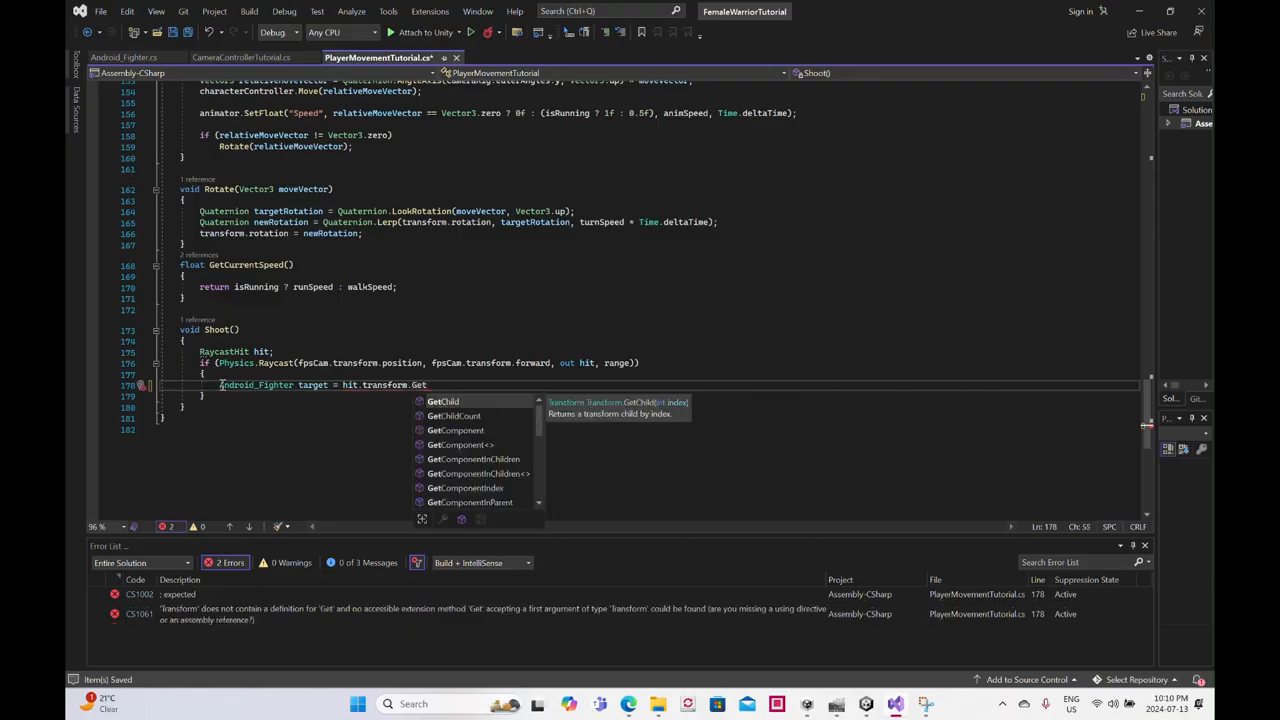
# - Assign target the hit object's component with hit.transform.GetComponent<Android_Fighter>()
pyautogui.write('omponent')
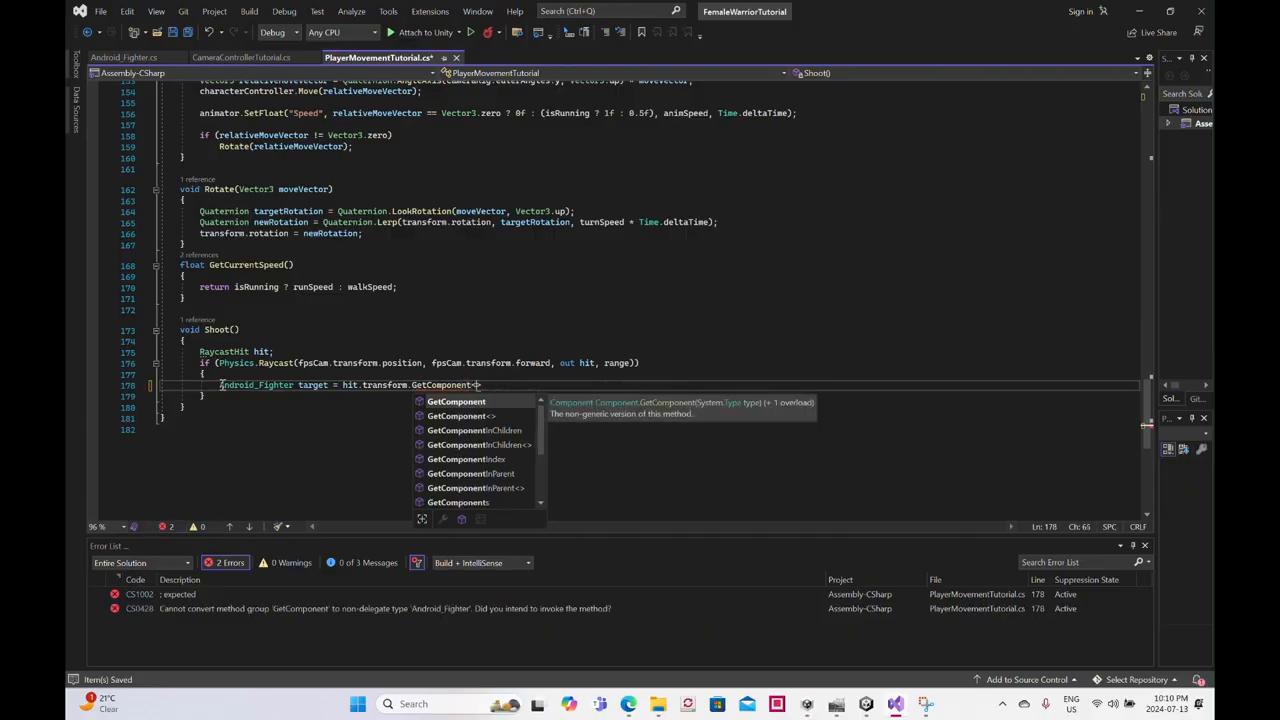
pyautogui.write('<')
pyautogui.write('Androi')
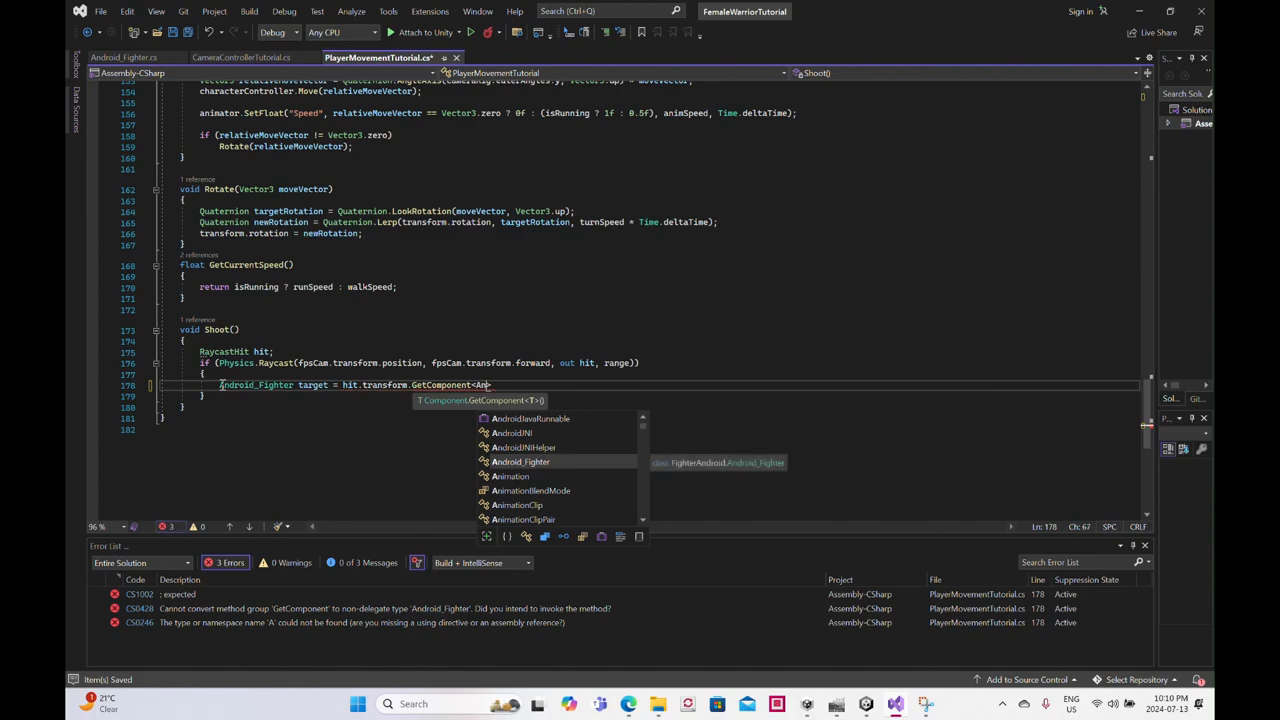
pyautogui.write('d_F')
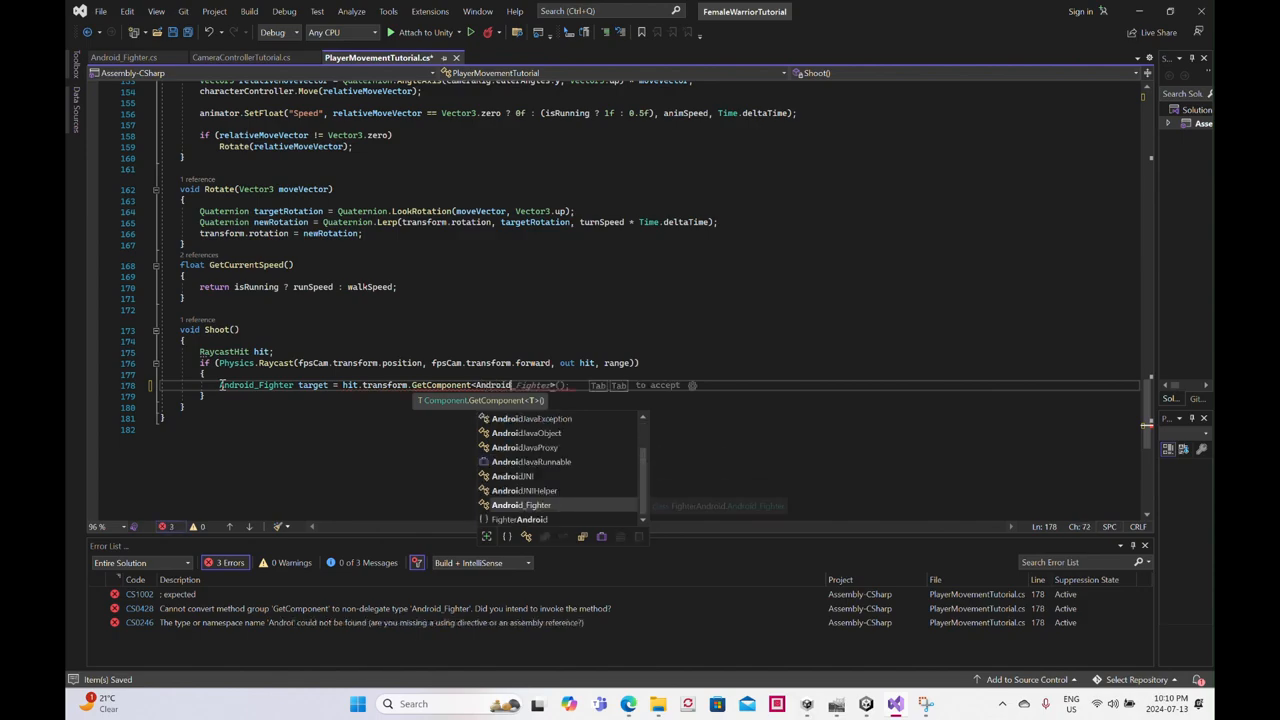
pyautogui.write('ight')
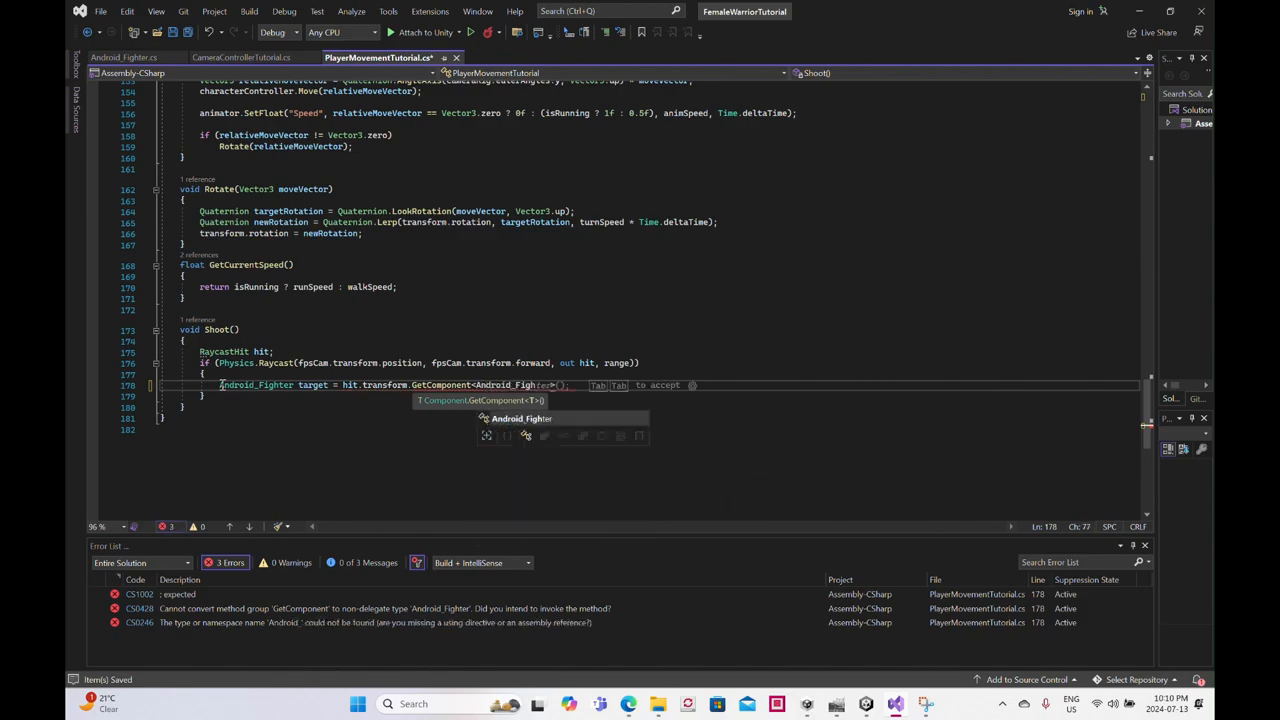
pyautogui.write('er>')
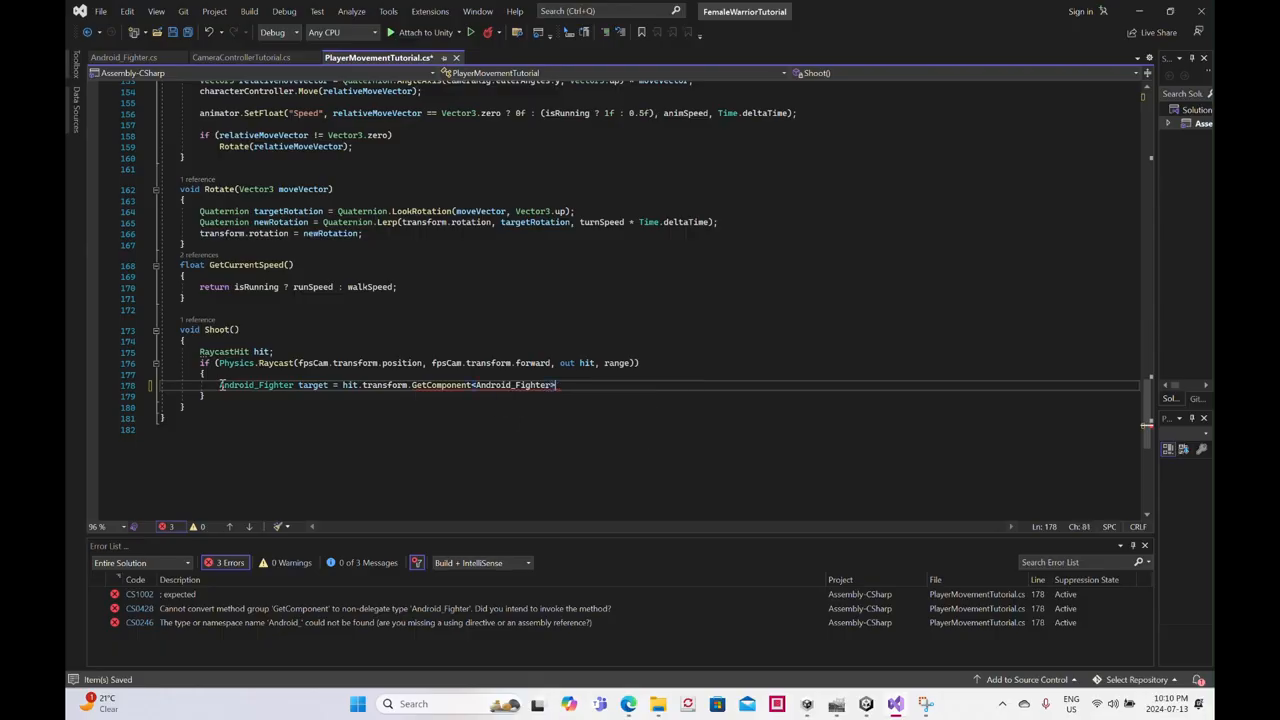
pyautogui.write('(')
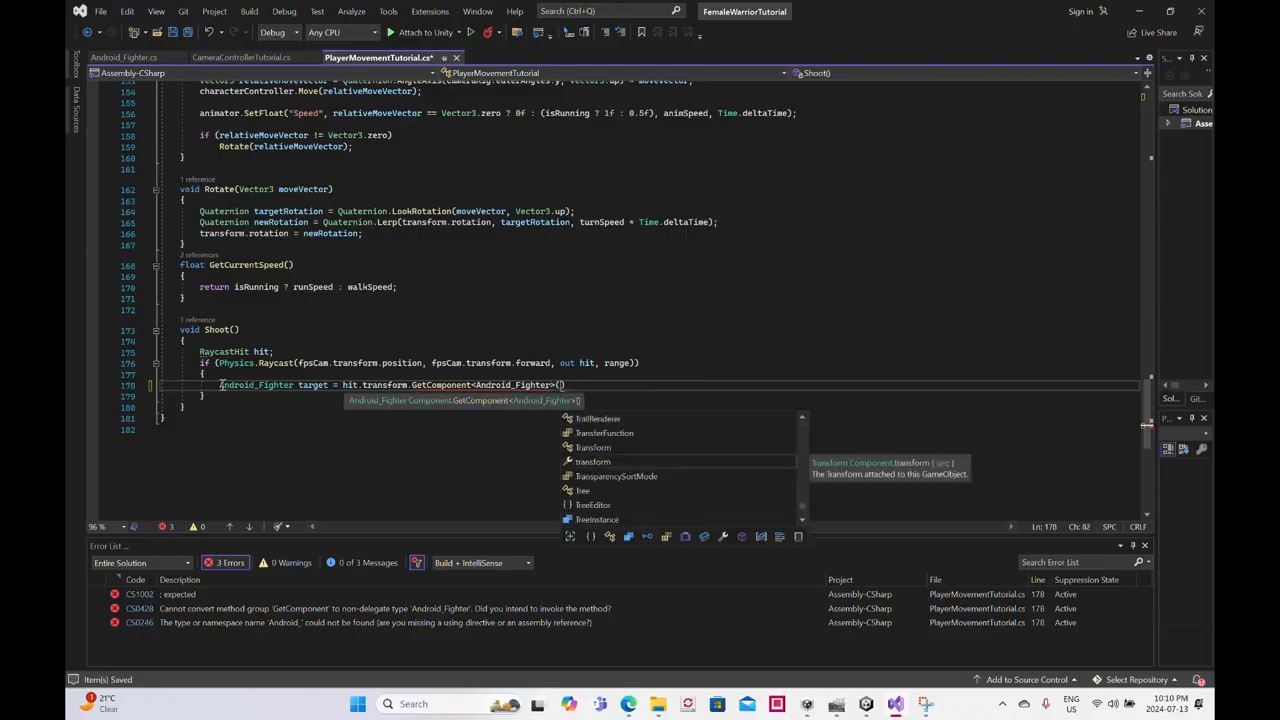
pyautogui.write(');')
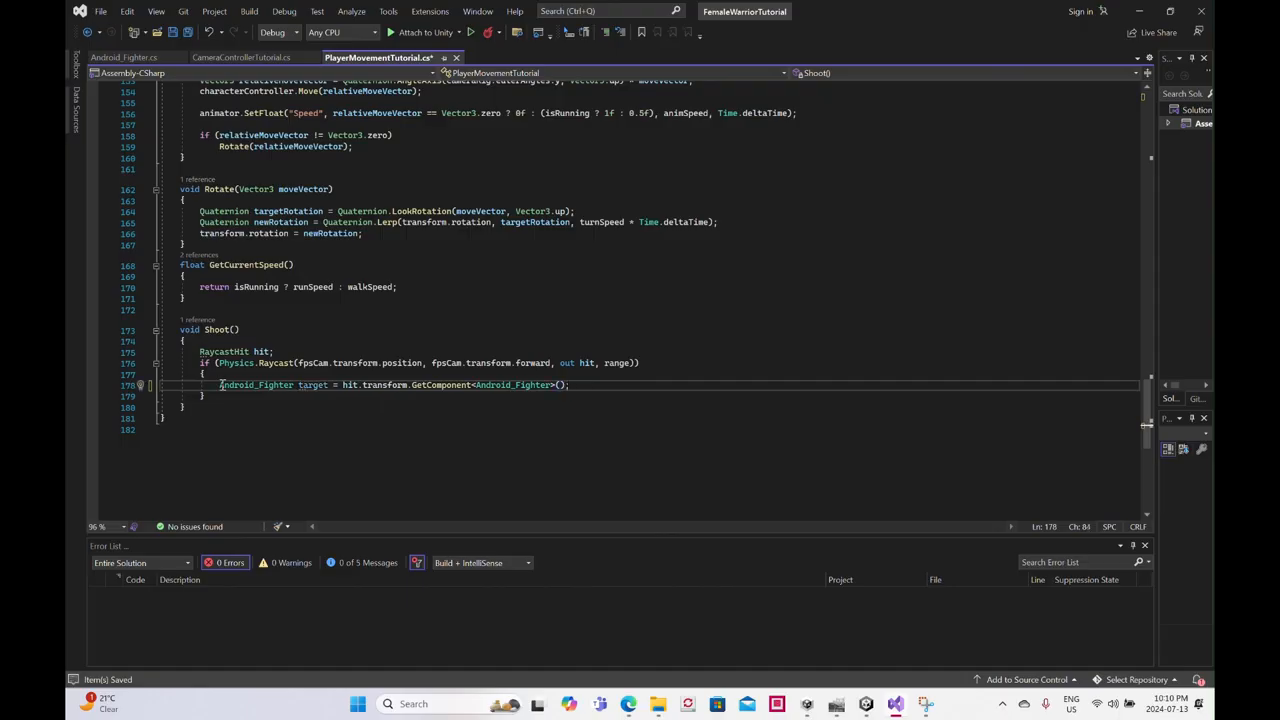
# - Add the condition if (target != null) directly below the target assignment in Shoot
pyautogui.press('Return')
pyautogui.press('Return')
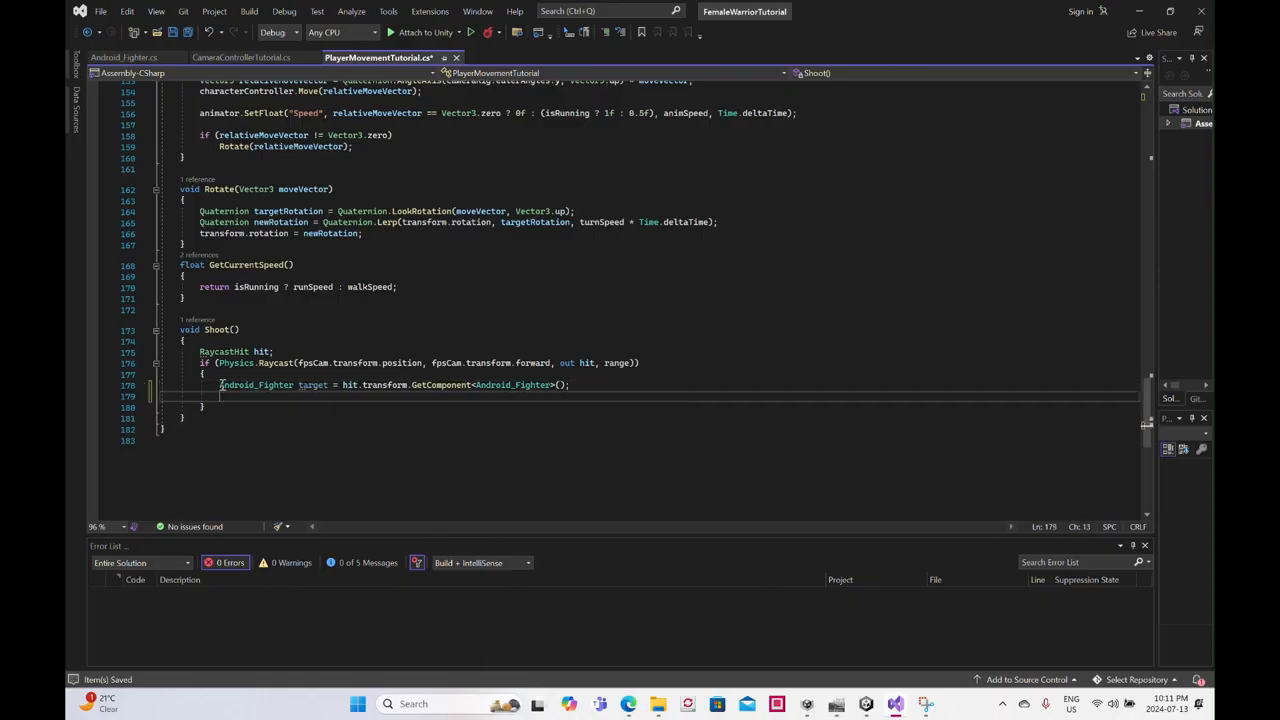
pyautogui.press('BackSpace')
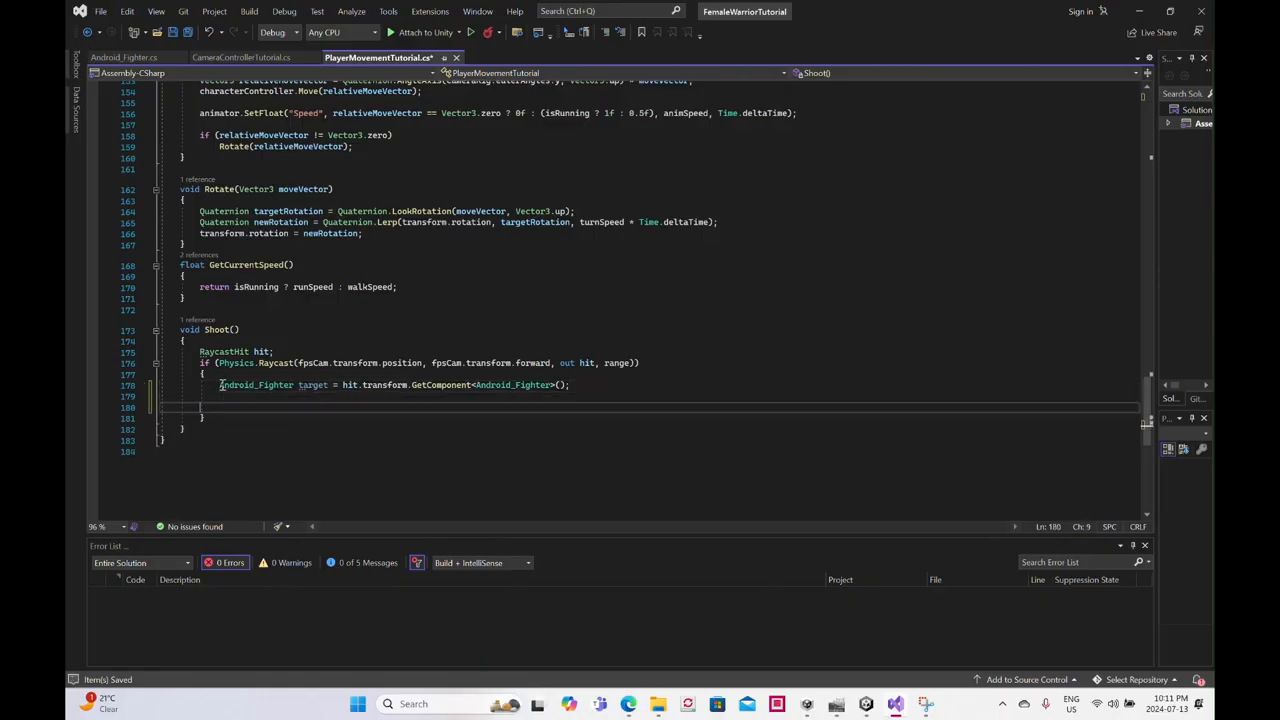
pyautogui.press('BackSpace')
pyautogui.press('Tab')
pyautogui.press('Tab')
pyautogui.write('if ')
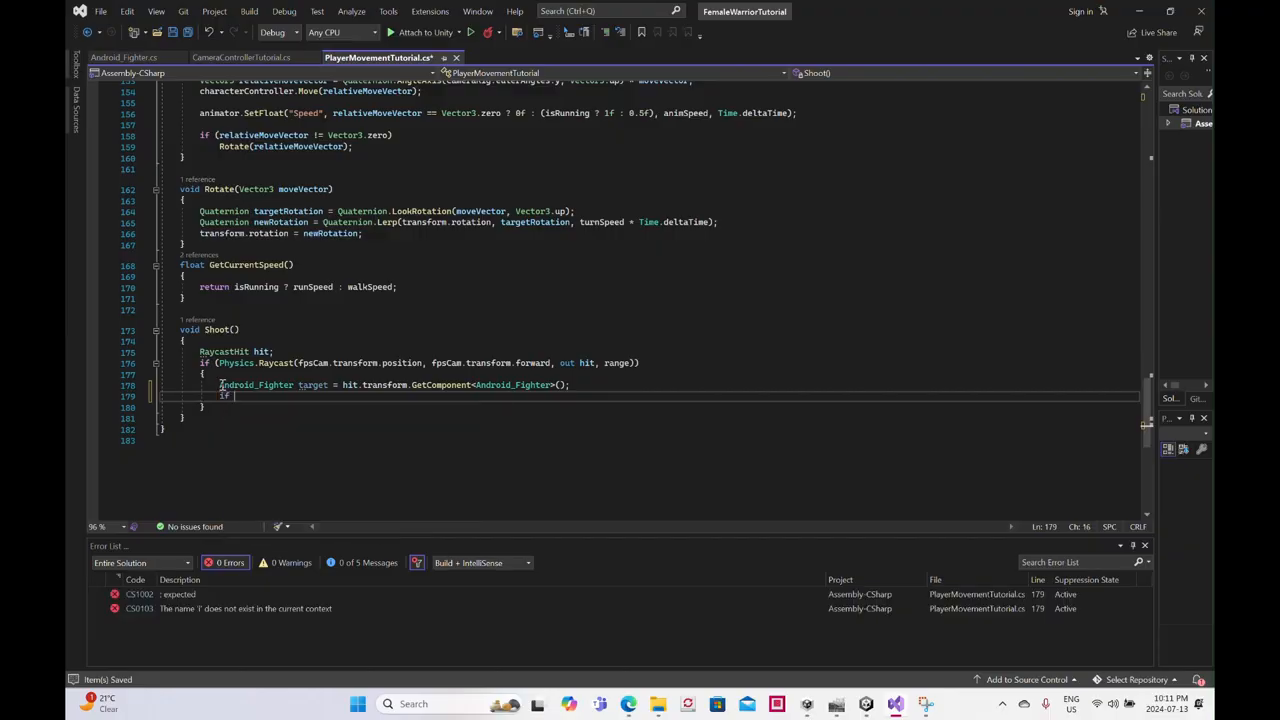
pyautogui.write('(')
pyautogui.write('targ')
pyautogui.write('ett')
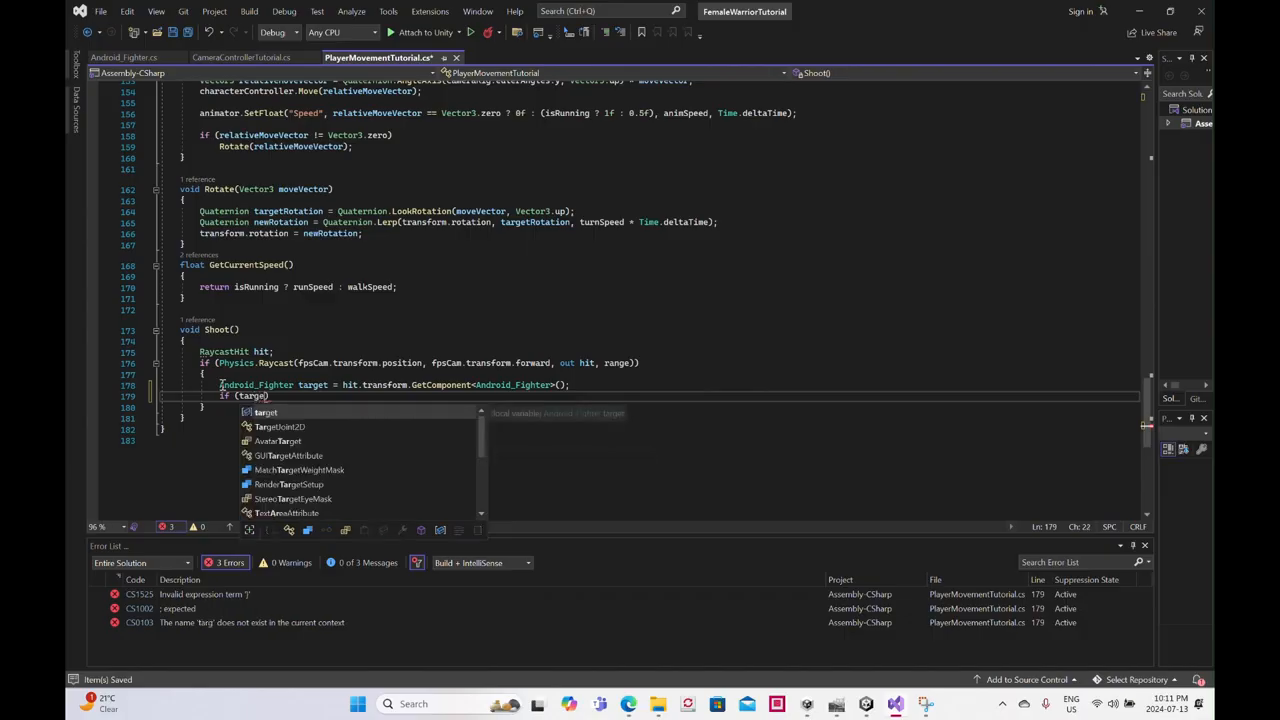
pyautogui.press('BackSpace')
pyautogui.write('!')
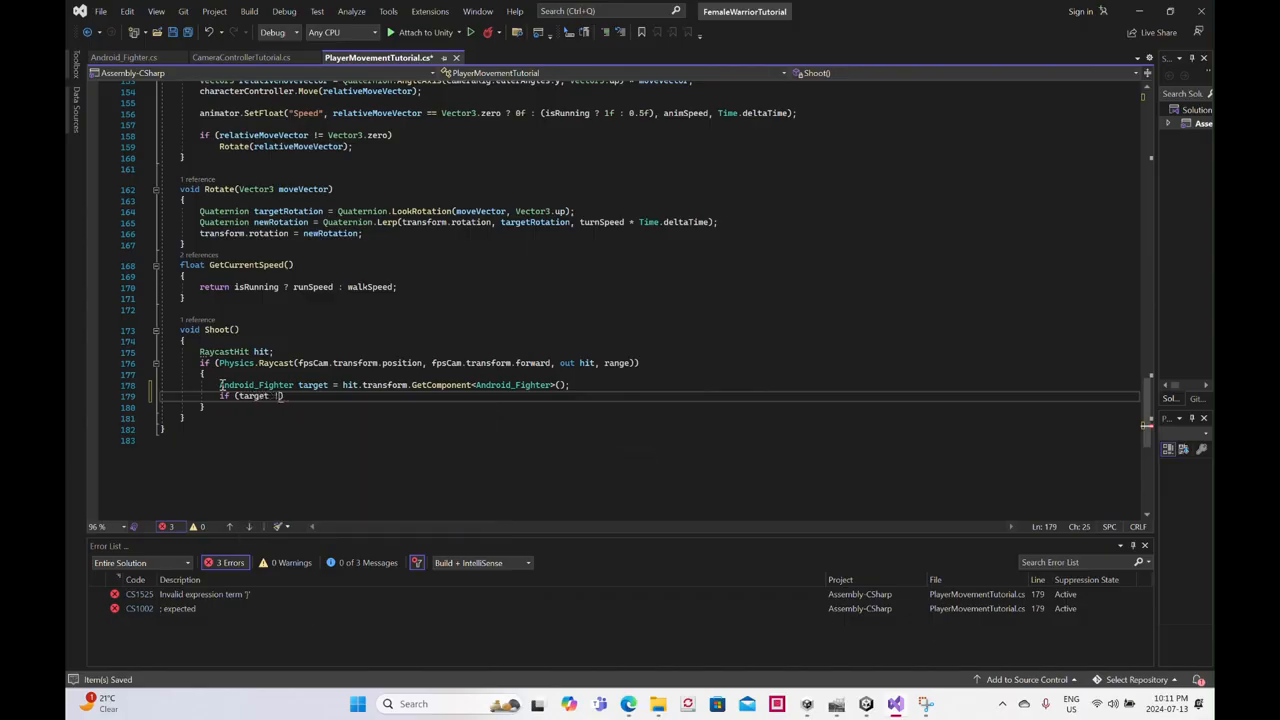
pyautogui.write('= null)')
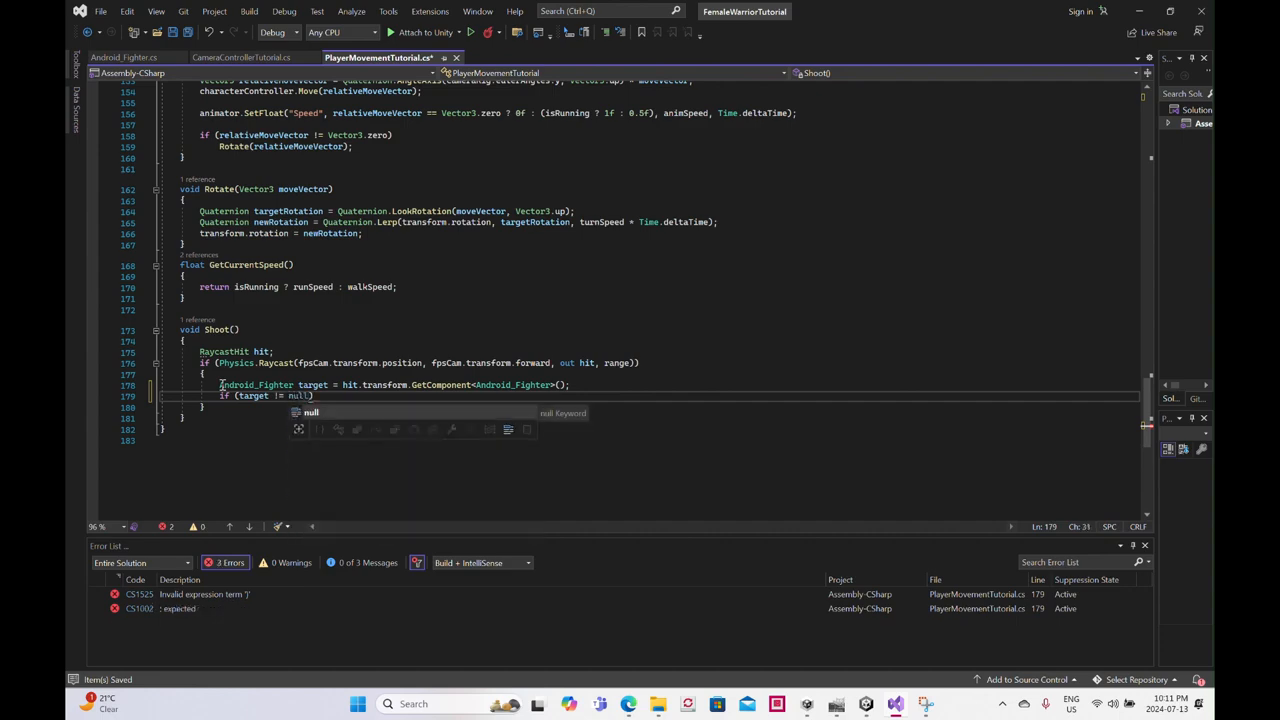
# - Give the target null check in Shoot a braced body that calls target.TakeDamage(damage);
pyautogui.press('Return')
pyautogui.write('{')
pyautogui.press('Return')
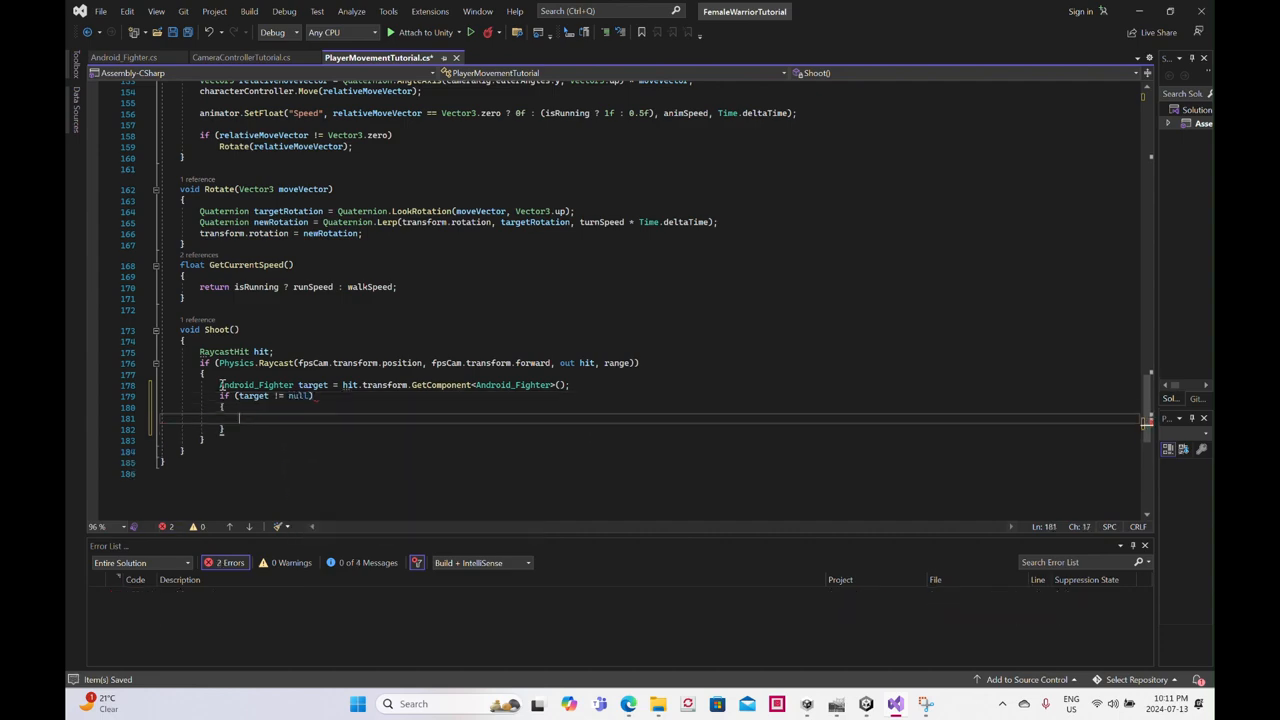
pyautogui.write('targ')
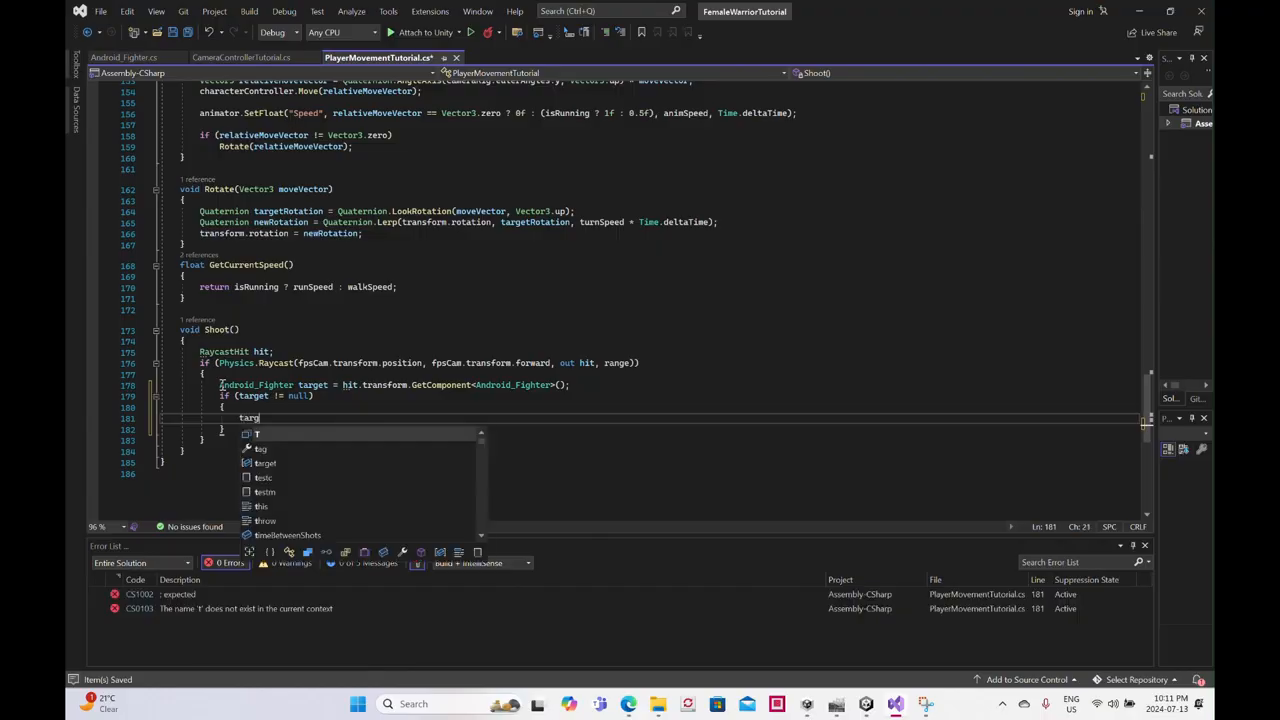
pyautogui.write('et.')
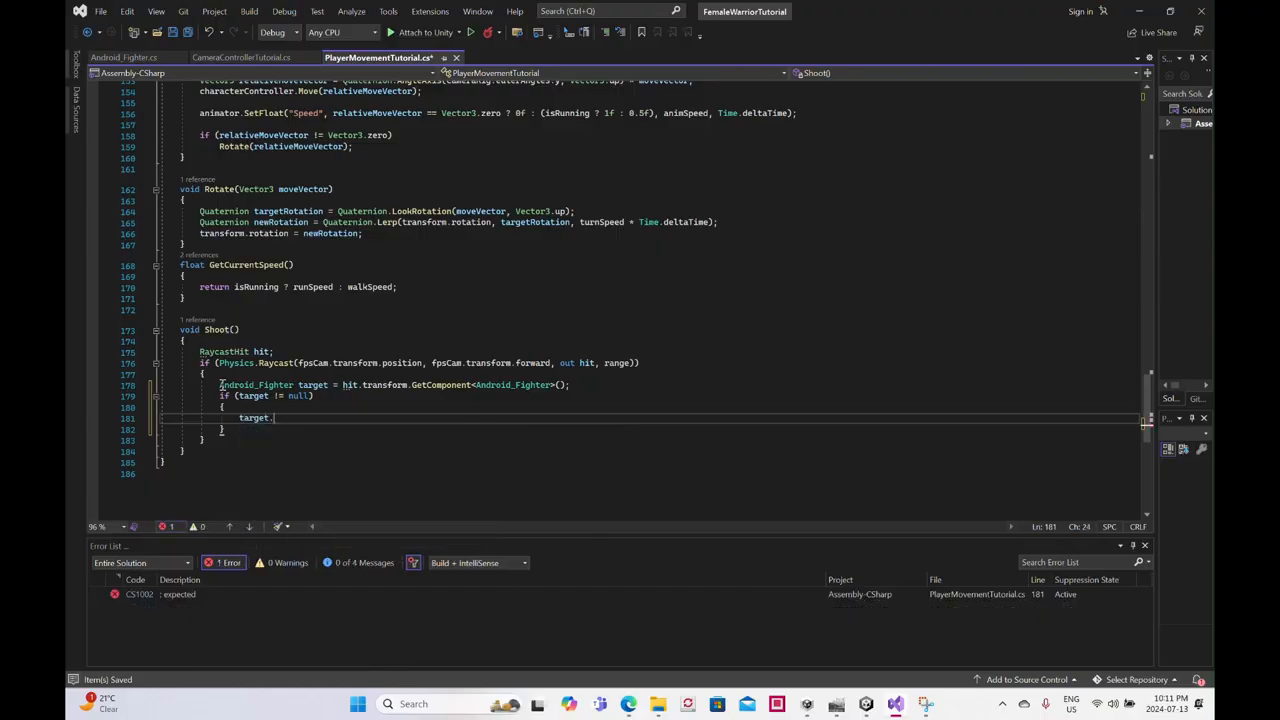
pyautogui.write('TakeDamage')
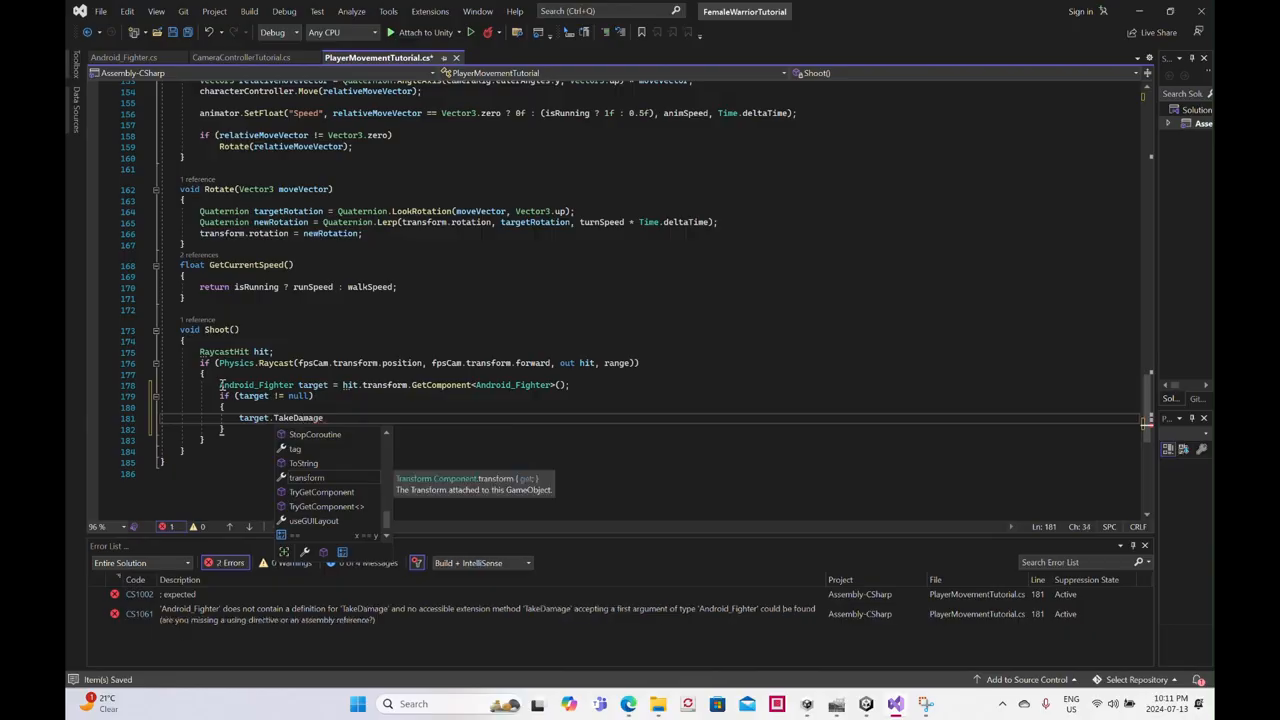
pyautogui.write('(d')
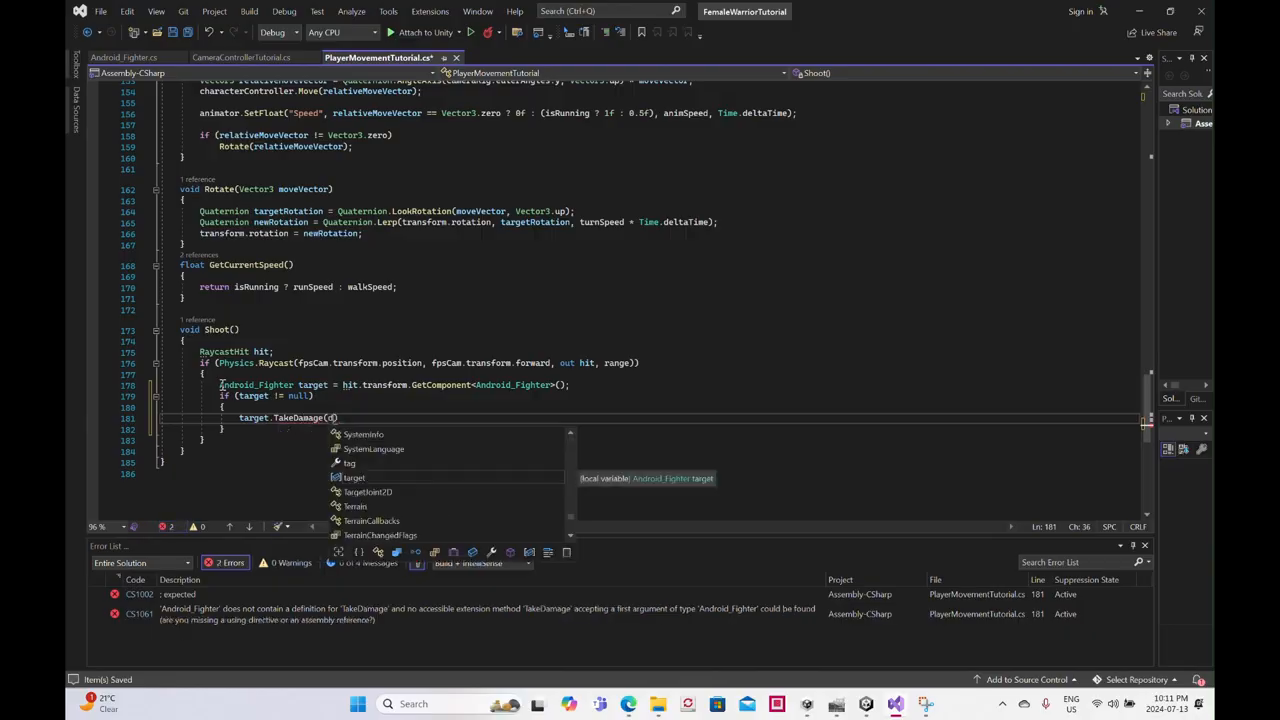
pyautogui.write('amage')
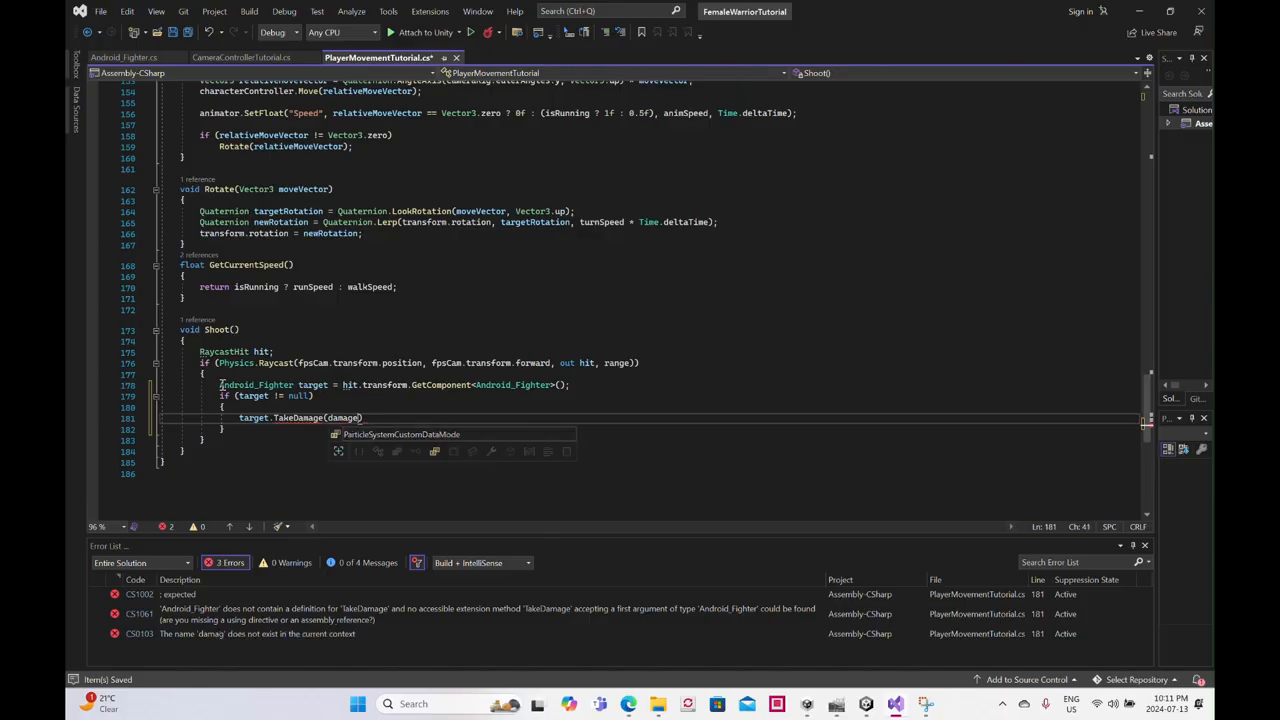
pyautogui.write(')')
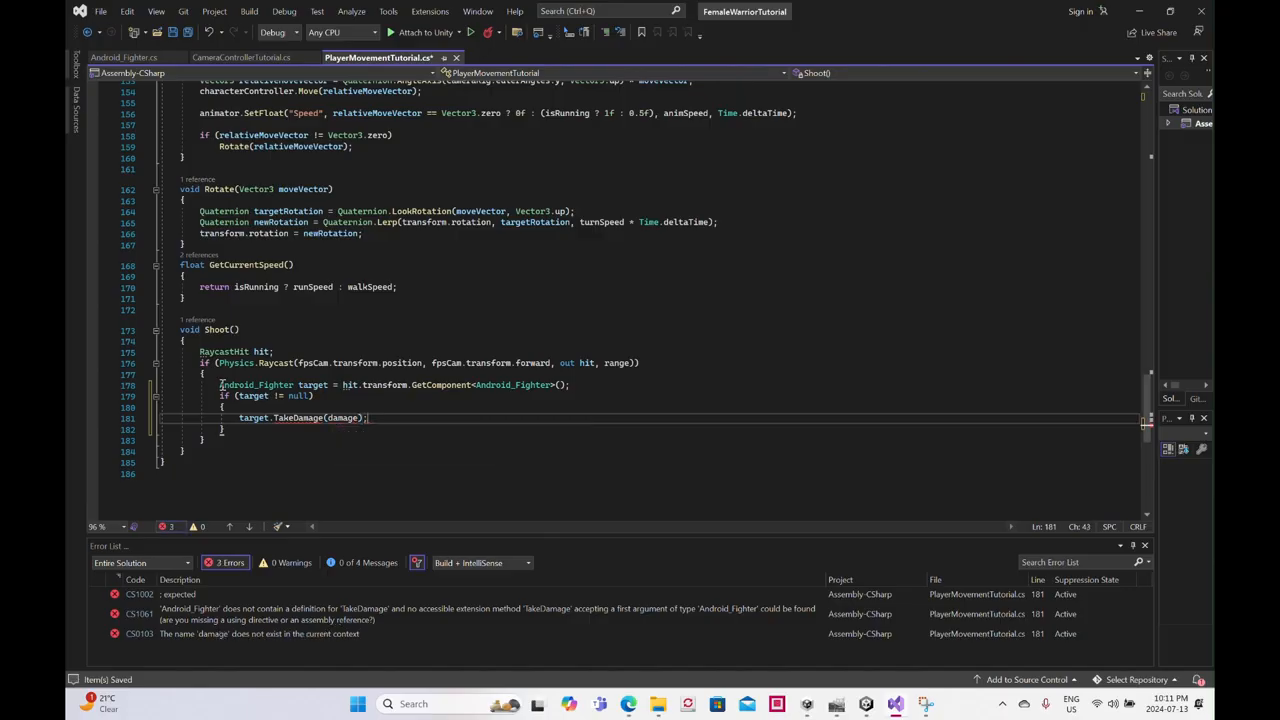
pyautogui.write(';')
# - Switch to File Explorer and open the PlayerMovement2 script from the original FemaleWarrior project's Assets/FemaleWarrior/Scripts folder
pyautogui.moveTo(657, 705)
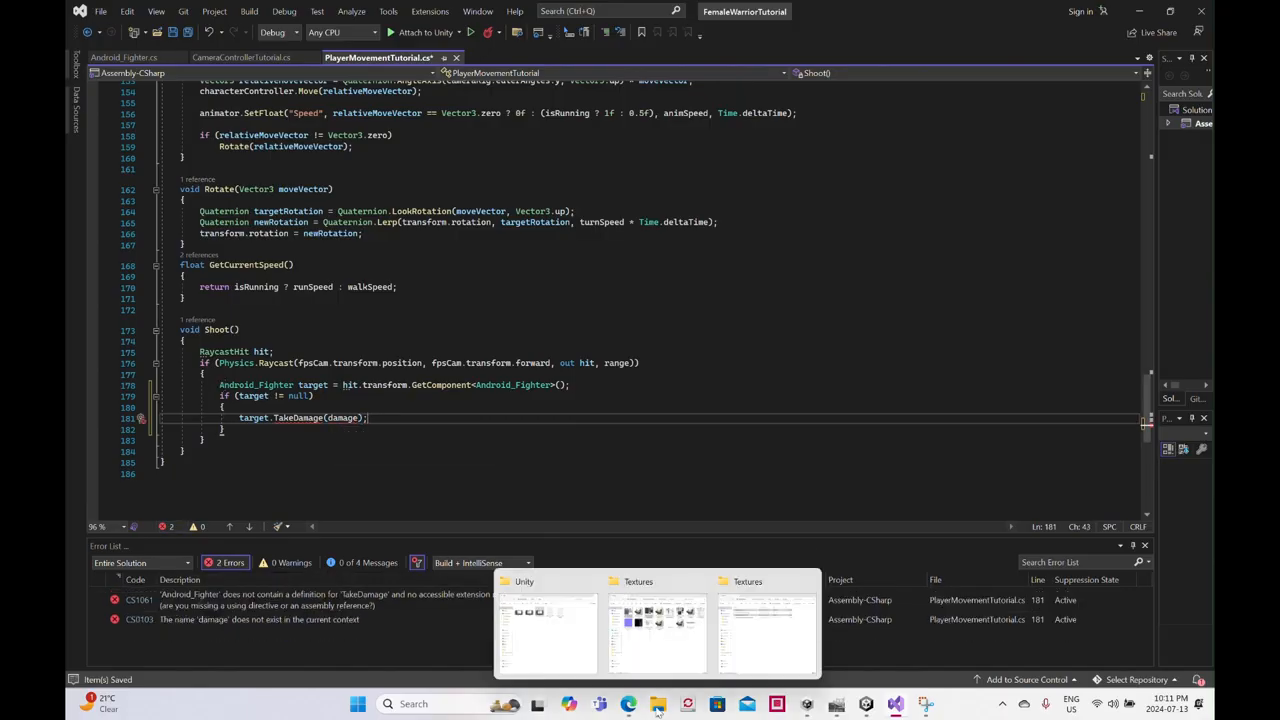
pyautogui.click(735, 665)
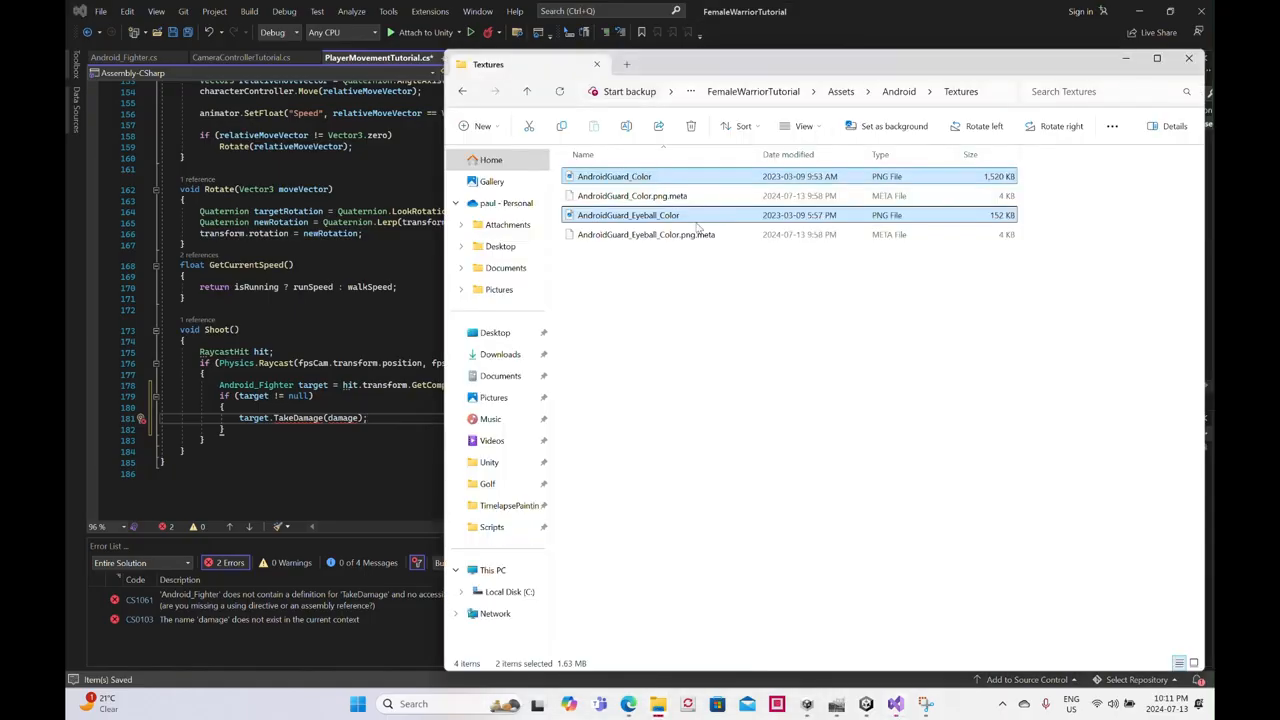
pyautogui.click(527, 91)
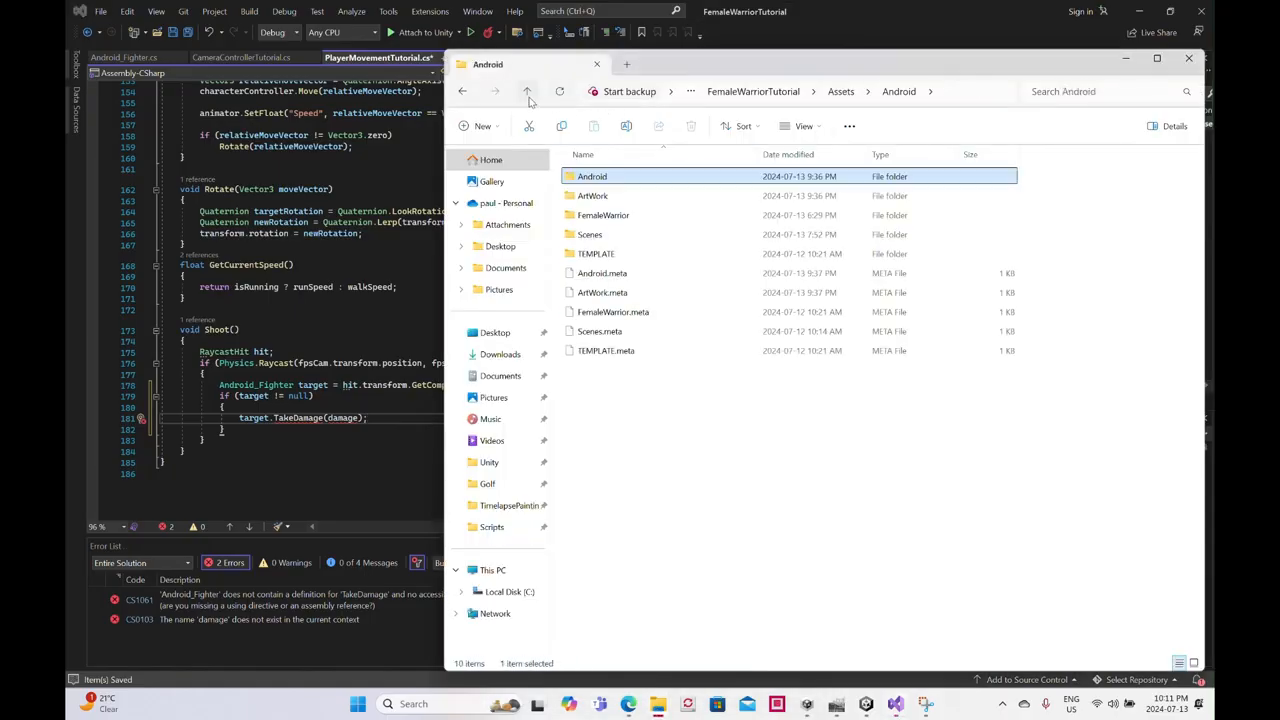
pyautogui.click(527, 91)
pyautogui.click(527, 91)
pyautogui.click(527, 91)
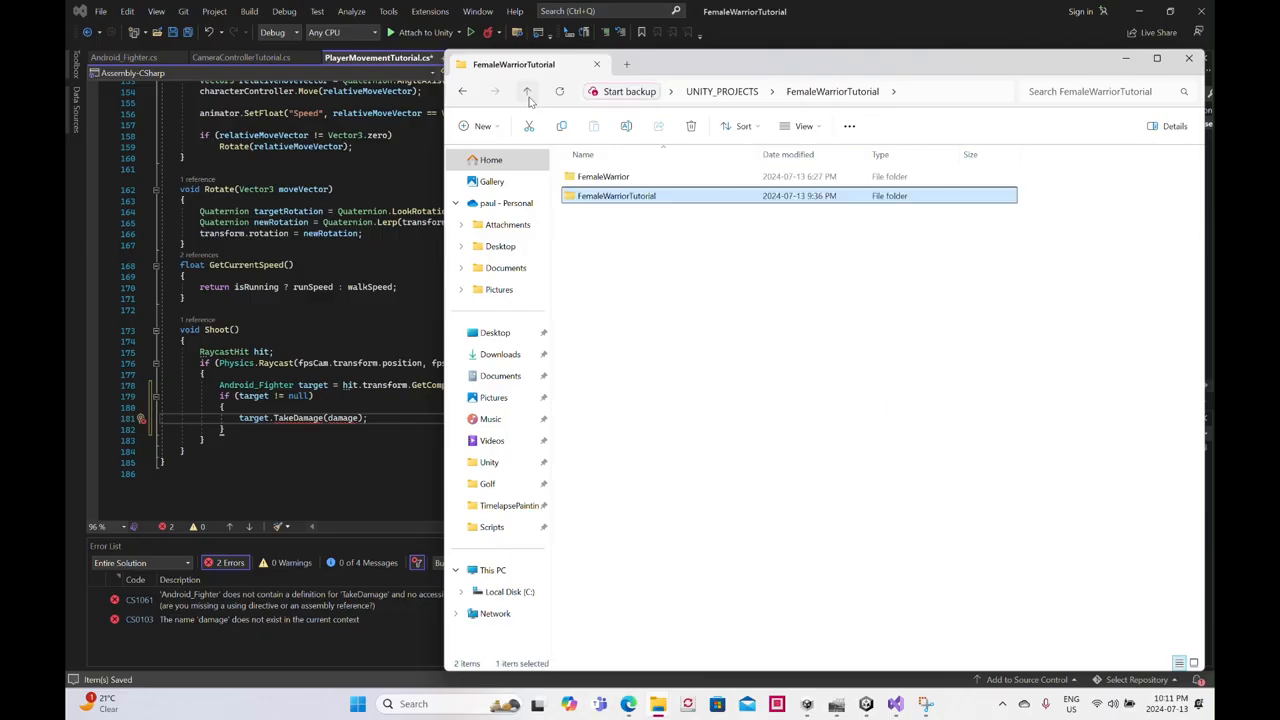
pyautogui.doubleClick(603, 176)
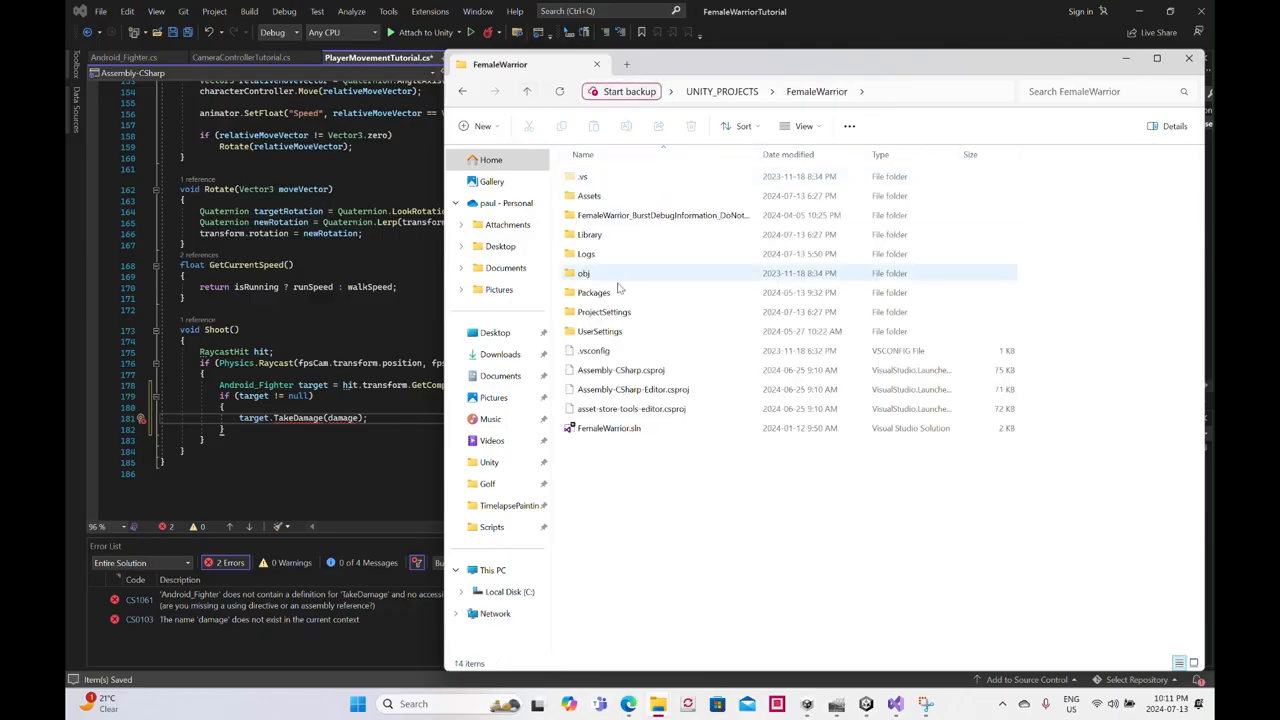
pyautogui.doubleClick(601, 198)
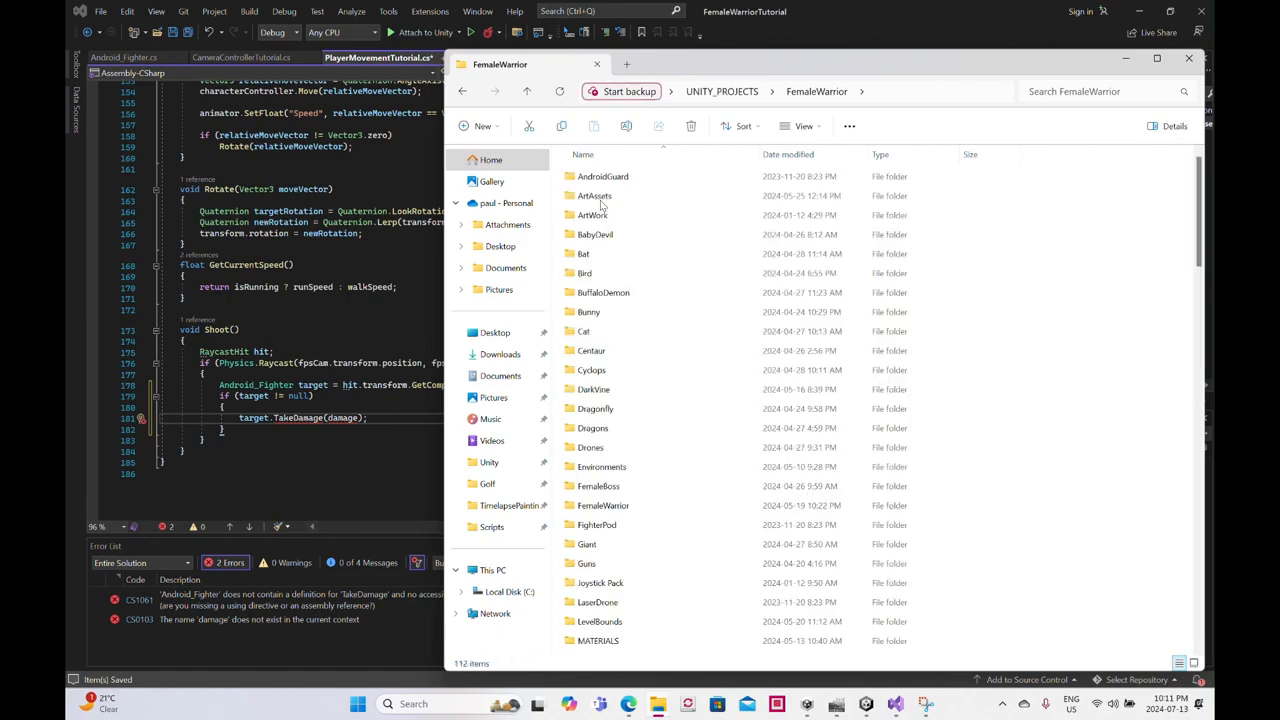
pyautogui.doubleClick(605, 506)
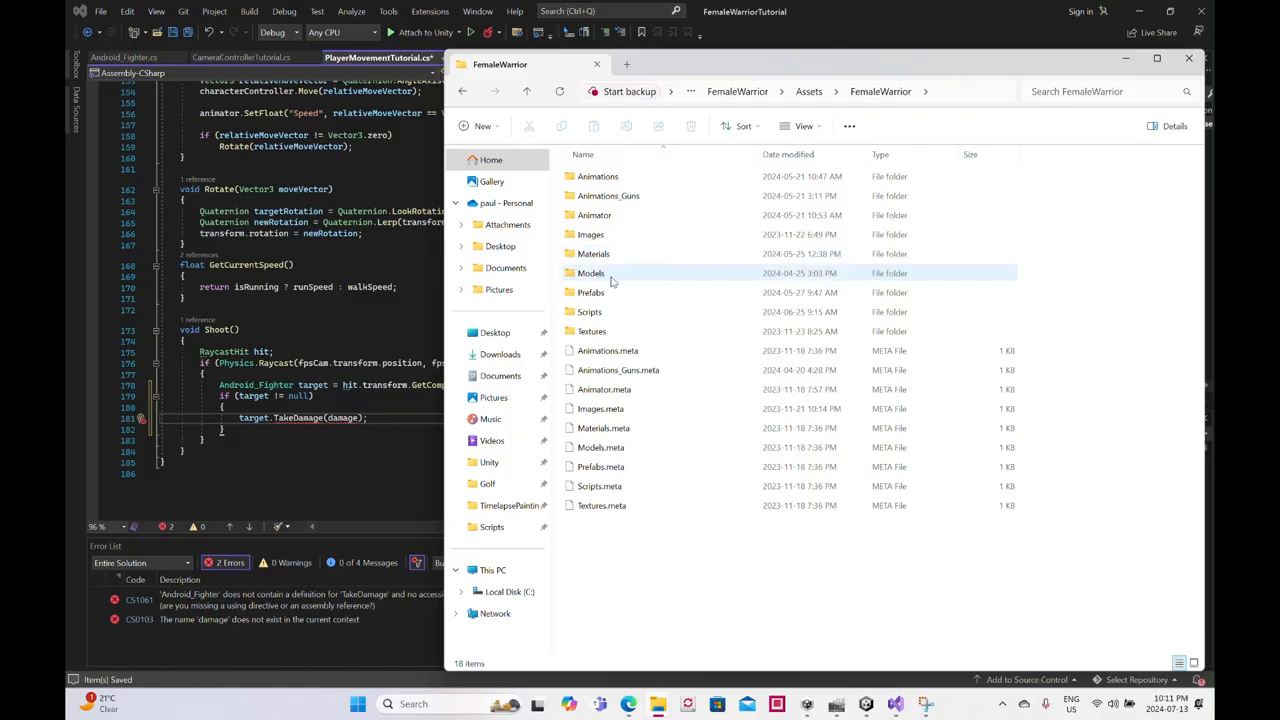
pyautogui.doubleClick(606, 311)
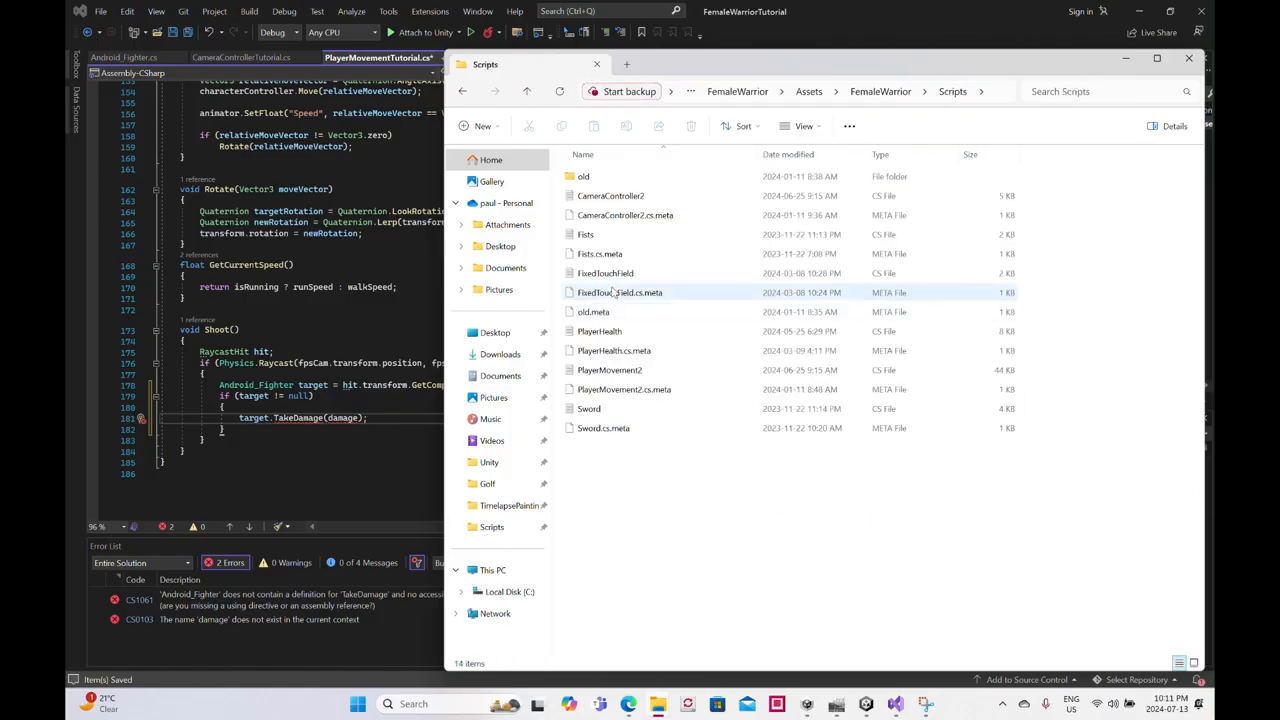
pyautogui.doubleClick(627, 372)
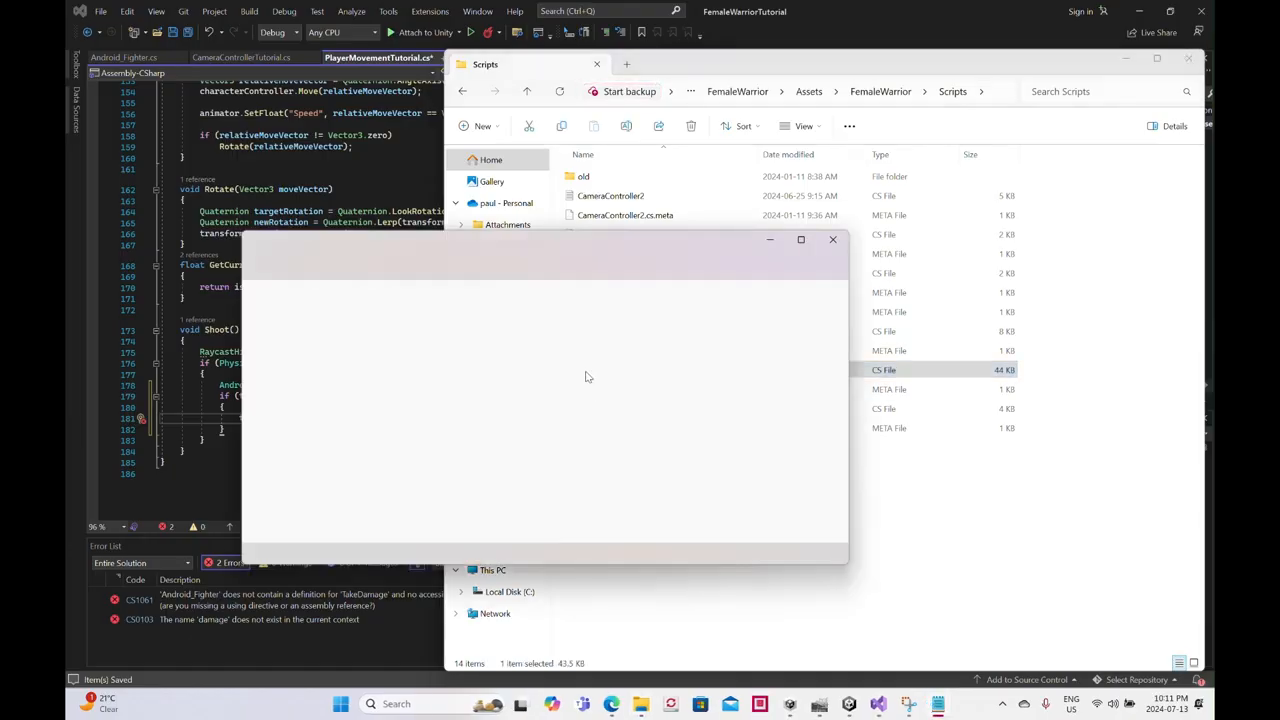
# - Examine the variable declarations in PlayerMovement2.cs for how damage is declared, close the file and return to Visual Studio
pyautogui.scroll(-20, 580, 382)
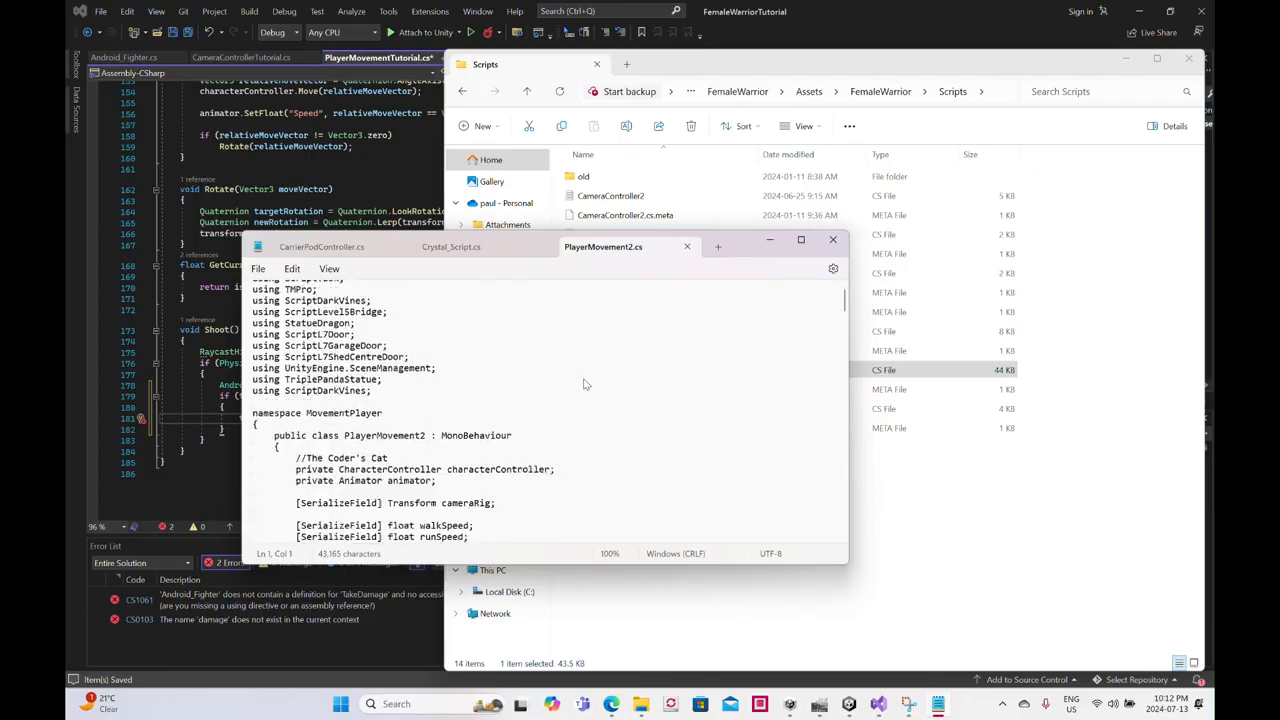
pyautogui.scroll(5, 585, 380)
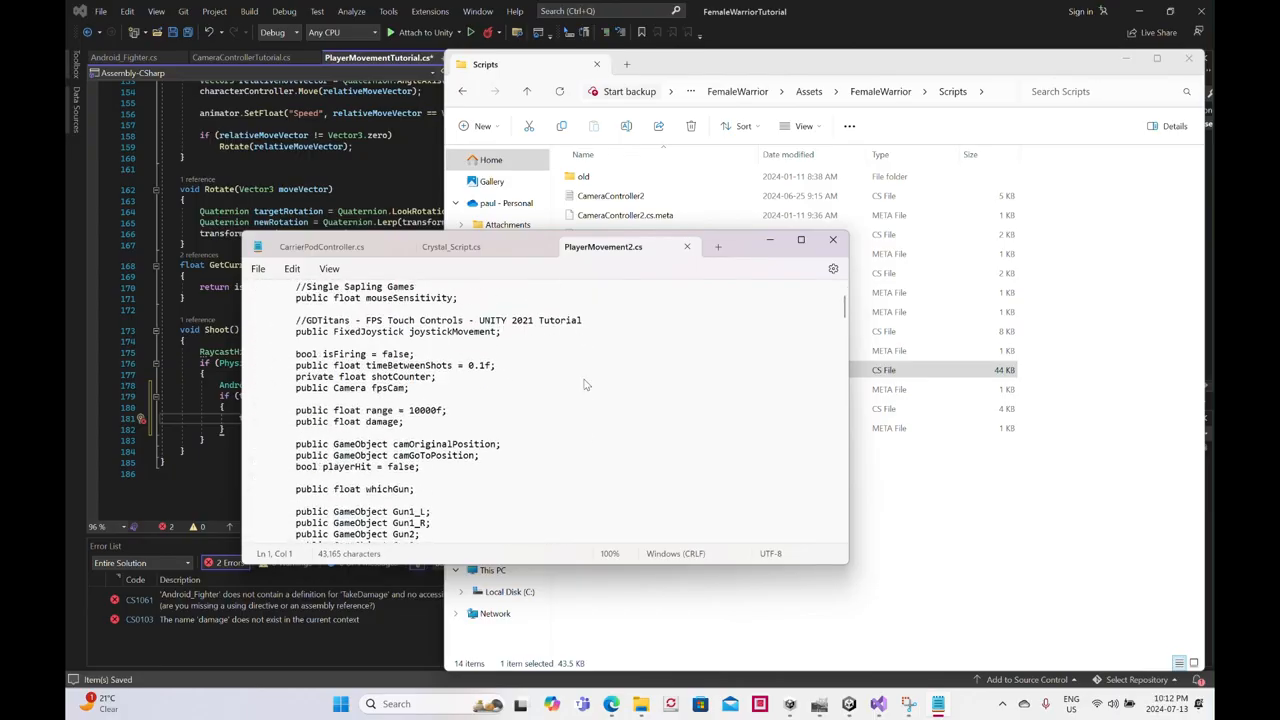
pyautogui.scroll(3, 587, 383)
pyautogui.scroll(-8, 590, 384)
pyautogui.scroll(-1, 589, 384)
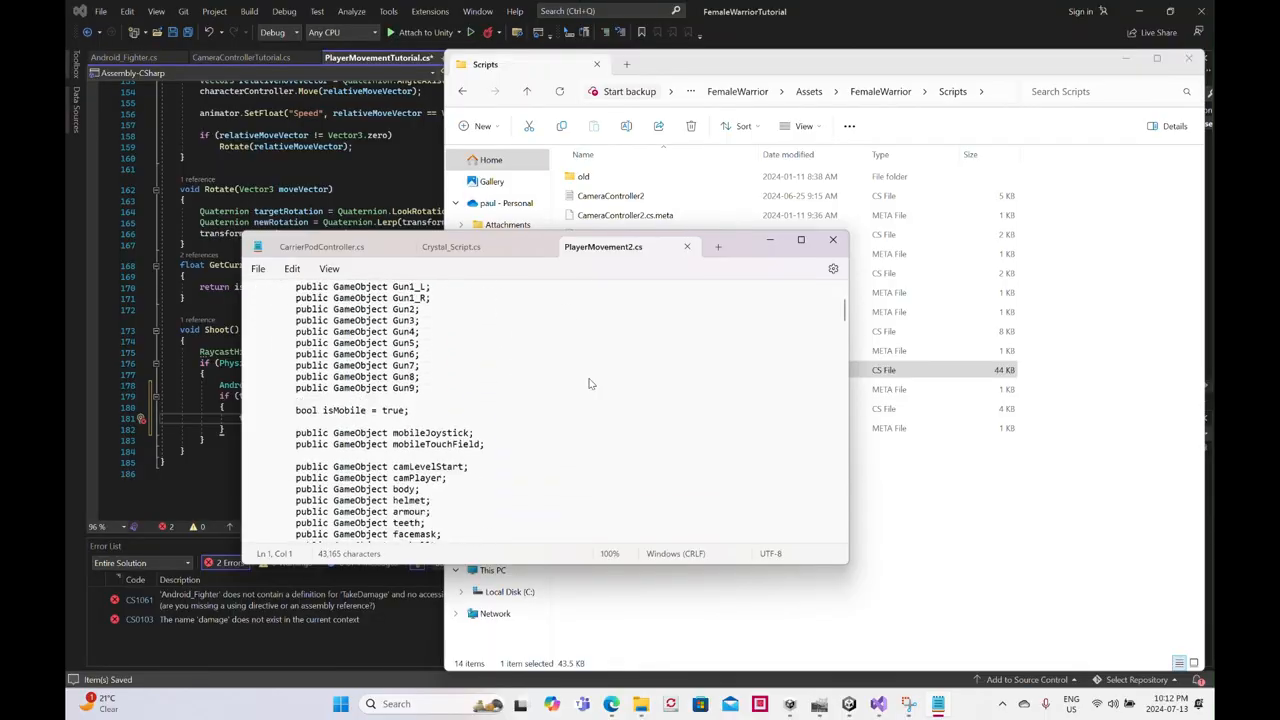
pyautogui.scroll(-7, 589, 384)
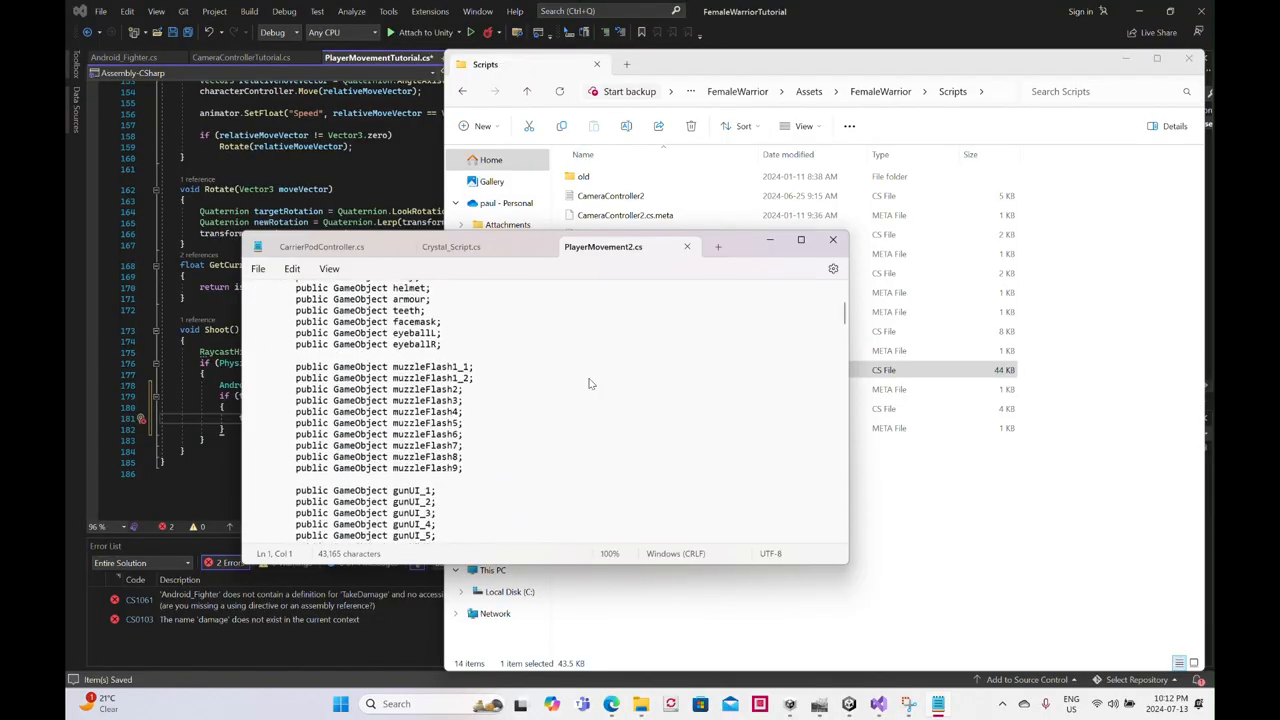
pyautogui.scroll(-5, 589, 383)
pyautogui.scroll(-3, 589, 383)
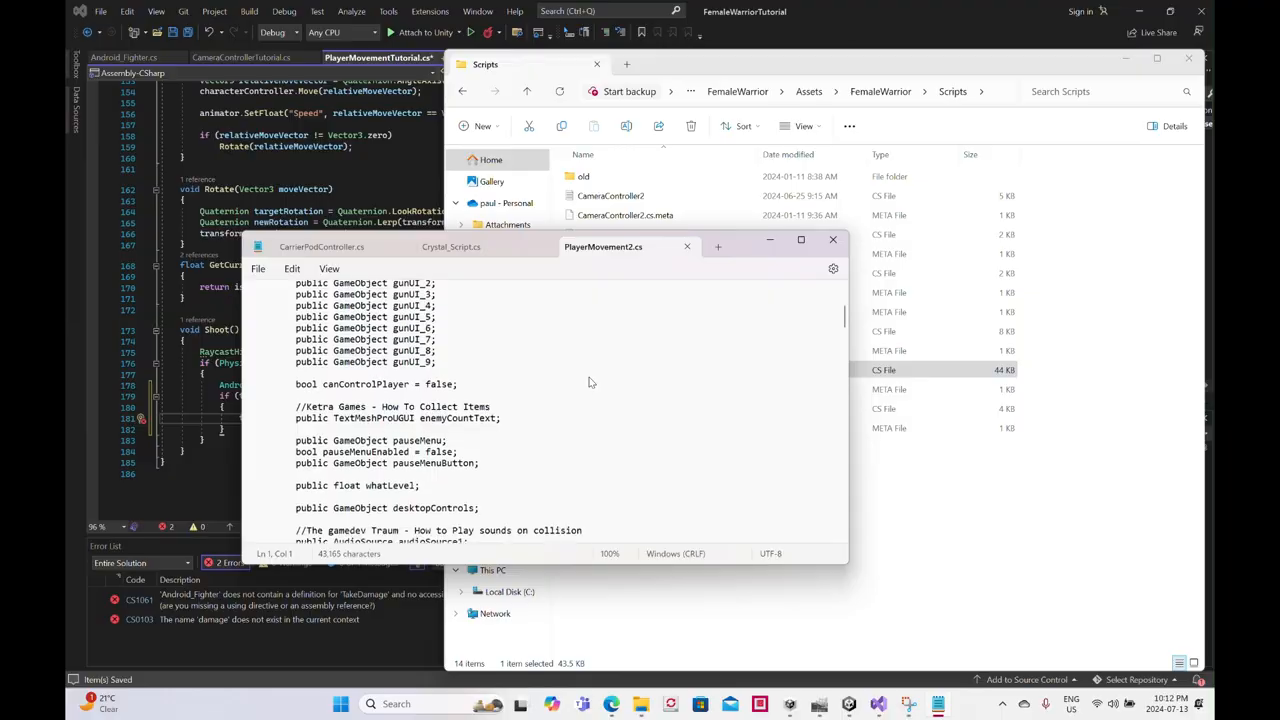
pyautogui.scroll(-6, 589, 383)
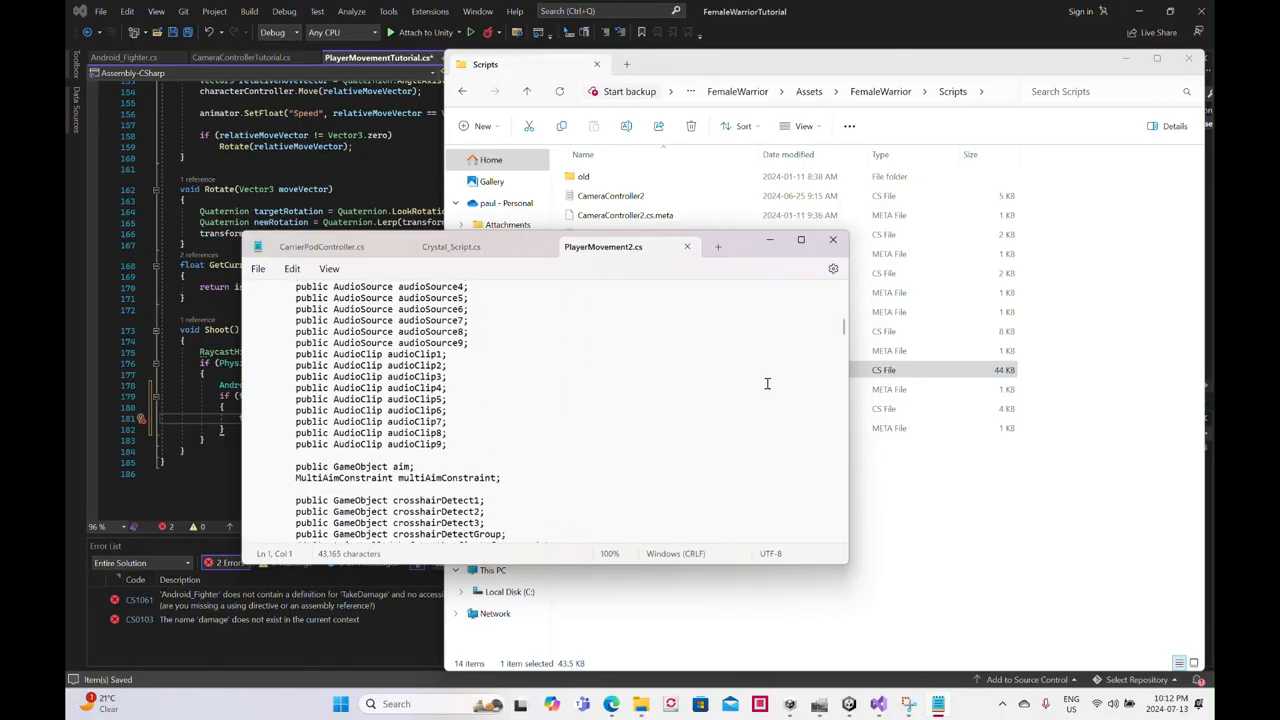
pyautogui.moveTo(843, 323); pyautogui.dragTo(845, 297)
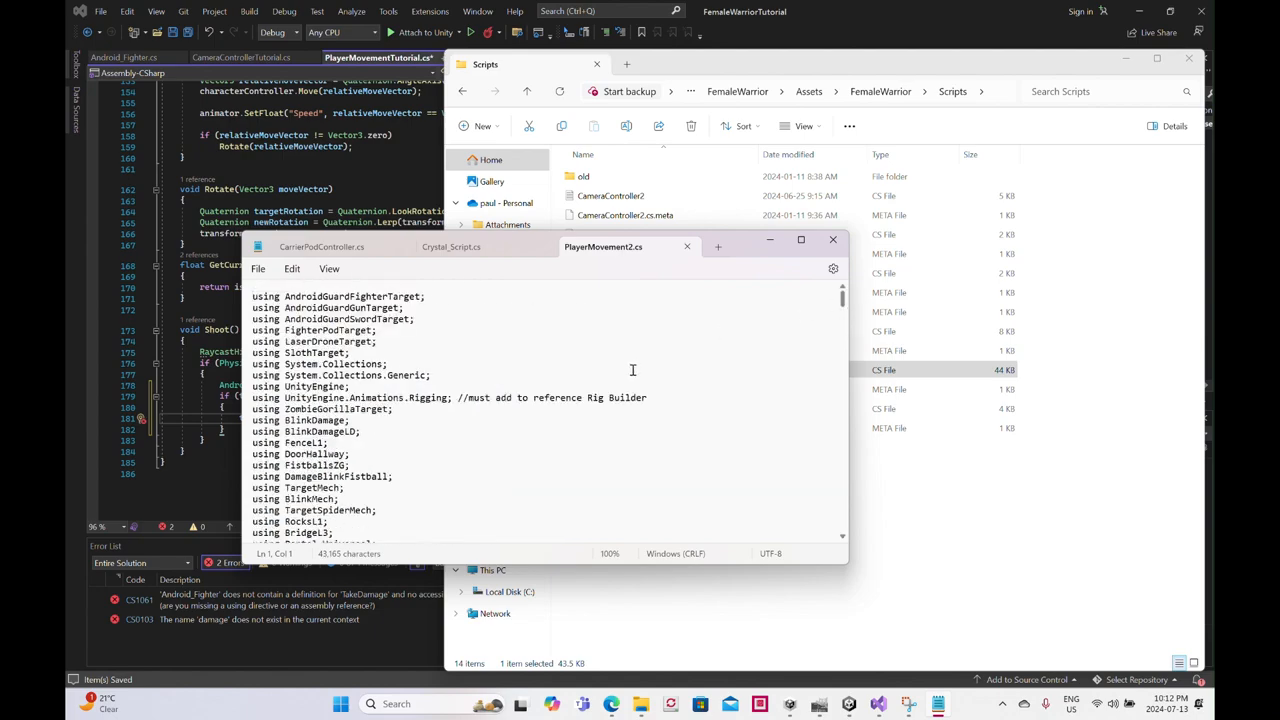
pyautogui.scroll(-15, 634, 371)
pyautogui.scroll(-7, 632, 375)
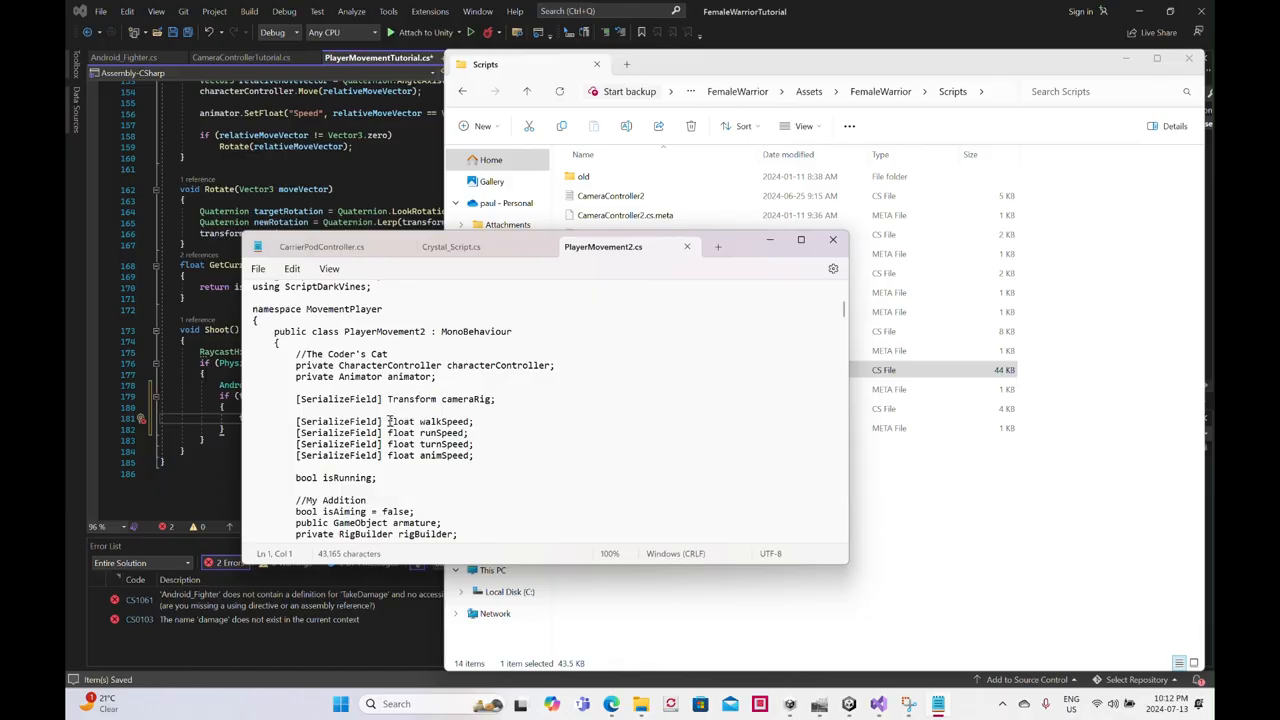
pyautogui.scroll(-3, 390, 421)
pyautogui.scroll(-1, 390, 426)
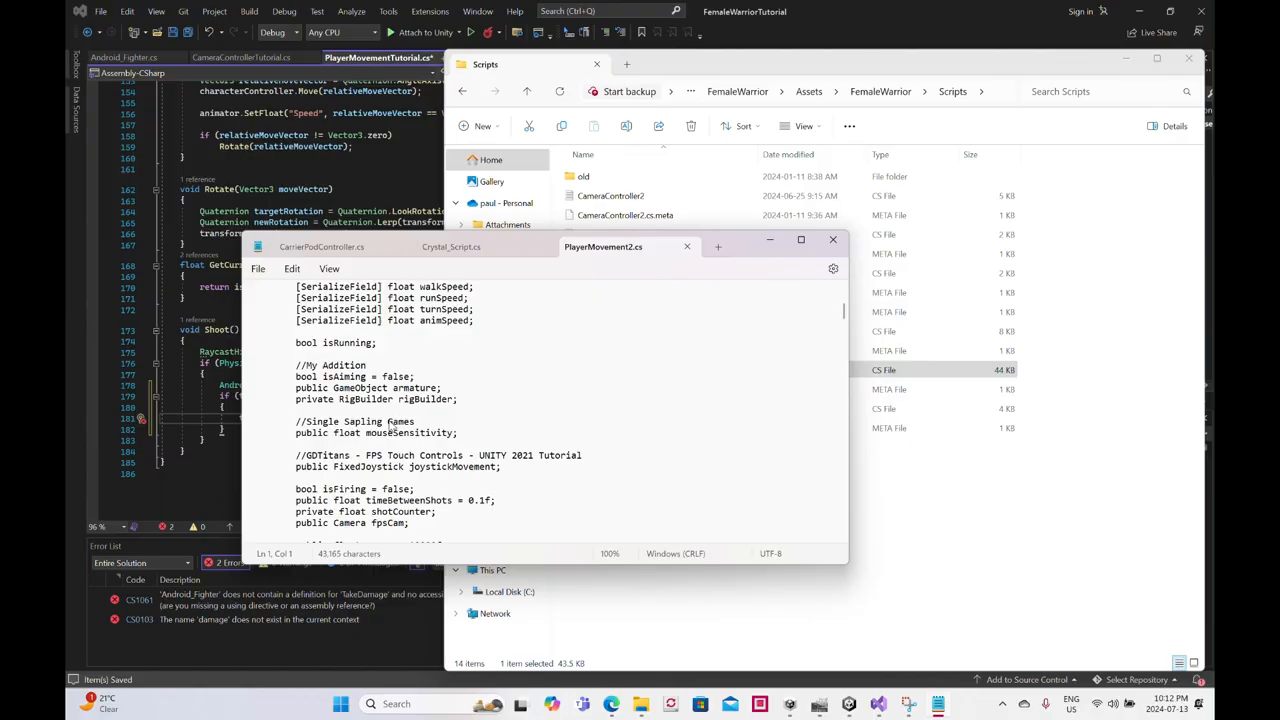
pyautogui.scroll(-3, 390, 426)
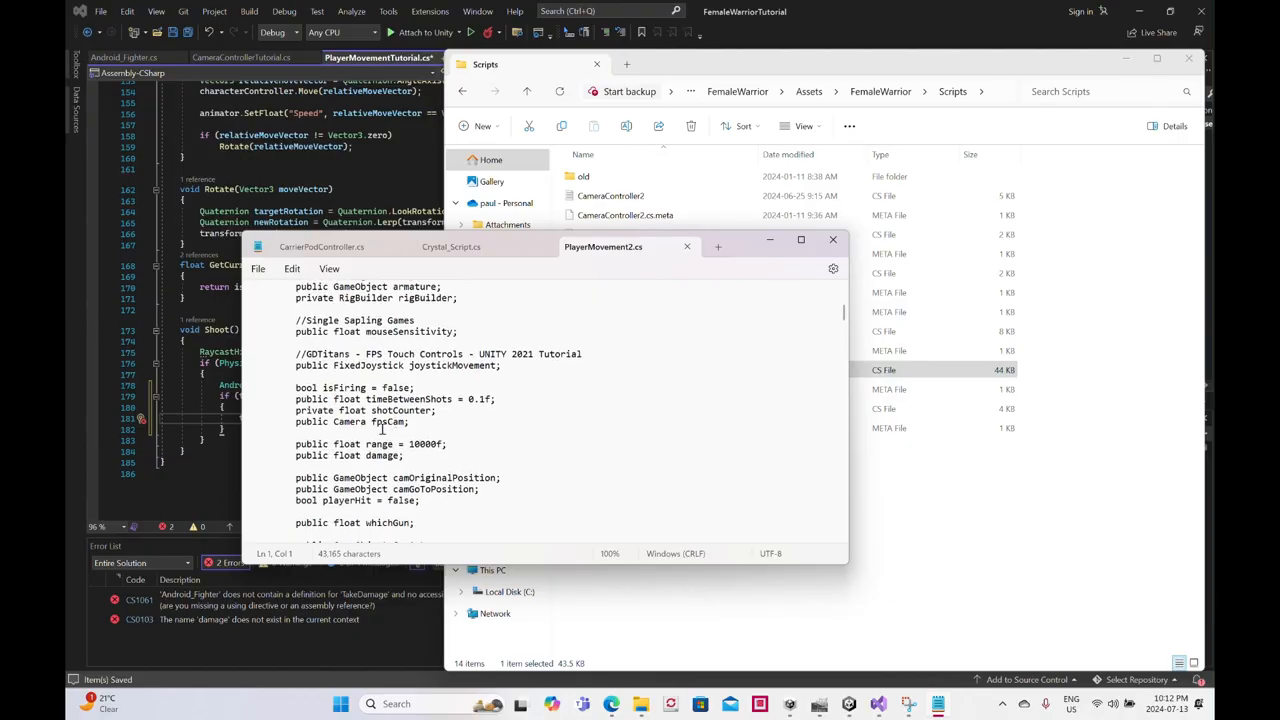
pyautogui.click(832, 240)
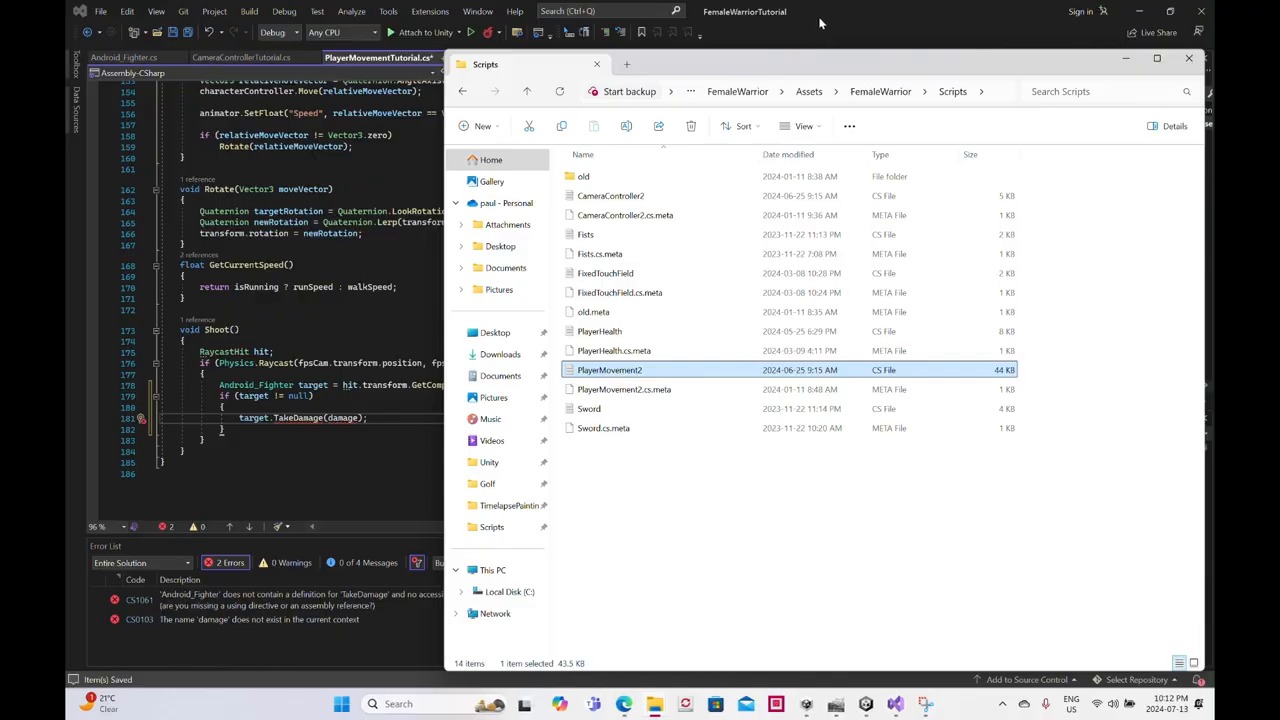
pyautogui.click(812, 19)
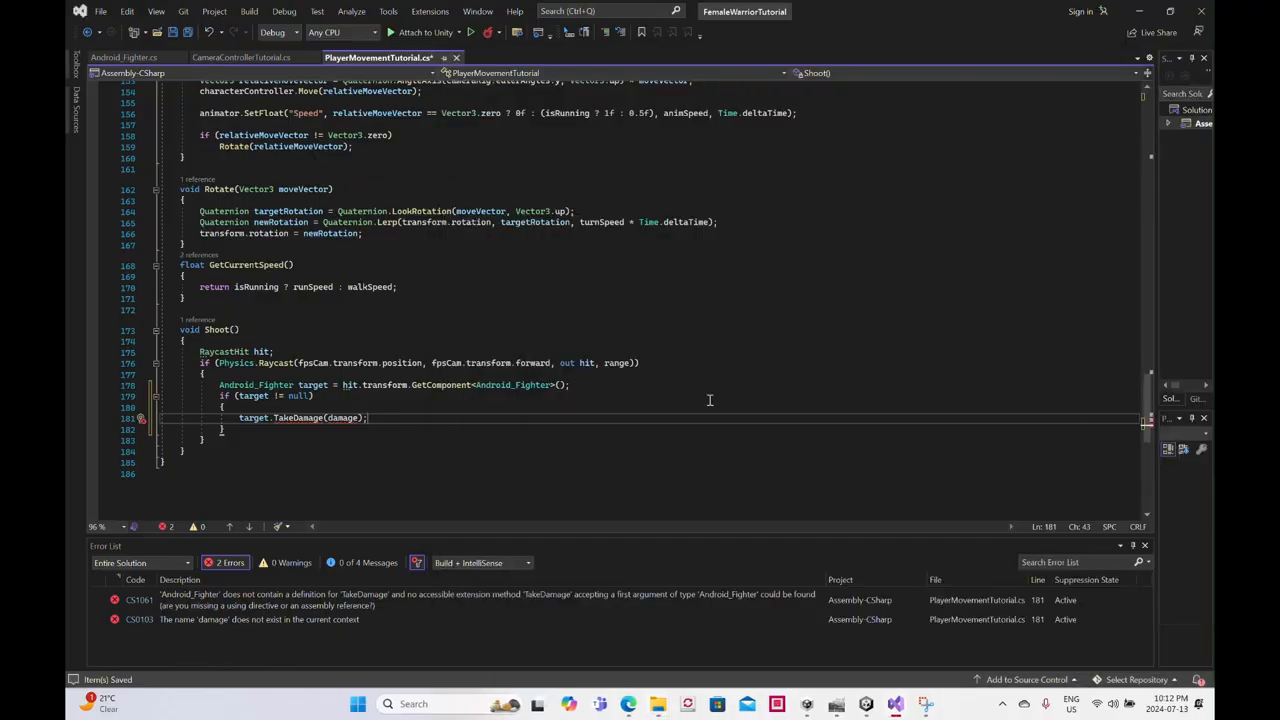
# - Declare public float damage = 1; below the whichAttack variable in PlayerMovementTutorial.cs, separated by a blank line
pyautogui.moveTo(1147, 396); pyautogui.dragTo(1138, 100)
pyautogui.scroll(-5, 353, 406)
pyautogui.click(300, 327)
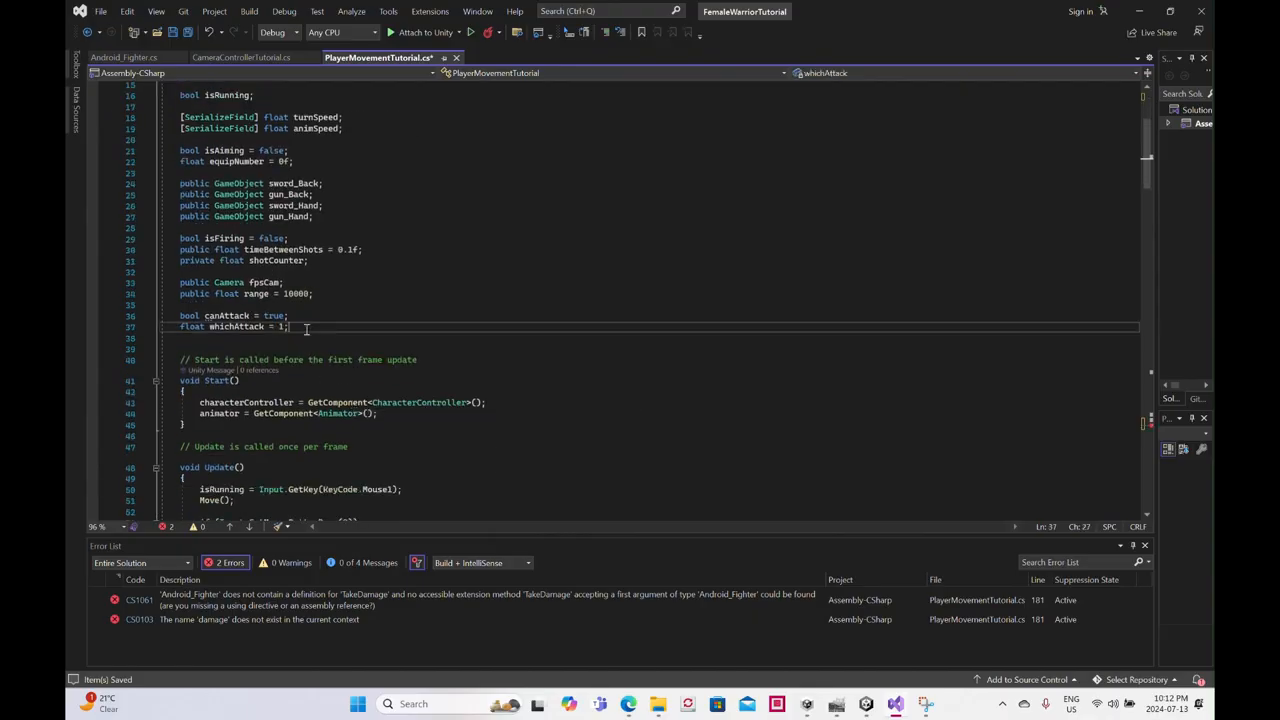
pyautogui.press('Return')
pyautogui.press('Return')
pyautogui.write('publ')
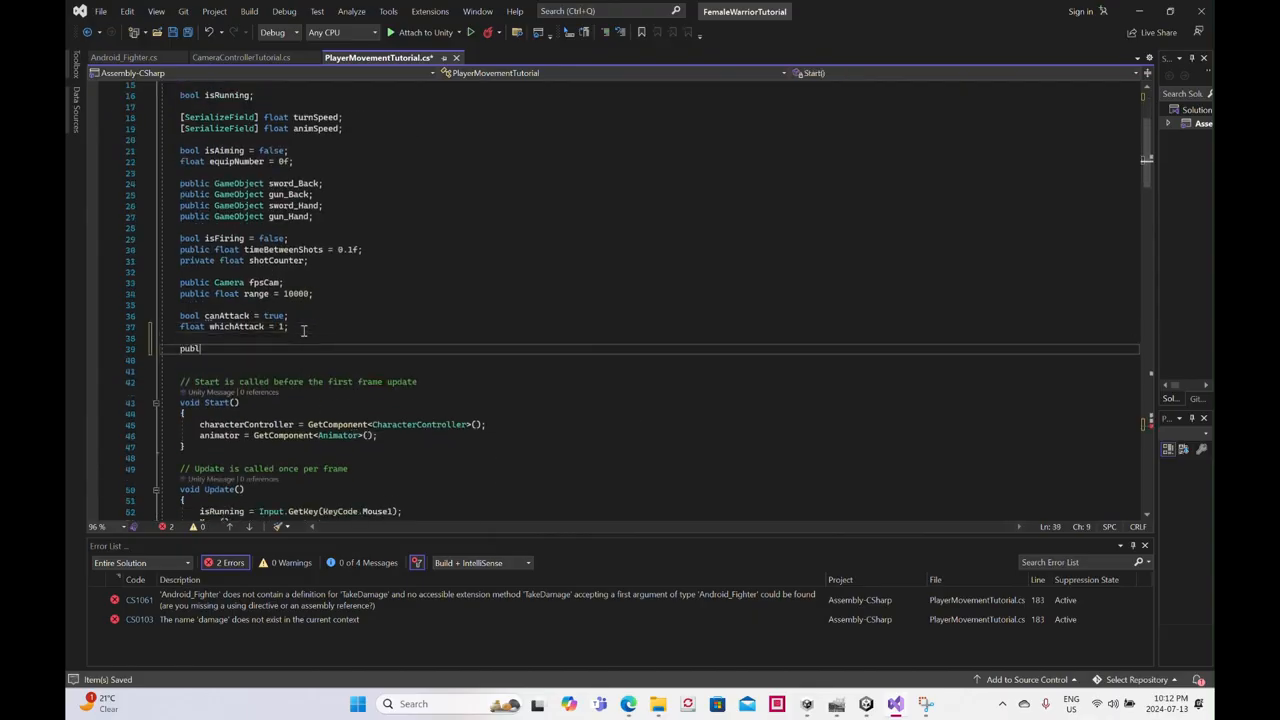
pyautogui.write('ic float')
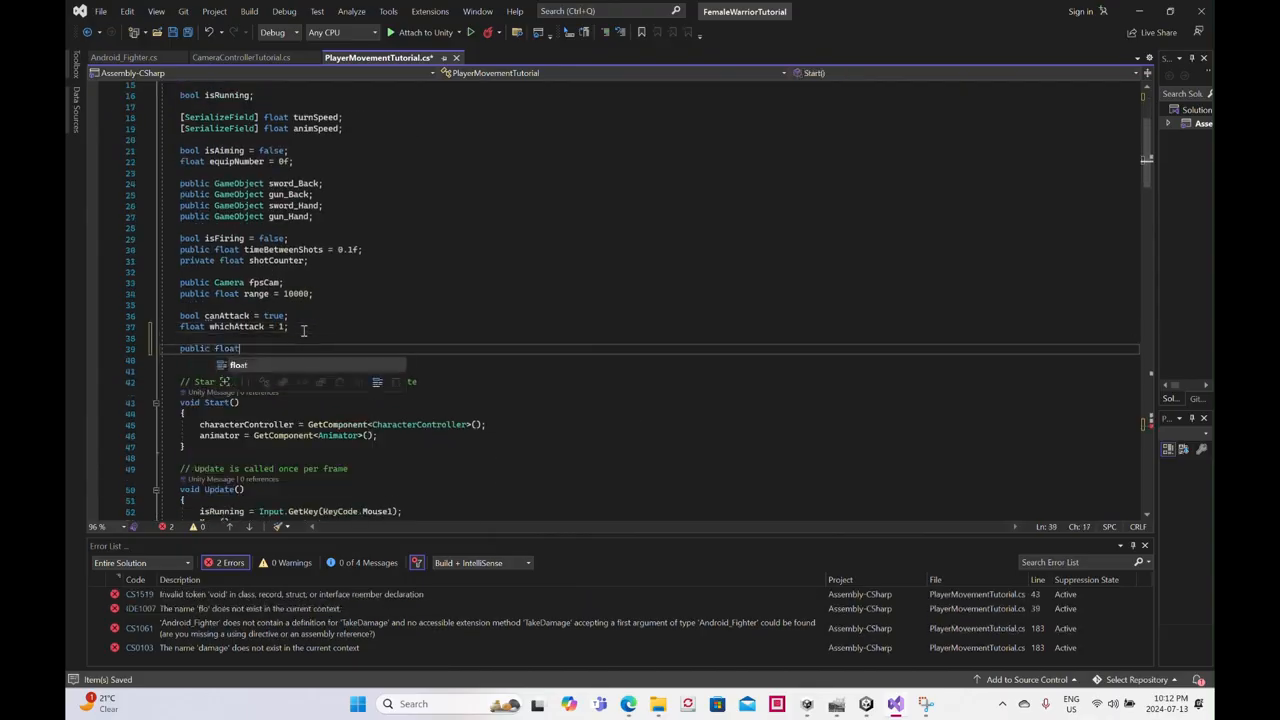
pyautogui.write(' damage')
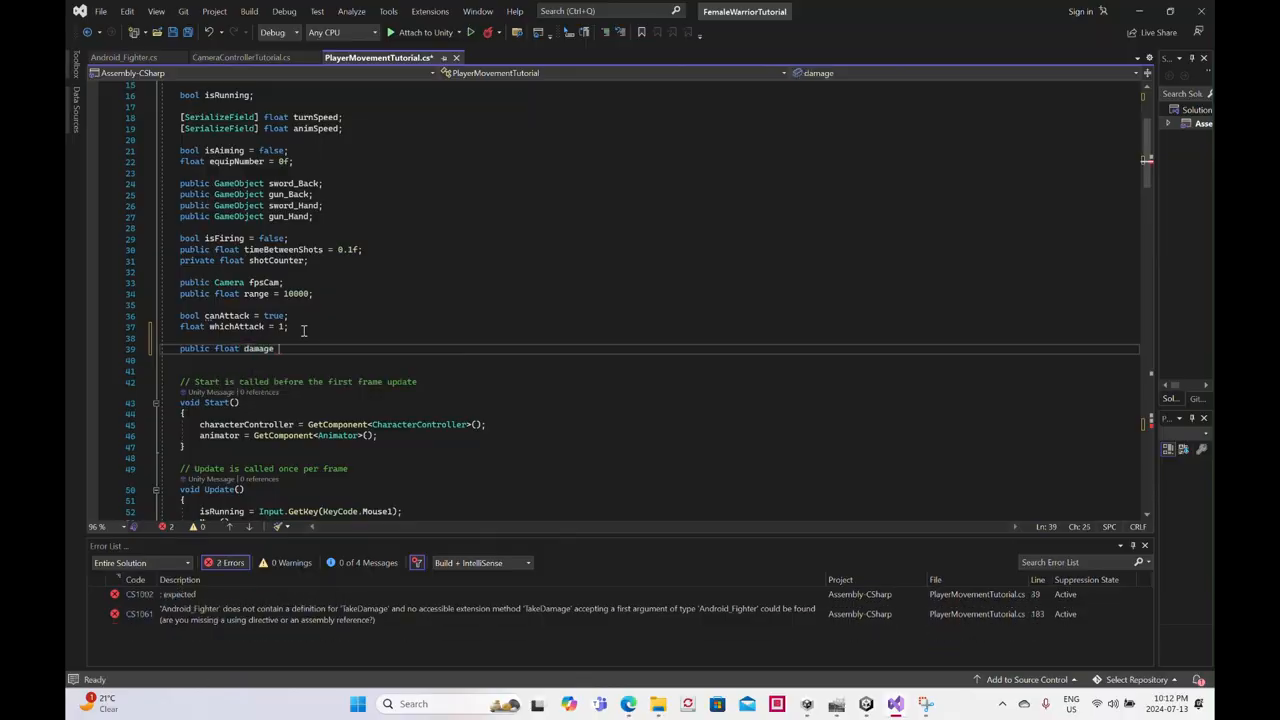
pyautogui.write(' = ')
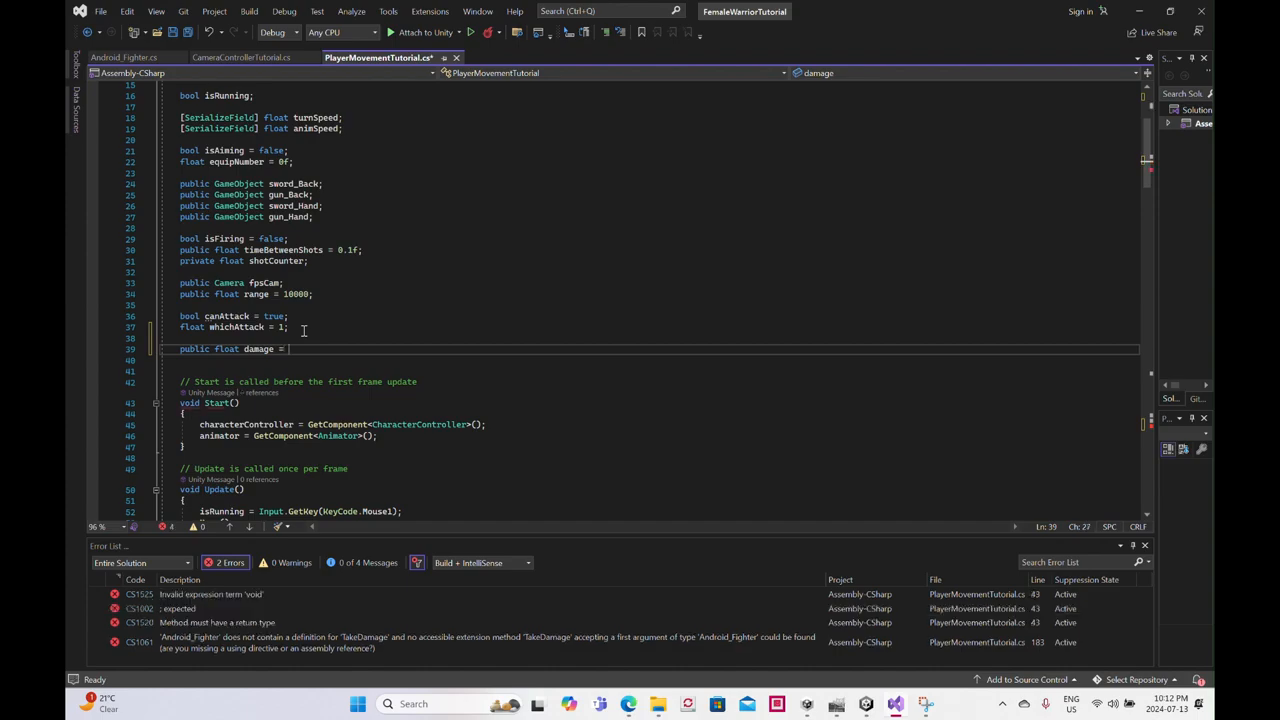
pyautogui.write('1;')
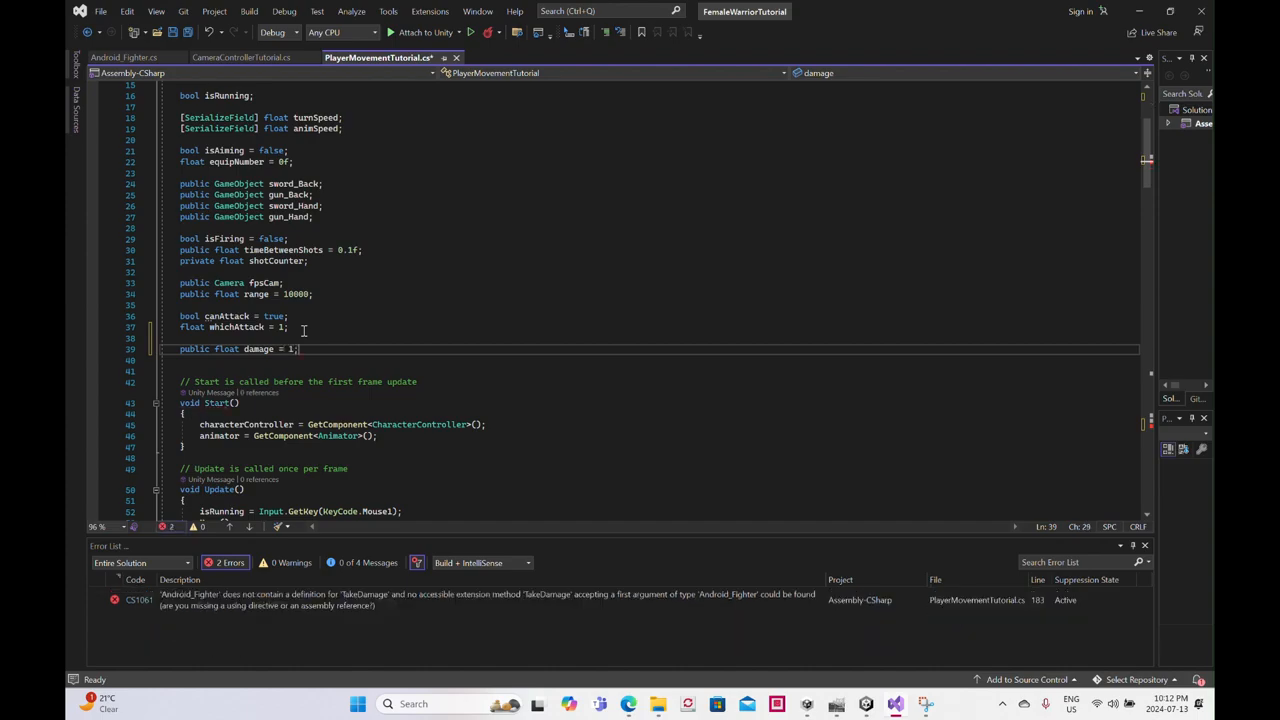
pyautogui.scroll(-6, 430, 349)
pyautogui.scroll(-20, 430, 349)
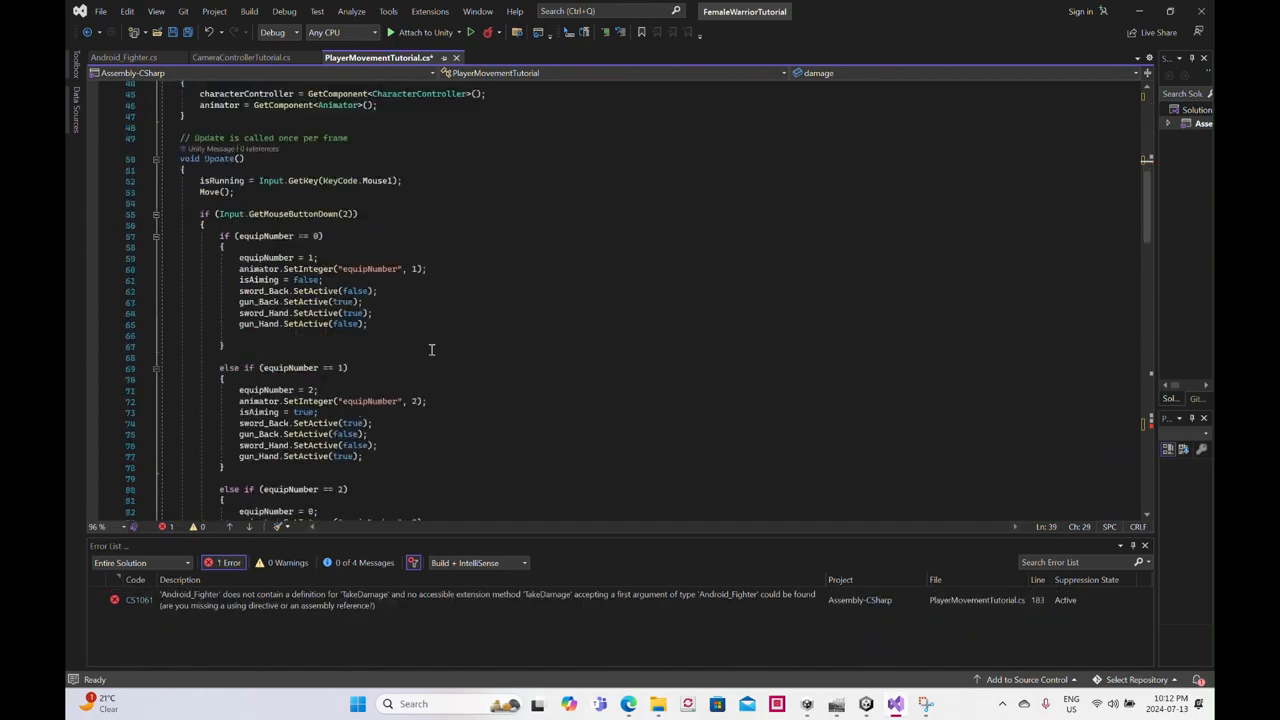
# - Check the TakeDamage call inside Shoot for its error details and switch to the Android_Fighter.cs script
pyautogui.scroll(-12, 433, 351)
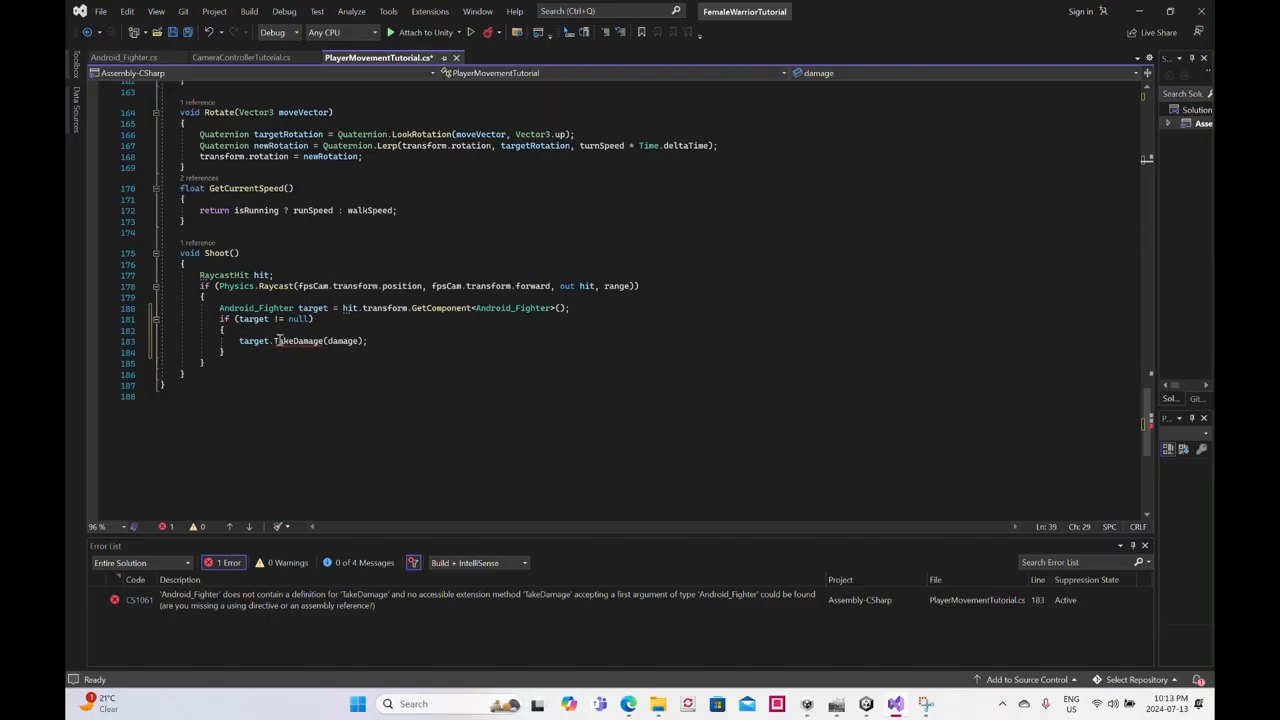
pyautogui.moveTo(309, 341)
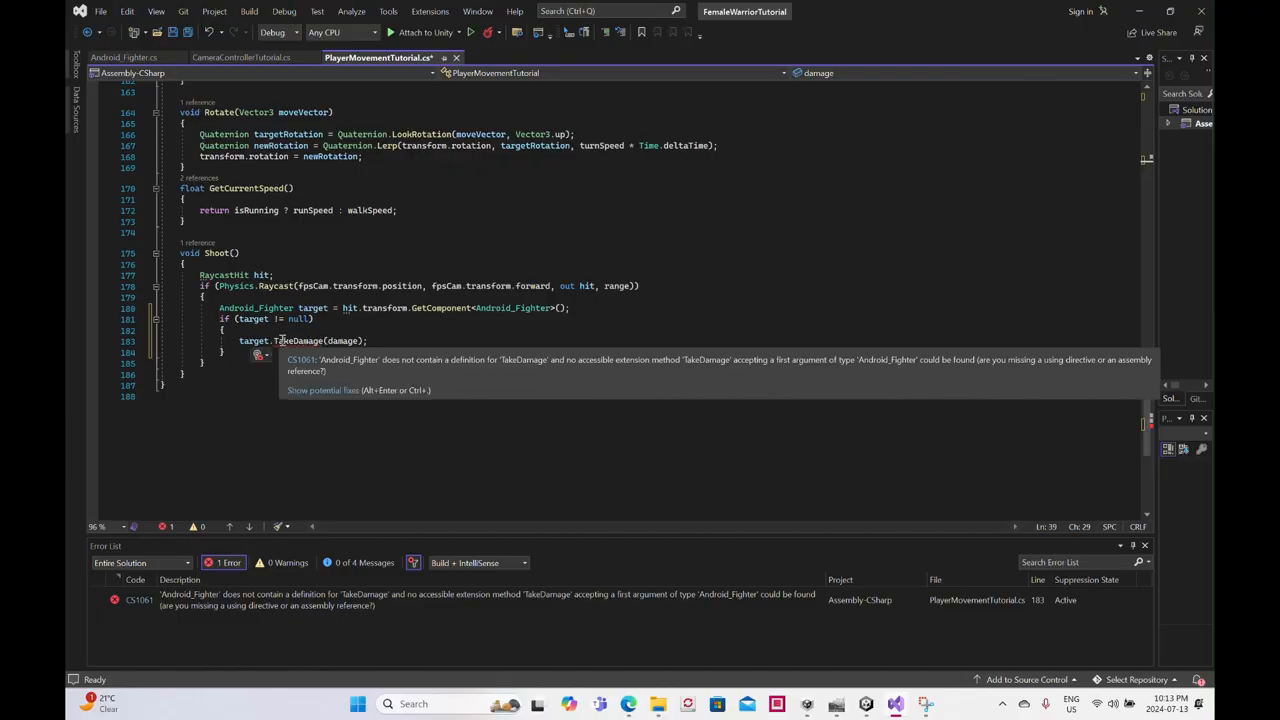
pyautogui.click(125, 58)
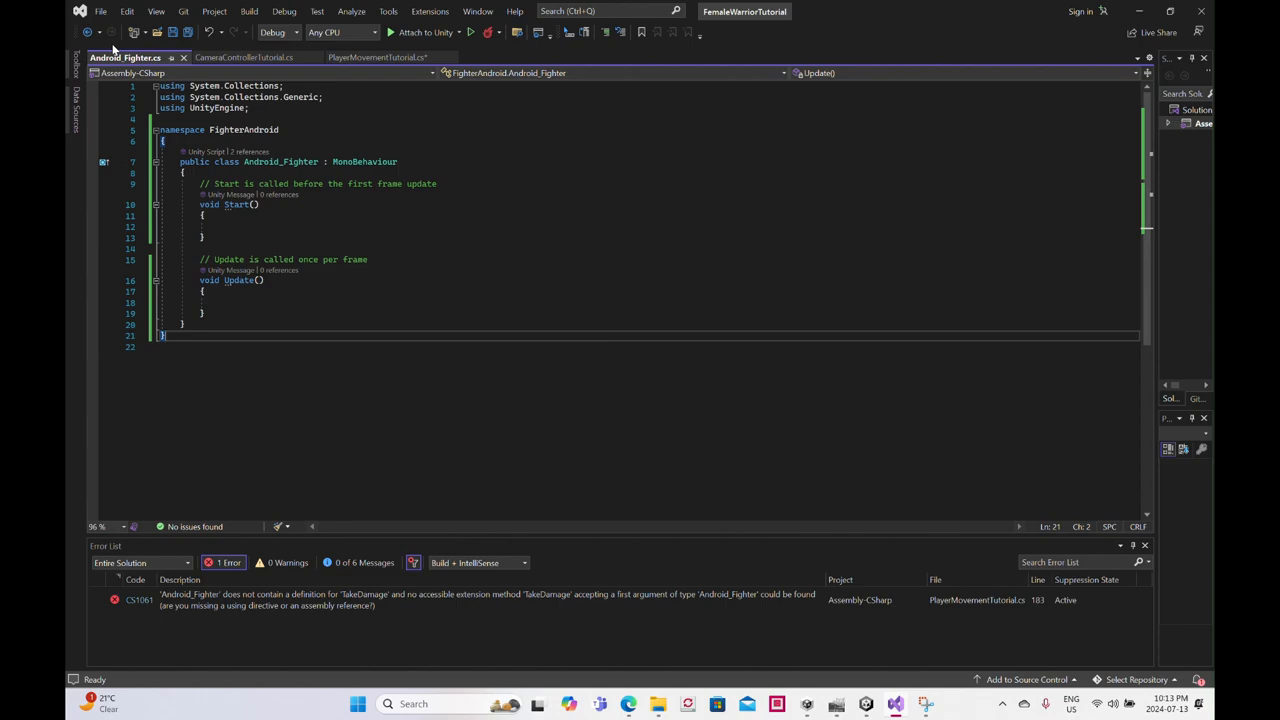
# - Add a public void TakeHit(float damageAmount) method with an empty braced body below Update in Android_Fighter.cs
pyautogui.click(211, 313)
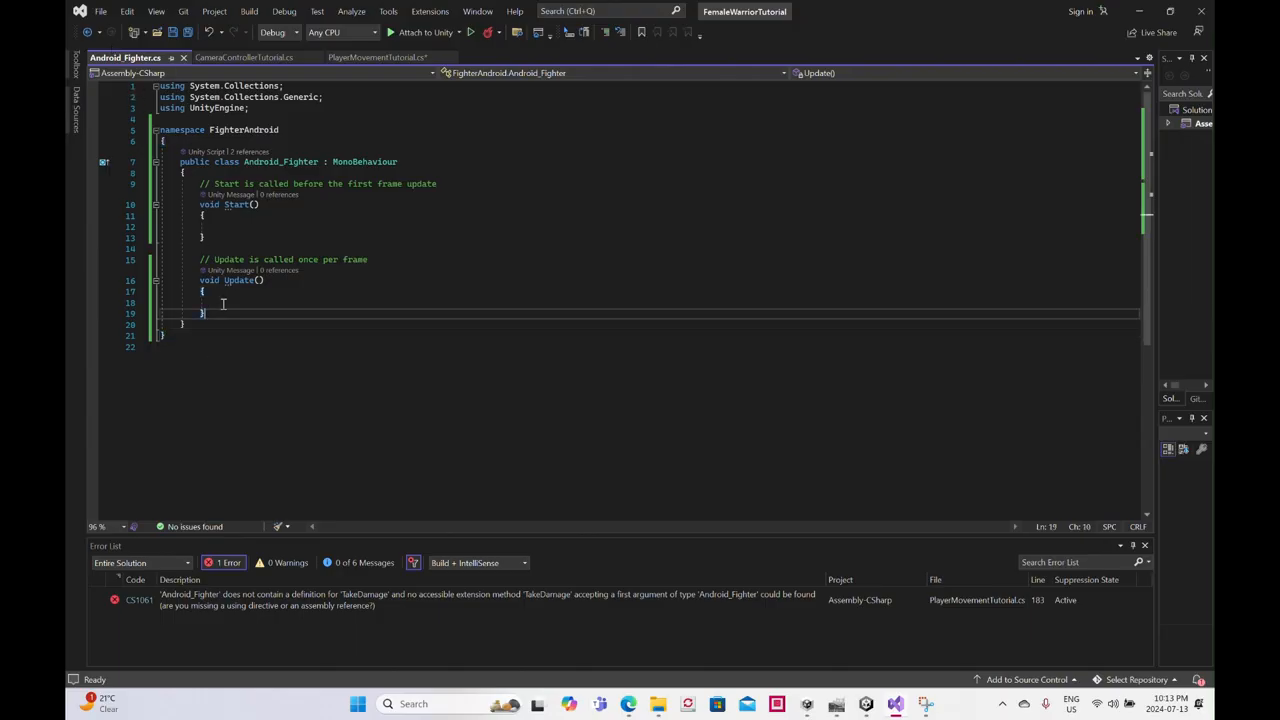
pyautogui.press('Return')
pyautogui.press('Return')
pyautogui.write('public void Ta')
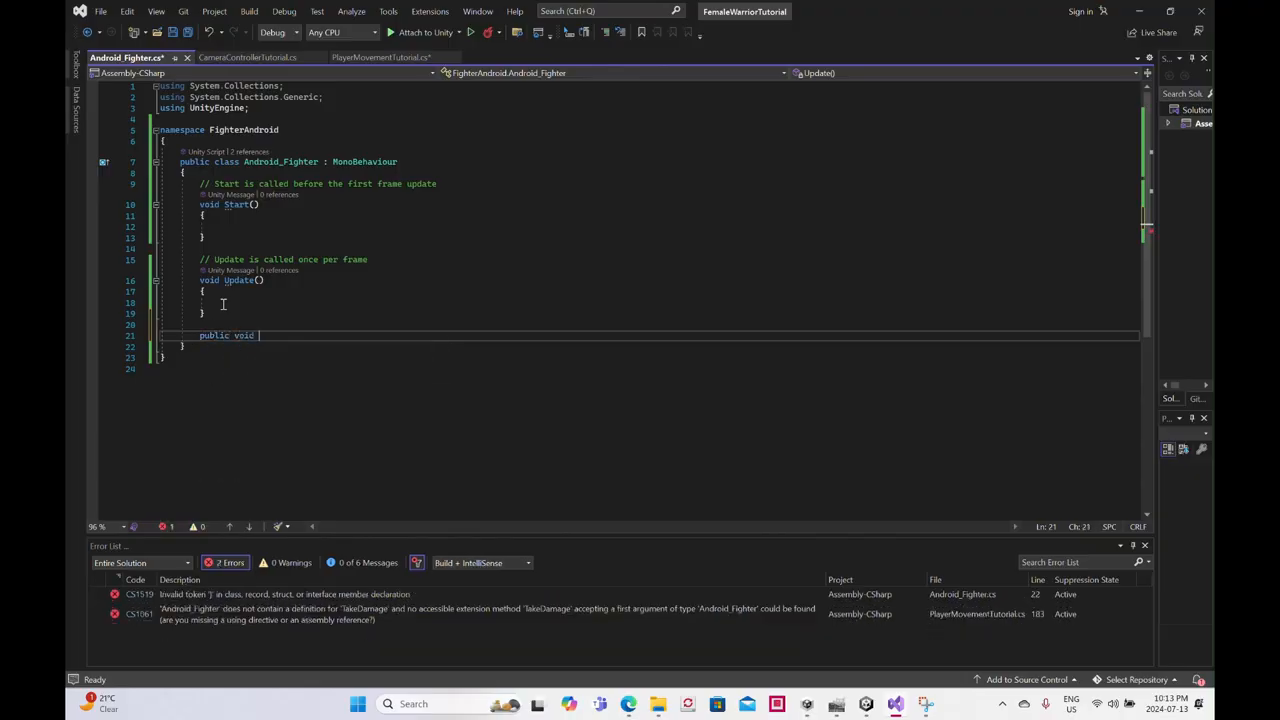
pyautogui.write('keHit')
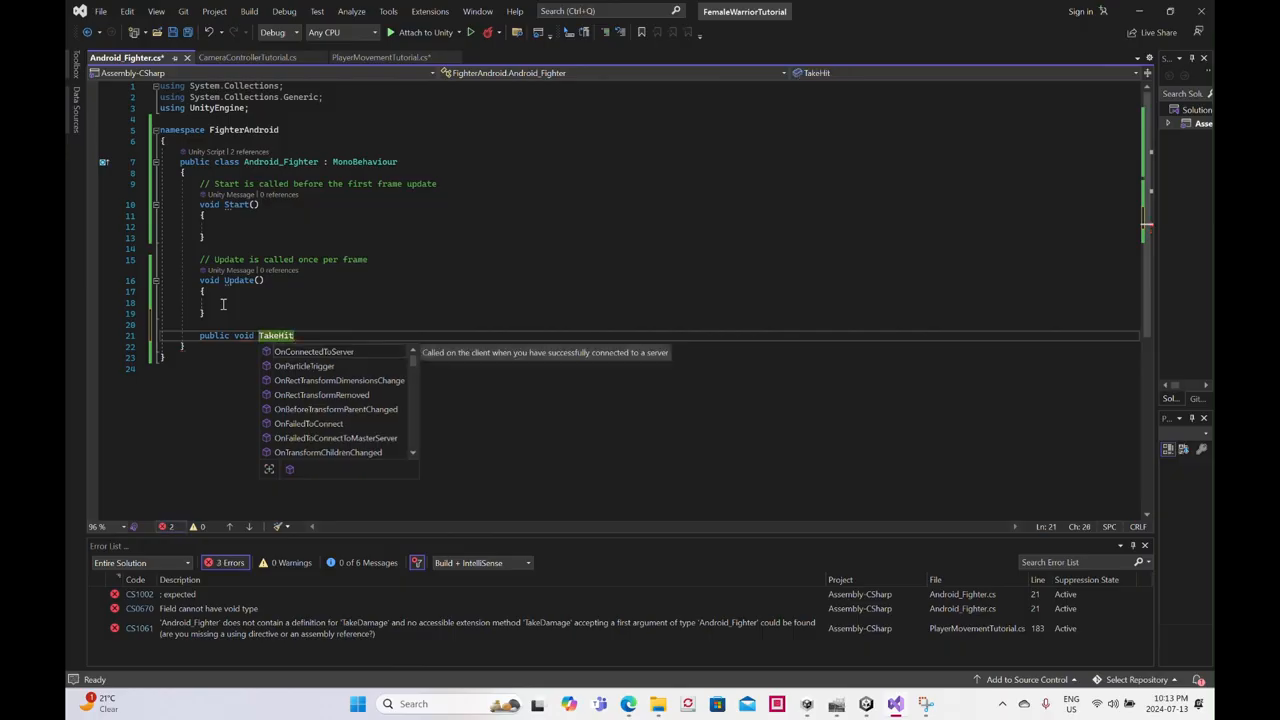
pyautogui.write('(')
pyautogui.write('dloa')
pyautogui.press('BackSpace')
pyautogui.press('BackSpace')
pyautogui.press('BackSpace')
pyautogui.press('BackSpace')
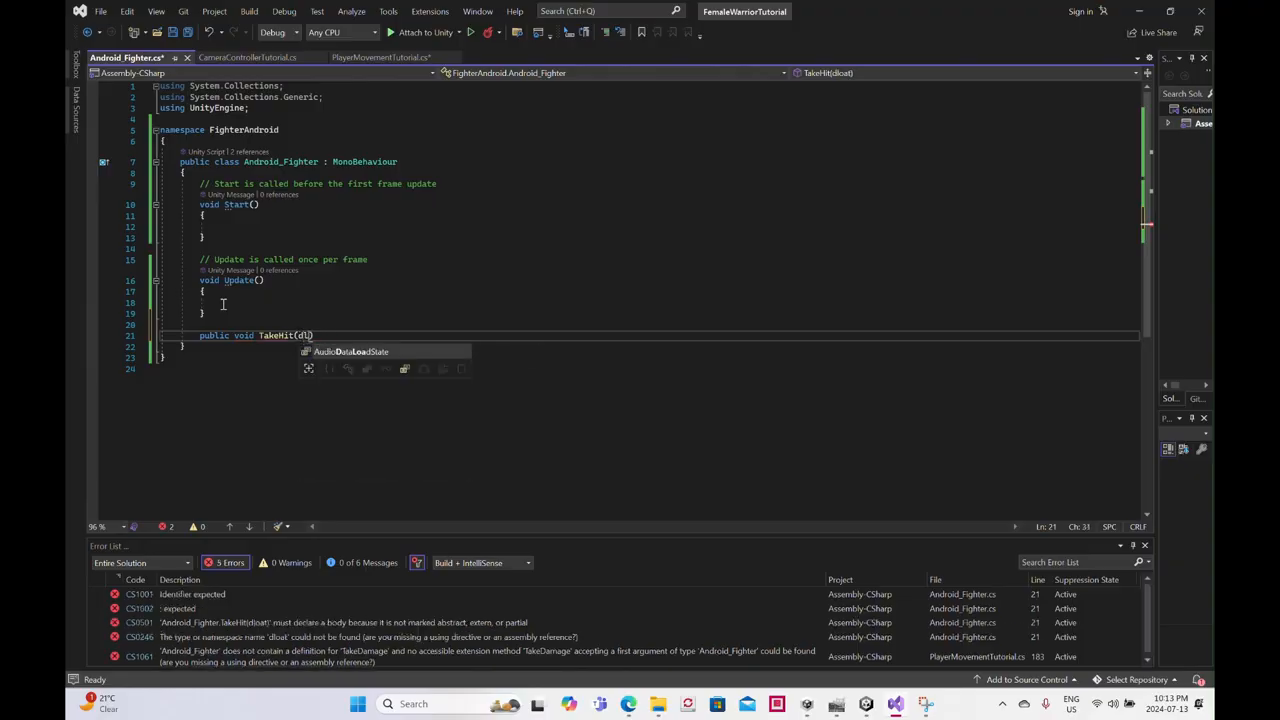
pyautogui.write('float')
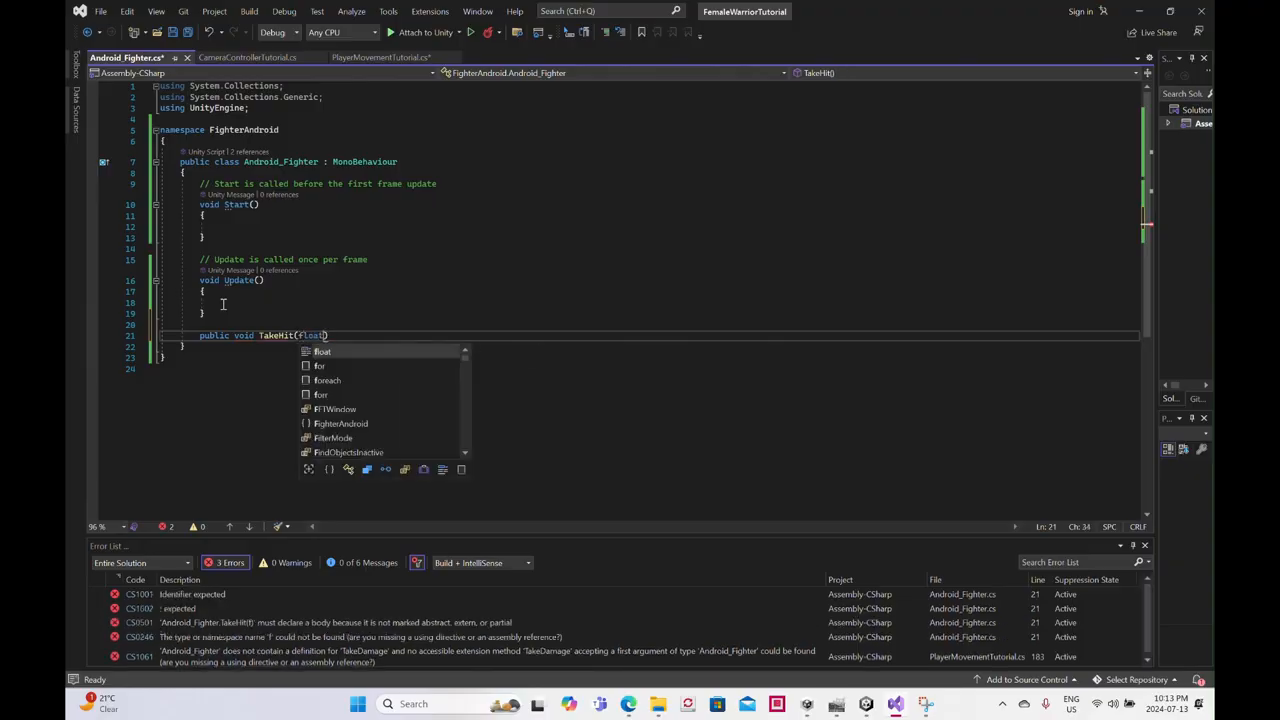
pyautogui.write(' damageAmou')
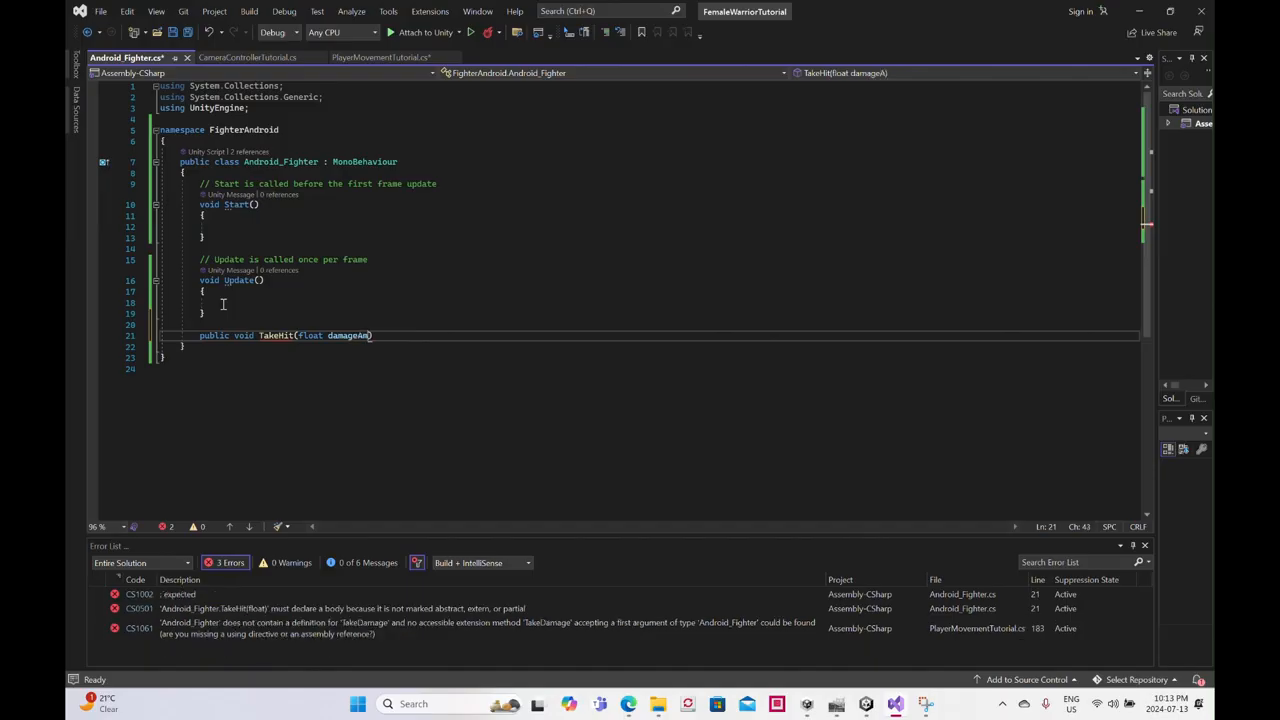
pyautogui.write('nt)')
pyautogui.press('Return')
pyautogui.write('{')
pyautogui.press('Return')
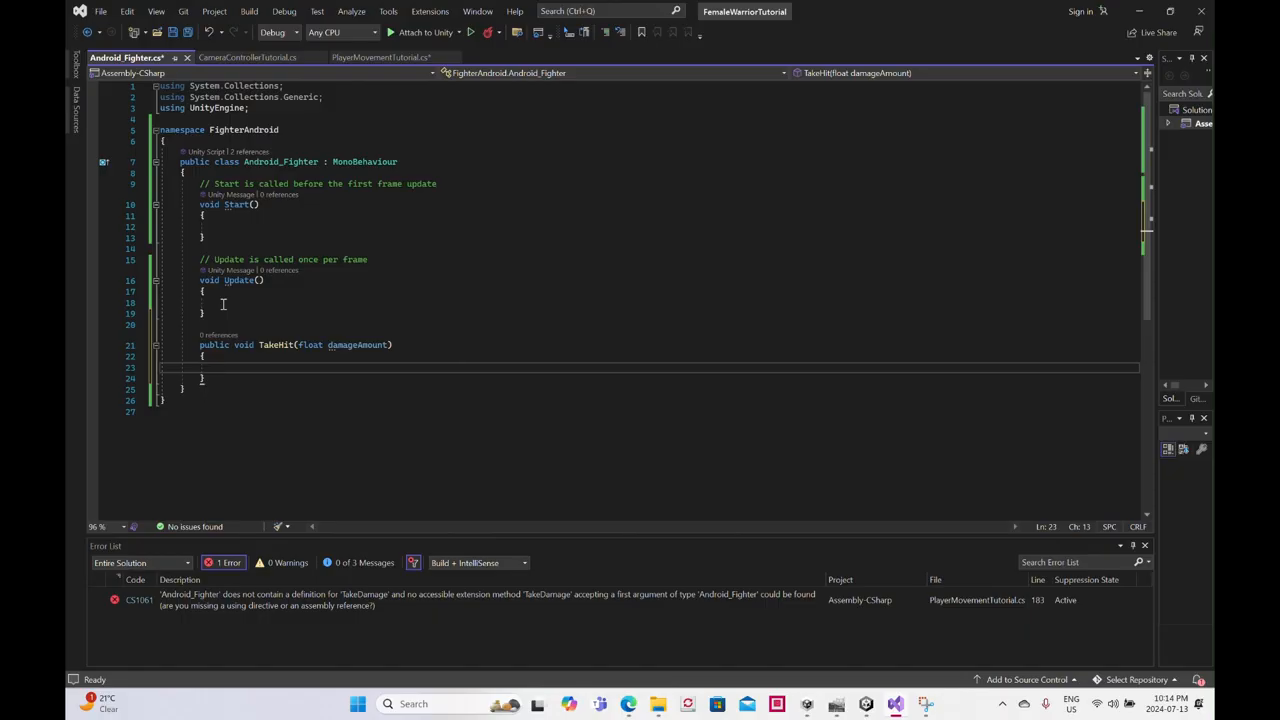
# - Make TakeHit start the death coroutine with StartCoroutine(Dead());
pyautogui.write('Start')
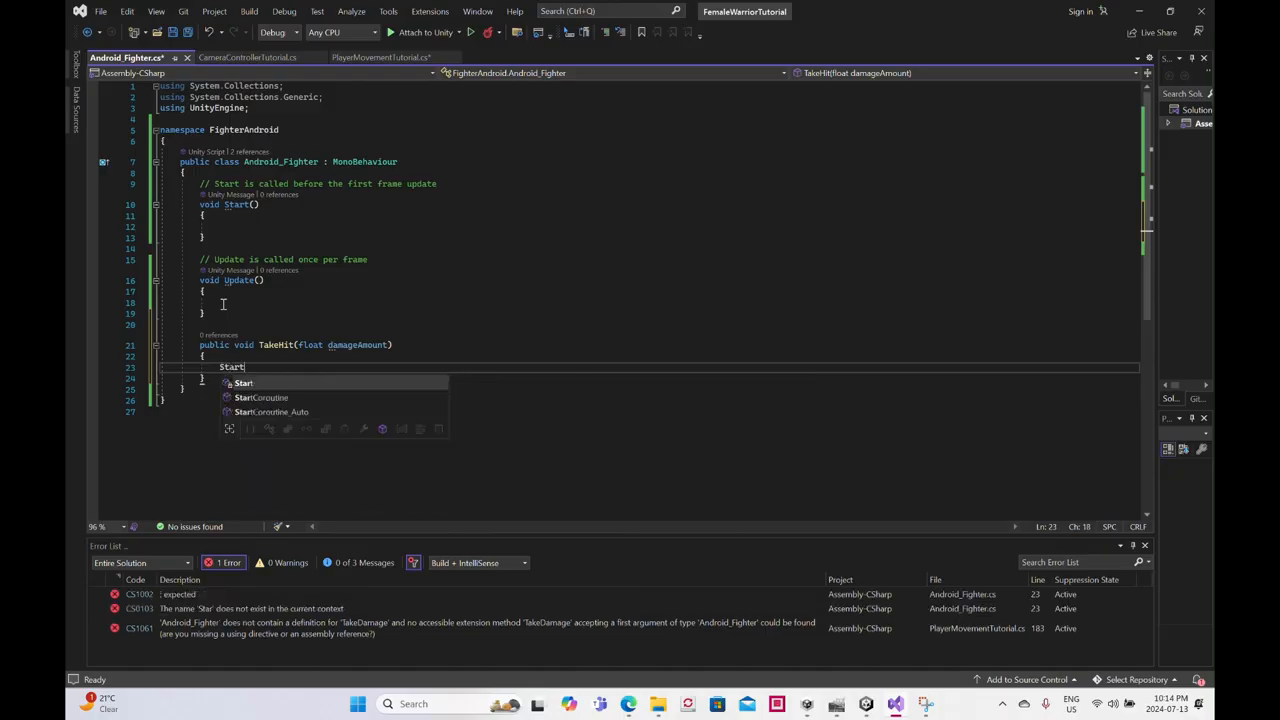
pyautogui.write('Coroutine')
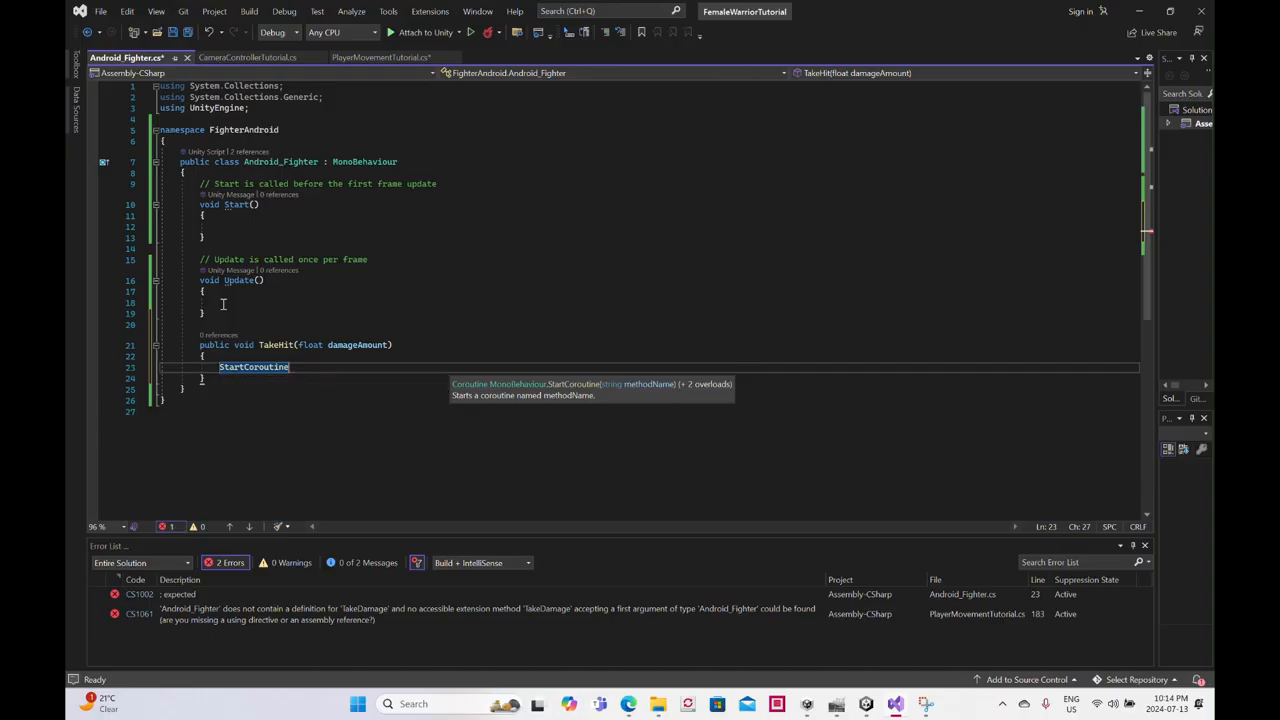
pyautogui.write('(Dad')
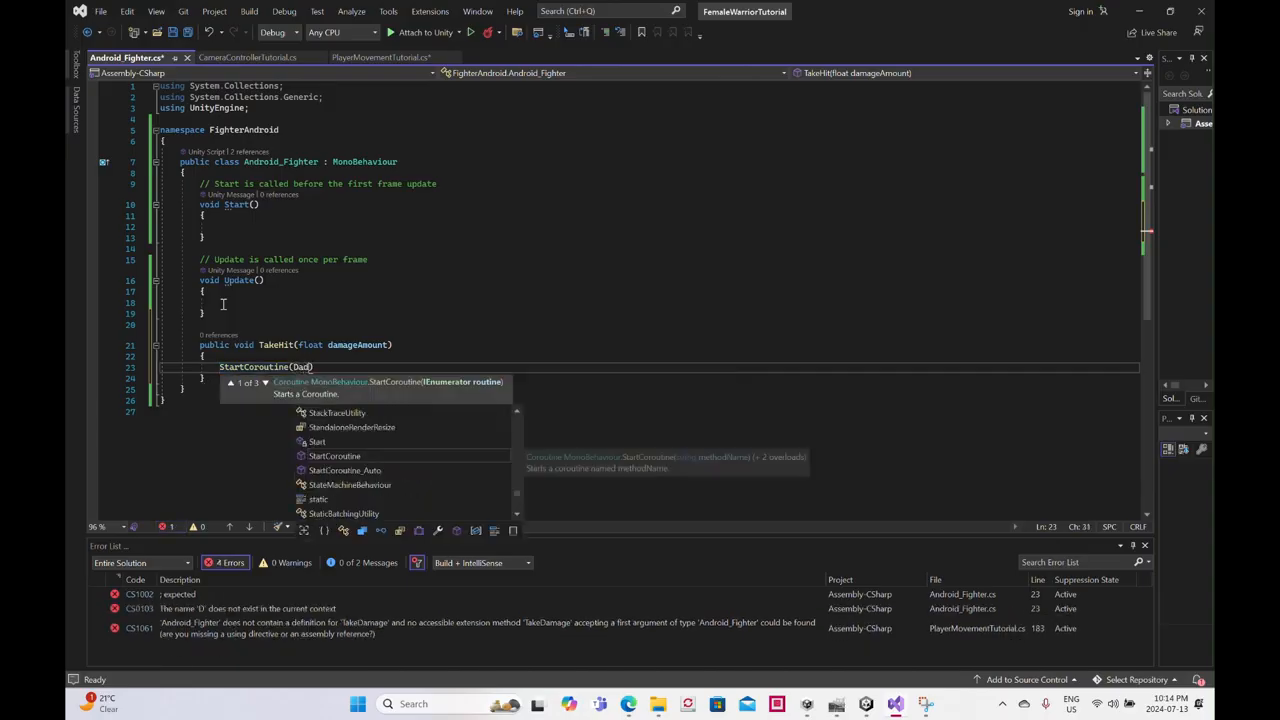
pyautogui.press('BackSpace')
pyautogui.press('BackSpace')
pyautogui.write('ea')
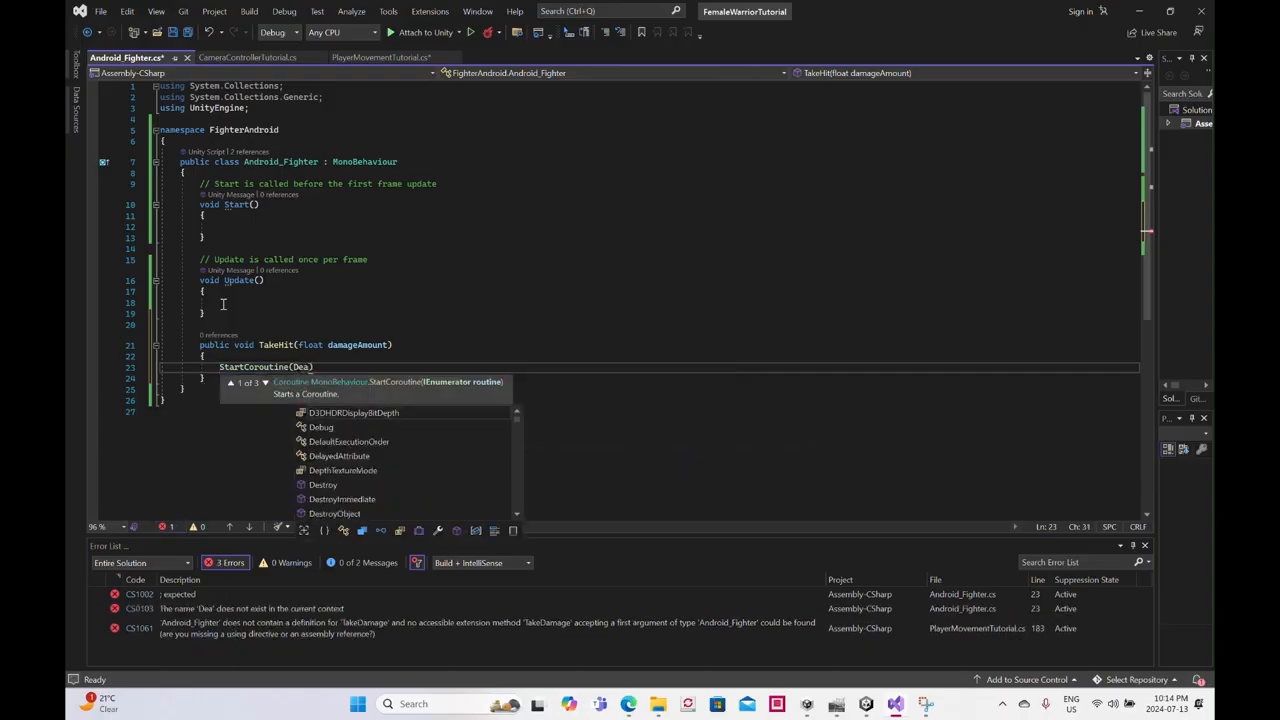
pyautogui.write('d());')
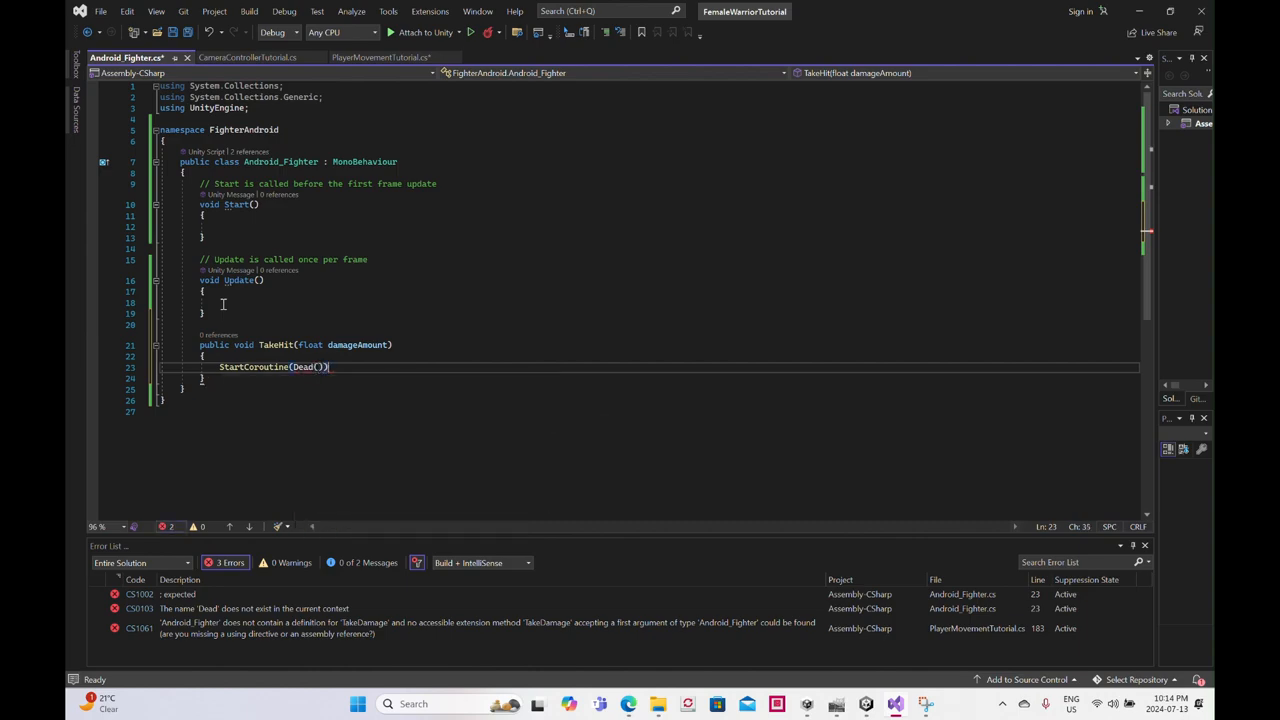
# - Begin an IEnumerator declaration below the TakeHit method, separated by a blank line
pyautogui.click(215, 379)
pyautogui.press('Return')
pyautogui.press('Return')
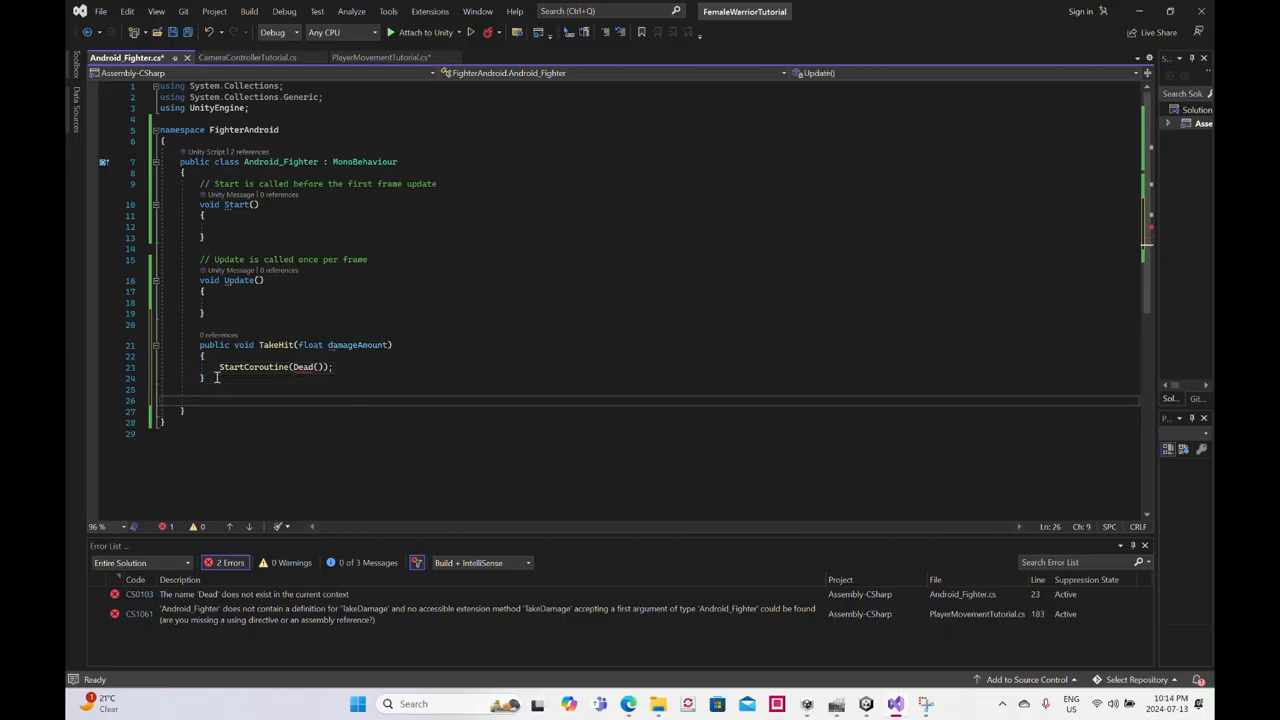
pyautogui.write('IEnumer')
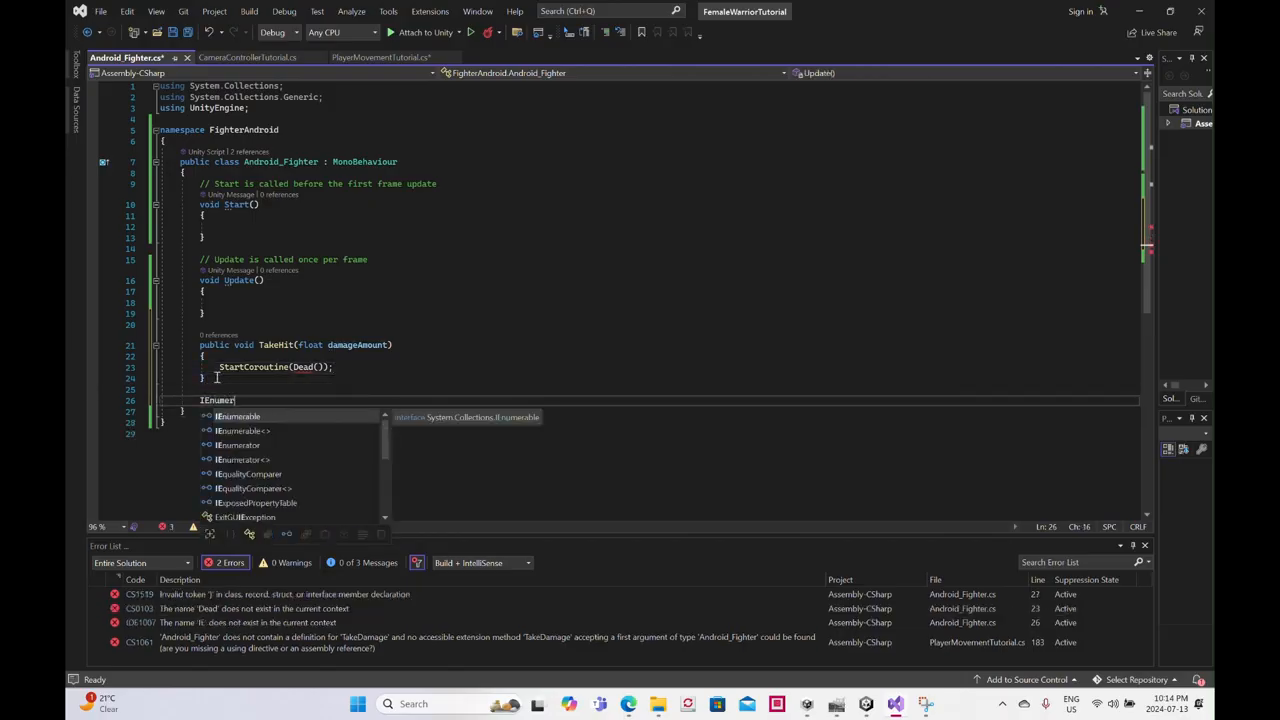
# - Switch to File Explorer and open the AG_Fighter_Target script from the original FemaleWarrior project's Assets/AndroidGuard/Scripts folder
pyautogui.moveTo(658, 704)
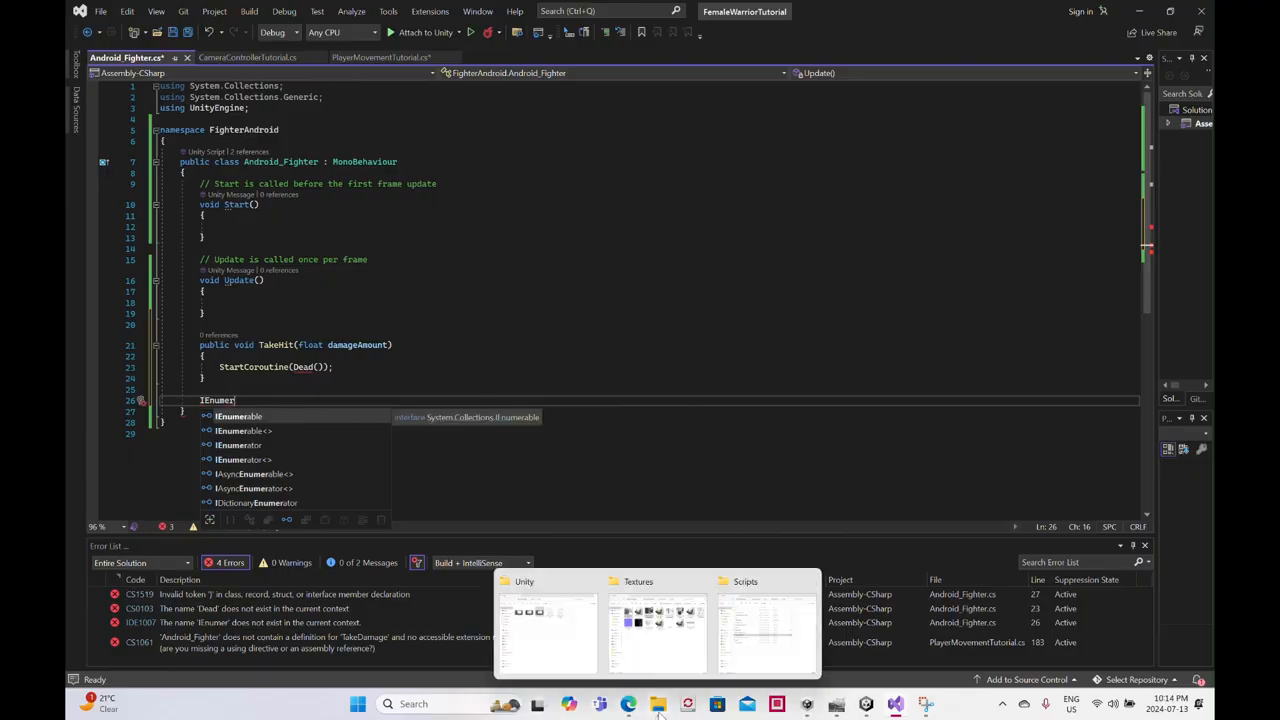
pyautogui.click(757, 668)
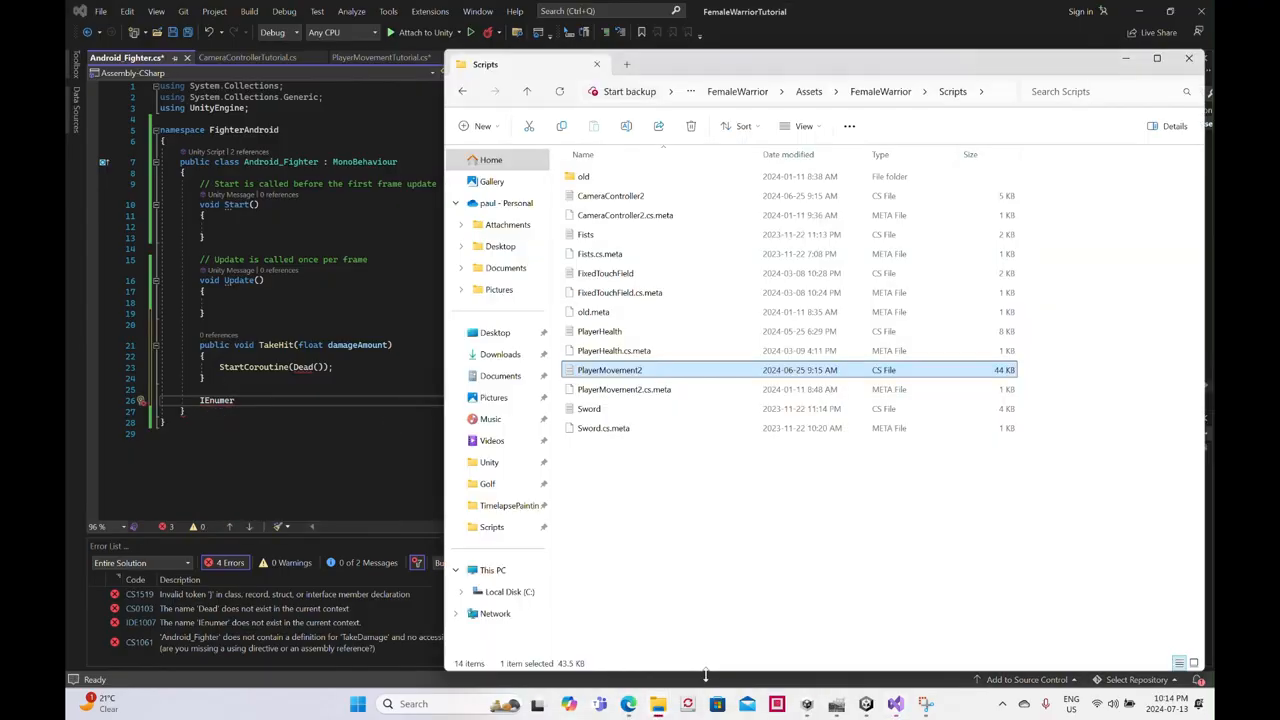
pyautogui.click(530, 94)
pyautogui.click(528, 92)
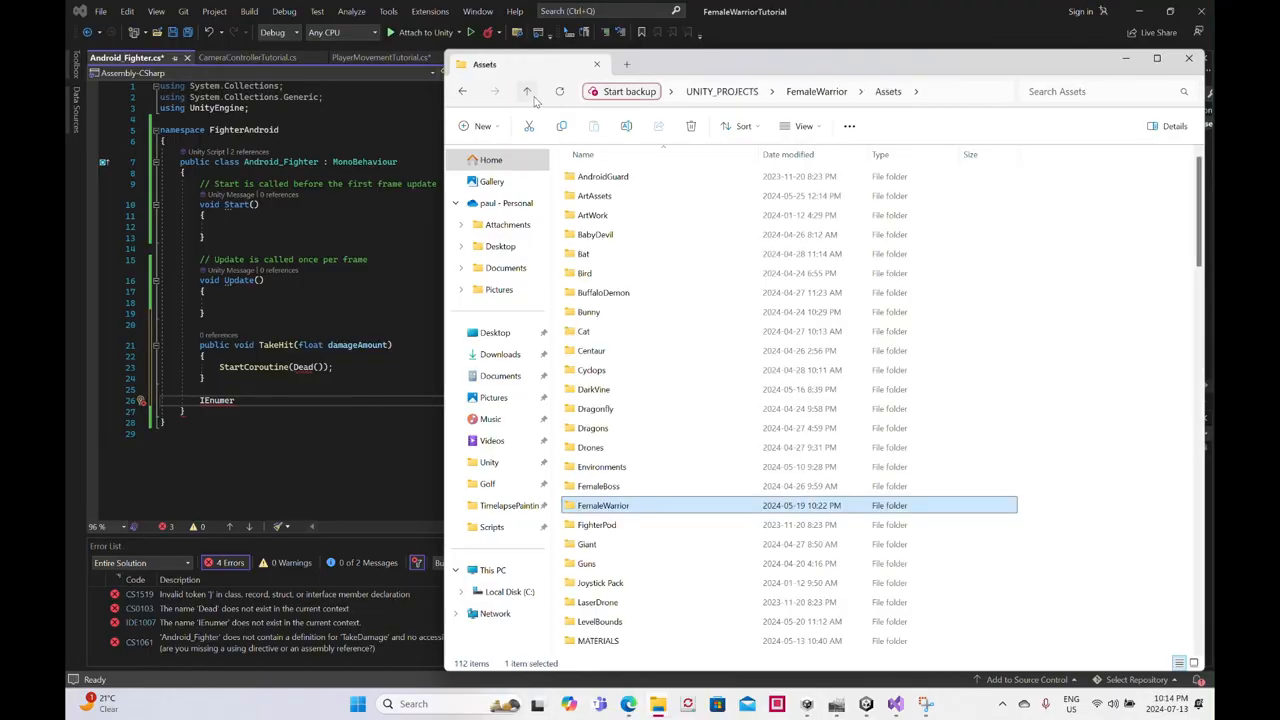
pyautogui.doubleClick(600, 178)
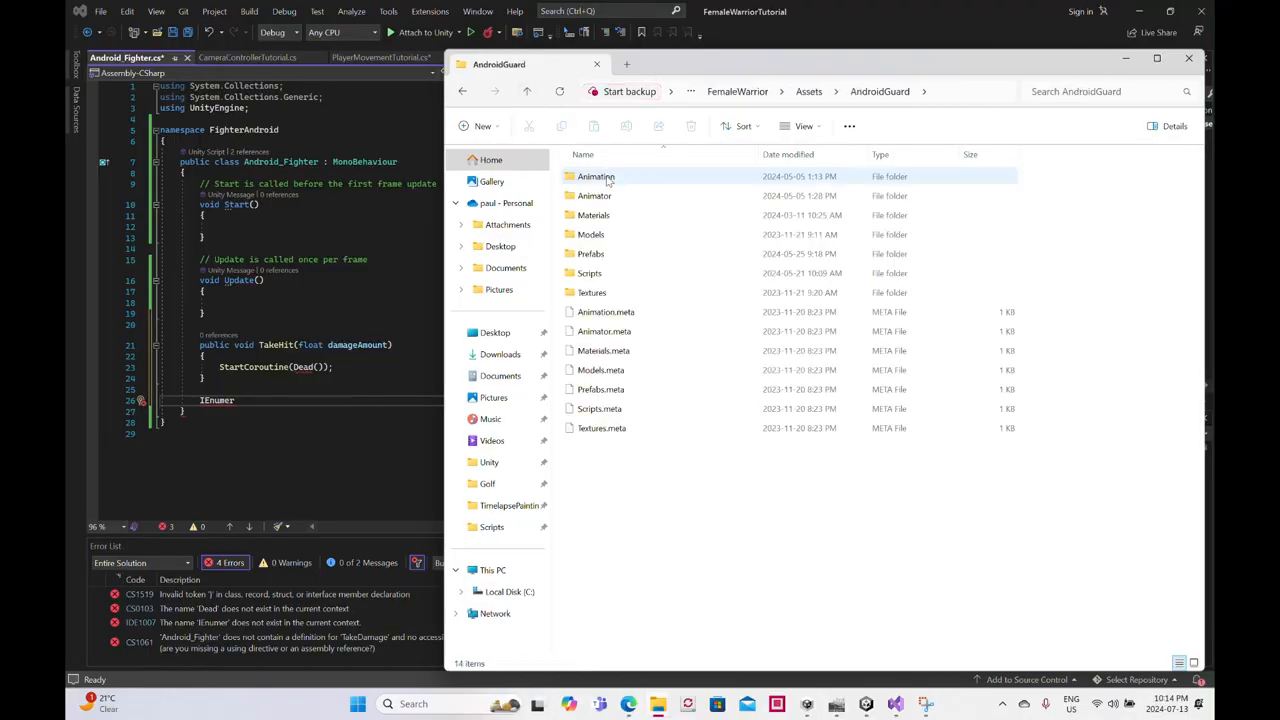
pyautogui.doubleClick(604, 279)
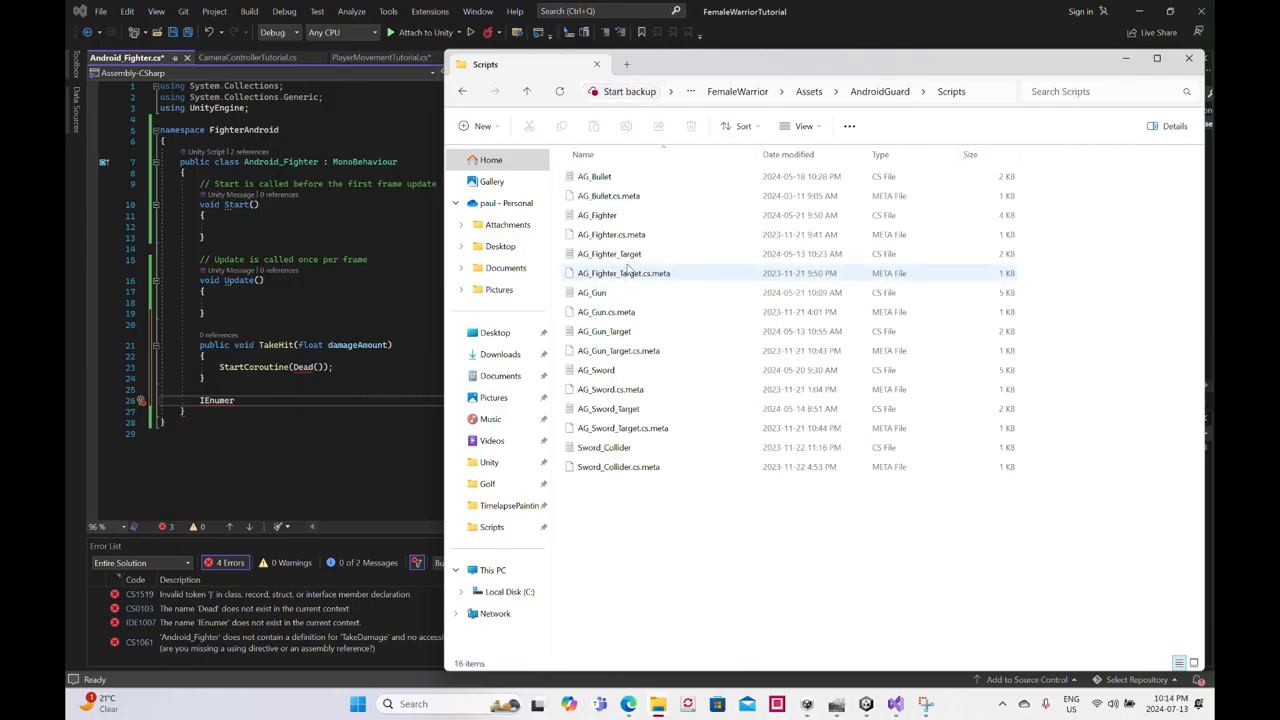
pyautogui.click(628, 258)
pyautogui.doubleClick(628, 258)
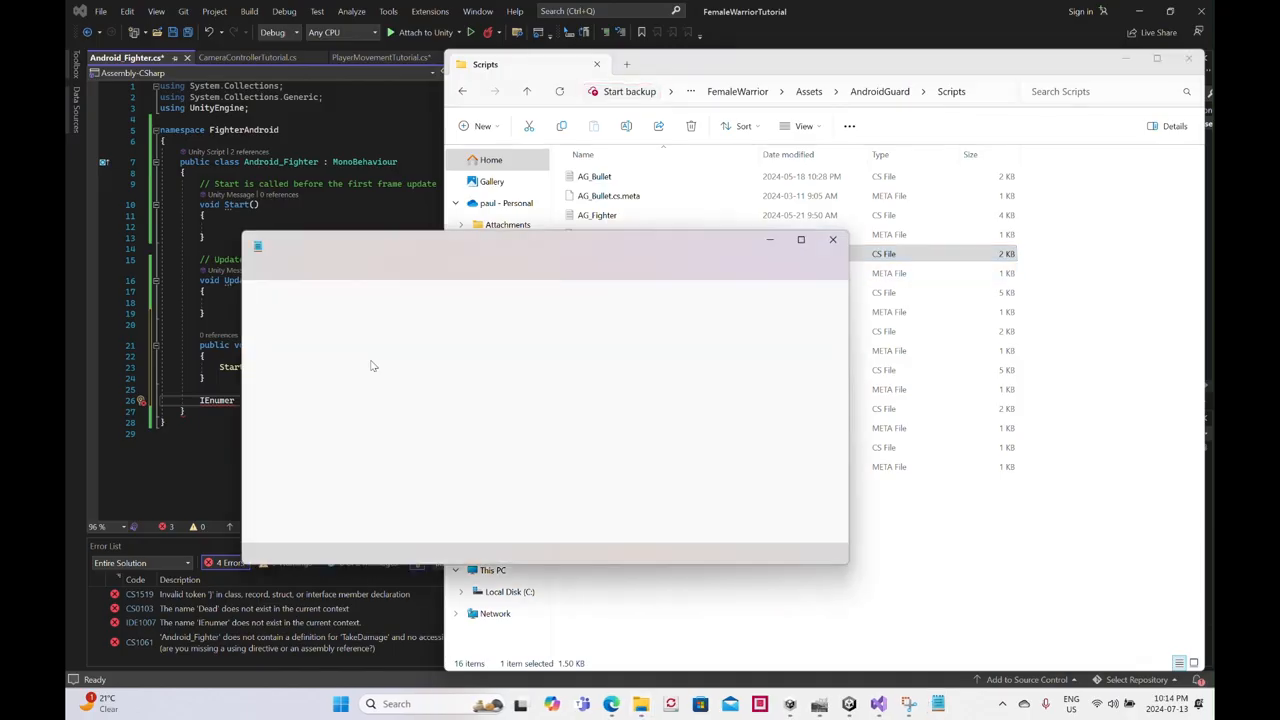
# - Copy the yield return new WaitForSeconds(1); statement from the Dead coroutine in AG_Fighter_Target.cs and close the text editor
pyautogui.scroll(-10, 400, 403)
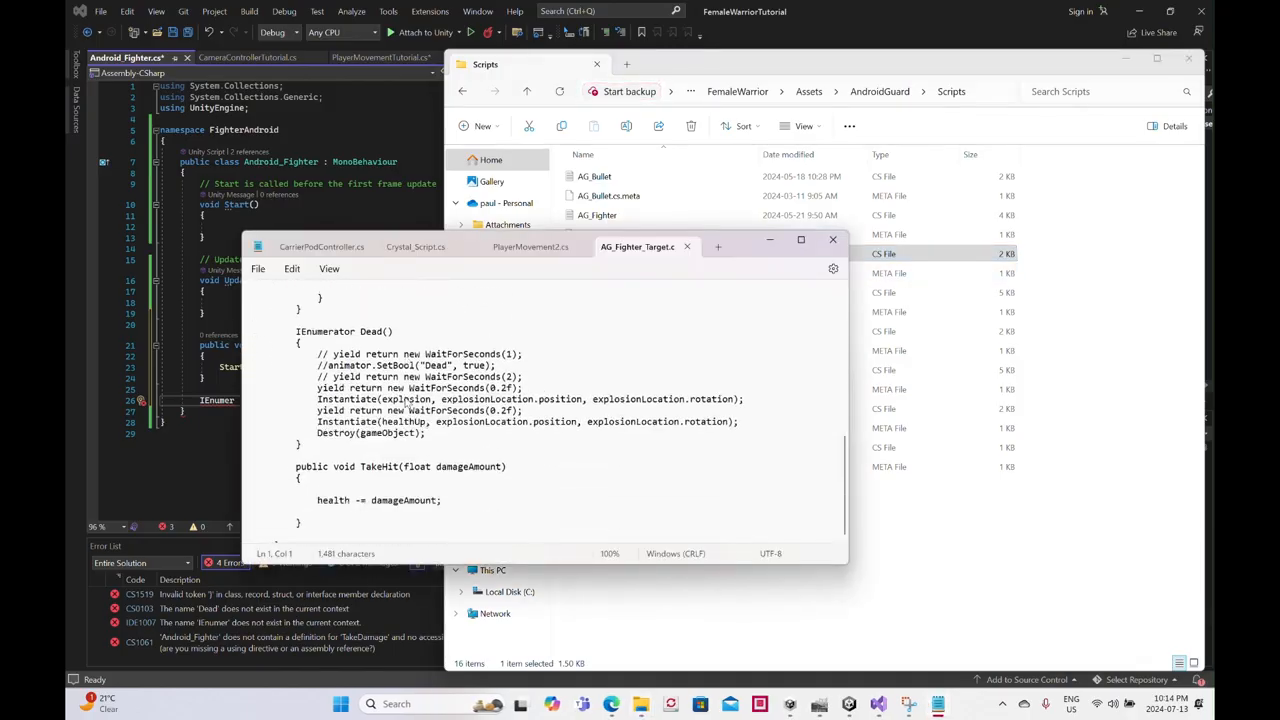
pyautogui.scroll(-2, 407, 402)
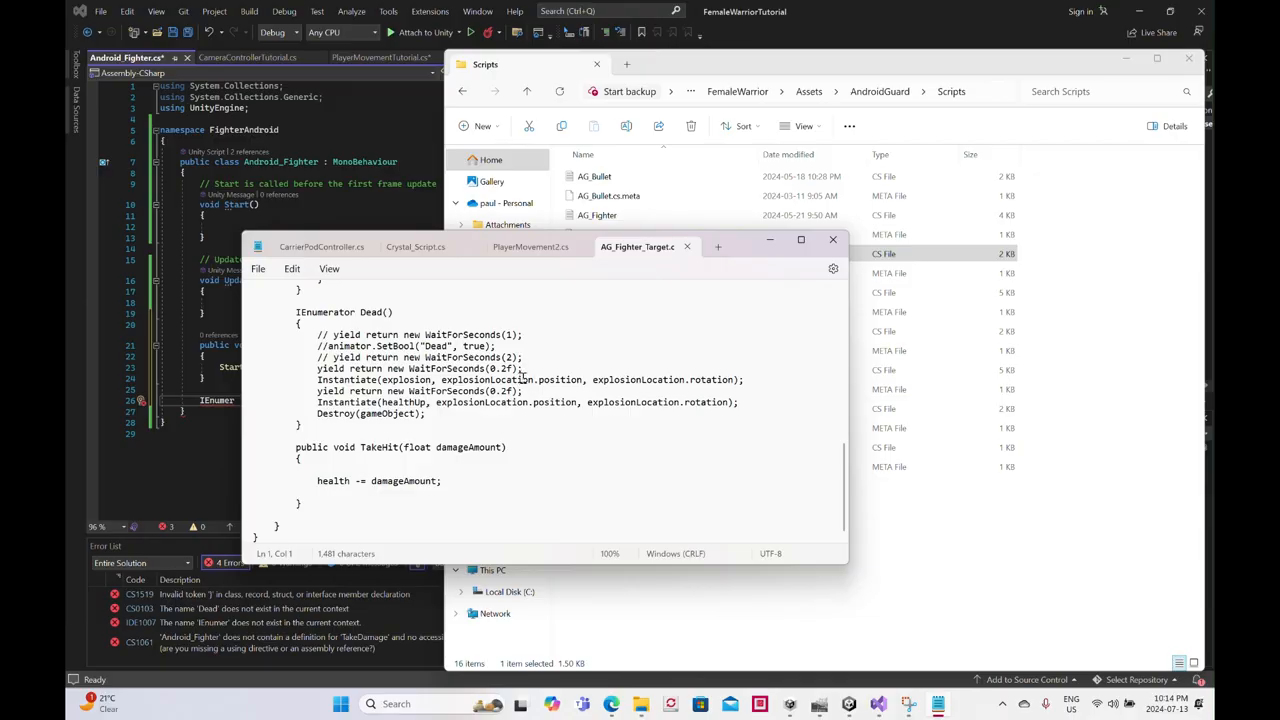
pyautogui.click(521, 368)
pyautogui.moveTo(527, 334); pyautogui.dragTo(336, 345)
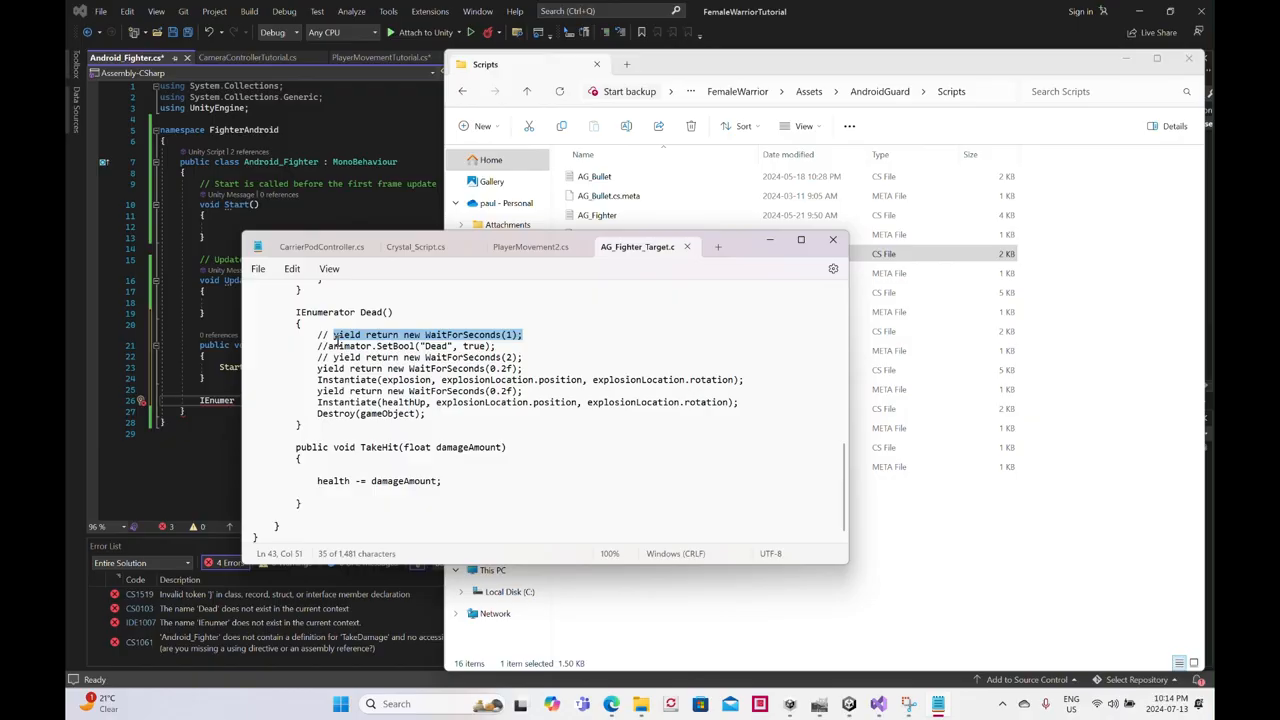
pyautogui.click(832, 239)
# - Return to Visual Studio and complete the IEnumerator Dead() coroutine with a braced body containing yield return new WaitForSeconds(1);
pyautogui.click(239, 401)
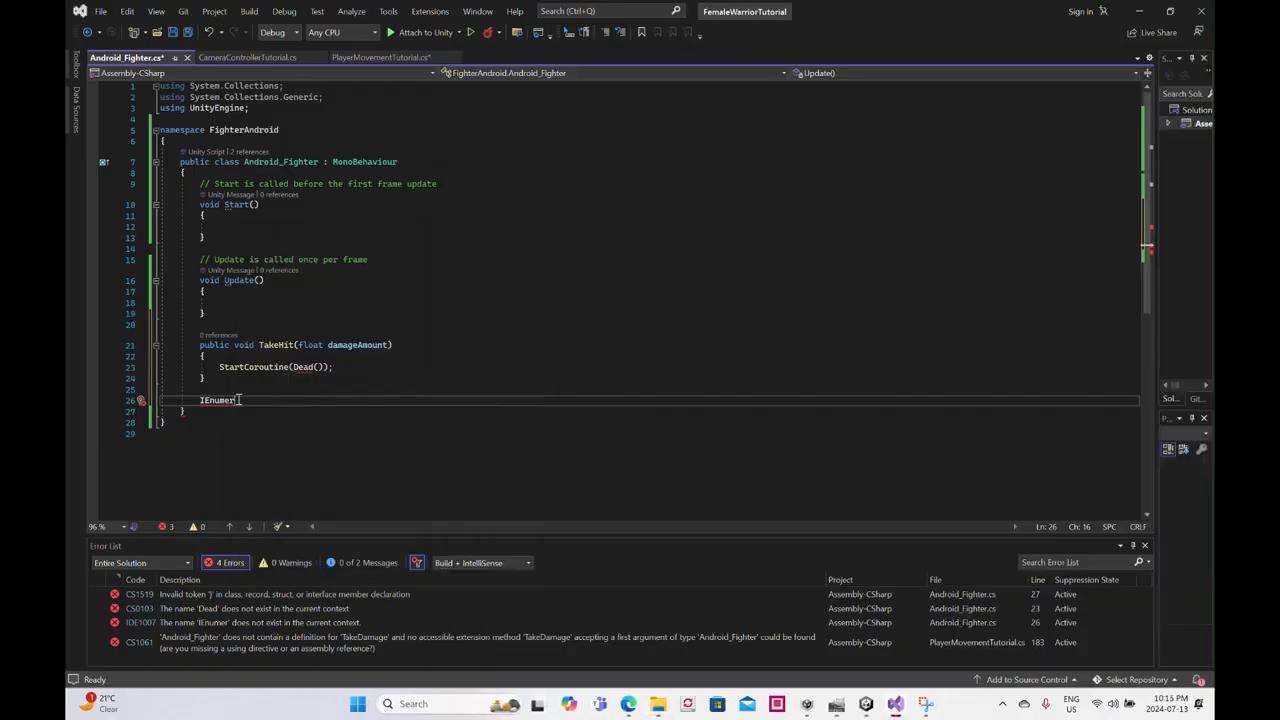
pyautogui.write('ator')
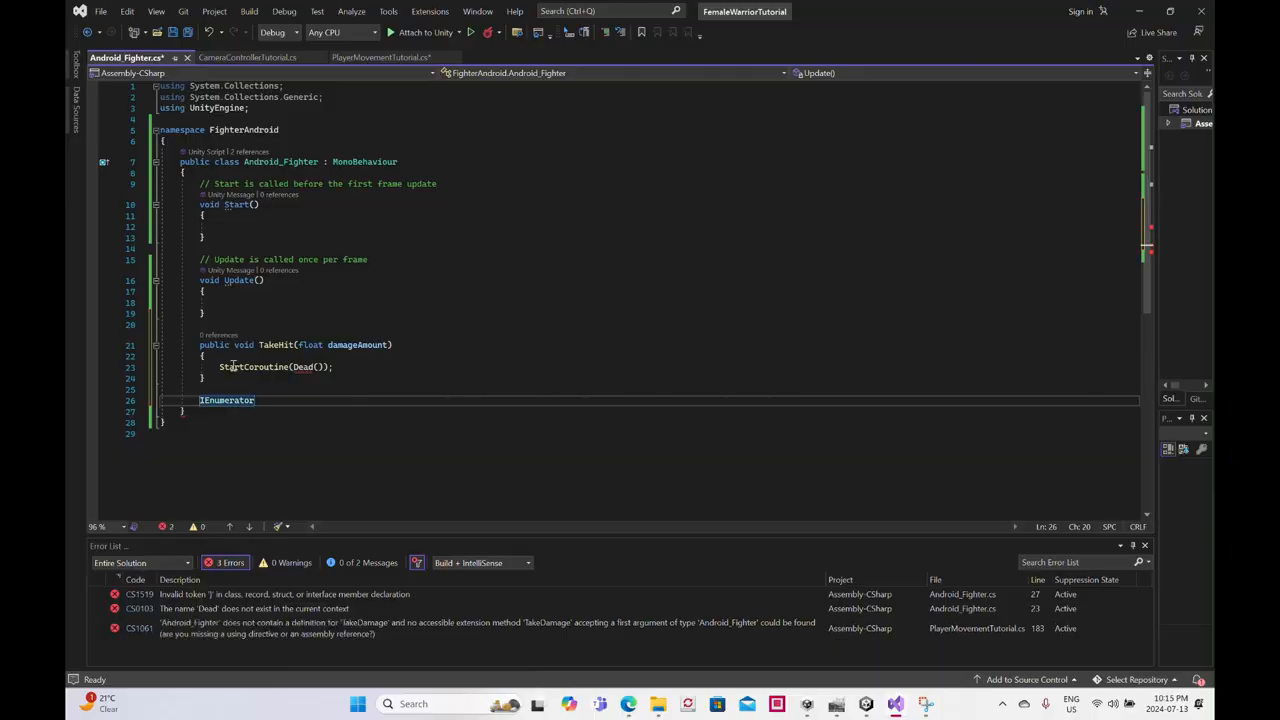
pyautogui.write(' D')
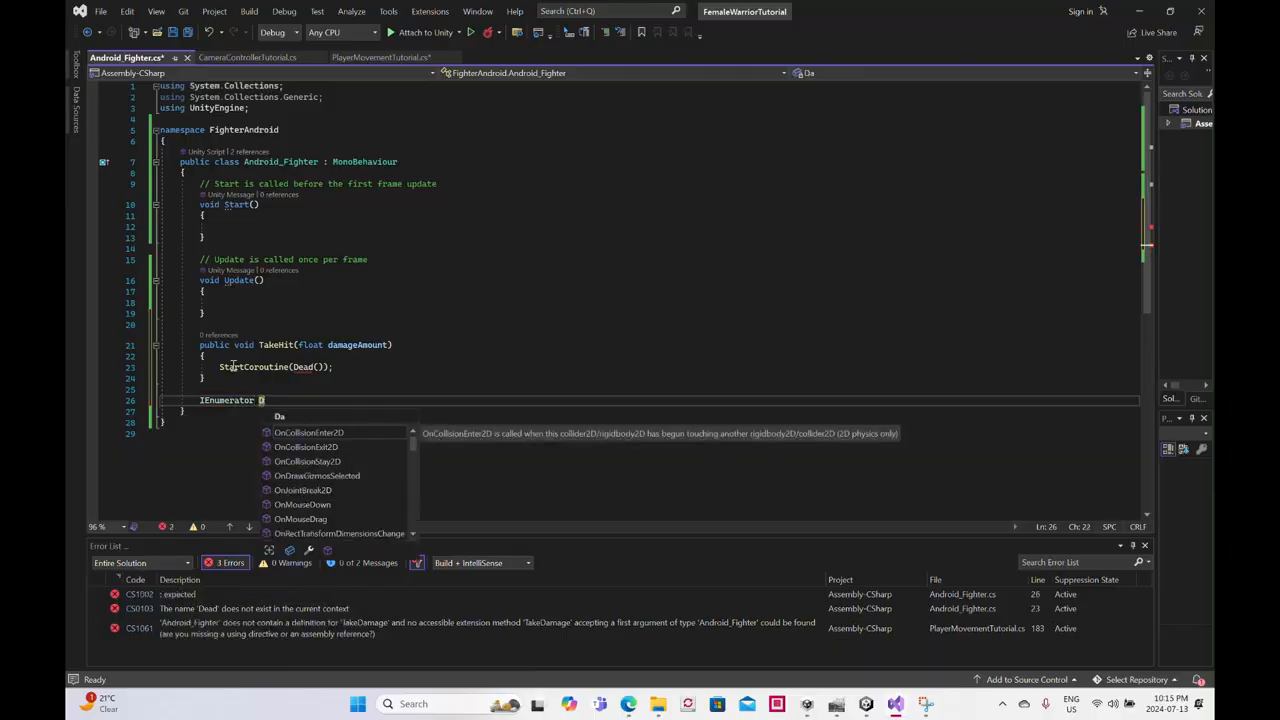
pyautogui.write('ead(')
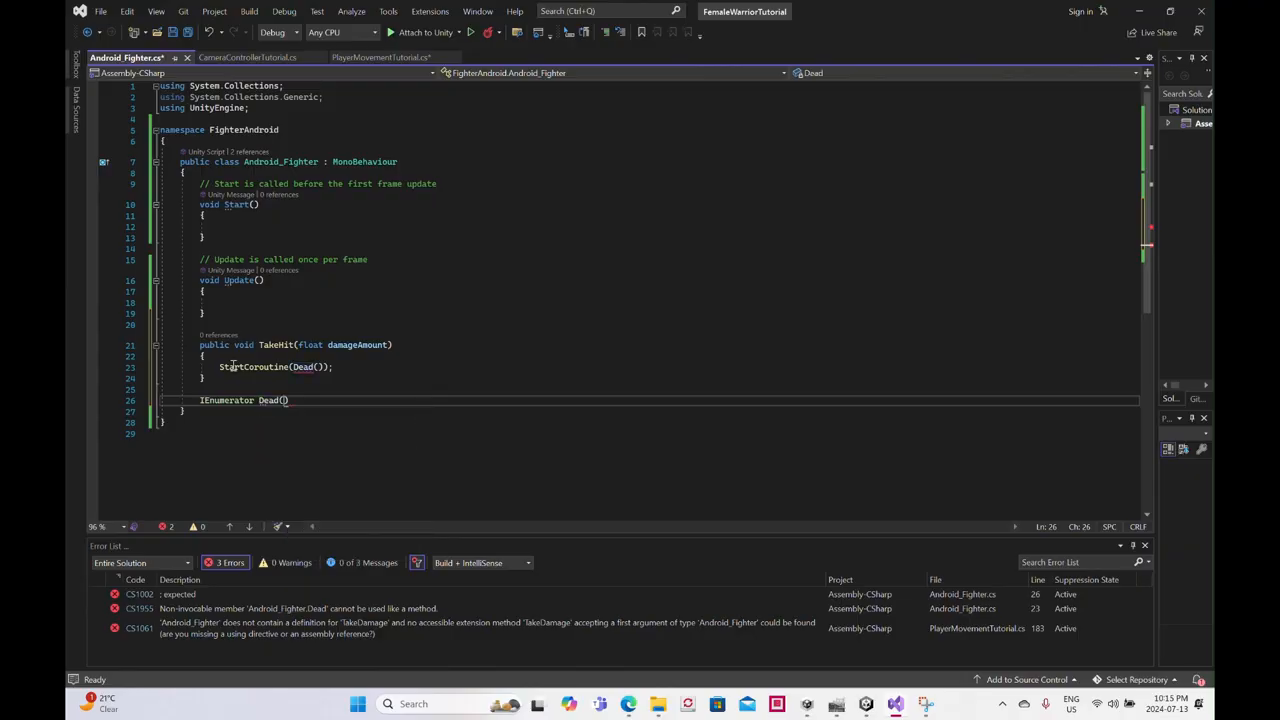
pyautogui.write(')')
pyautogui.press('Return')
pyautogui.write('{')
pyautogui.press('Return')
pyautogui.write('yield return new WaitForSeconds(1);')
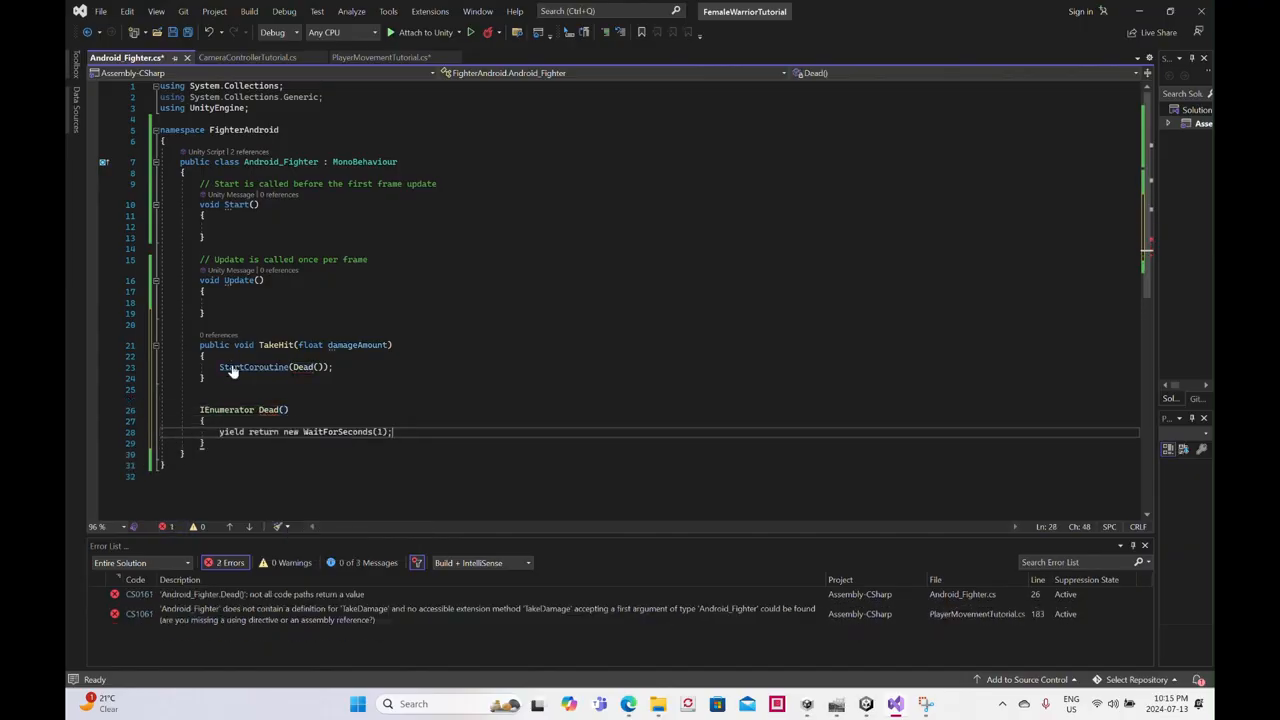
# - Add Destroy(gameObject); after the wait in the Dead coroutine, and save both Android_Fighter.cs and PlayerMovementTutorial.cs
pyautogui.press('Return')
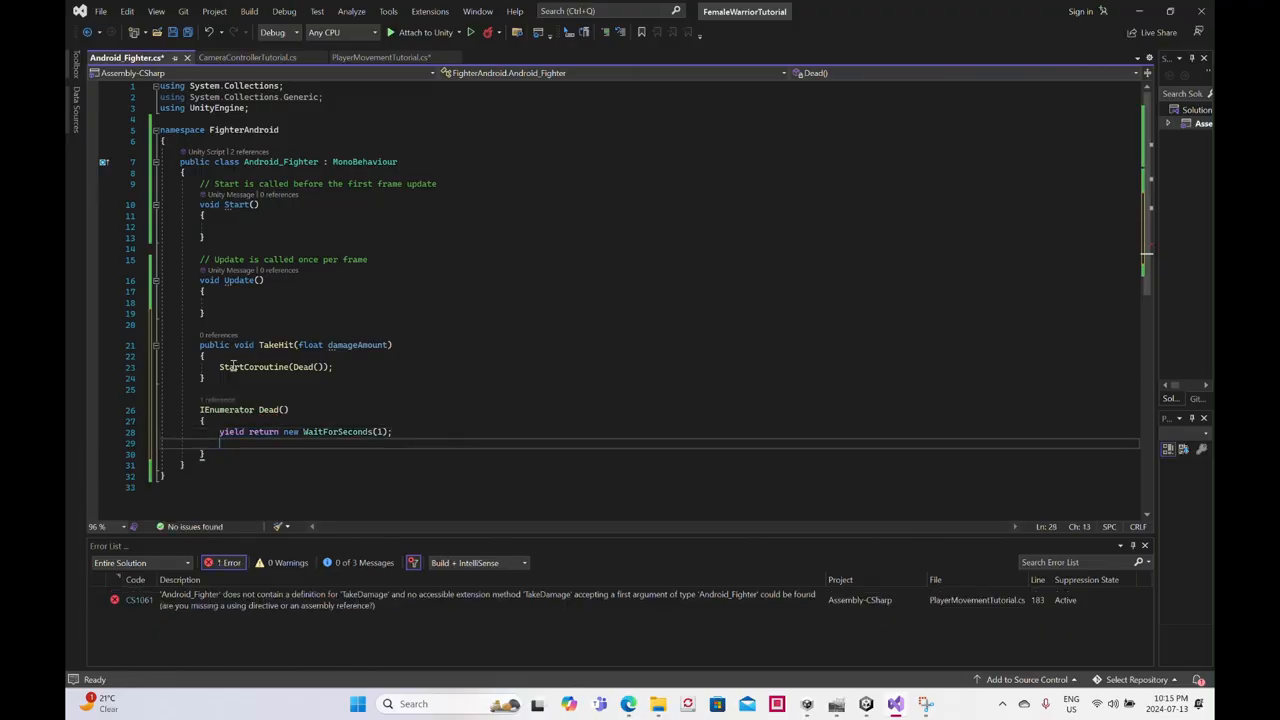
pyautogui.write('Des')
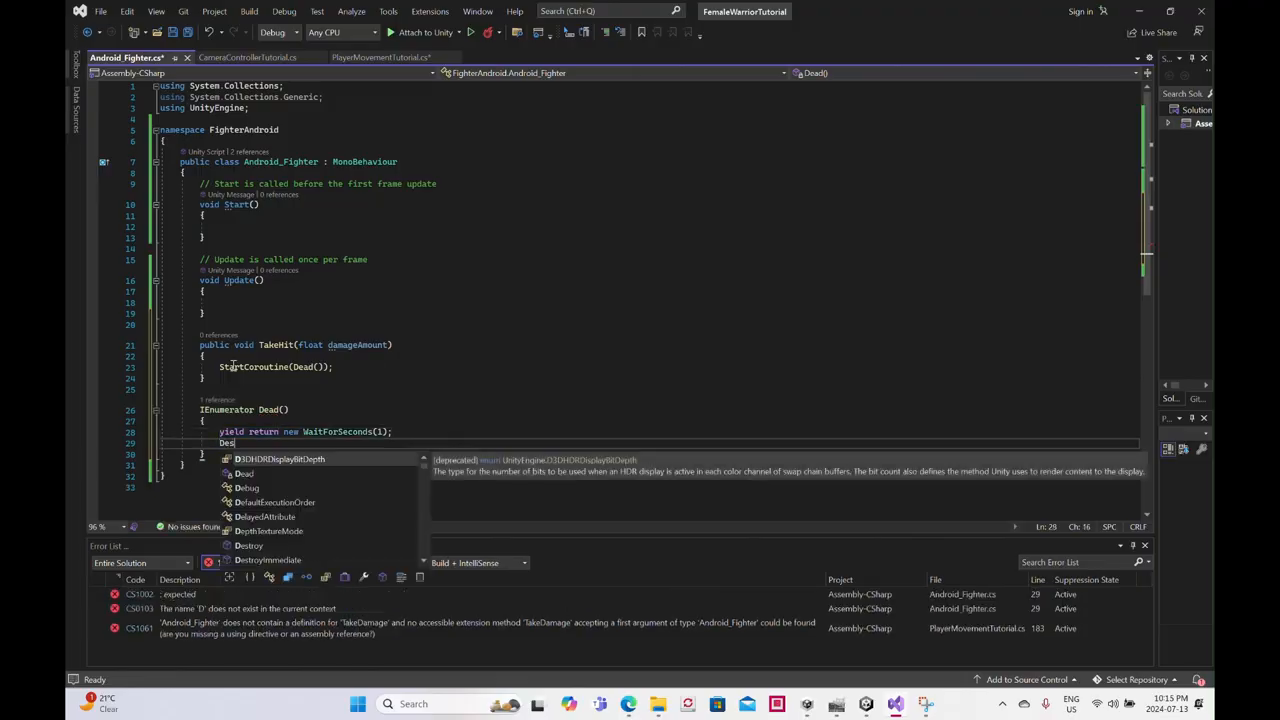
pyautogui.write('troy')
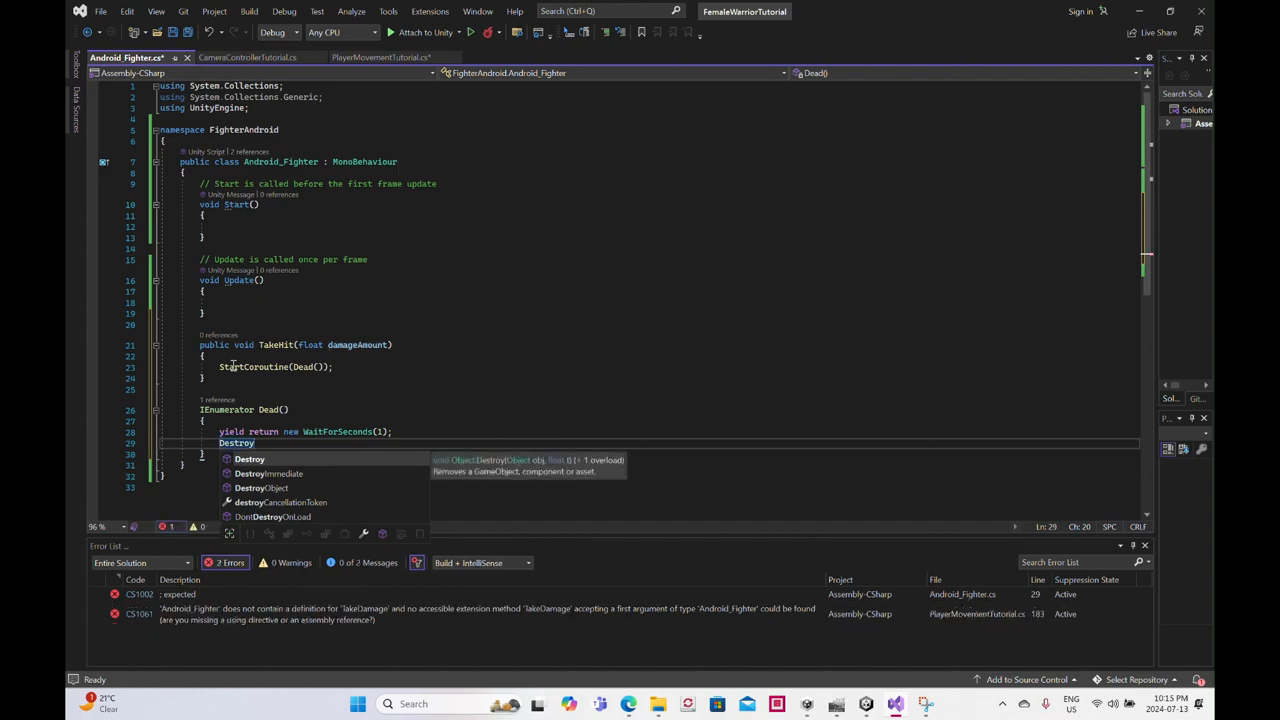
pyautogui.write('(gameOb')
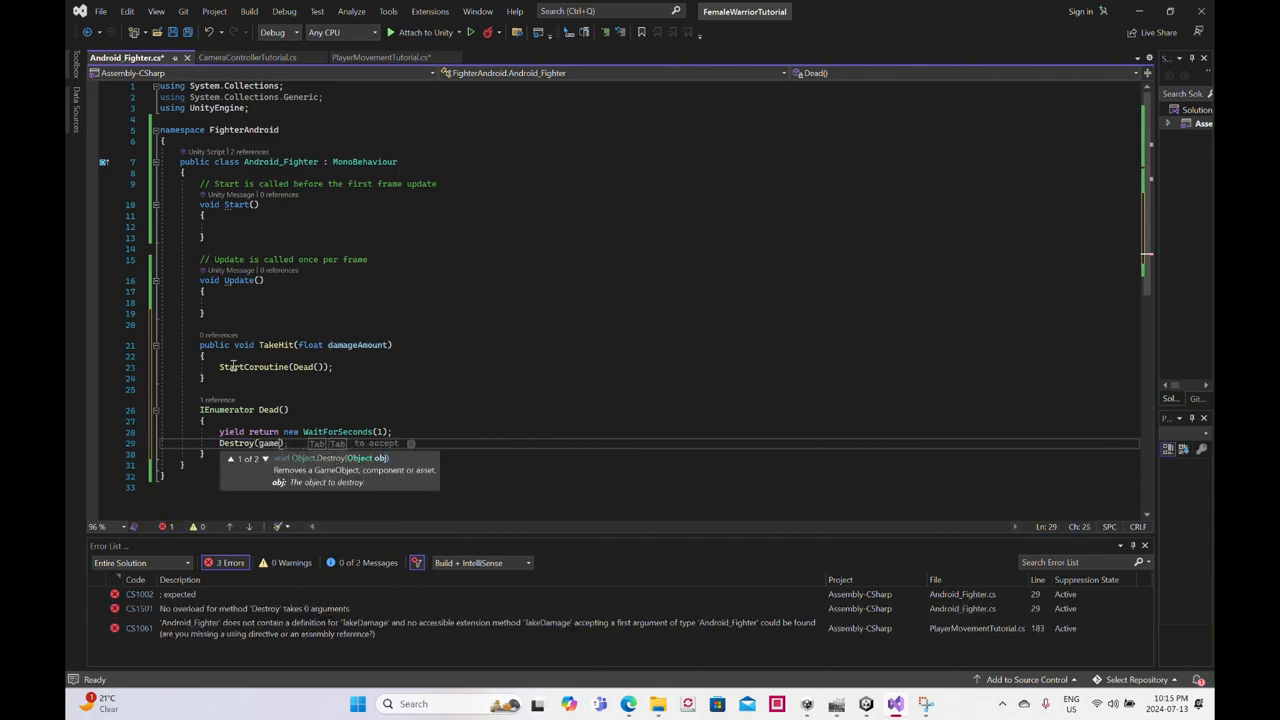
pyautogui.write('ject)')
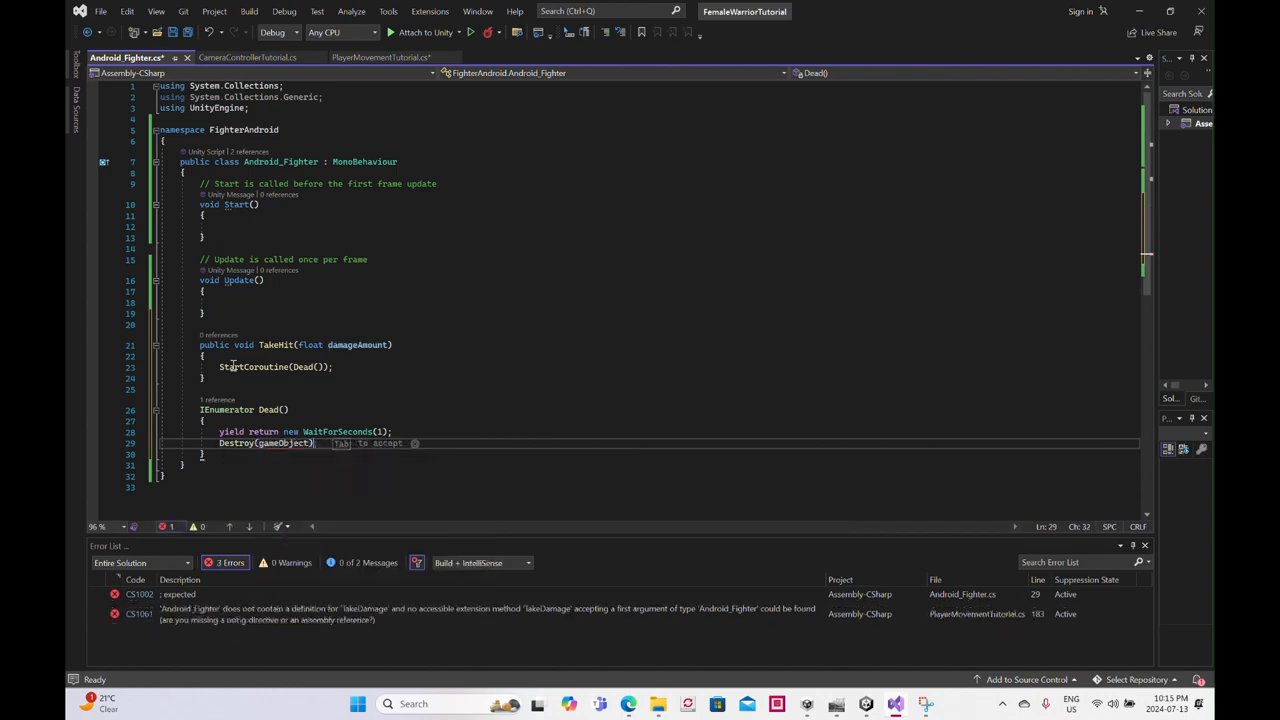
pyautogui.write(';')
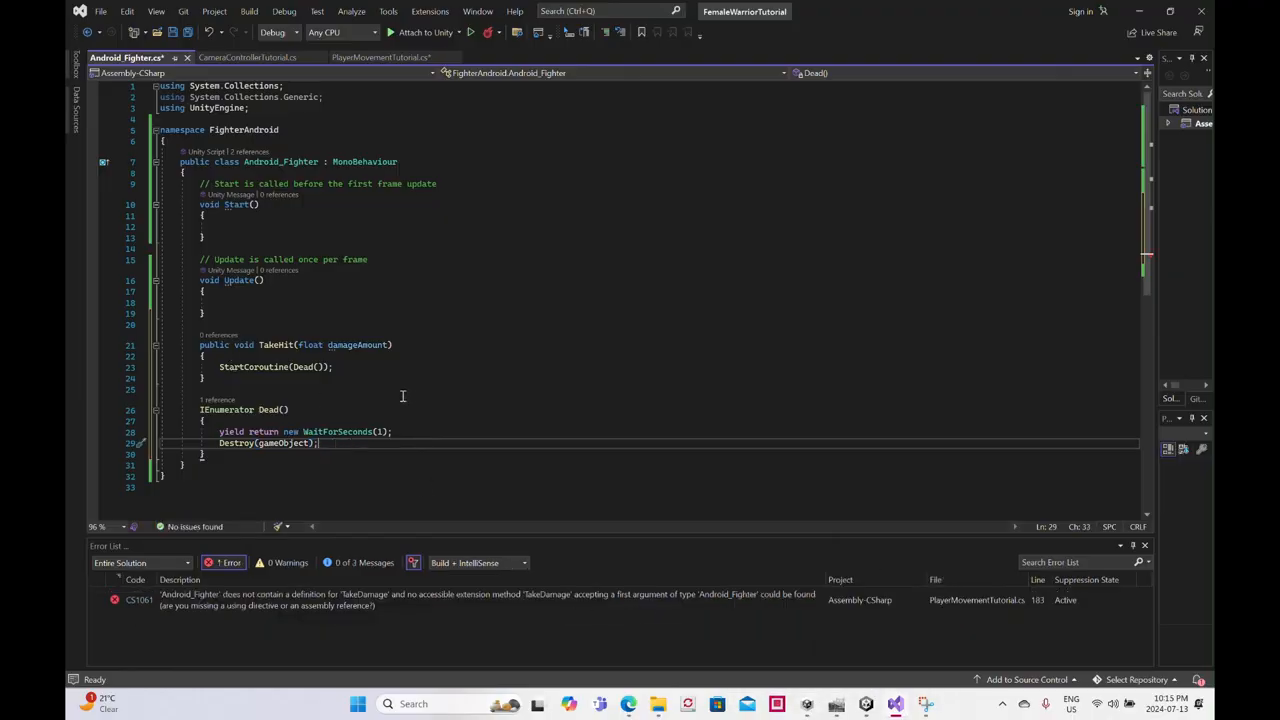
pyautogui.click(172, 33)
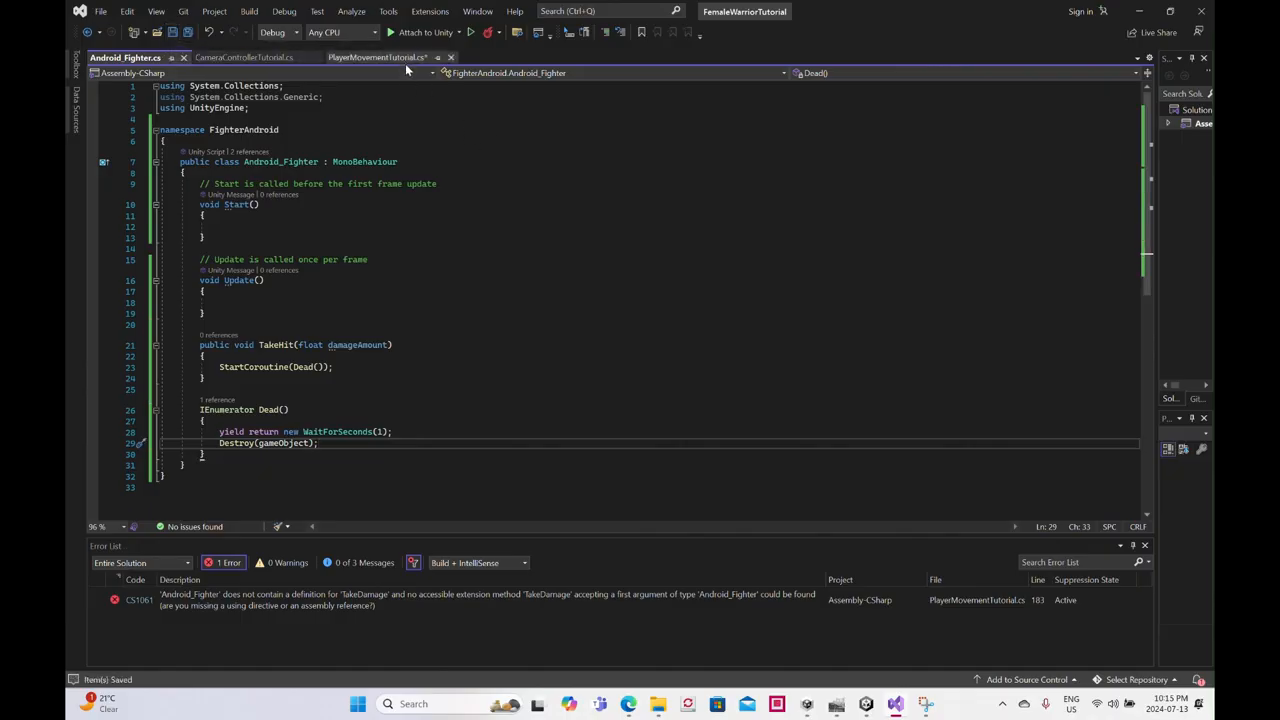
pyautogui.click(380, 58)
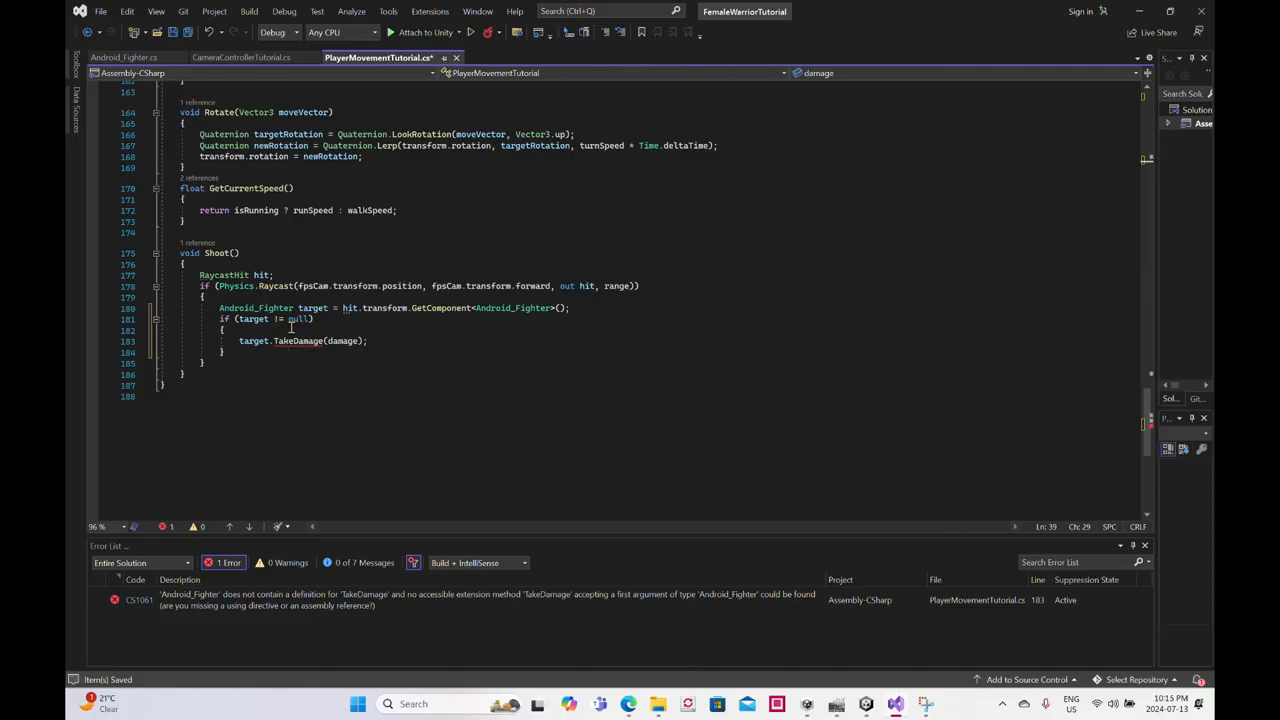
pyautogui.click(171, 36)
# - Rename the TakeHit method in Android_Fighter.cs to TakeDamage, matching the call in the player's Shoot method, and save the script
pyautogui.click(143, 60)
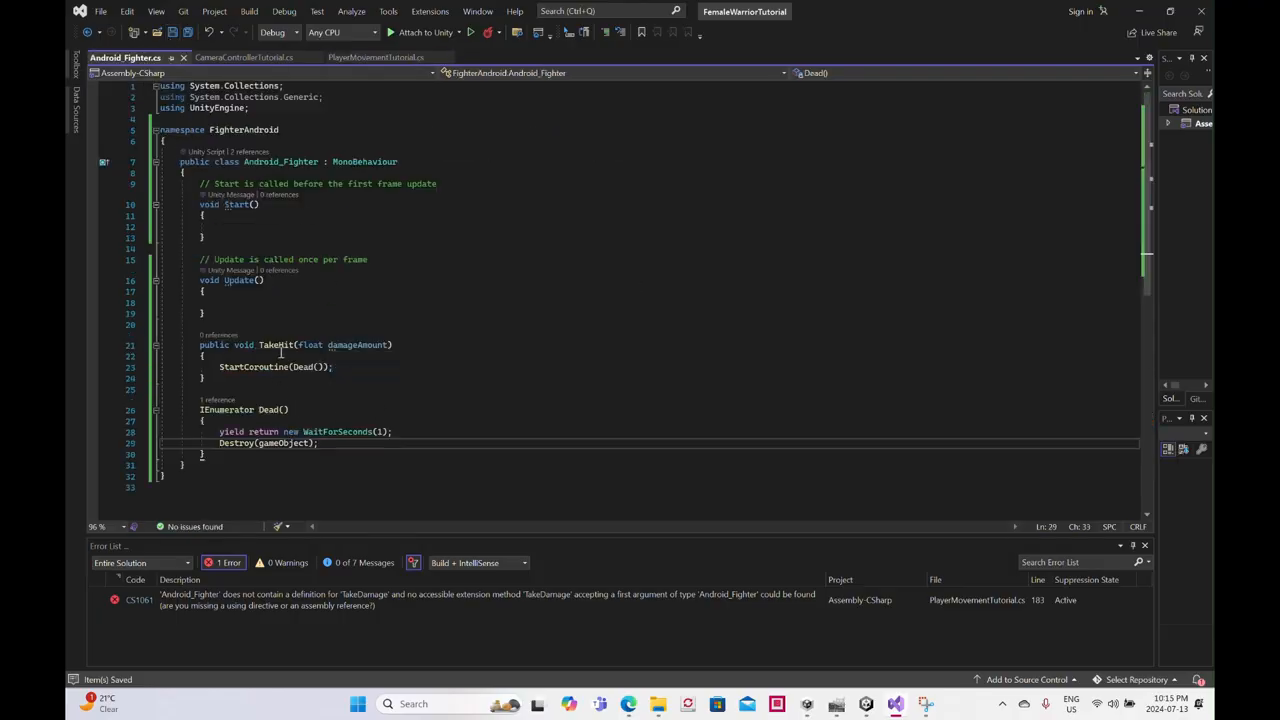
pyautogui.click(355, 58)
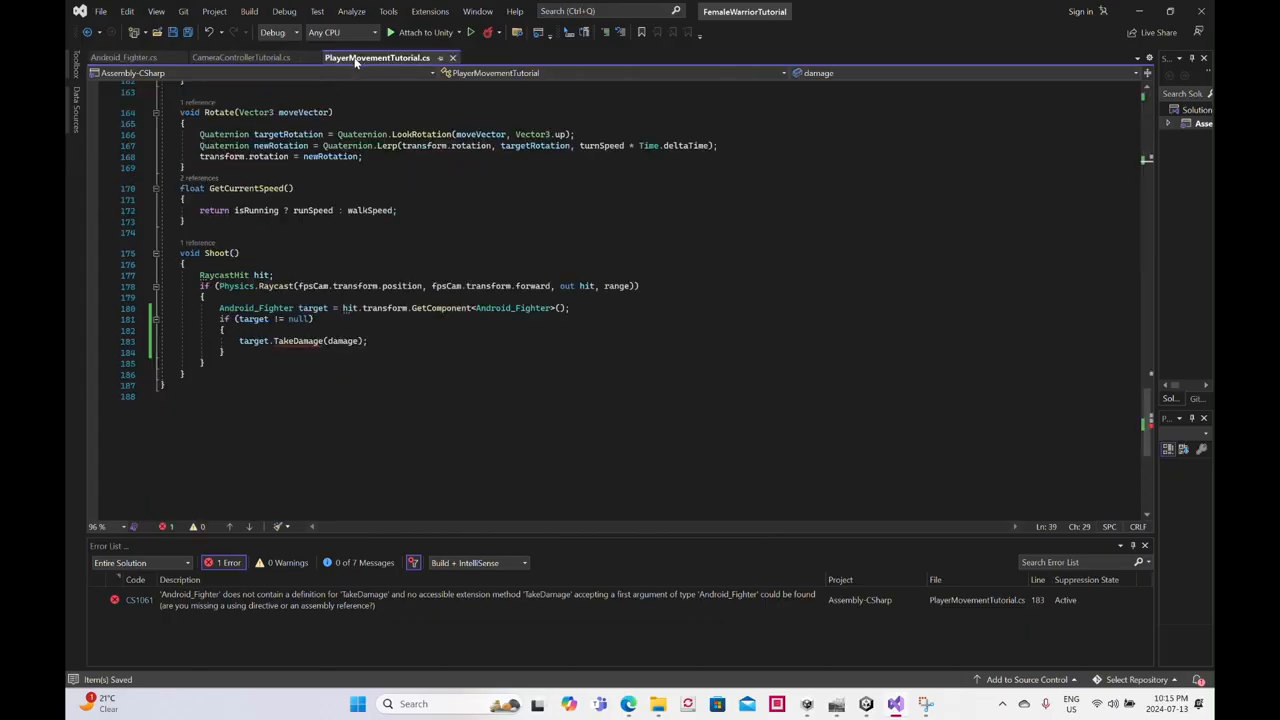
pyautogui.click(128, 58)
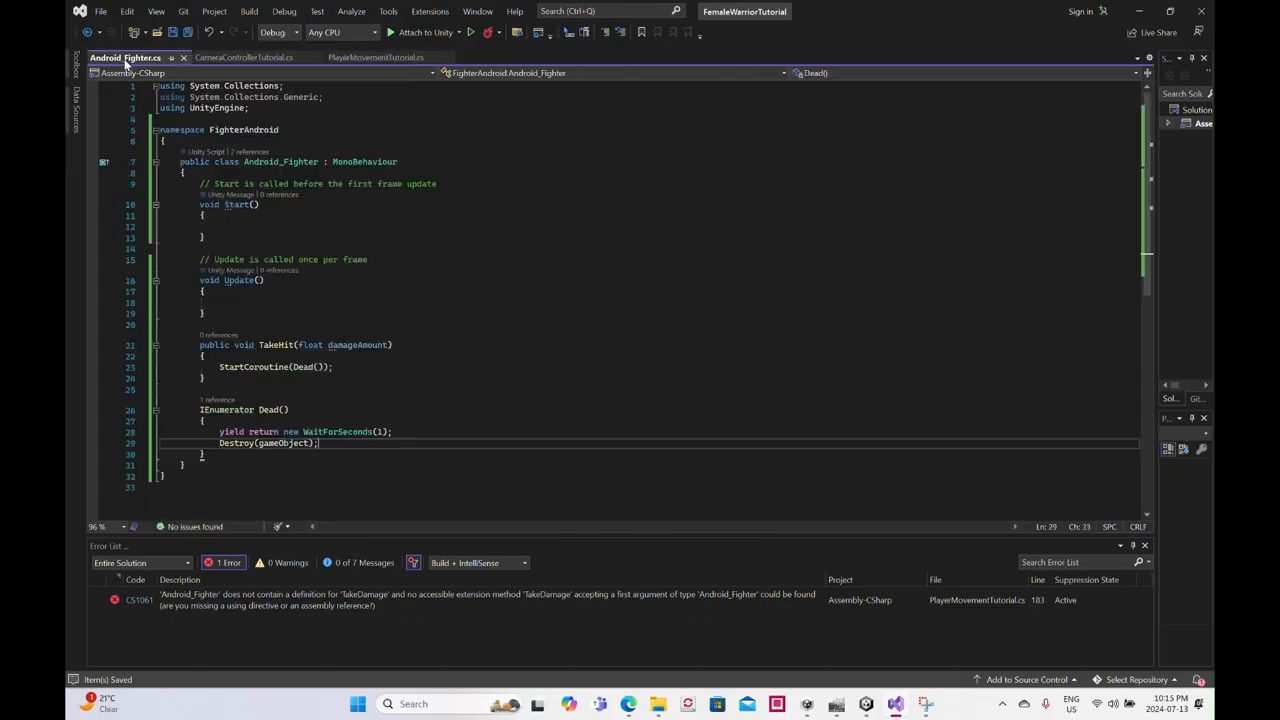
pyautogui.doubleClick(290, 345)
pyautogui.write('TakeDamage')
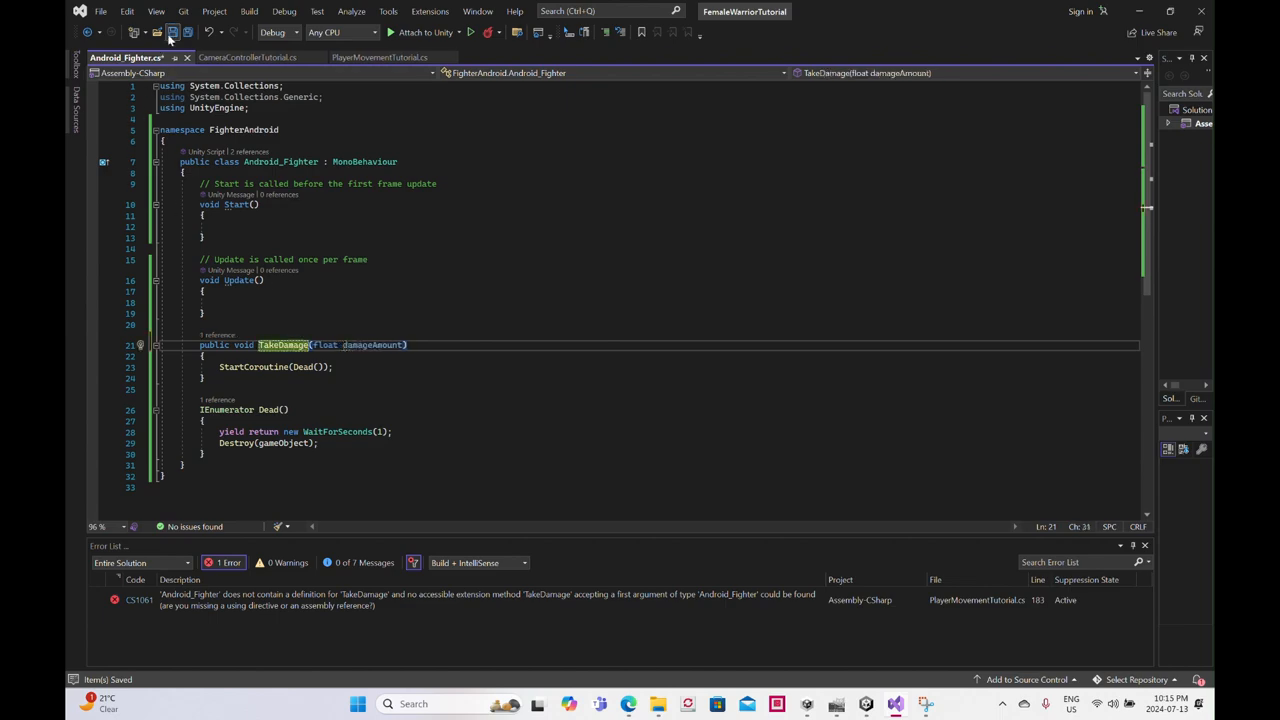
pyautogui.click(172, 32)
# - Review the Shoot method in PlayerMovementTutorial.cs against the TakeDamage and Dead methods in Android_Fighter.cs
pyautogui.click(370, 58)
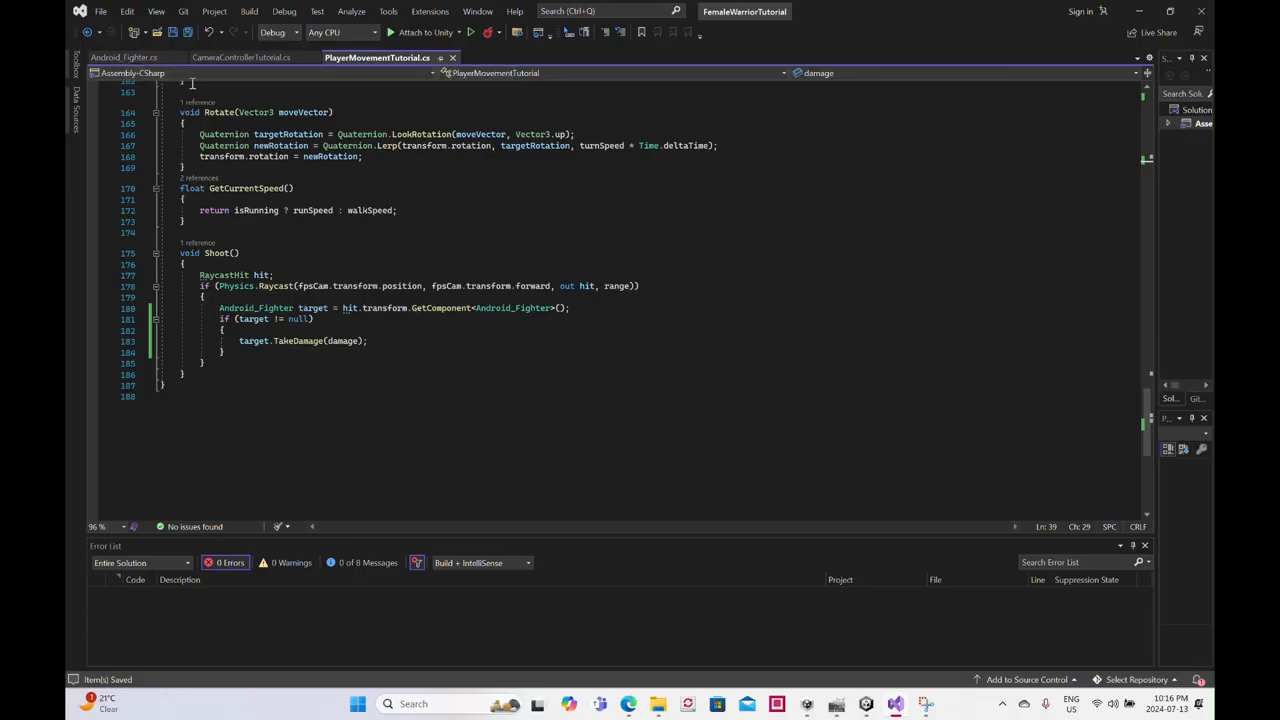
pyautogui.click(150, 57)
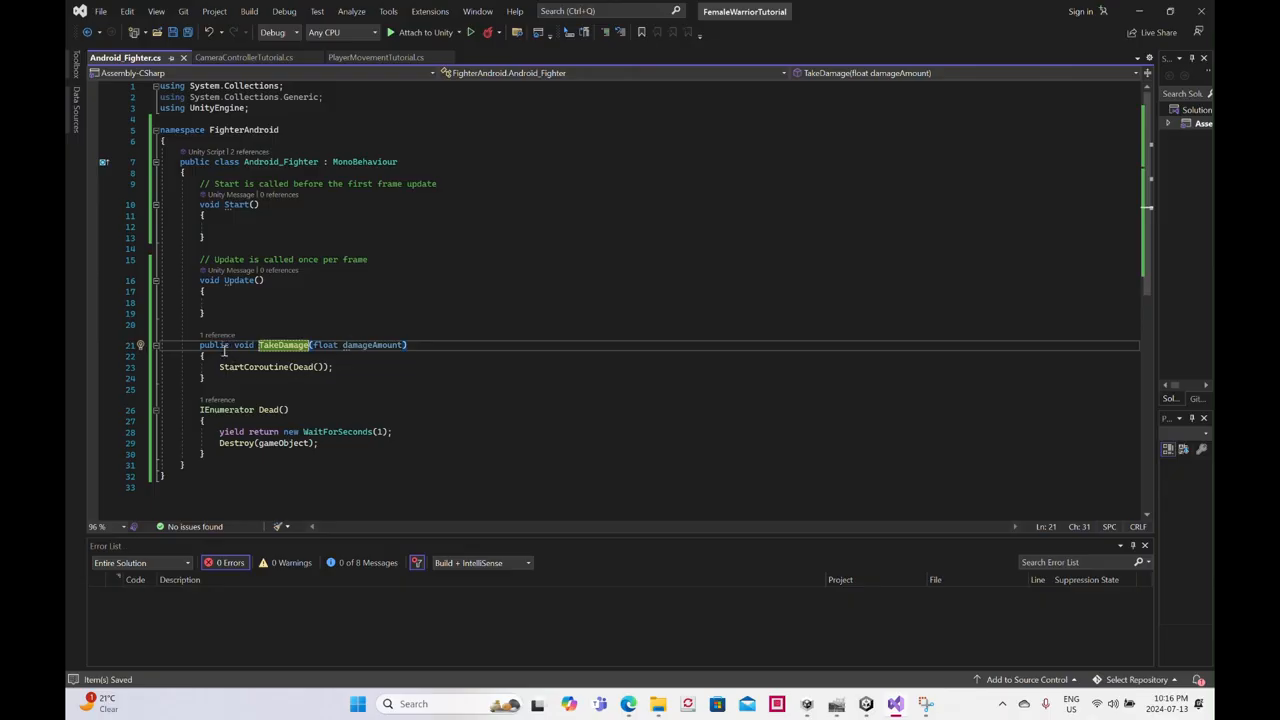
pyautogui.click(378, 59)
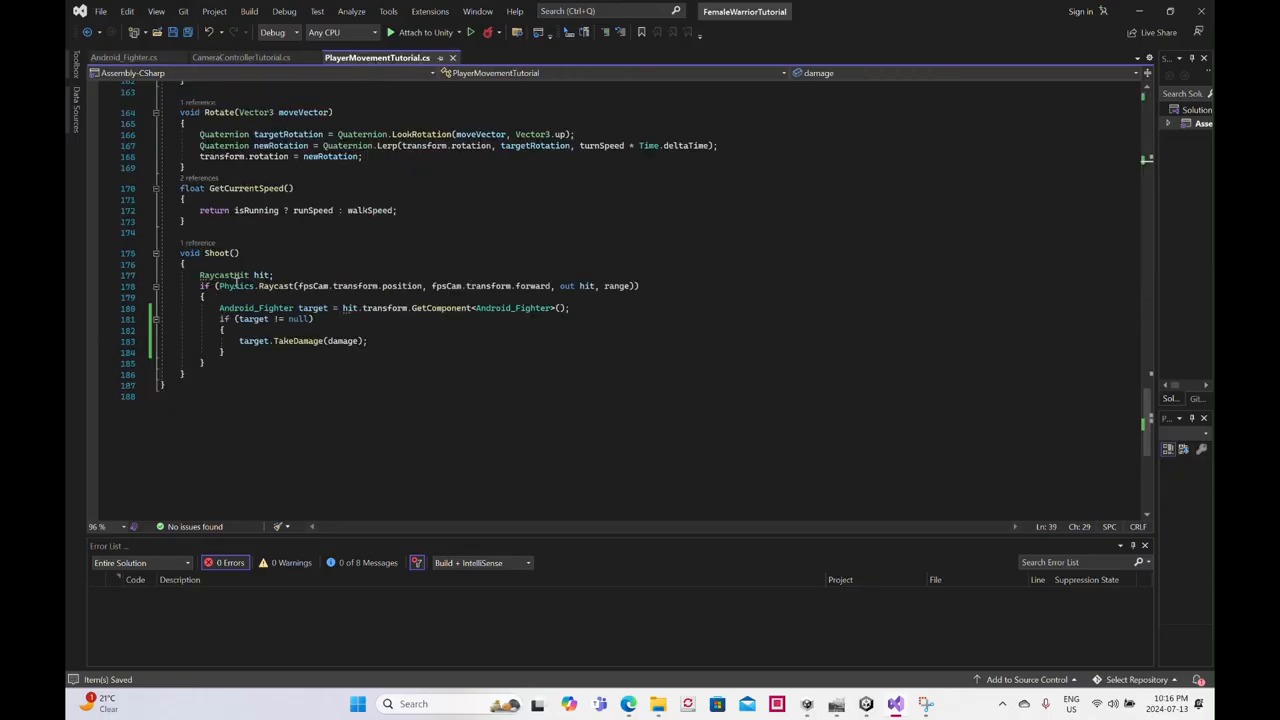
pyautogui.click(124, 57)
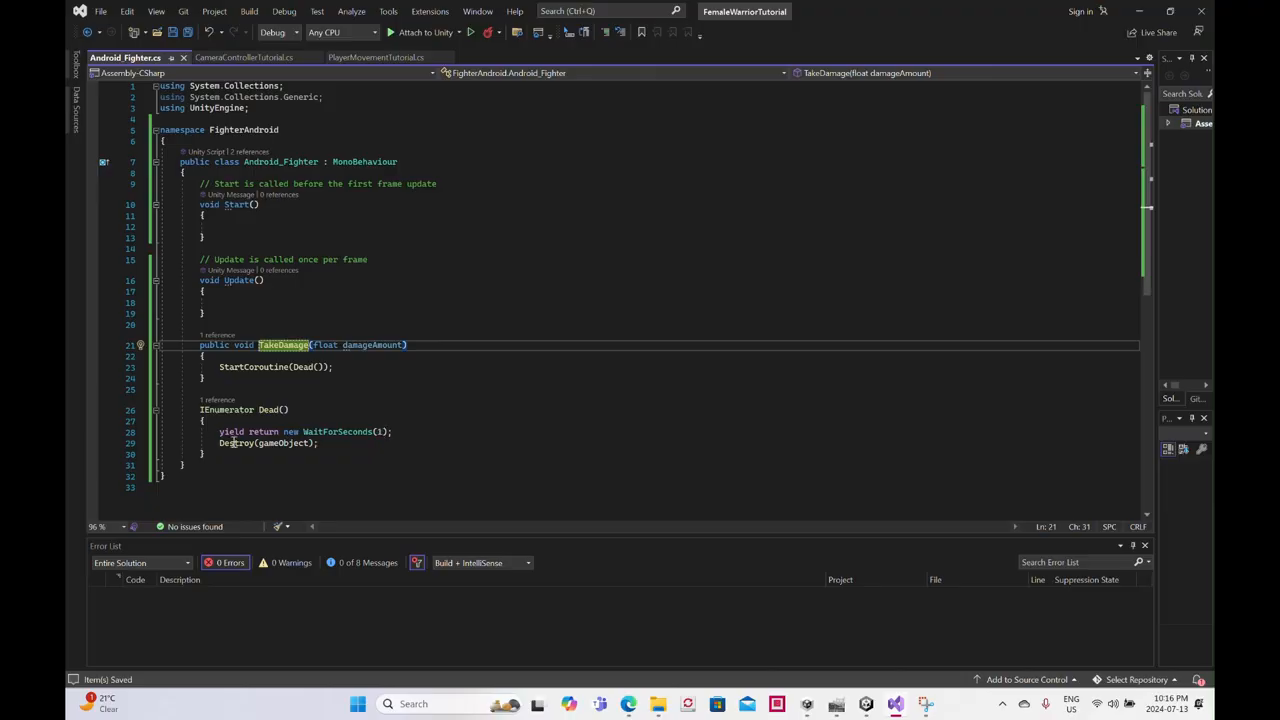
pyautogui.click(173, 33)
pyautogui.click(362, 59)
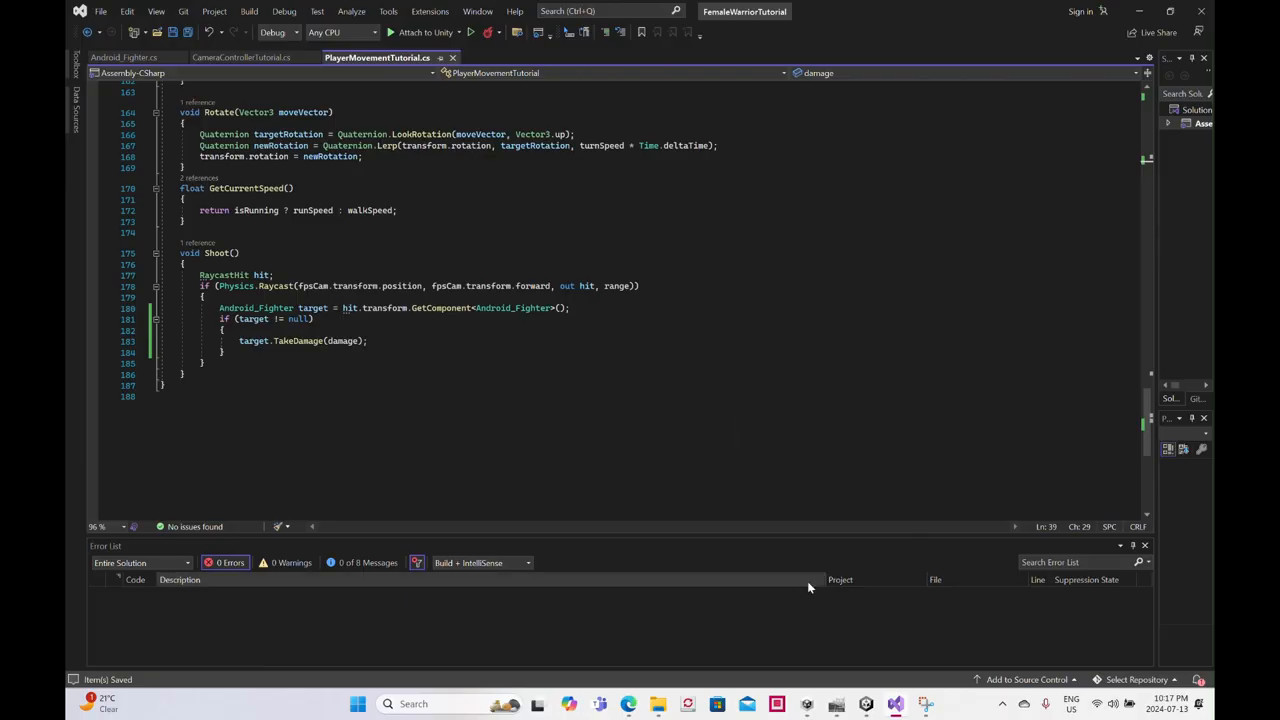
# - Switch to Unity and create a UI Canvas as a child of the FemaleWarrior object
pyautogui.click(864, 705)
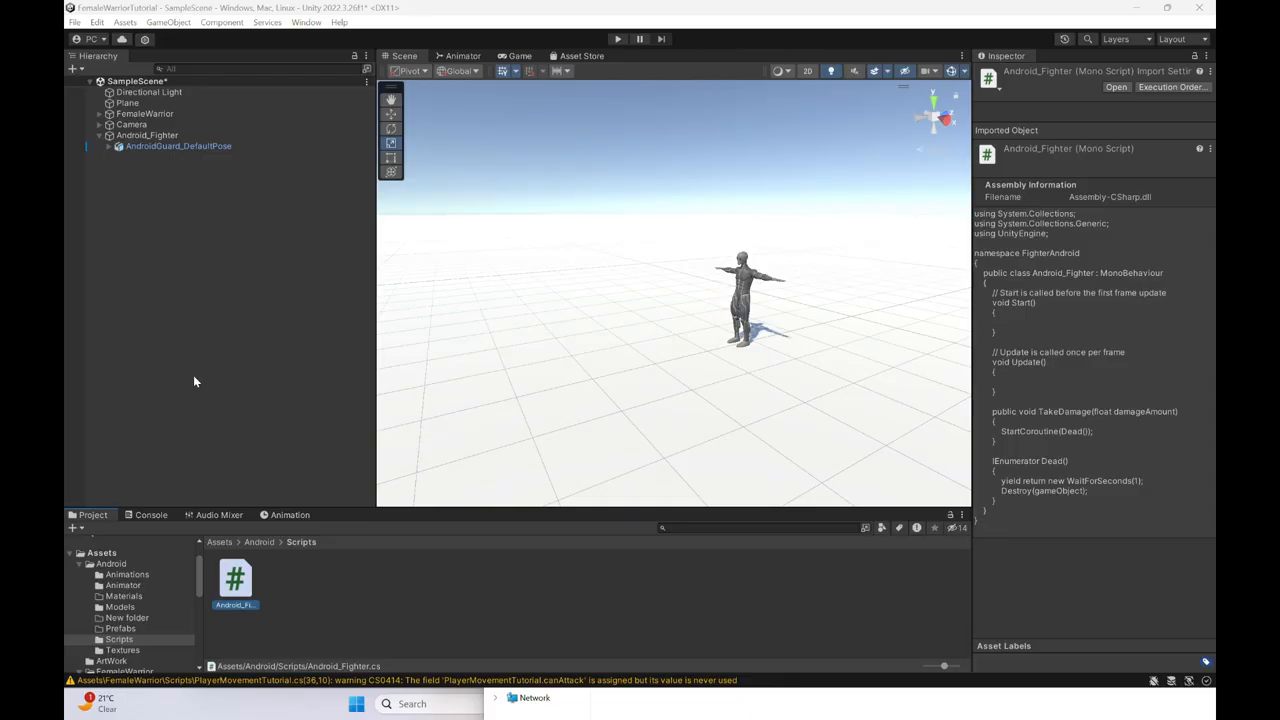
pyautogui.click(130, 114)
pyautogui.click(100, 114)
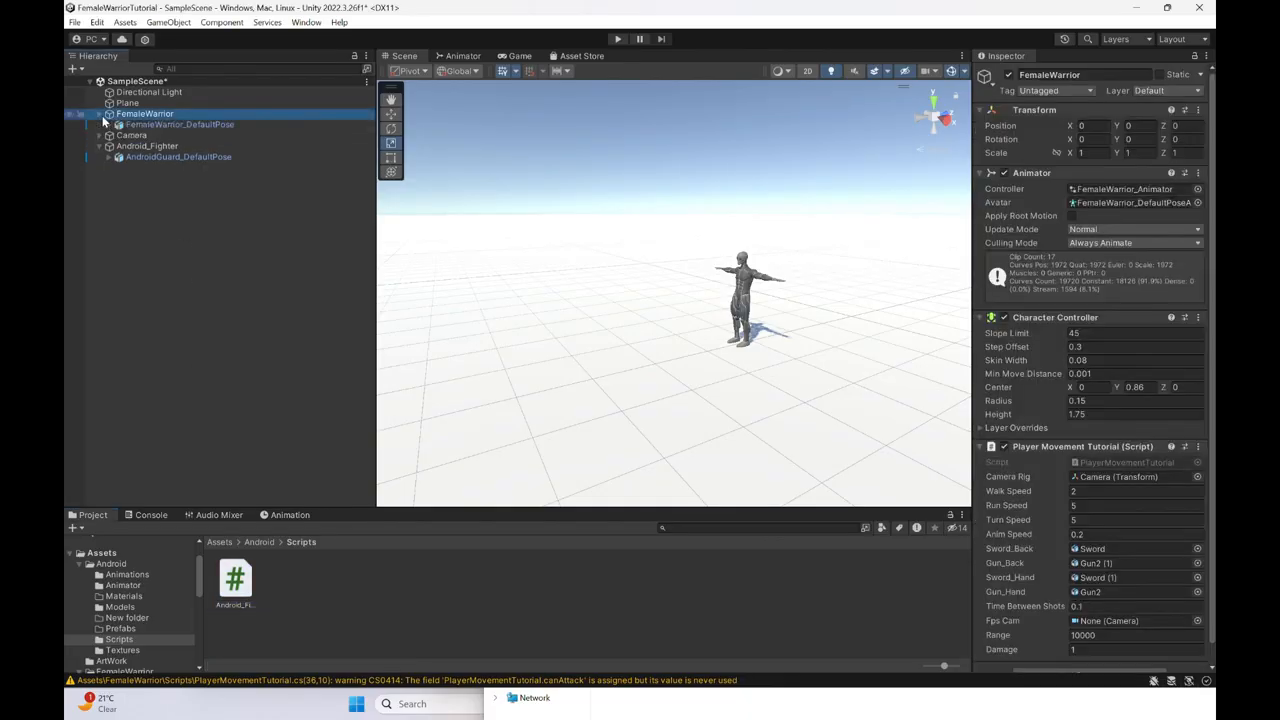
pyautogui.rightClick(144, 119)
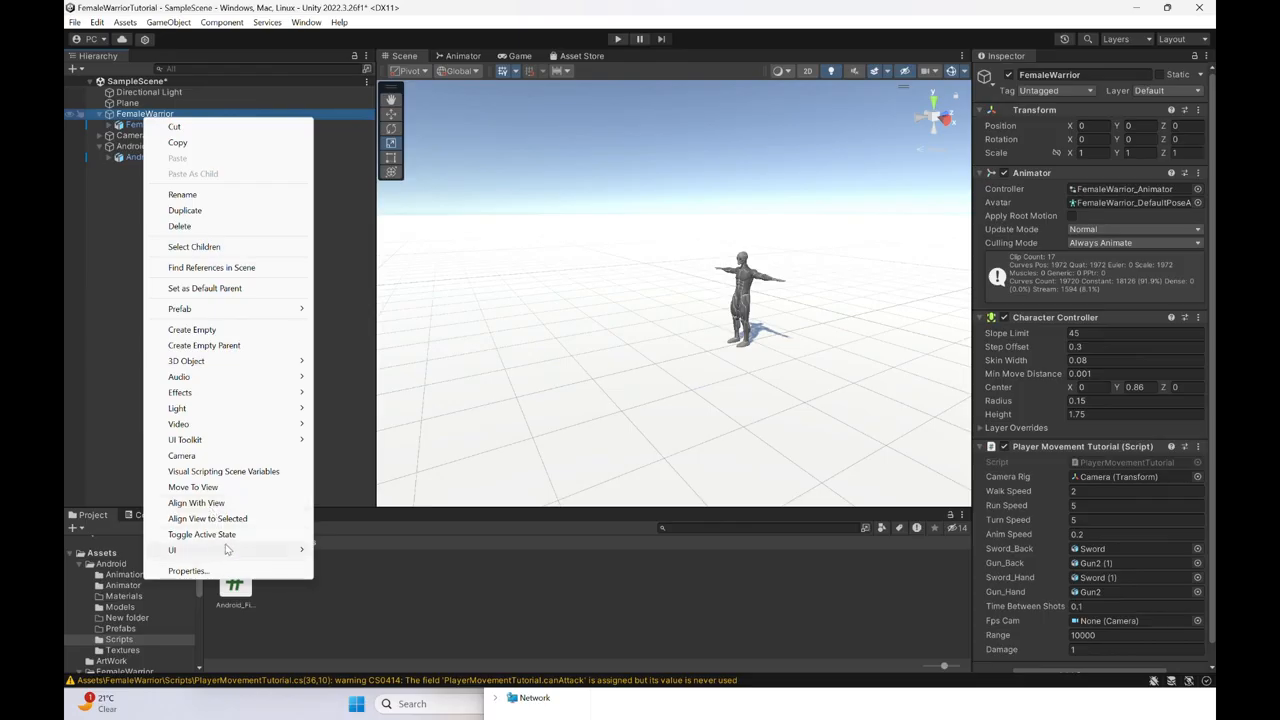
pyautogui.moveTo(227, 549)
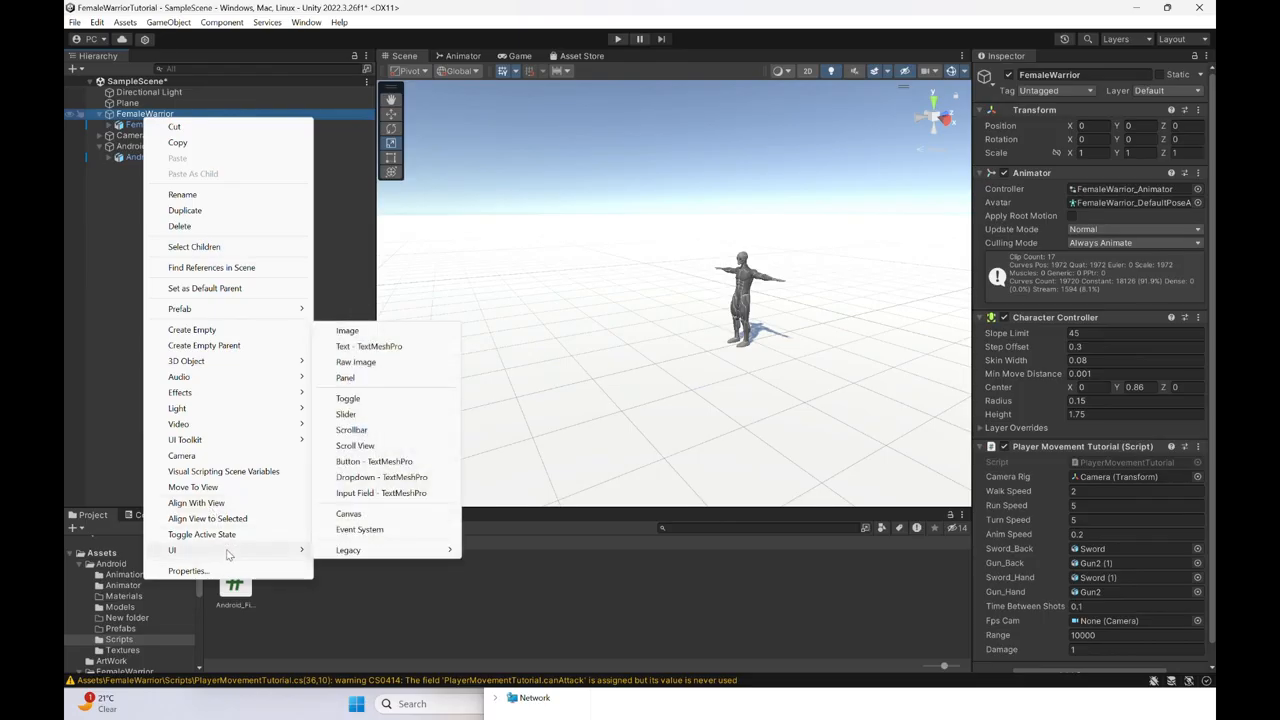
pyautogui.click(366, 515)
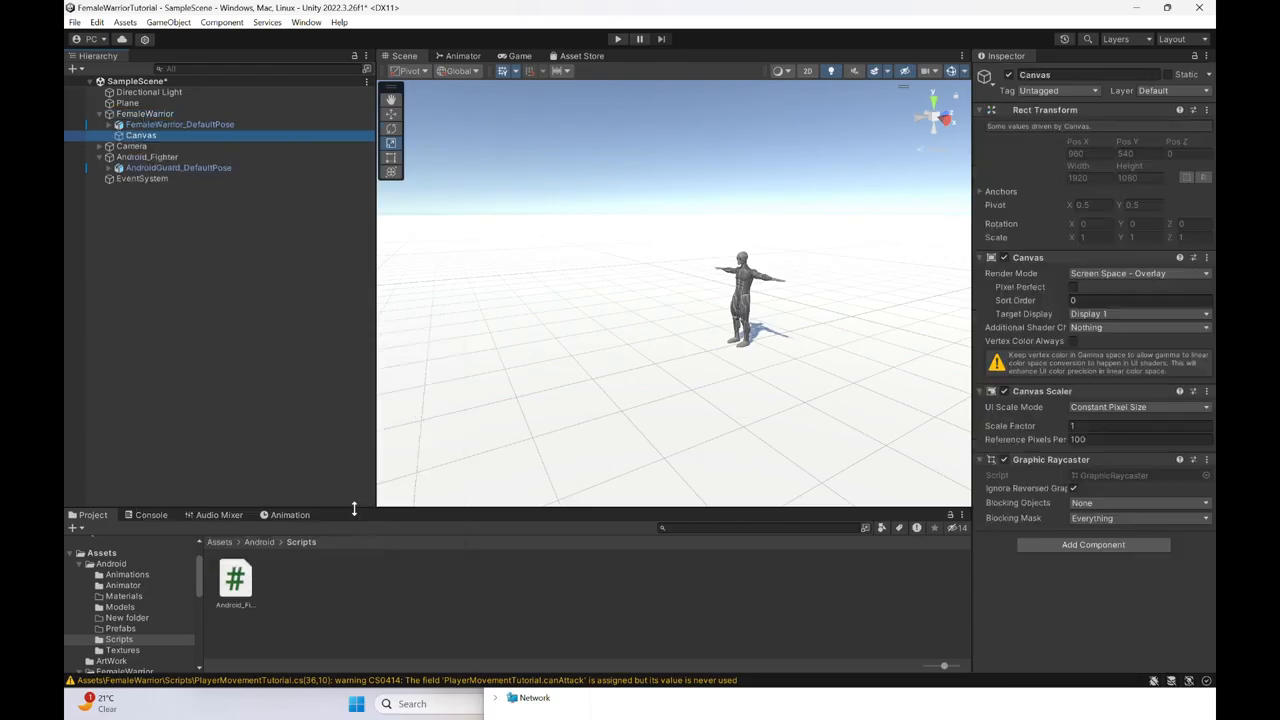
# - Turn the Scene view to the Back orientation and frame the whole Canvas rectangle
pyautogui.scroll(-3, 714, 340)
pyautogui.keyDown('alt'); pyautogui.moveTo(728, 350); pyautogui.dragTo(471, 337); pyautogui.keyUp('alt')
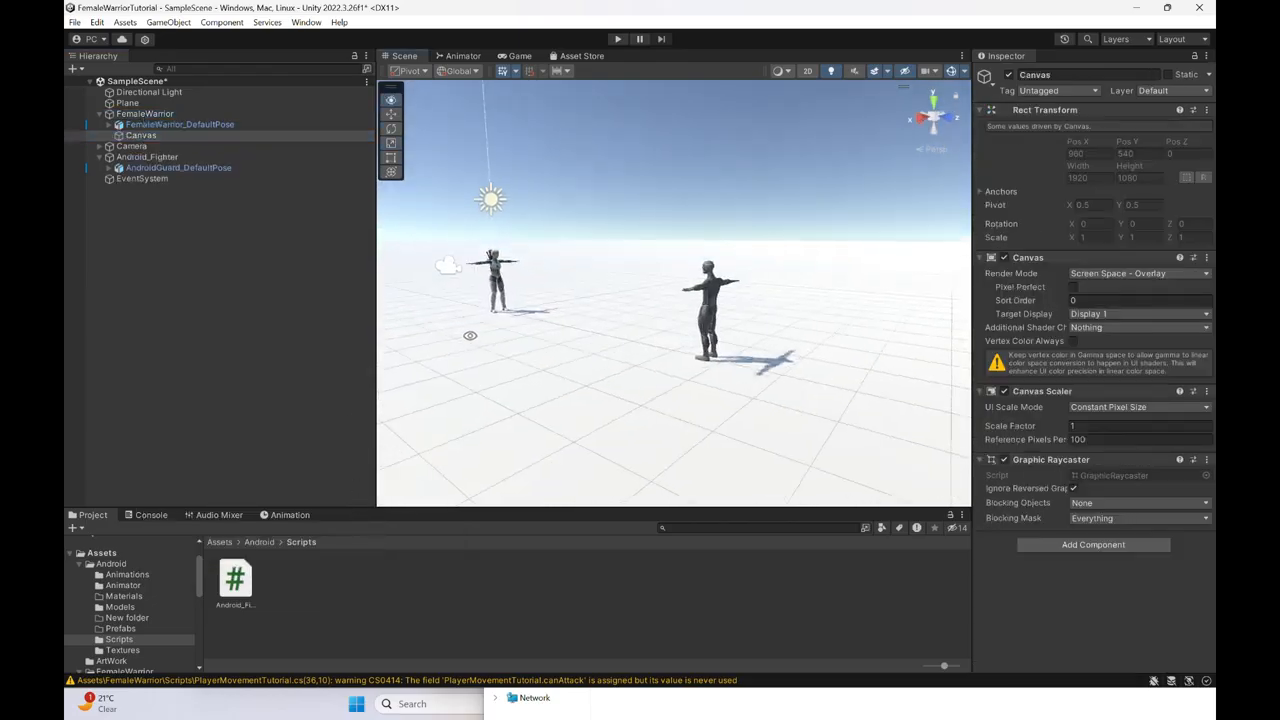
pyautogui.click(934, 121)
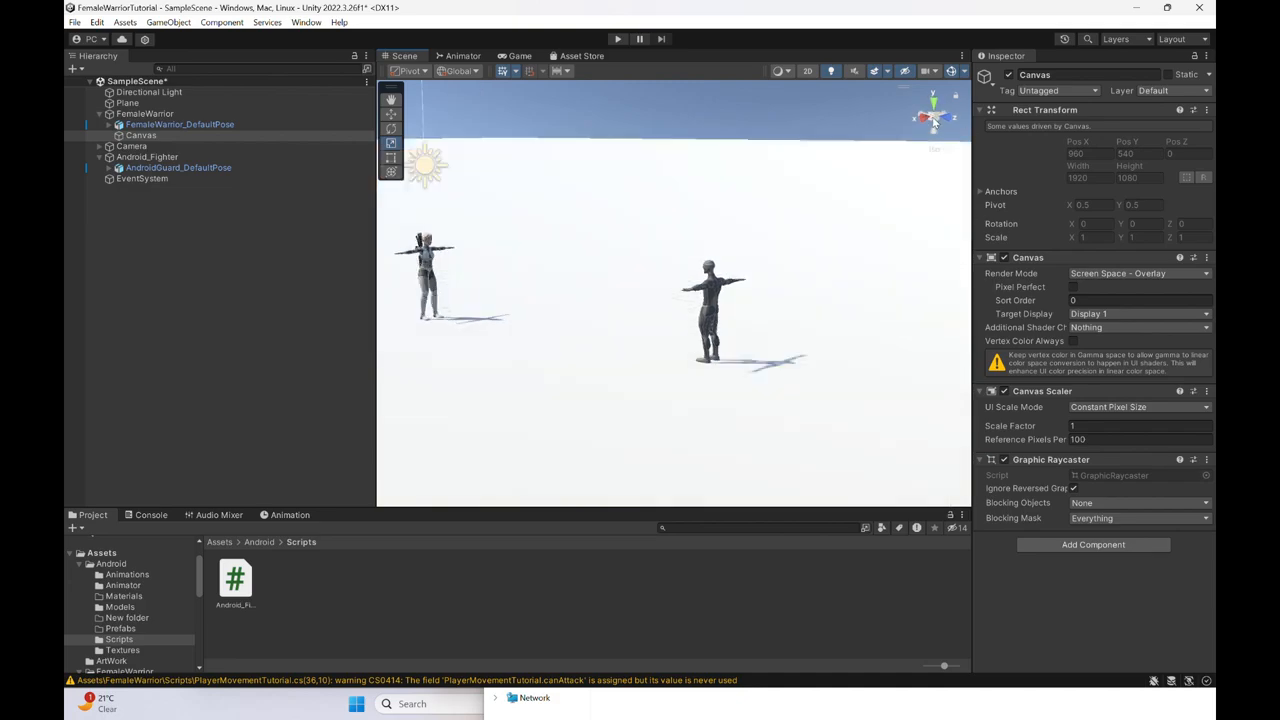
pyautogui.scroll(-12, 583, 274)
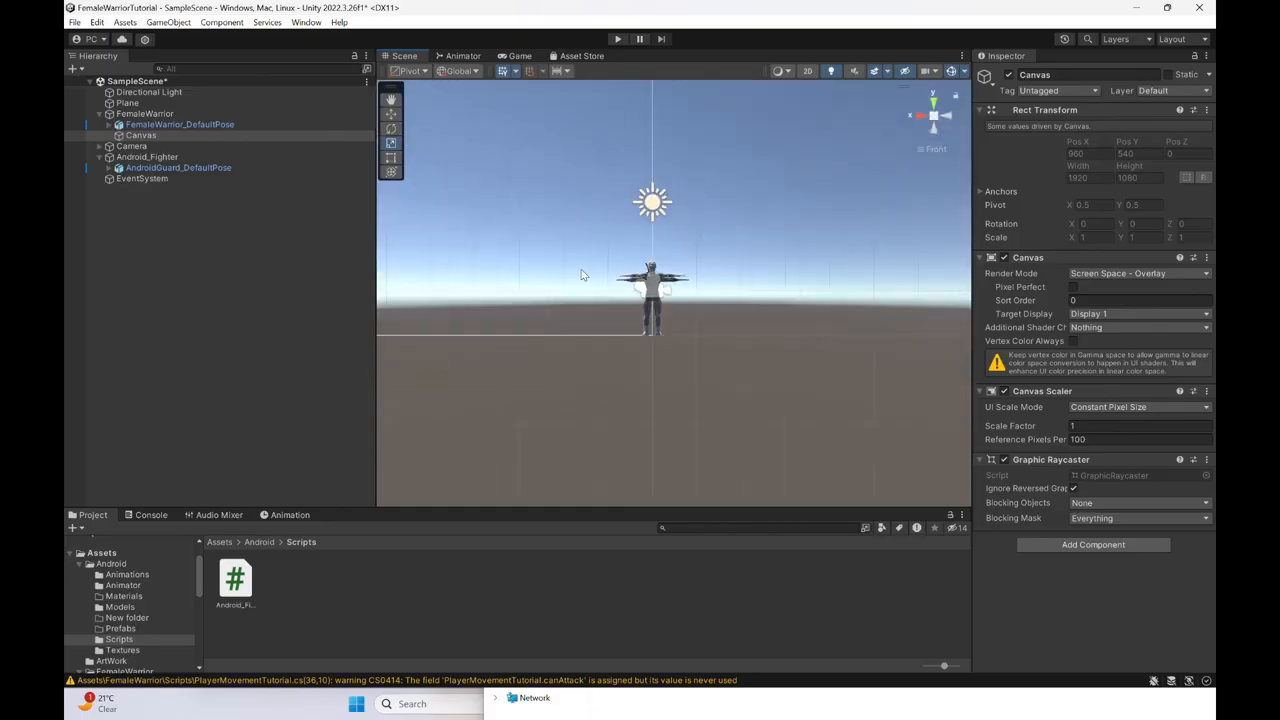
pyautogui.scroll(-8, 630, 268)
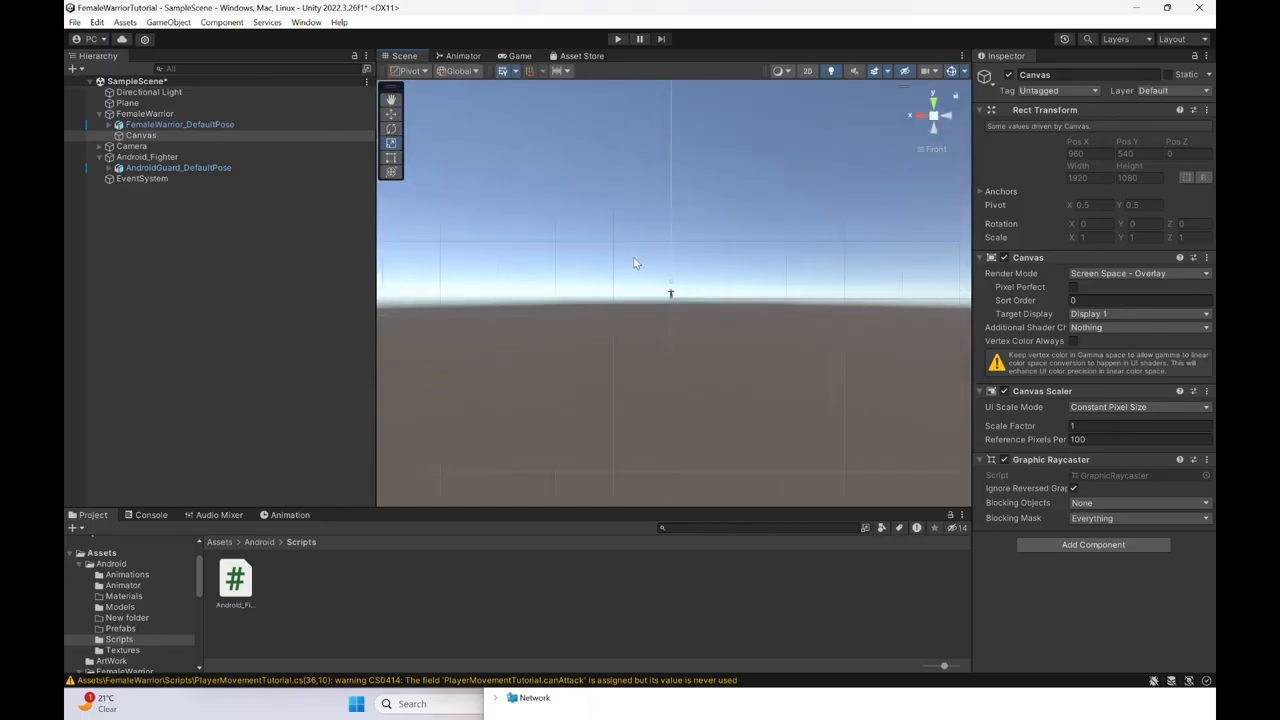
pyautogui.scroll(-8, 650, 260)
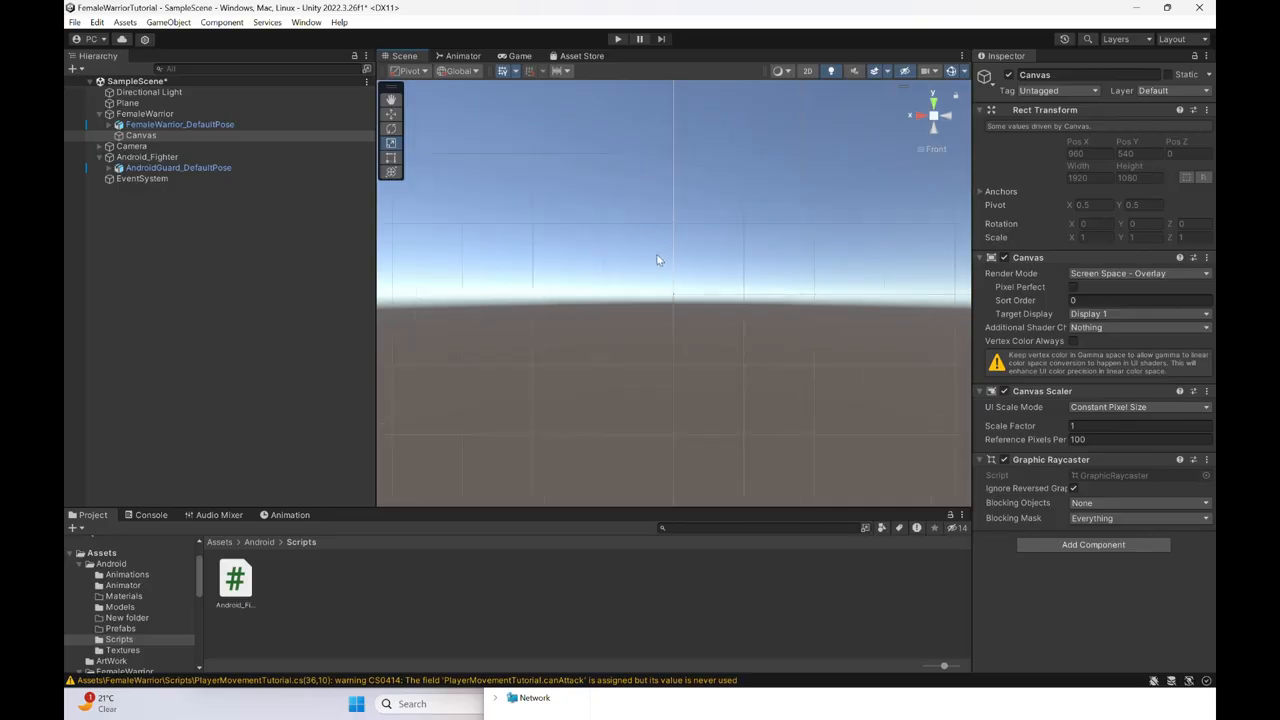
pyautogui.scroll(2, 694, 247)
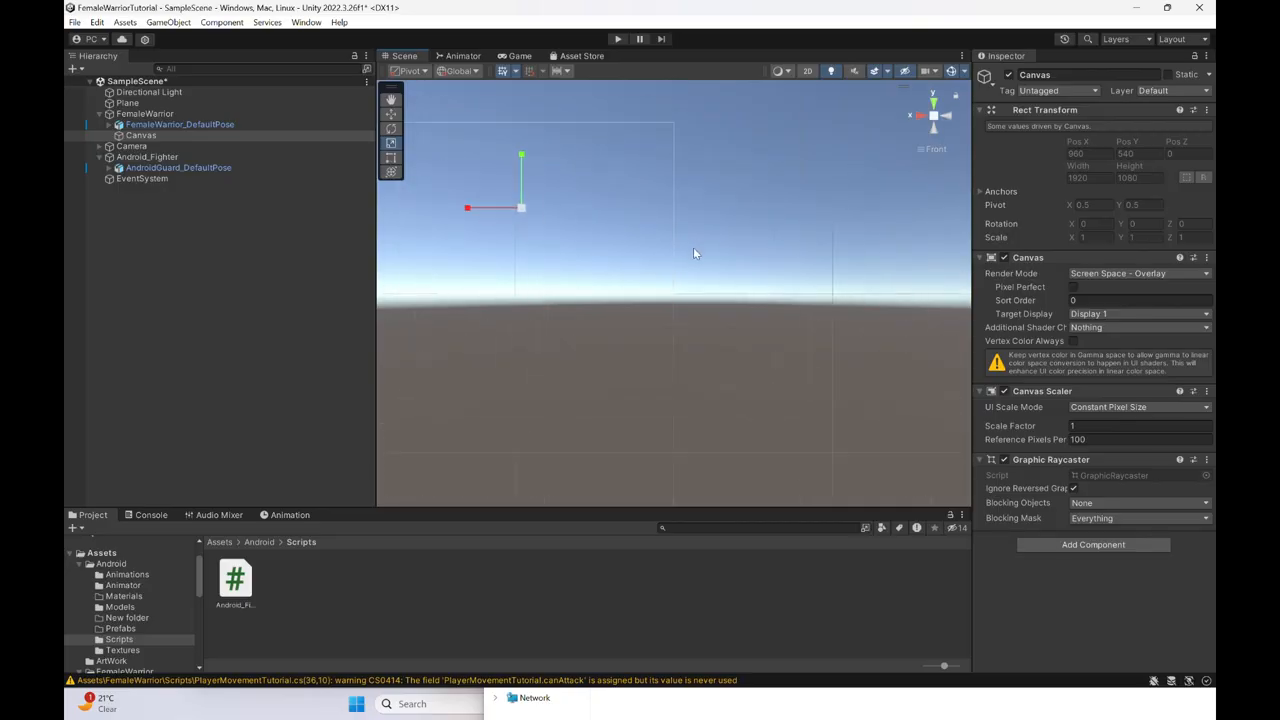
pyautogui.click(935, 118)
pyautogui.click(935, 118)
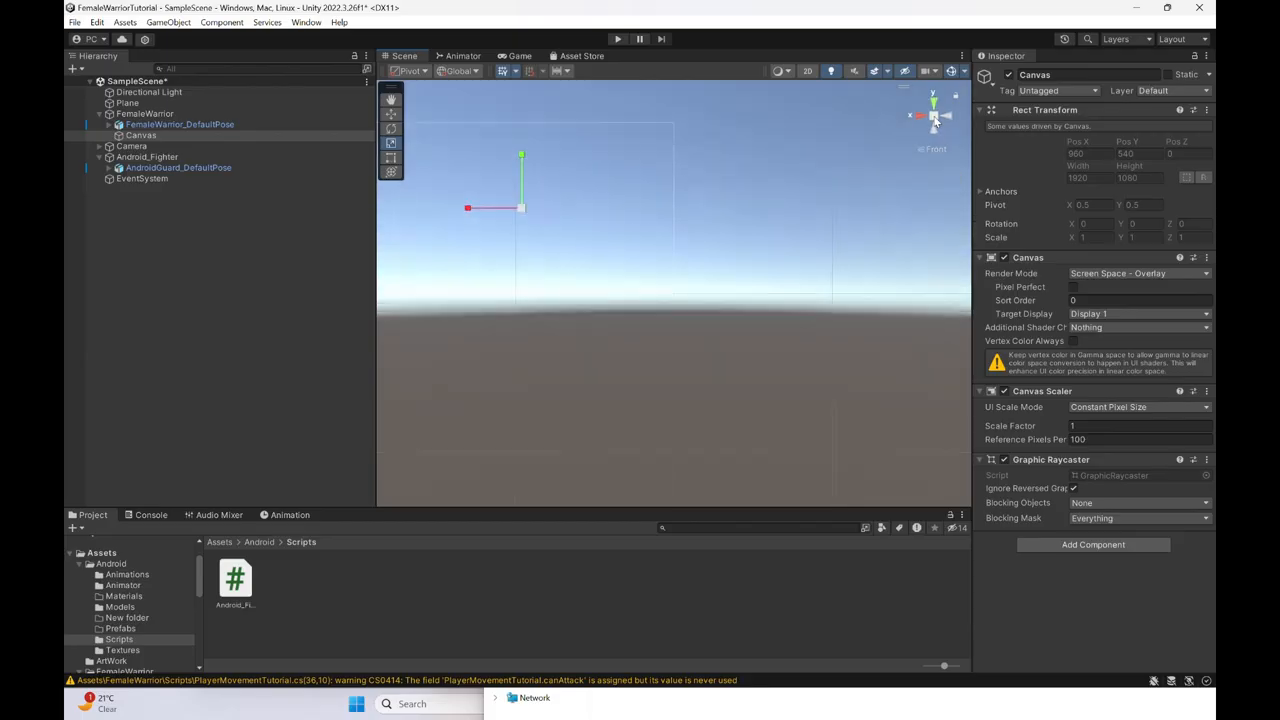
pyautogui.click(948, 118)
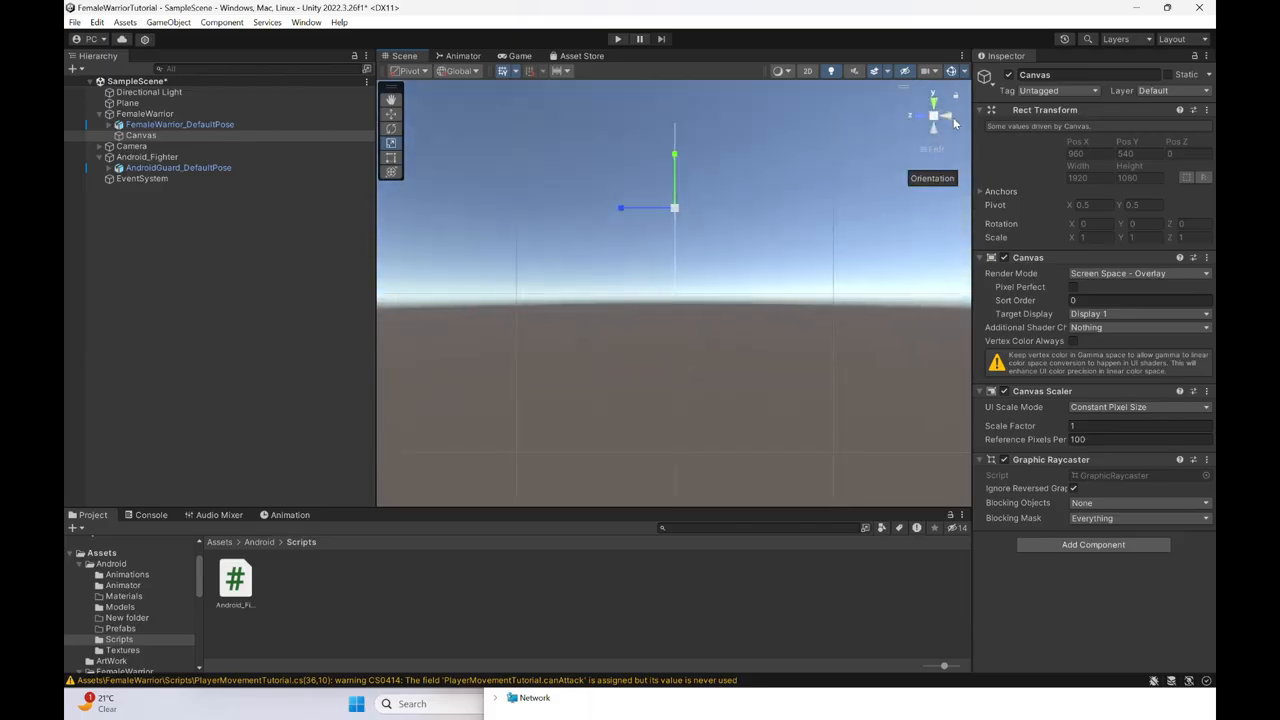
pyautogui.click(950, 119)
pyautogui.moveTo(720, 242); pyautogui.dragTo(663, 323, button='middle')
pyautogui.scroll(3, 682, 249)
pyautogui.scroll(2, 670, 318)
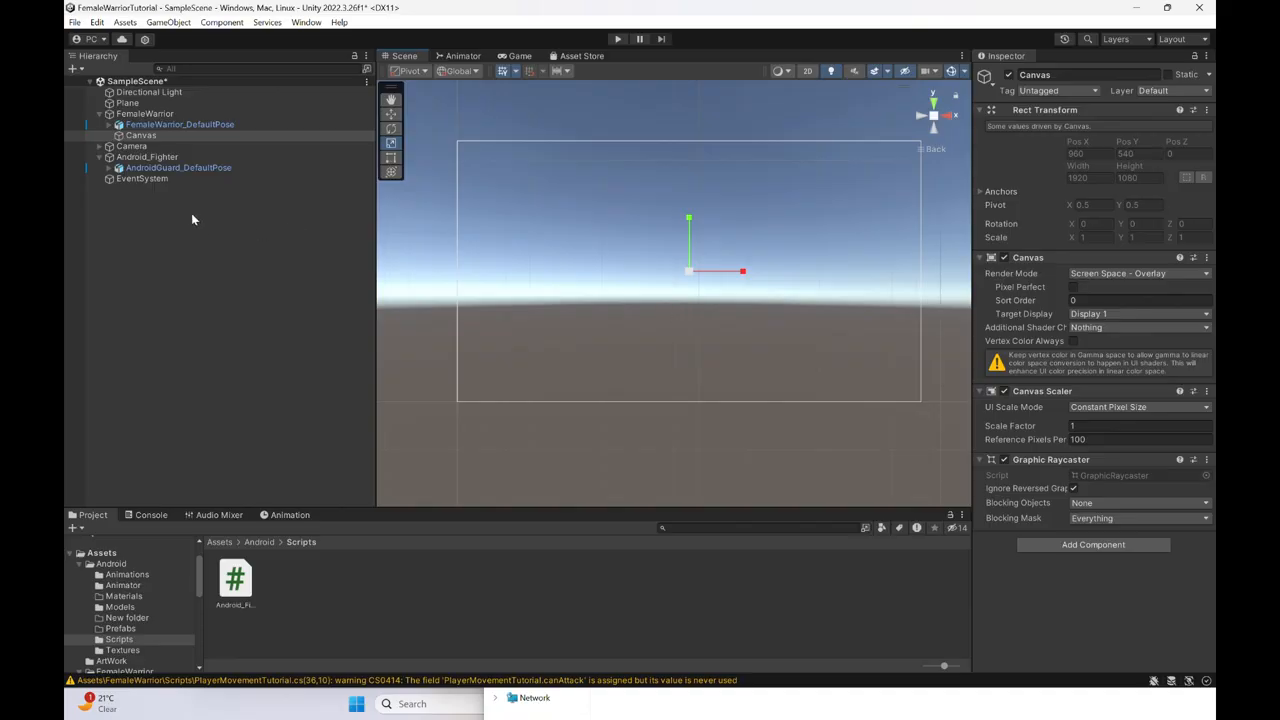
# - Add a UI Image as a child of the Canvas under FemaleWarrior
pyautogui.rightClick(148, 137)
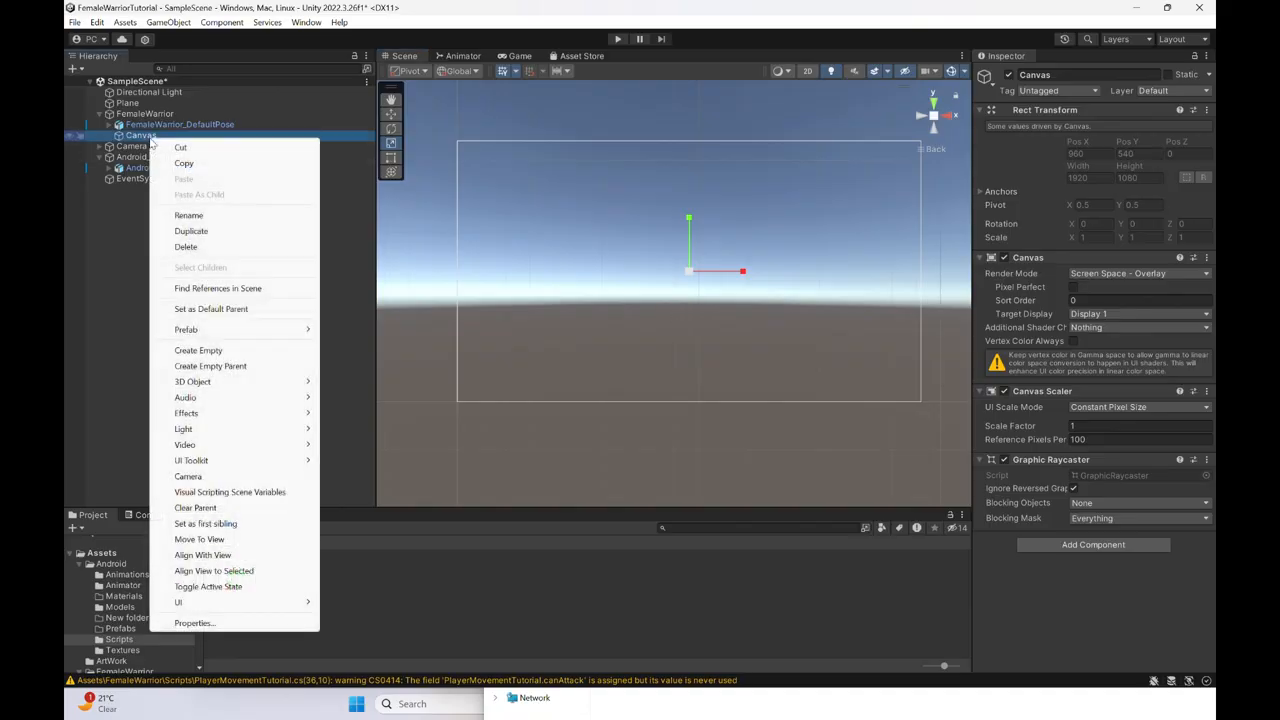
pyautogui.moveTo(232, 603)
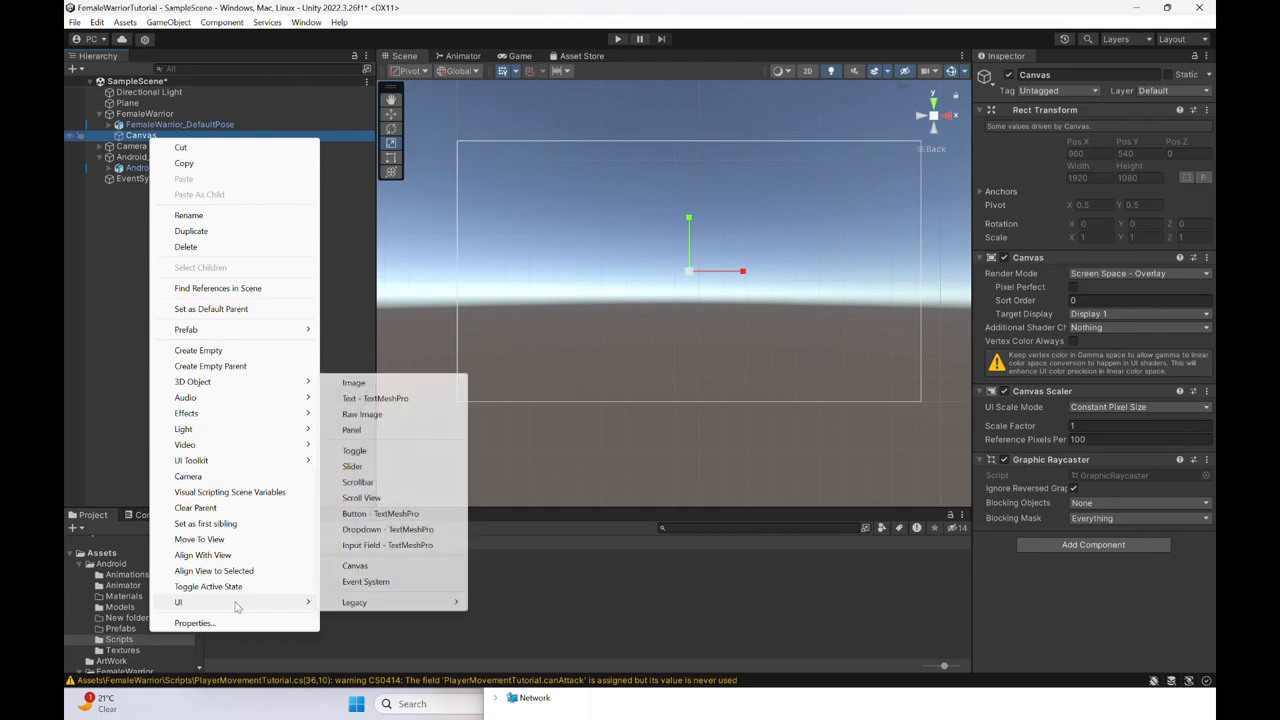
pyautogui.click(375, 384)
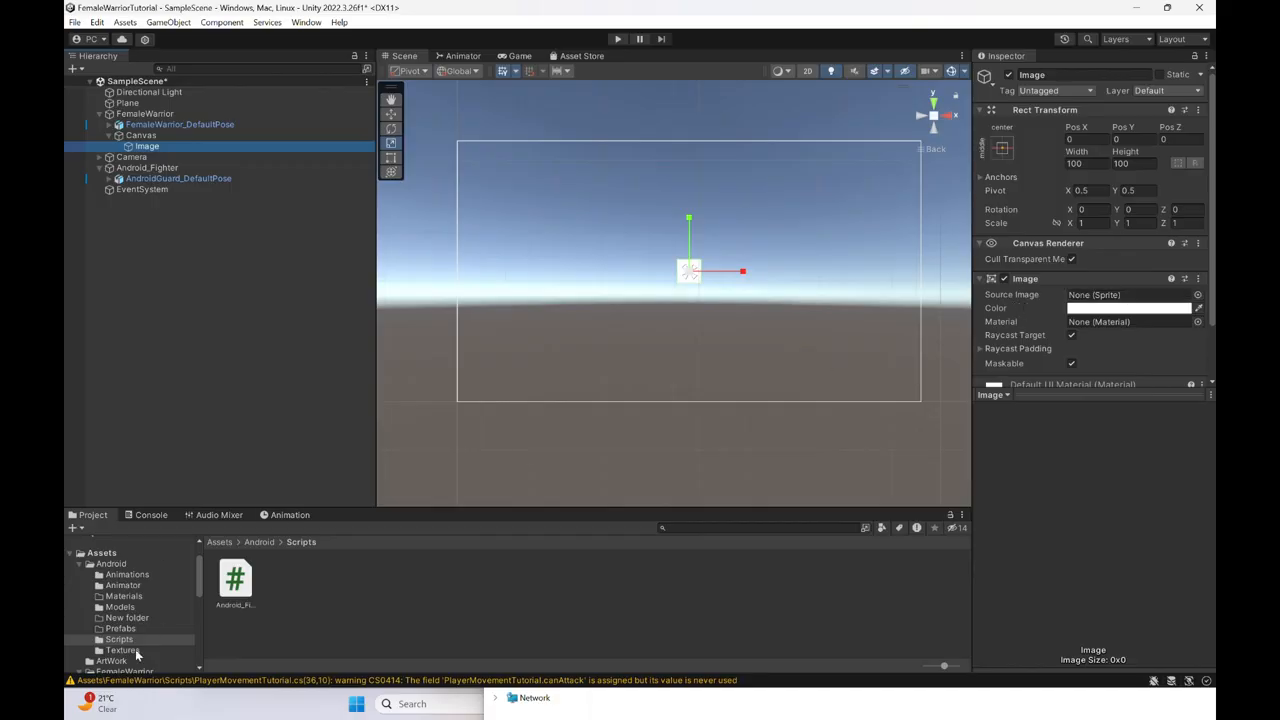
# - Locate and open the ArtWork folder among the project's assets
pyautogui.scroll(-3, 145, 624)
pyautogui.scroll(1, 145, 624)
pyautogui.scroll(-1, 145, 624)
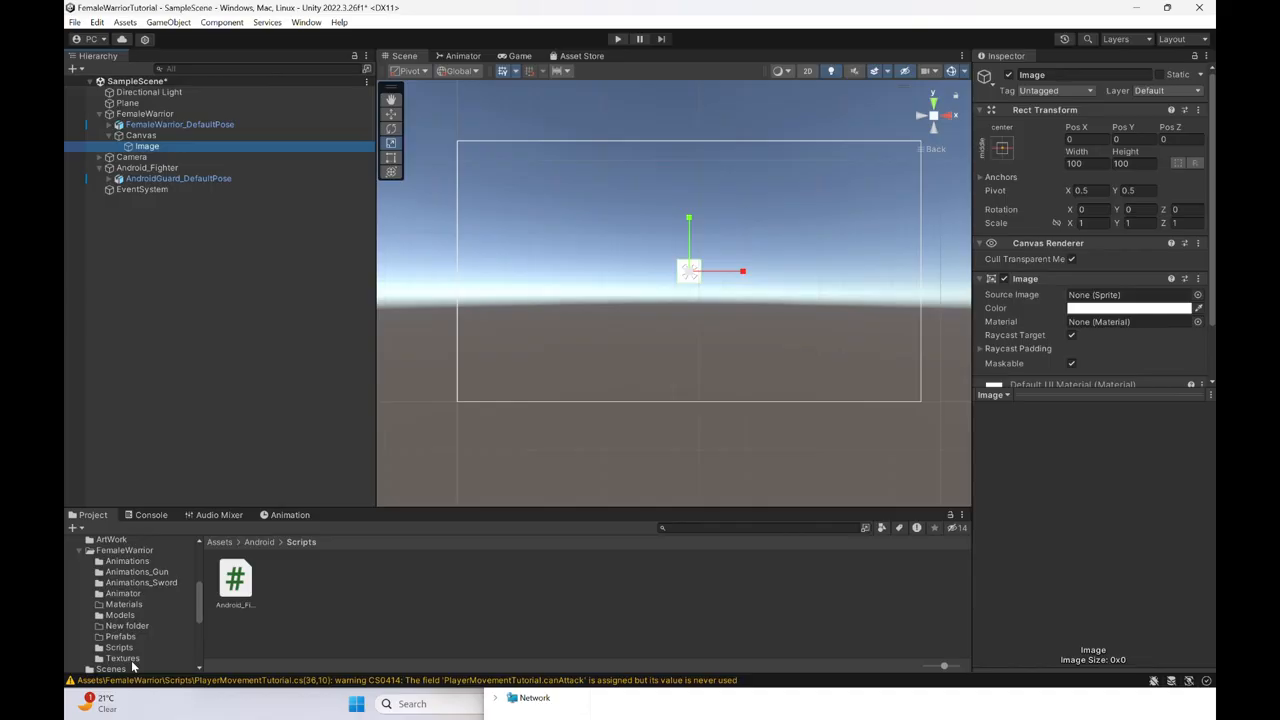
pyautogui.scroll(5, 133, 660)
pyautogui.scroll(-4, 134, 620)
pyautogui.click(108, 621)
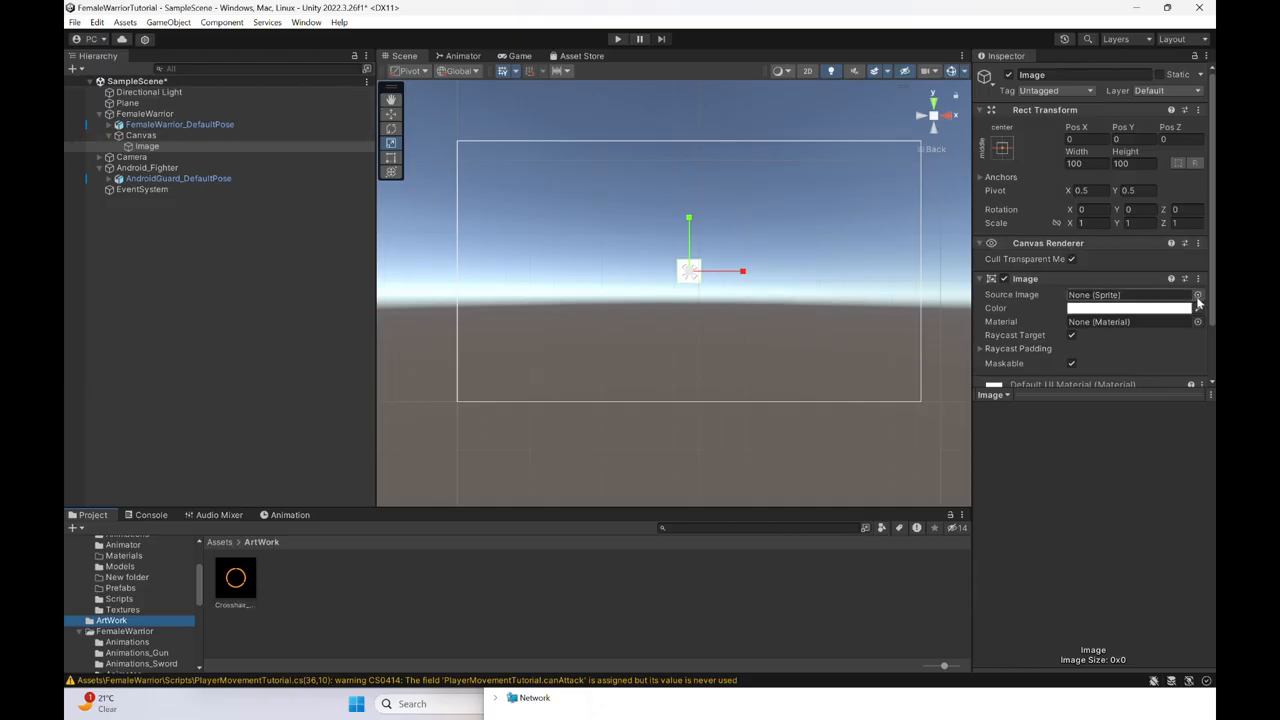
# - Set the Crosshair_Detect1 texture's type to Sprite (2D and UI) and apply the import settings
pyautogui.click(237, 606)
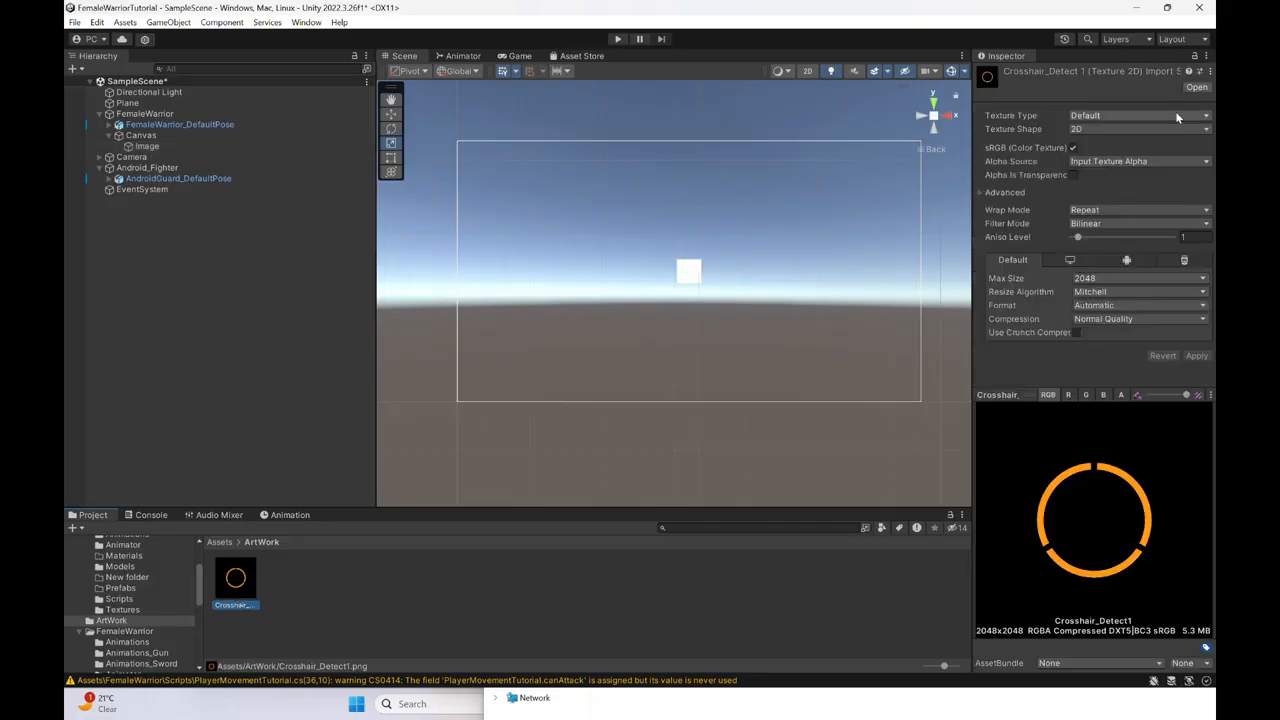
pyautogui.click(1173, 115)
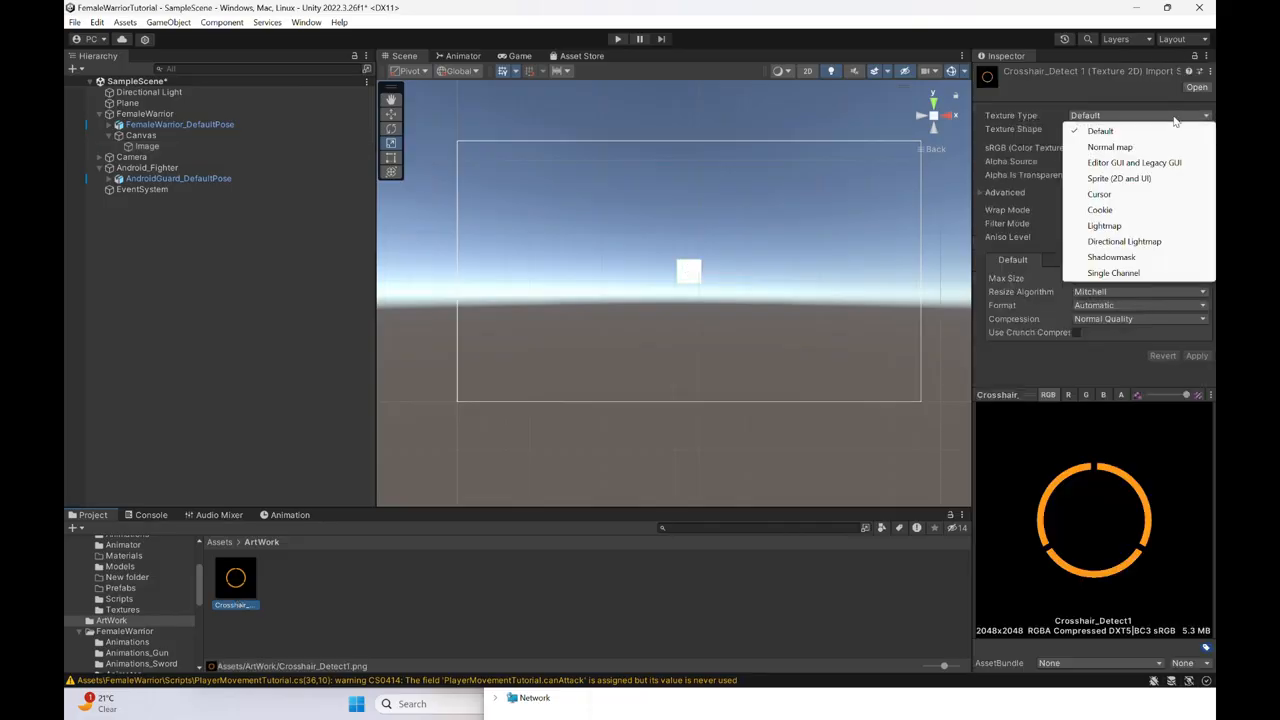
pyautogui.click(1156, 103)
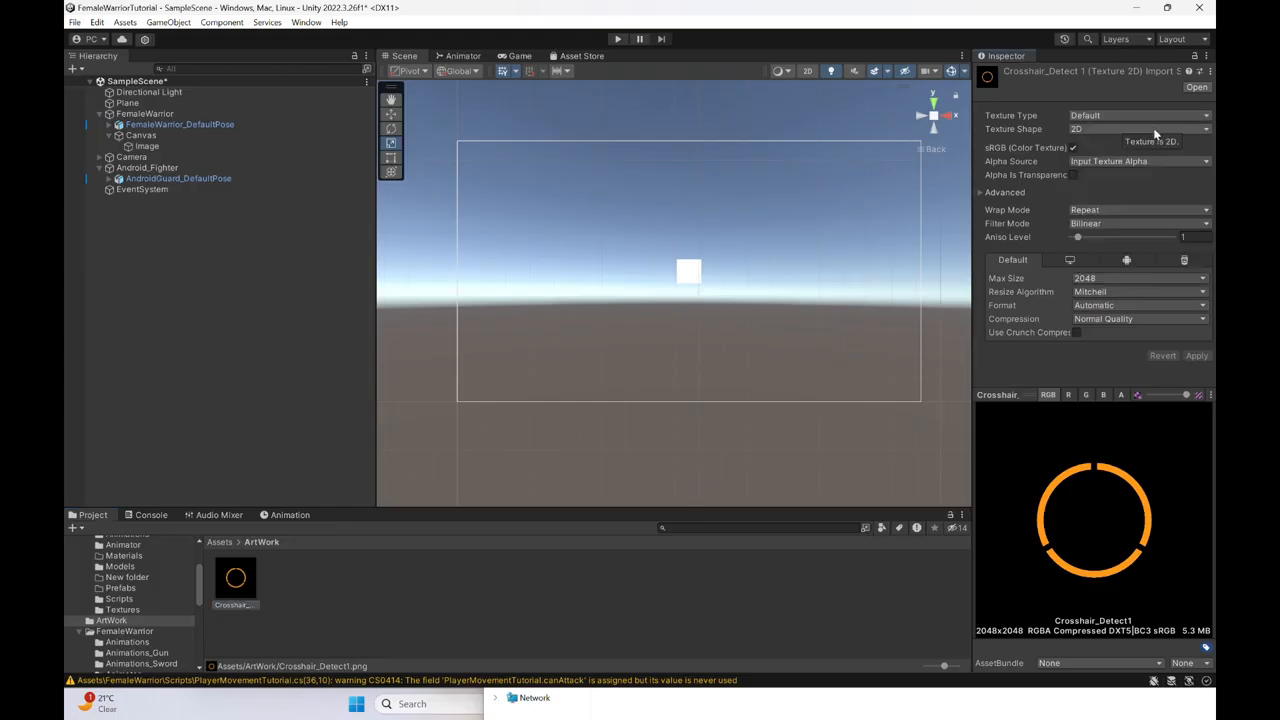
pyautogui.click(1157, 118)
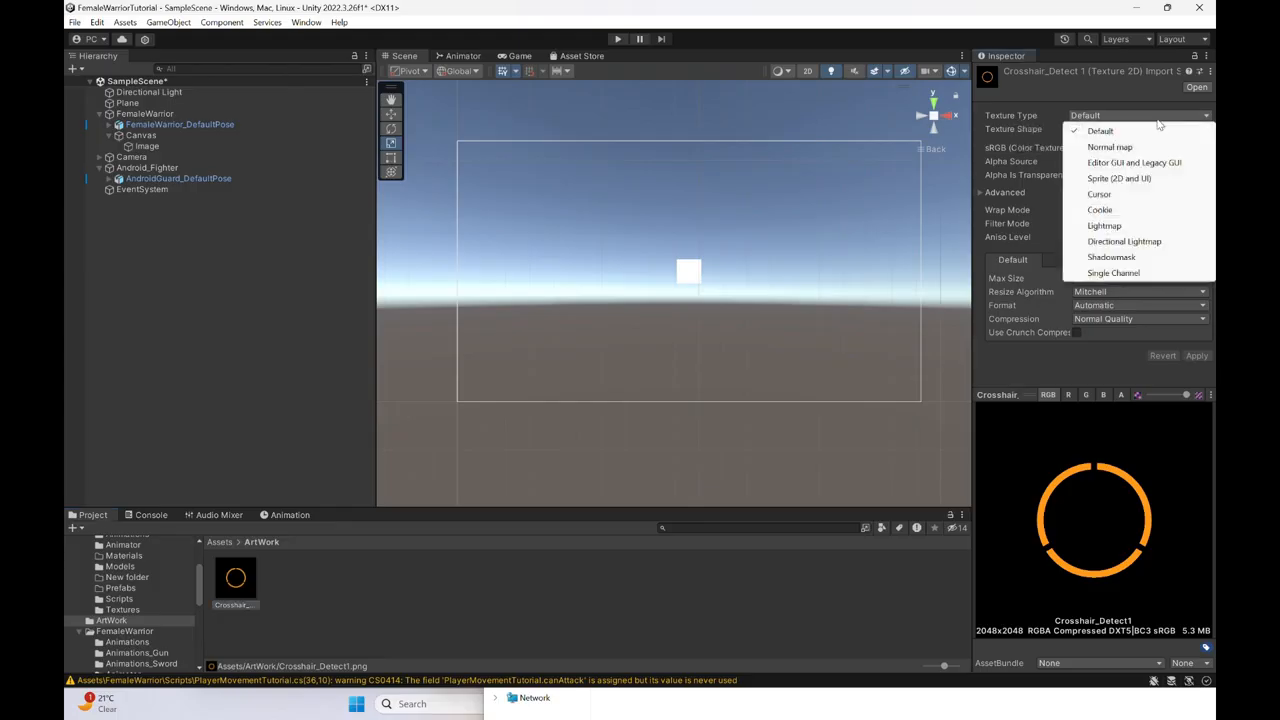
pyautogui.click(1132, 178)
pyautogui.scroll(-1, 1130, 278)
pyautogui.click(1187, 374)
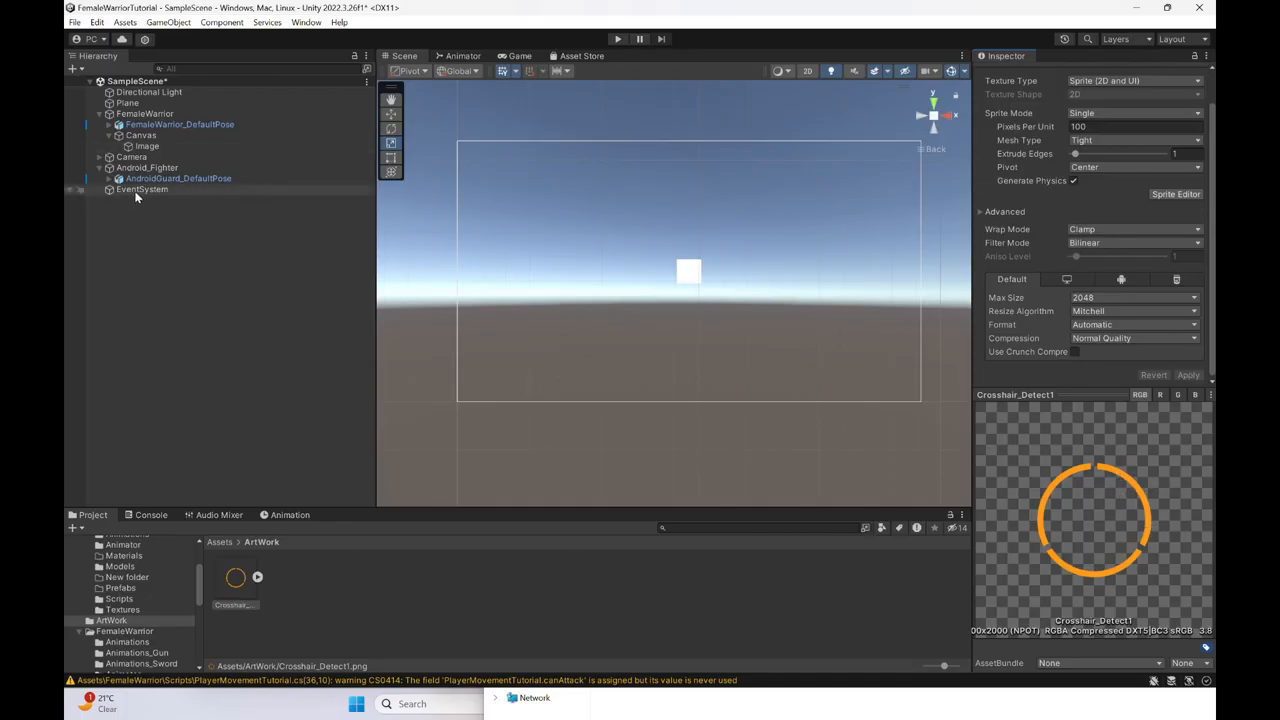
# - Assign the Crosshair_Detect1 sprite as the source image of the Image under the FemaleWarrior Canvas
pyautogui.click(100, 157)
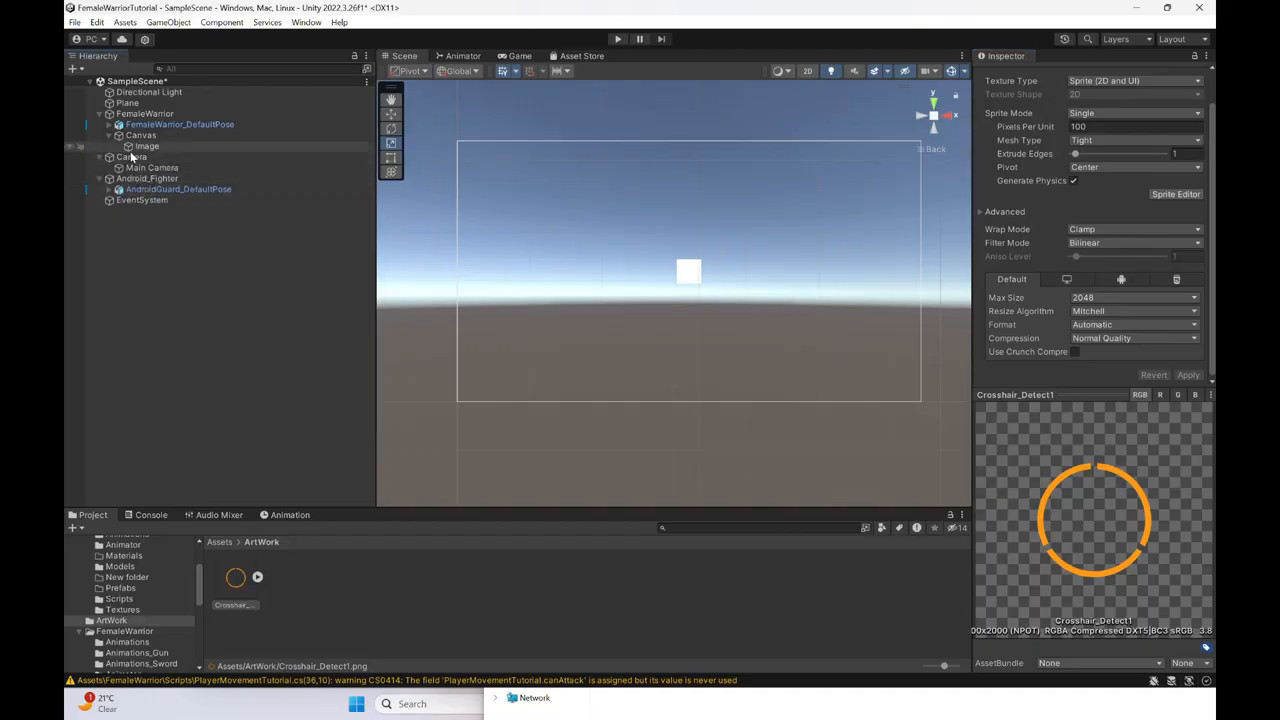
pyautogui.click(100, 157)
pyautogui.click(141, 147)
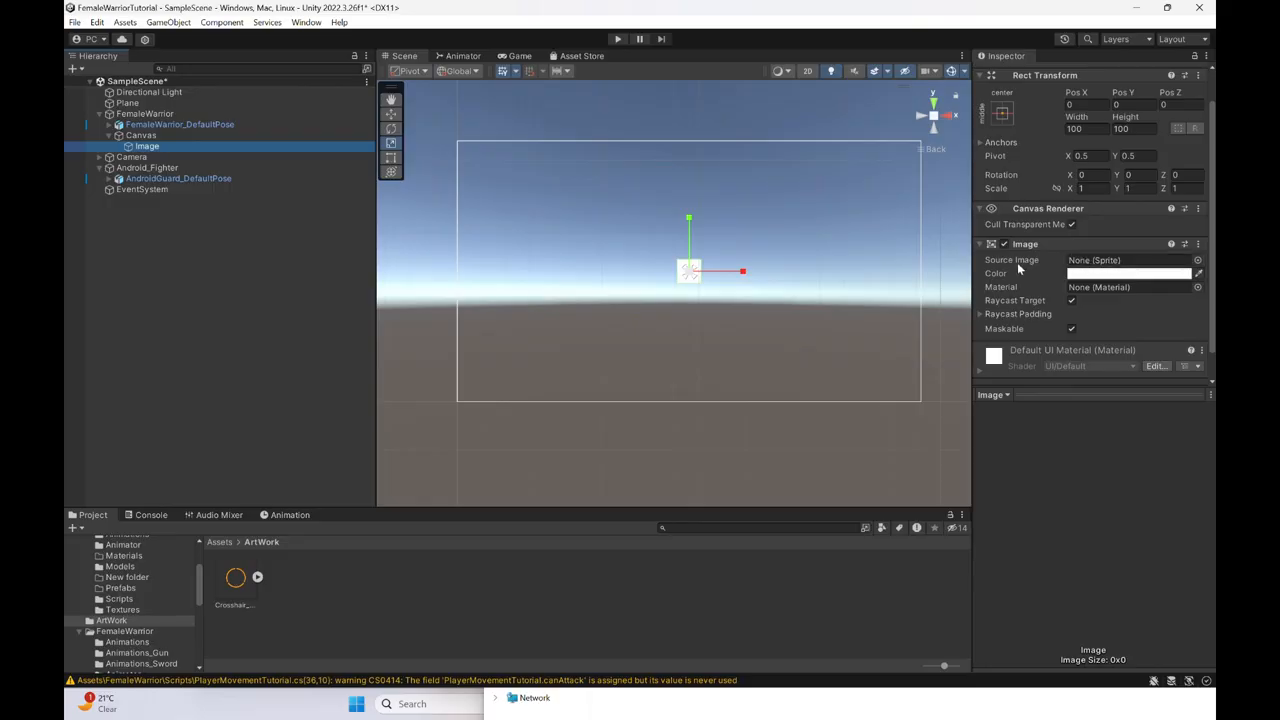
pyautogui.click(1198, 262)
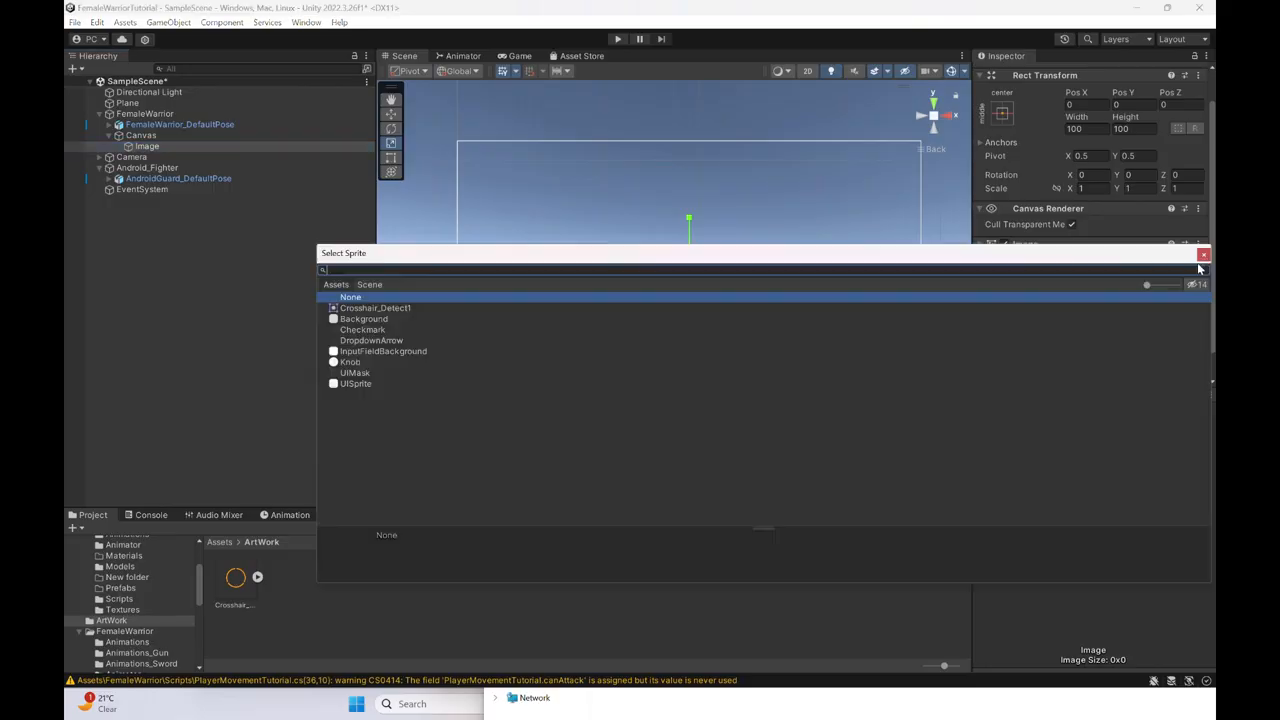
pyautogui.doubleClick(470, 308)
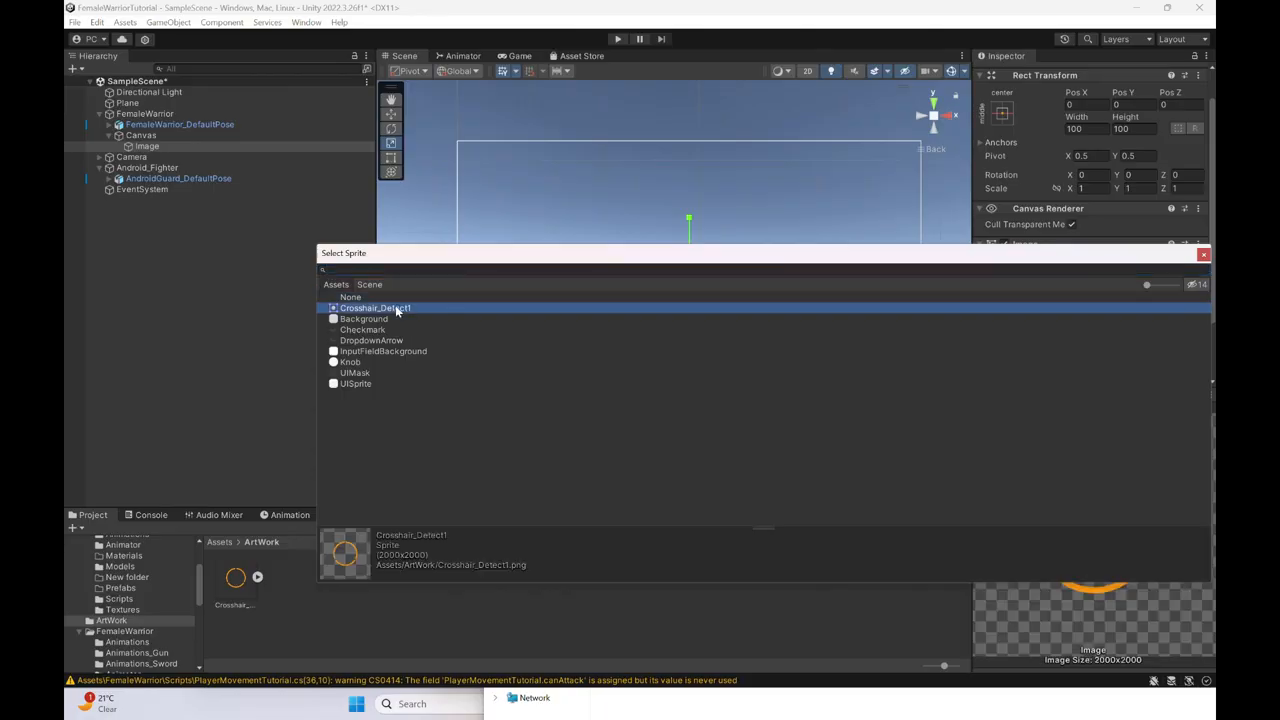
# - Set the crosshair Image's scale to 0.5 on X, Y and Z
pyautogui.scroll(3, 726, 298)
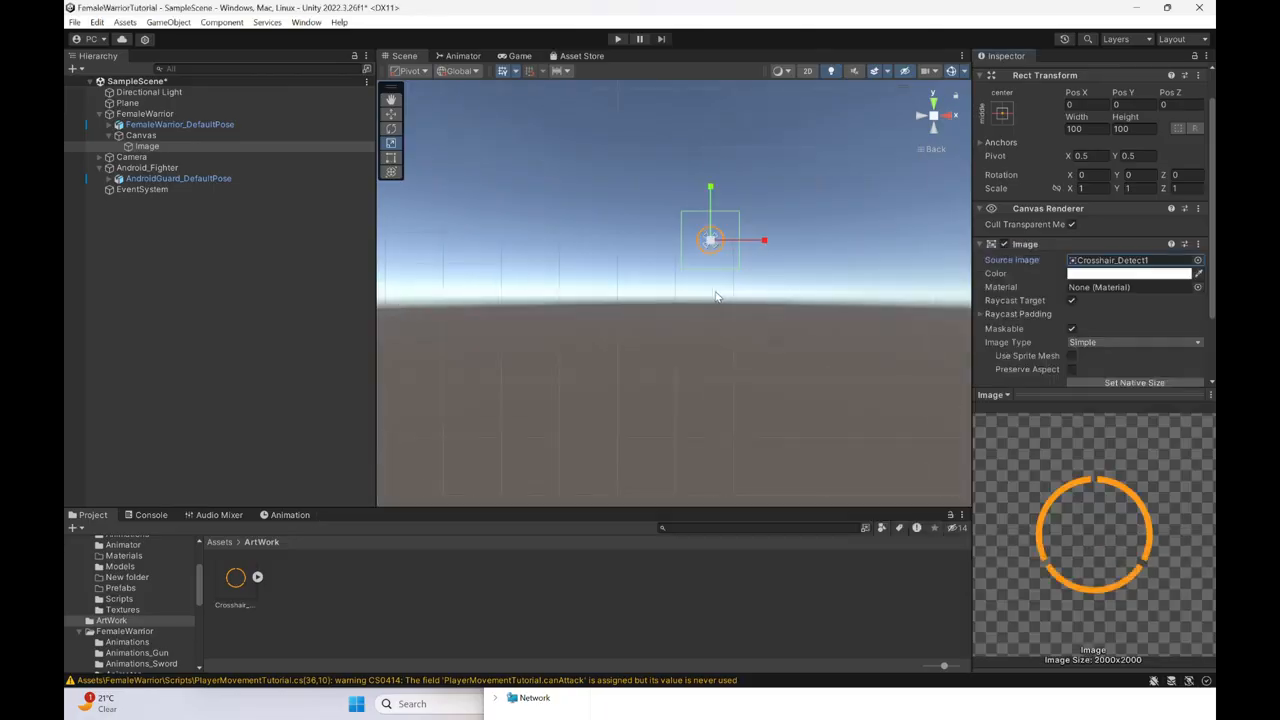
pyautogui.click(1086, 189)
pyautogui.moveTo(1086, 189); pyautogui.dragTo(1063, 190)
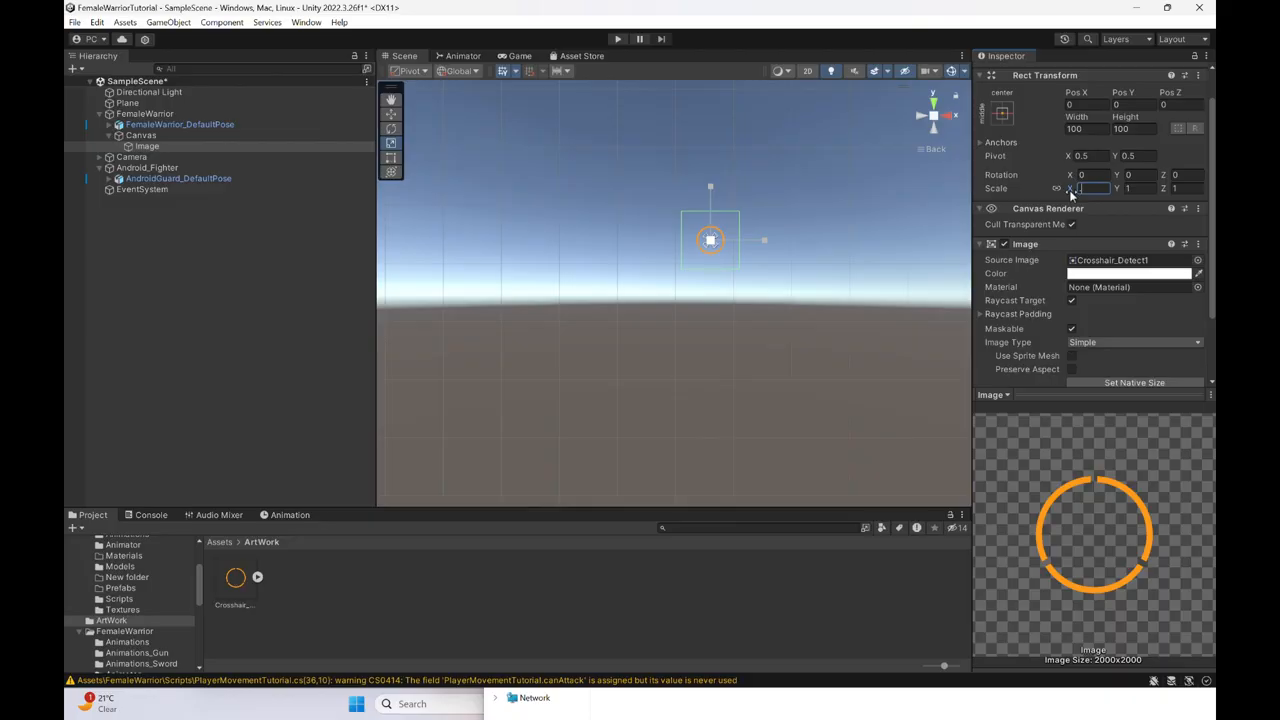
pyautogui.write('0.3')
pyautogui.scroll(1, 700, 218)
pyautogui.press('BackSpace')
pyautogui.write('5')
pyautogui.scroll(-3, 750, 255)
pyautogui.scroll(-2, 781, 294)
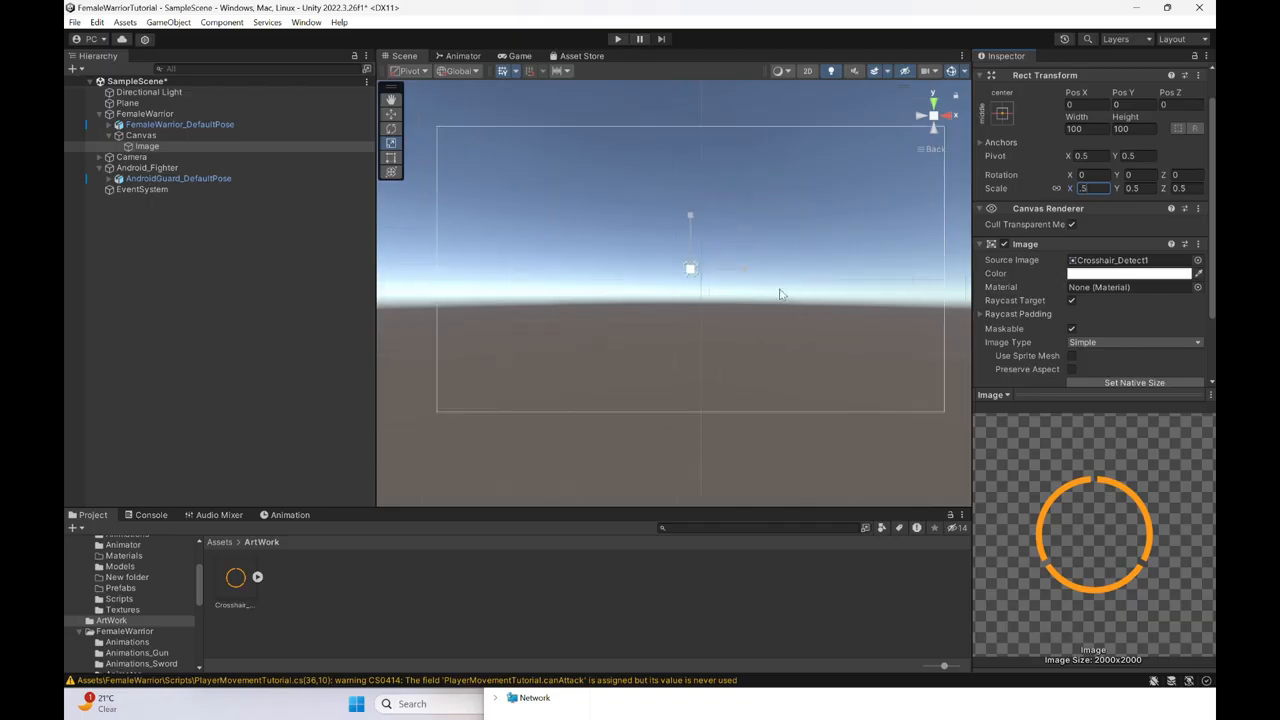
# - Shrink the editor window and play-test the scene, switching the character to the sword and the gun before stopping
pyautogui.click(1167, 8)
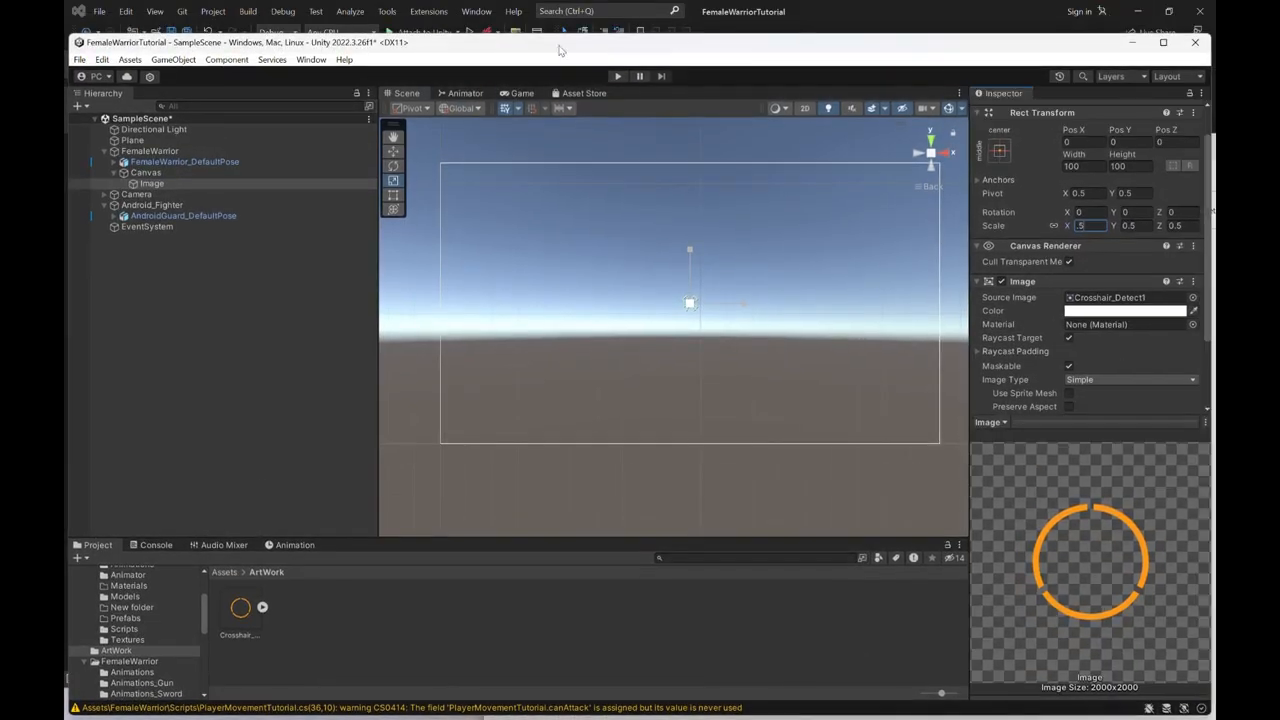
pyautogui.click(616, 77)
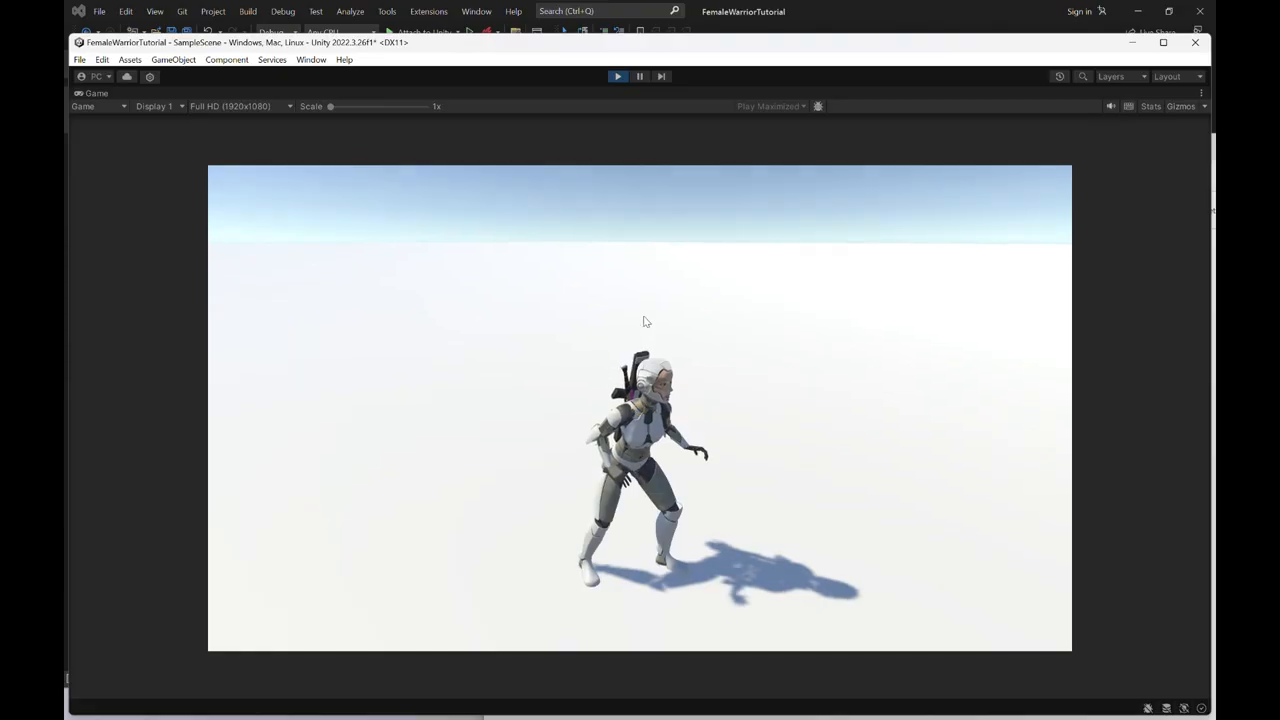
pyautogui.press('1')
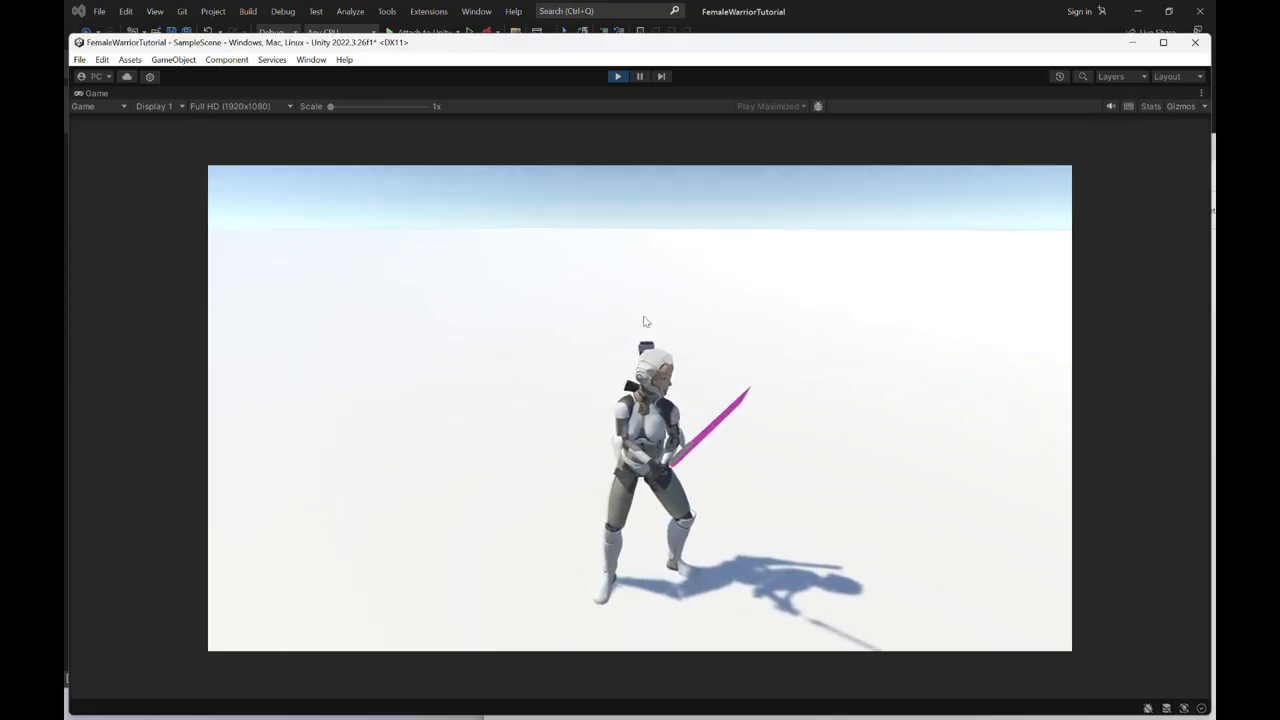
pyautogui.press('2')
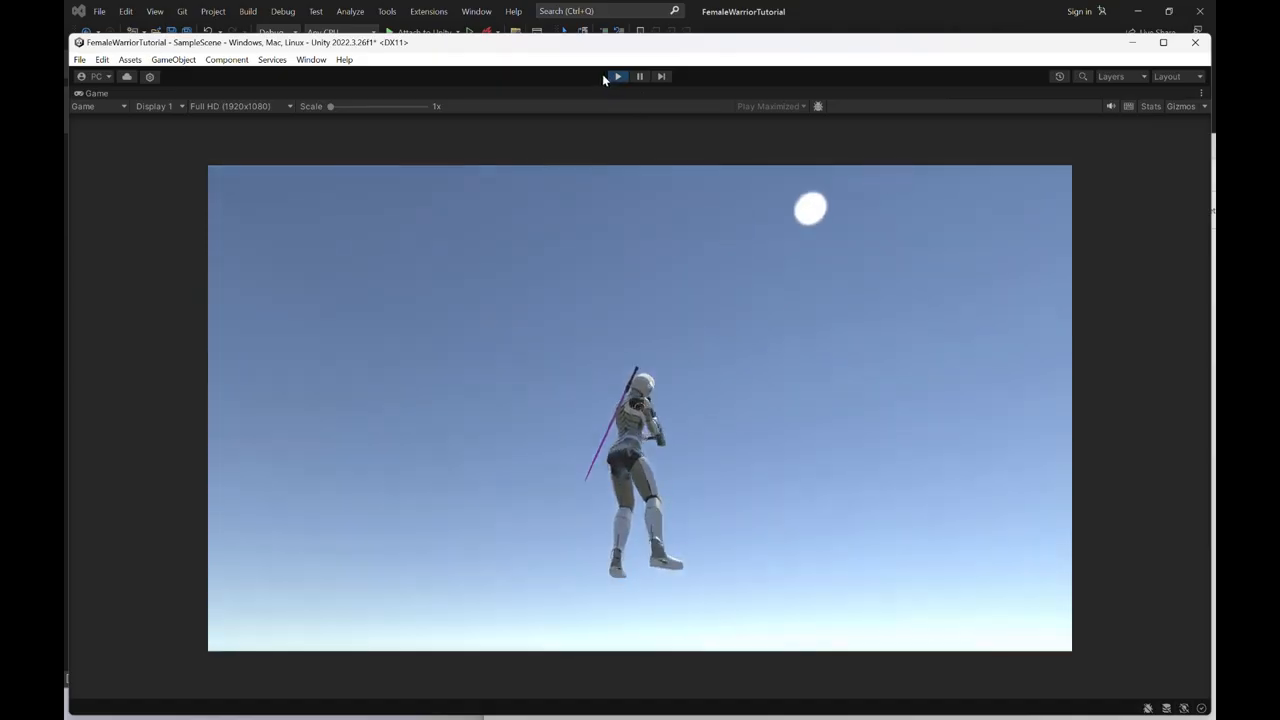
pyautogui.click(616, 77)
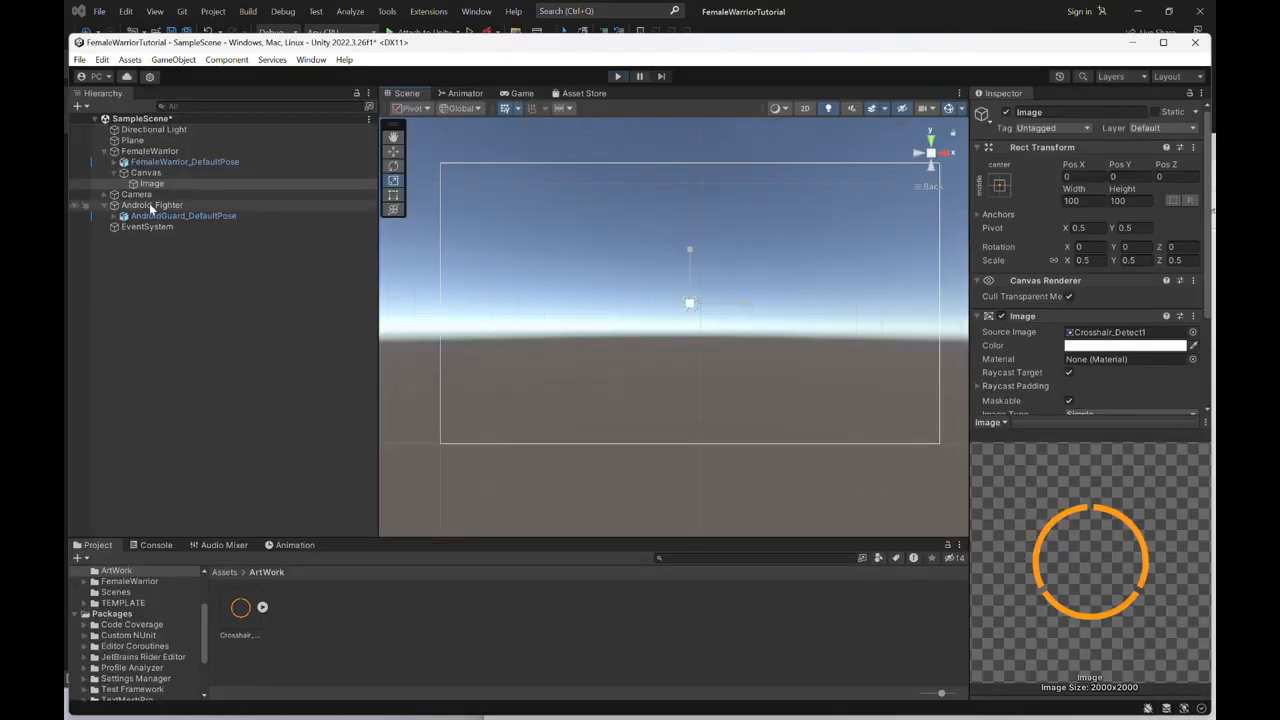
# - Frame the FemaleWarrior_DefaultPose model in the Scene view and create an empty object named CamLocations at the scene root
pyautogui.click(149, 151)
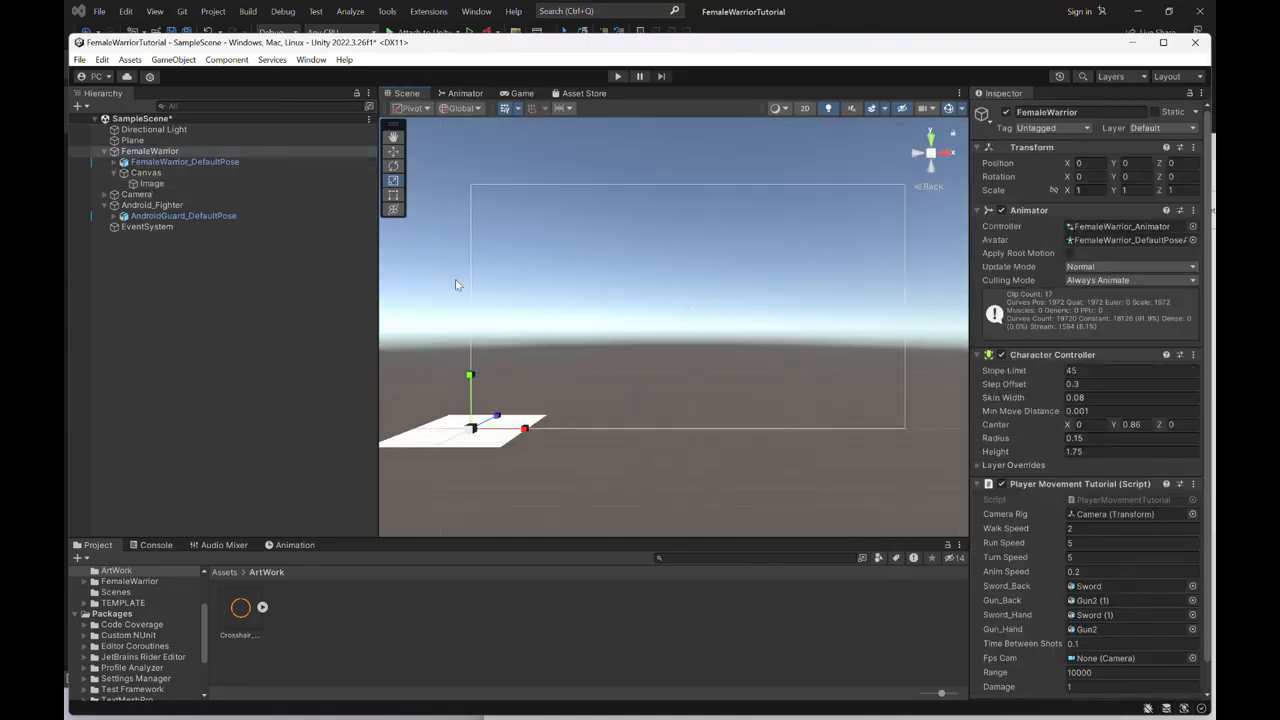
pyautogui.click(203, 161)
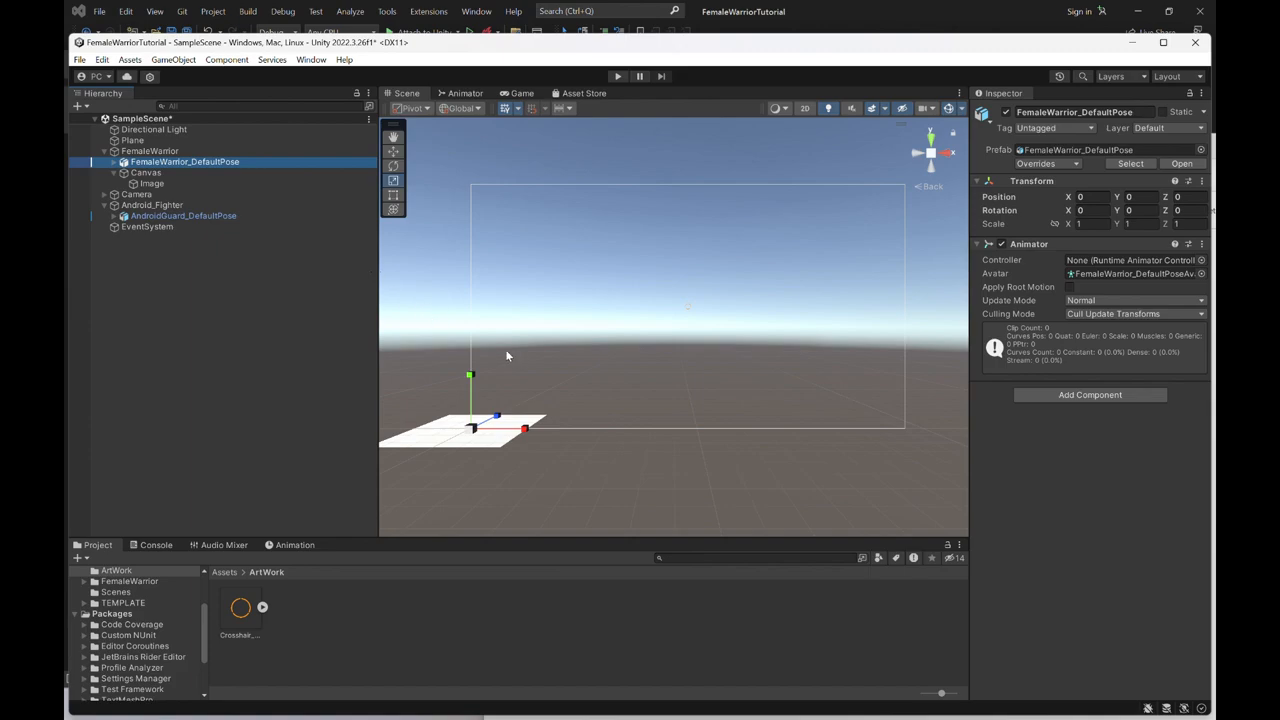
pyautogui.press('f')
pyautogui.keyDown('alt'); pyautogui.moveTo(558, 381); pyautogui.dragTo(1146, 431); pyautogui.keyUp('alt')
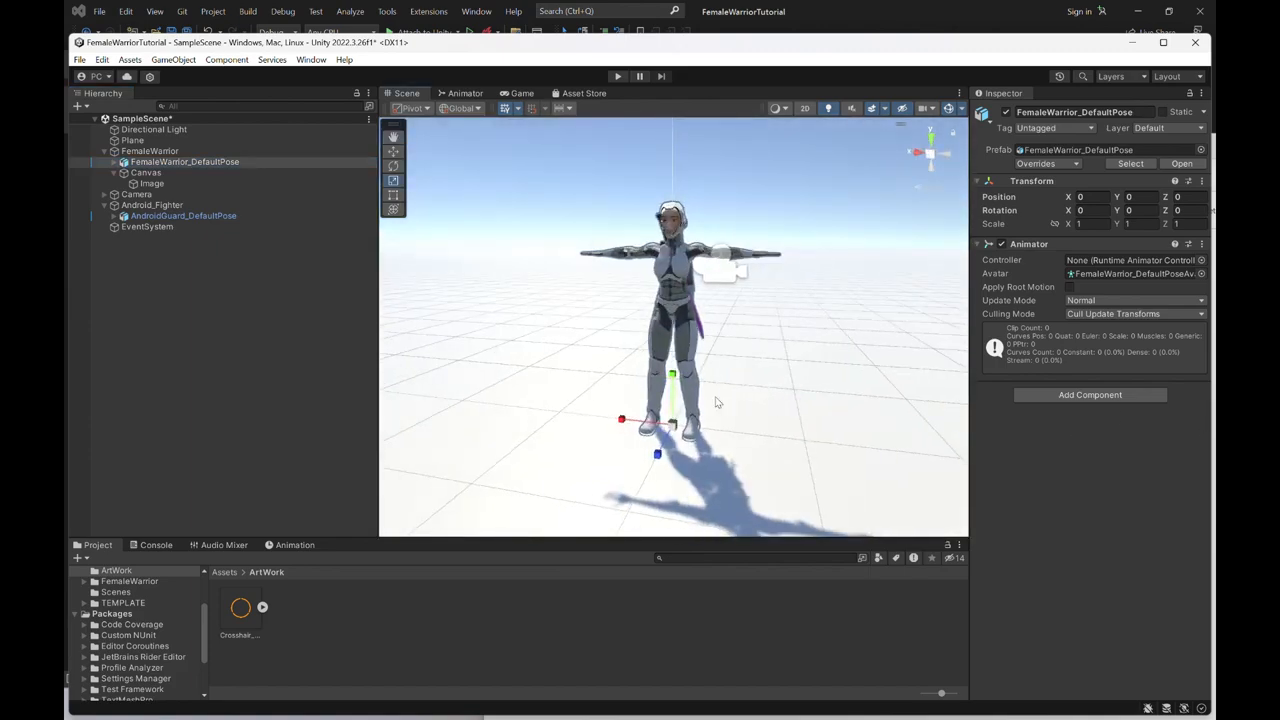
pyautogui.keyDown('alt'); pyautogui.moveTo(563, 413); pyautogui.dragTo(792, 408); pyautogui.keyUp('alt')
pyautogui.click(197, 279)
pyautogui.rightClick(197, 280)
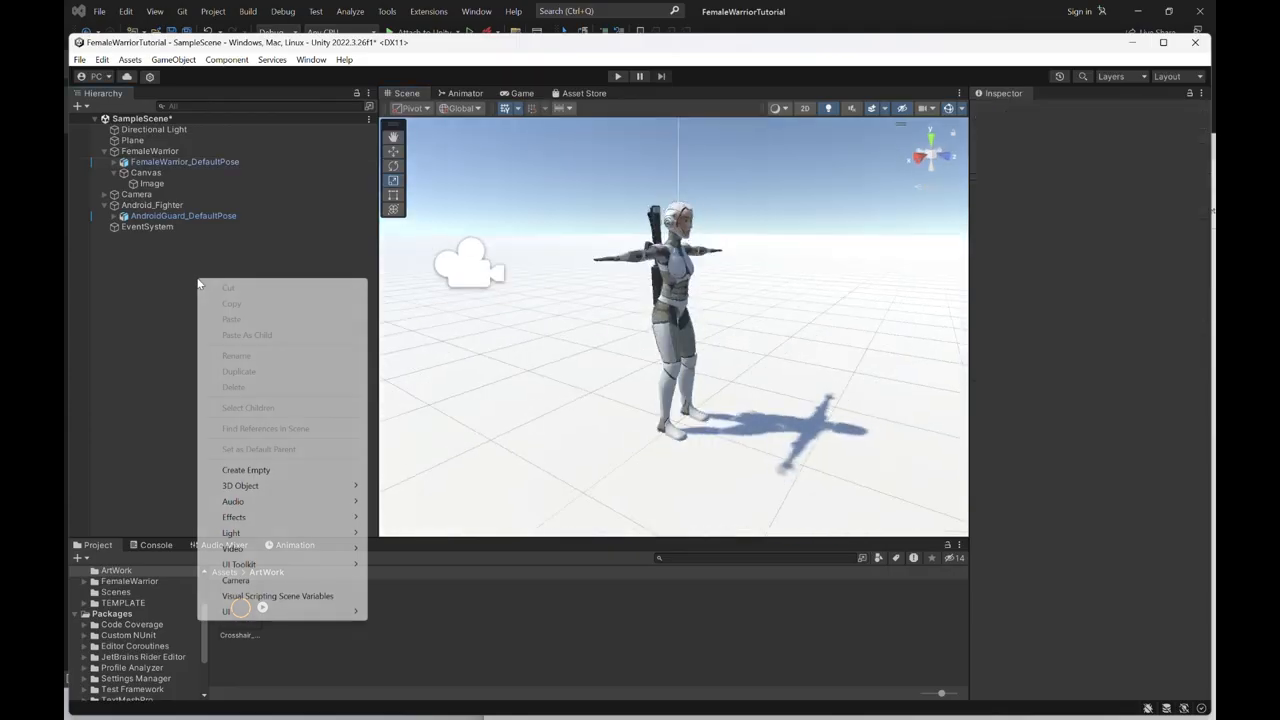
pyautogui.click(257, 477)
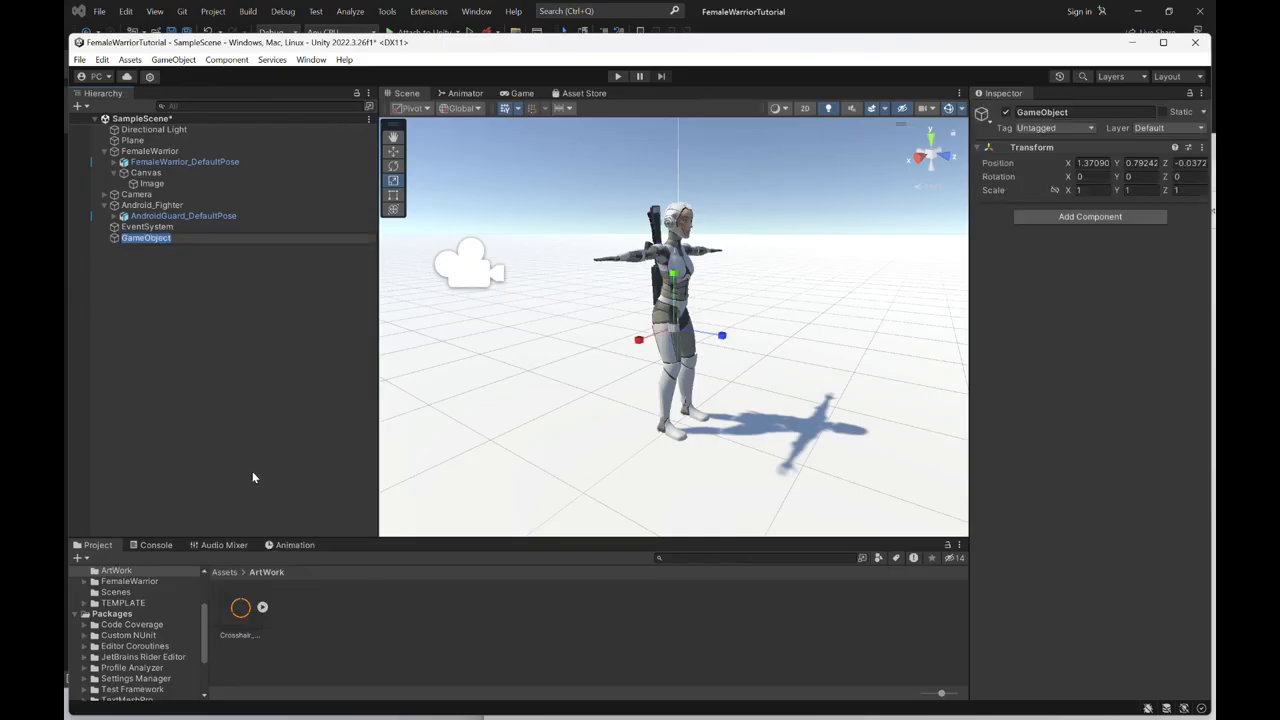
pyautogui.write('CamLocations')
pyautogui.press('Return')
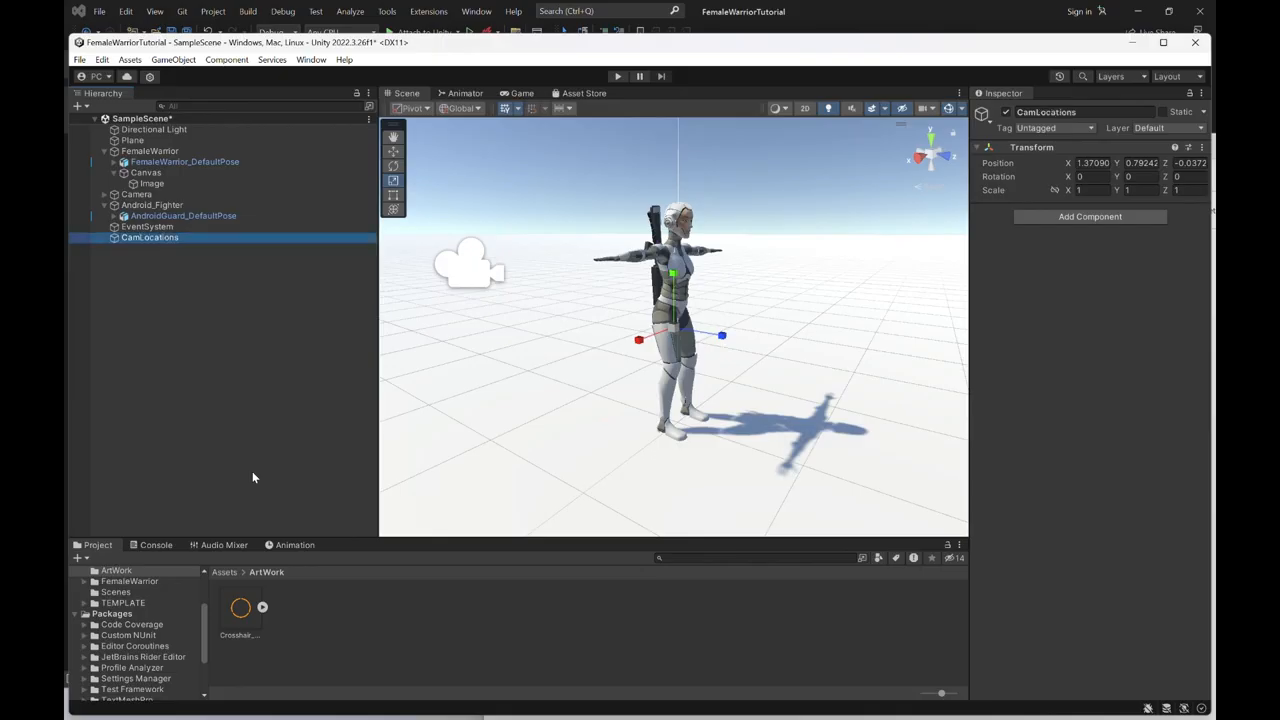
# - Rename the CamLocations object to CamLocation and reset its Transform
pyautogui.rightClick(160, 241)
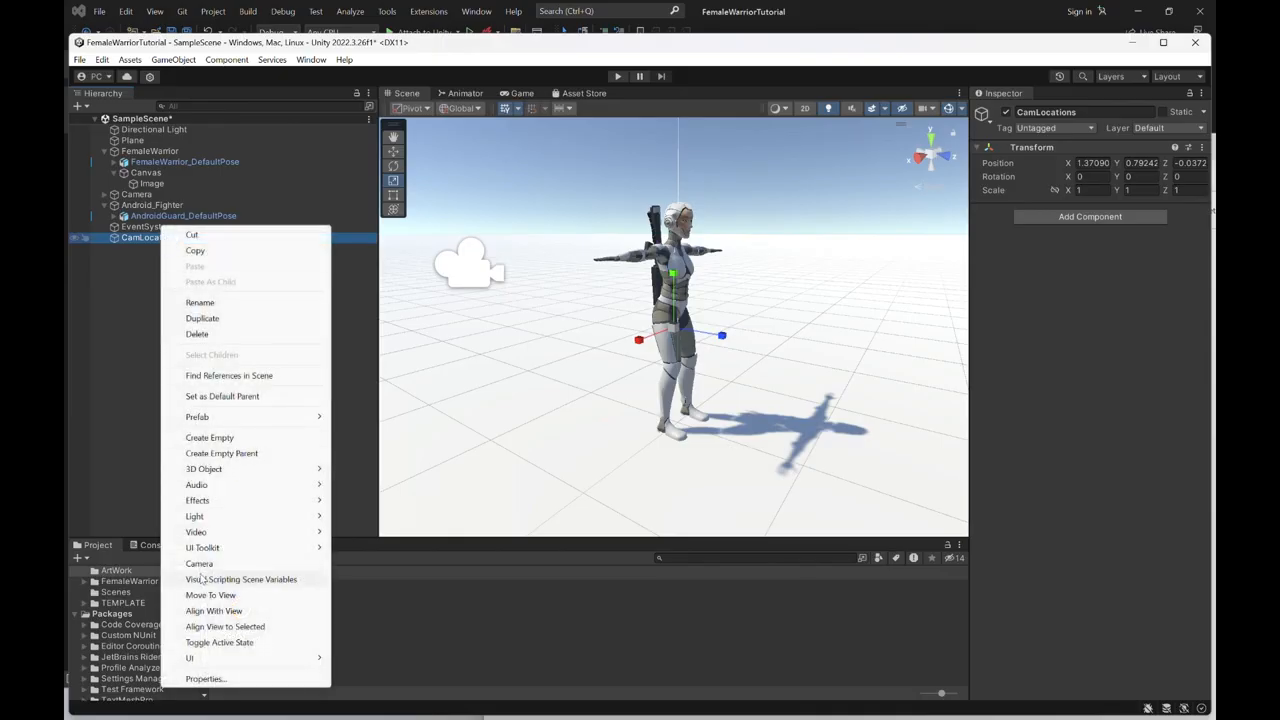
pyautogui.click(230, 302)
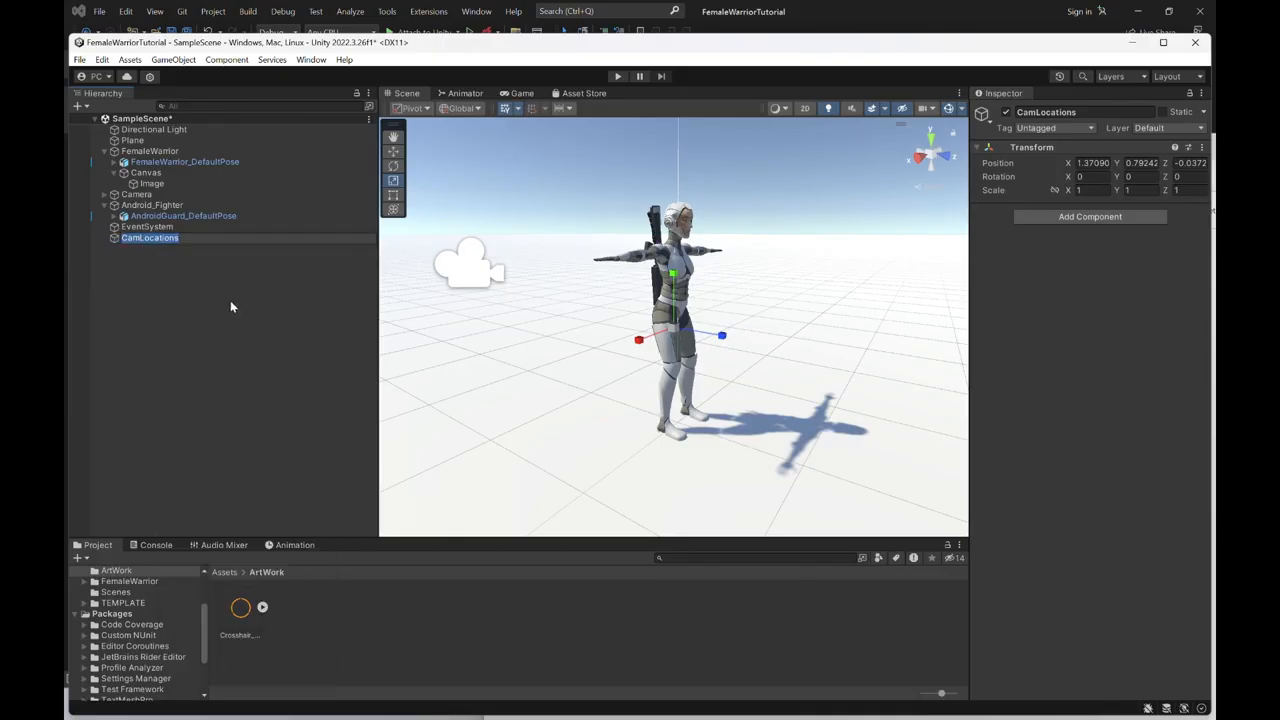
pyautogui.press('End')
pyautogui.press('BackSpace')
pyautogui.press('Return')
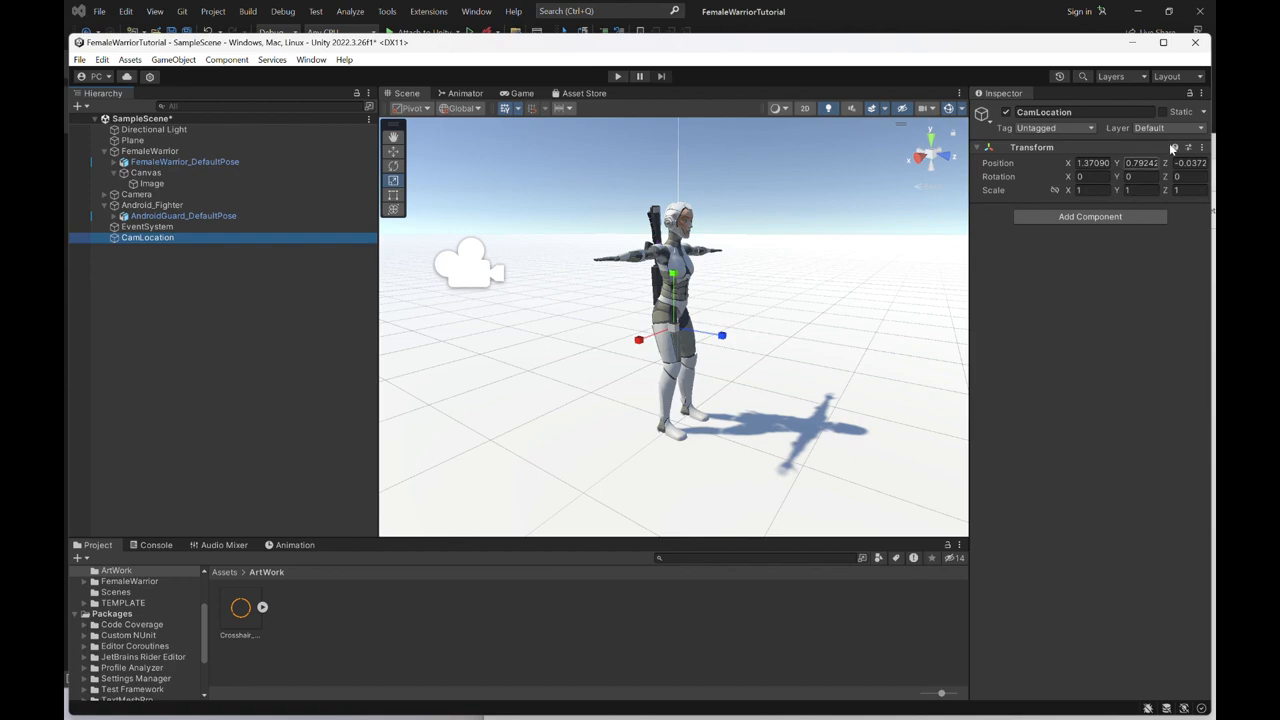
pyautogui.rightClick(1100, 150)
pyautogui.click(1110, 155)
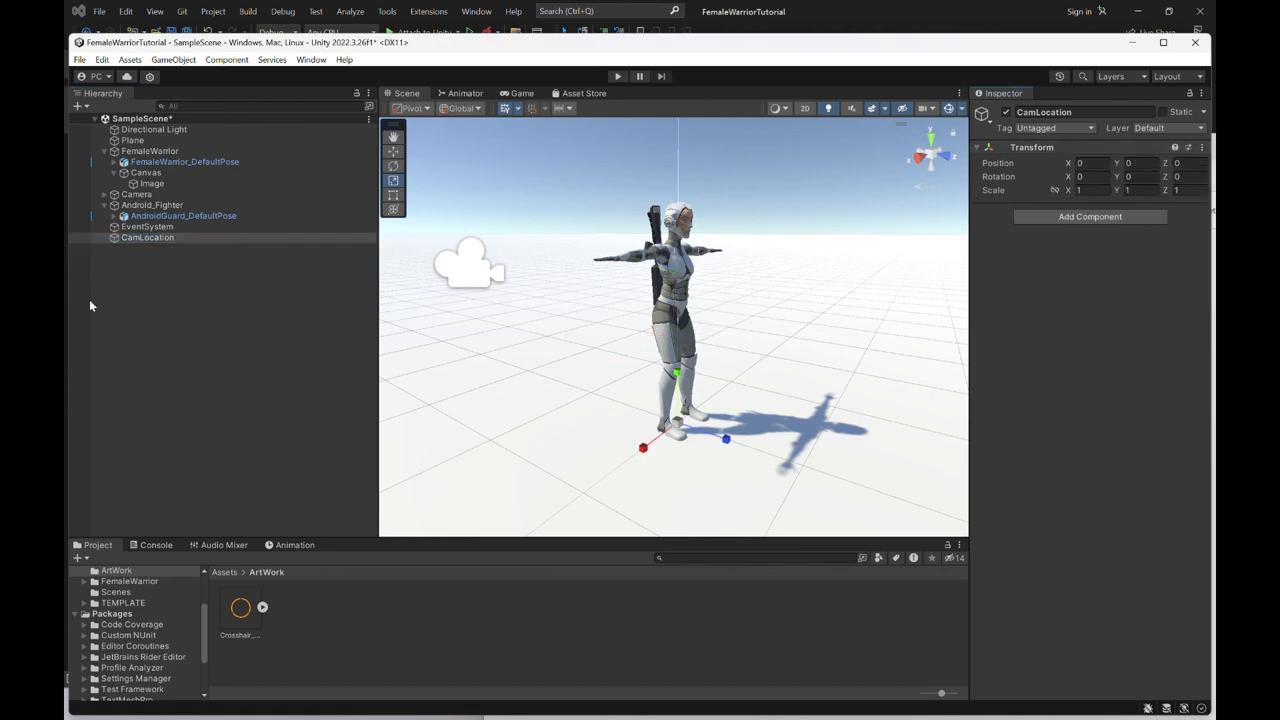
# - Create a second empty object at the scene root named CamAimLocation and reset its Transform
pyautogui.rightClick(172, 304)
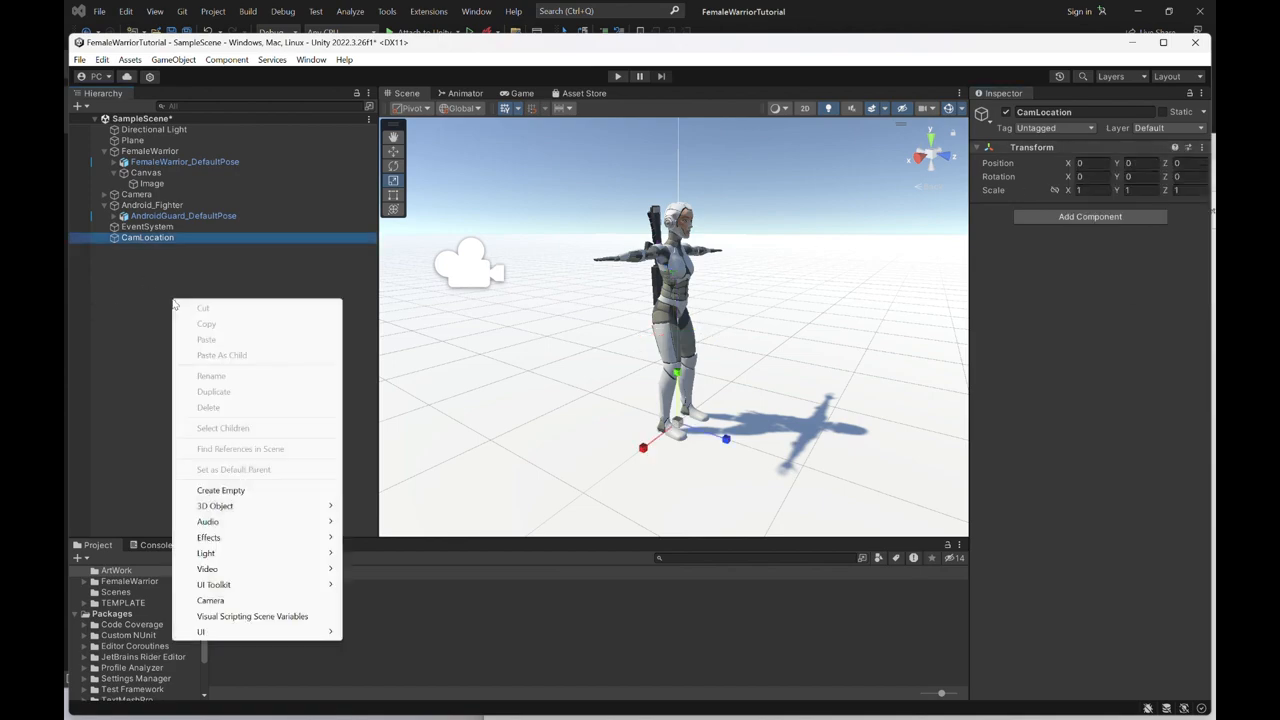
pyautogui.click(254, 491)
pyautogui.write('CamAimLocation')
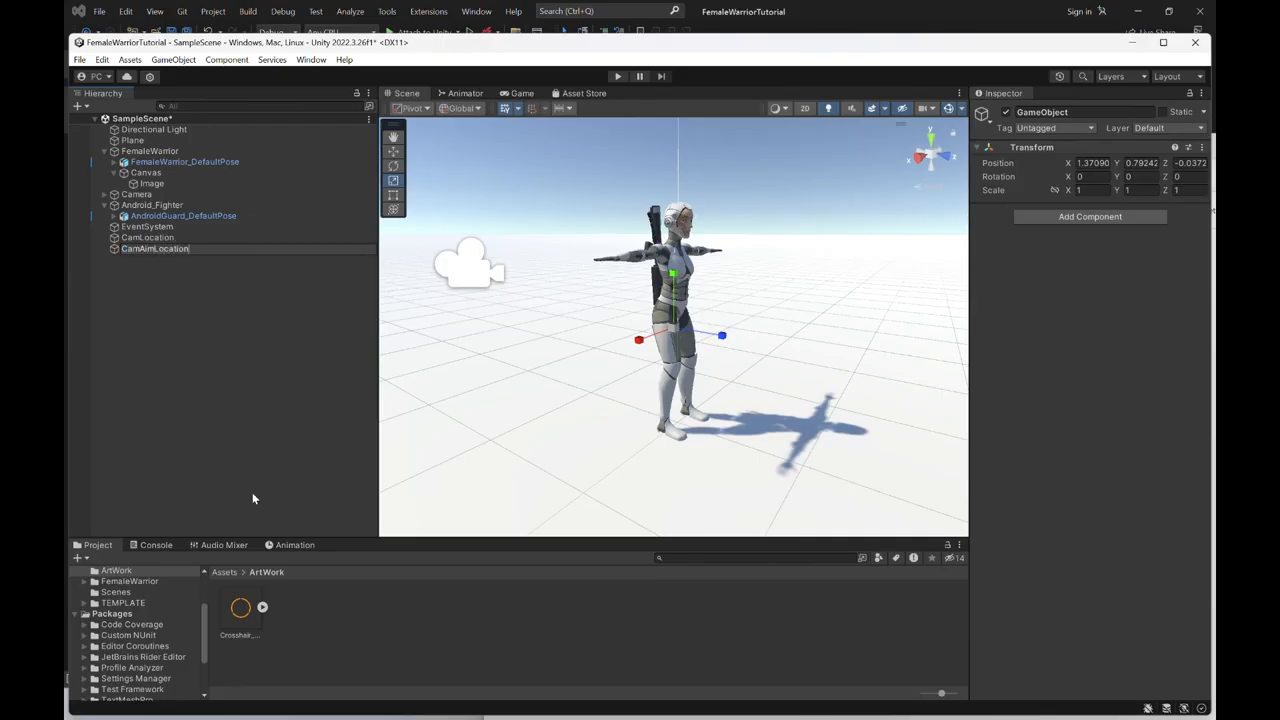
pyautogui.press('Return')
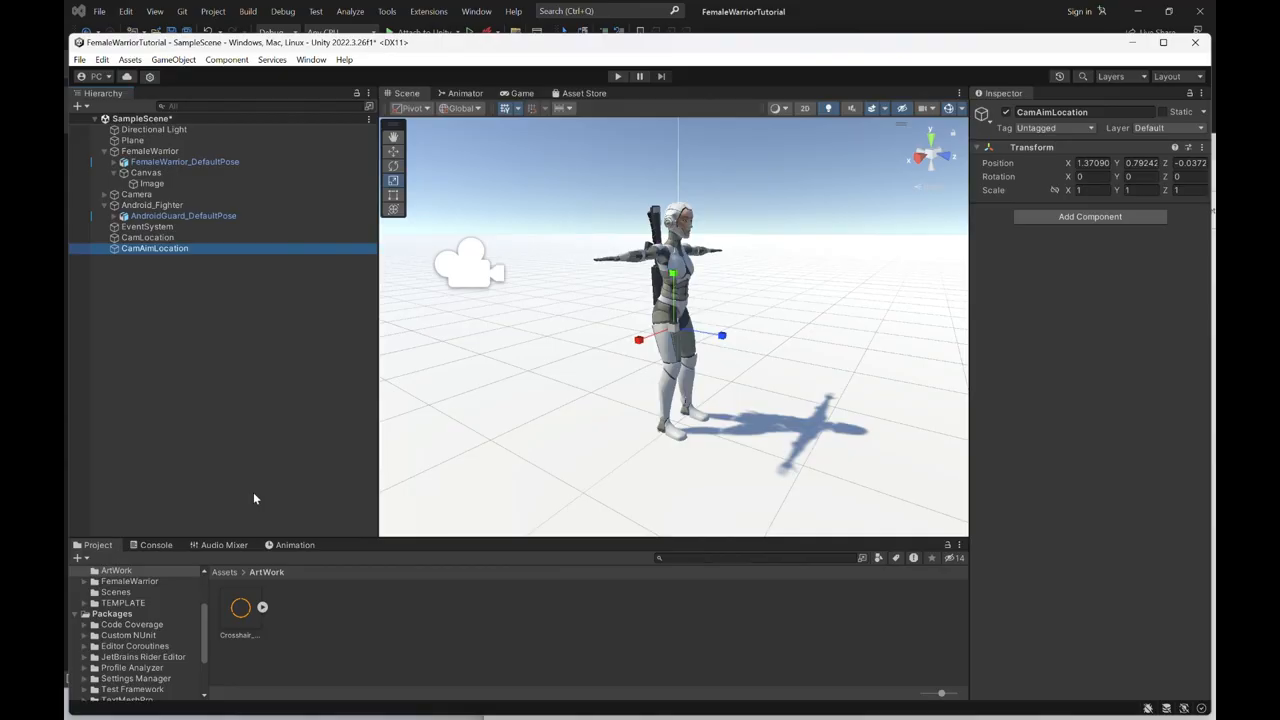
pyautogui.rightClick(1036, 149)
pyautogui.click(1062, 163)
# - Copy the Main Camera's position and paste it onto the CamLocation object's Transform
pyautogui.scroll(-1, 550, 382)
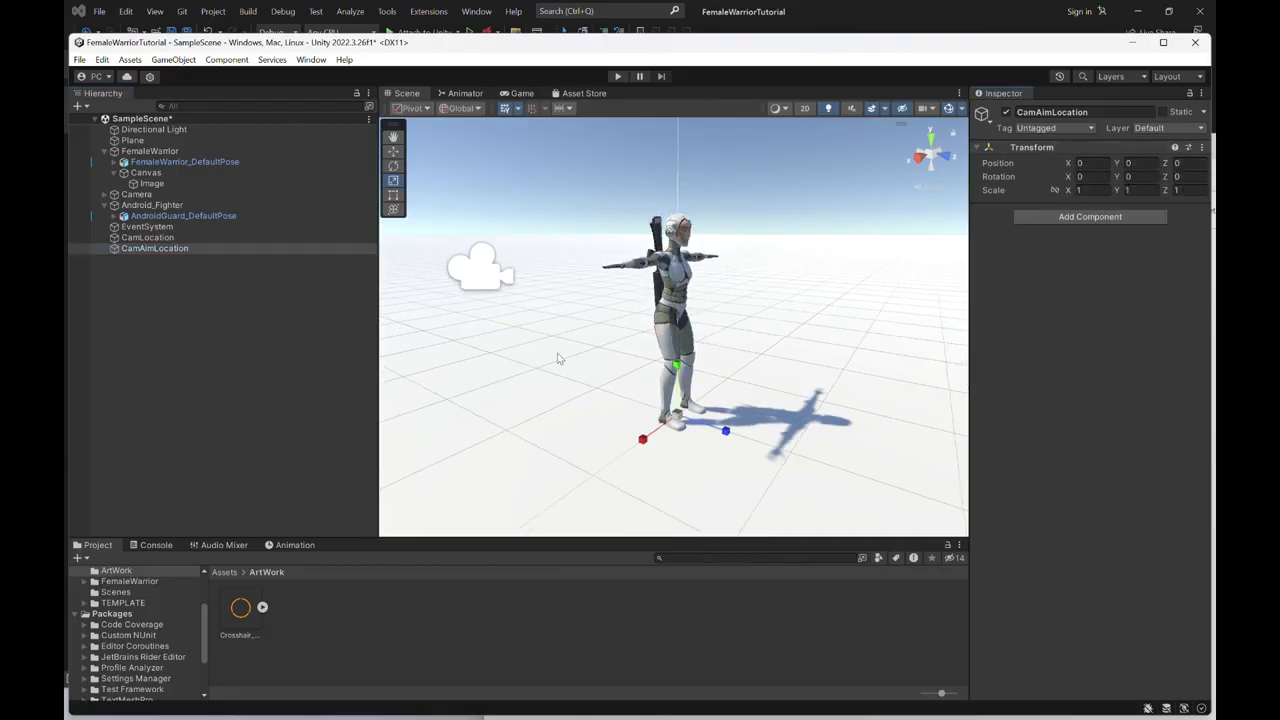
pyautogui.click(103, 195)
pyautogui.click(140, 205)
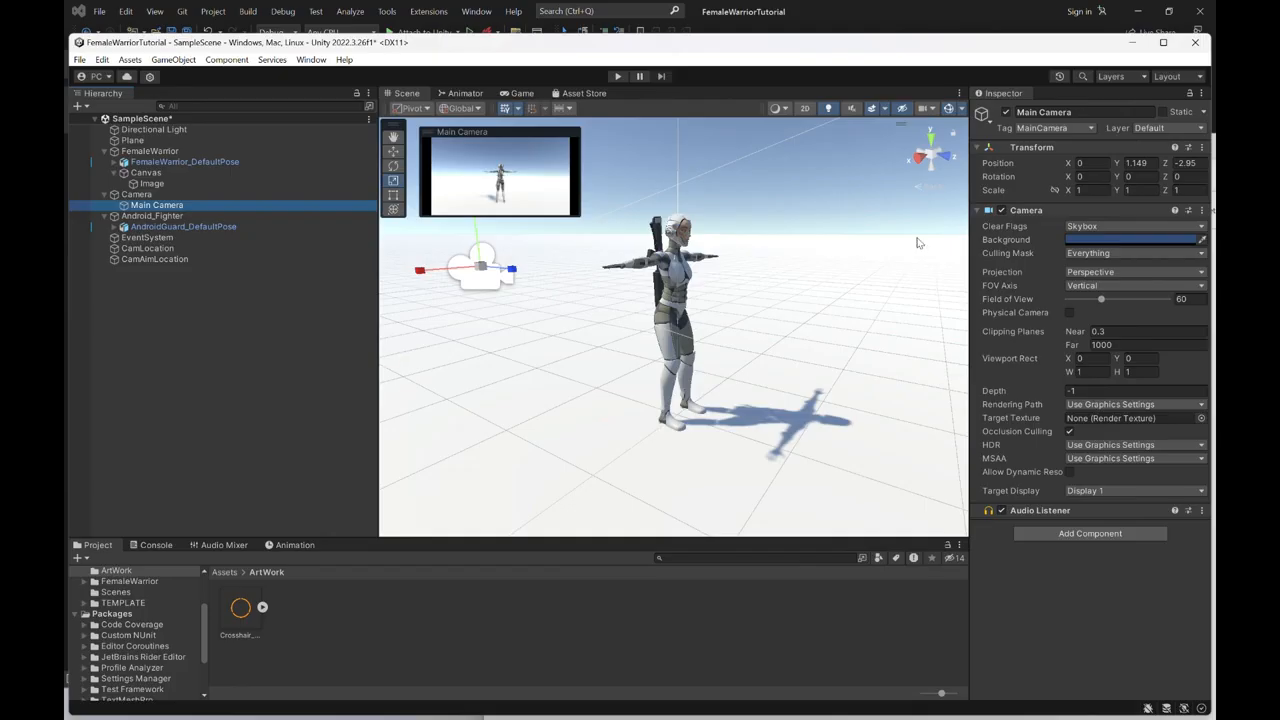
pyautogui.rightClick(1136, 152)
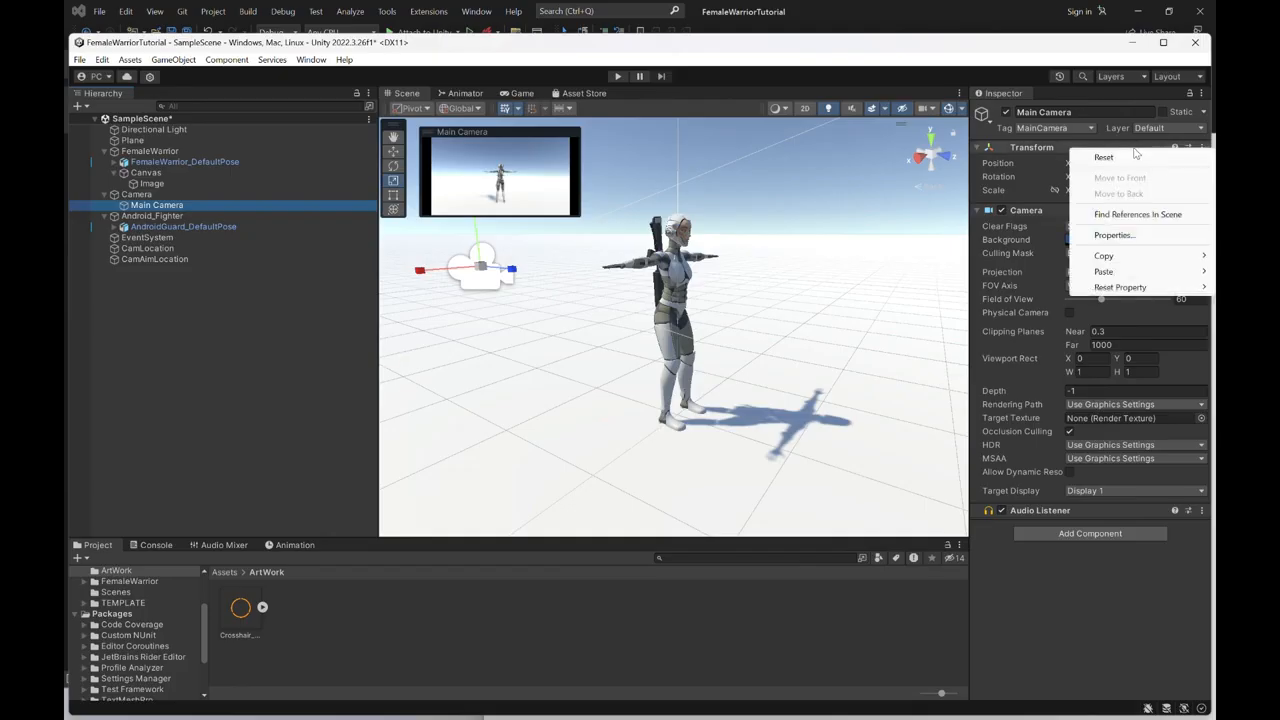
pyautogui.moveTo(1121, 260)
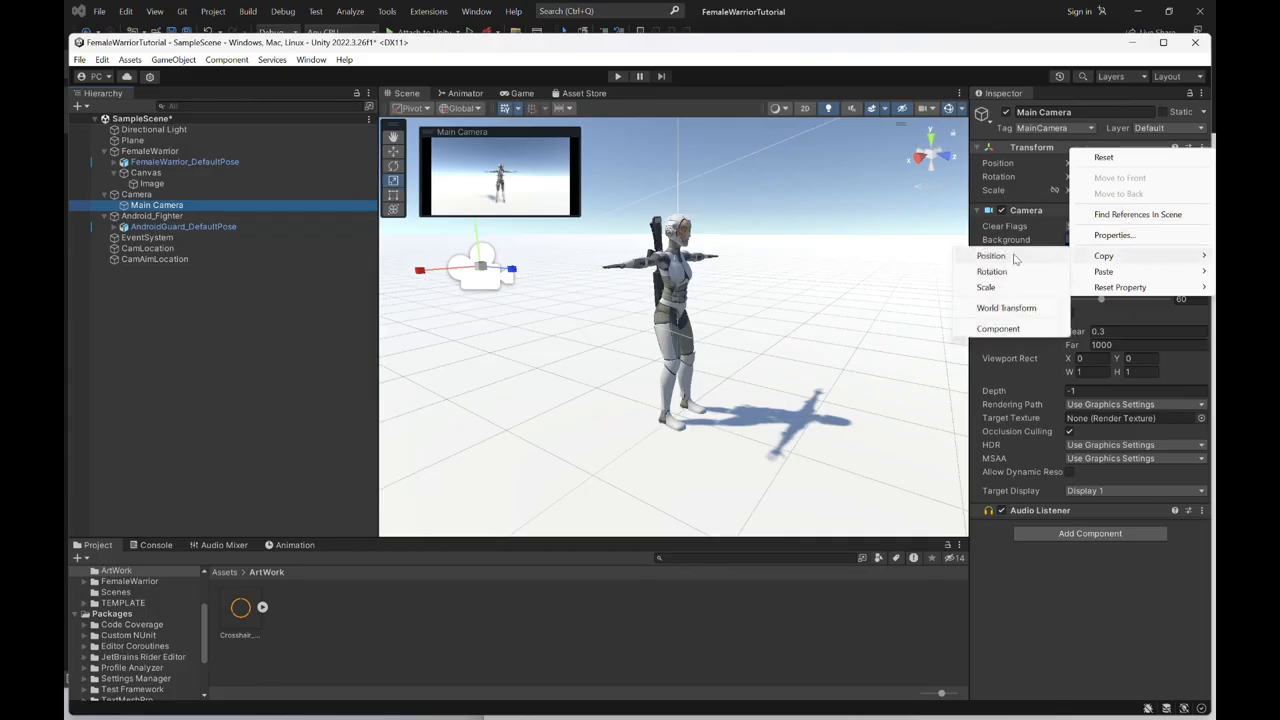
pyautogui.click(1005, 256)
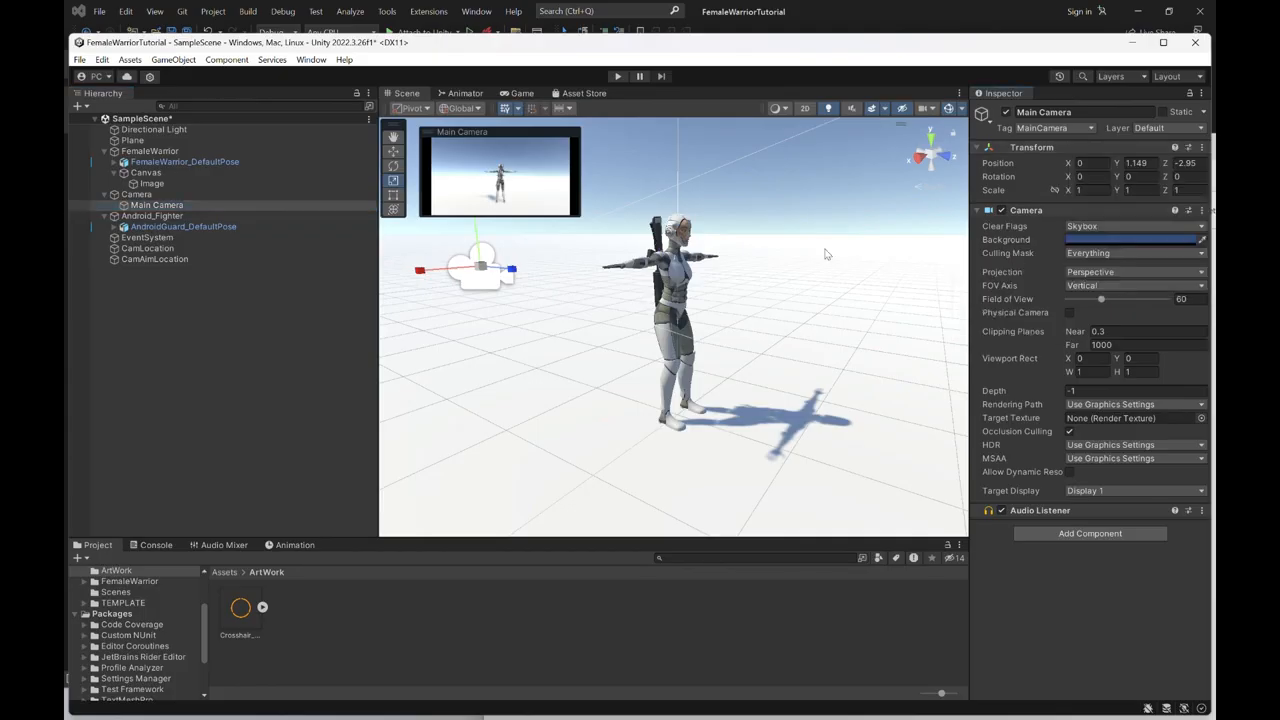
pyautogui.click(169, 251)
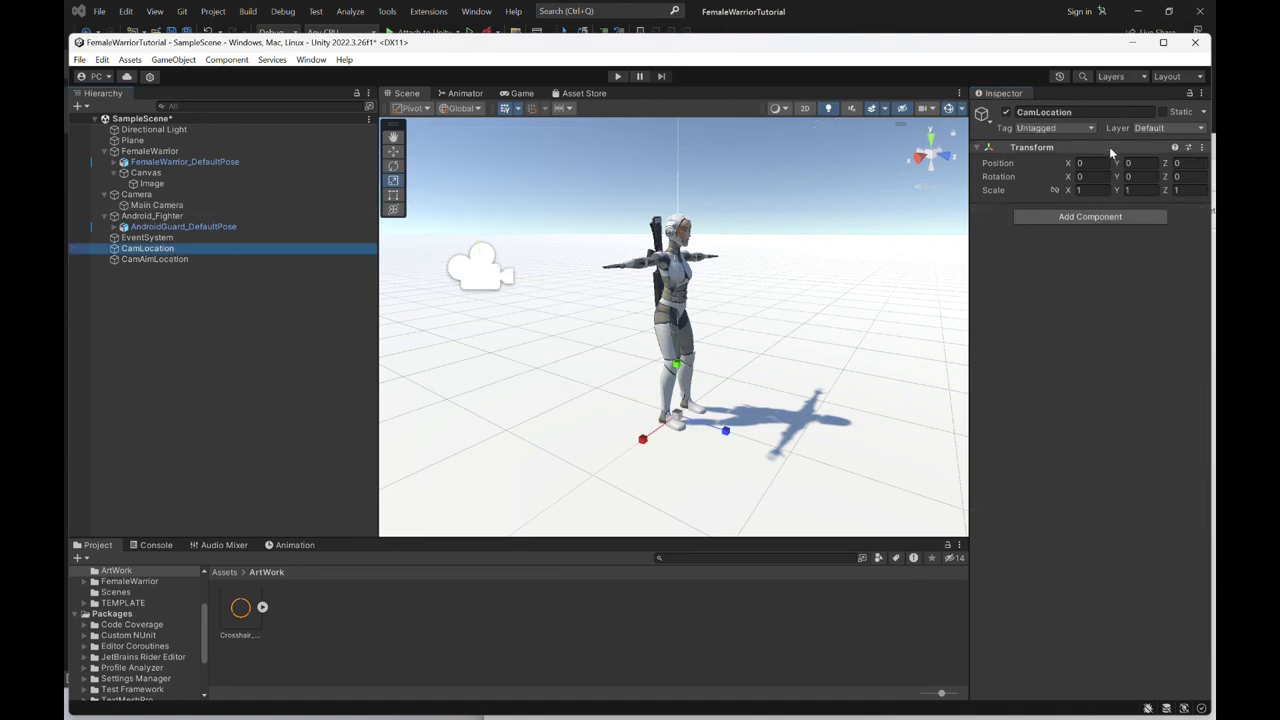
pyautogui.rightClick(1072, 150)
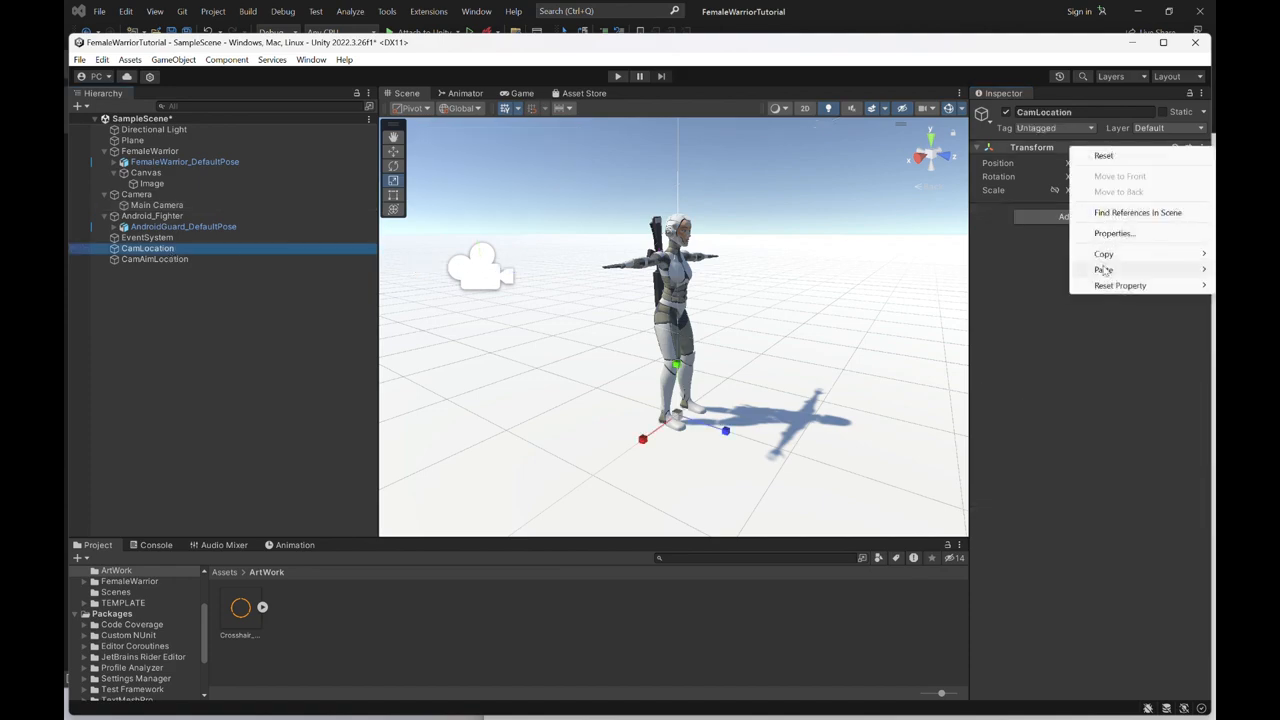
pyautogui.moveTo(1103, 270)
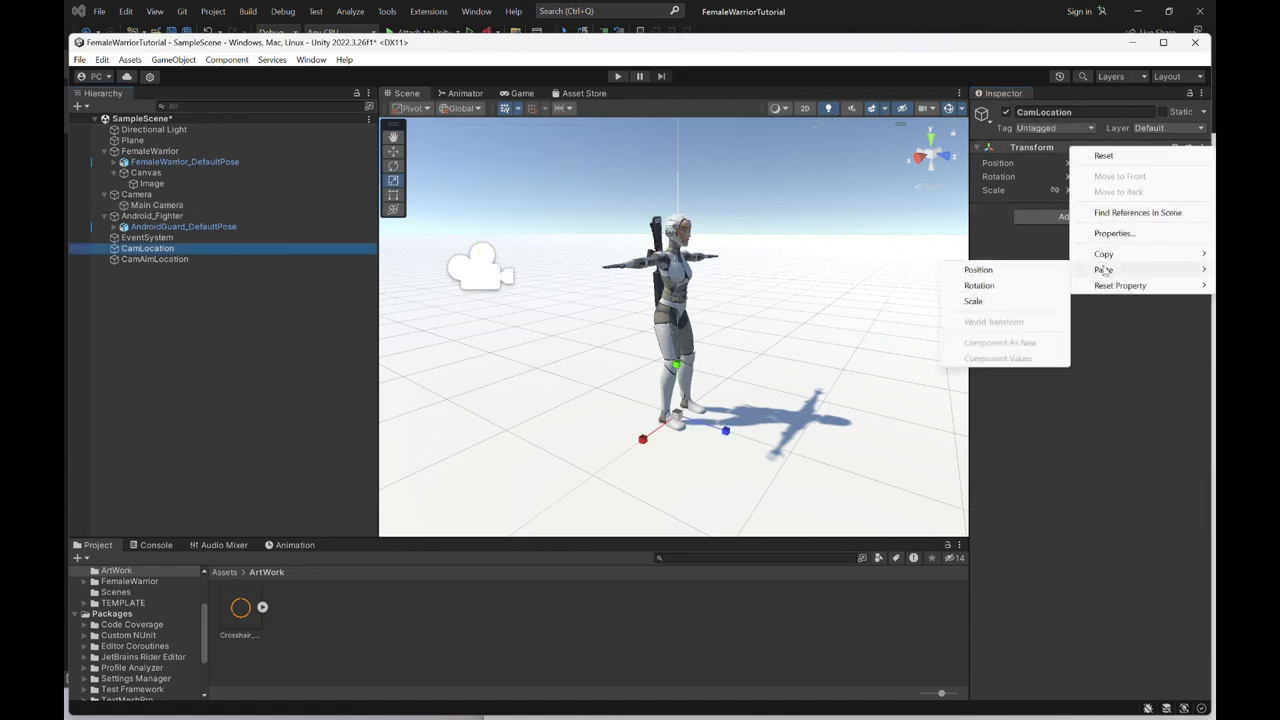
pyautogui.click(1021, 274)
# - Paste the copied camera position onto CamAimLocation, and make both CamLocation and CamAimLocation children of FemaleWarrior
pyautogui.click(204, 259)
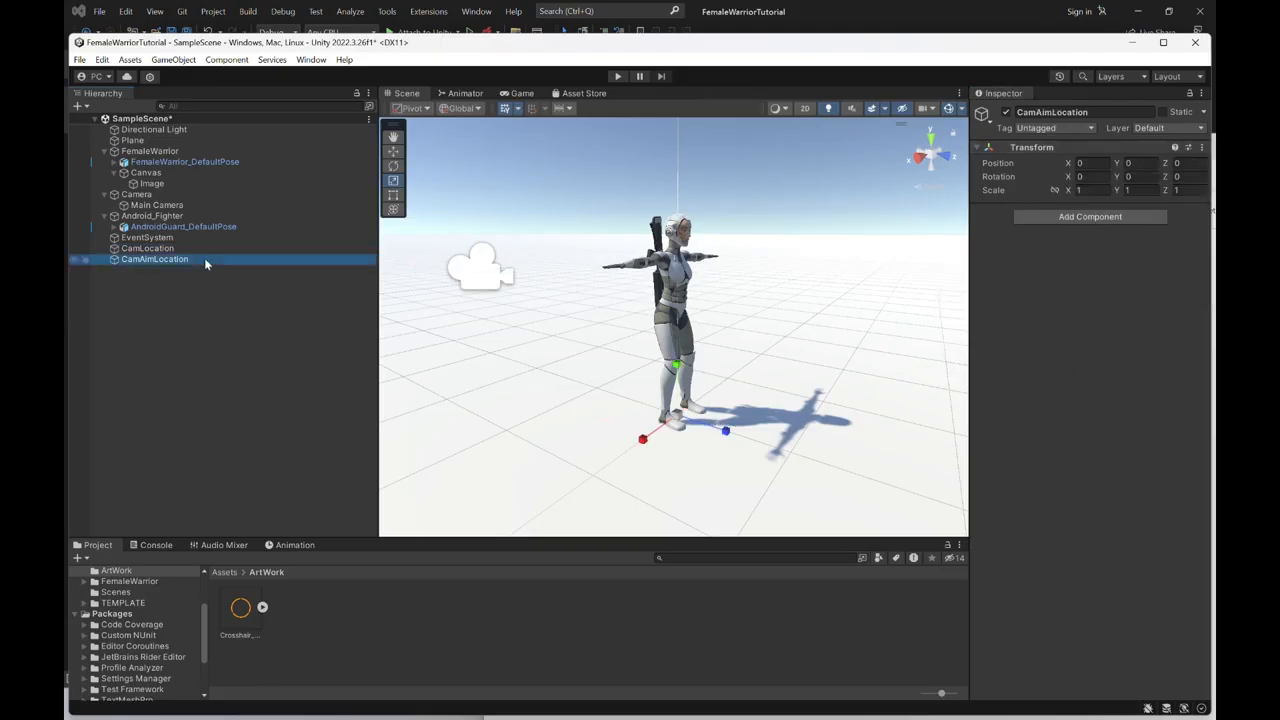
pyautogui.rightClick(1146, 150)
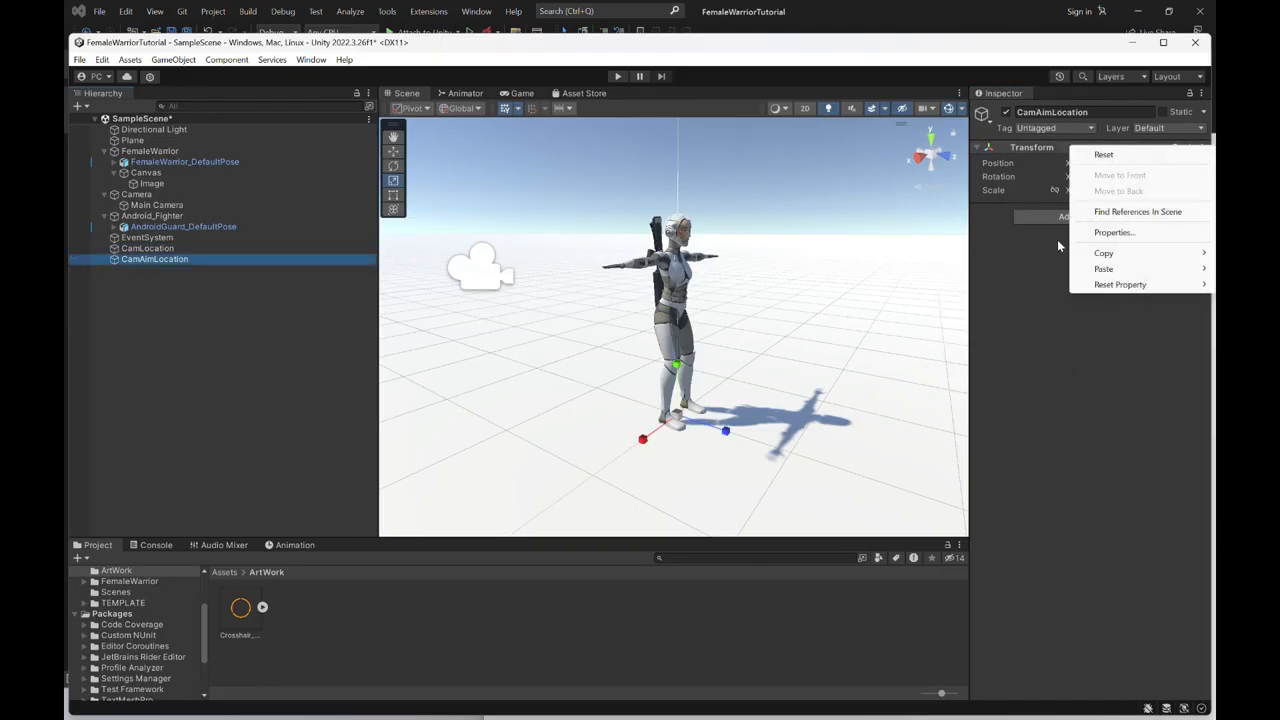
pyautogui.moveTo(1098, 271)
pyautogui.click(986, 271)
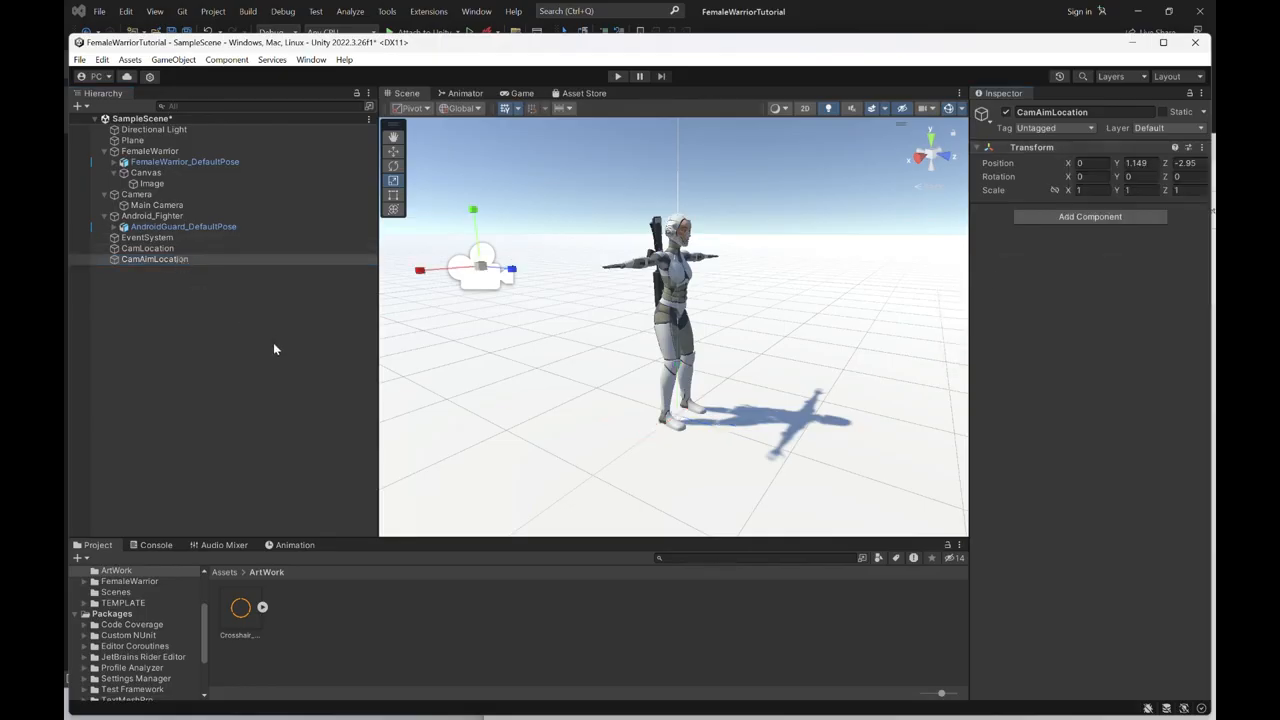
pyautogui.keyDown('ctrl'); pyautogui.click(163, 249); pyautogui.keyUp('ctrl')
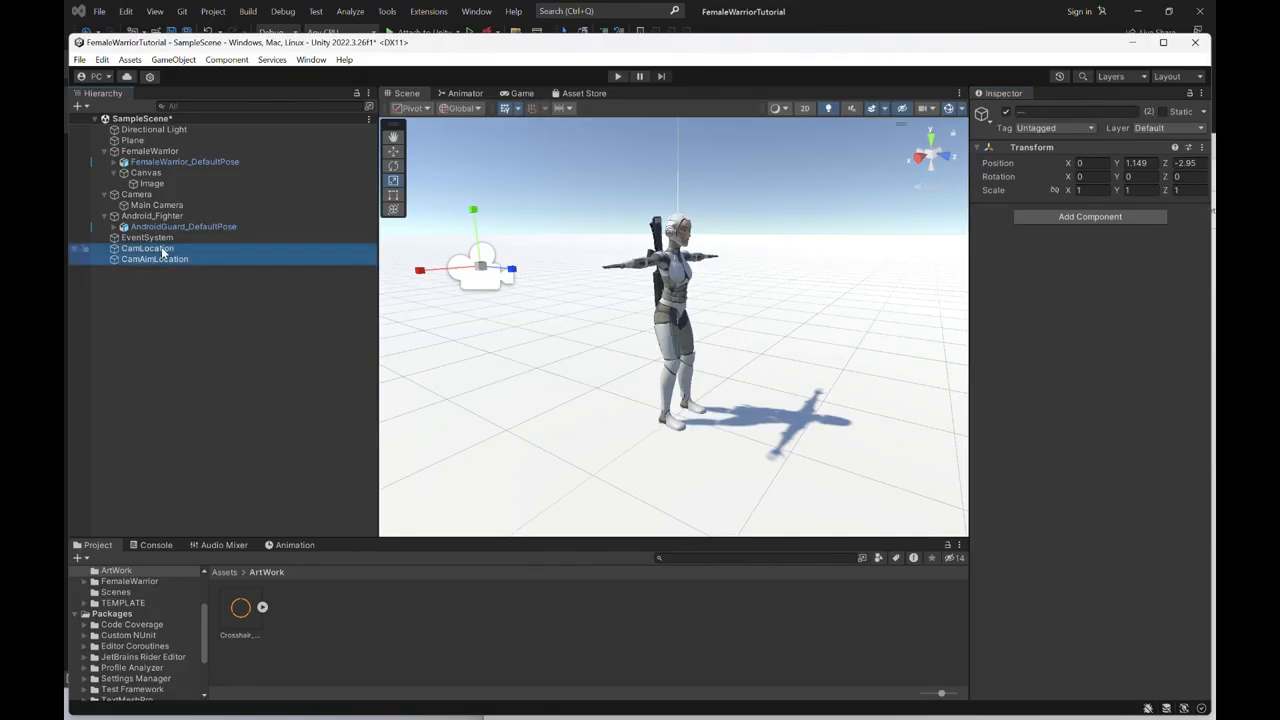
pyautogui.moveTo(161, 249); pyautogui.dragTo(167, 157)
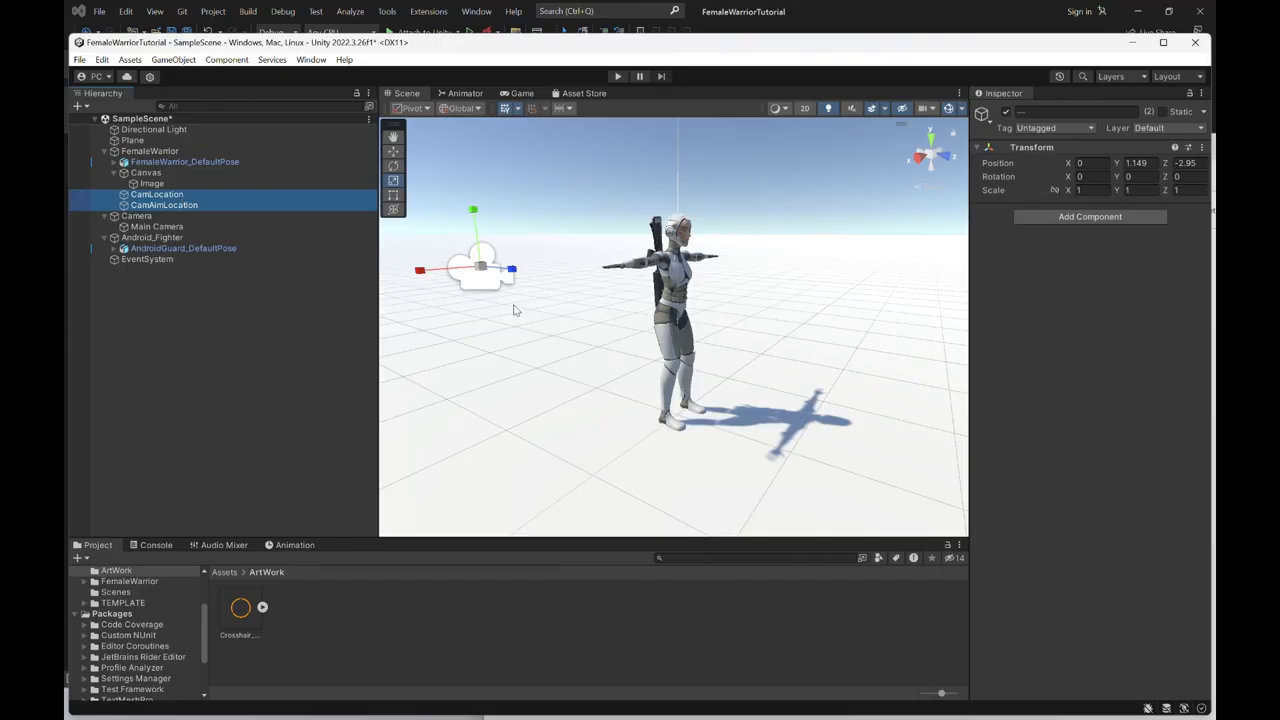
# - Move CamAimLocation forward and sideways to just behind the female warrior, at about X 0.39, Z -1.195
pyautogui.keyDown('alt'); pyautogui.moveTo(469, 340); pyautogui.dragTo(870, 378); pyautogui.keyUp('alt')
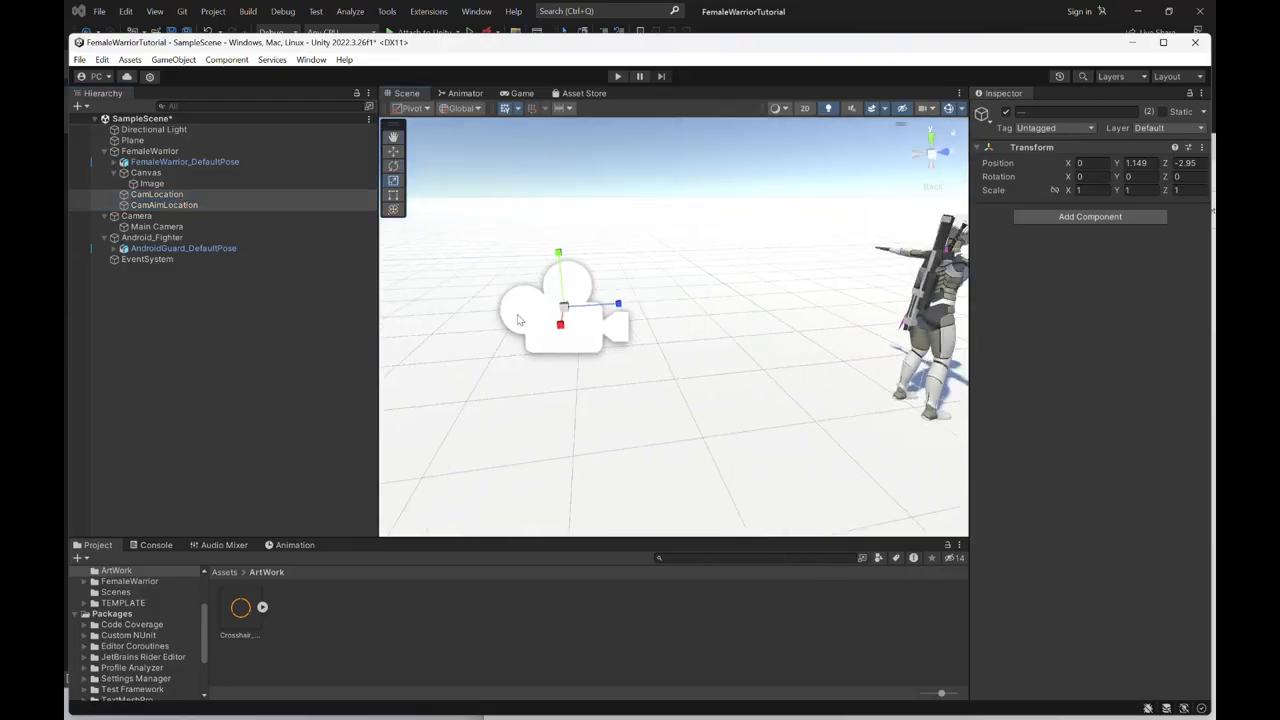
pyautogui.click(182, 197)
pyautogui.keyDown('alt'); pyautogui.moveTo(651, 420); pyautogui.dragTo(709, 420); pyautogui.keyUp('alt')
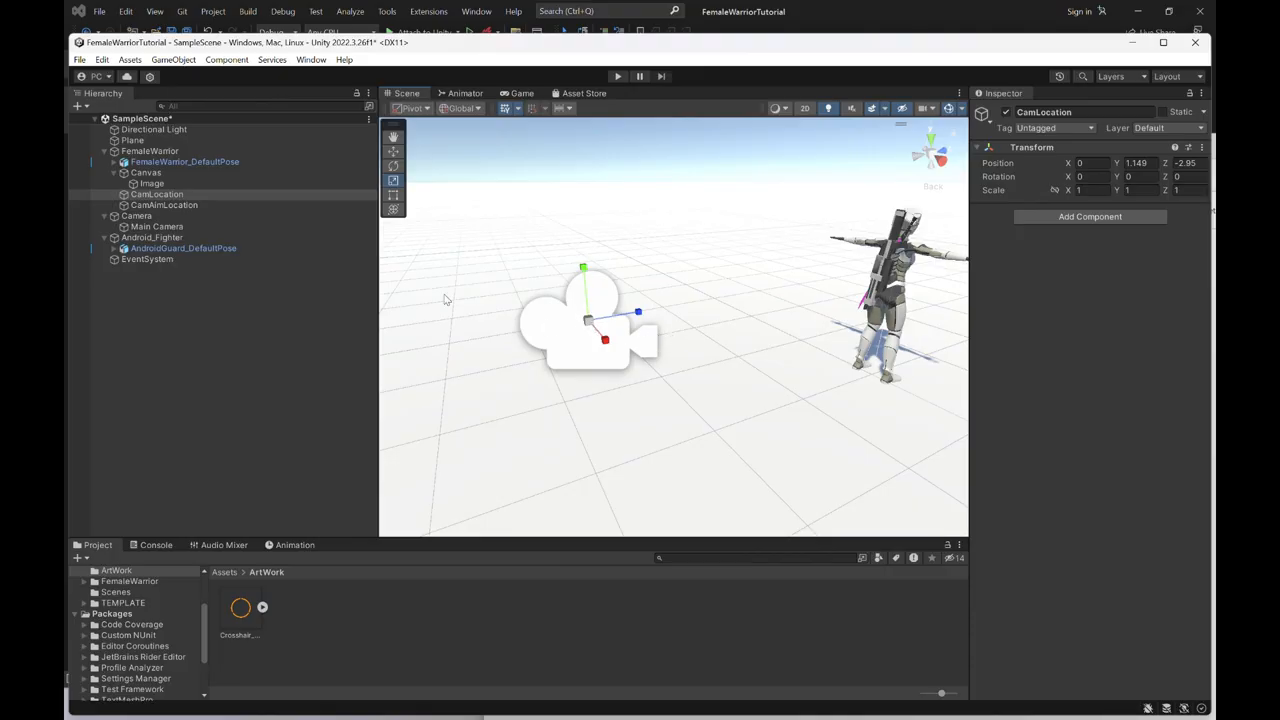
pyautogui.click(160, 205)
pyautogui.moveTo(770, 379); pyautogui.dragTo(773, 385, button='right')
pyautogui.press('w')
pyautogui.keyDown('alt'); pyautogui.moveTo(648, 328); pyautogui.dragTo(840, 375); pyautogui.keyUp('alt')
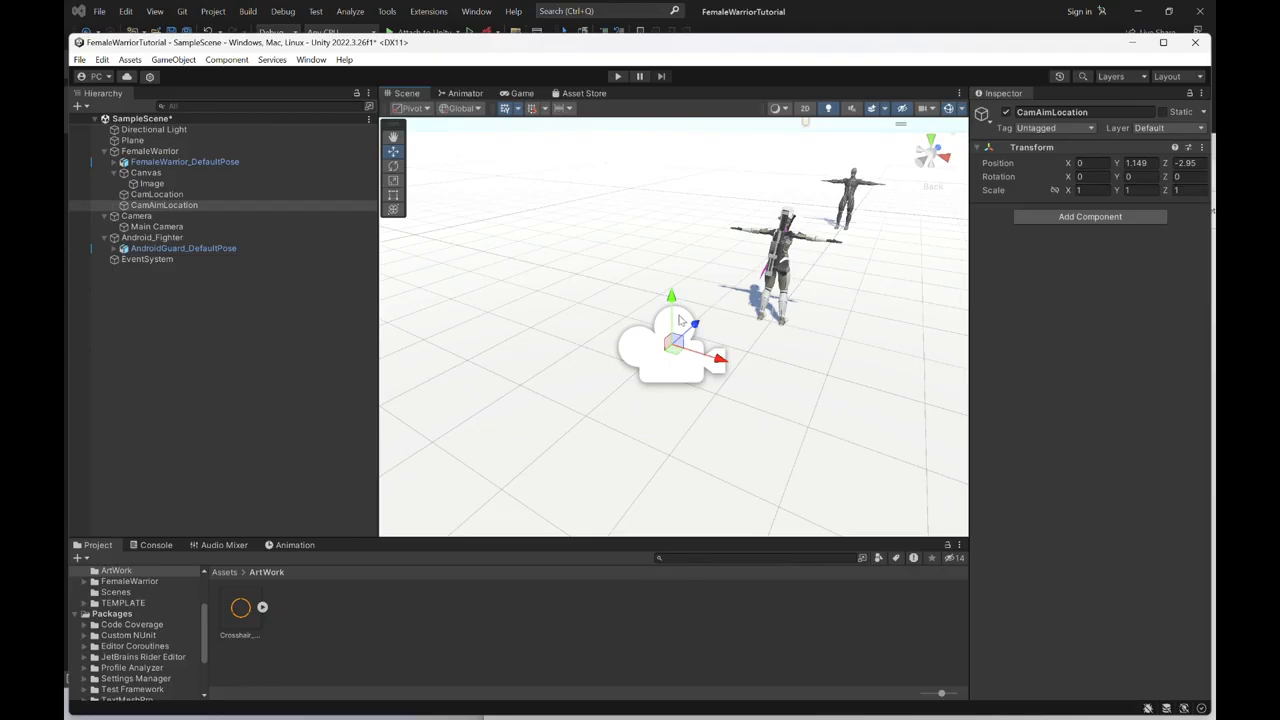
pyautogui.moveTo(698, 326); pyautogui.dragTo(768, 281)
pyautogui.keyDown('alt'); pyautogui.moveTo(780, 343); pyautogui.dragTo(815, 360); pyautogui.keyUp('alt')
pyautogui.moveTo(790, 292); pyautogui.dragTo(710, 369)
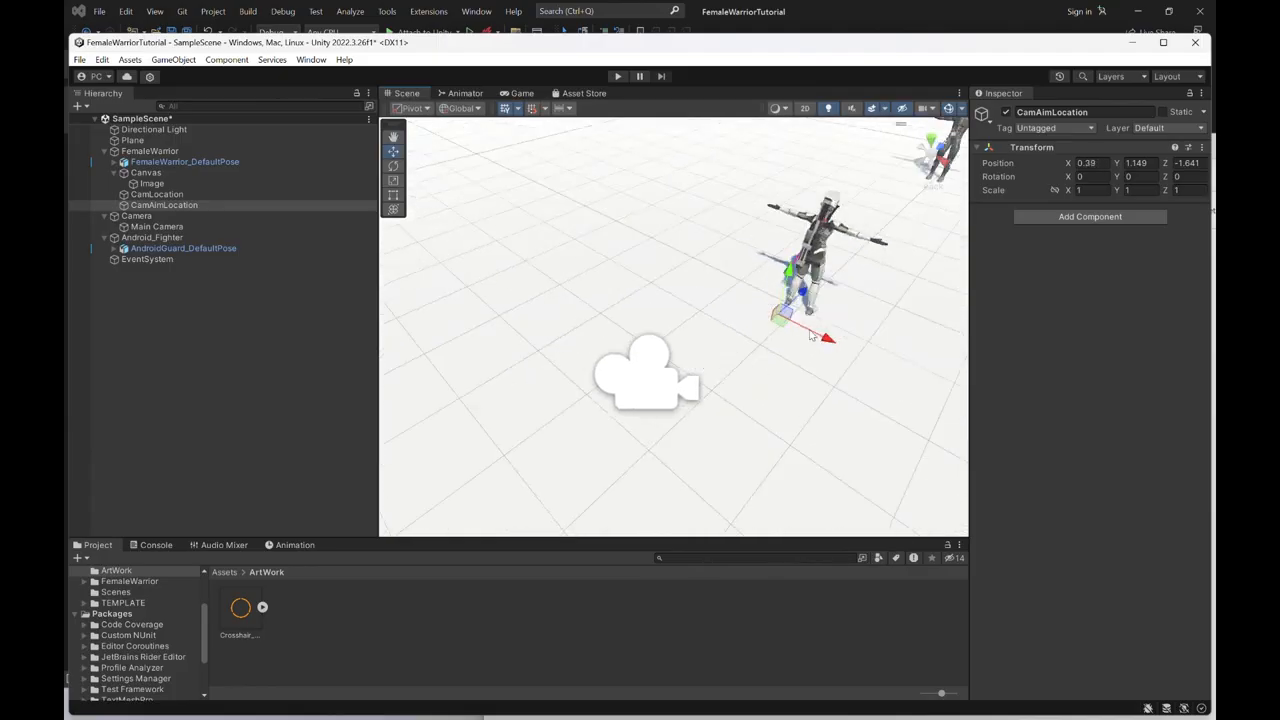
pyautogui.moveTo(804, 296); pyautogui.dragTo(827, 276)
pyautogui.keyDown('alt'); pyautogui.moveTo(817, 367); pyautogui.dragTo(741, 245); pyautogui.keyUp('alt')
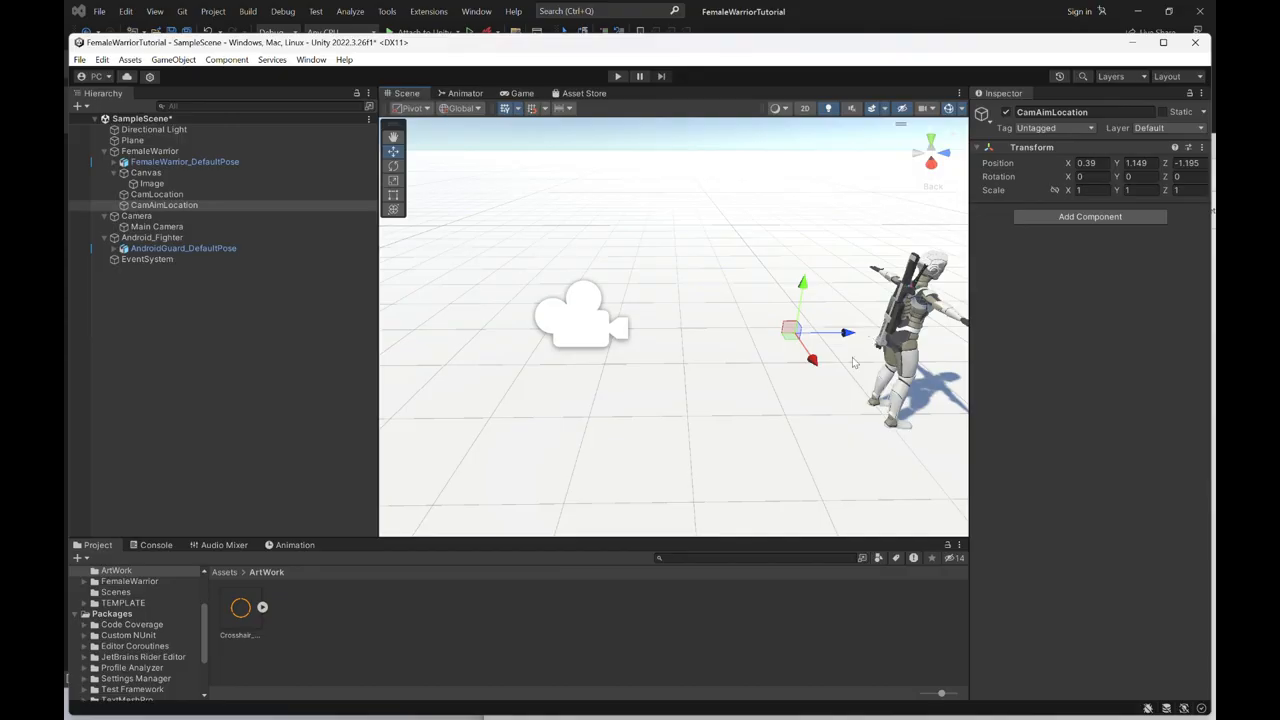
pyautogui.keyDown('alt'); pyautogui.moveTo(742, 375); pyautogui.dragTo(886, 400); pyautogui.keyUp('alt')
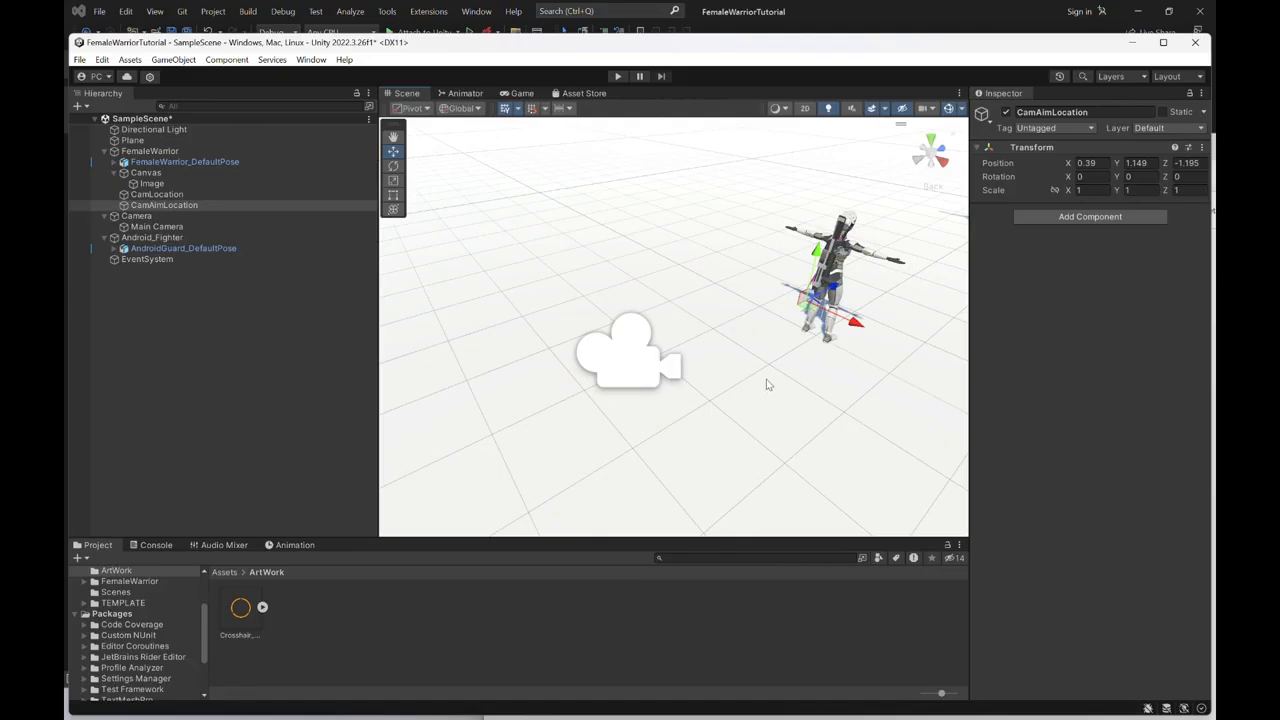
# - Maximize the Unity editor window and switch to Visual Studio, going to the variable declarations in PlayerMovementTutorial.cs
pyautogui.click(1163, 43)
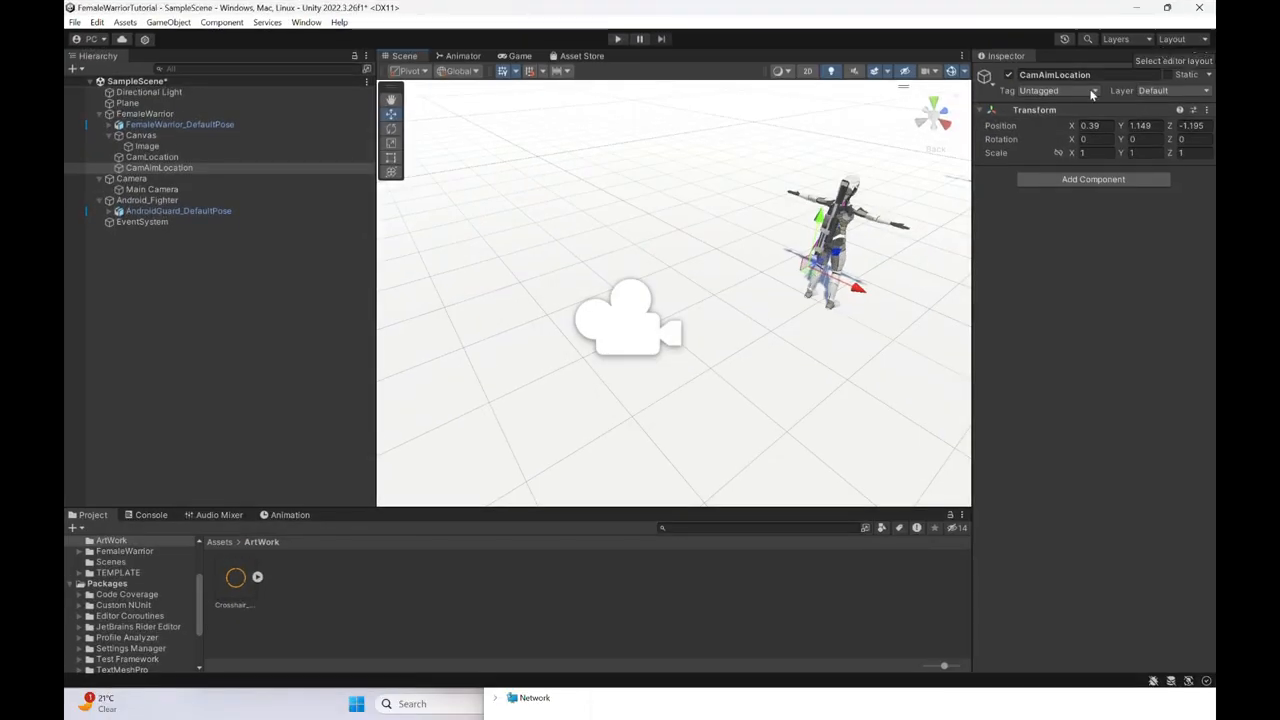
pyautogui.click(706, 702)
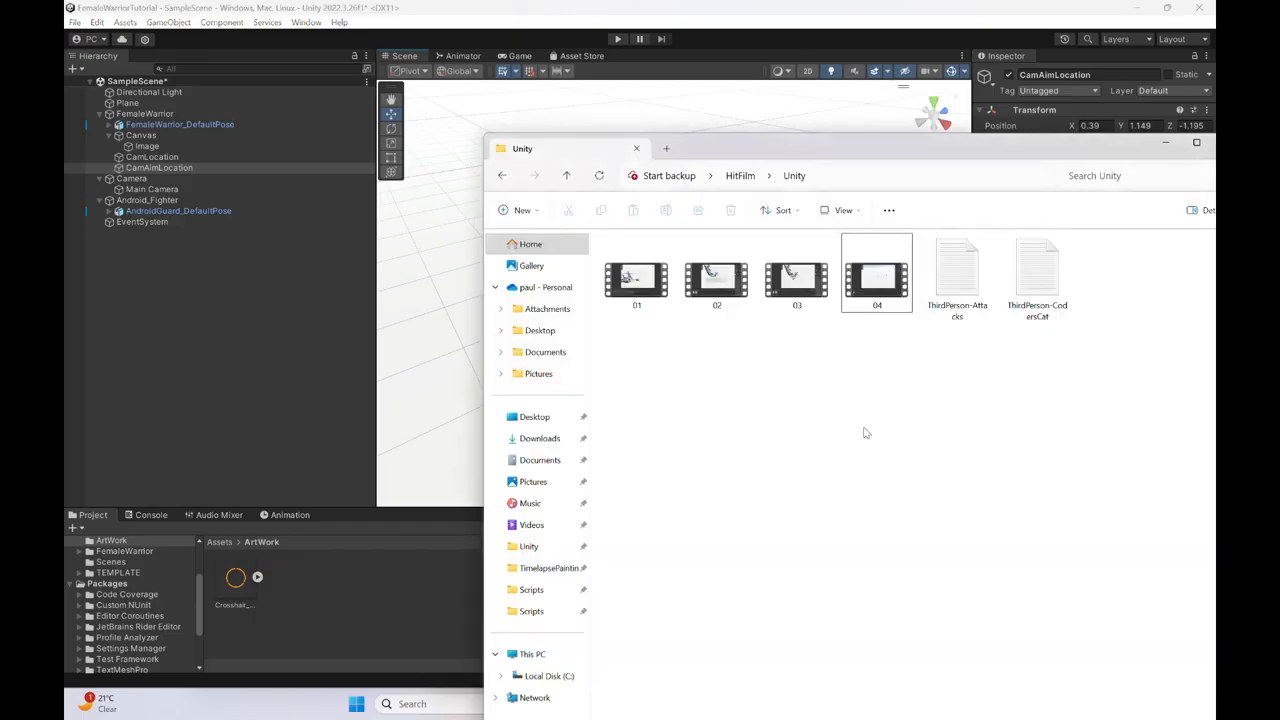
pyautogui.click(1174, 149)
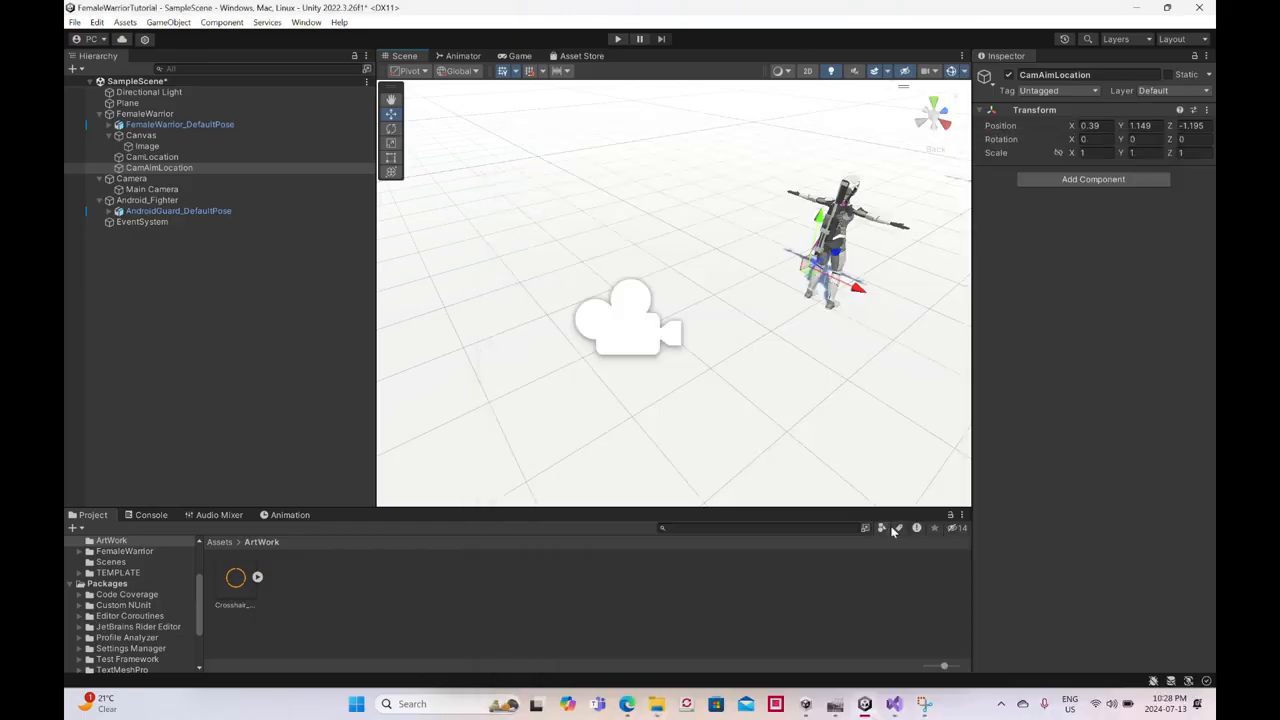
pyautogui.click(897, 705)
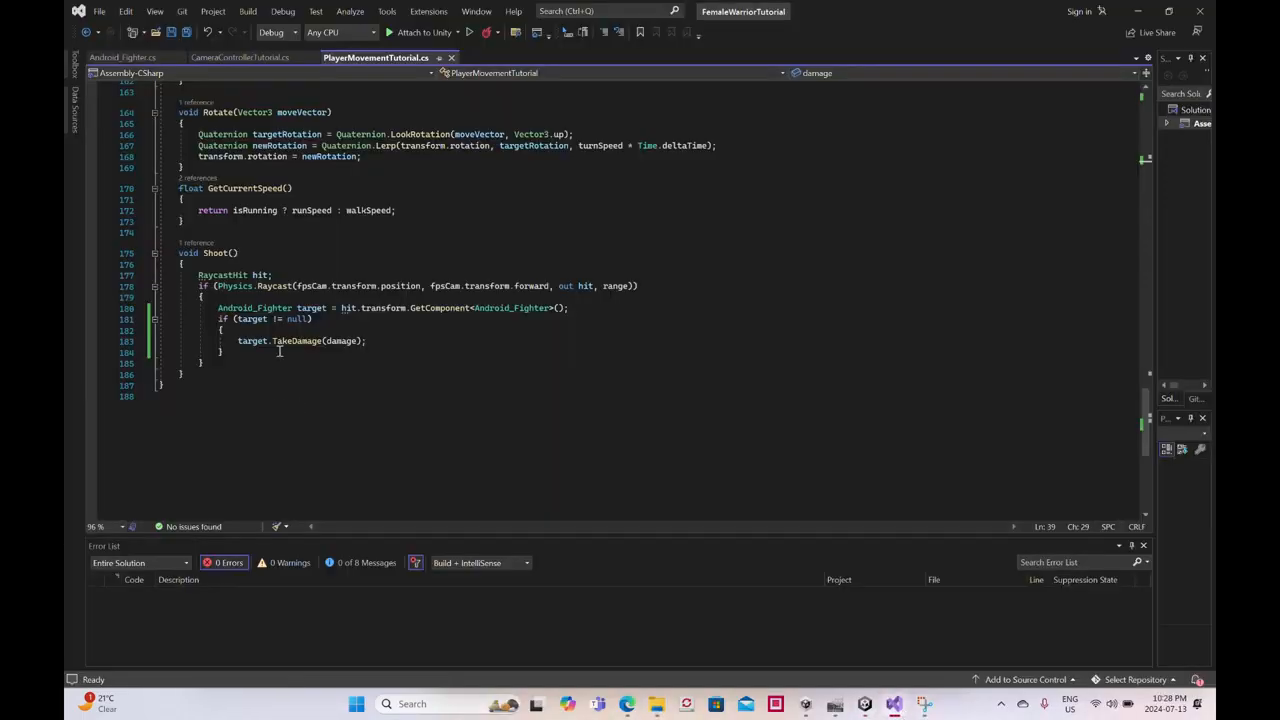
pyautogui.scroll(15, 279, 340)
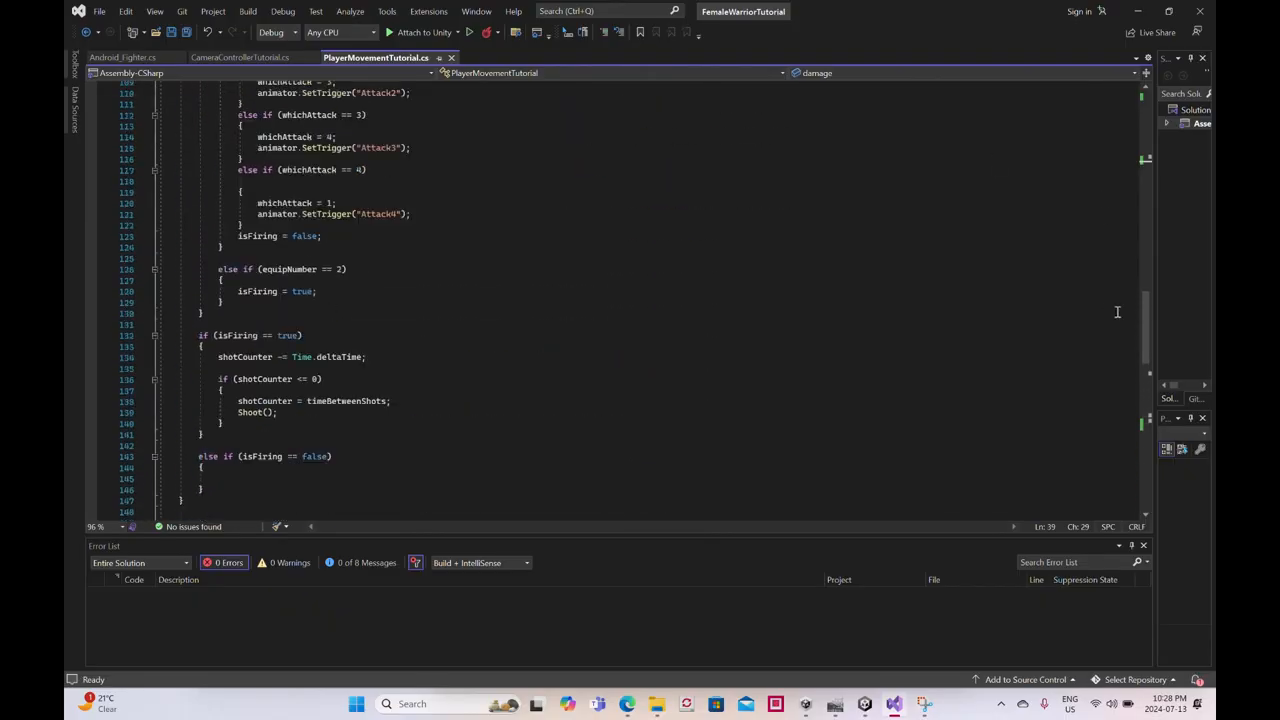
pyautogui.moveTo(1146, 312); pyautogui.dragTo(1146, 100)
pyautogui.scroll(-5, 409, 283)
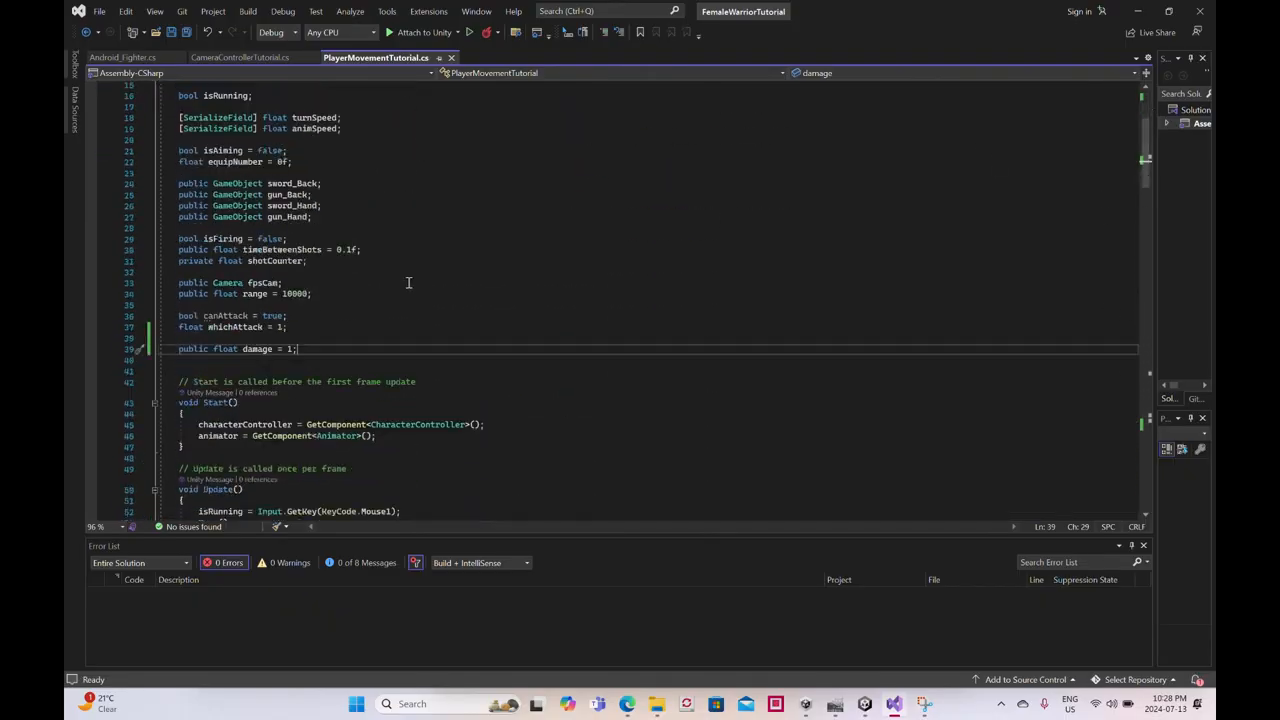
# - Declare a public GameObject variable named camLocation below the damage variable in PlayerMovementTutorial.cs
pyautogui.press('Return')
pyautogui.press('Return')
pyautogui.write('public game')
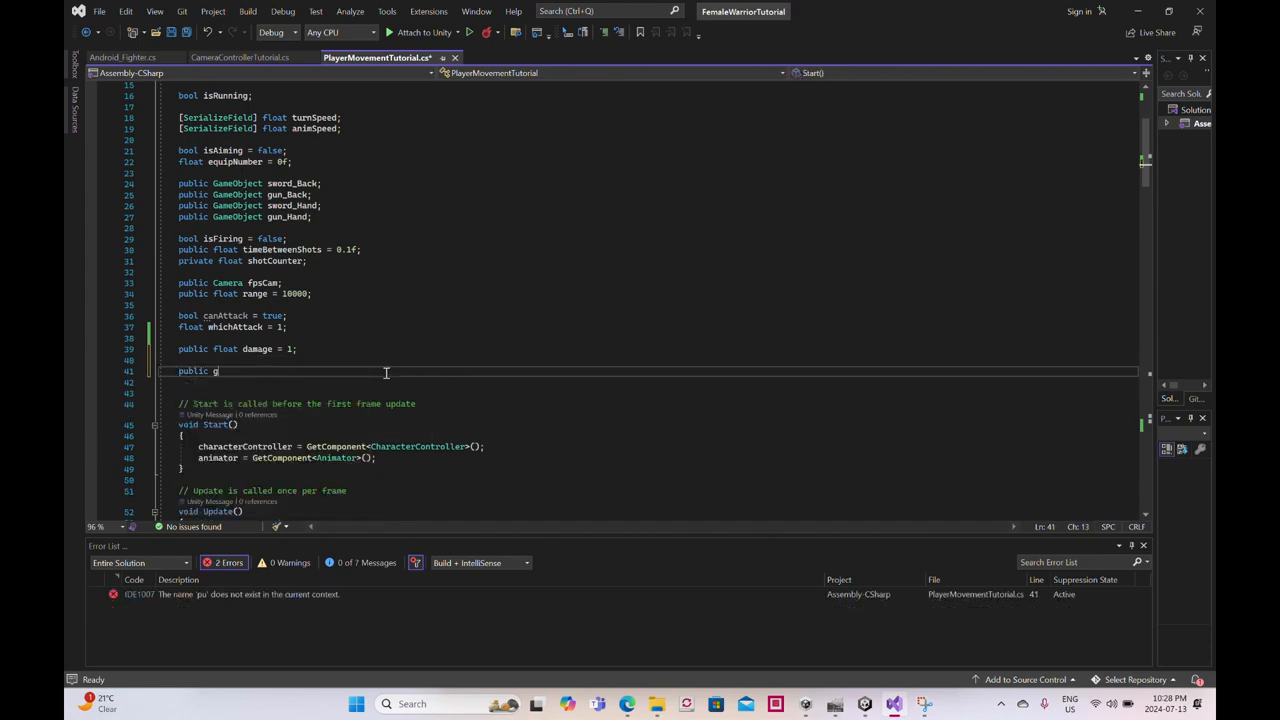
pyautogui.press('BackSpace')
pyautogui.press('BackSpace')
pyautogui.press('BackSpace')
pyautogui.press('BackSpace')
pyautogui.write('GameOb')
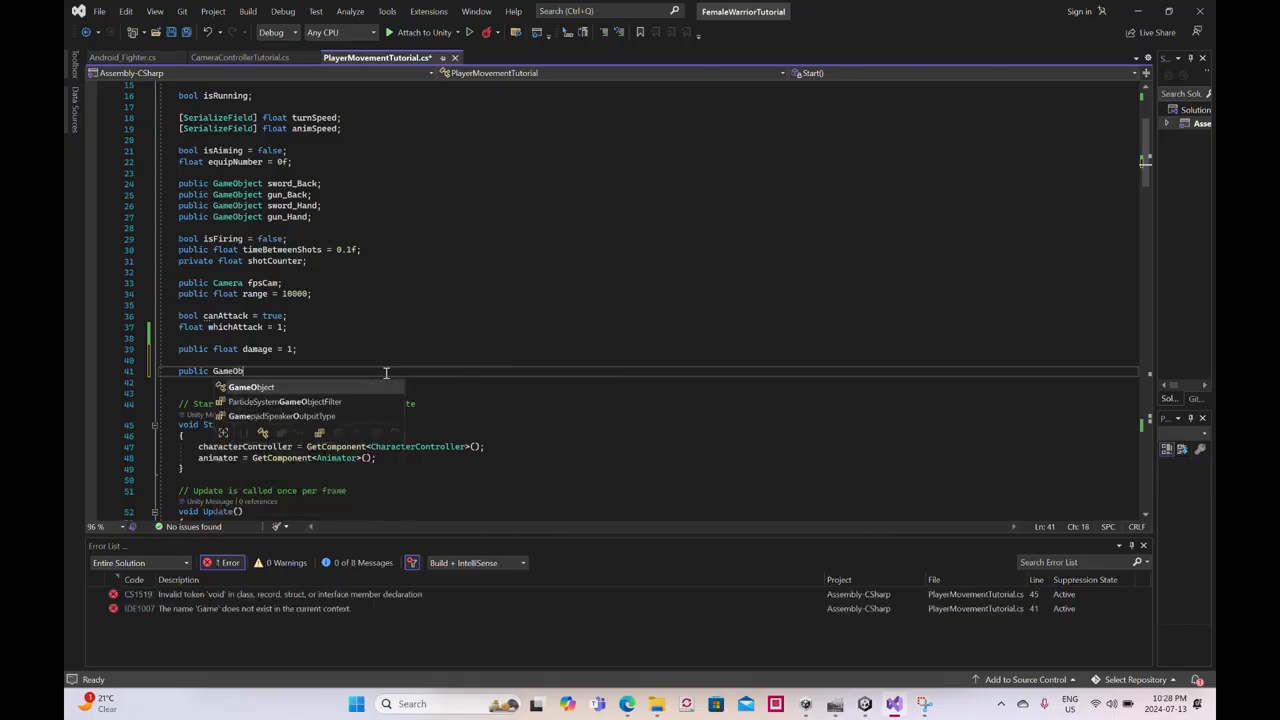
pyautogui.write('ject ')
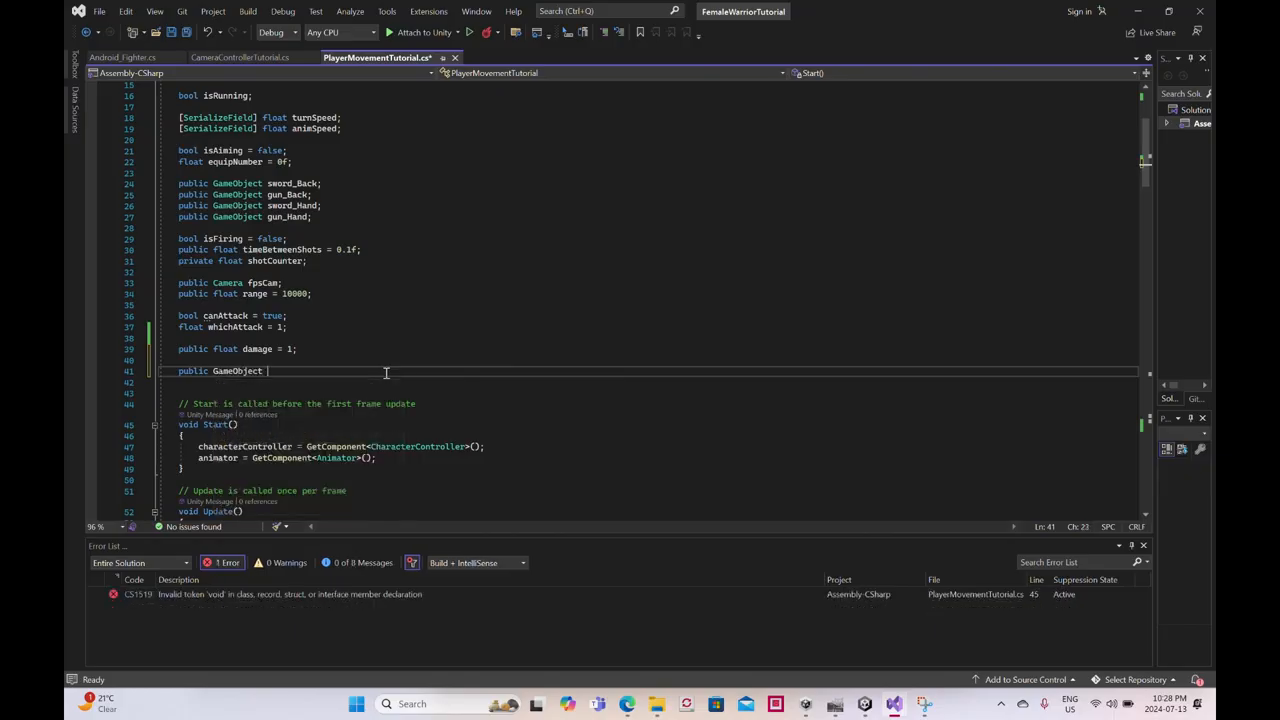
pyautogui.write('ca')
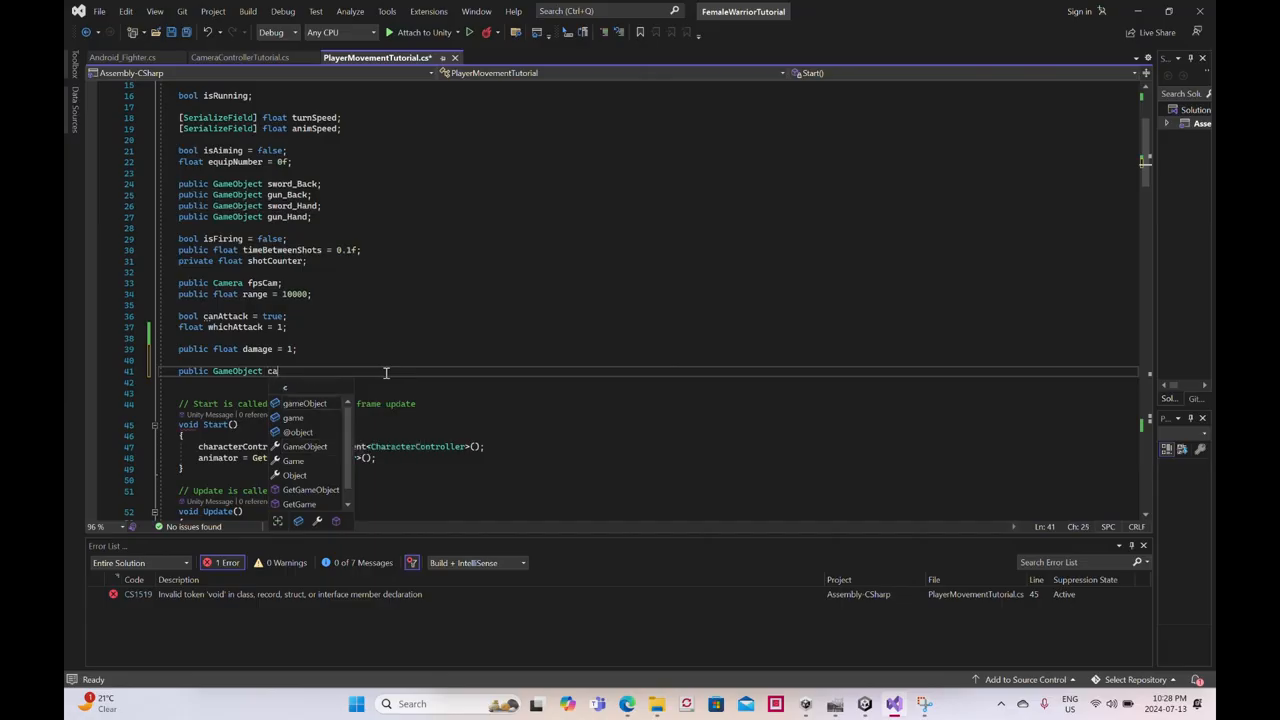
pyautogui.write('mLocation;')
# - Declare a second public GameObject variable named camAimLocation directly below camLocation
pyautogui.press('Return')
pyautogui.write('pu')
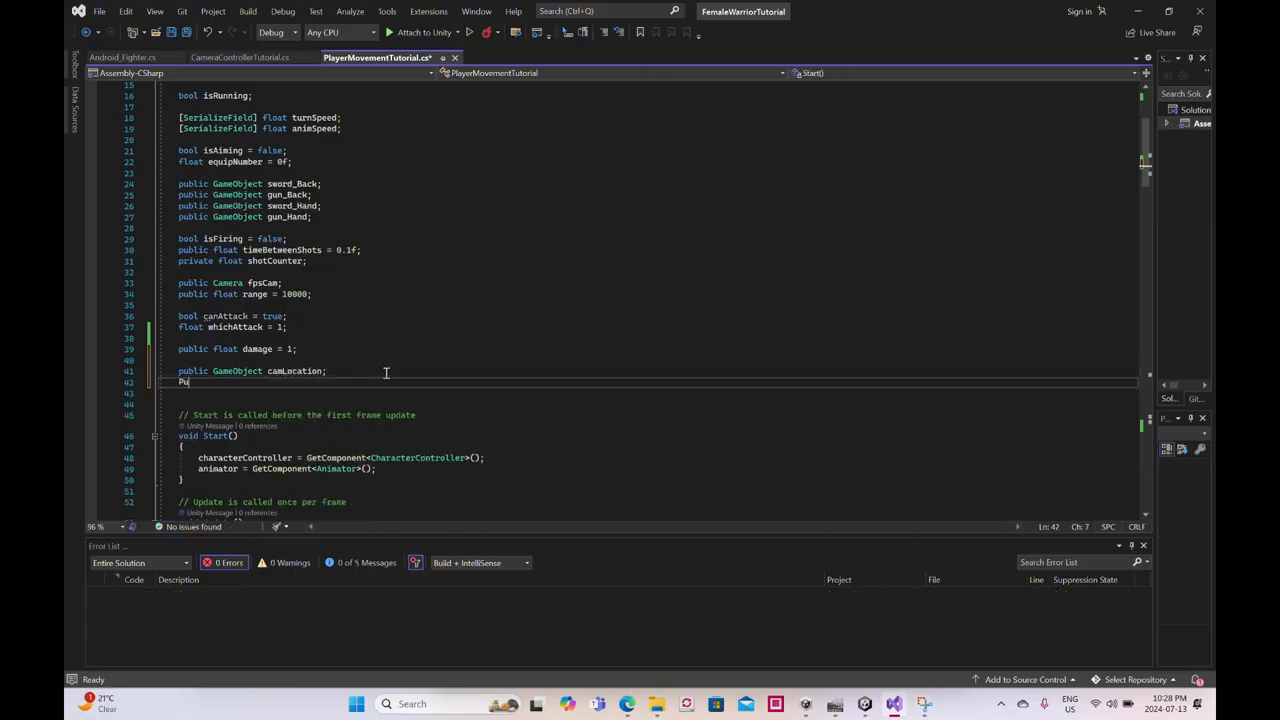
pyautogui.write('bpub')
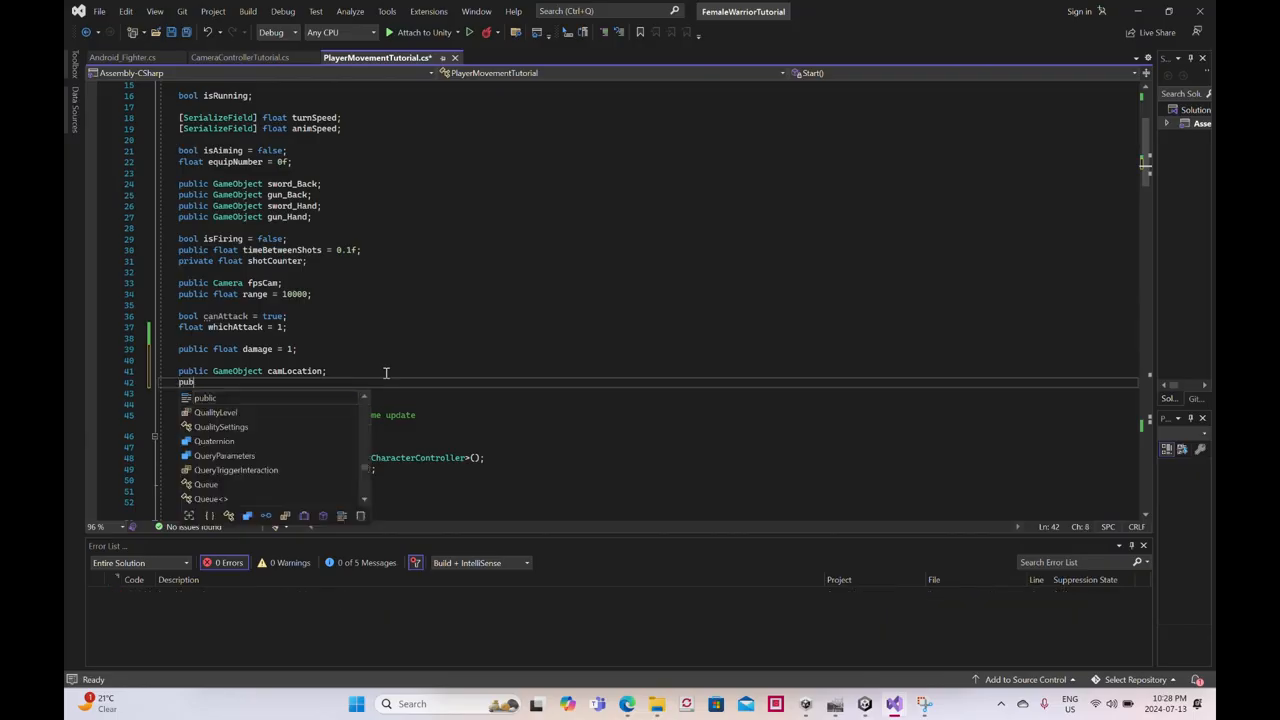
pyautogui.write('lic GameObect')
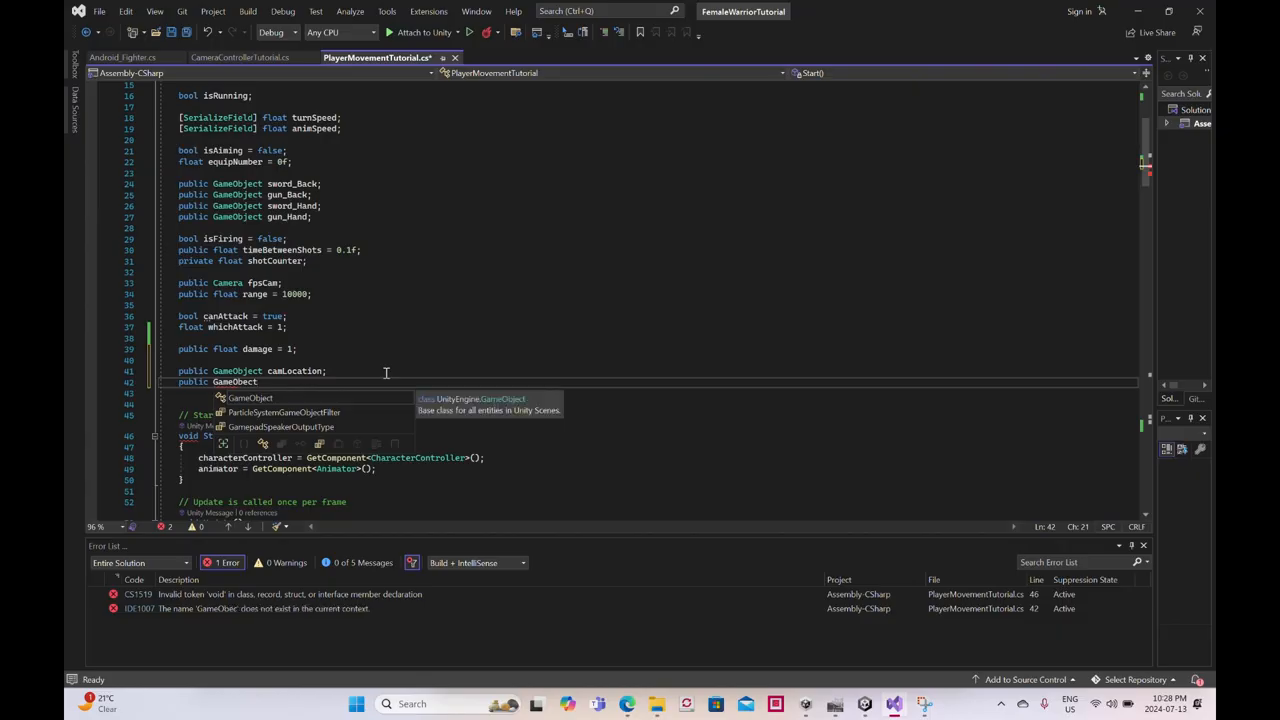
pyautogui.press('BackSpace')
pyautogui.write('ject')
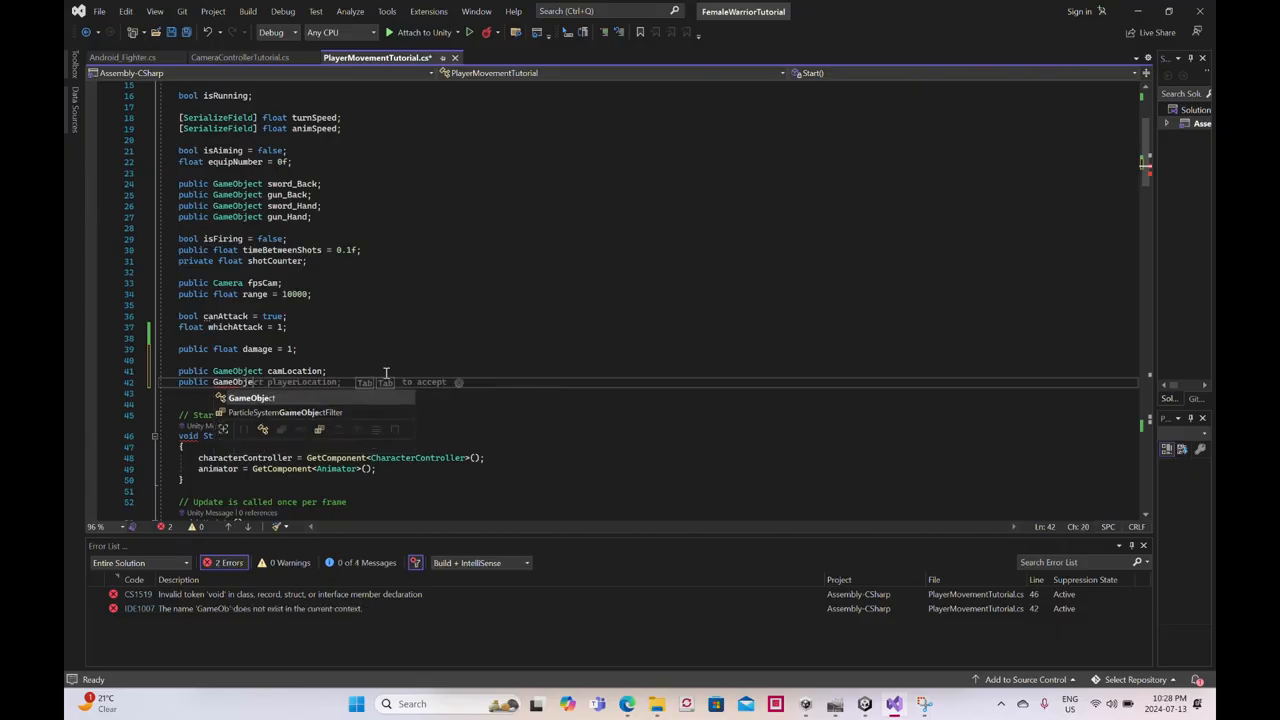
pyautogui.write(' cam')
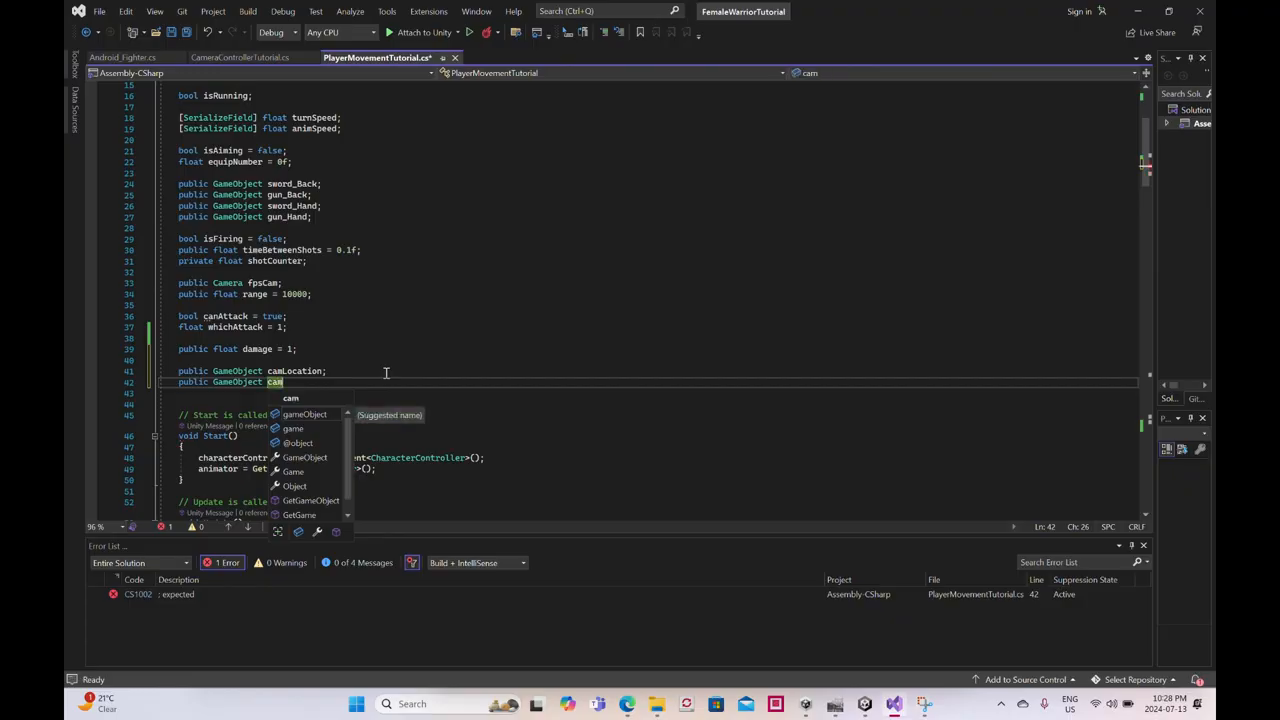
pyautogui.write('AimLocation;')
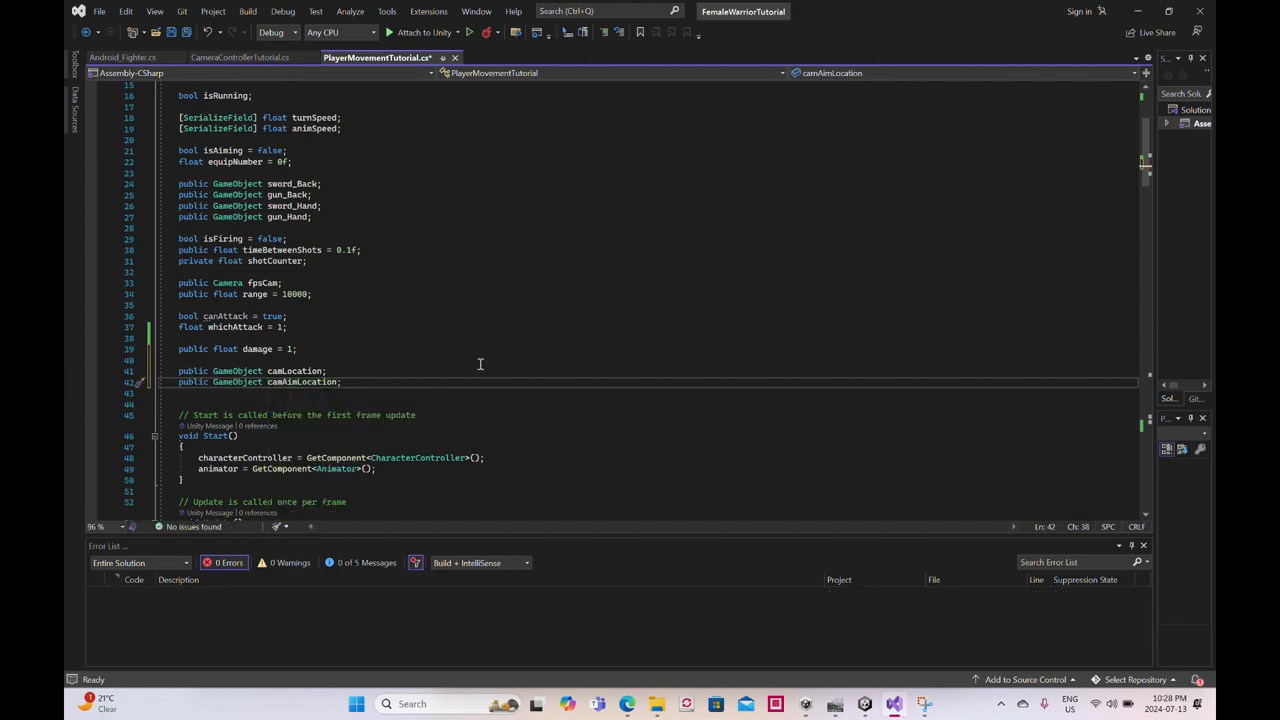
# - Add the comment "//Moves camera to location OR aim-location" after the middle-mouse weapon-switching block in Update()
pyautogui.scroll(-11, 482, 355)
pyautogui.scroll(-6, 482, 355)
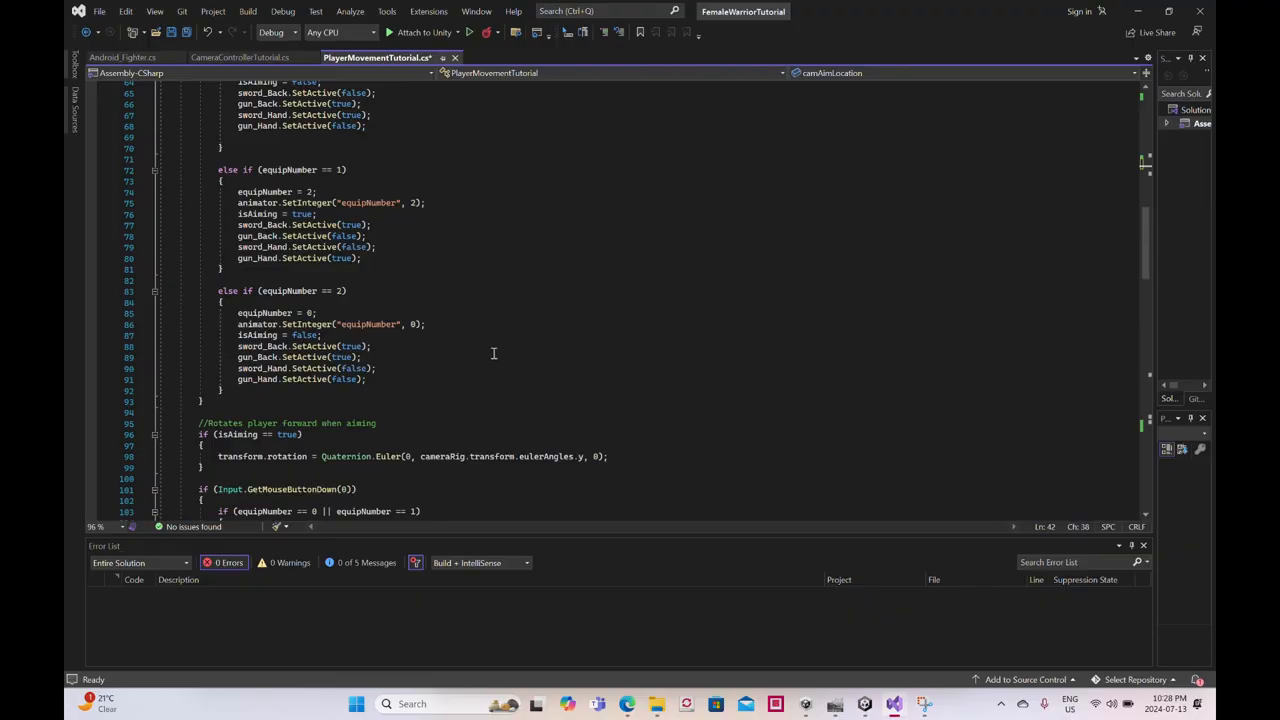
pyautogui.scroll(3, 493, 353)
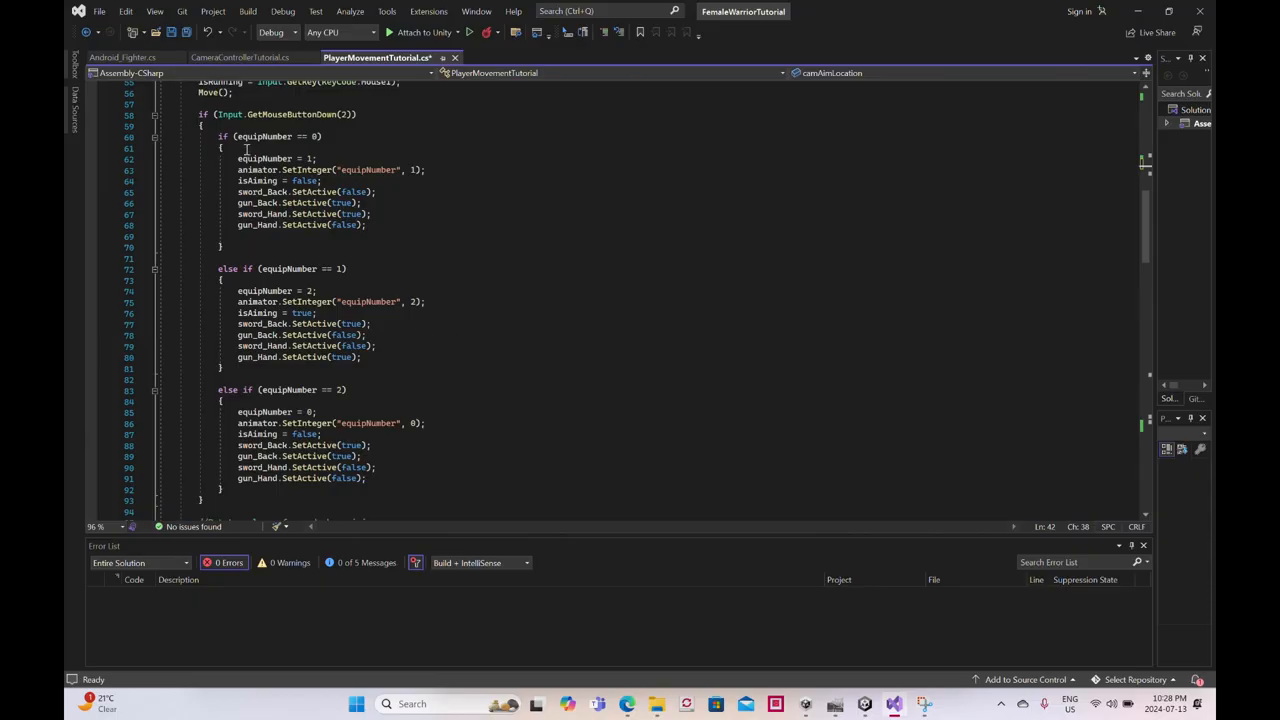
pyautogui.scroll(-3, 285, 213)
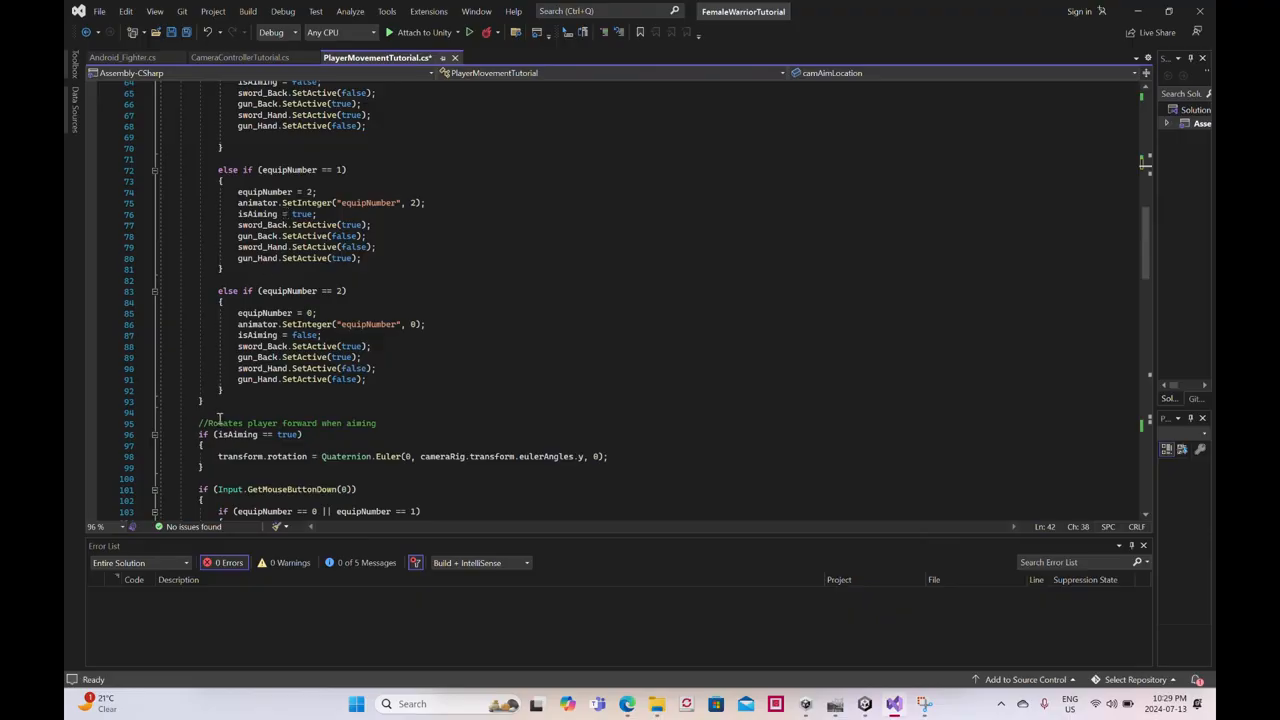
pyautogui.click(245, 401)
pyautogui.press('Return')
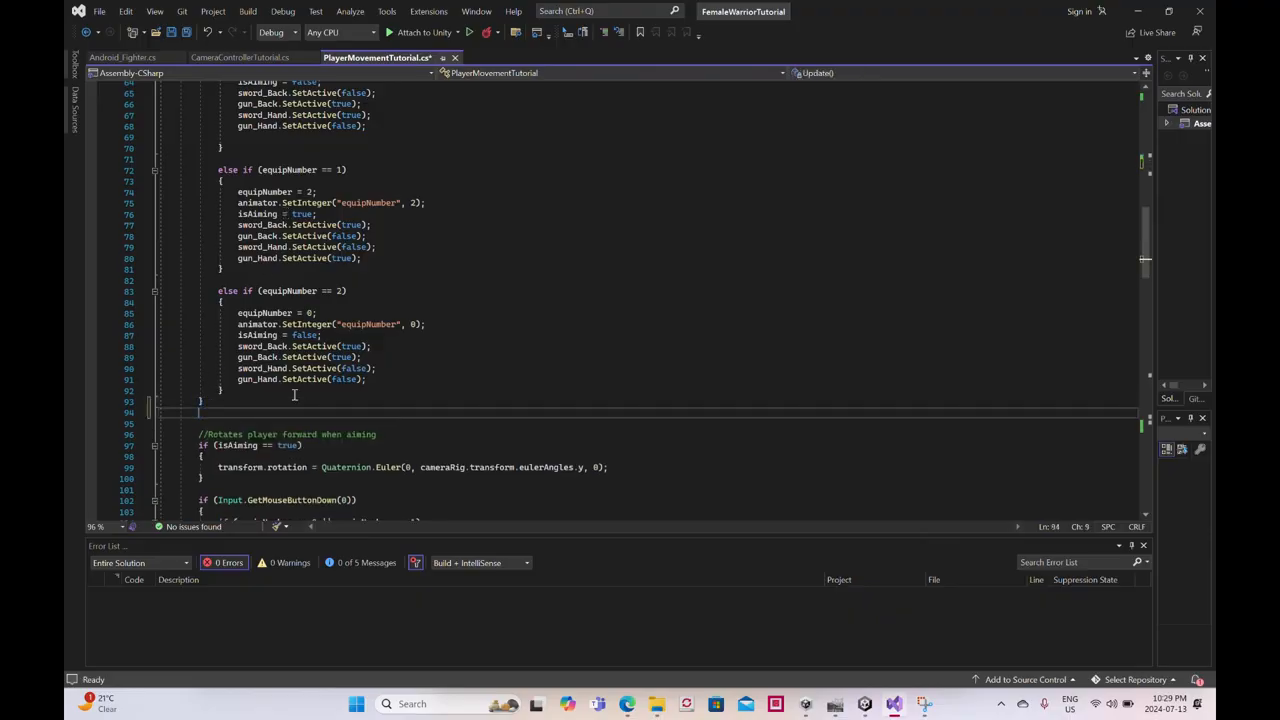
pyautogui.press('Return')
pyautogui.write('//Moves camera t')
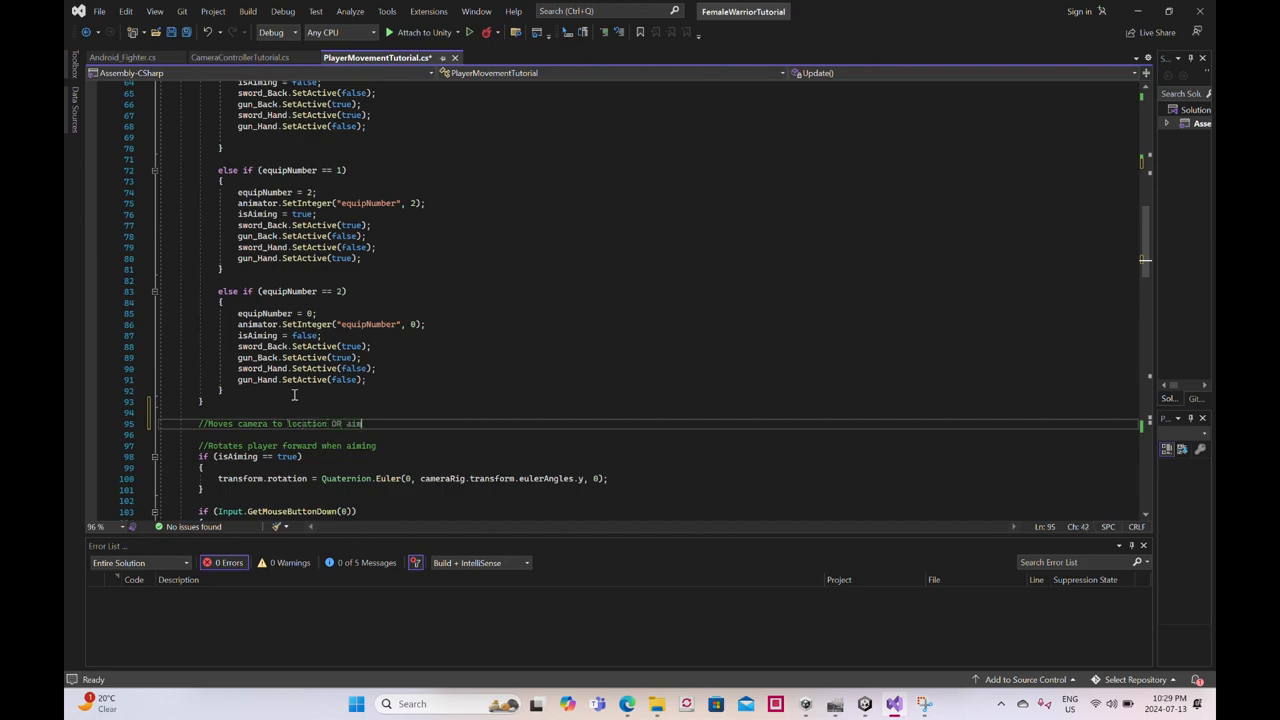
pyautogui.write('o location')
pyautogui.press('Return')
pyautogui.press('Return')
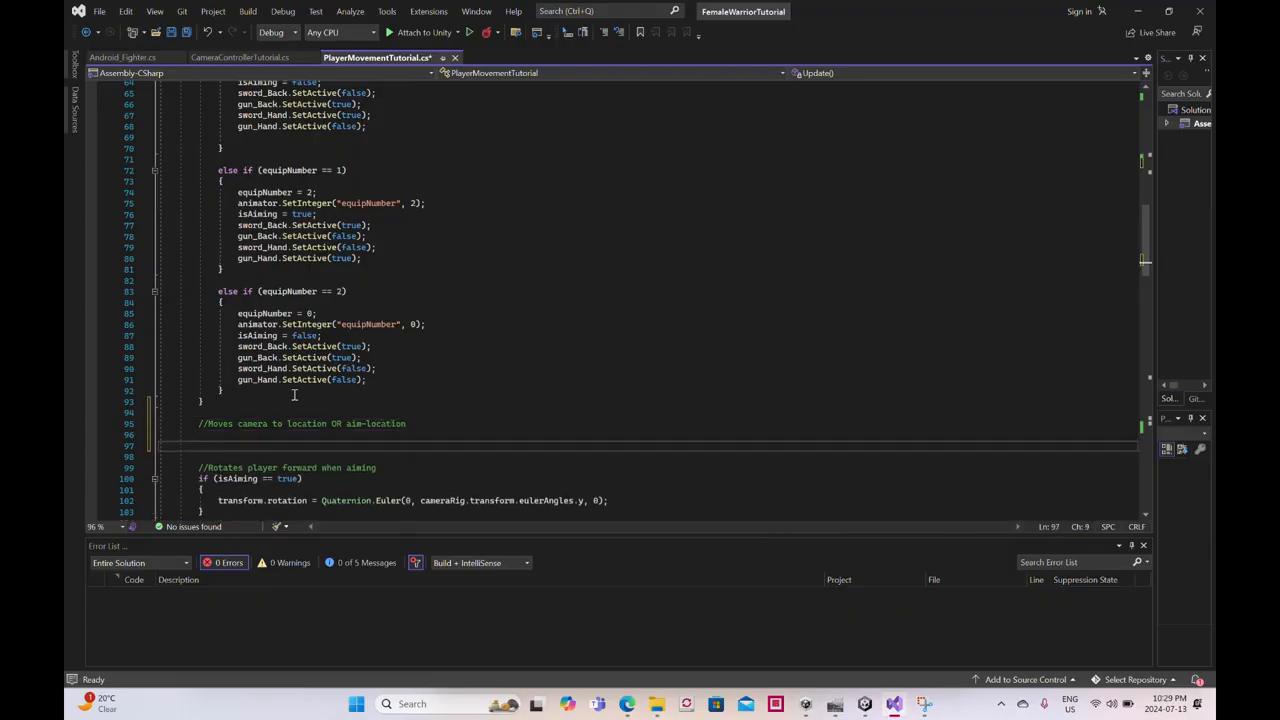
# - Start an if statement below the camera comment with the condition equipNumber == 0
pyautogui.write('if')
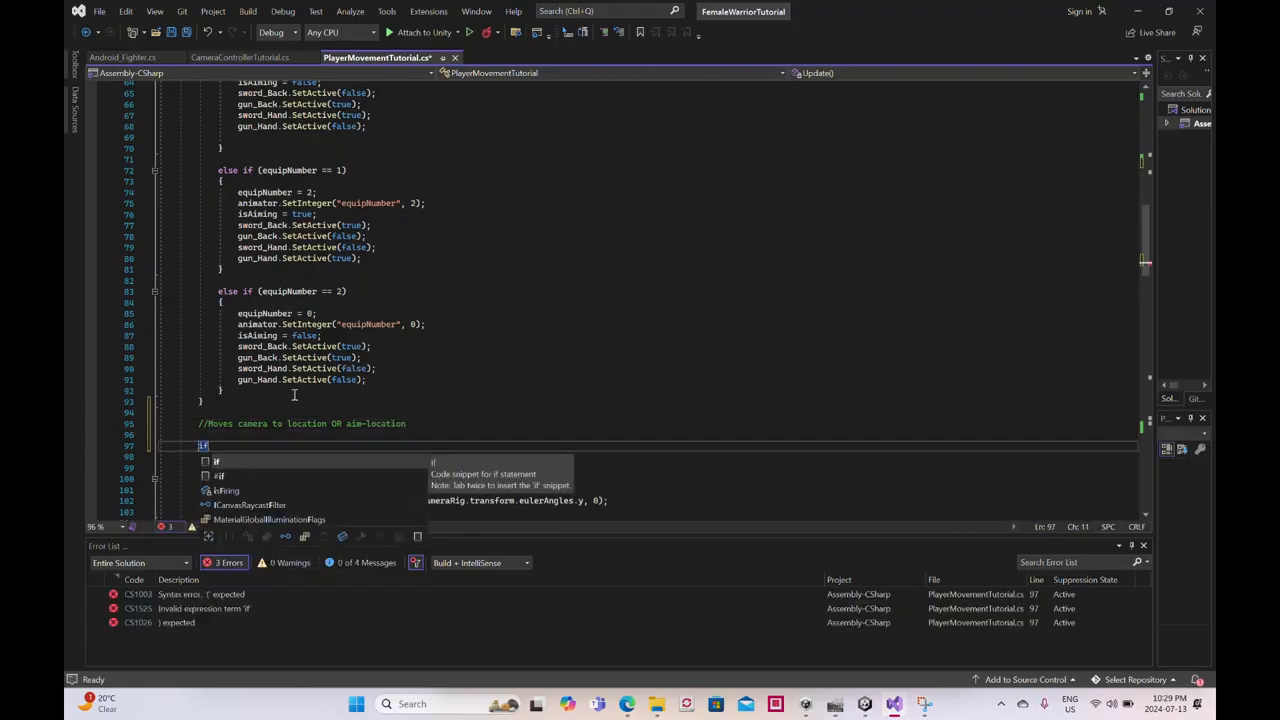
pyautogui.write(' (')
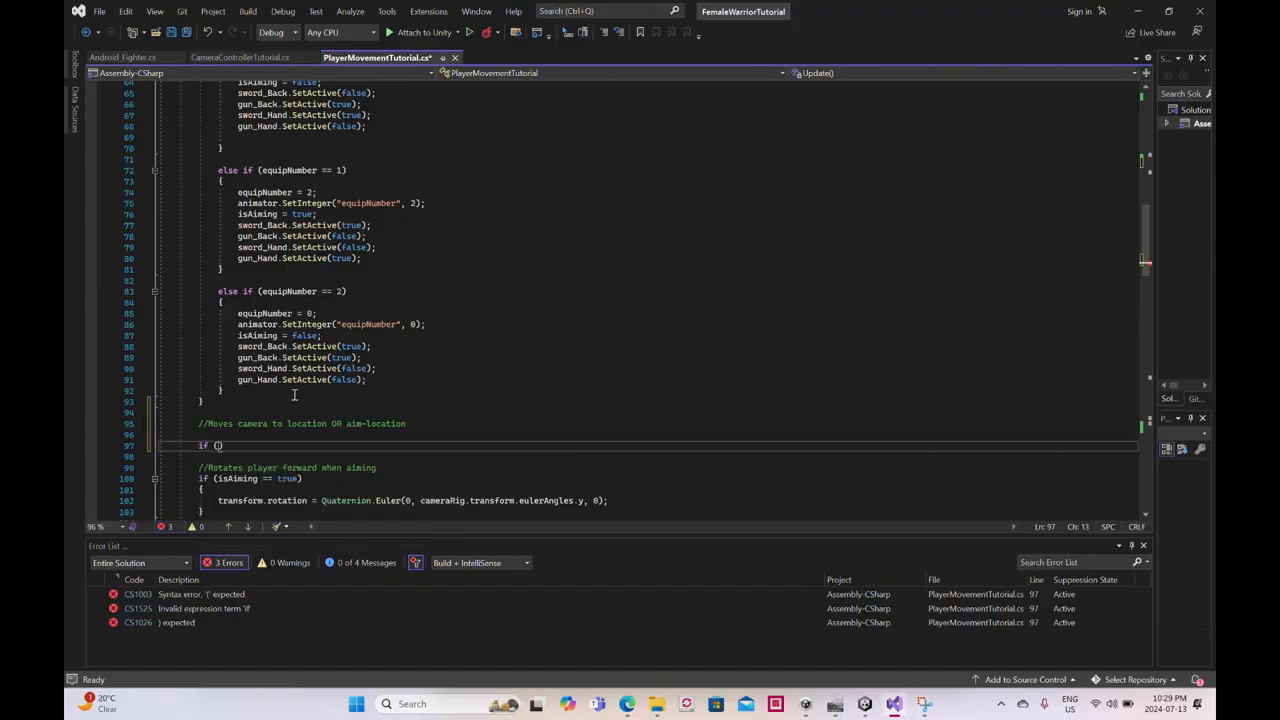
pyautogui.press('BackSpace')
pyautogui.write('equipNumber =')
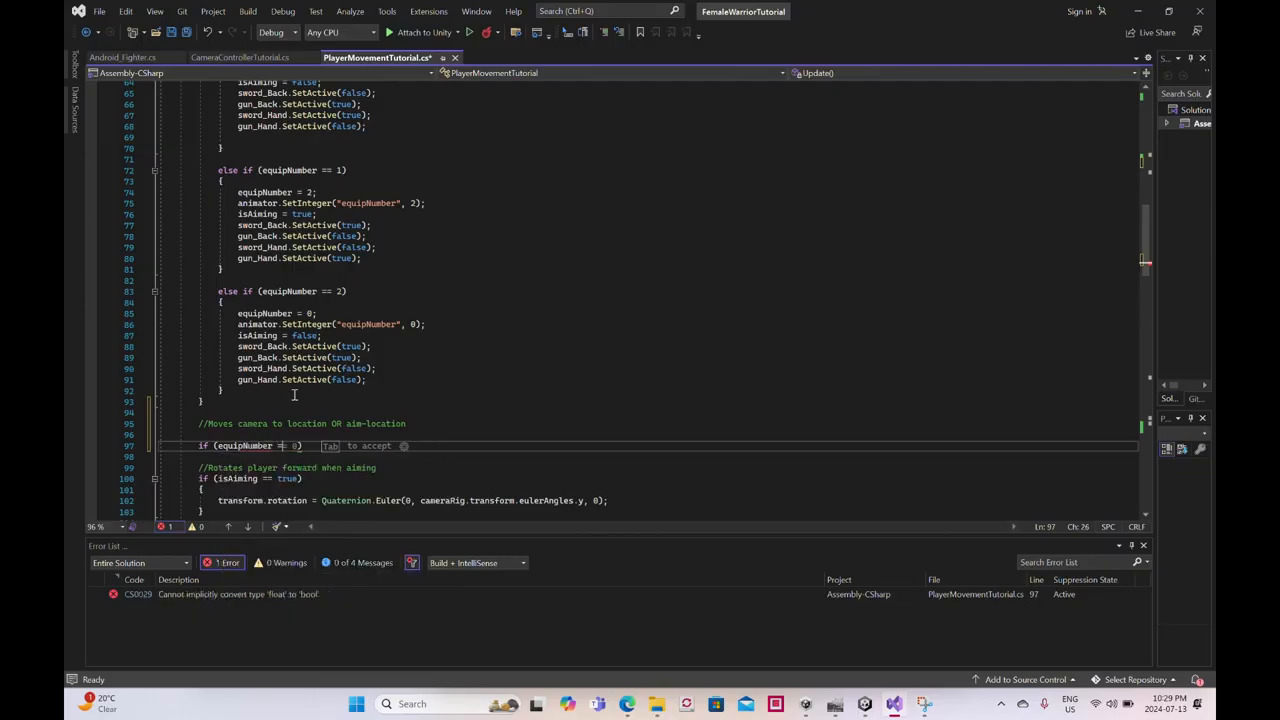
pyautogui.write('= 0 ')
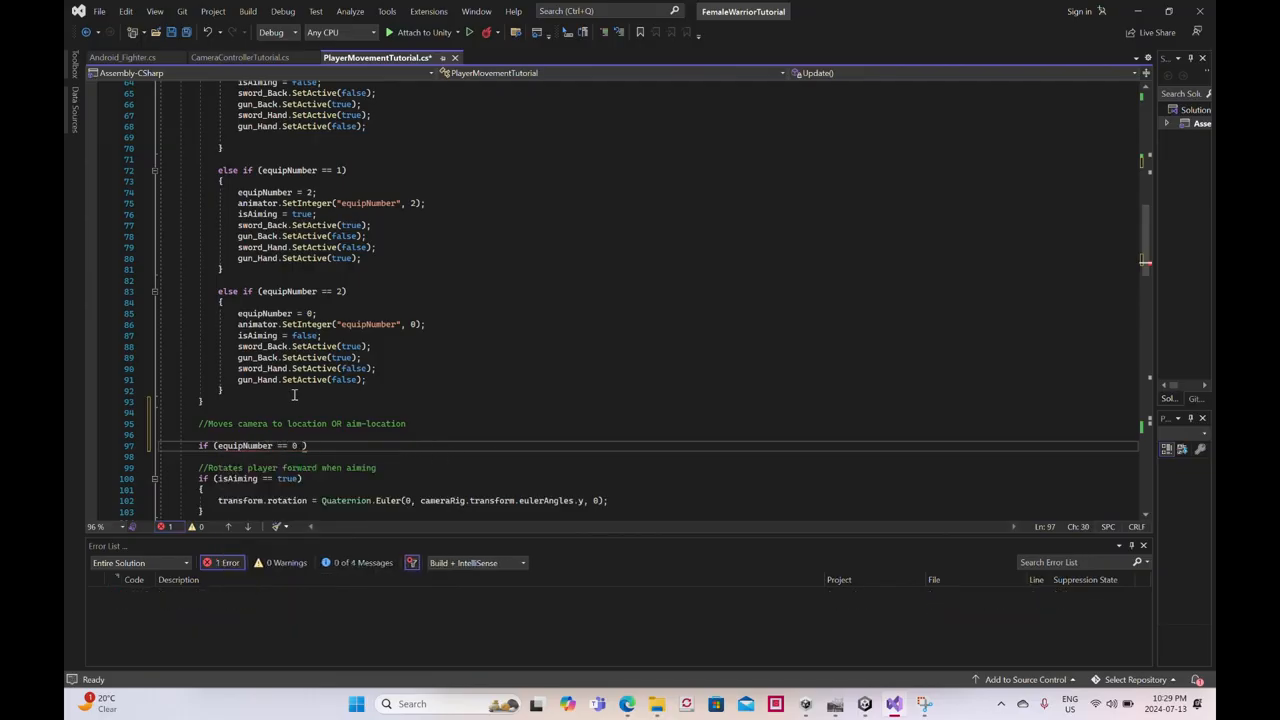
pyautogui.write('||')
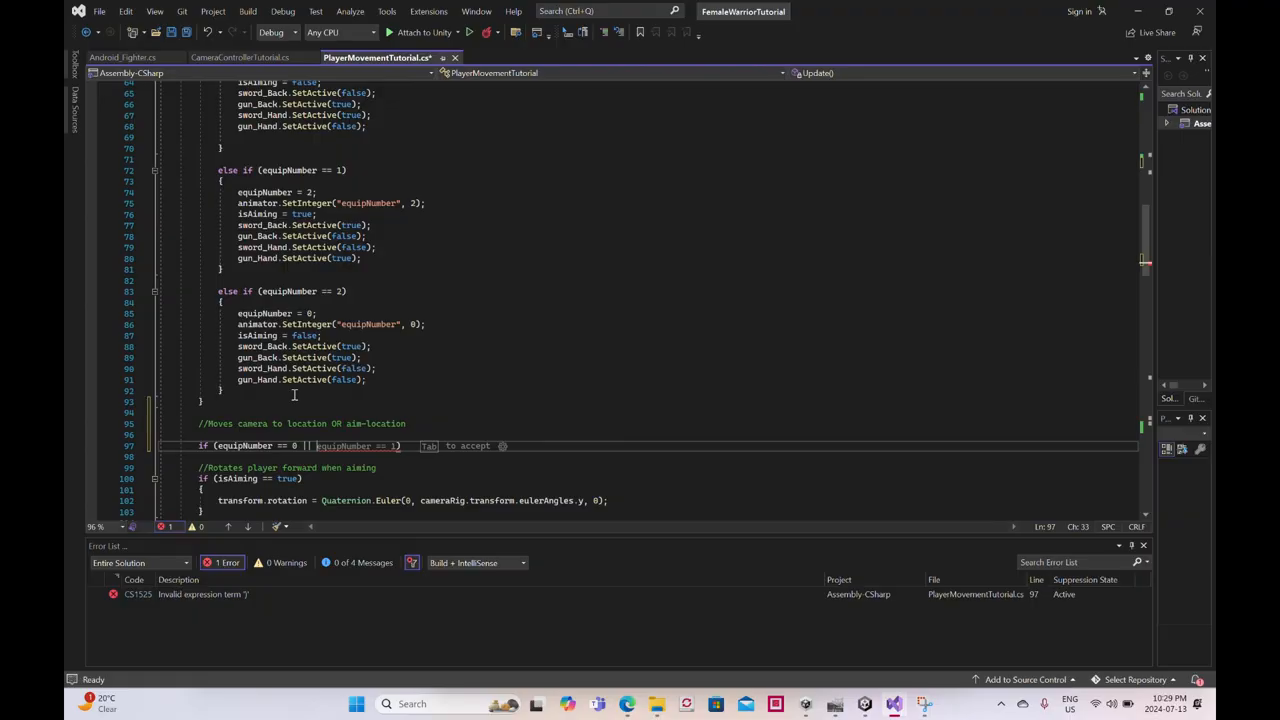
pyautogui.write(' equi')
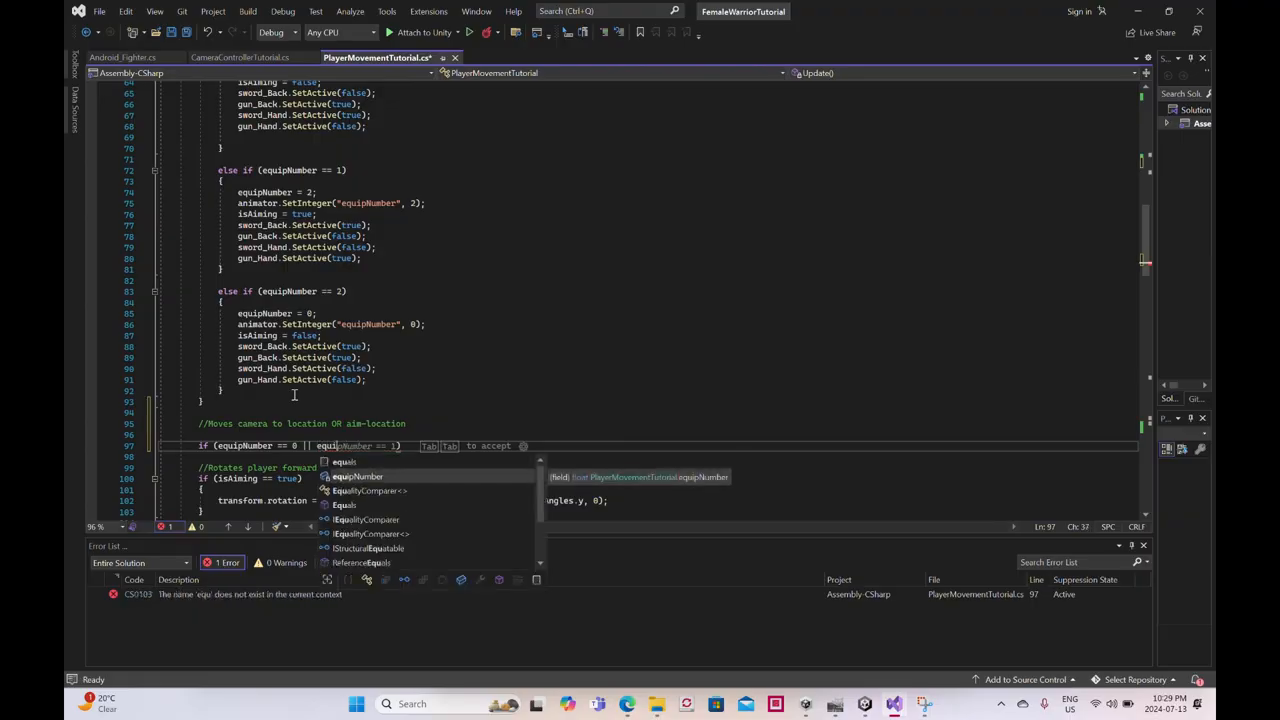
pyautogui.write('pNuber ==1)')
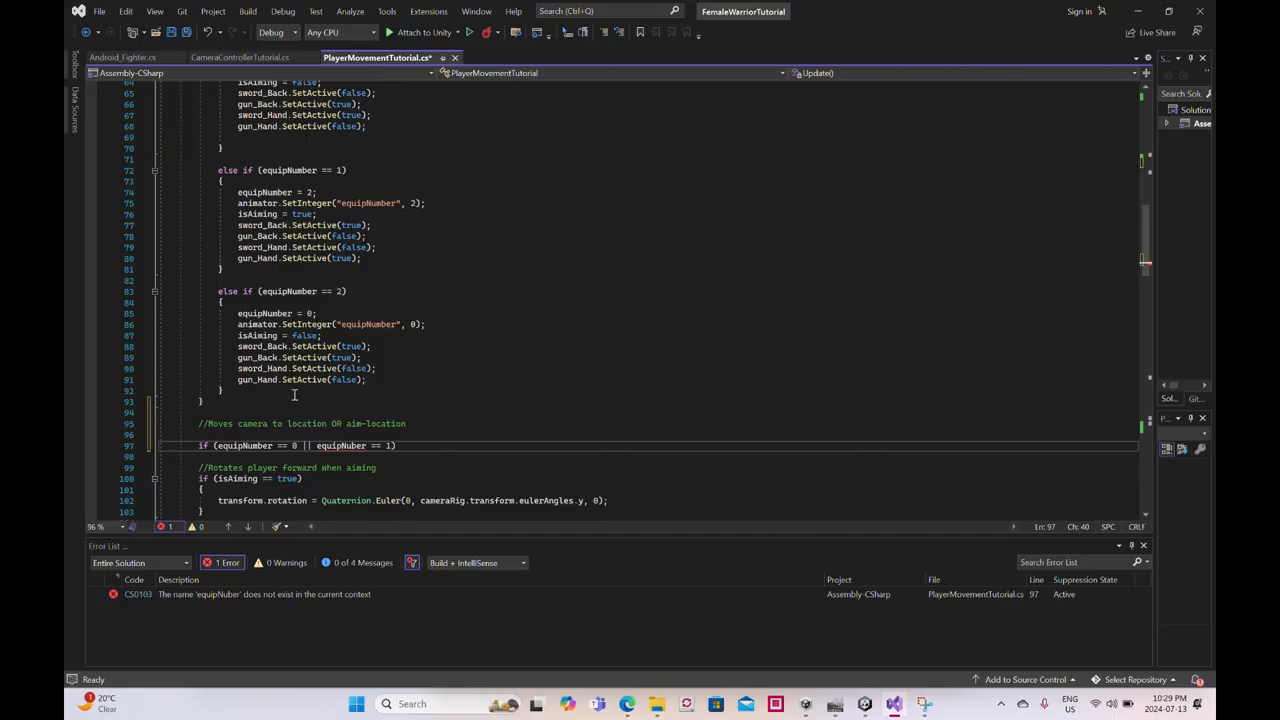
pyautogui.write('m')
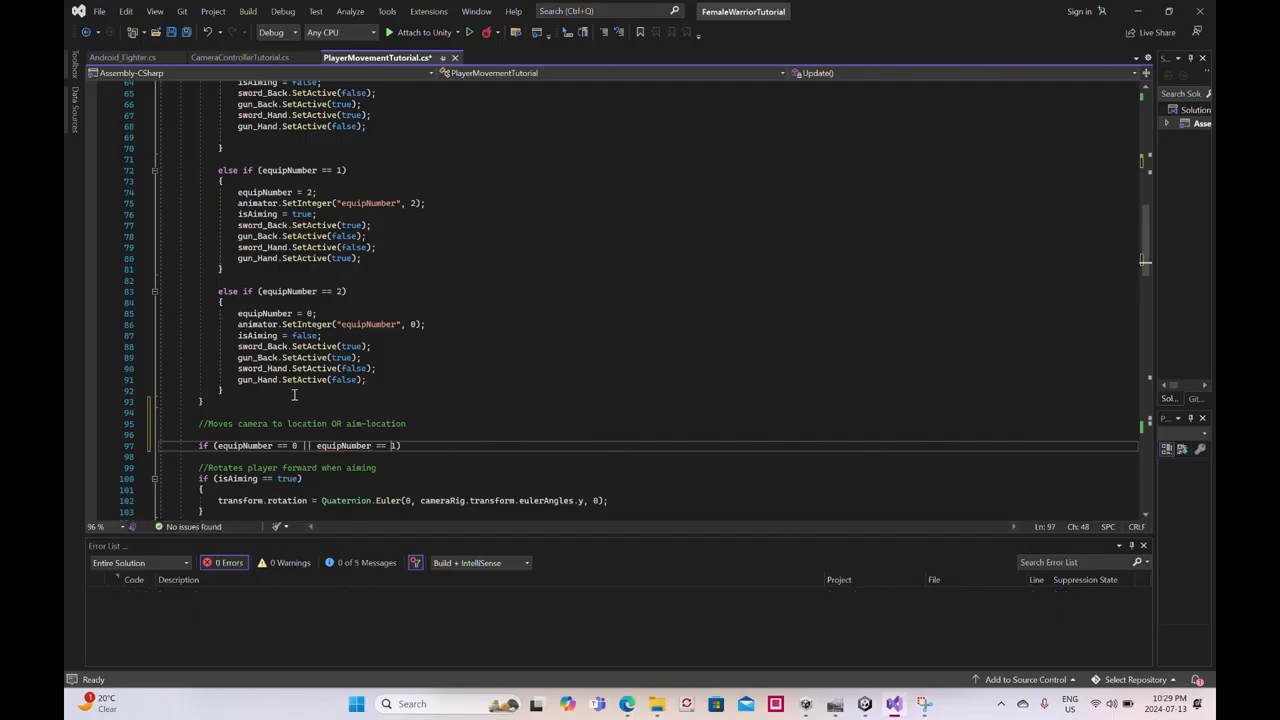
# - Extend the if condition with || equipNumber == 1 and give the statement an empty braced body
pyautogui.press('Return')
pyautogui.write('{')
pyautogui.press('Return')
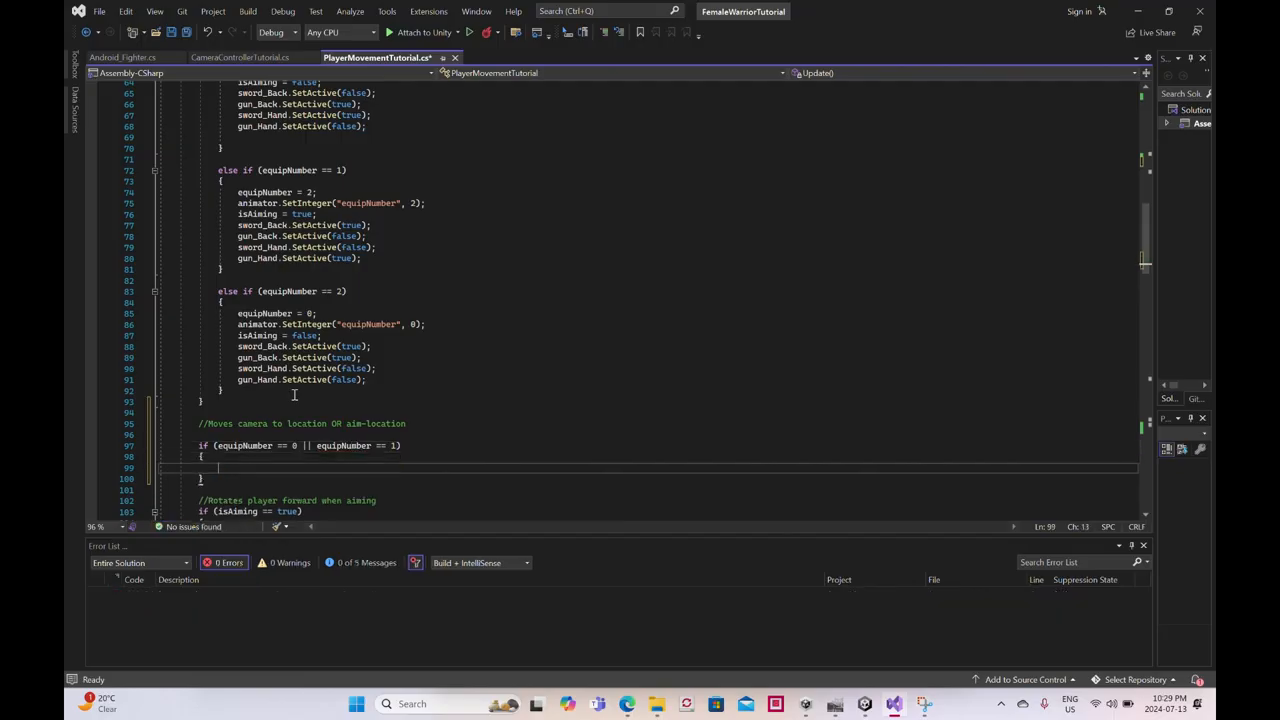
# - Add an else if (equipNumber == 2) branch with an empty braced body after the new if block
pyautogui.press('Down')
pyautogui.press('Return')
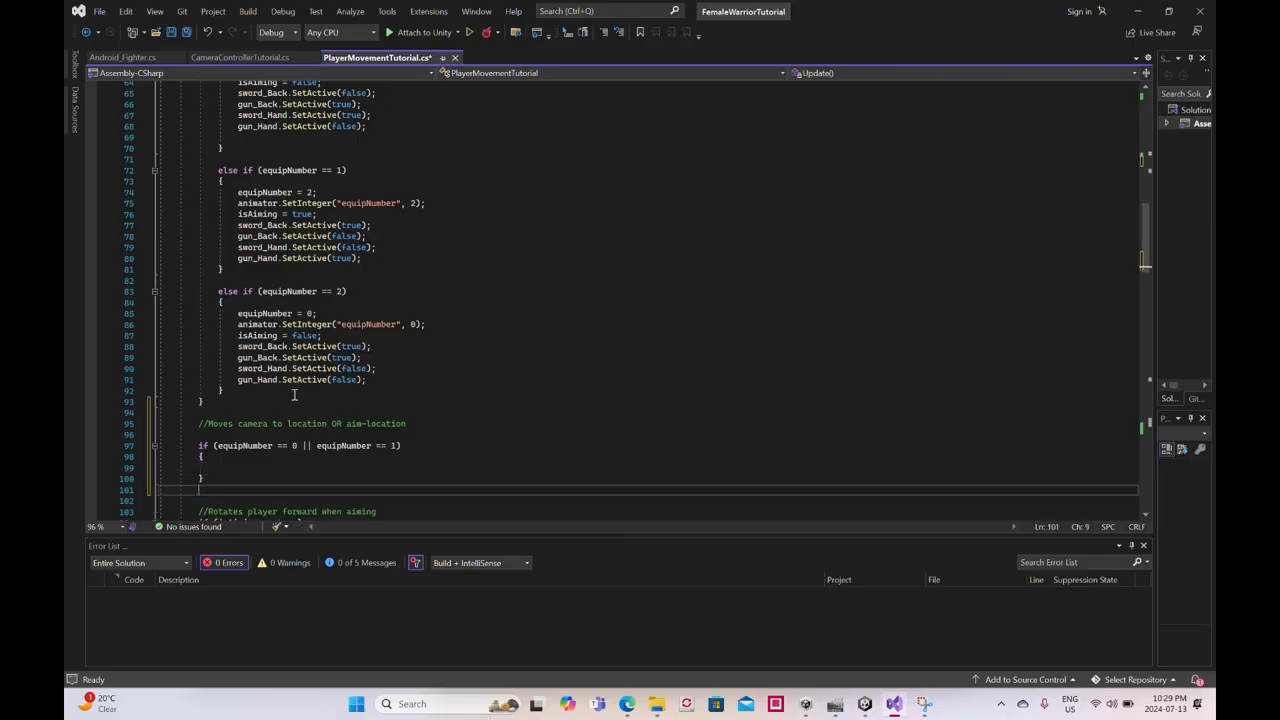
pyautogui.write('else')
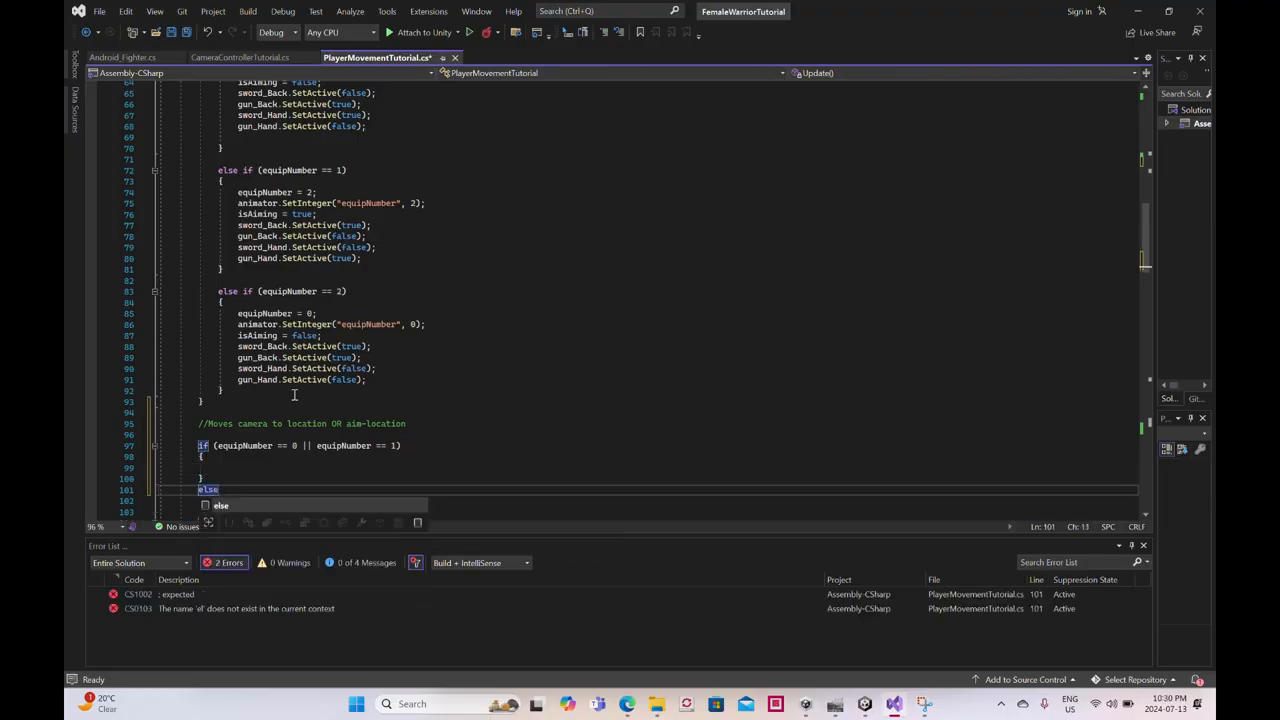
pyautogui.write(' if (e')
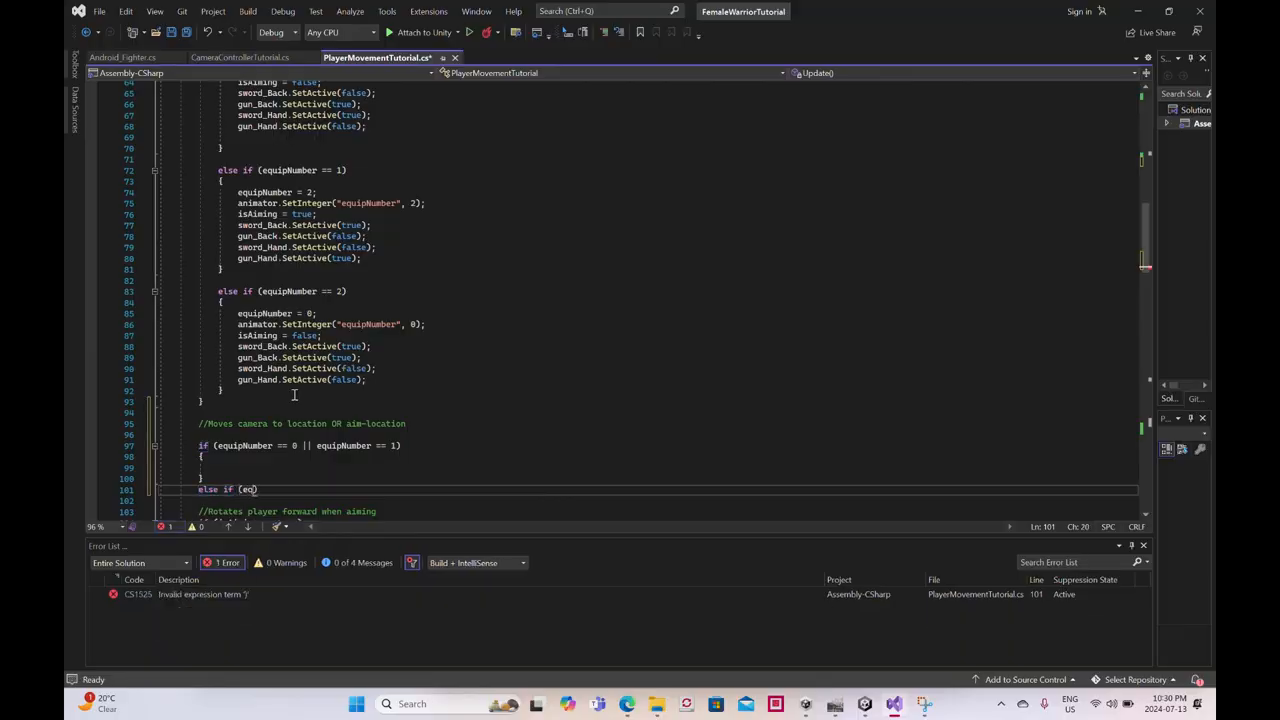
pyautogui.write('quipNumber == 2')
pyautogui.press('Return')
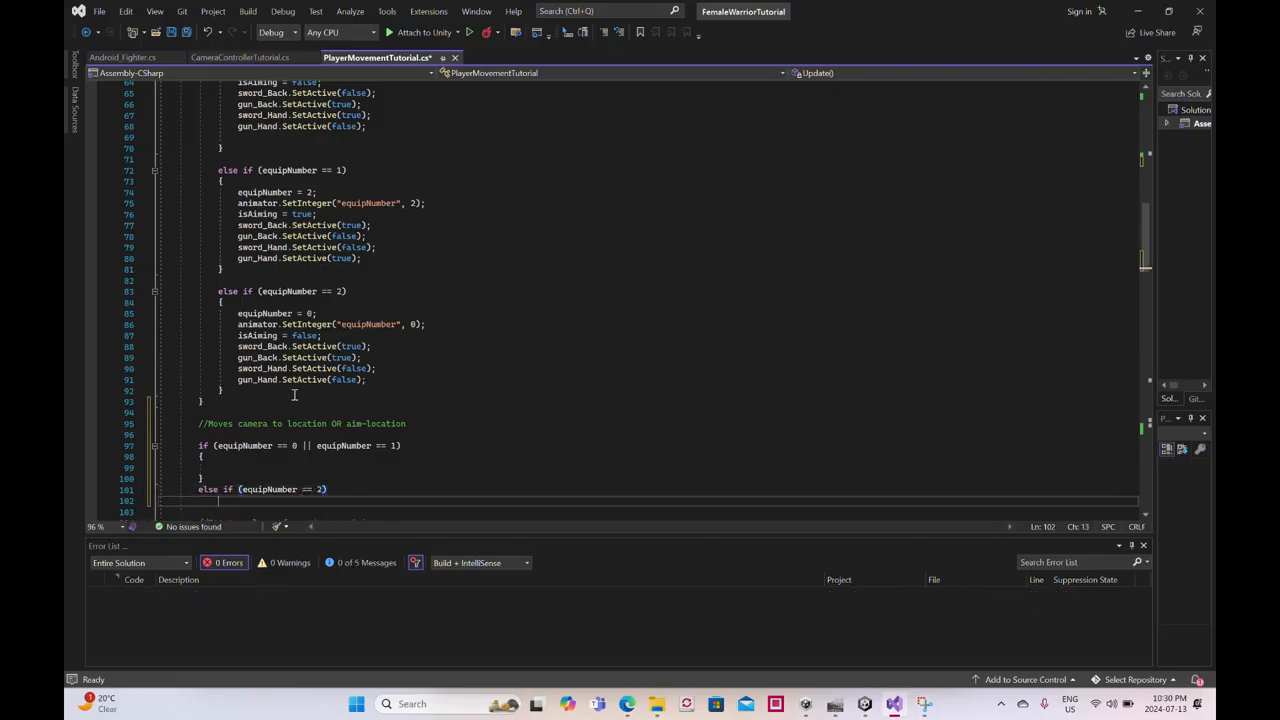
pyautogui.press('Return')
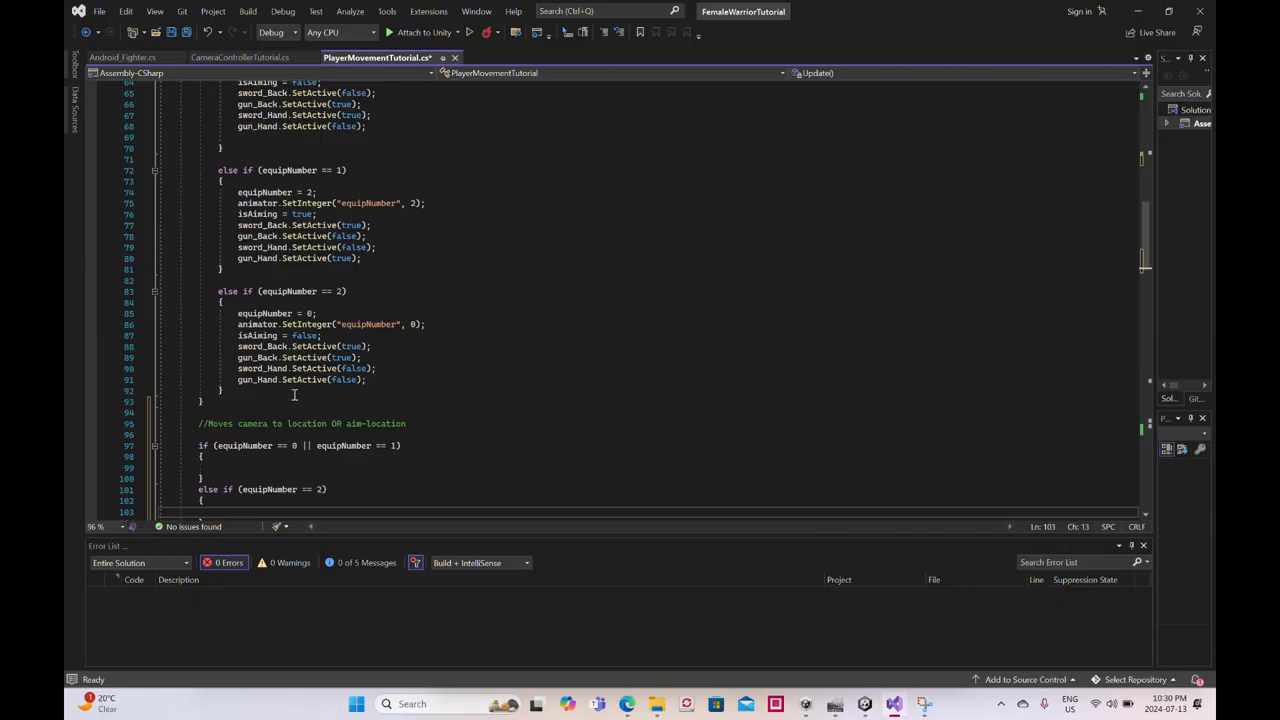
# - Begin a transform position reference inside the body of the equipNumber 0 or 1 block
pyautogui.scroll(-3, 294, 395)
pyautogui.click(220, 369)
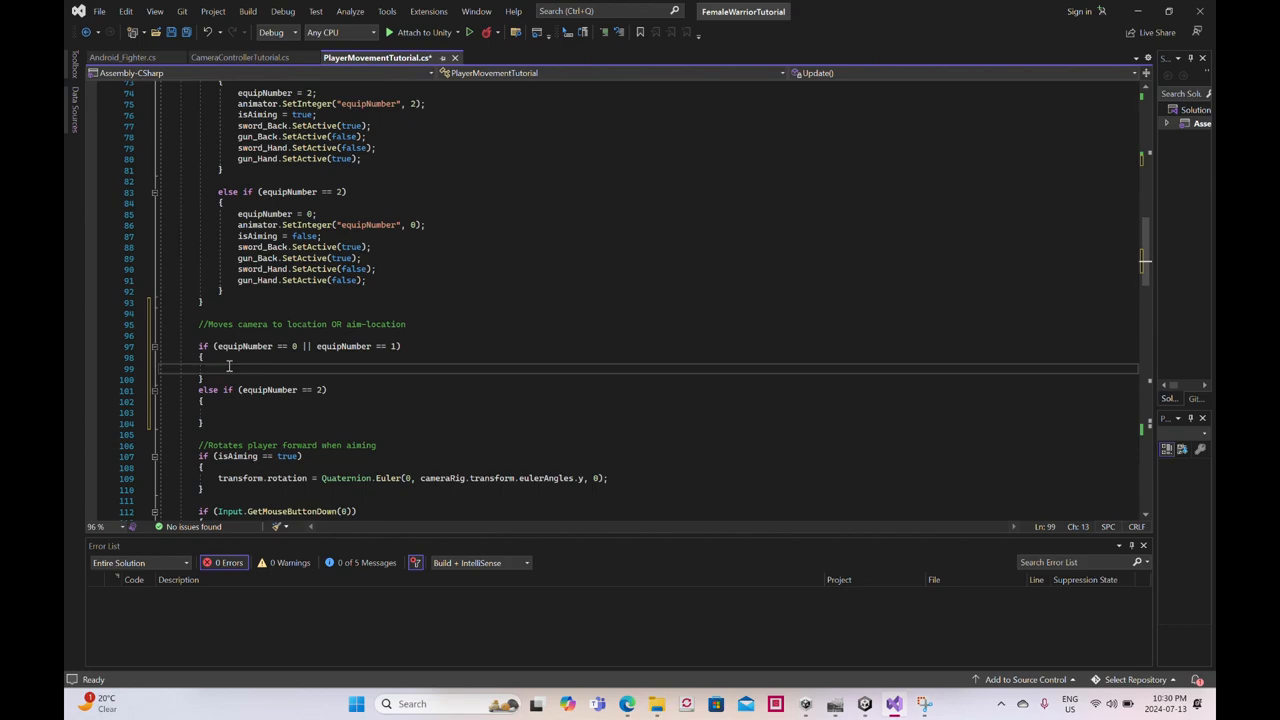
pyautogui.write('transform')
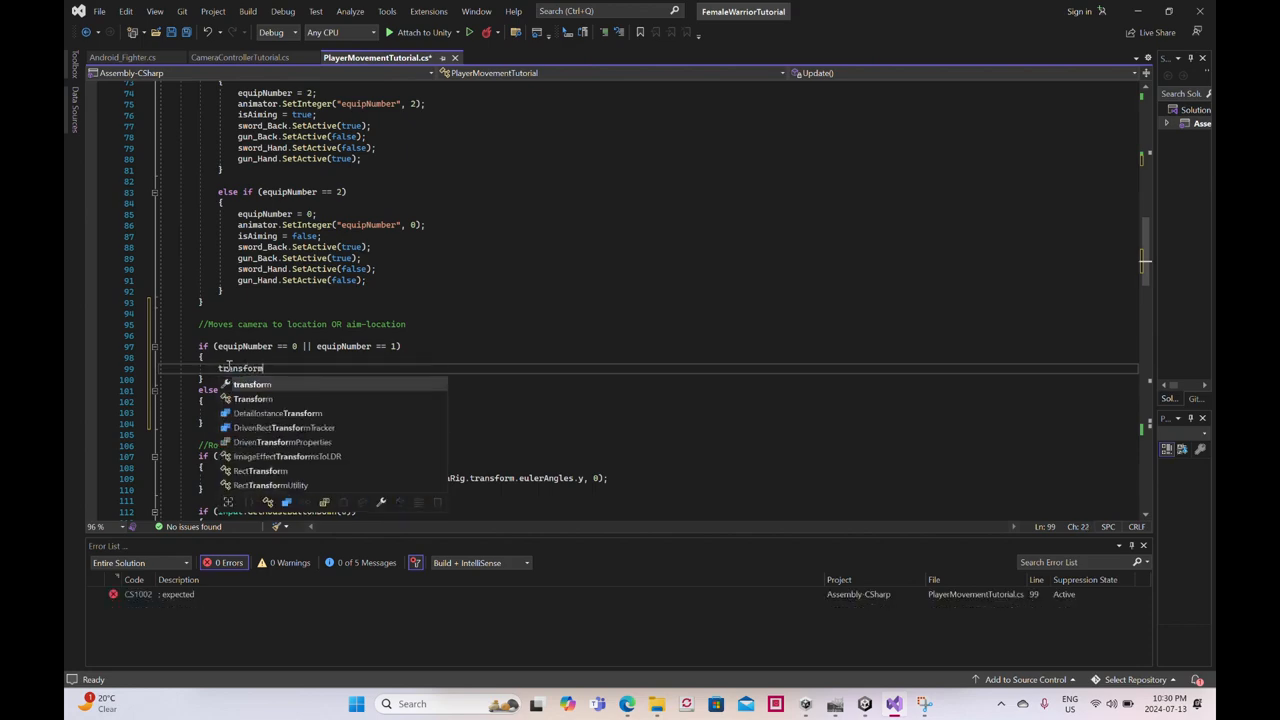
pyautogui.write('.po')
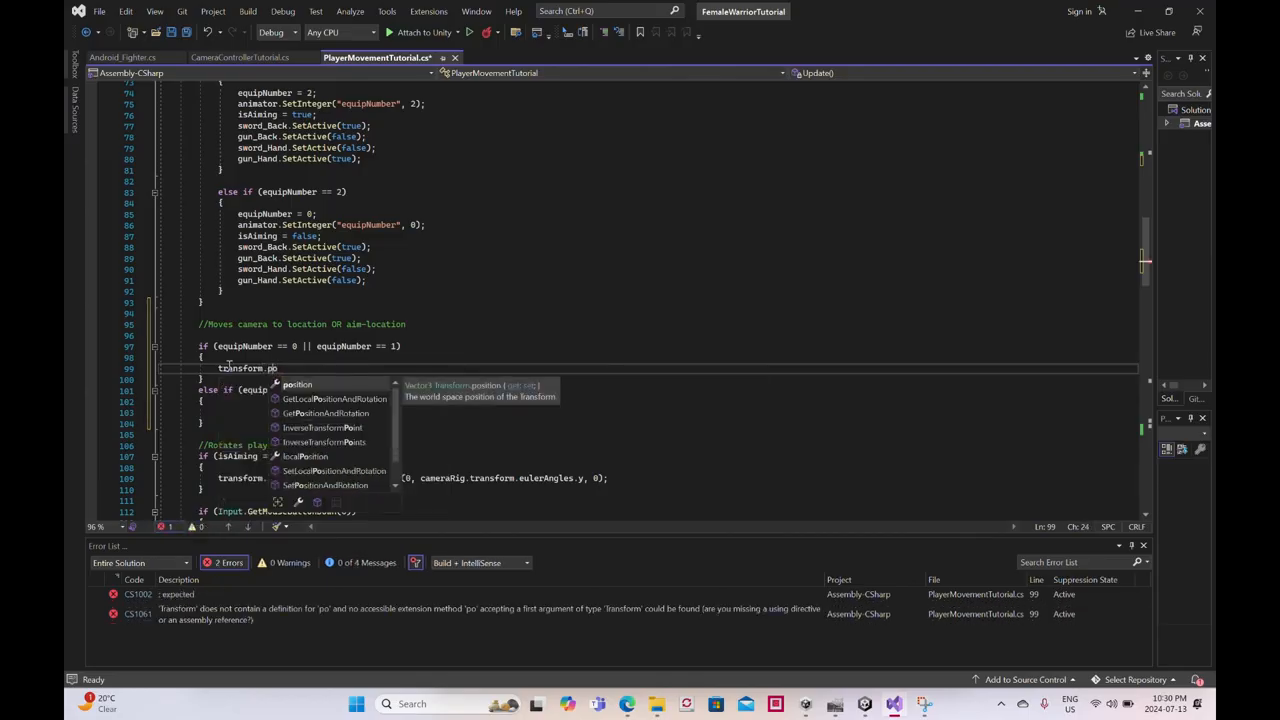
# - Check the camera variable's declaration, and complete the reference in the if block as fpsCam.transform.position
pyautogui.click(228, 367)
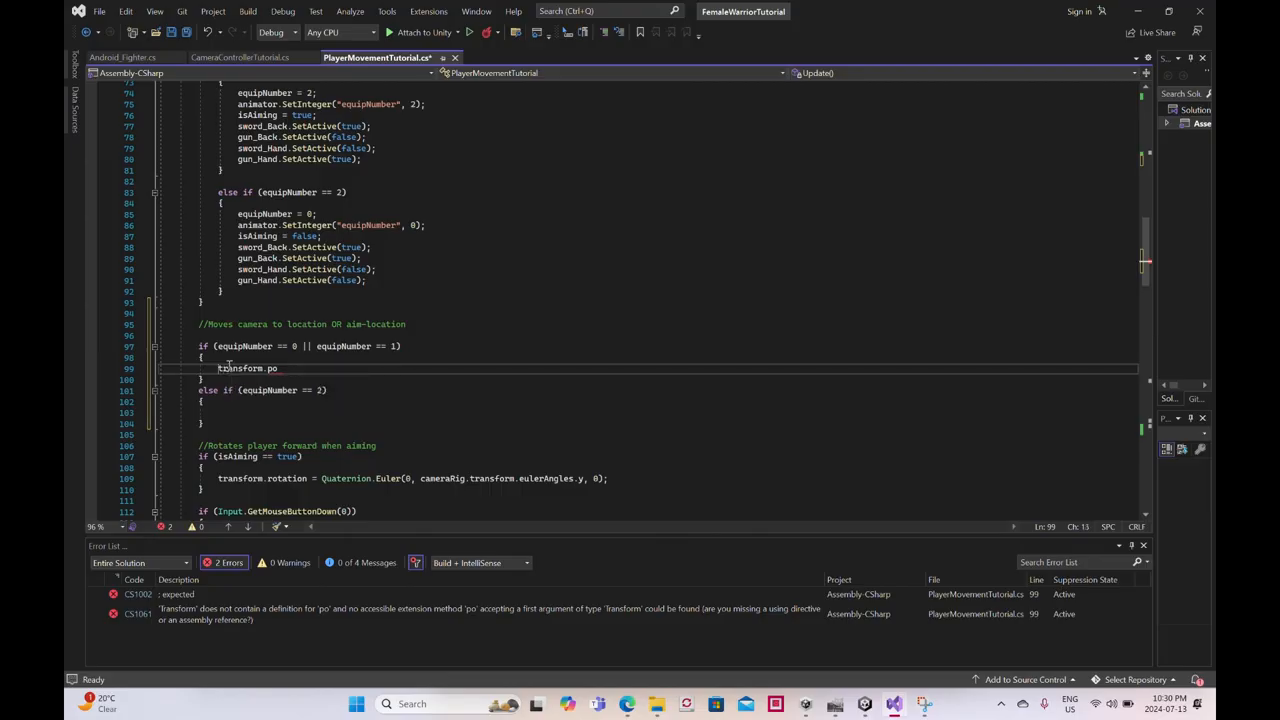
pyautogui.scroll(10, 410, 330)
pyautogui.scroll(5, 418, 330)
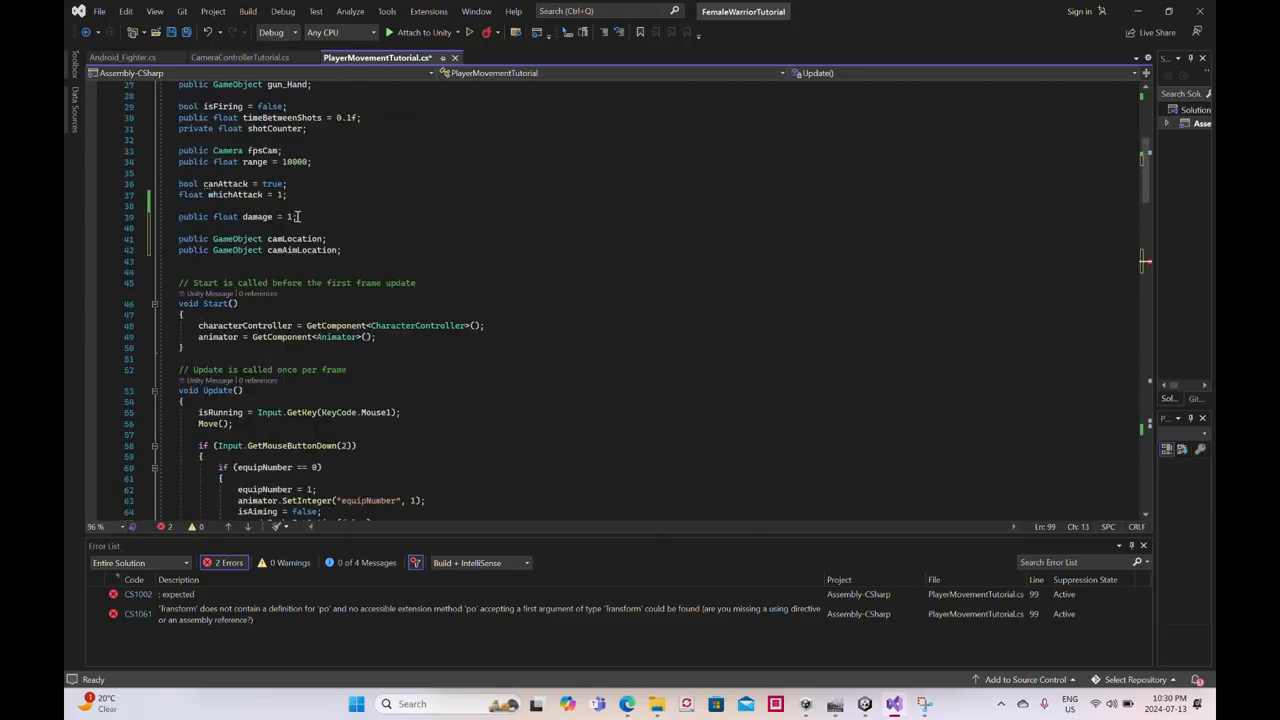
pyautogui.scroll(-15, 300, 228)
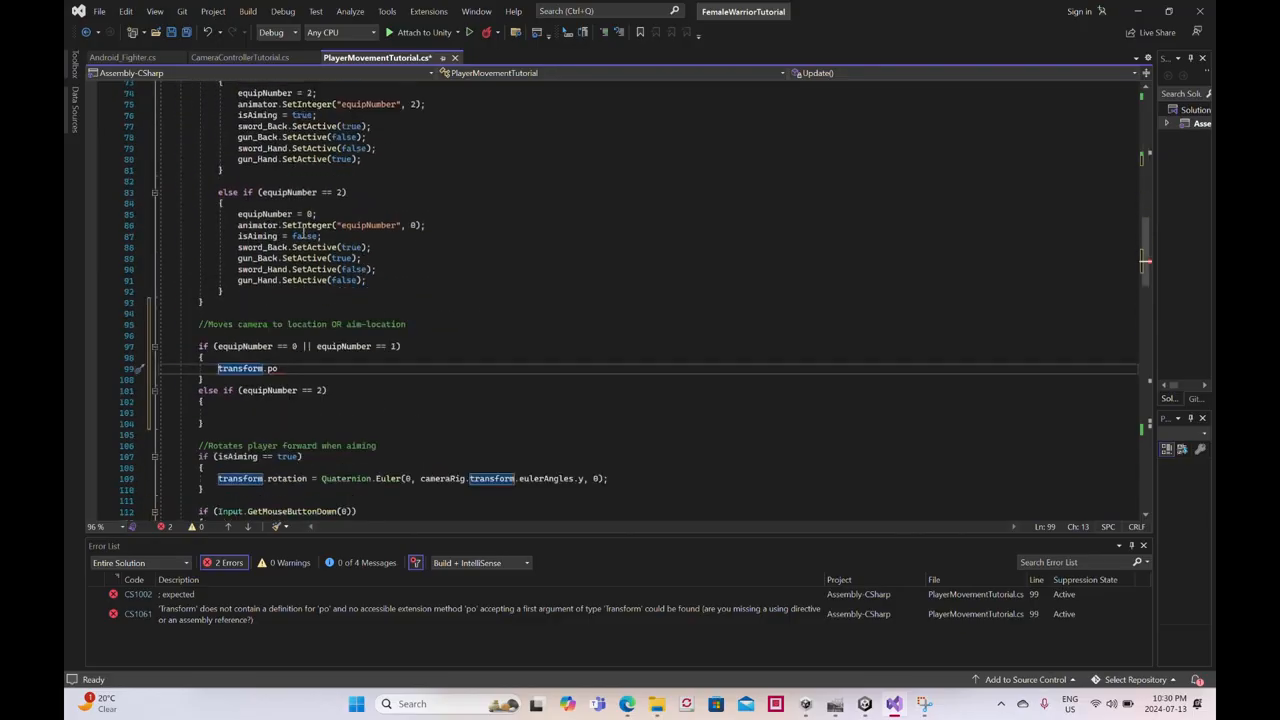
pyautogui.write('fps.')
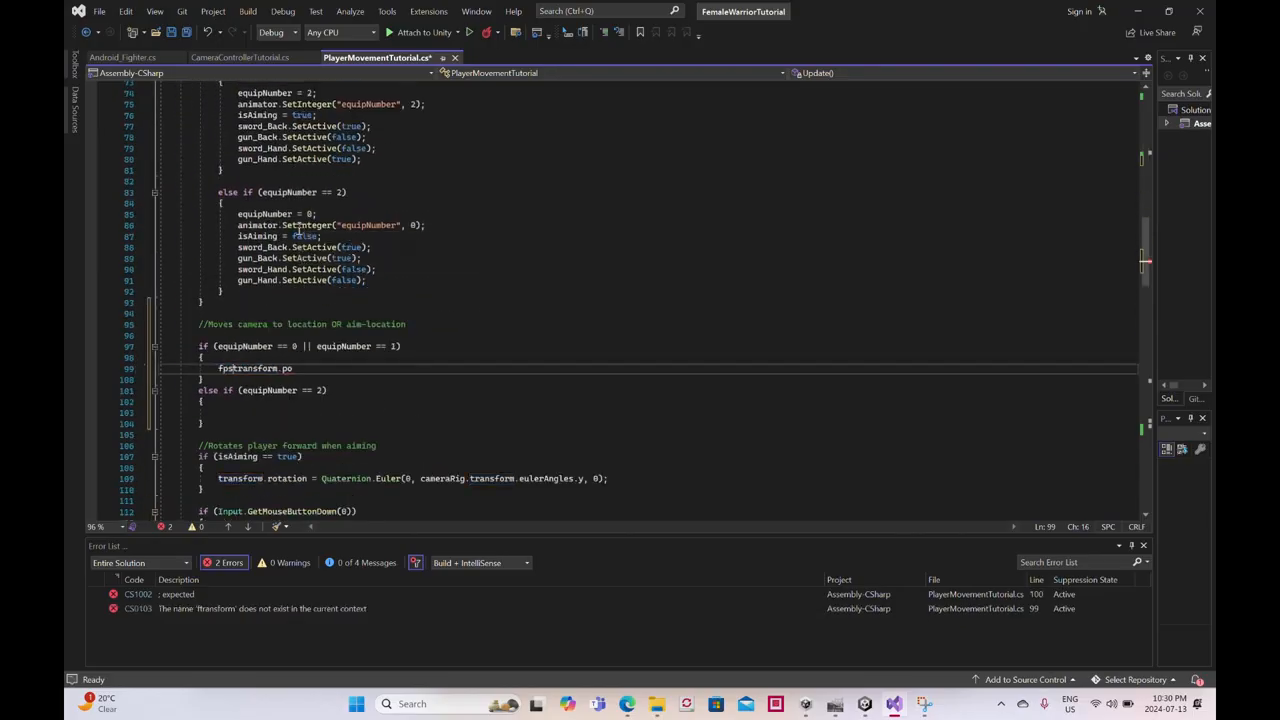
pyautogui.press('BackSpace')
pyautogui.write('Cam')
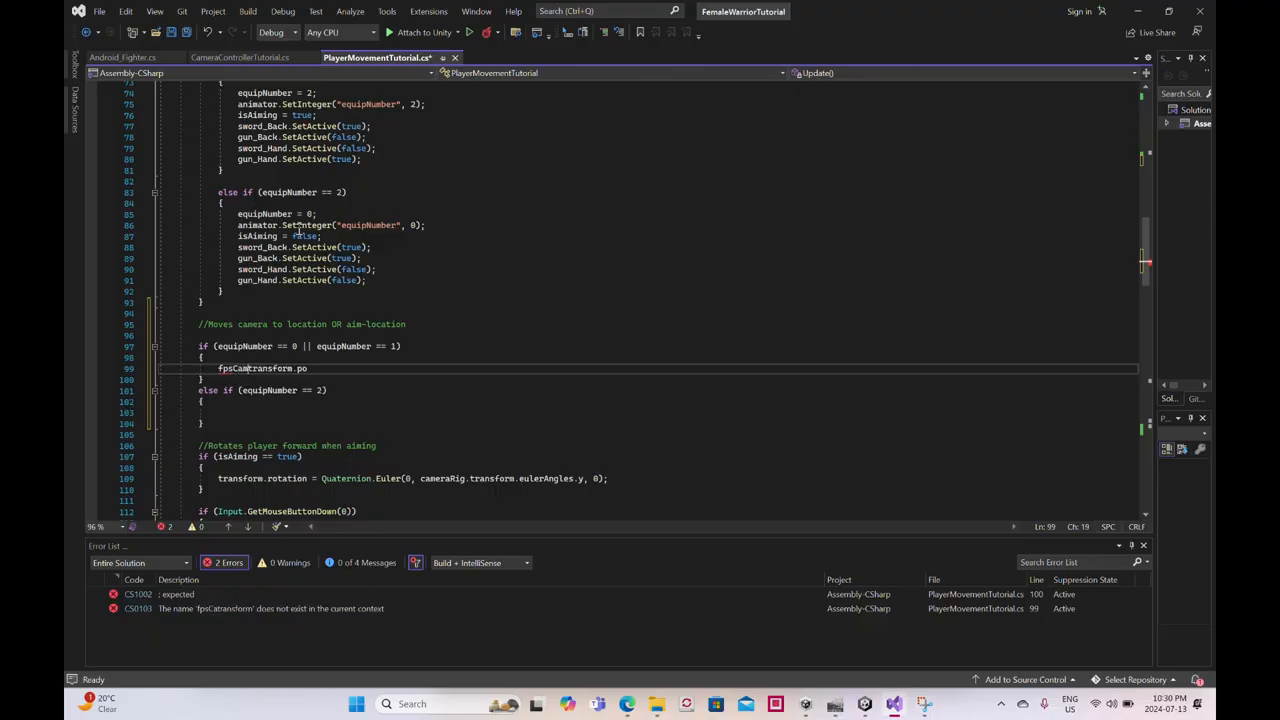
pyautogui.write('.')
pyautogui.press('Right')
pyautogui.press('Right')
pyautogui.press('Right')
pyautogui.press('Right')
pyautogui.press('Right')
pyautogui.press('Right')
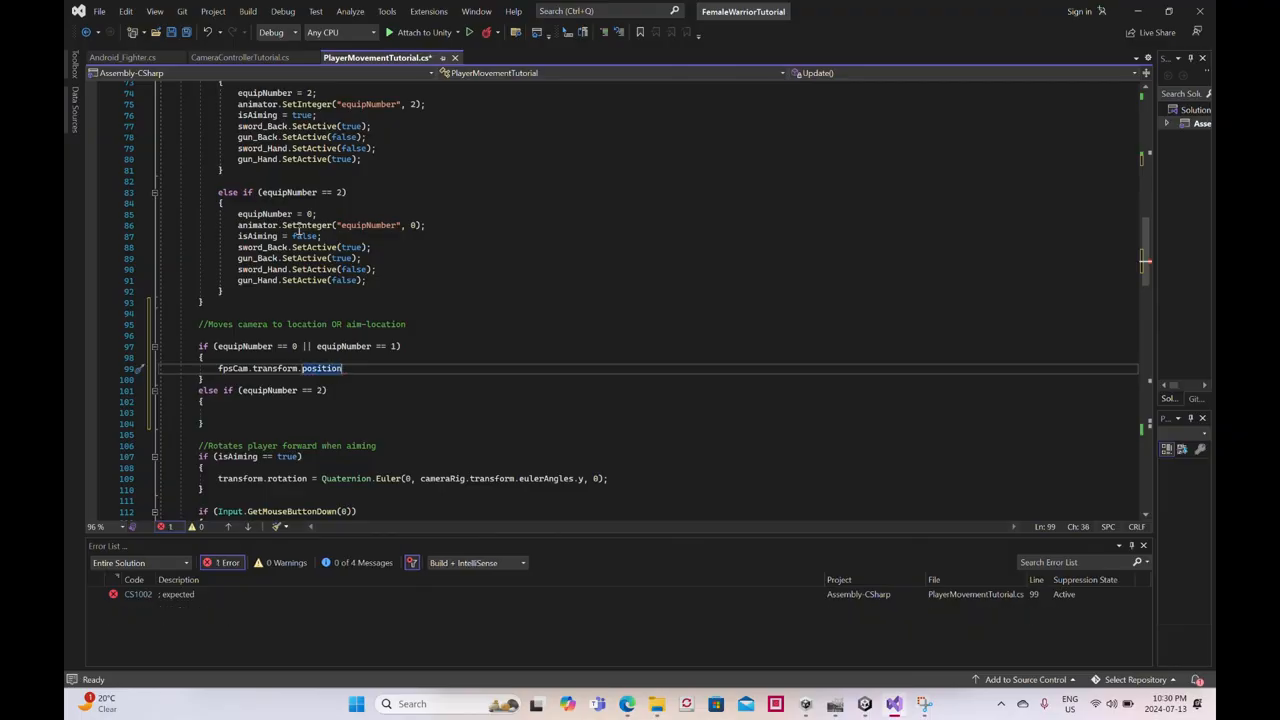
# - Assign a Vector3.MoveTowards call to fpsCam.transform.position in the equipNumber 0 or 1 block
pyautogui.write('= Ve')
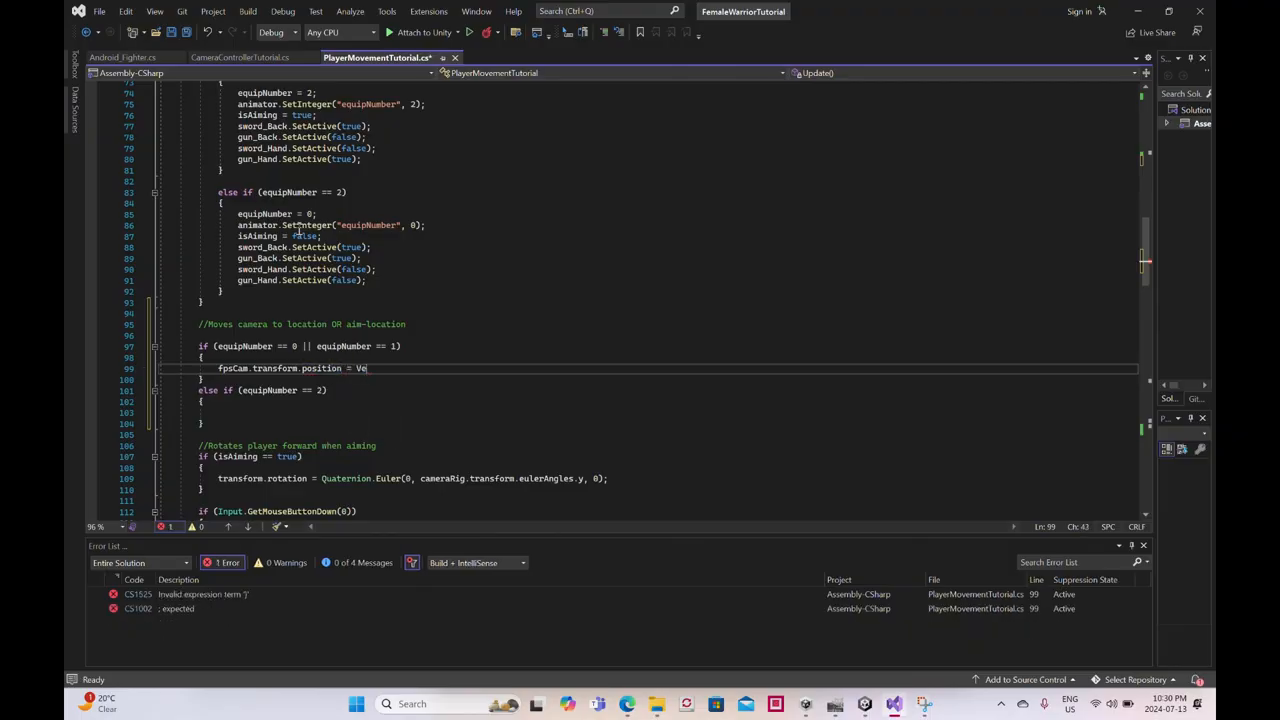
pyautogui.write('ctor3')
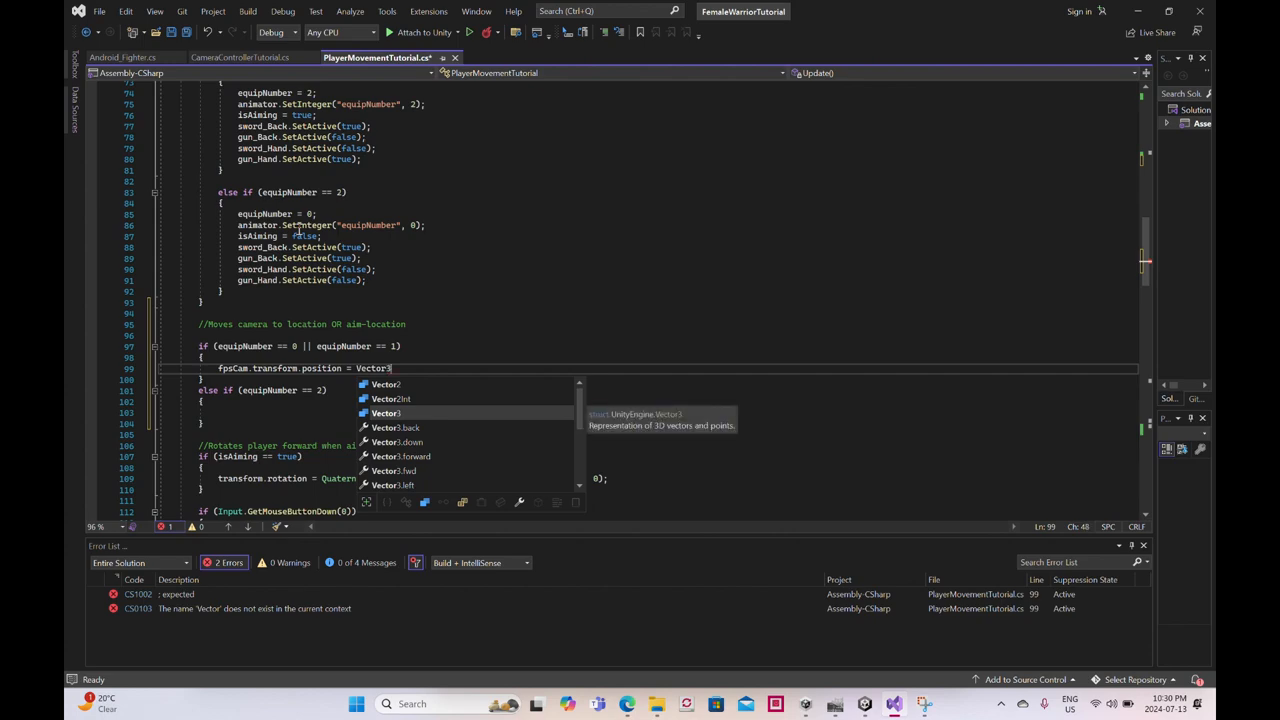
pyautogui.write('.')
pyautogui.write('Mov')
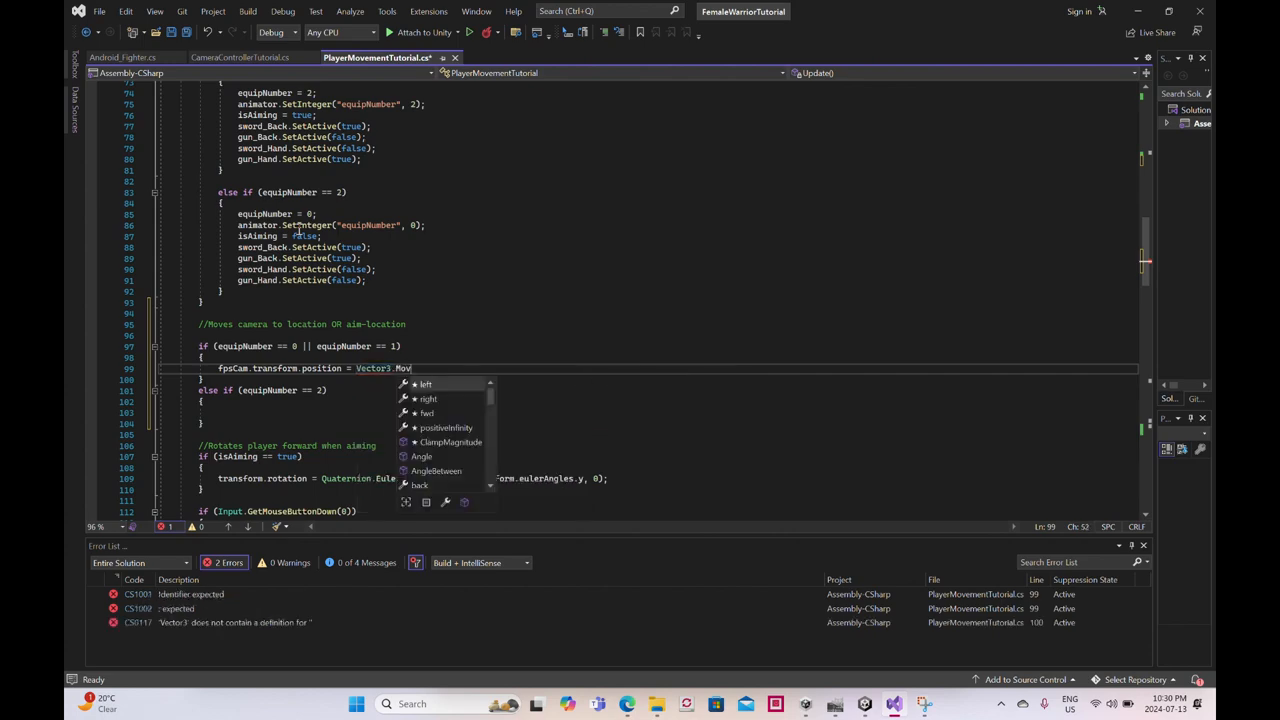
pyautogui.write('eTowards')
pyautogui.write('(trans')
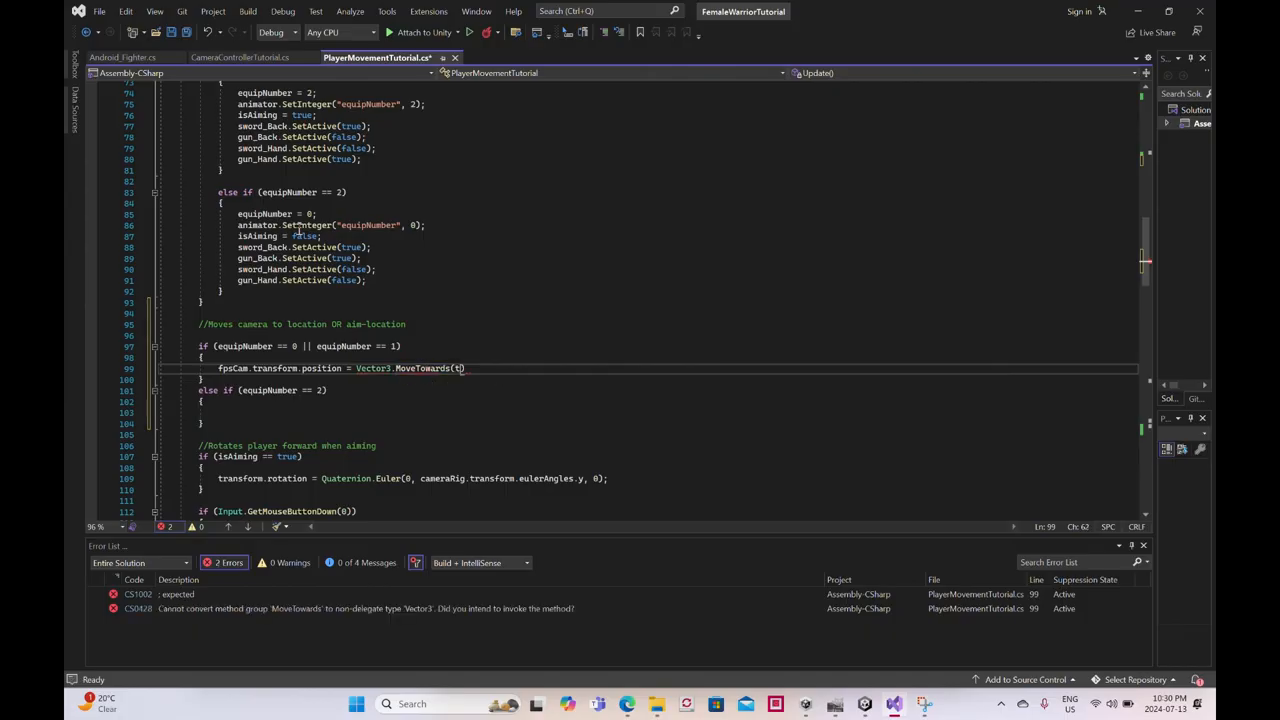
pyautogui.write('form')
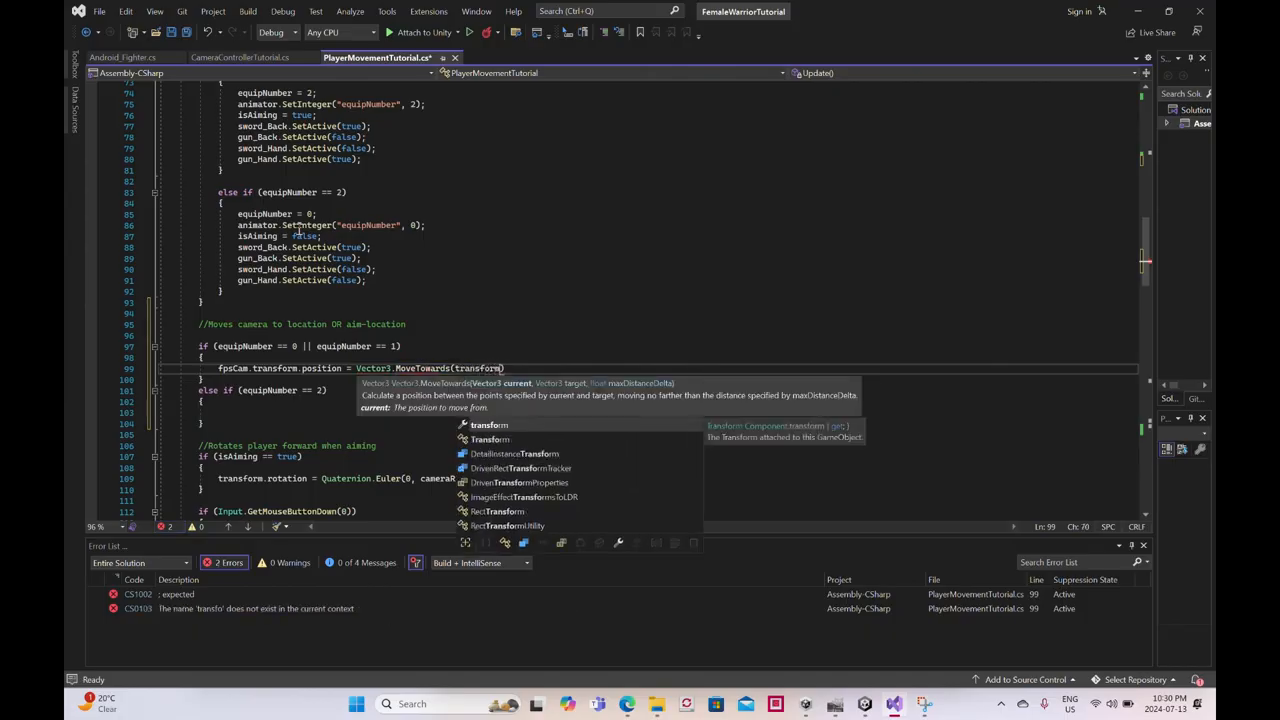
pyautogui.write('po')
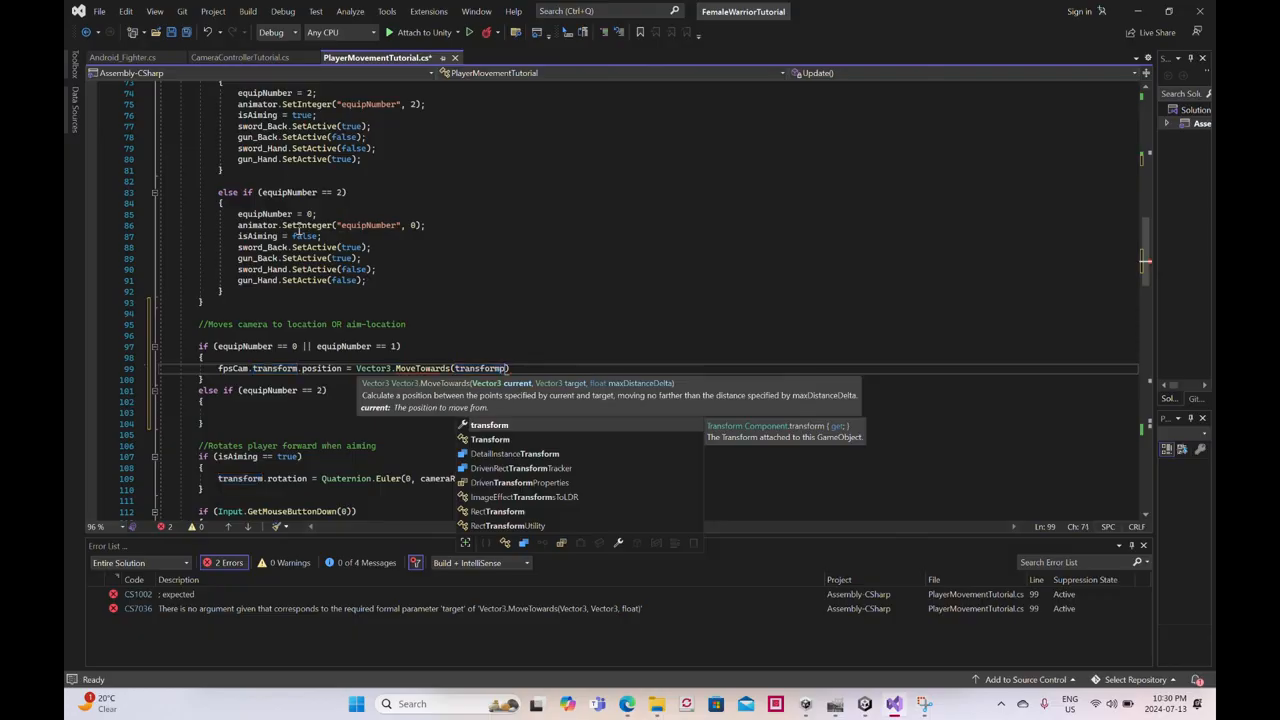
# - Open the MoveTowards argument list and enter transform.position as the current position argument
pyautogui.press('BackSpace')
pyautogui.press('BackSpace')
pyautogui.press('BackSpace')
pyautogui.write('m.p')
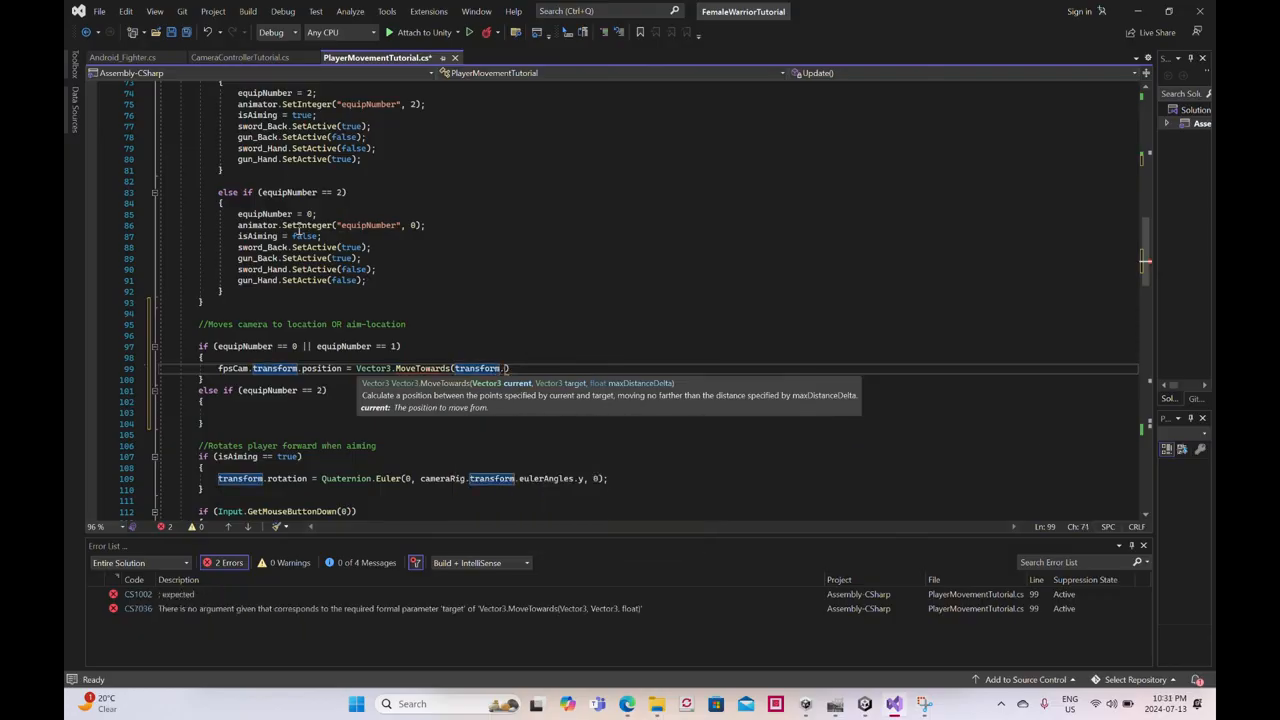
pyautogui.write('ositi')
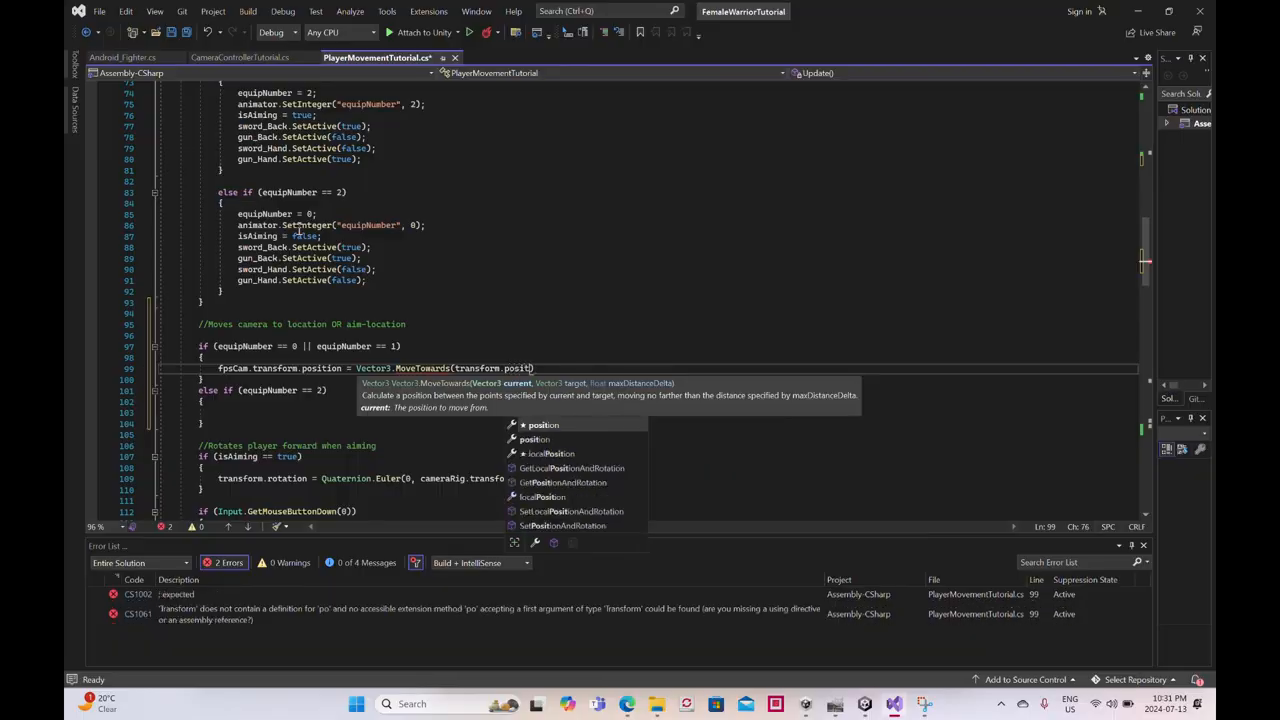
pyautogui.write('on, ')
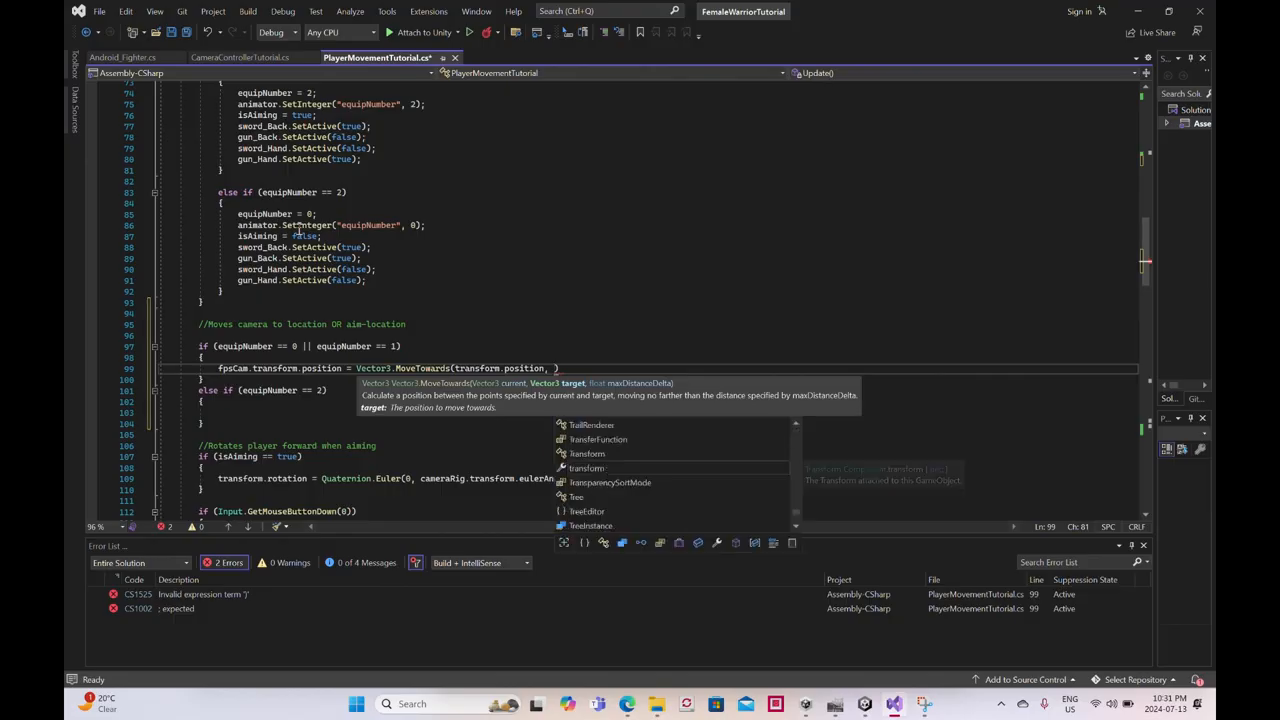
pyautogui.write('camL')
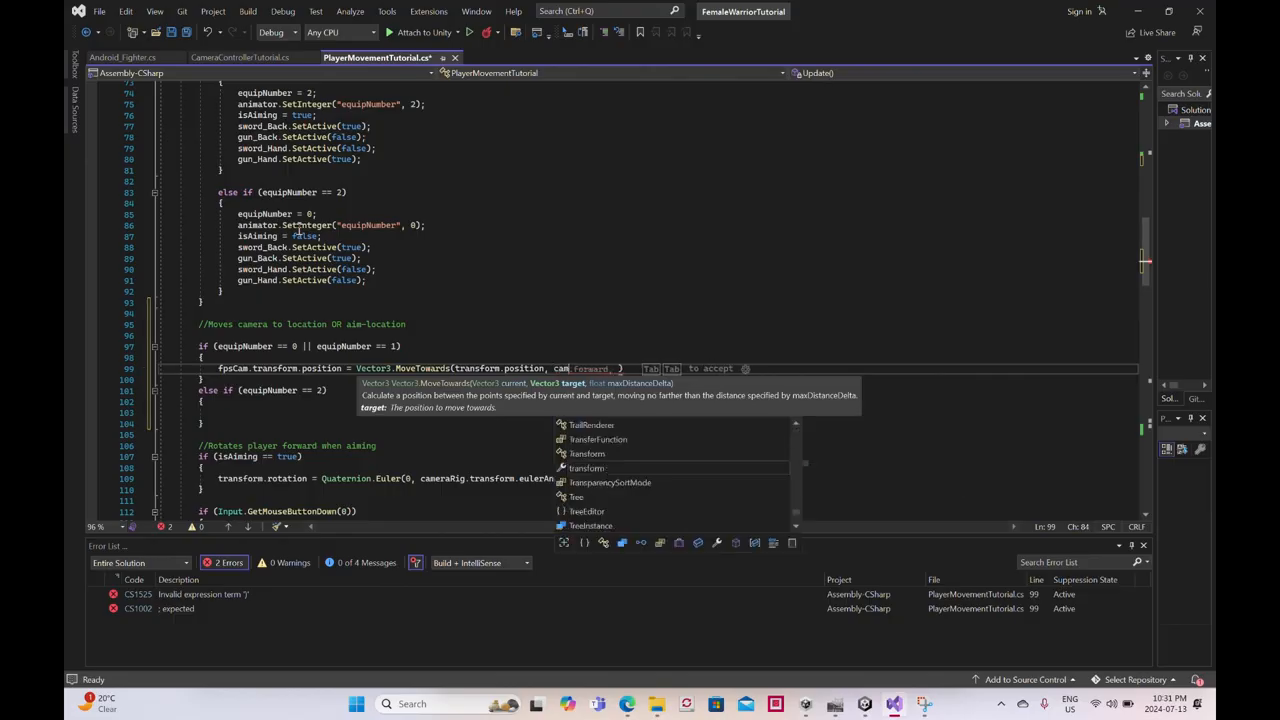
pyautogui.write('ocation')
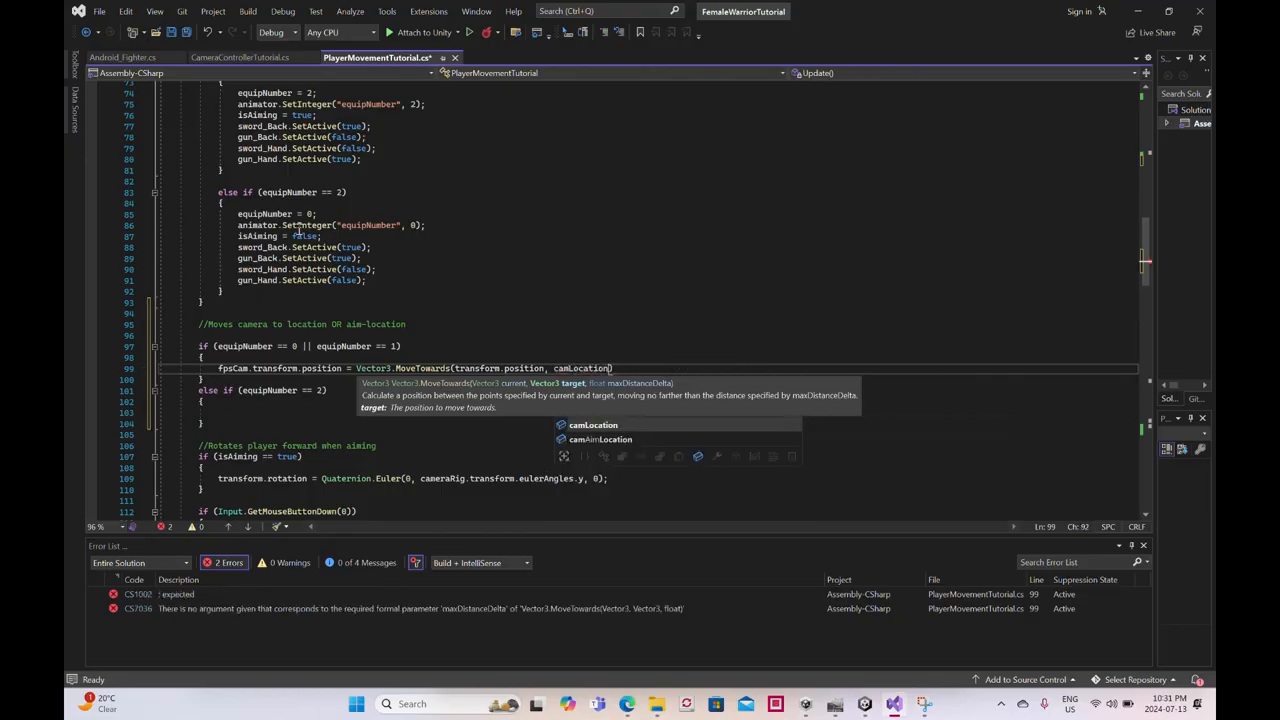
pyautogui.write('.tran')
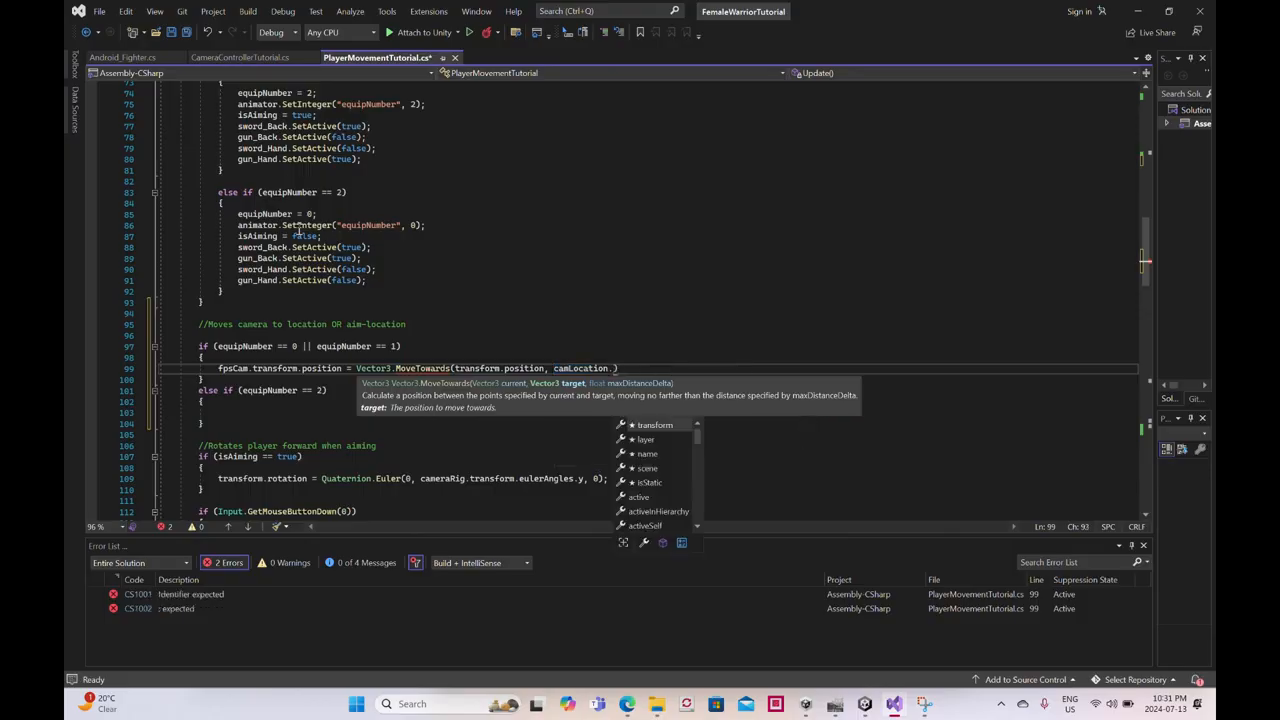
pyautogui.write('sform')
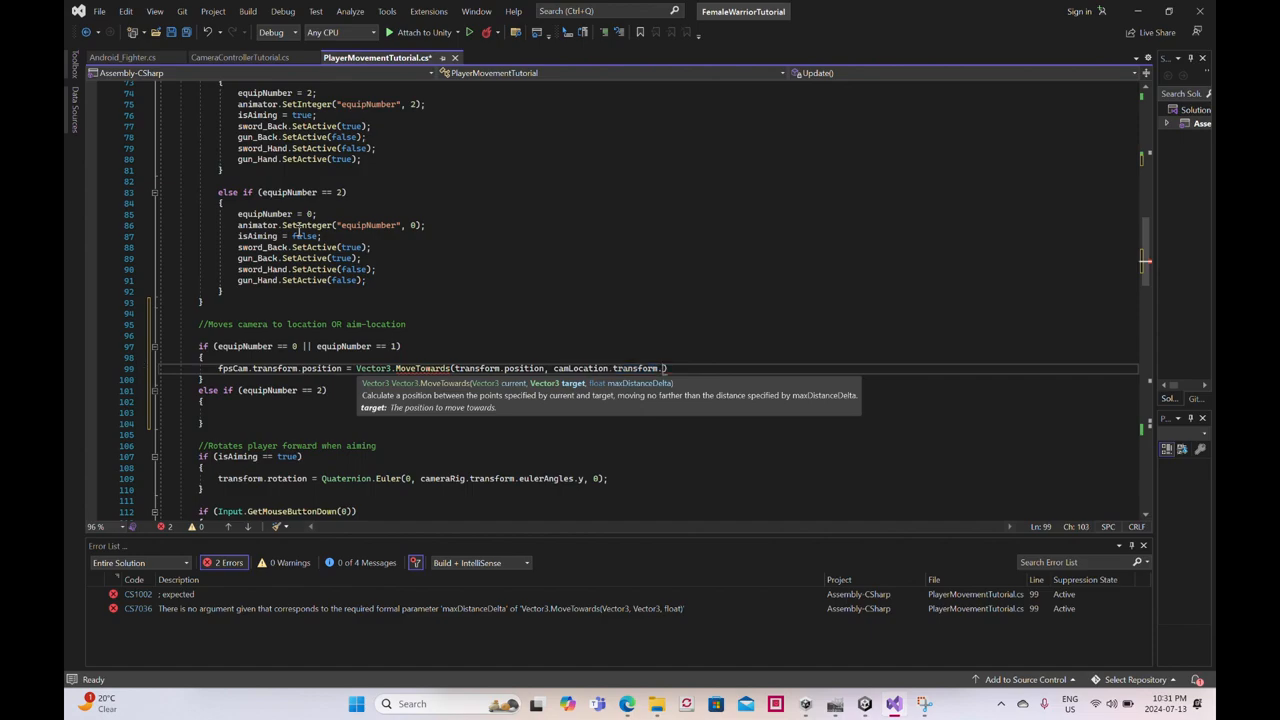
pyautogui.write('.position')
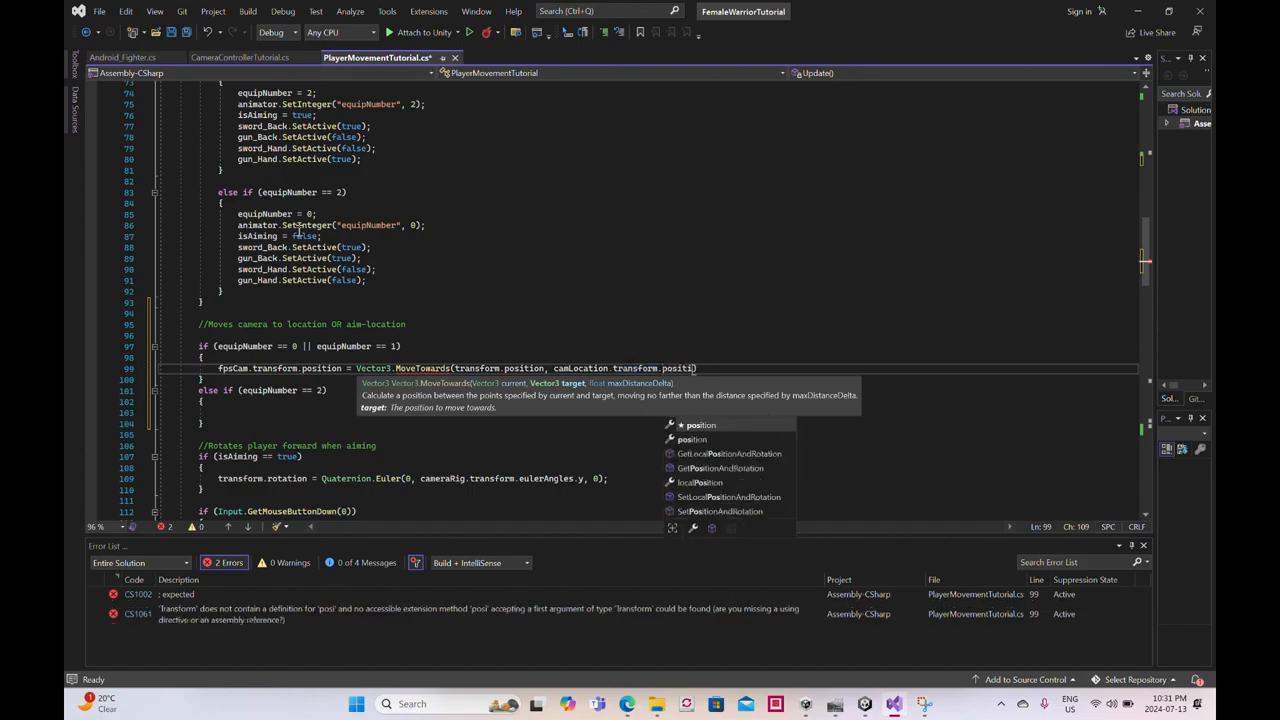
pyautogui.write(', 50f * Time.detl')
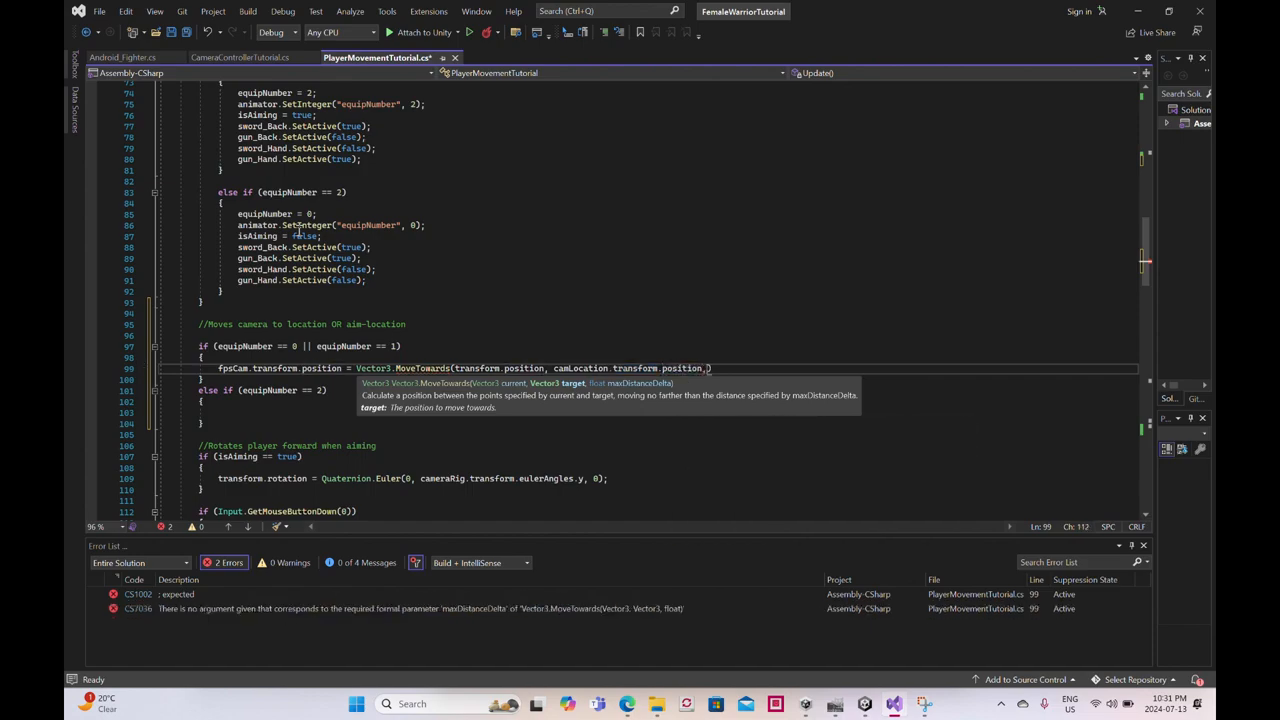
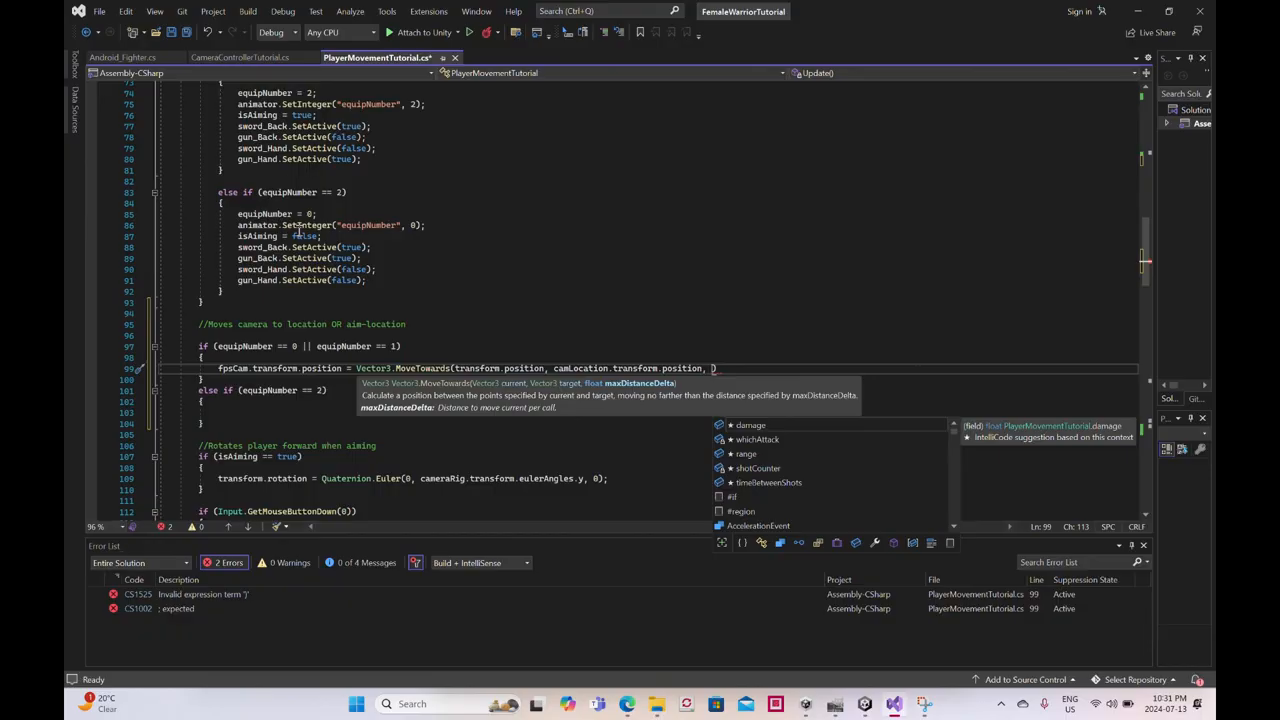
# - Complete the MoveTowards call with 50f * Time.deltaTime as its maximum distance argument and end the statement
pyautogui.write('50f')
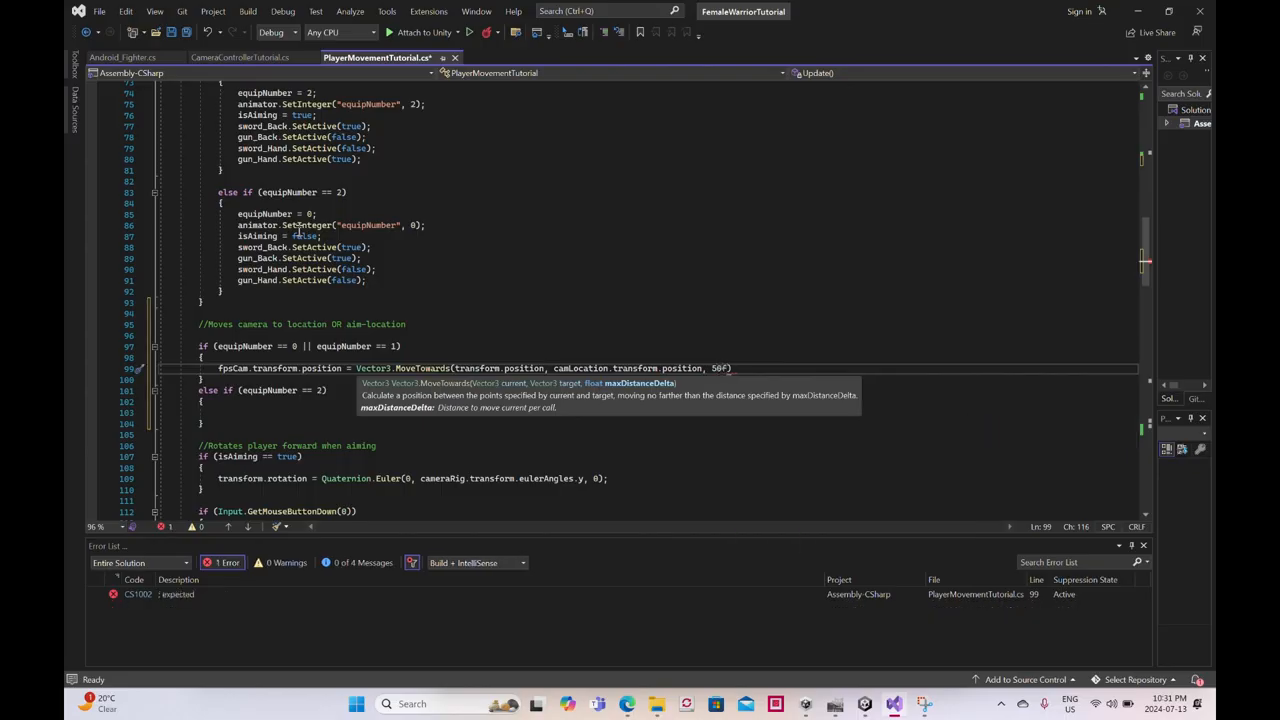
pyautogui.write(' *')
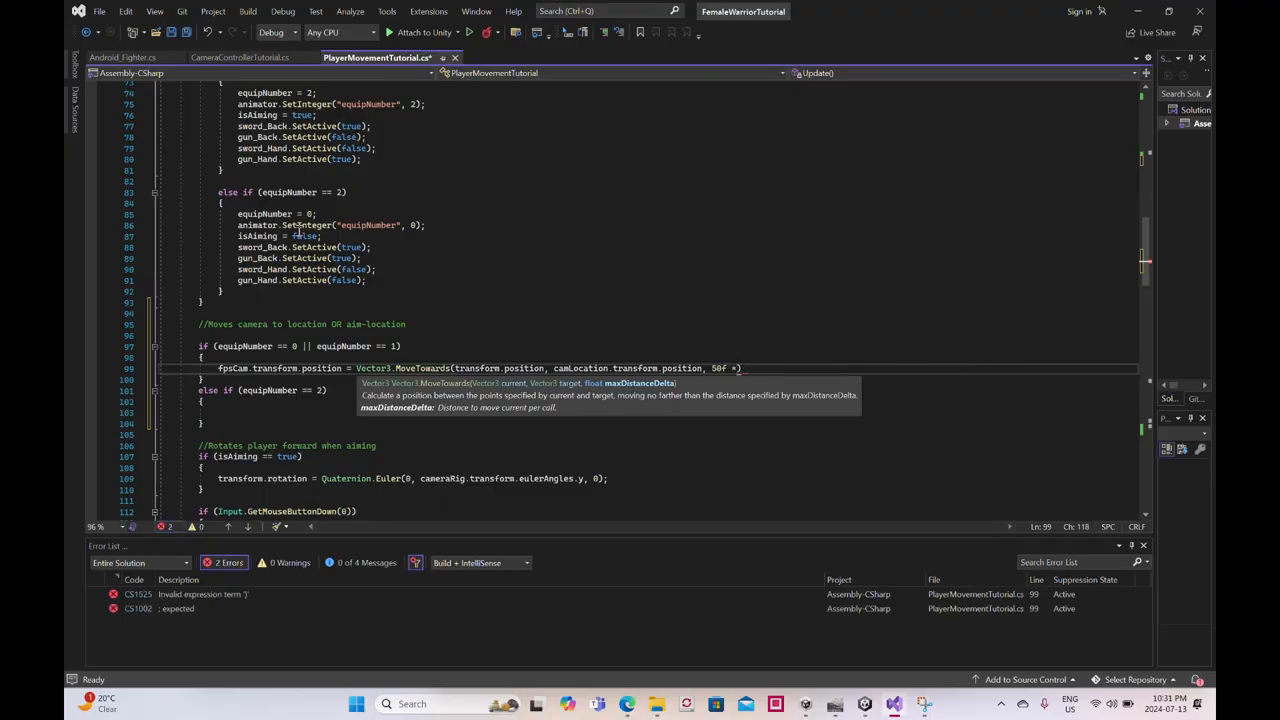
pyautogui.write(' Time.detl')
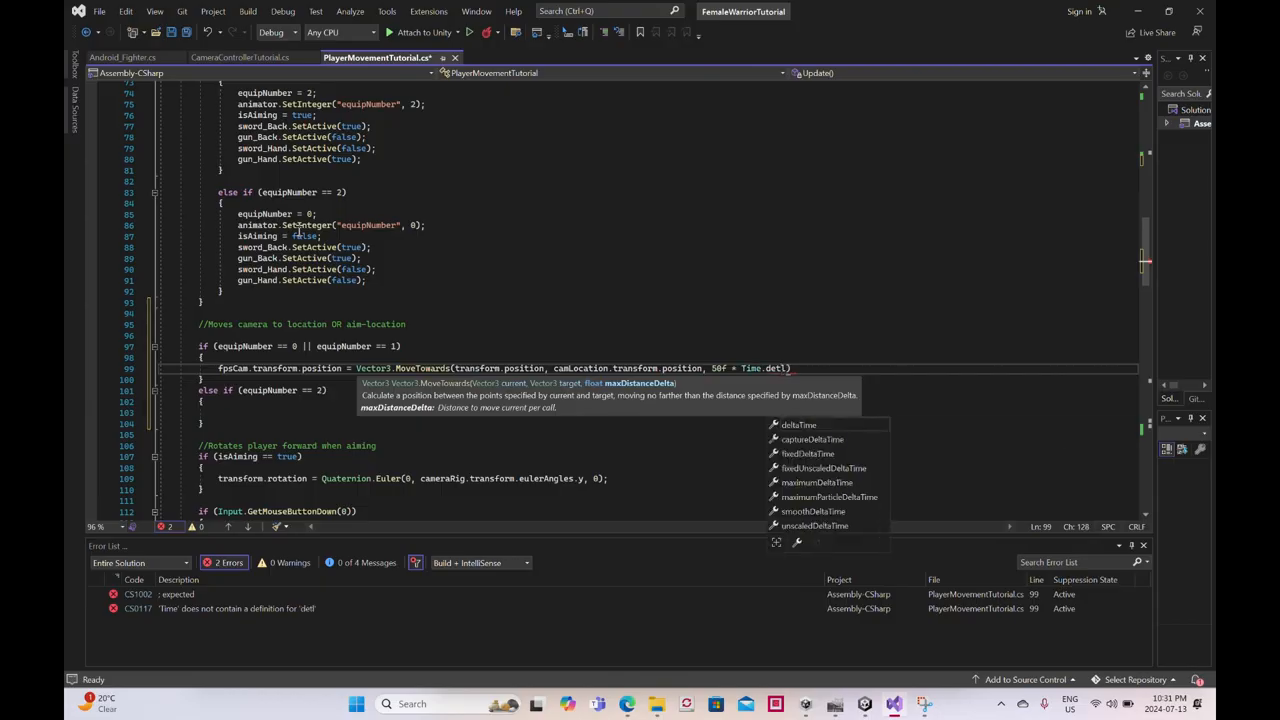
pyautogui.press('BackSpace')
pyautogui.press('BackSpace')
pyautogui.write('Time')
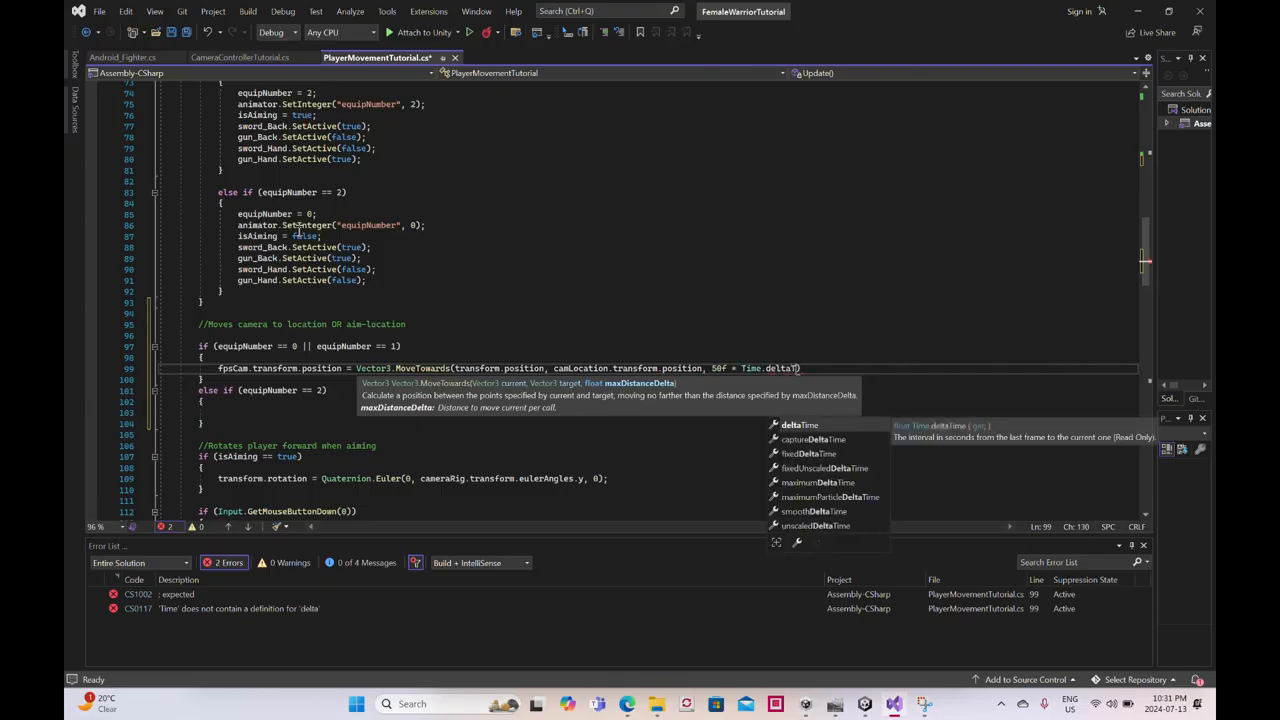
pyautogui.write(')')
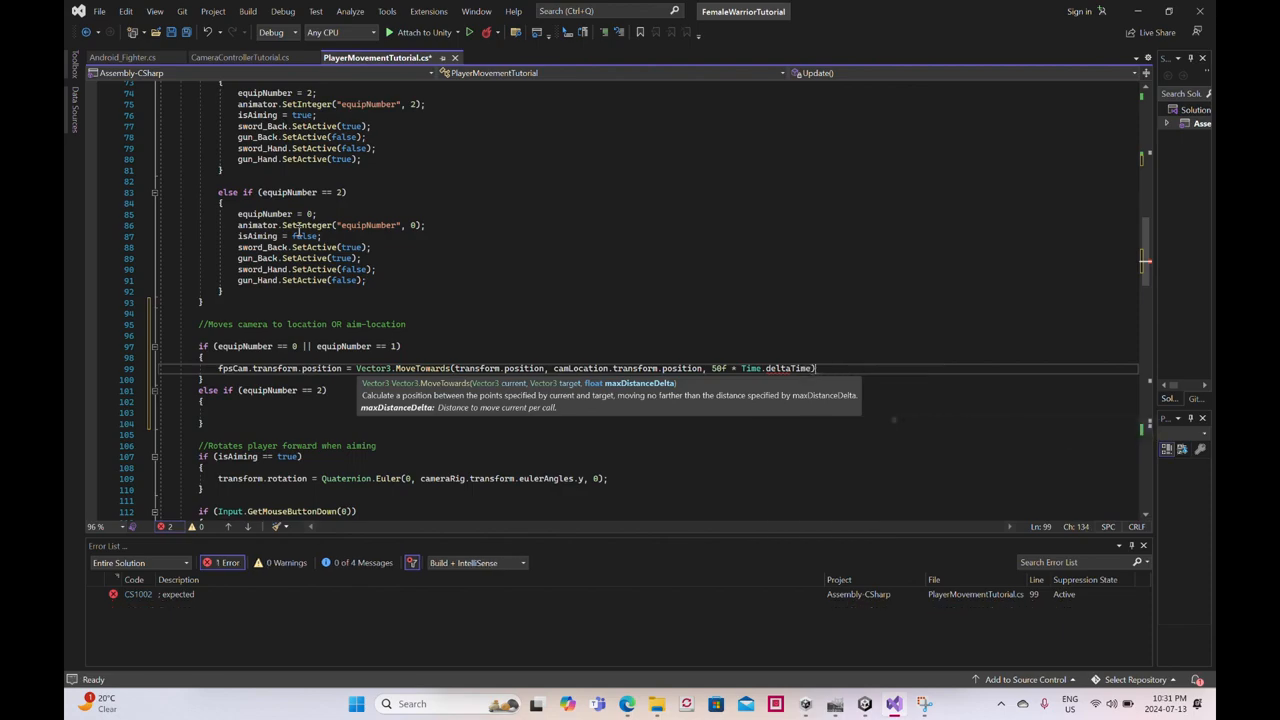
pyautogui.write(';')
# - On a new line below the MoveTowards statement, assign a Quaternion.RotateTowards call to fpsCam.transform.rotation
pyautogui.press('Return')
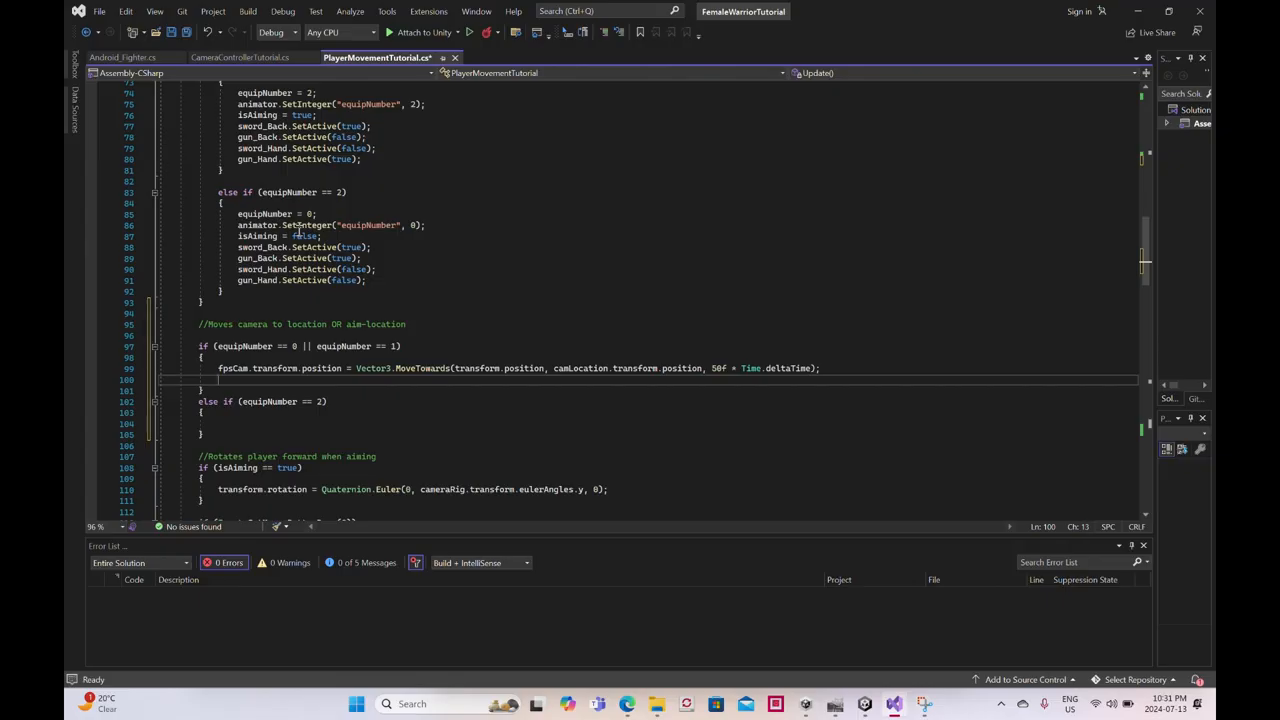
pyautogui.write('f')
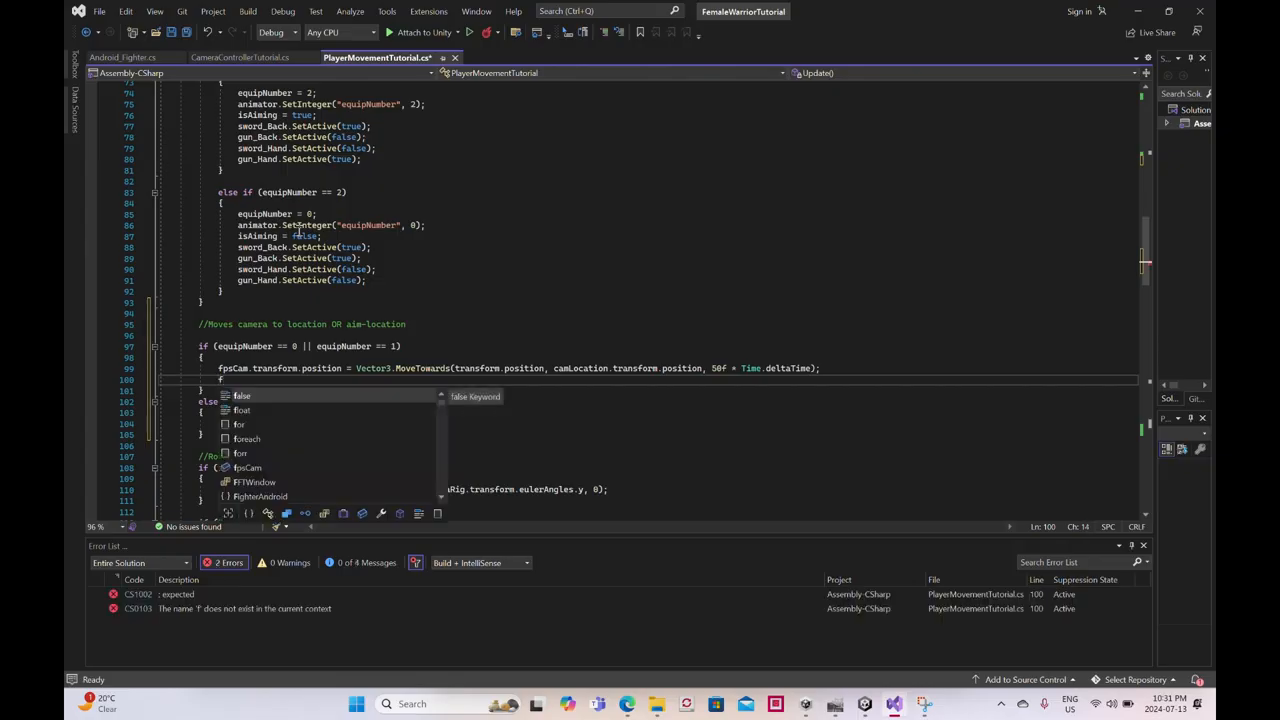
pyautogui.write('po')
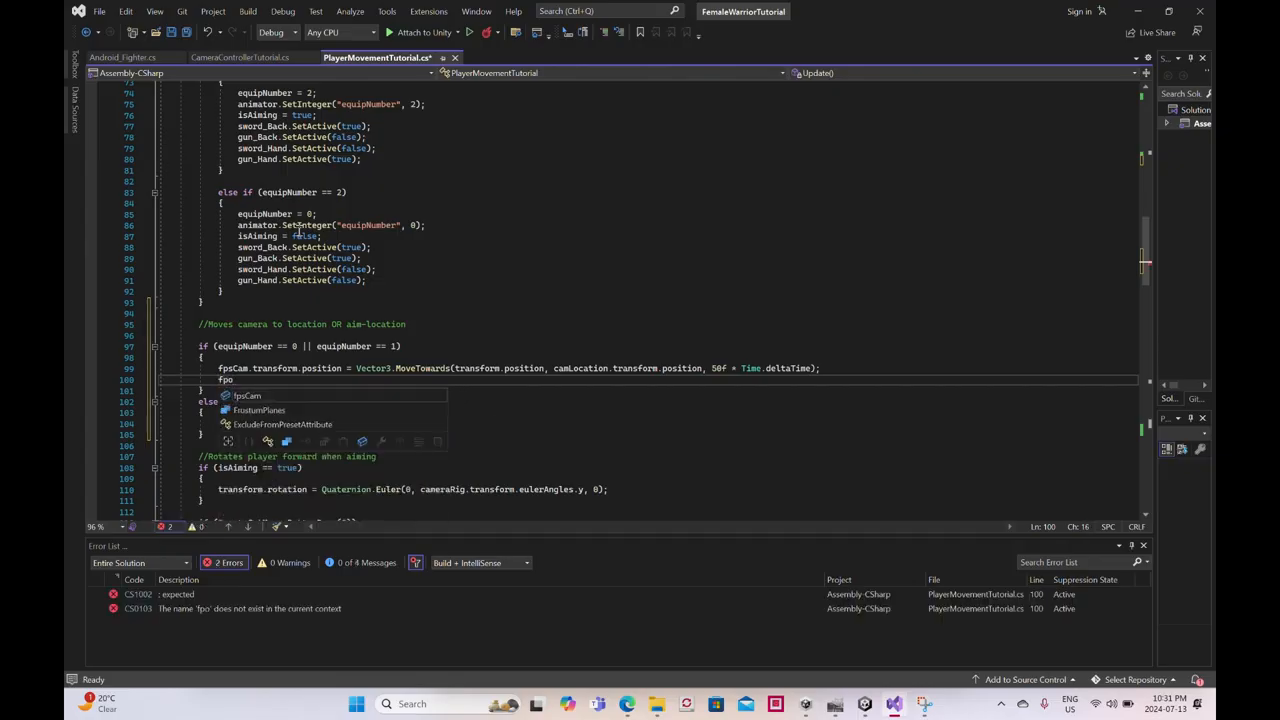
pyautogui.write('.')
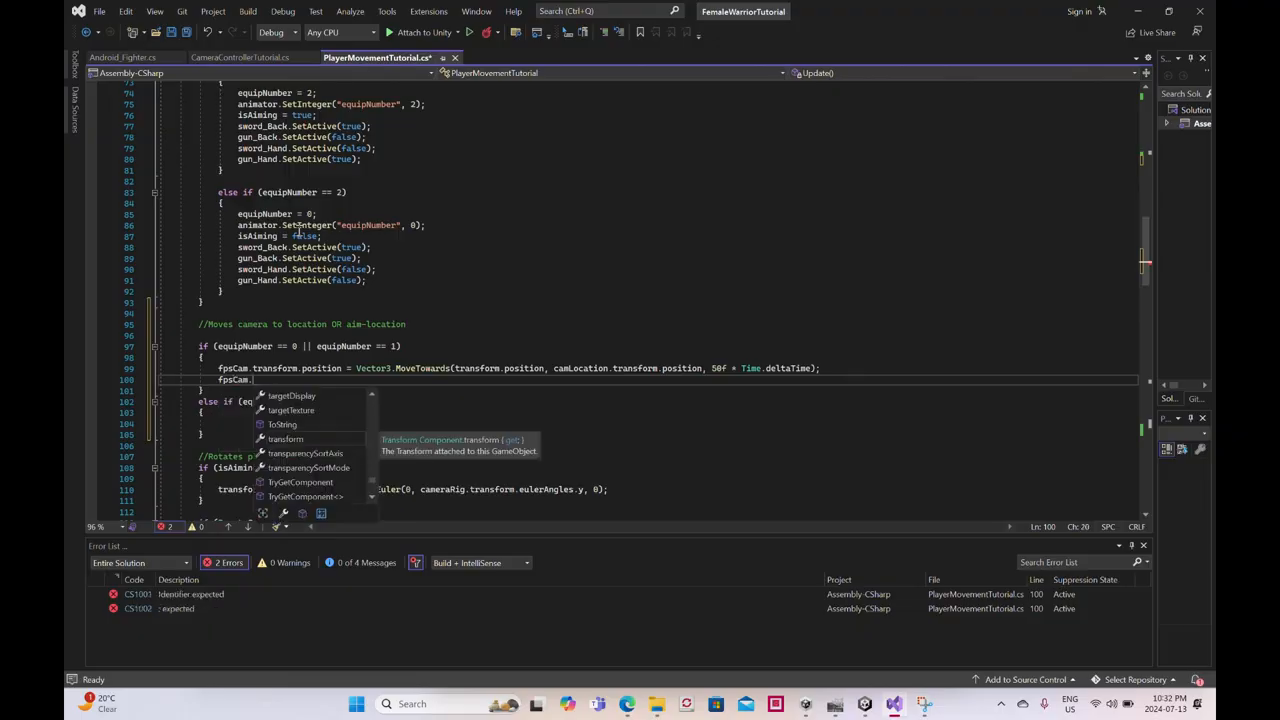
pyautogui.write('transform')
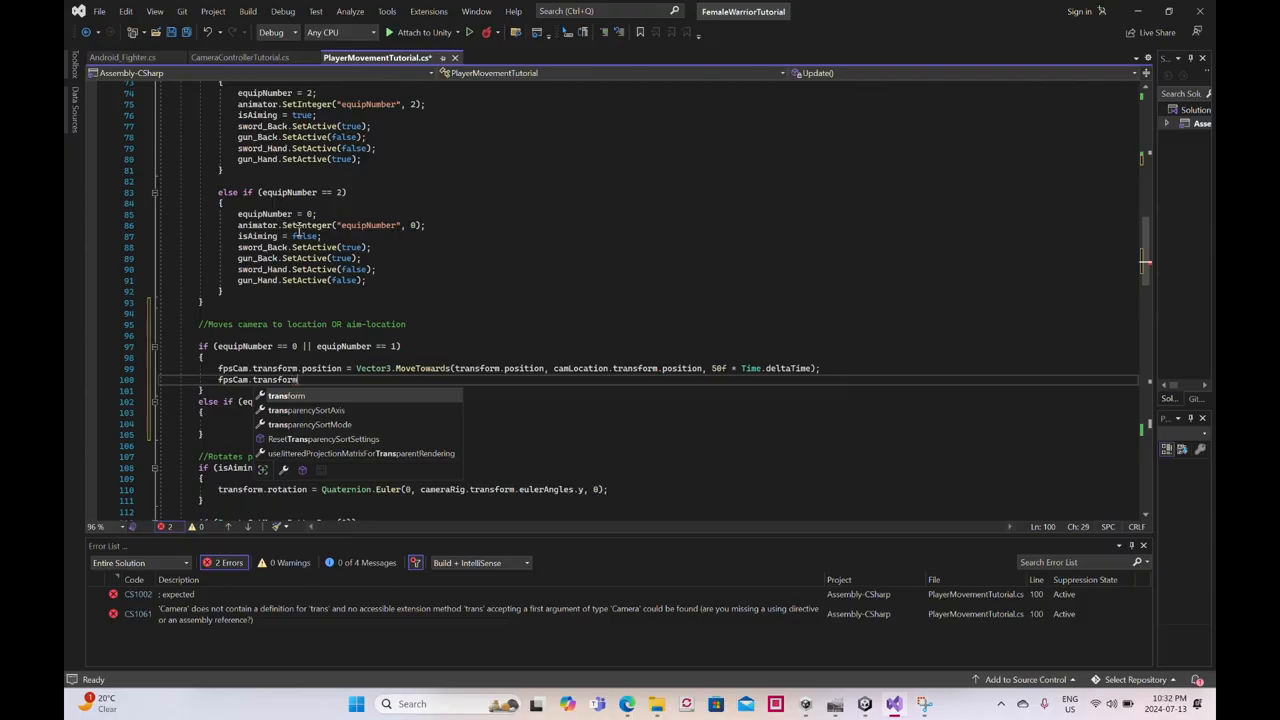
pyautogui.press('Tab')
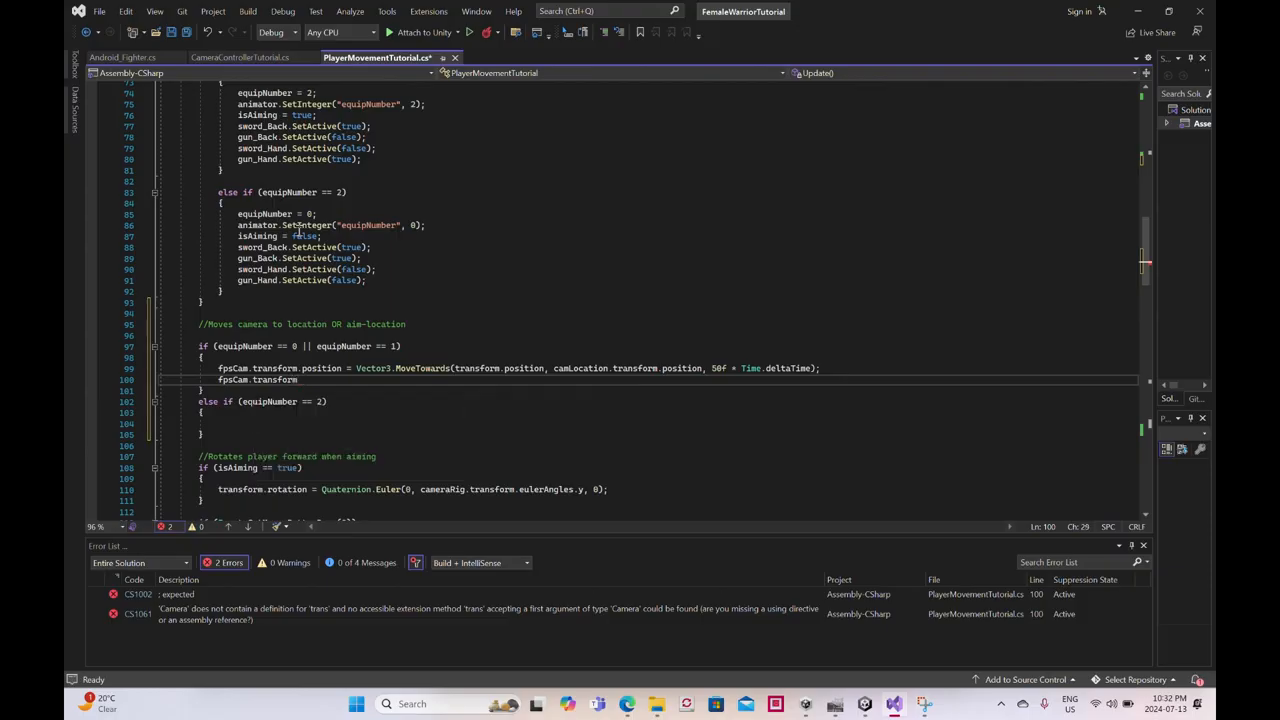
pyautogui.write('.rotation ')
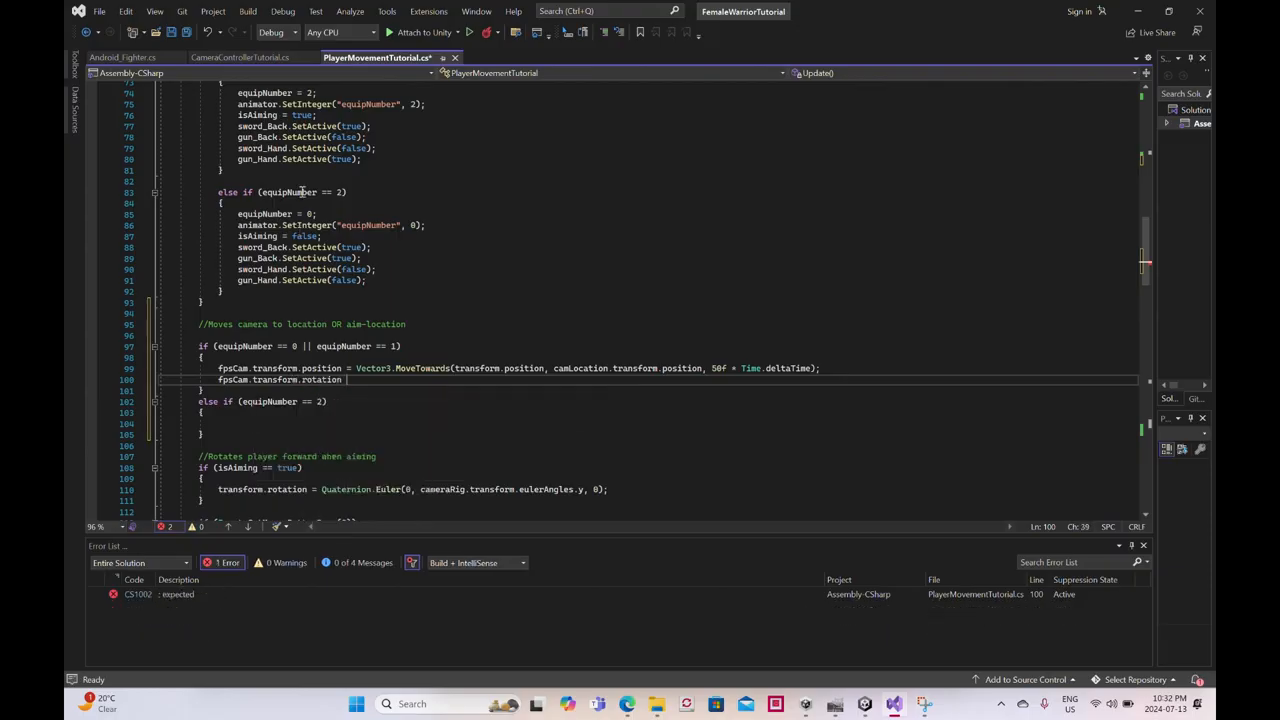
pyautogui.write('= Q')
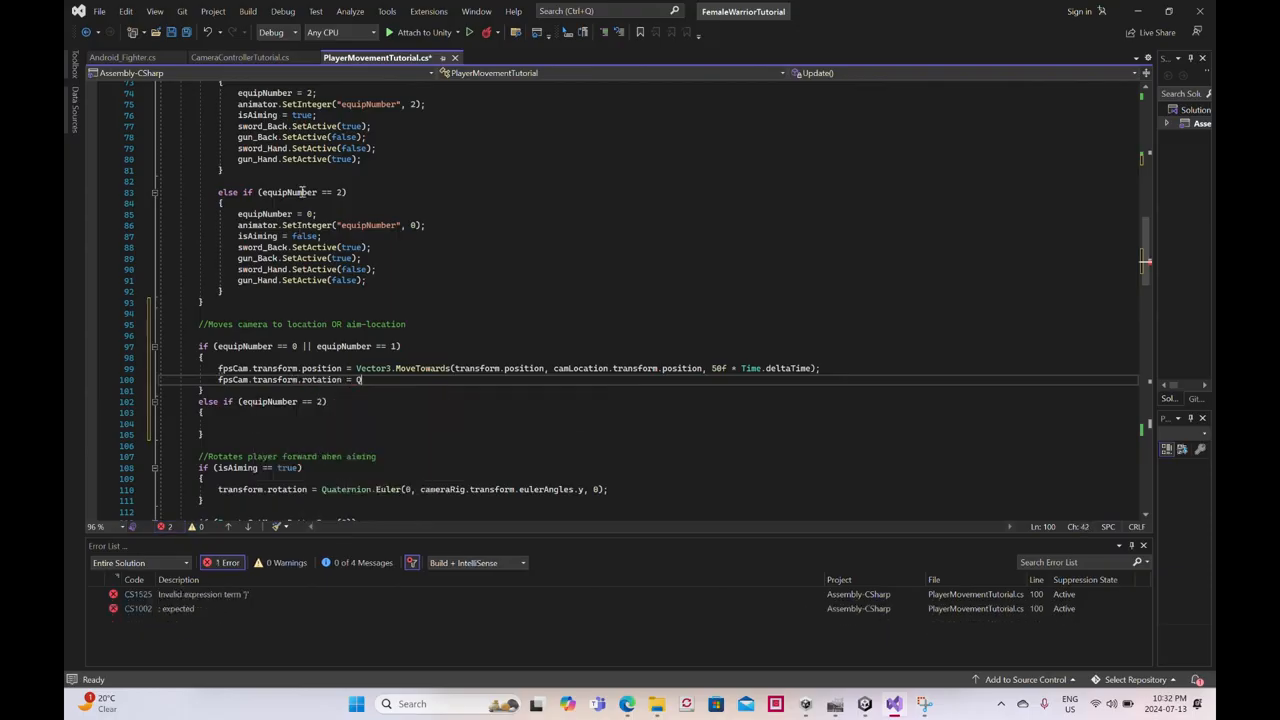
pyautogui.write('uaternion')
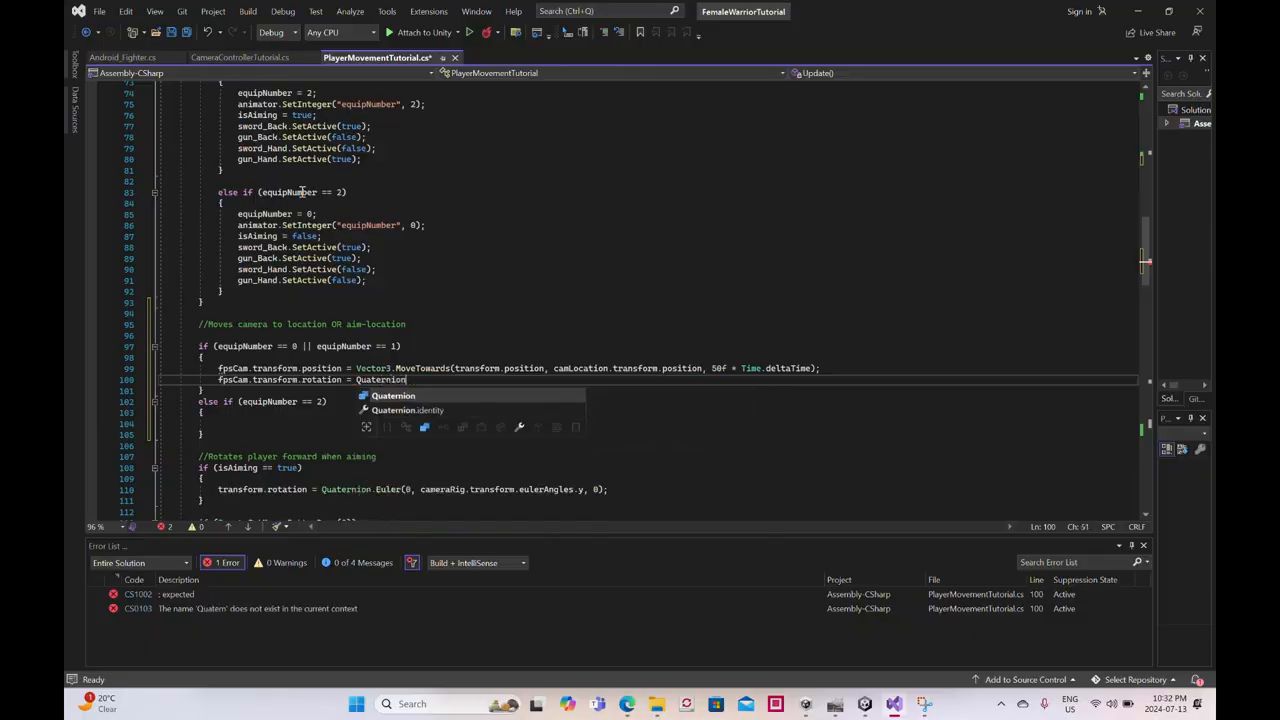
pyautogui.write('.Rotate')
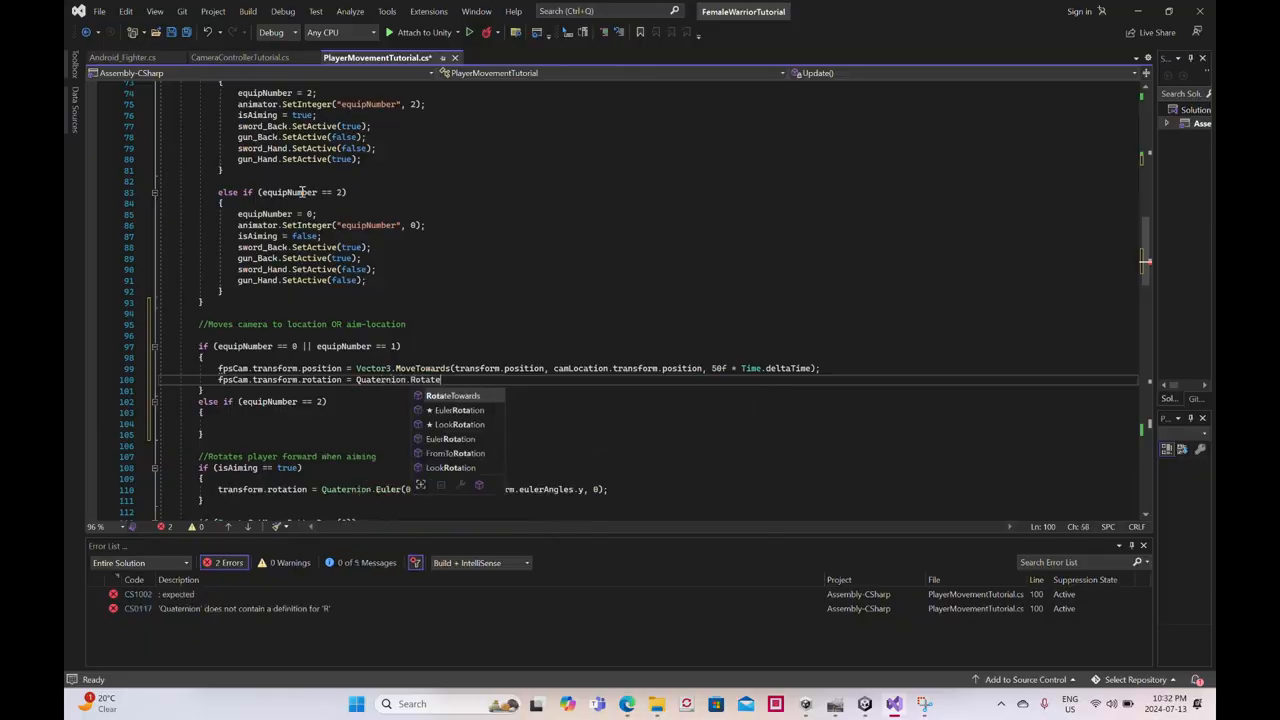
pyautogui.write('Towards')
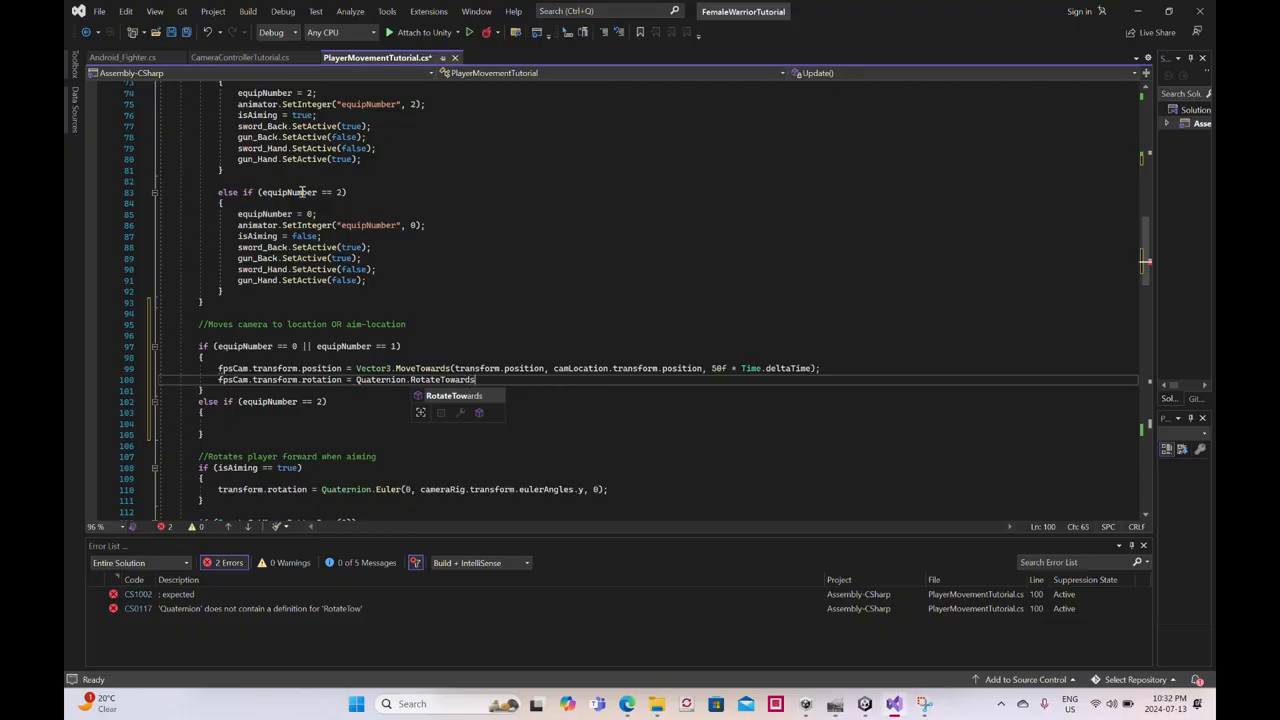
pyautogui.write('(transfo')
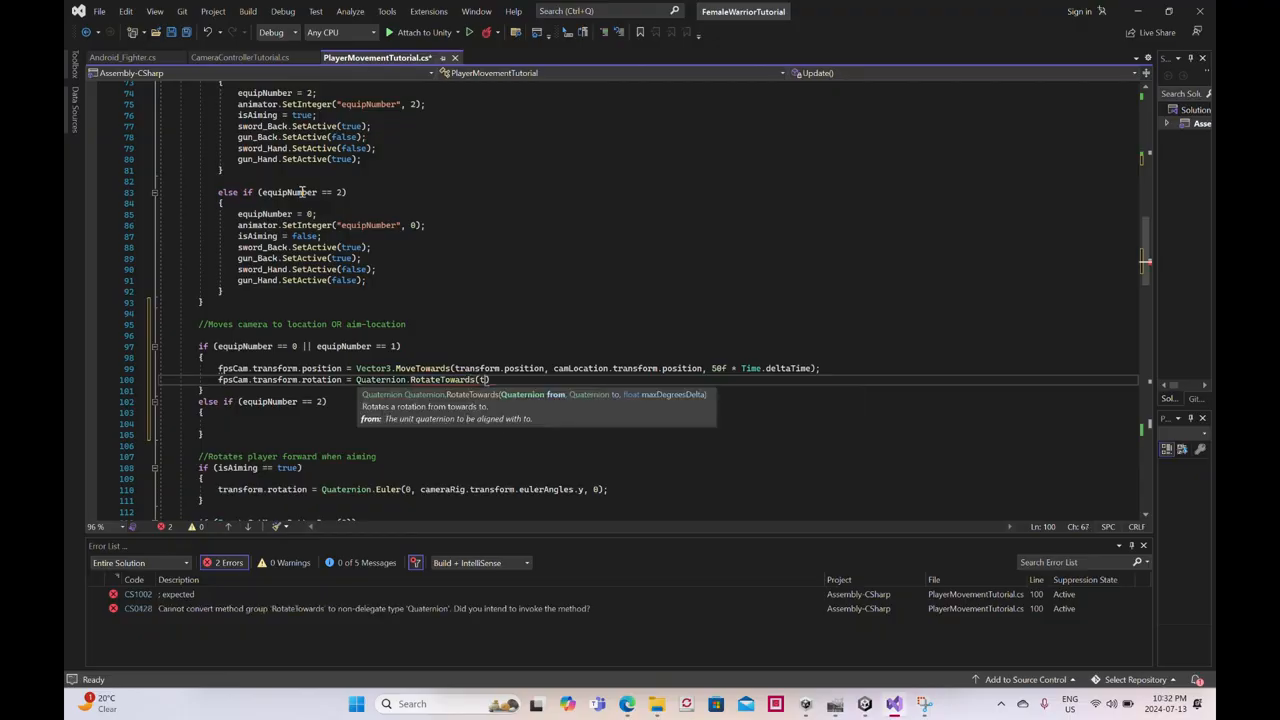
pyautogui.write('rm')
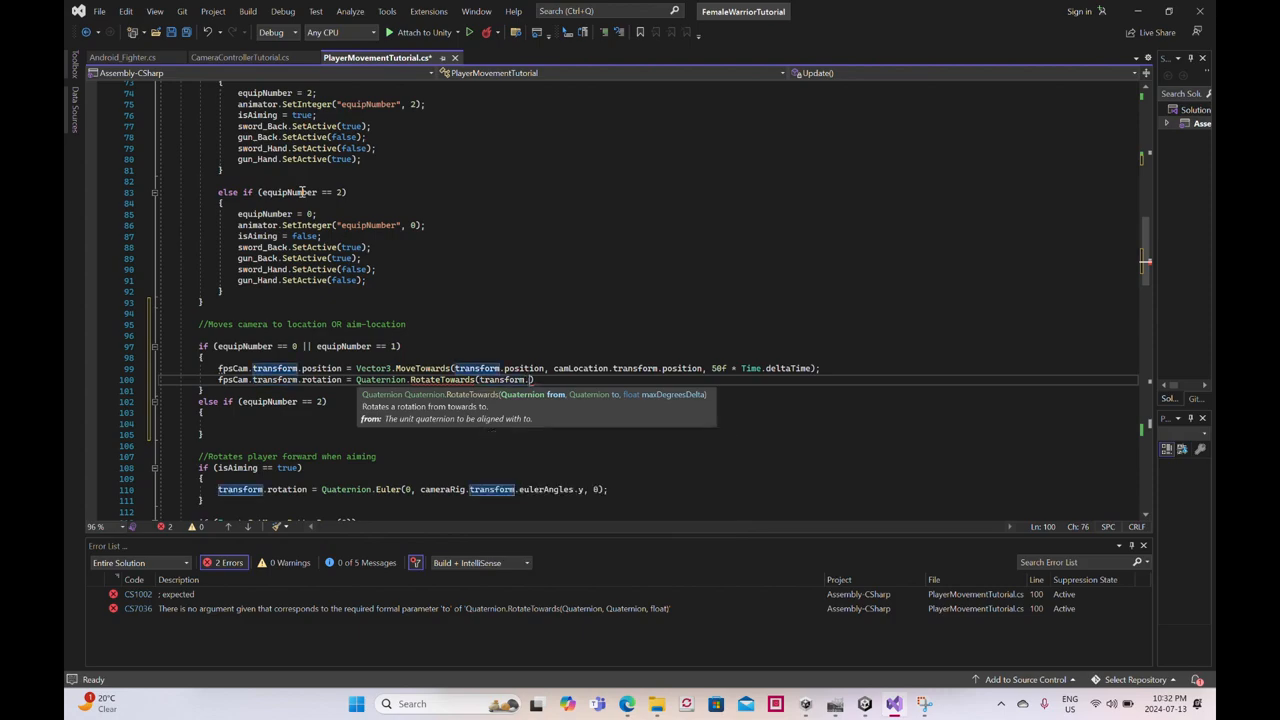
pyautogui.write('.rotation')
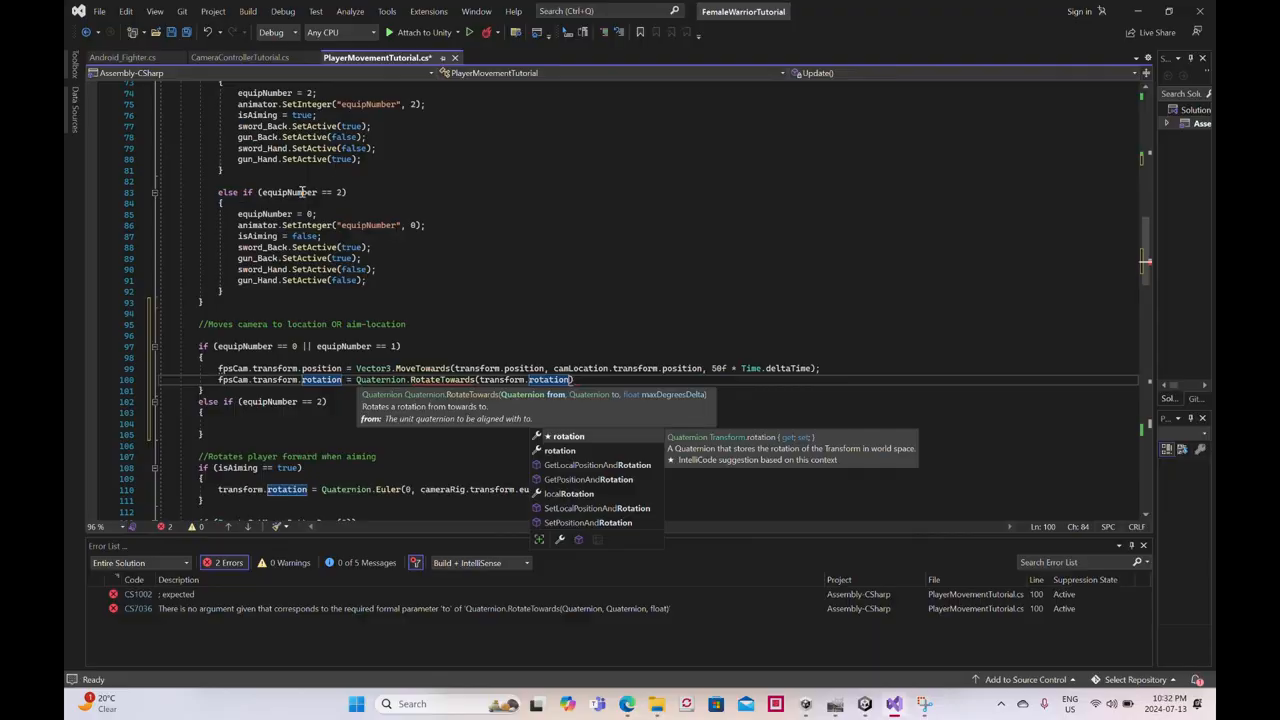
pyautogui.write(', ')
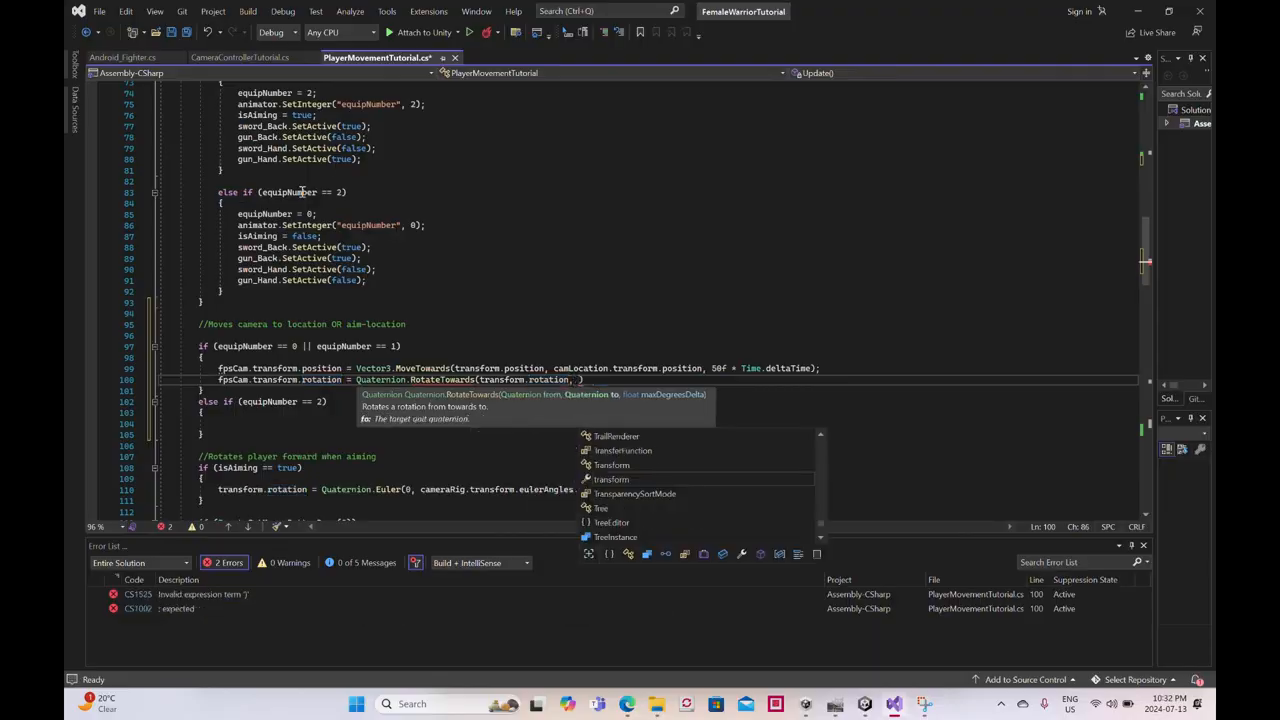
pyautogui.write('got')
# - Enter camLocation.transform.rotation as the target rotation argument of RotateTowards
pyautogui.press('BackSpace')
pyautogui.press('BackSpace')
pyautogui.press('BackSpace')
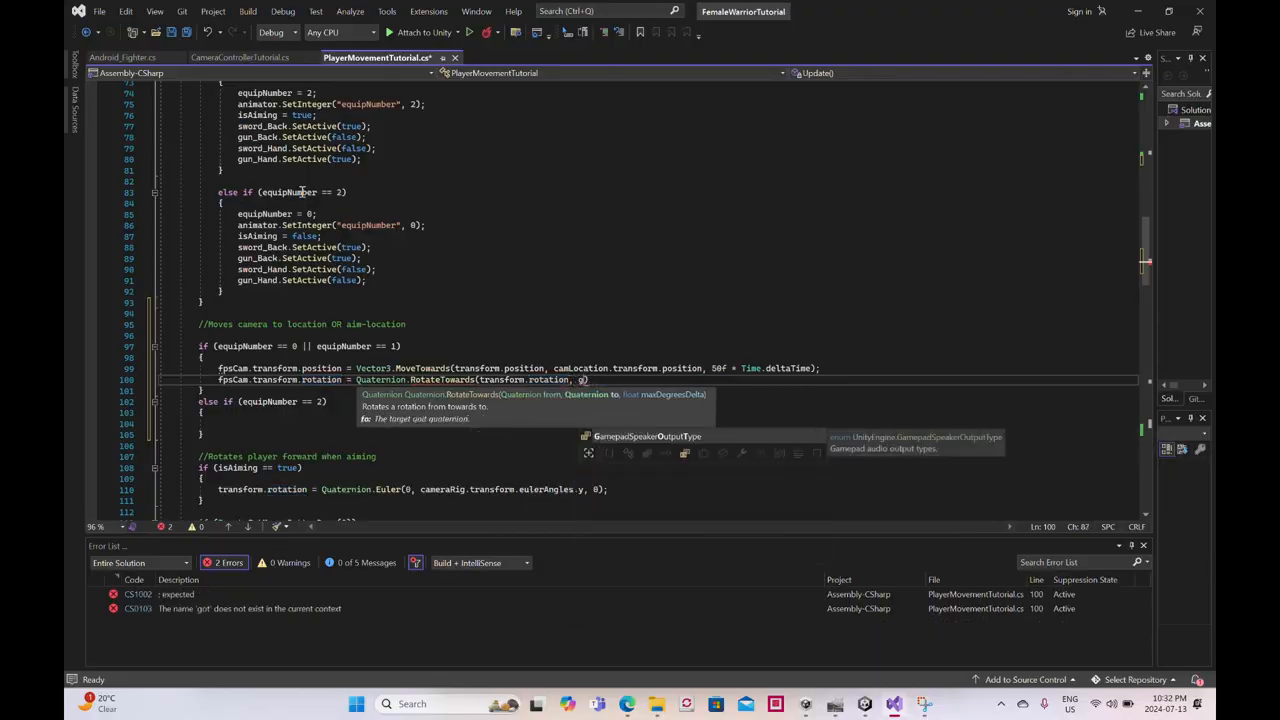
pyautogui.write('camLo')
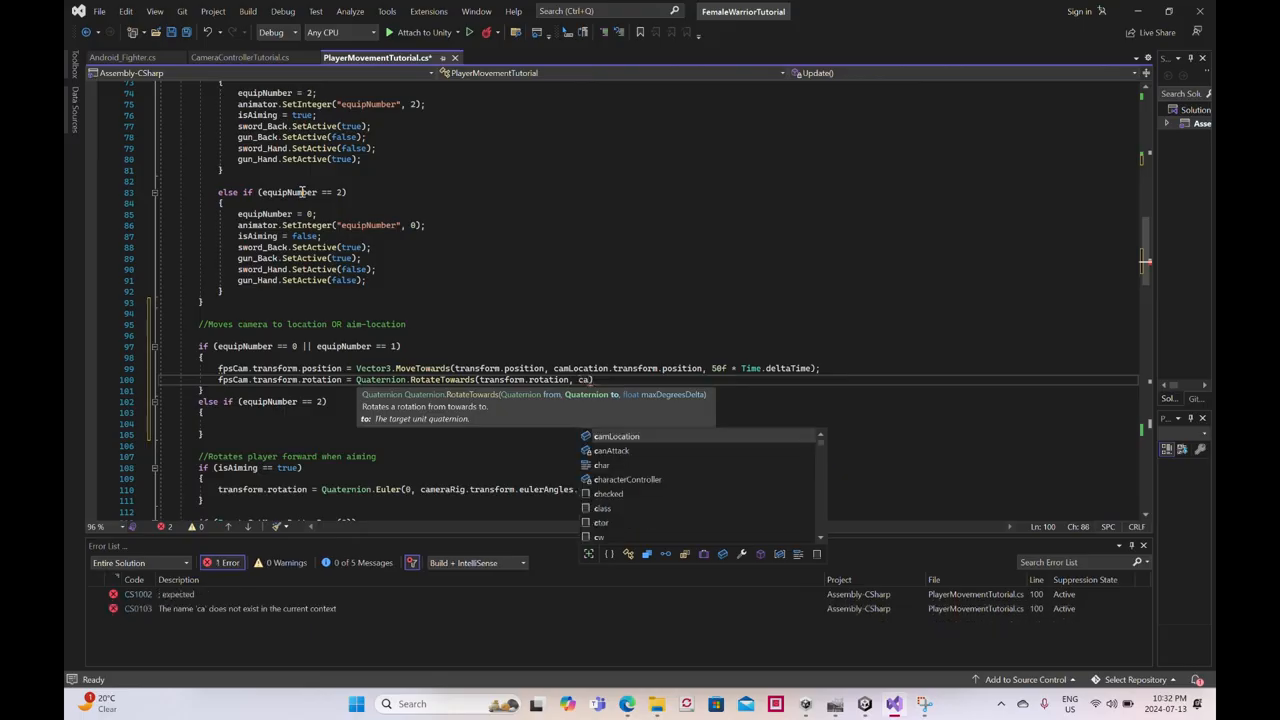
pyautogui.write('cation')
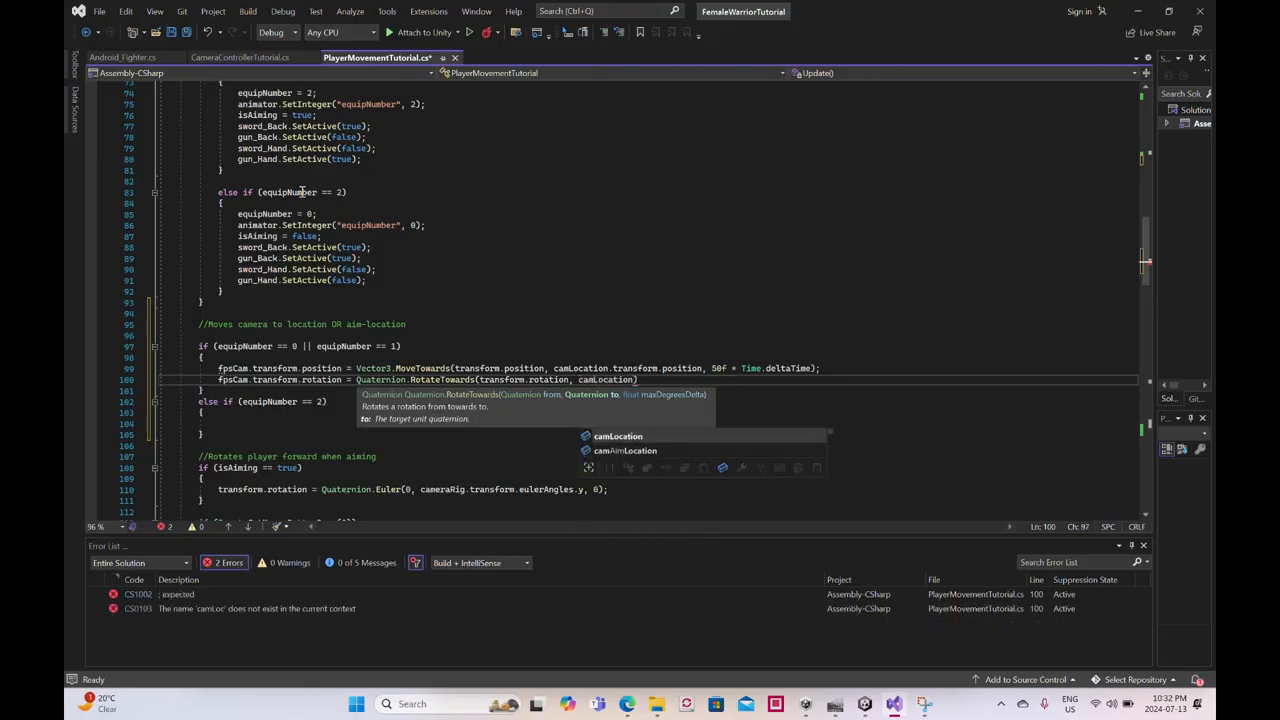
pyautogui.write('.transf')
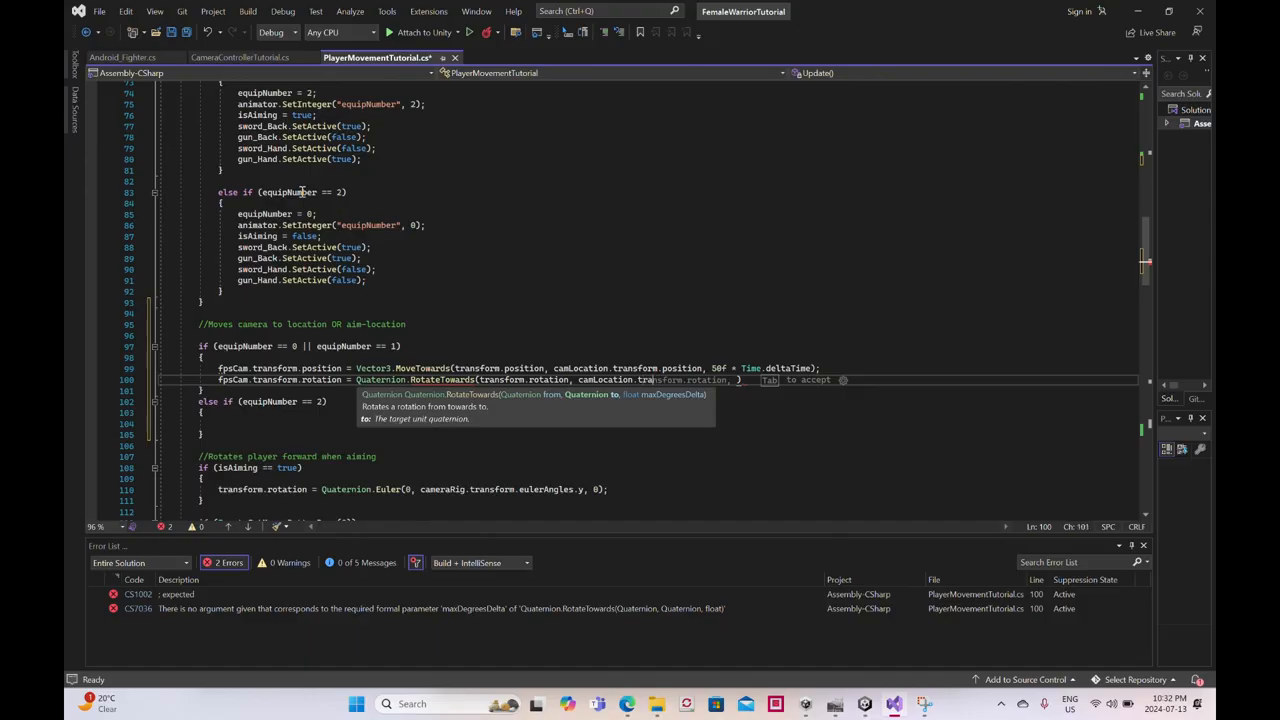
pyautogui.write('orm')
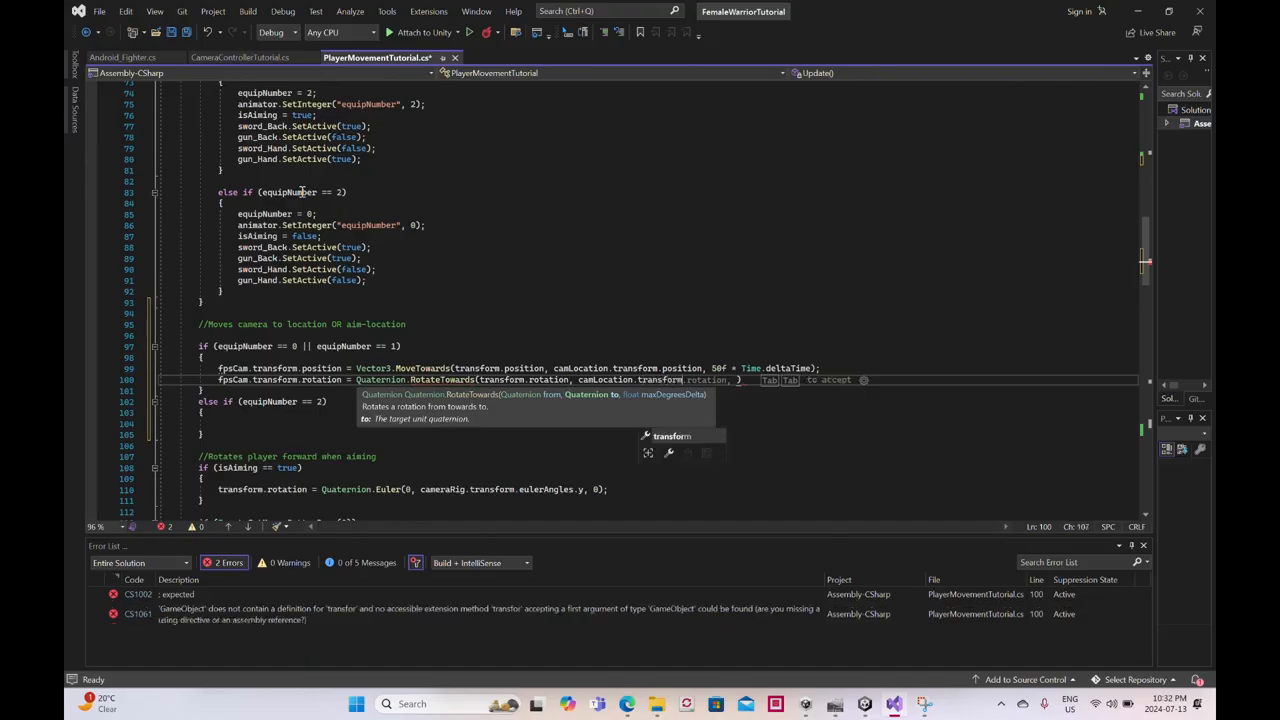
pyautogui.write('.rotation')
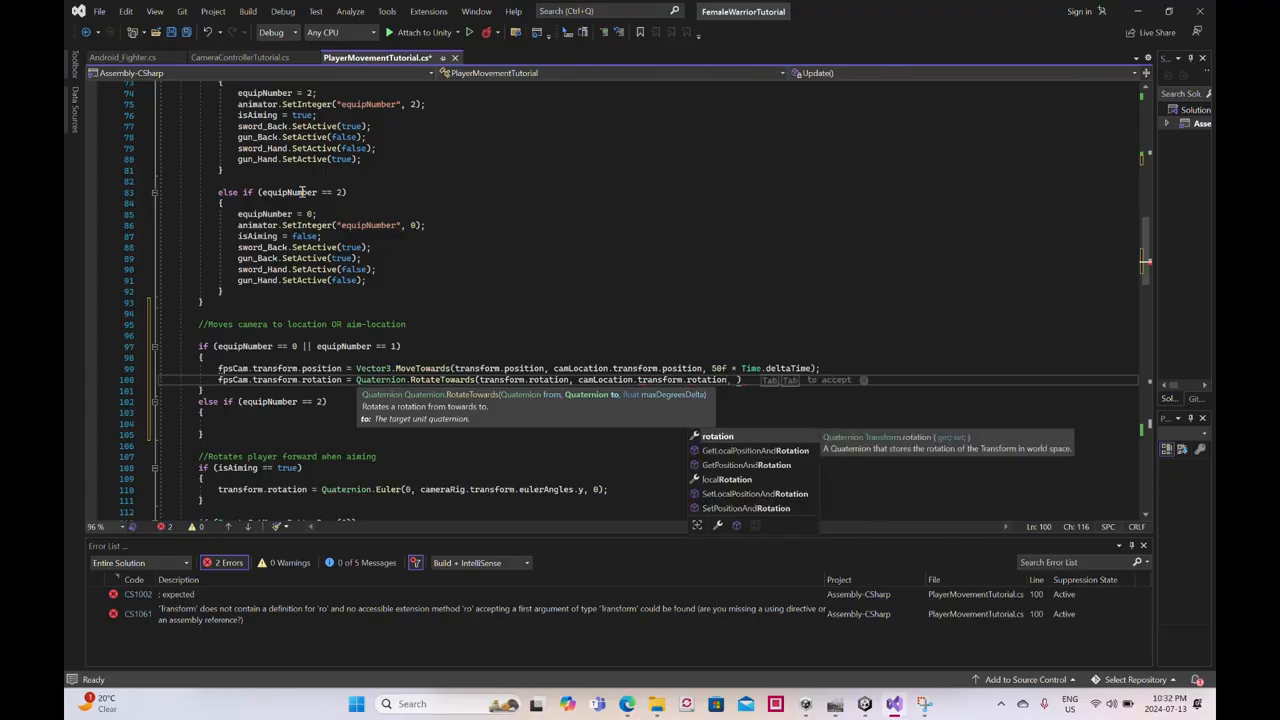
pyautogui.write(', ')
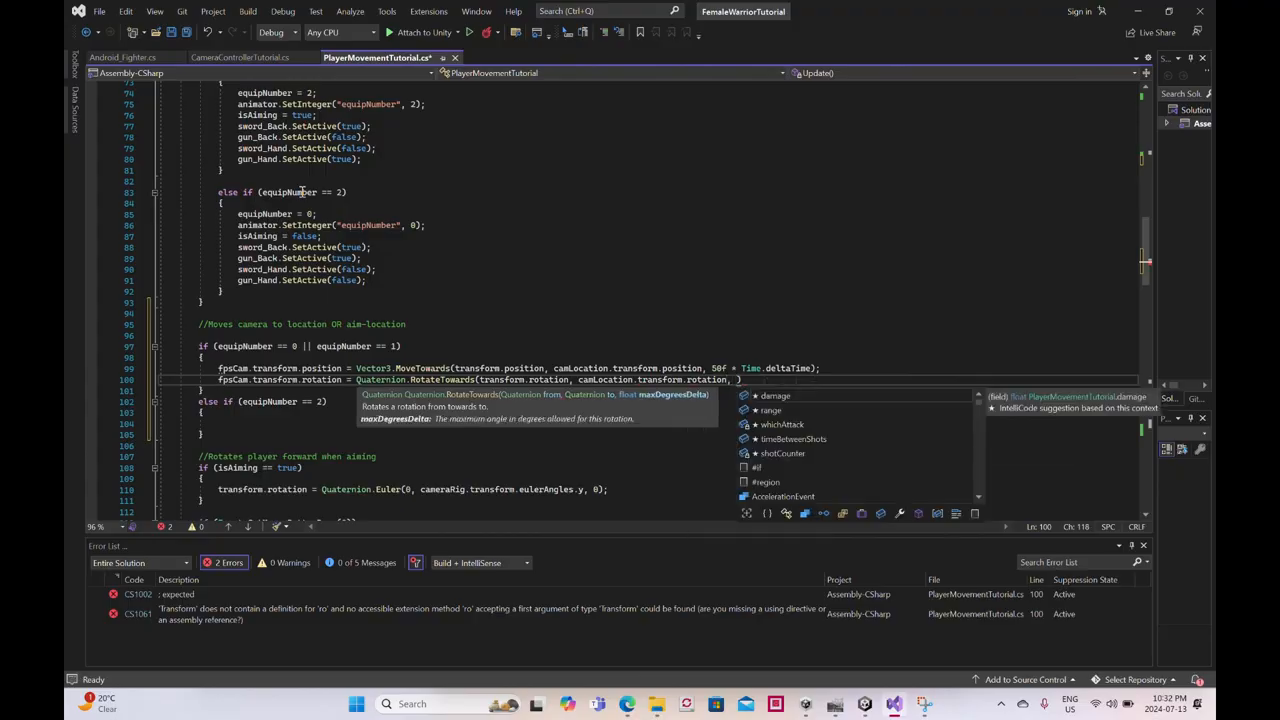
pyautogui.write('10f')
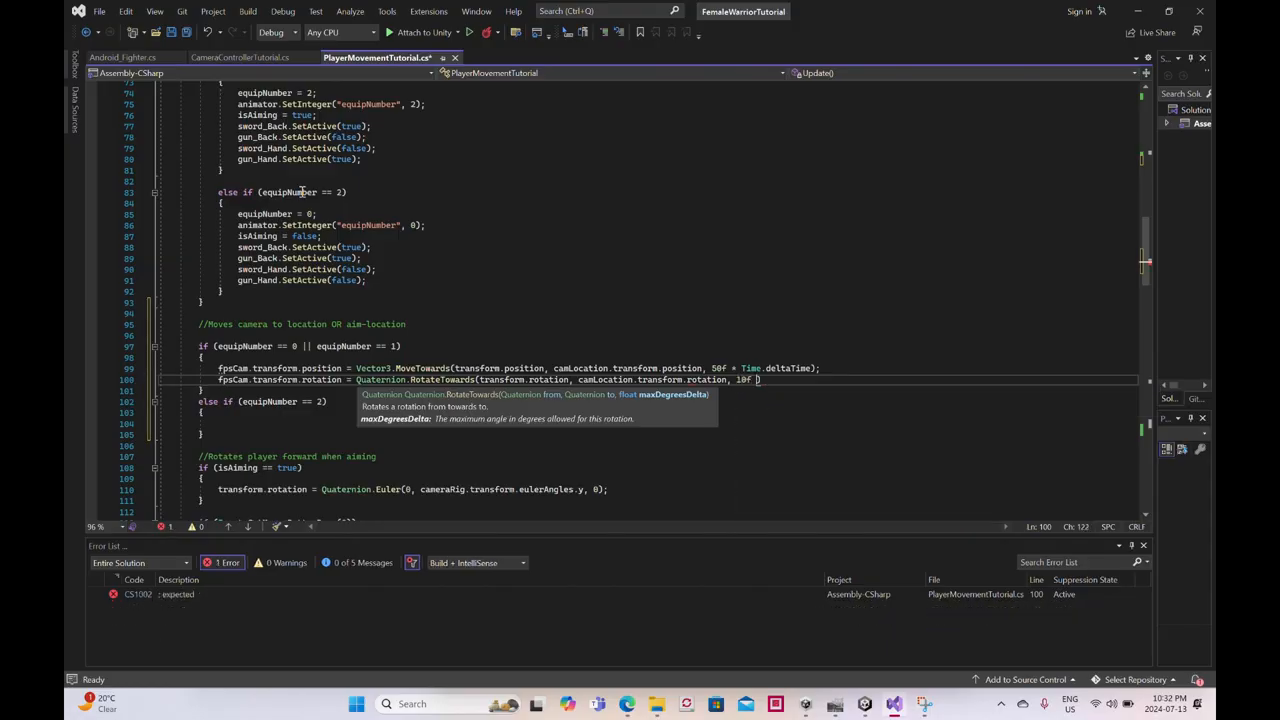
# - Complete the RotateTowards call with 10f * Time.deltaTime as its maximum degrees argument and end the statement
pyautogui.write('* Time.d')
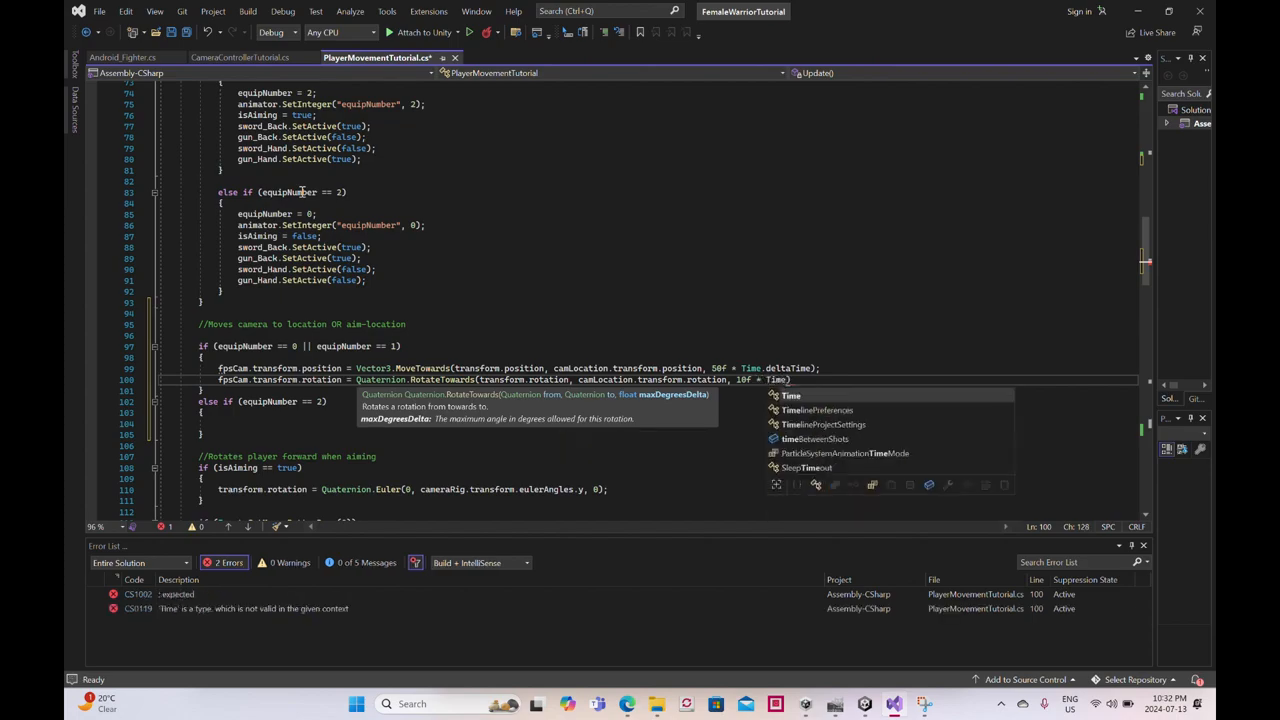
pyautogui.write('eltaT')
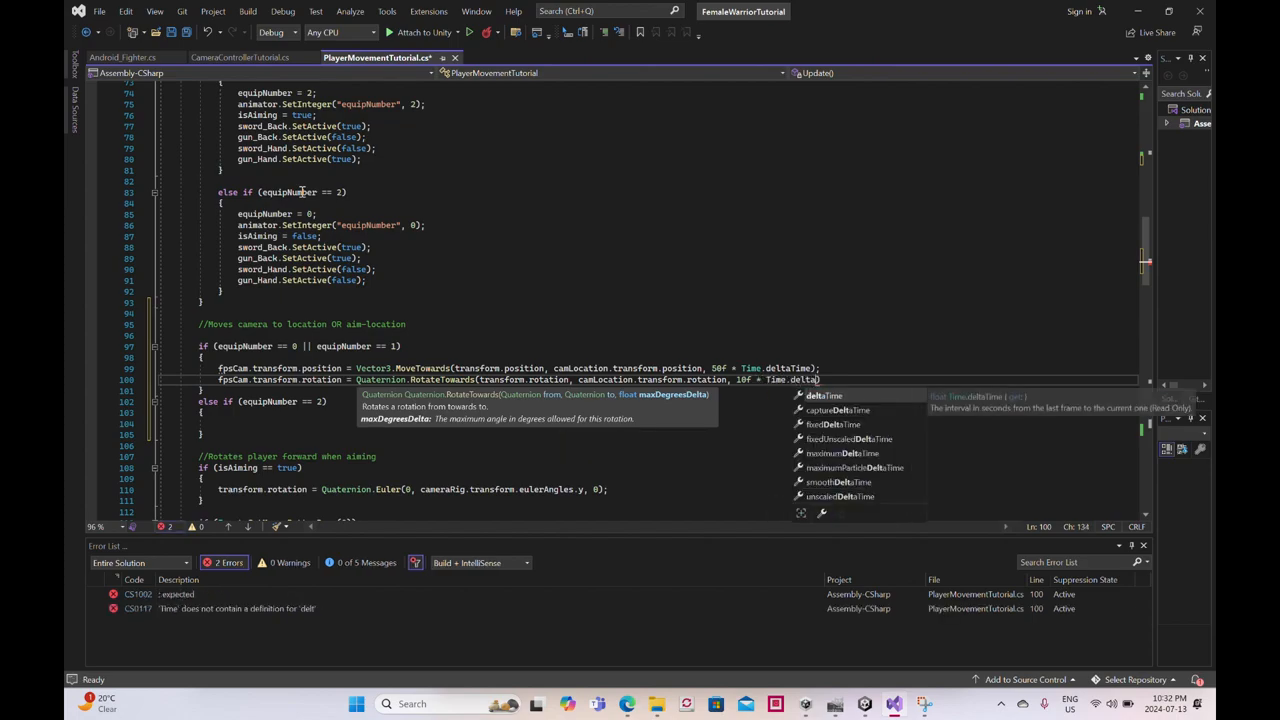
pyautogui.write('ime);')
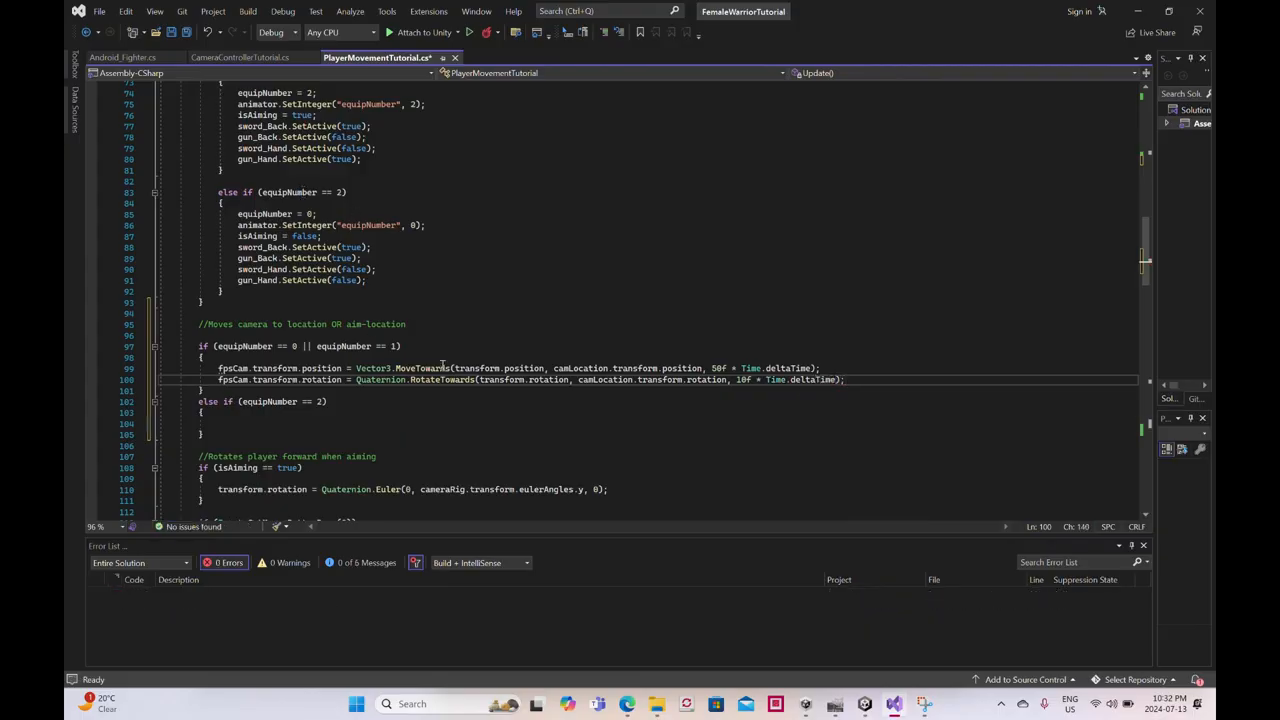
# - Change the first MoveTowards argument to fpsCam.transform.position
pyautogui.moveTo(453, 368); pyautogui.dragTo(453, 362)
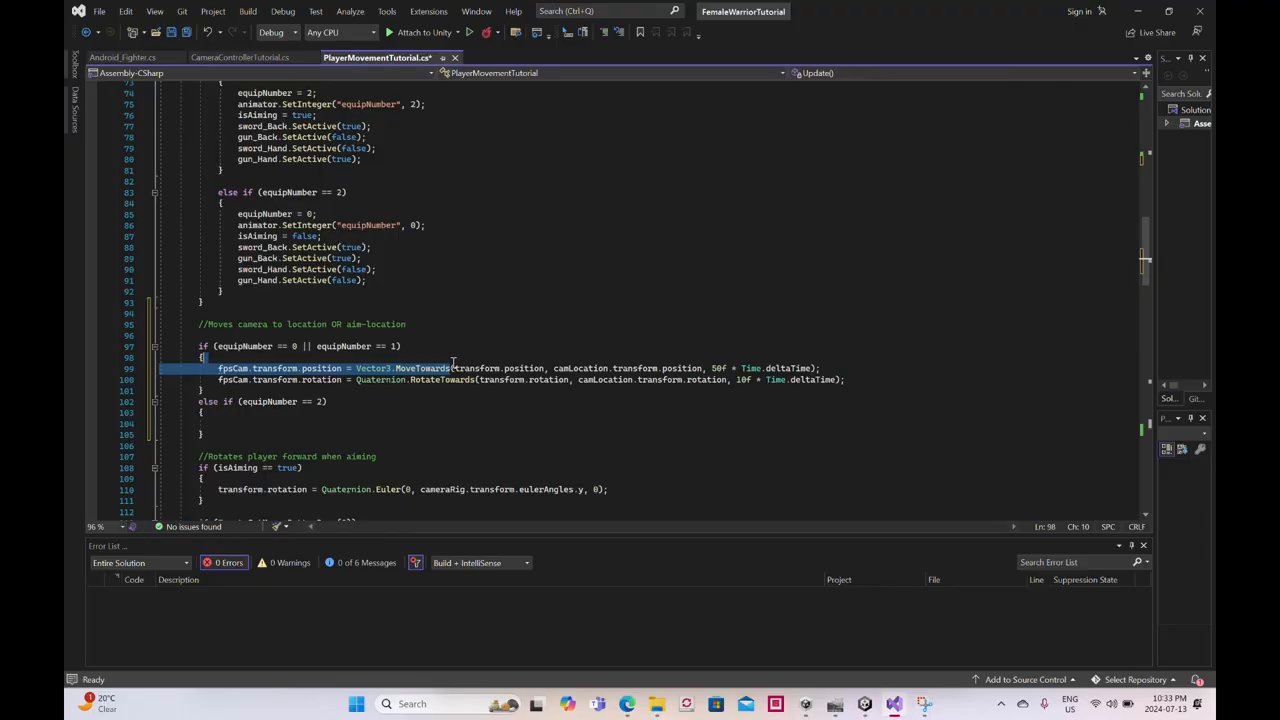
pyautogui.click(453, 366)
pyautogui.write('fp')
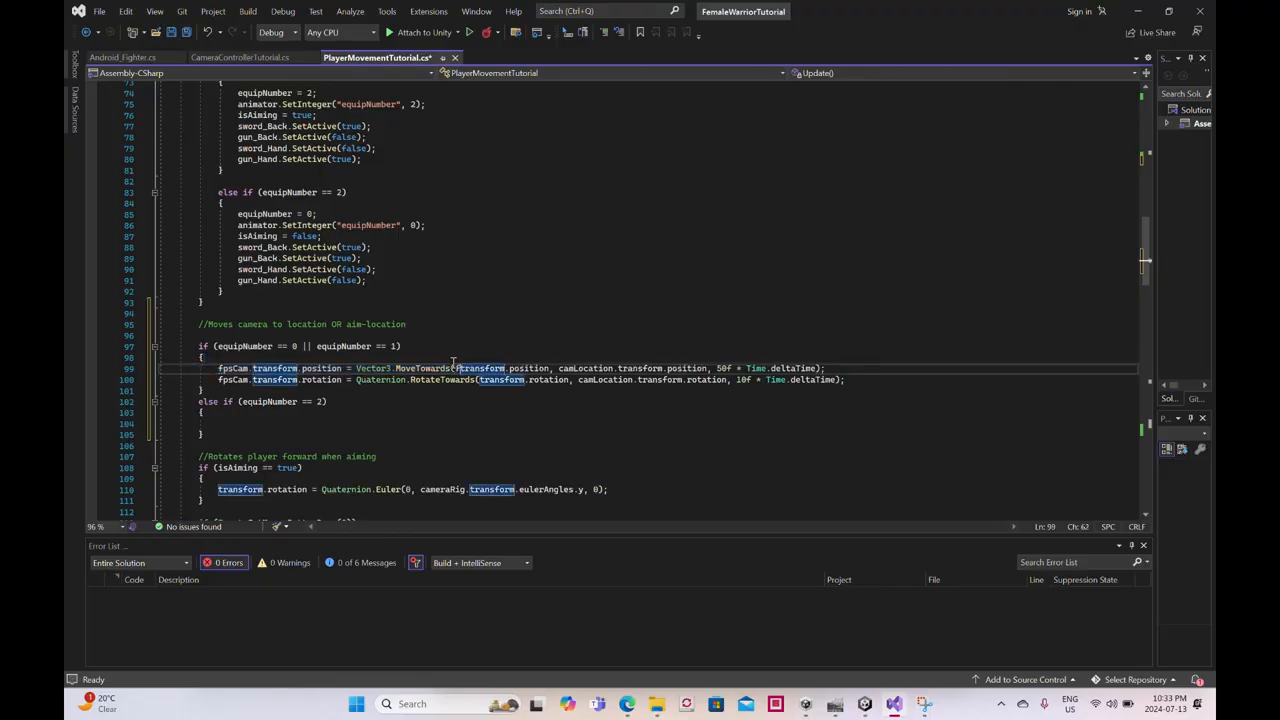
pyautogui.write('d')
pyautogui.write('Cam.')
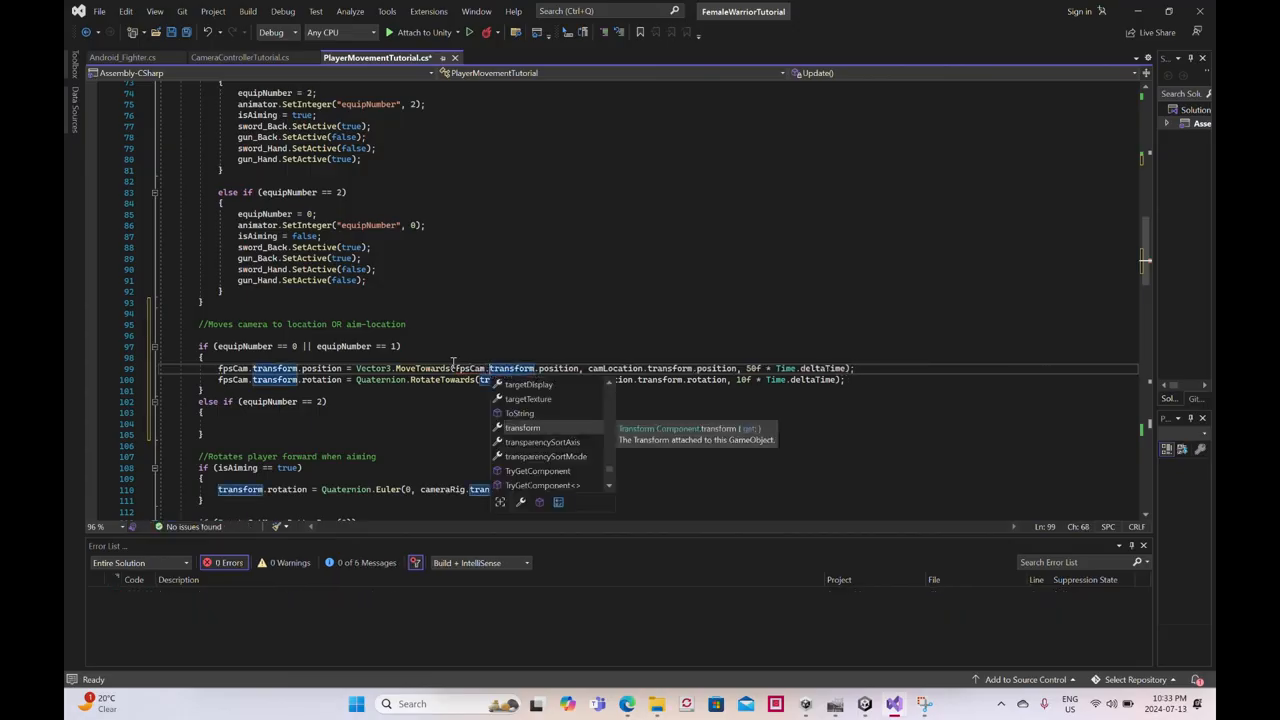
pyautogui.press('Escape')
# - Change the first RotateTowards argument in the first camera block to fpsCam.transform.rotation
pyautogui.press('Down')
pyautogui.write('fpsCam')
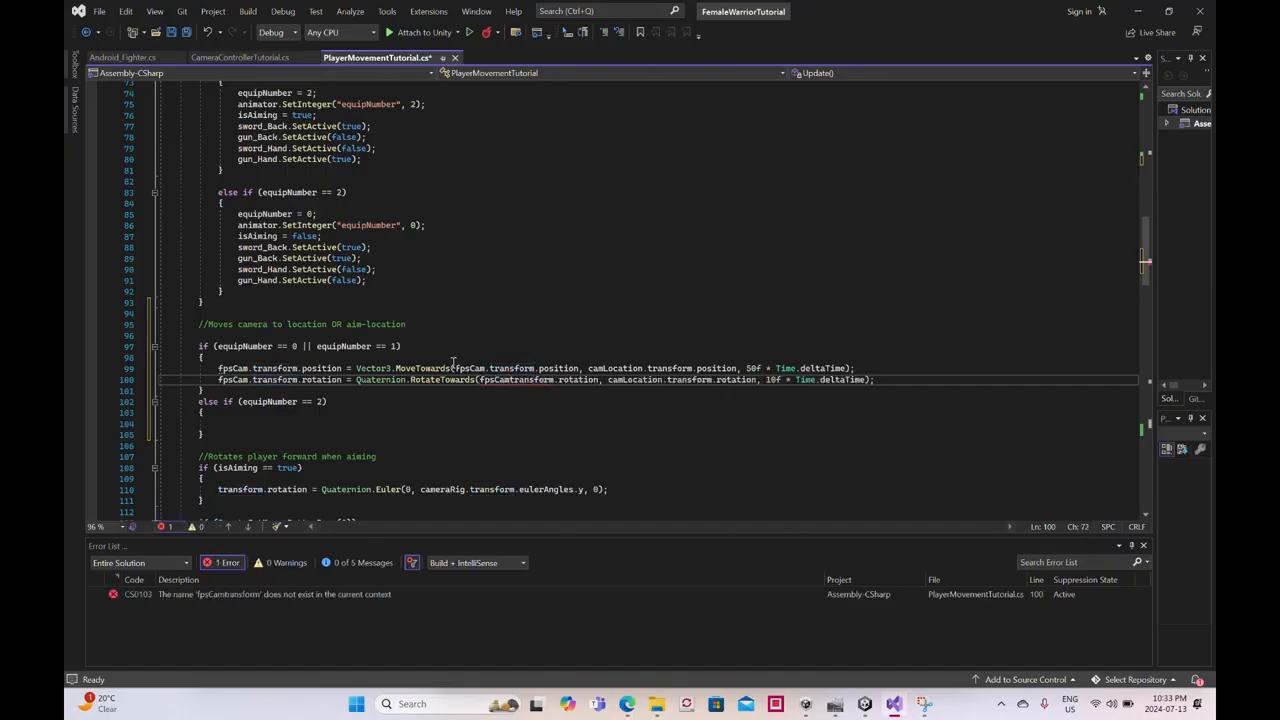
pyautogui.write('.')
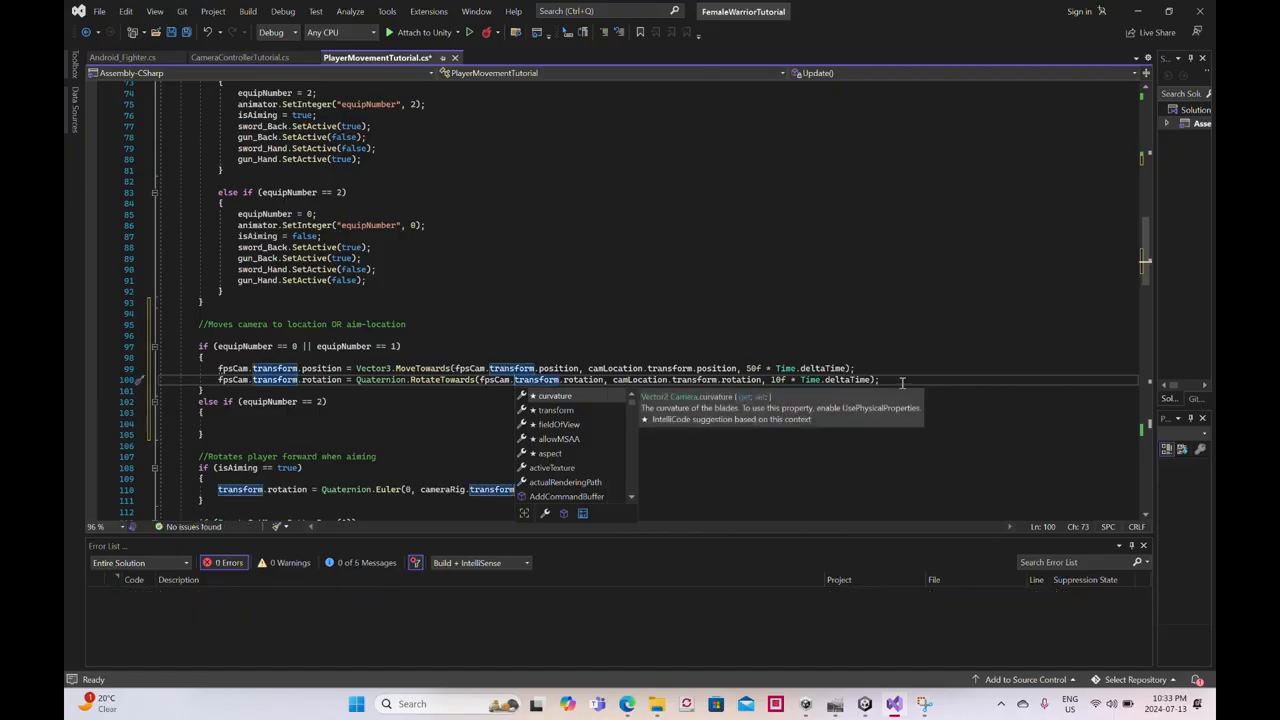
# - Copy the fpsCam position and rotation statements into the empty else if (equipNumber == 2) block
pyautogui.moveTo(879, 380); pyautogui.dragTo(202, 368)
pyautogui.hotkey('ctrl', 'c')
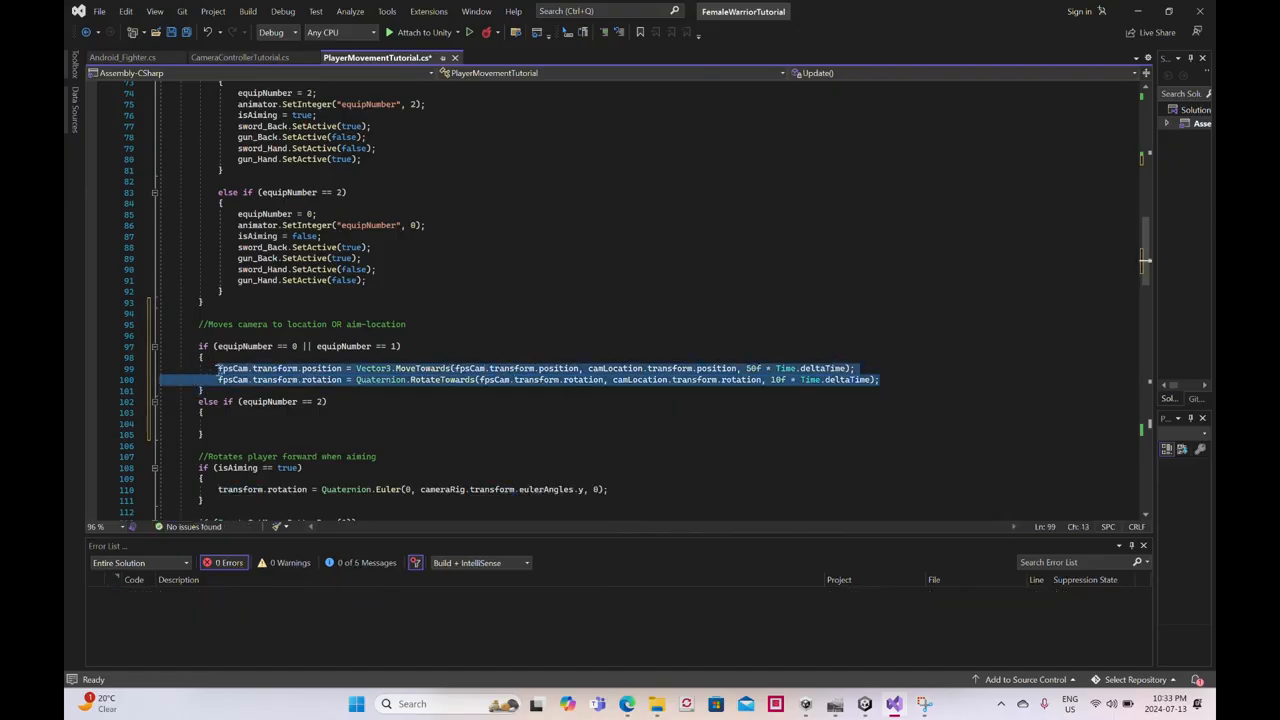
pyautogui.click(214, 422)
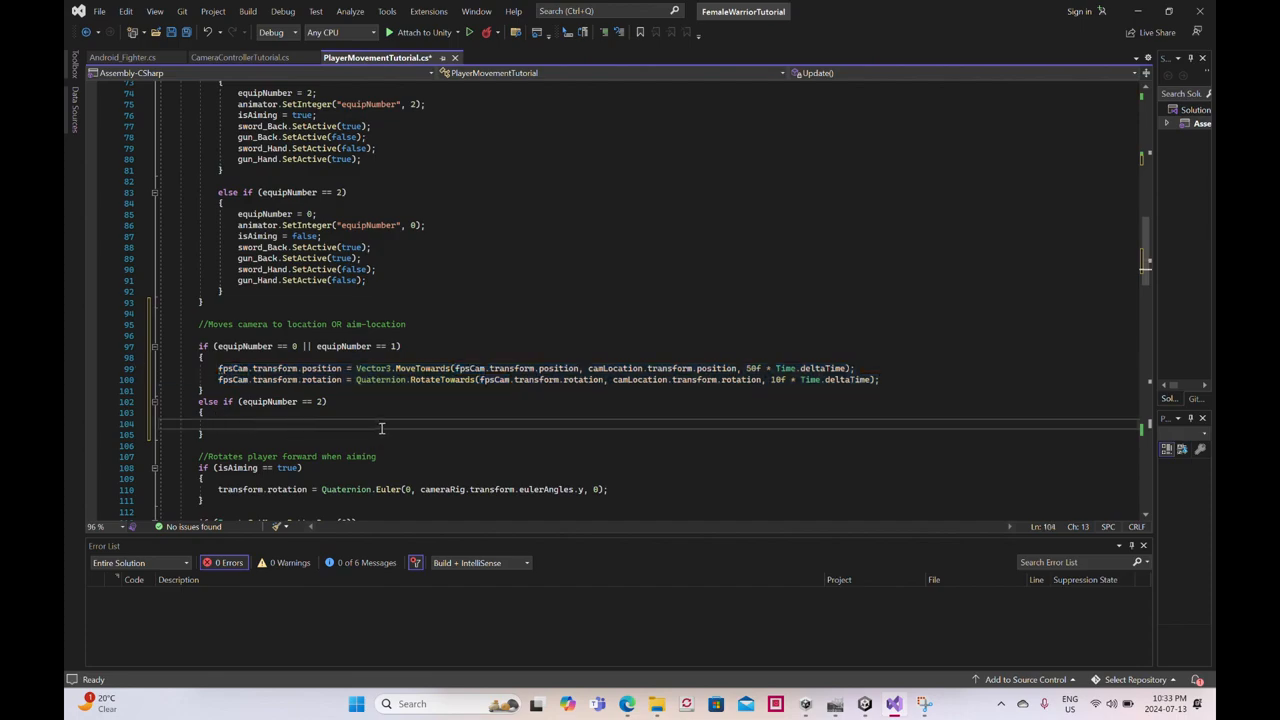
pyautogui.hotkey('ctrl', 'v')
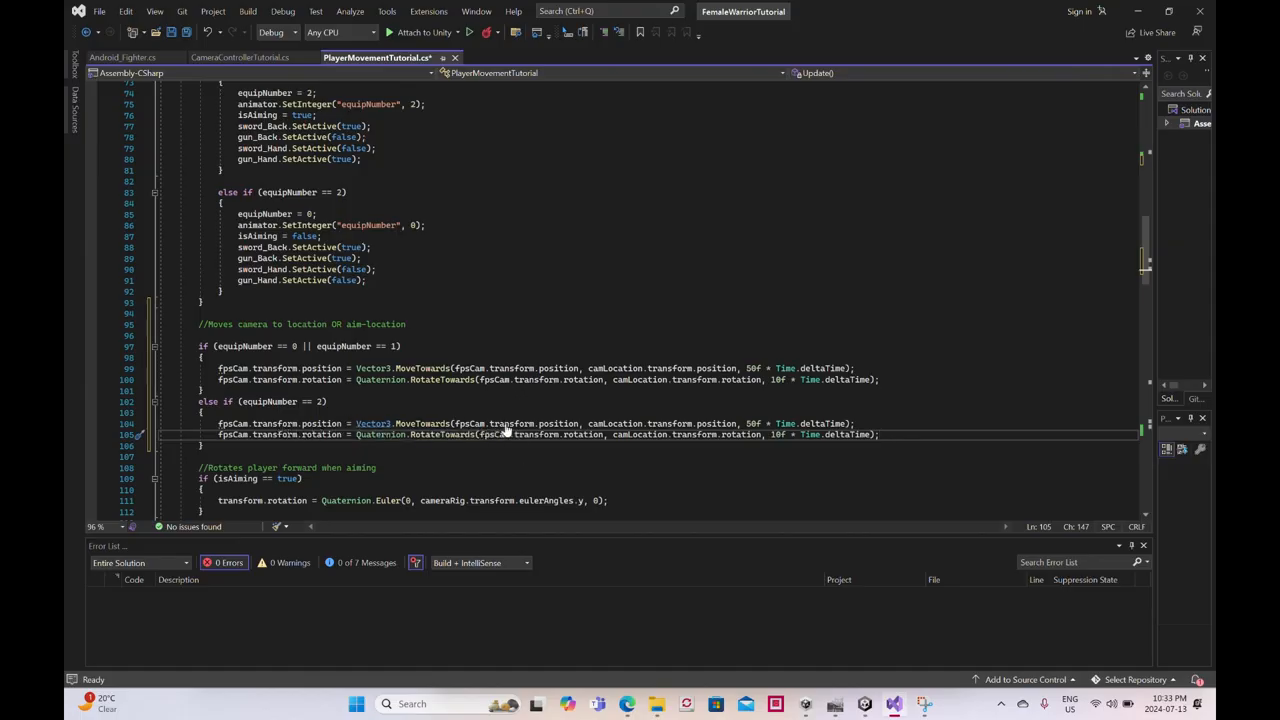
# - Change camLocation to camAimLocation in both statements of the equipNumber == 2 camera block and save the script
pyautogui.click(603, 424)
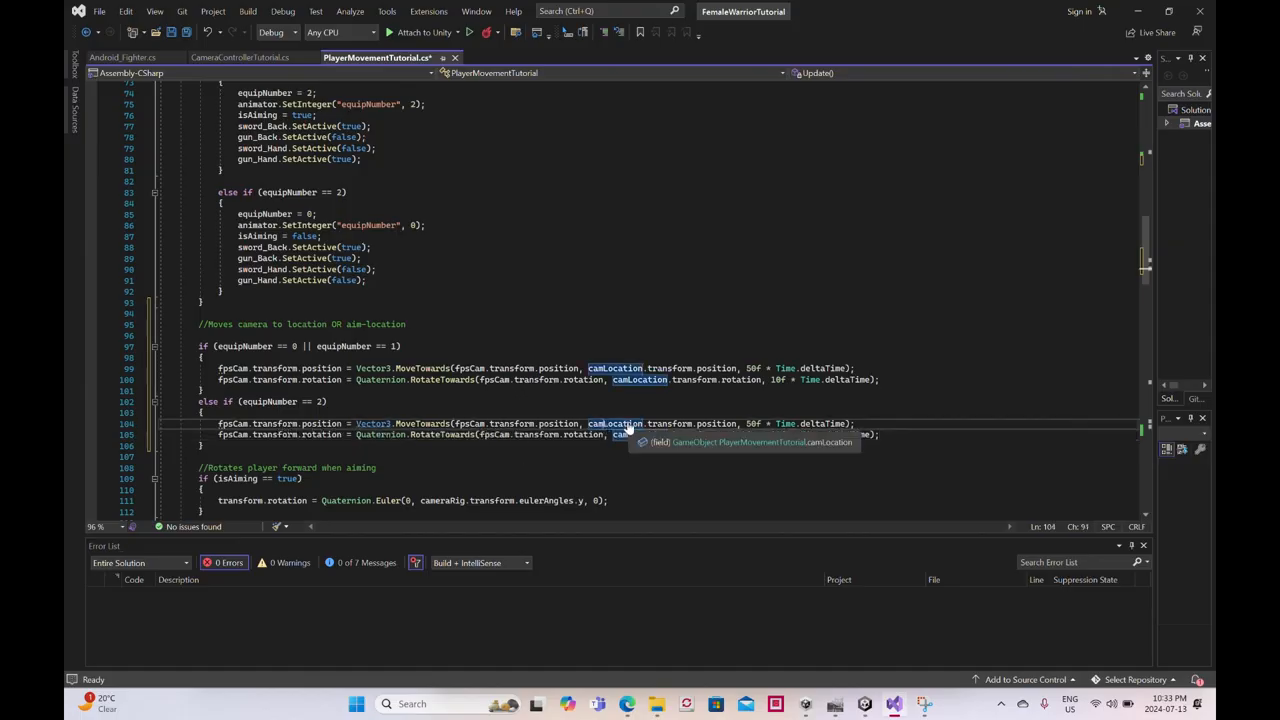
pyautogui.write('Aim')
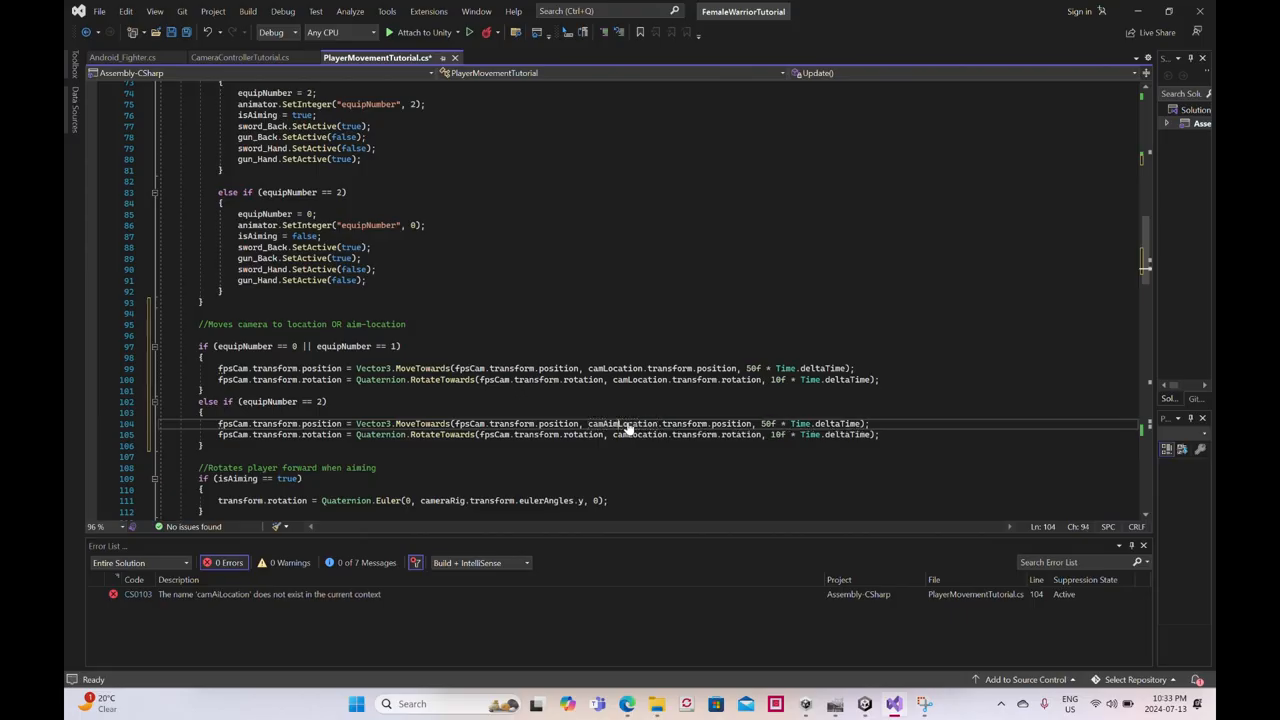
pyautogui.click(628, 436)
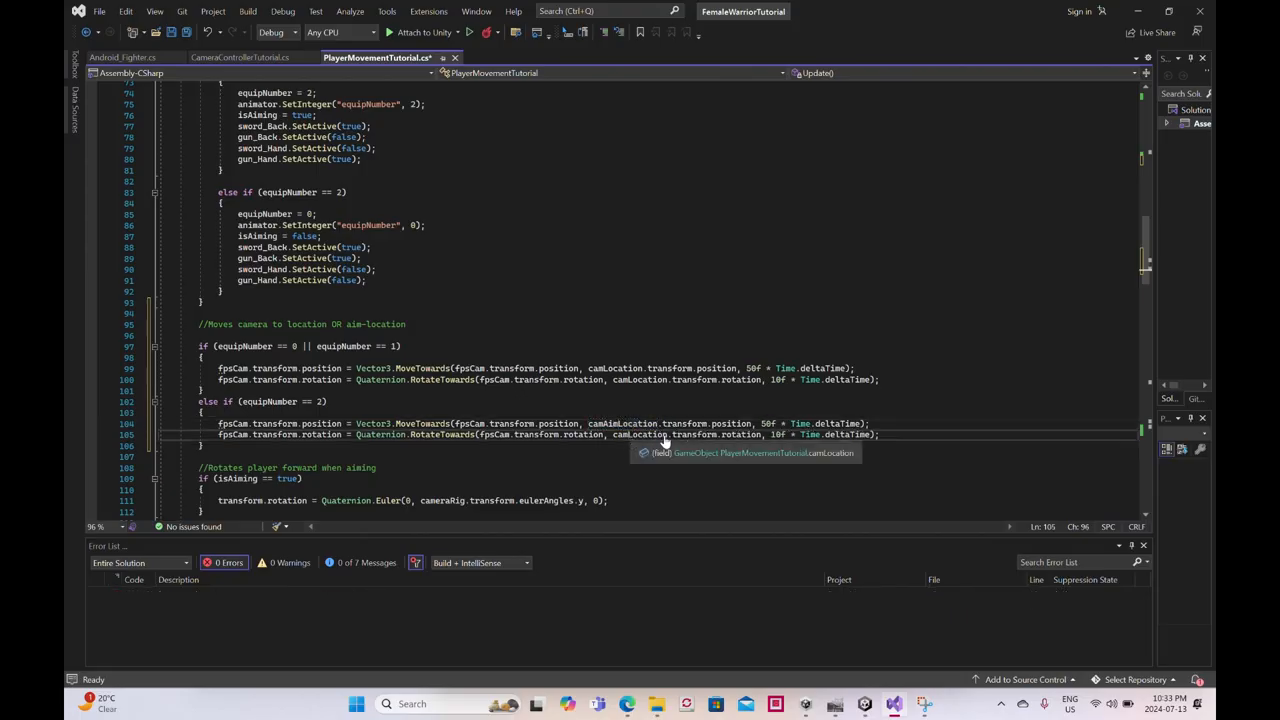
pyautogui.write('Aim')
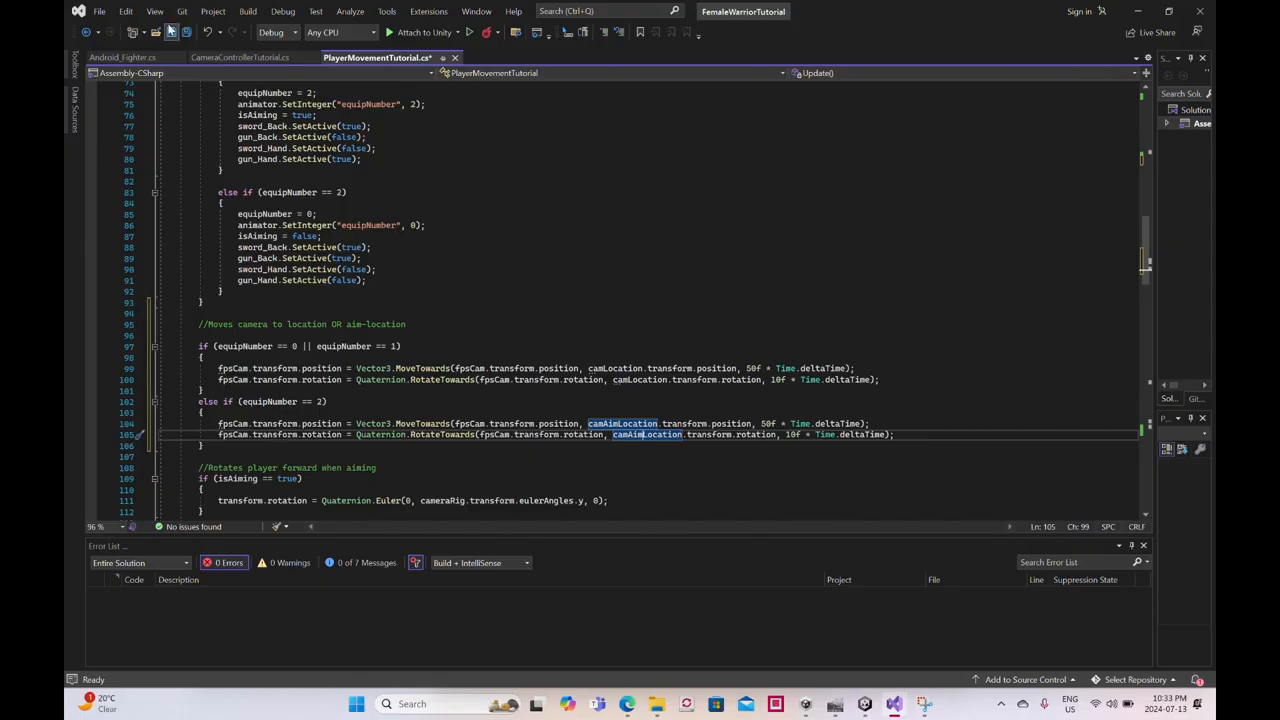
pyautogui.click(171, 32)
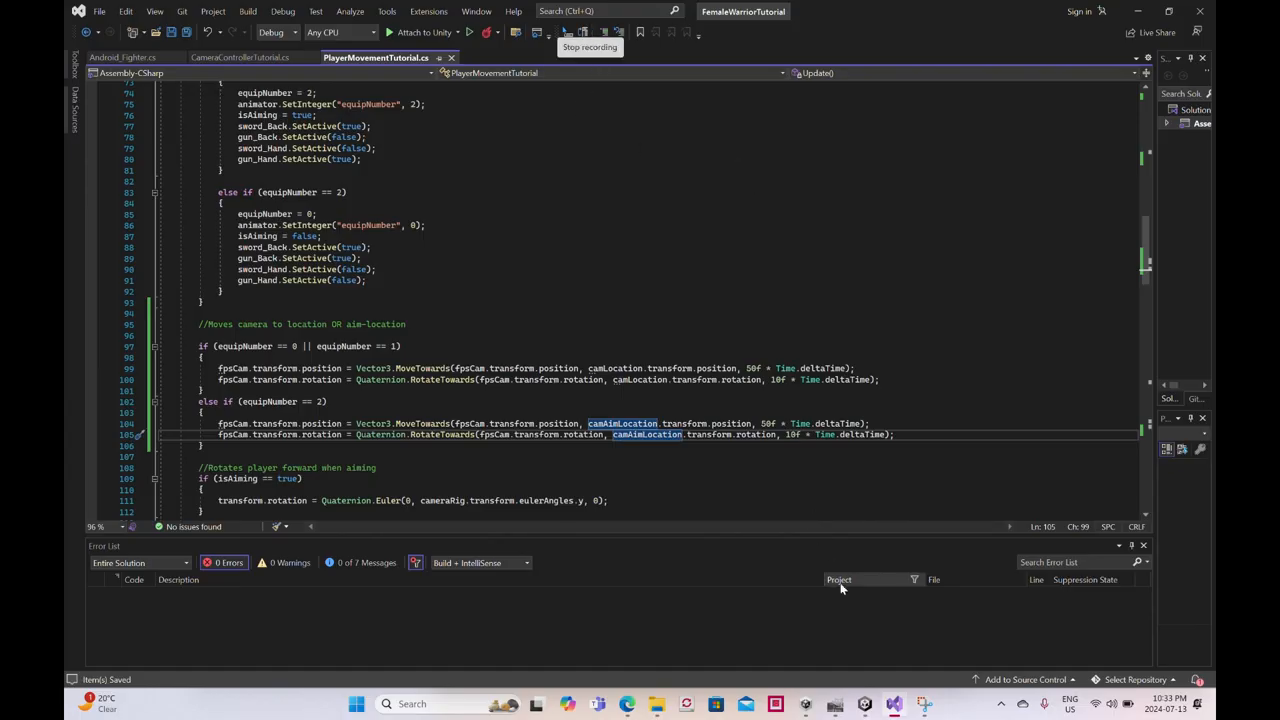
# - Switch to Unity and deactivate the crosshair Image object under Canvas
pyautogui.hotkey('alt', 'Tab')
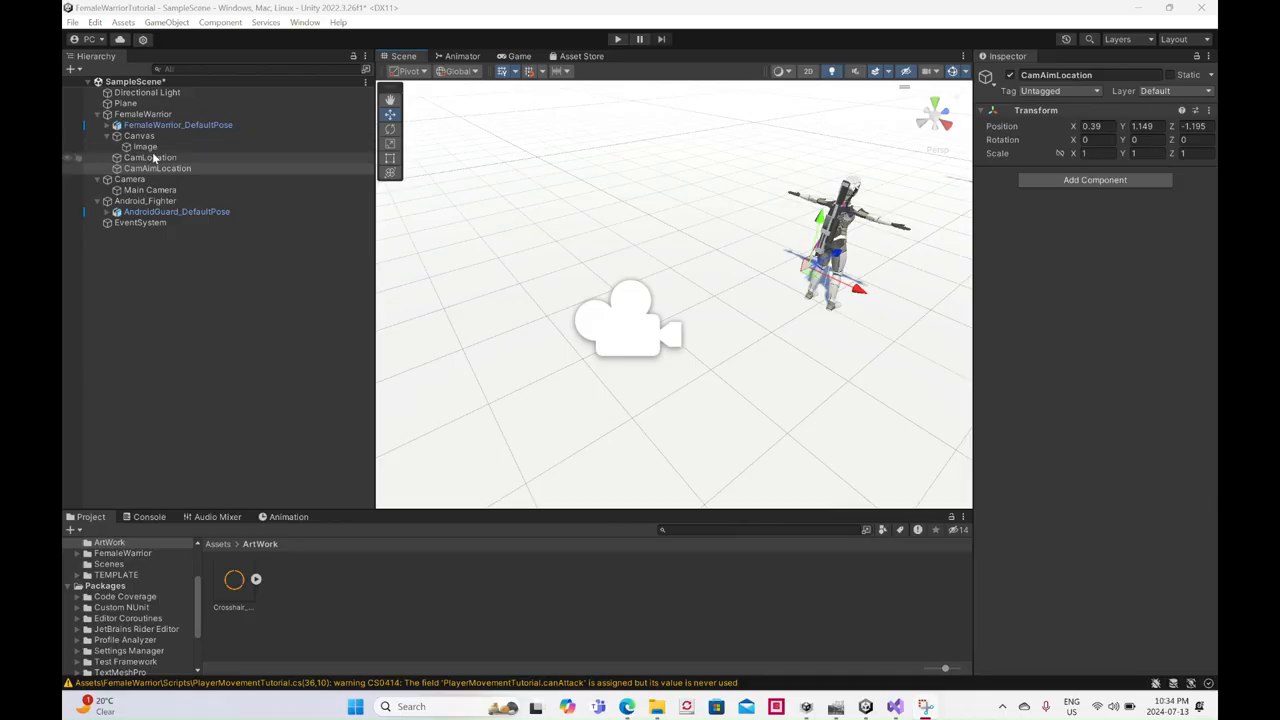
pyautogui.click(157, 148)
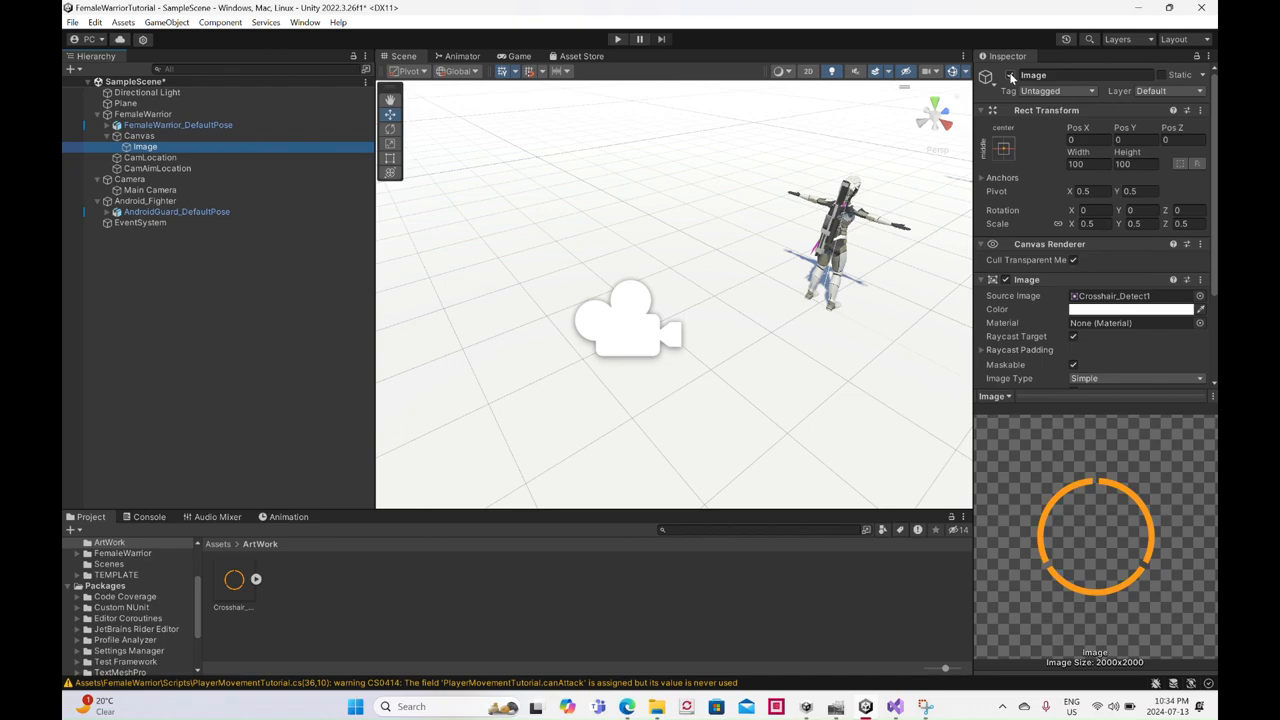
pyautogui.click(1011, 76)
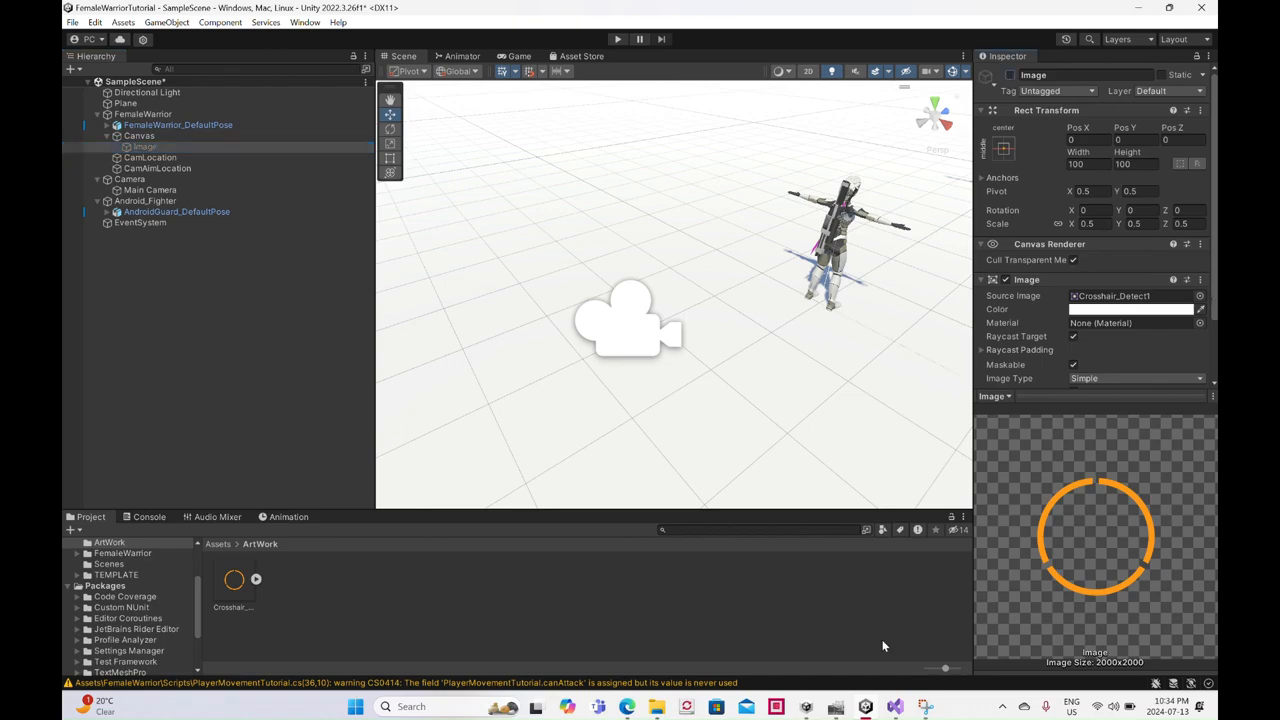
# - Return to Visual Studio and declare public GameObject reticle; below the camAimLocation field
pyautogui.click(895, 706)
pyautogui.scroll(20, 340, 307)
pyautogui.scroll(1, 340, 307)
pyautogui.click(350, 286)
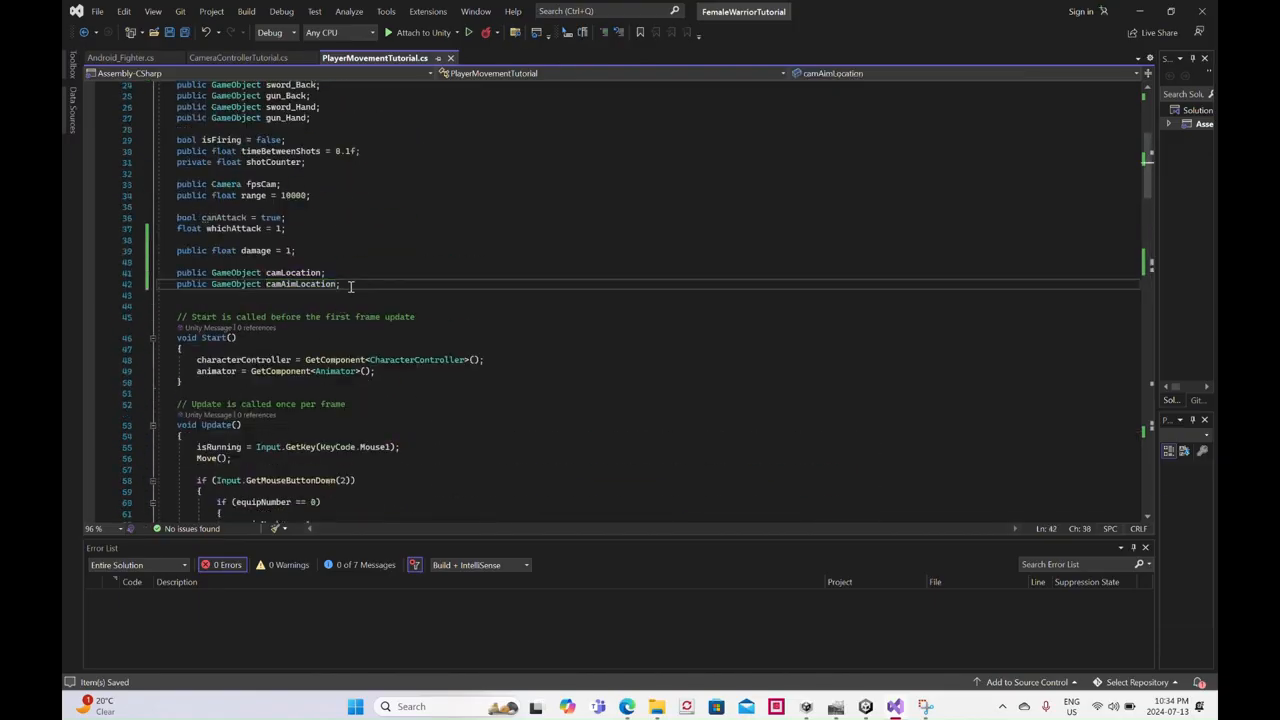
pyautogui.press('Return')
pyautogui.write('pub')
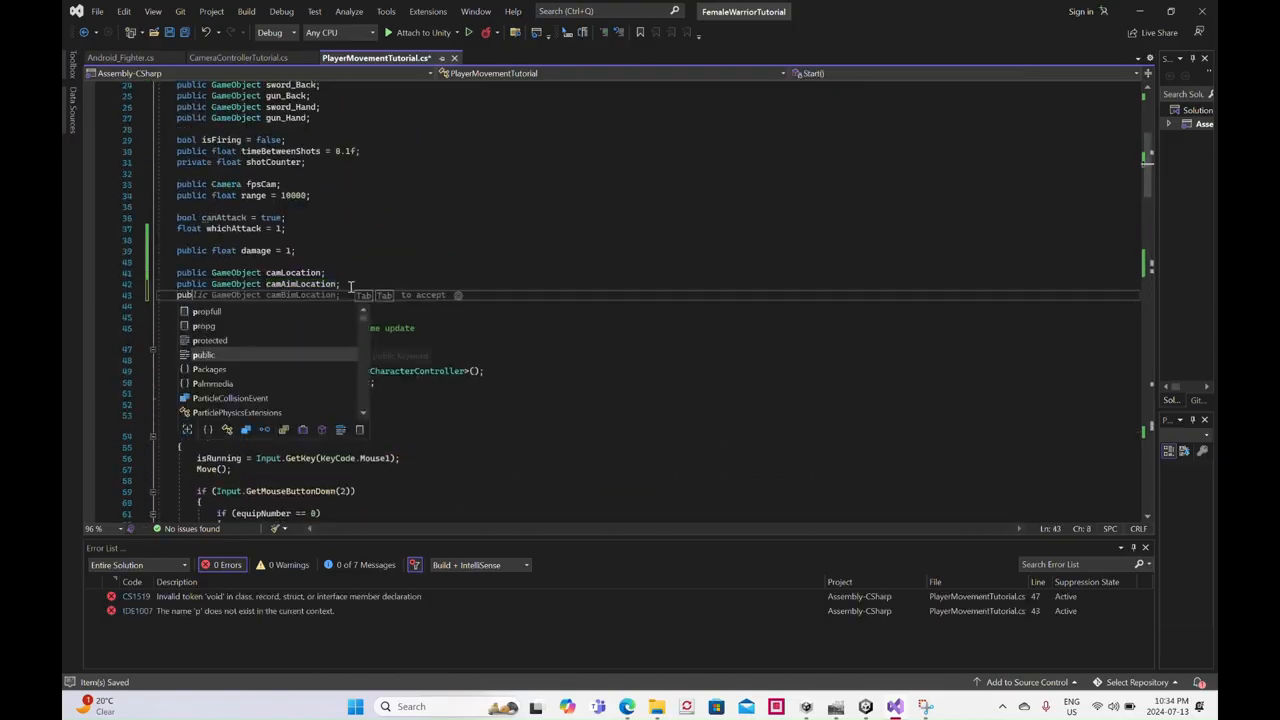
pyautogui.write('lic Game')
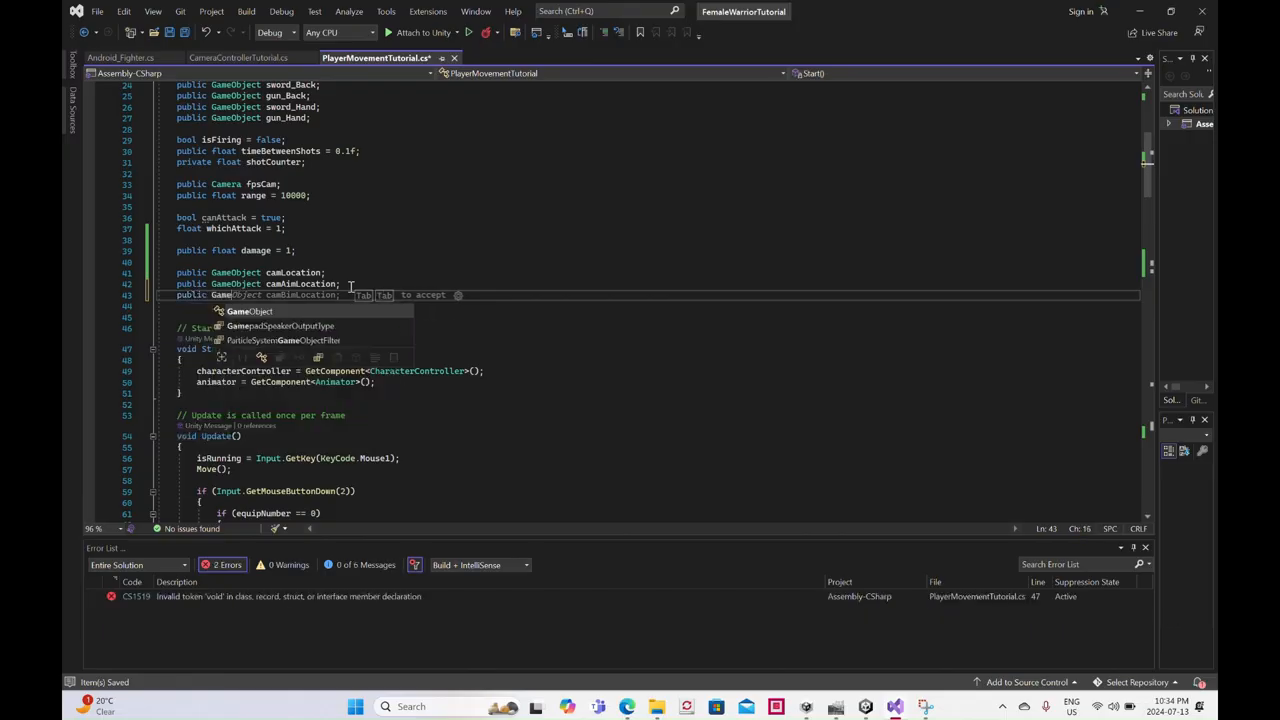
pyautogui.write('Object')
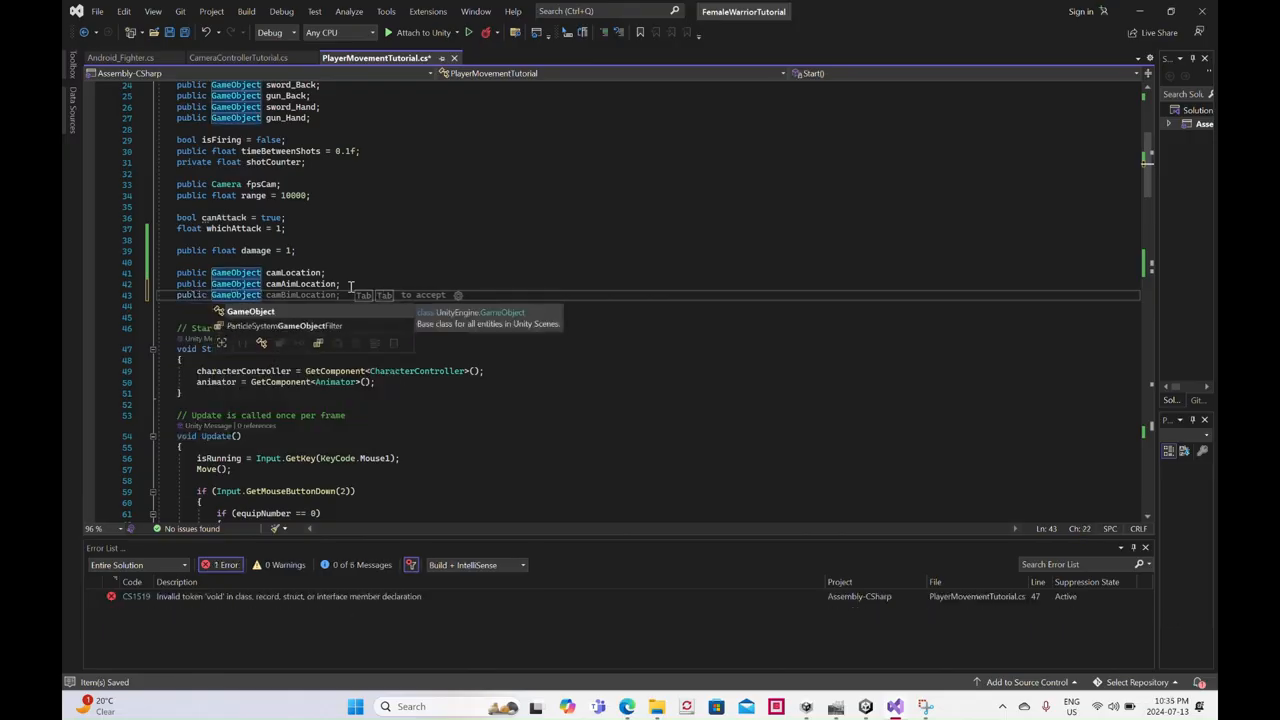
pyautogui.write(' reticle;')
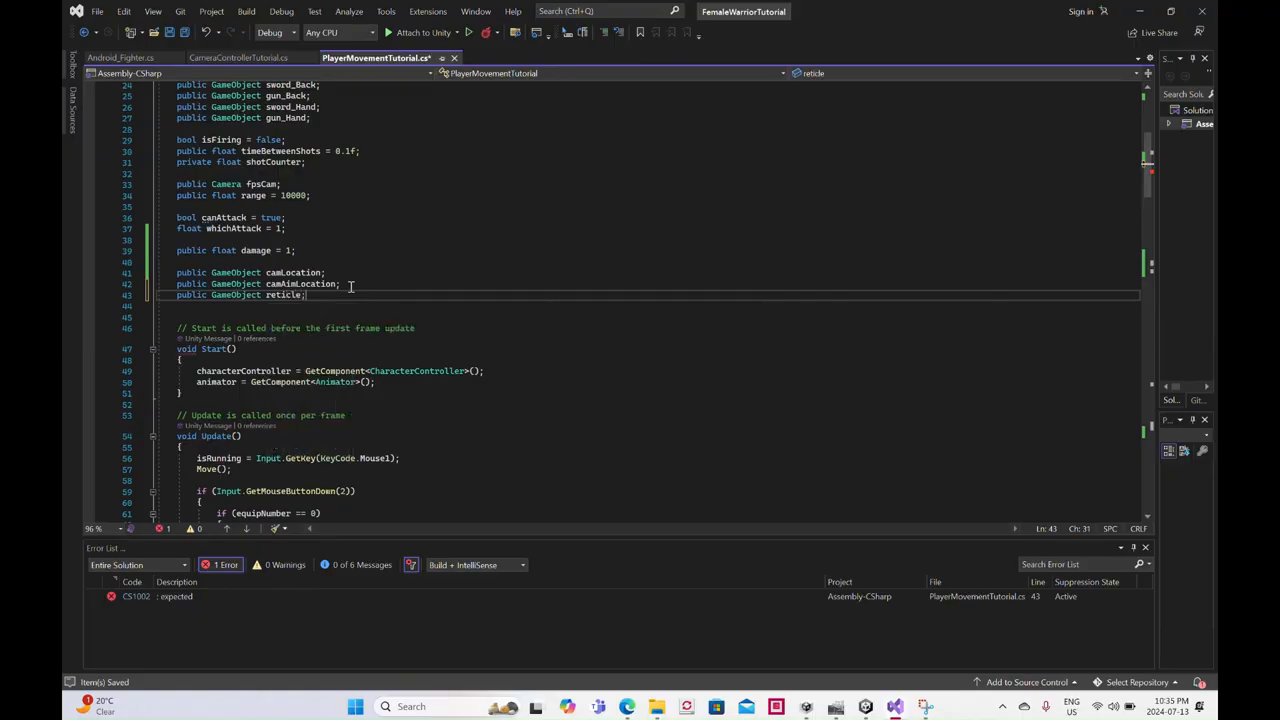
# - Add reticle.SetActive(false); after the RotateTowards statement in the equipNumber 0 or 1 camera block
pyautogui.scroll(-4, 399, 297)
pyautogui.scroll(-7, 399, 297)
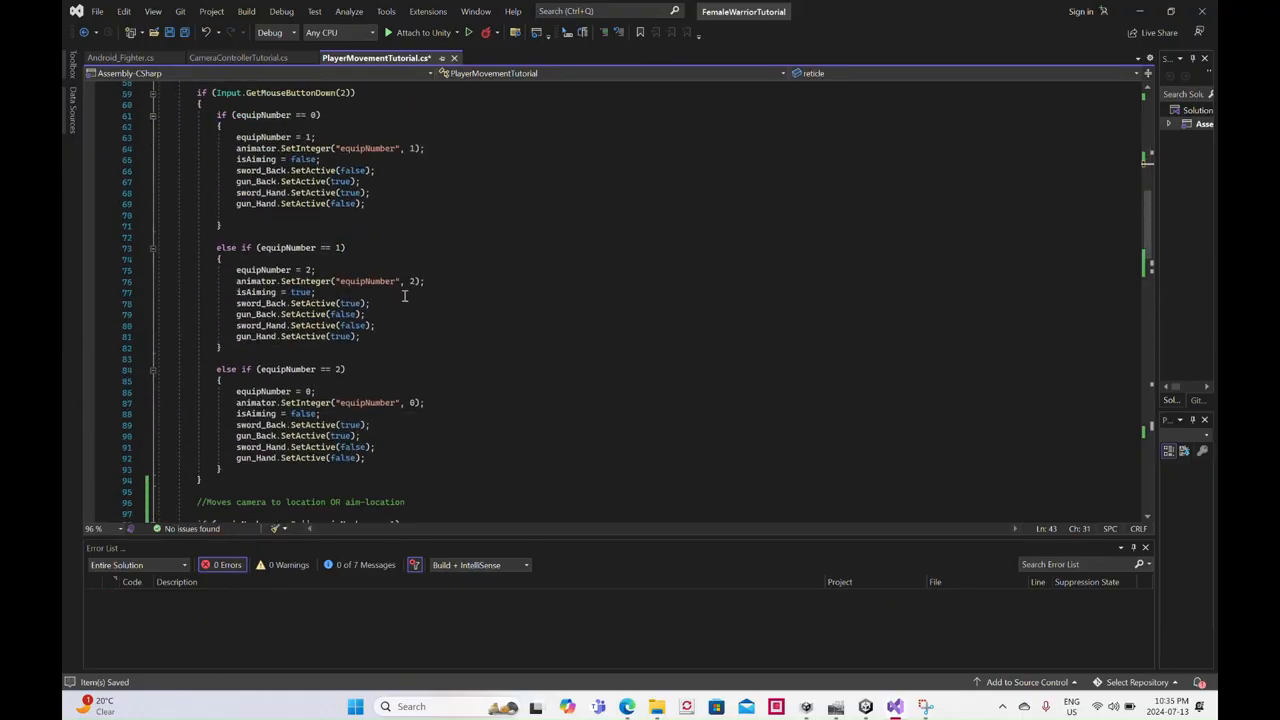
pyautogui.scroll(-17, 404, 296)
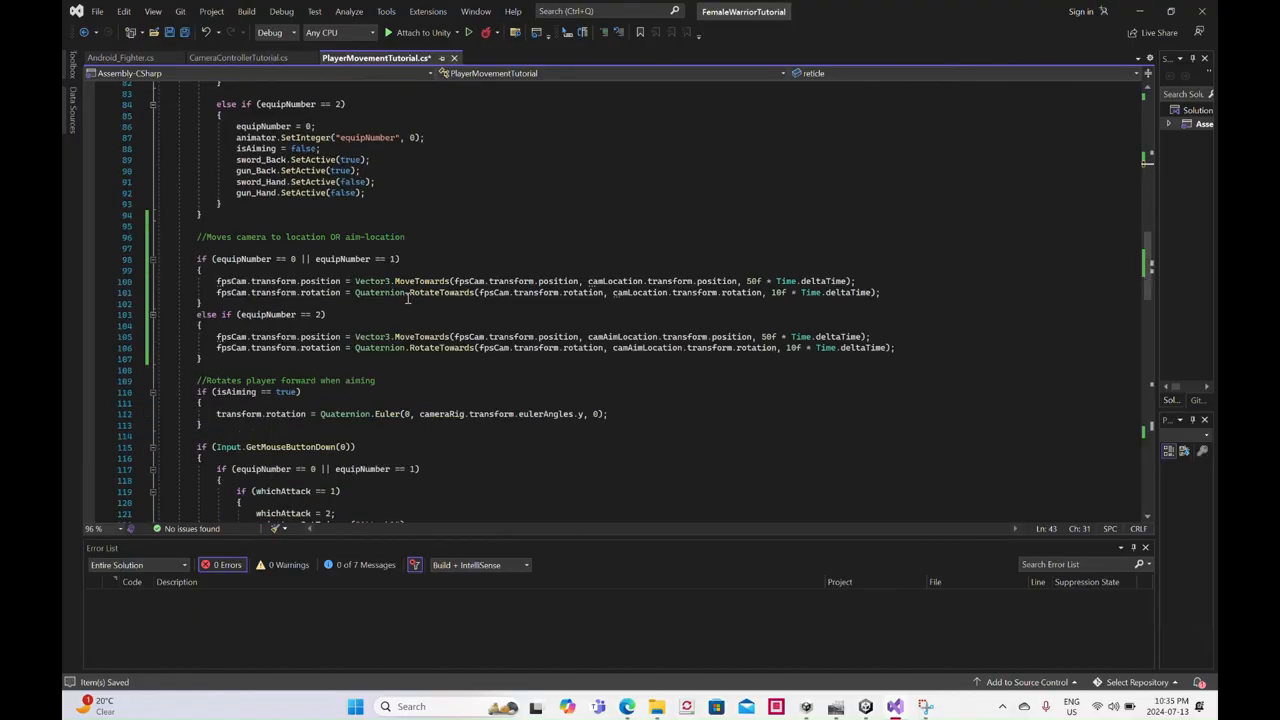
pyautogui.scroll(5, 408, 298)
pyautogui.scroll(-9, 408, 298)
pyautogui.scroll(-4, 408, 298)
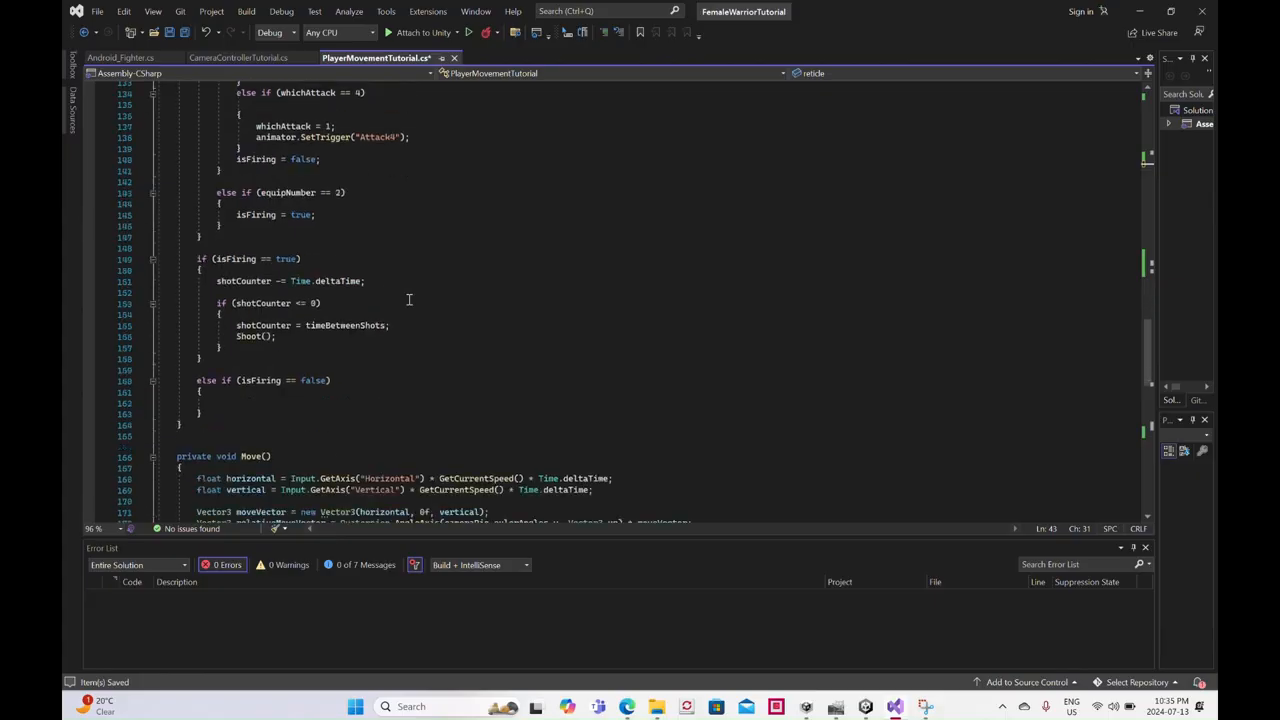
pyautogui.scroll(-4, 408, 298)
pyautogui.scroll(-3, 408, 298)
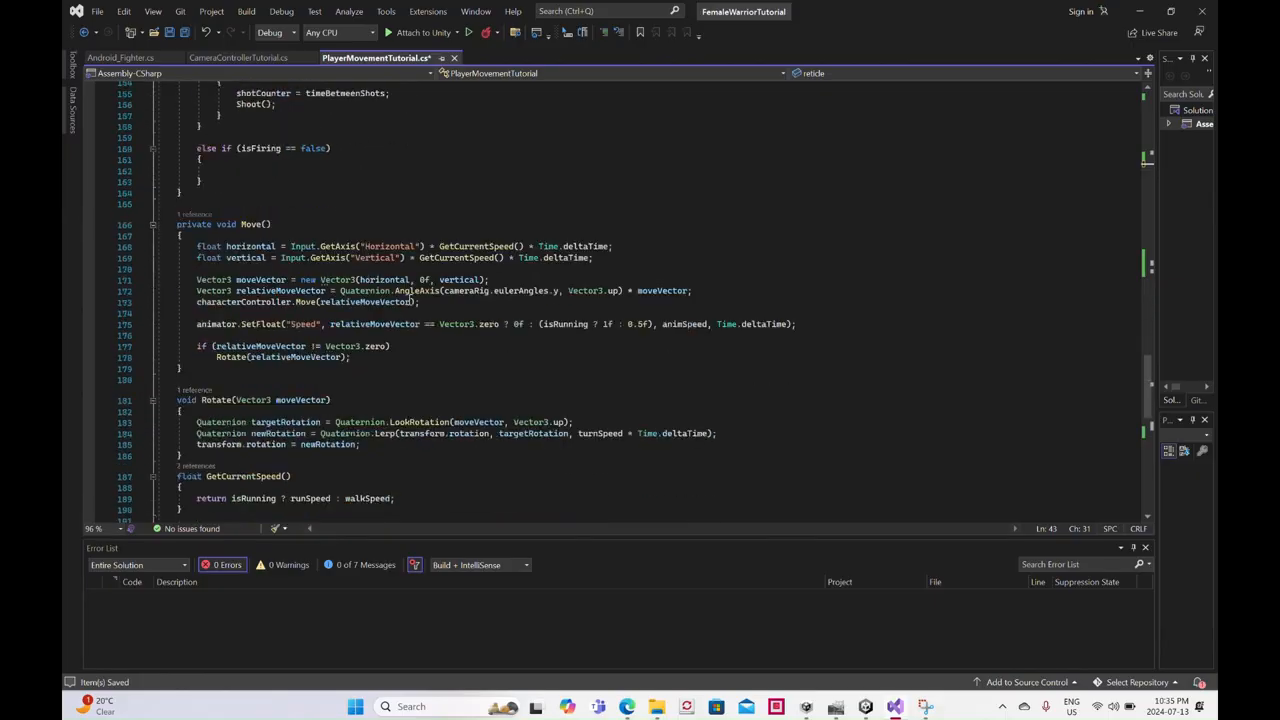
pyautogui.scroll(18, 409, 303)
pyautogui.scroll(4, 409, 303)
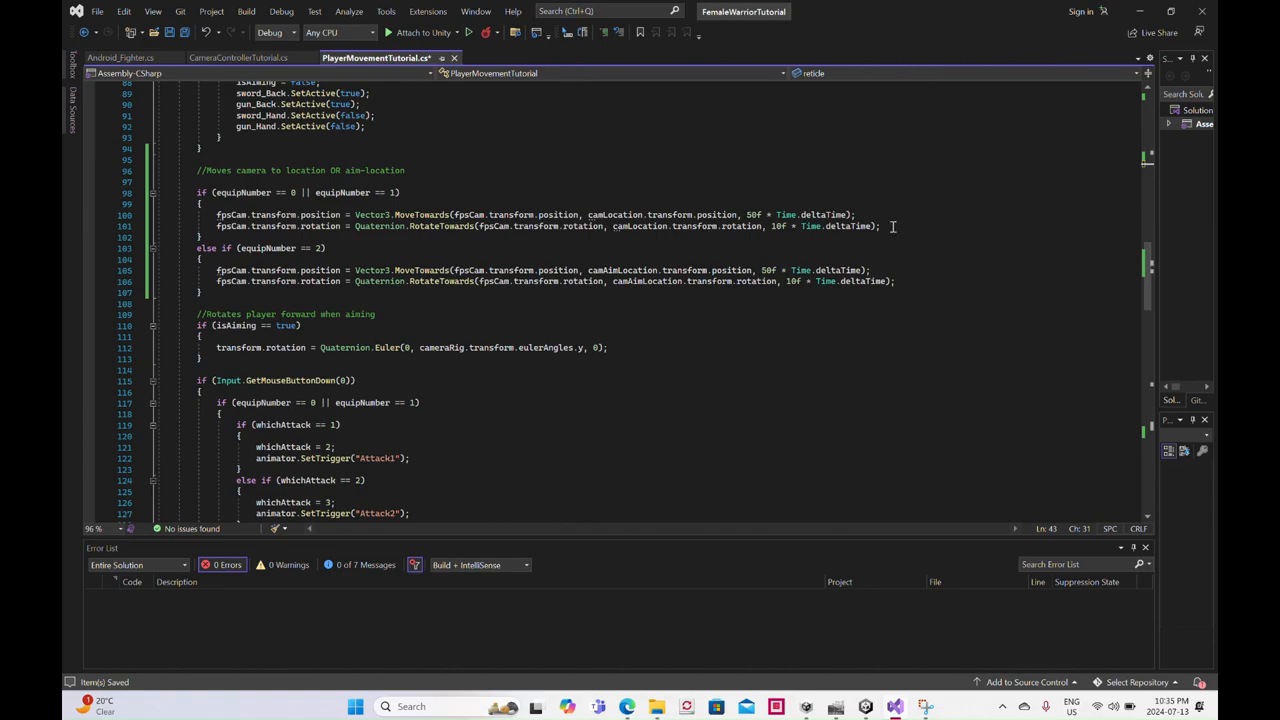
pyautogui.click(893, 226)
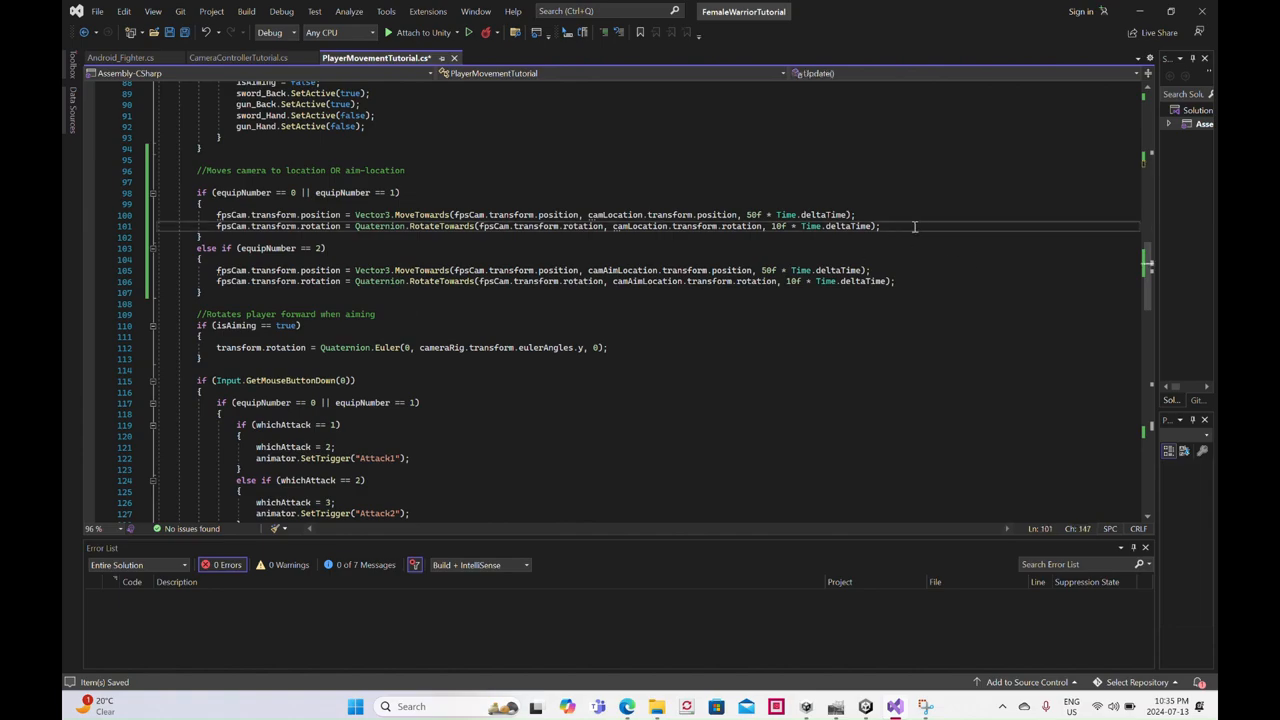
pyautogui.press('Return')
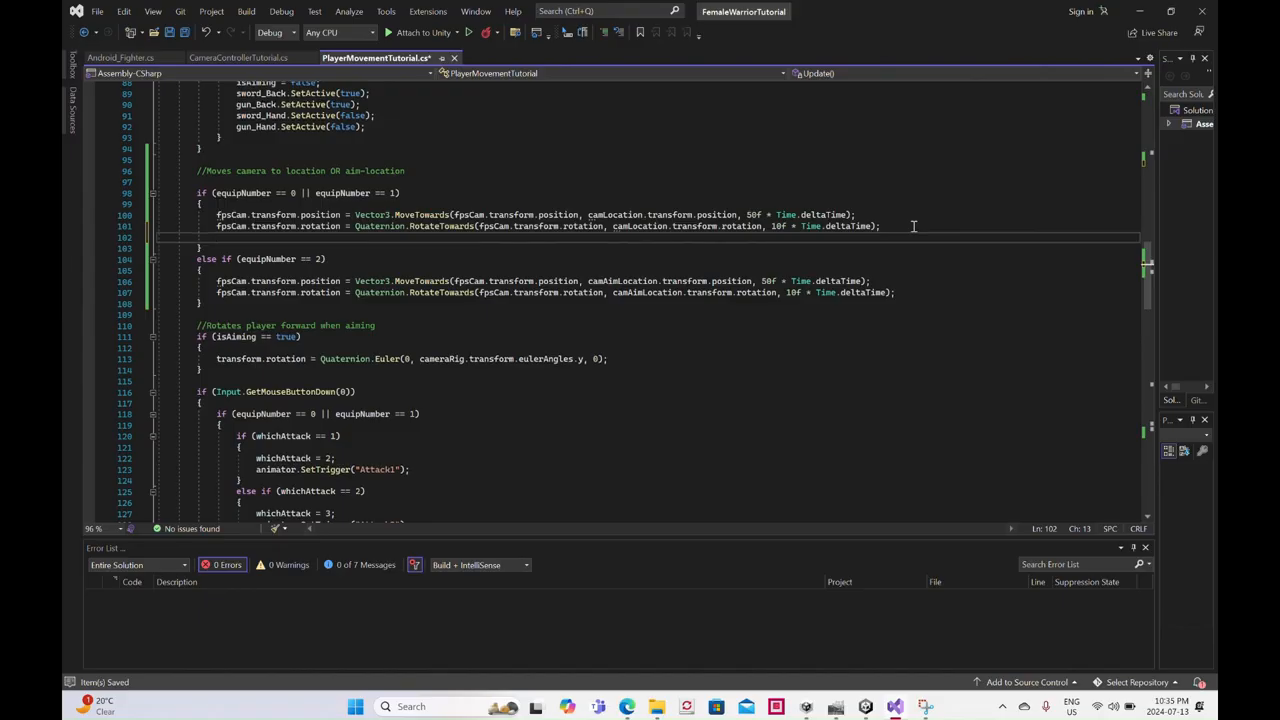
pyautogui.write('ret')
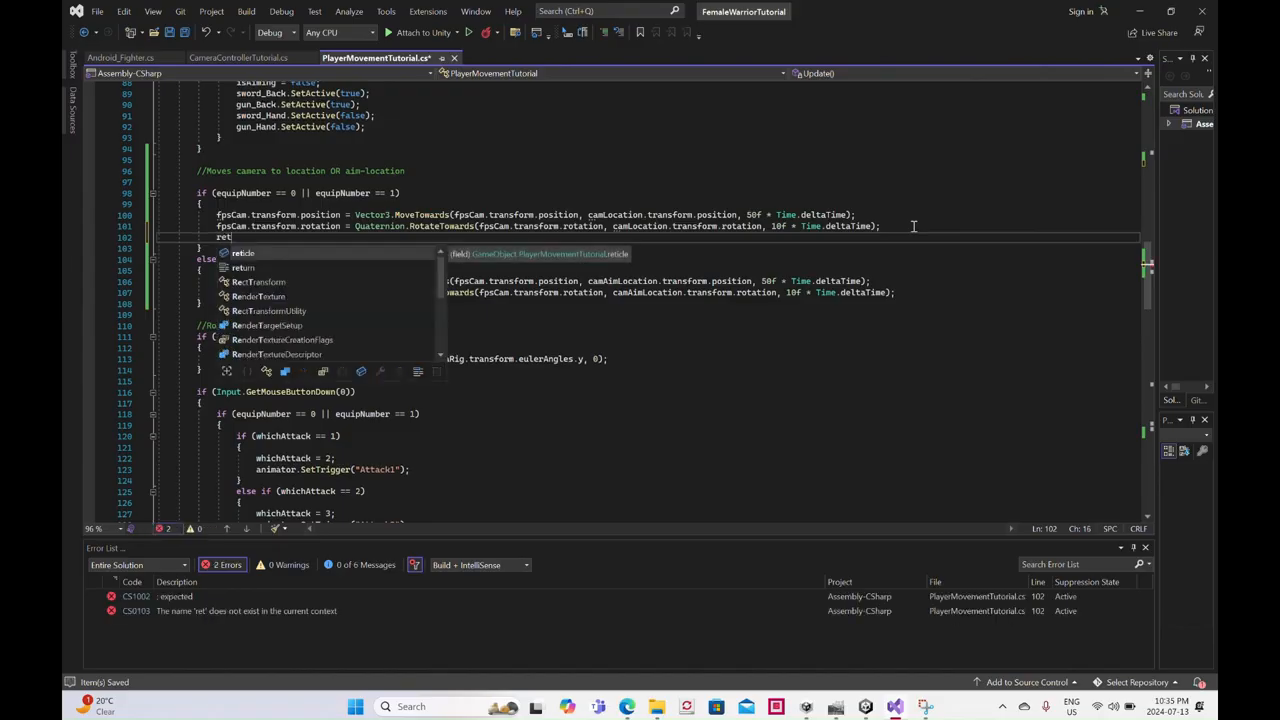
pyautogui.write('i')
pyautogui.press('Tab')
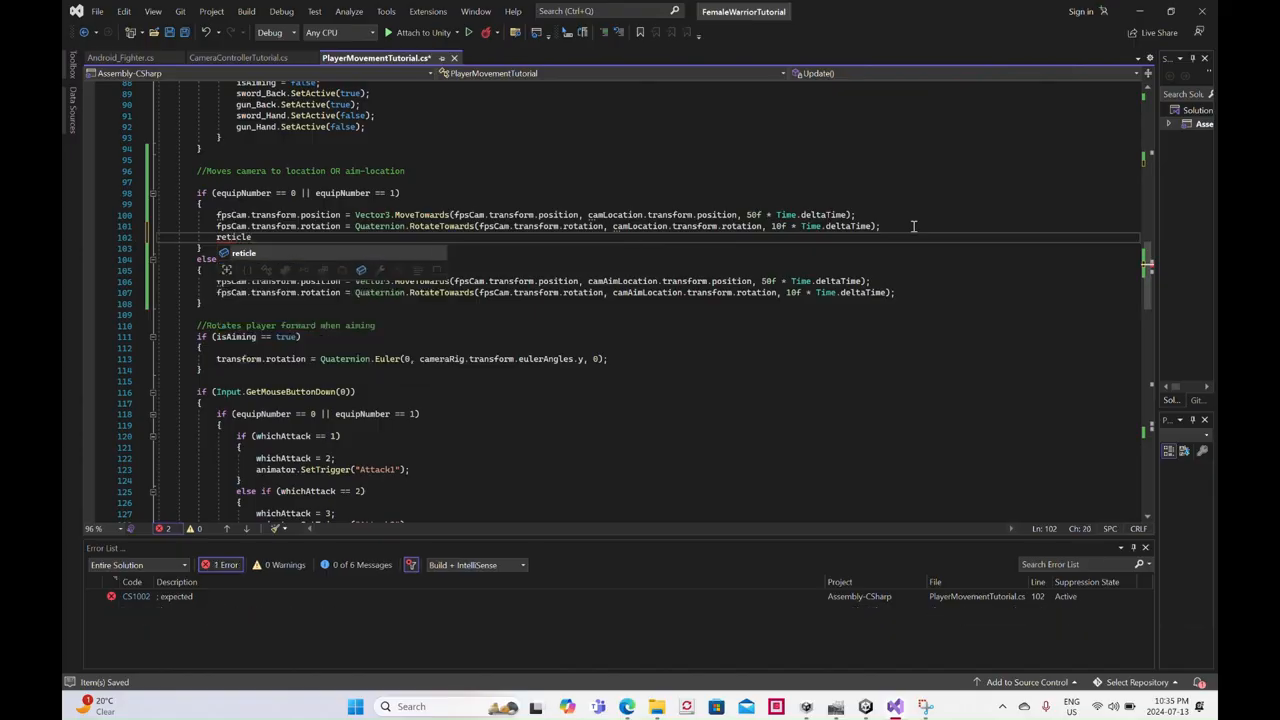
pyautogui.write('.Set')
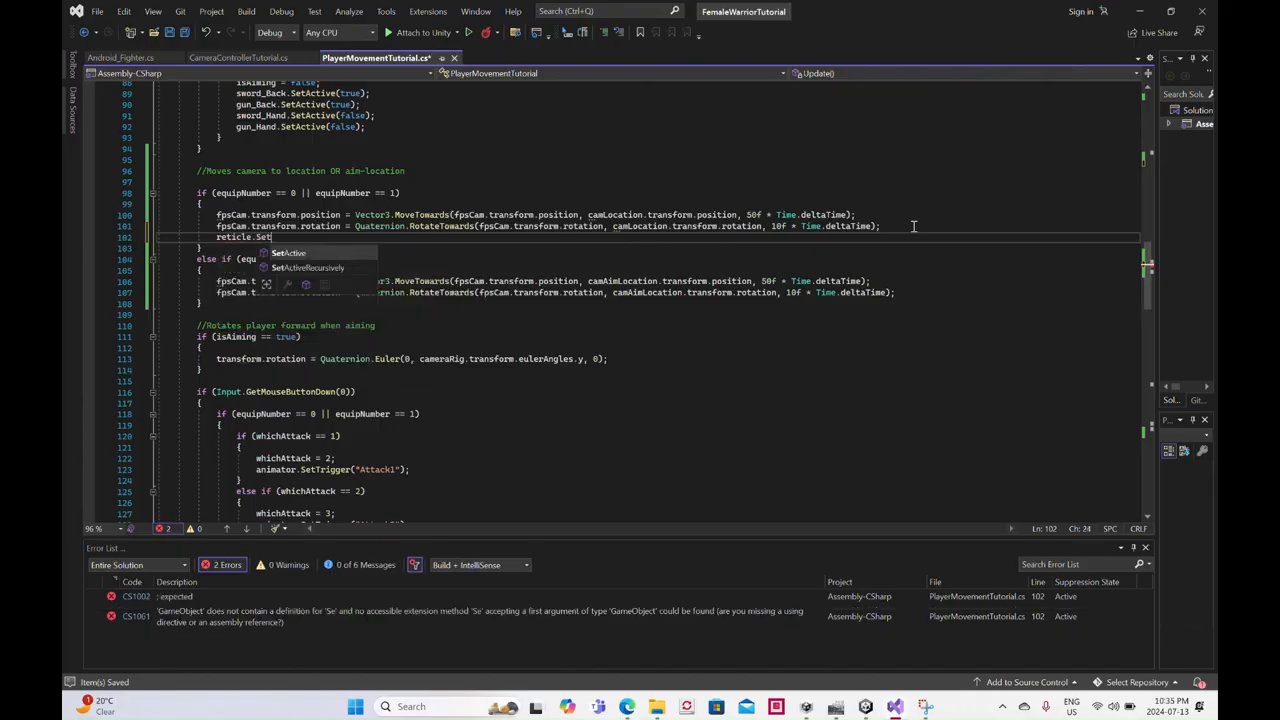
pyautogui.write('Active')
pyautogui.press('Tab')
pyautogui.write('(false);')
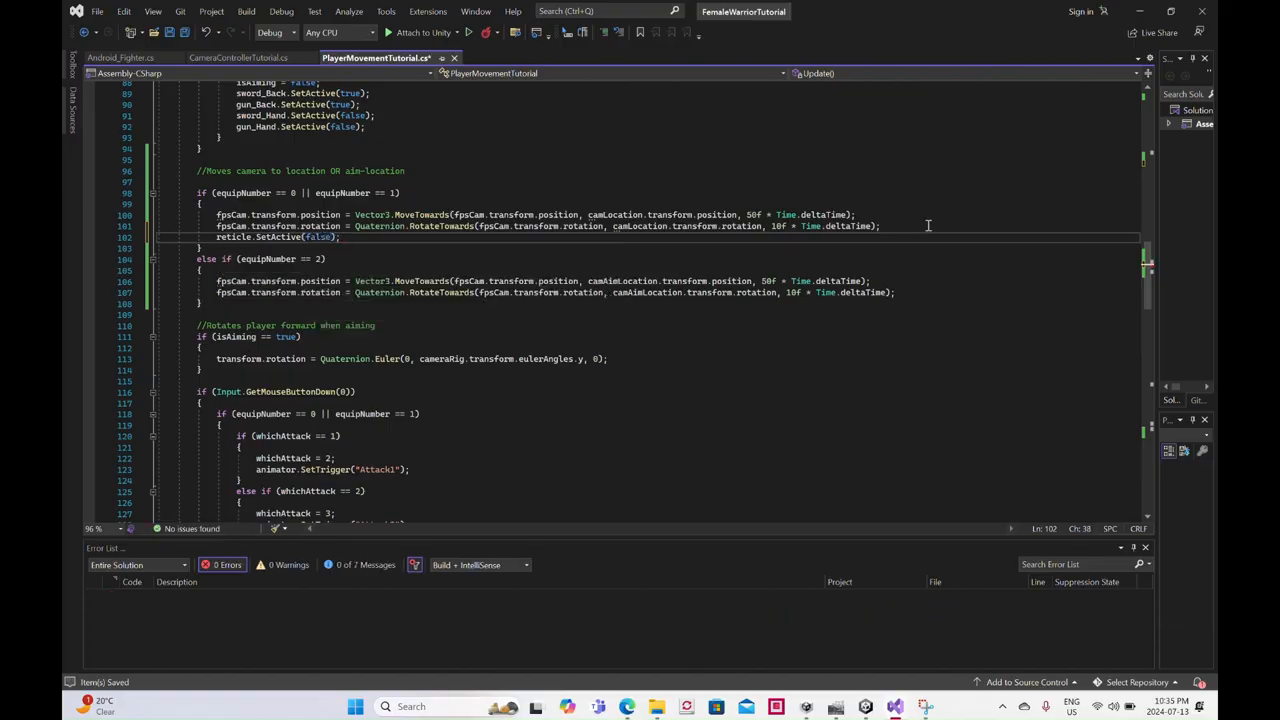
# - Copy the reticle statement to the end of the equipNumber == 2 camera block as reticle.SetActive(true); and save the script
pyautogui.moveTo(355, 241); pyautogui.dragTo(214, 238)
pyautogui.hotkey('ctrl', 'c')
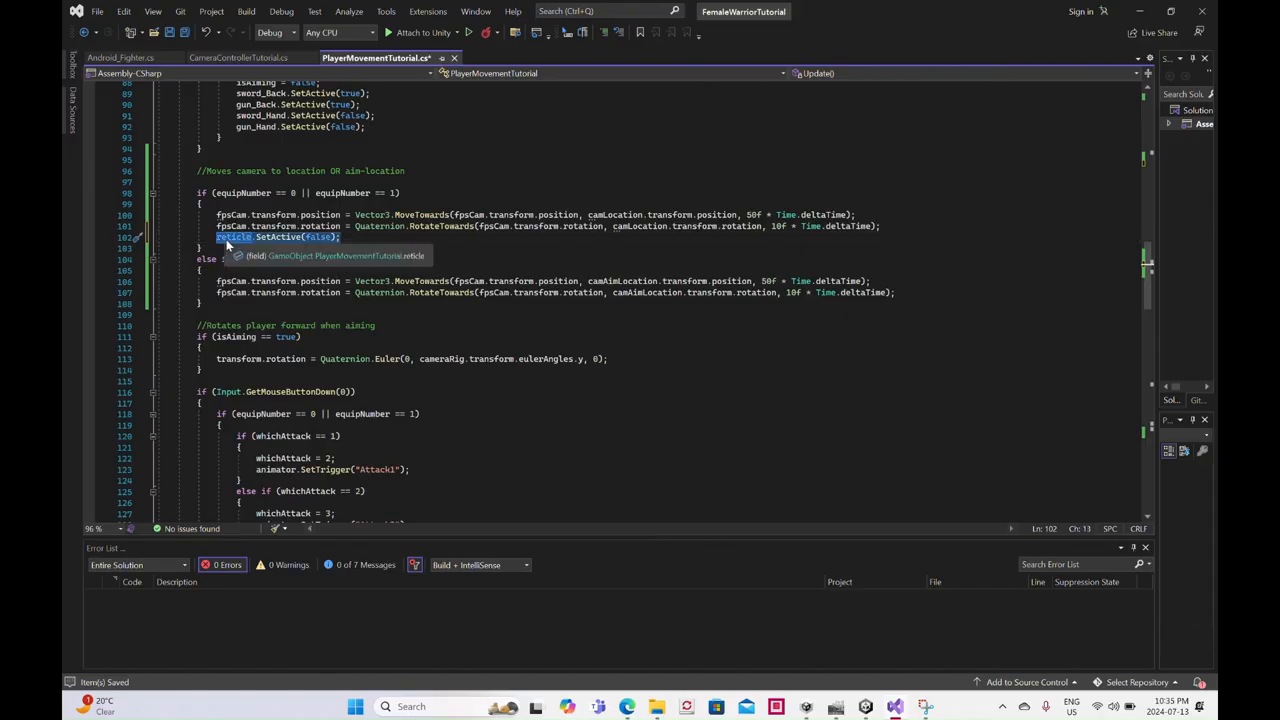
pyautogui.click(908, 292)
pyautogui.press('Return')
pyautogui.hotkey('ctrl', 'v')
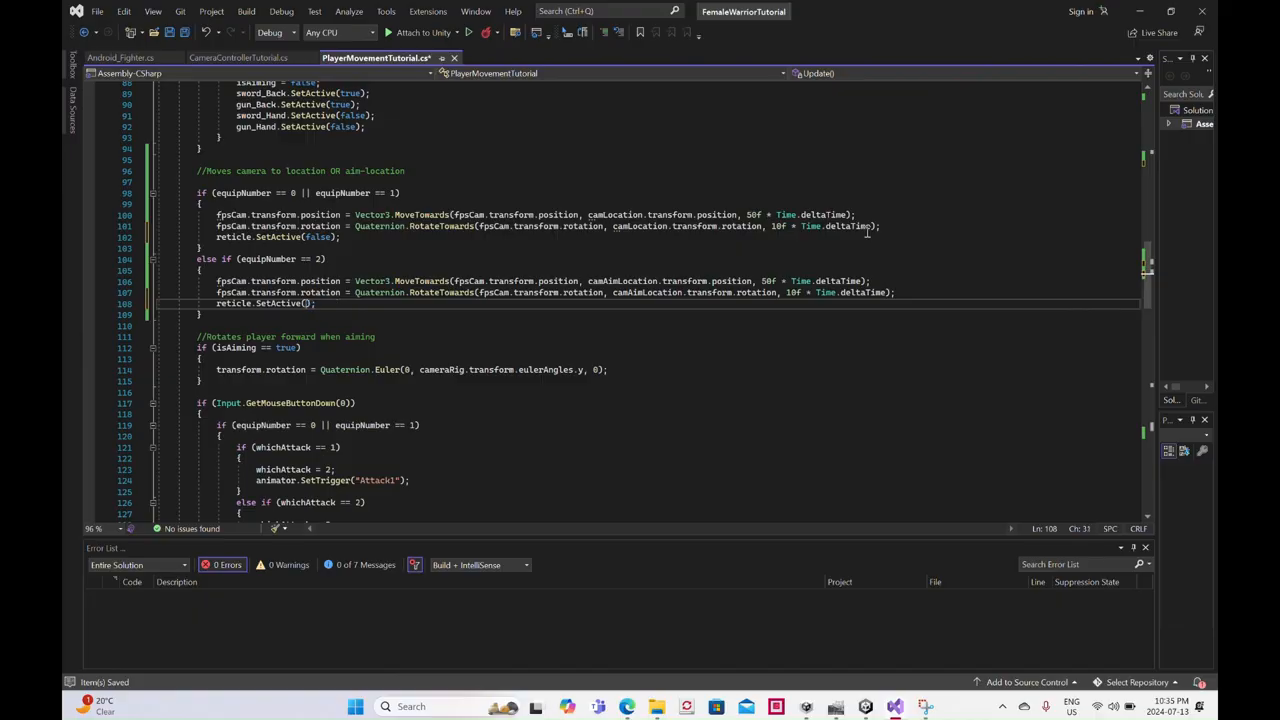
pyautogui.write('true')
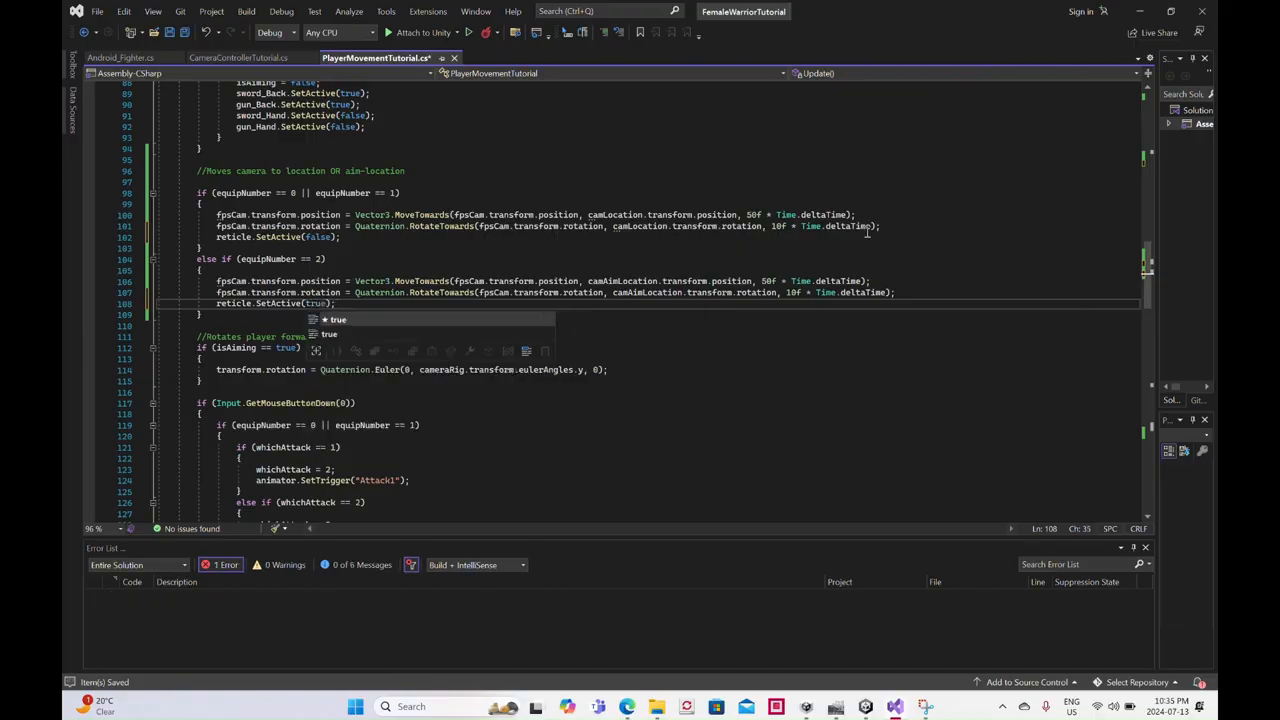
pyautogui.hotkey('ctrl', 's')
pyautogui.press('Escape')
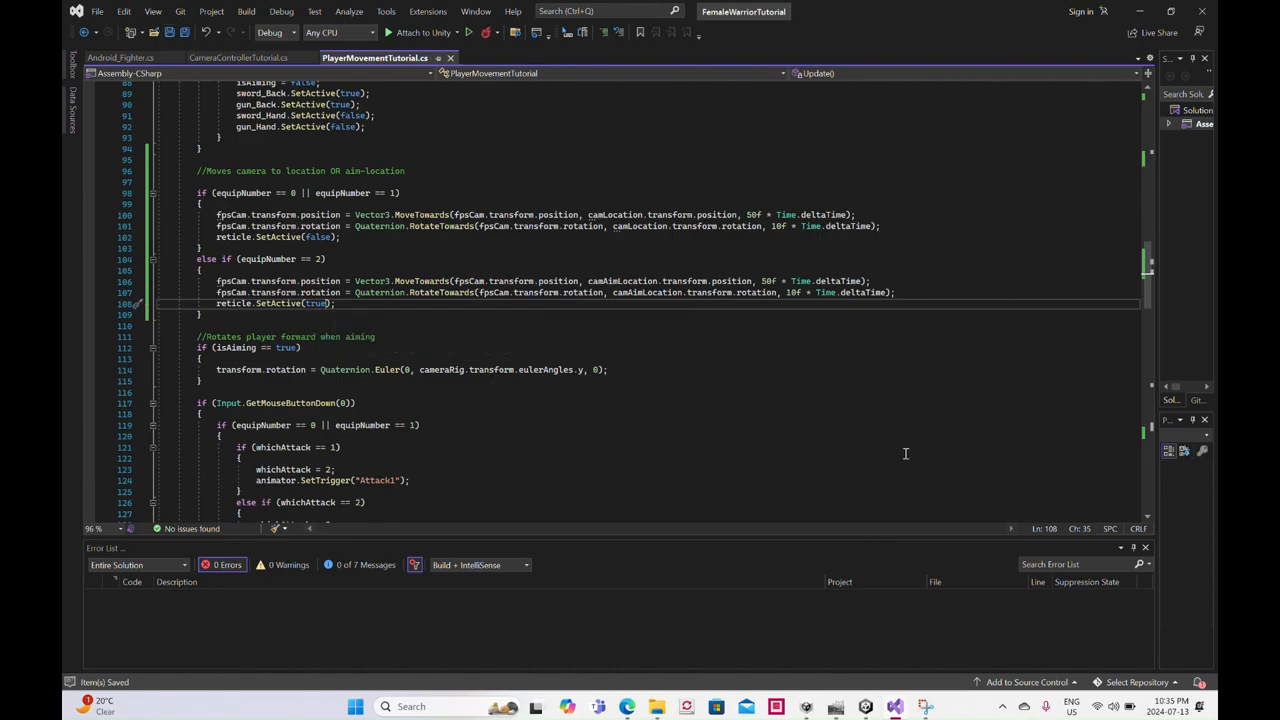
# - In Unity, assign CamLocation, CamAimLocation and the Canvas Image to FemaleWarrior's Cam Location, Cam Aim Location and Reticle script references
pyautogui.click(866, 706)
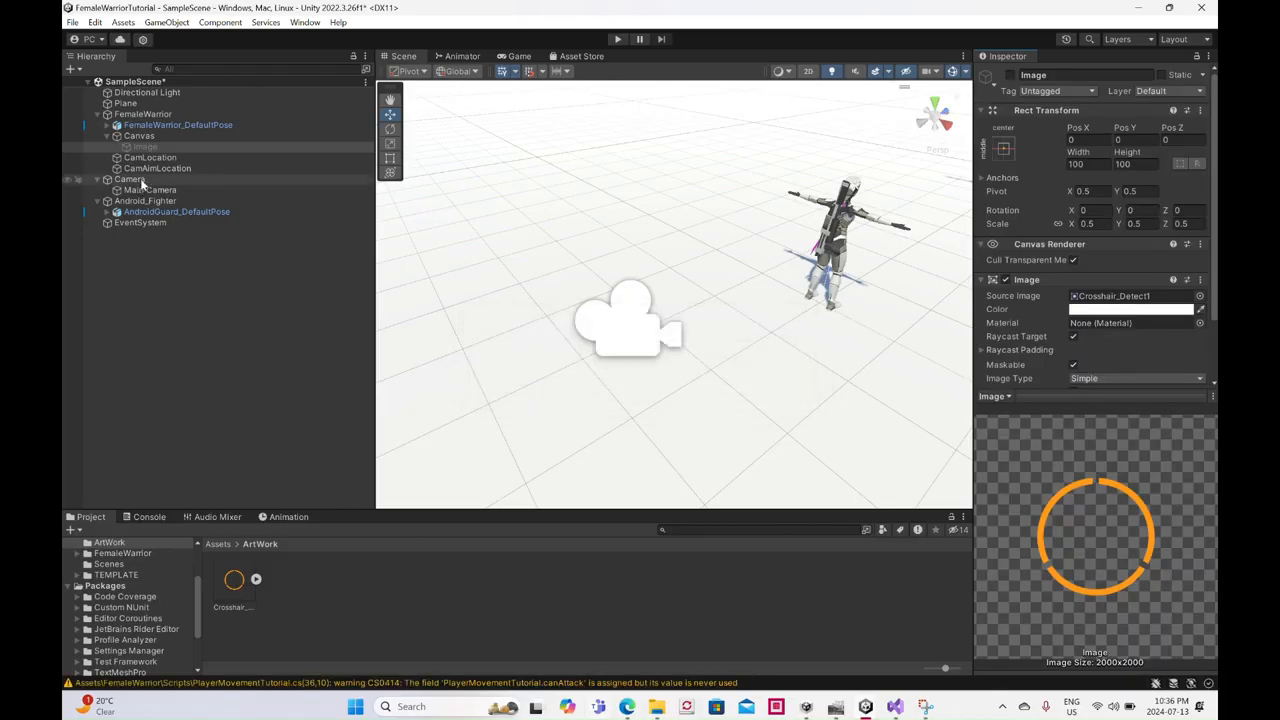
pyautogui.click(143, 114)
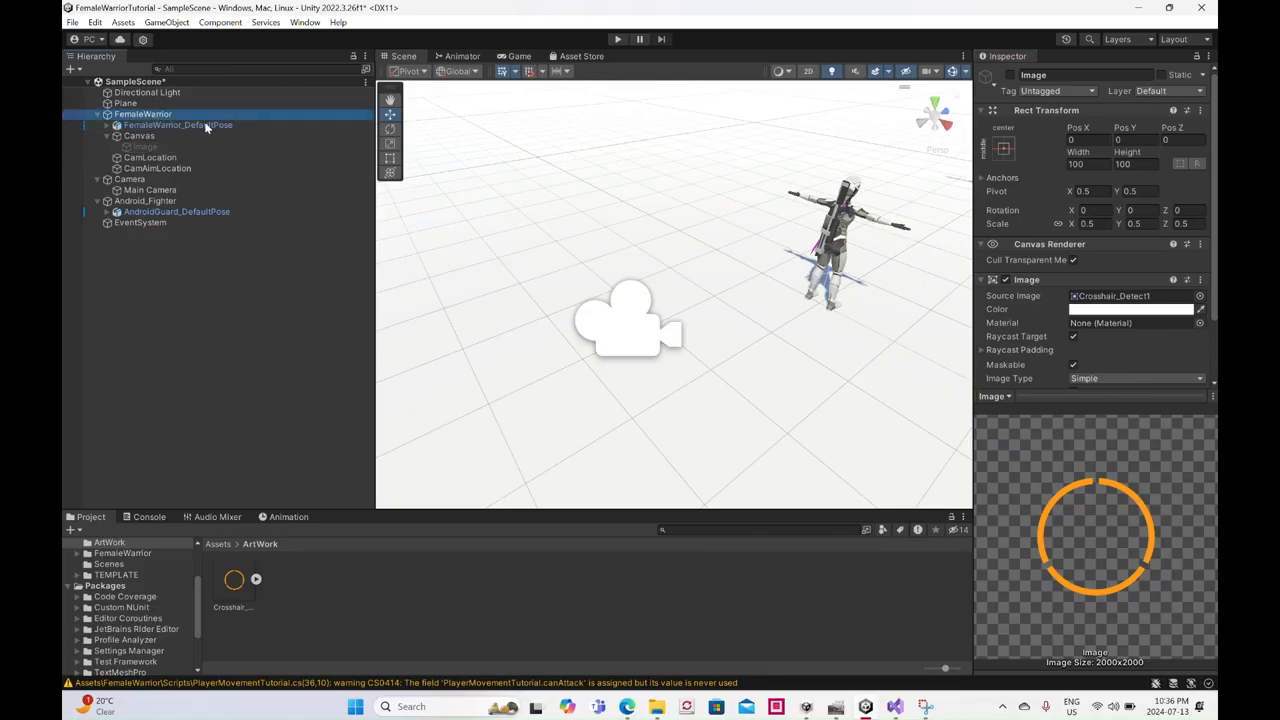
pyautogui.scroll(-3, 1095, 272)
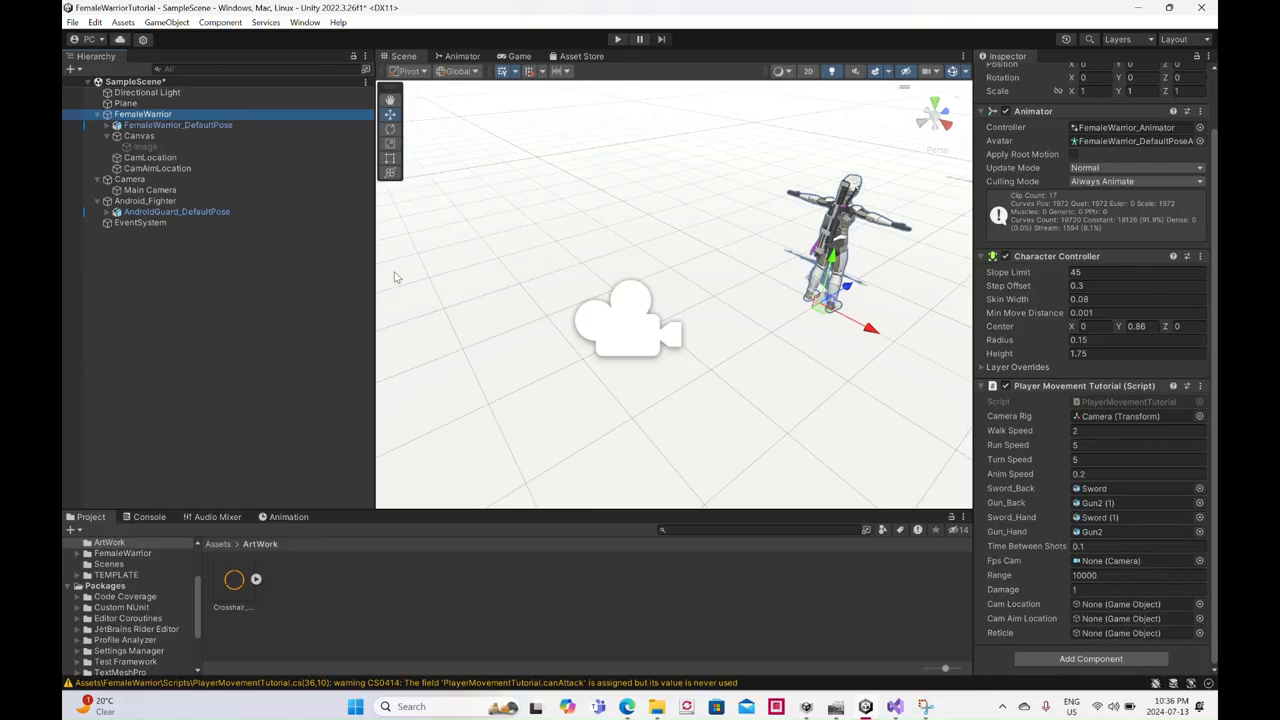
pyautogui.moveTo(165, 160); pyautogui.dragTo(1140, 605)
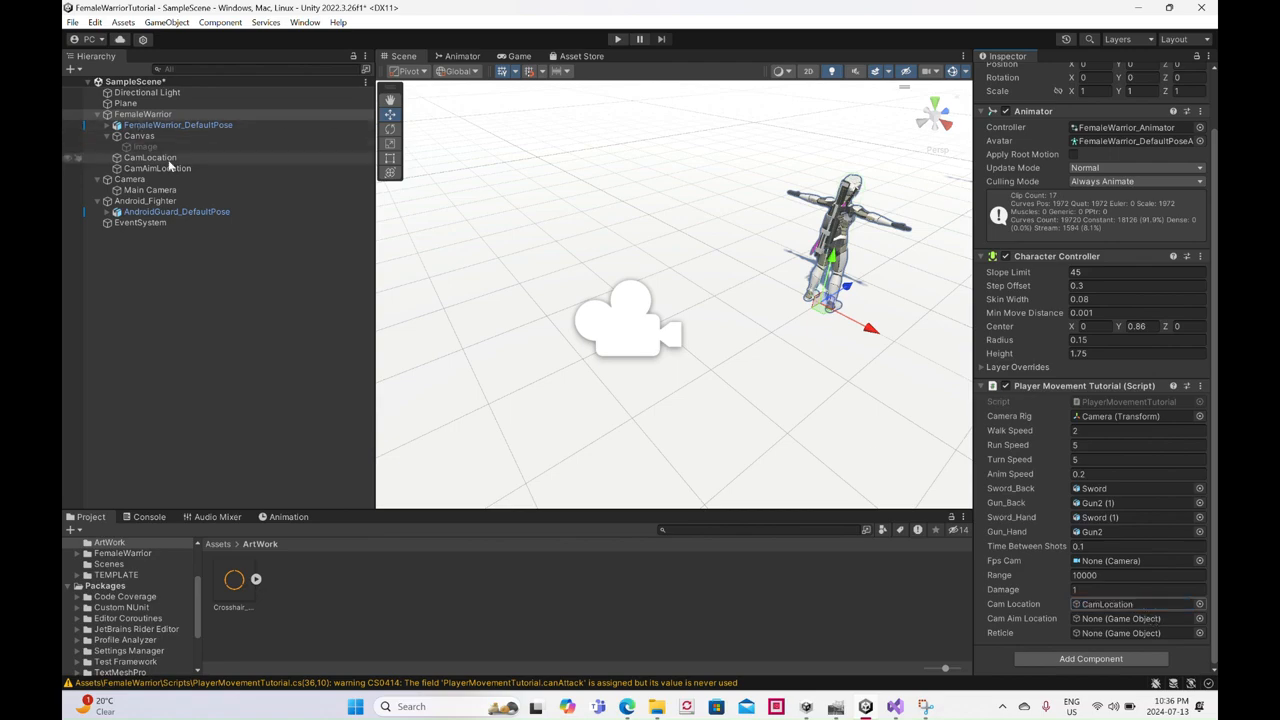
pyautogui.moveTo(155, 168); pyautogui.dragTo(1106, 618)
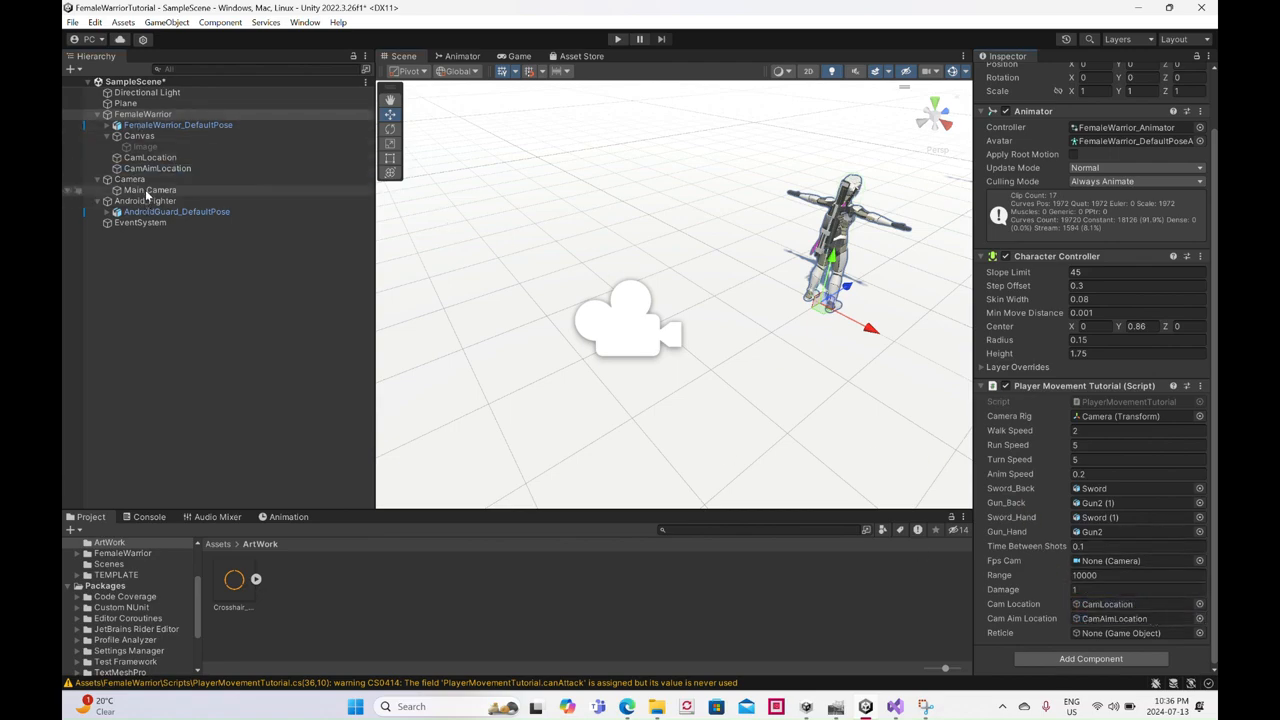
pyautogui.moveTo(151, 149); pyautogui.dragTo(1135, 636)
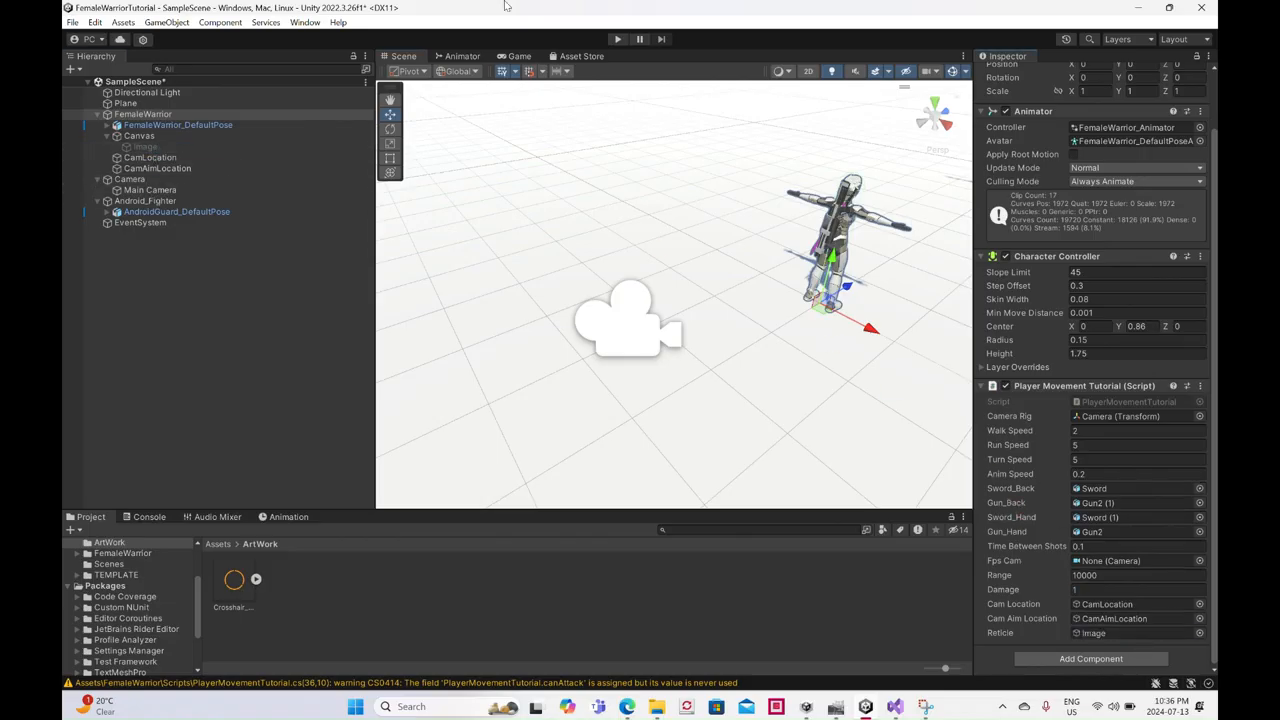
# - Run the scene in a restored window and switch between weapons to test the camera and reticle
pyautogui.click(1168, 8)
pyautogui.click(617, 77)
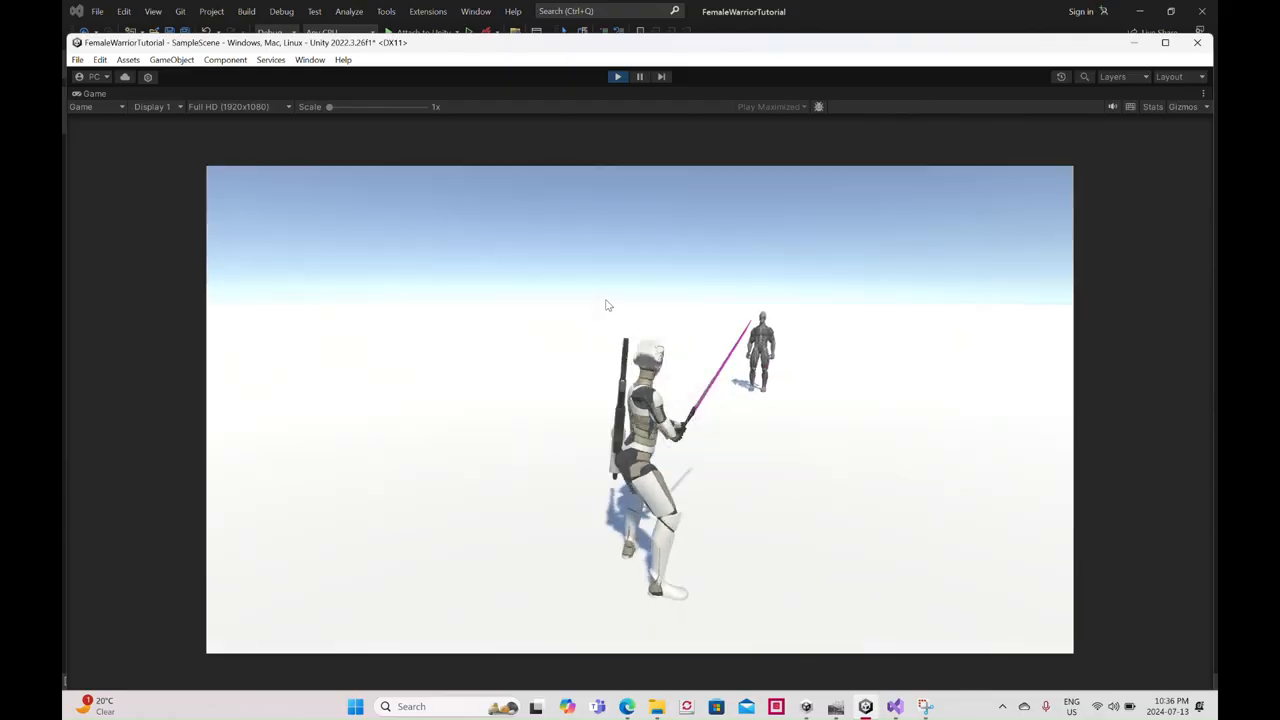
pyautogui.press('2')
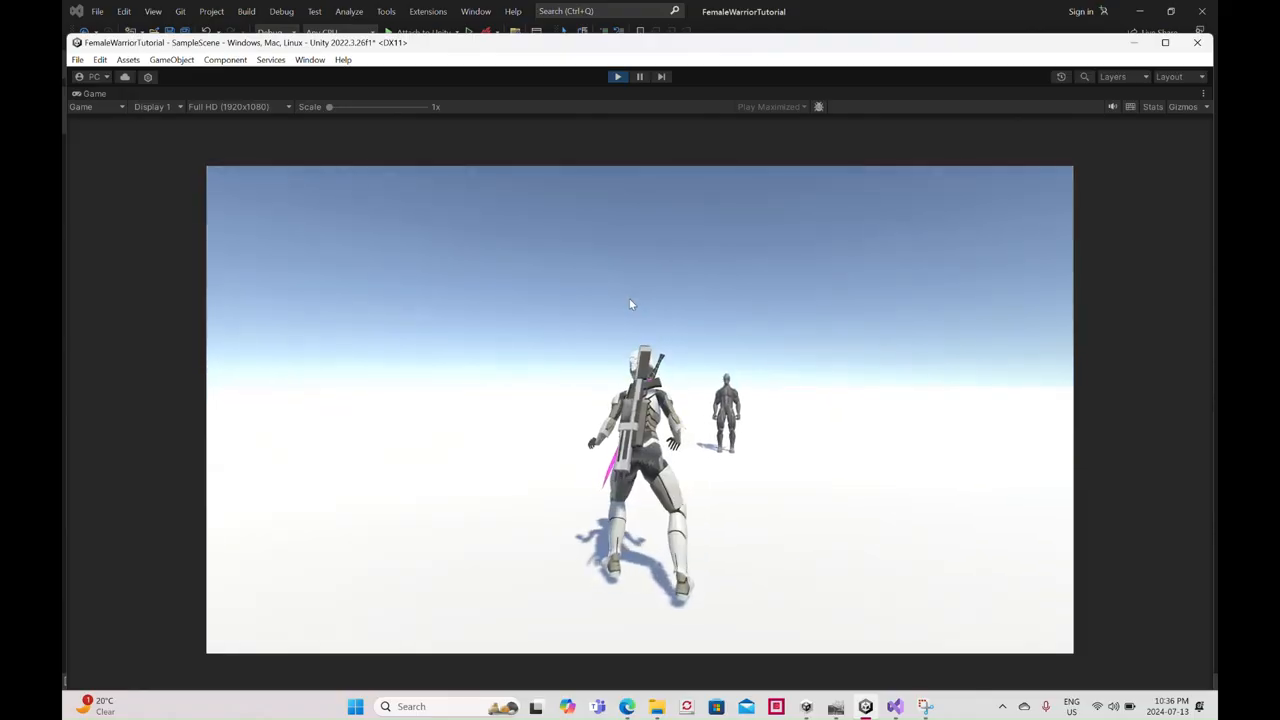
pyautogui.press('1')
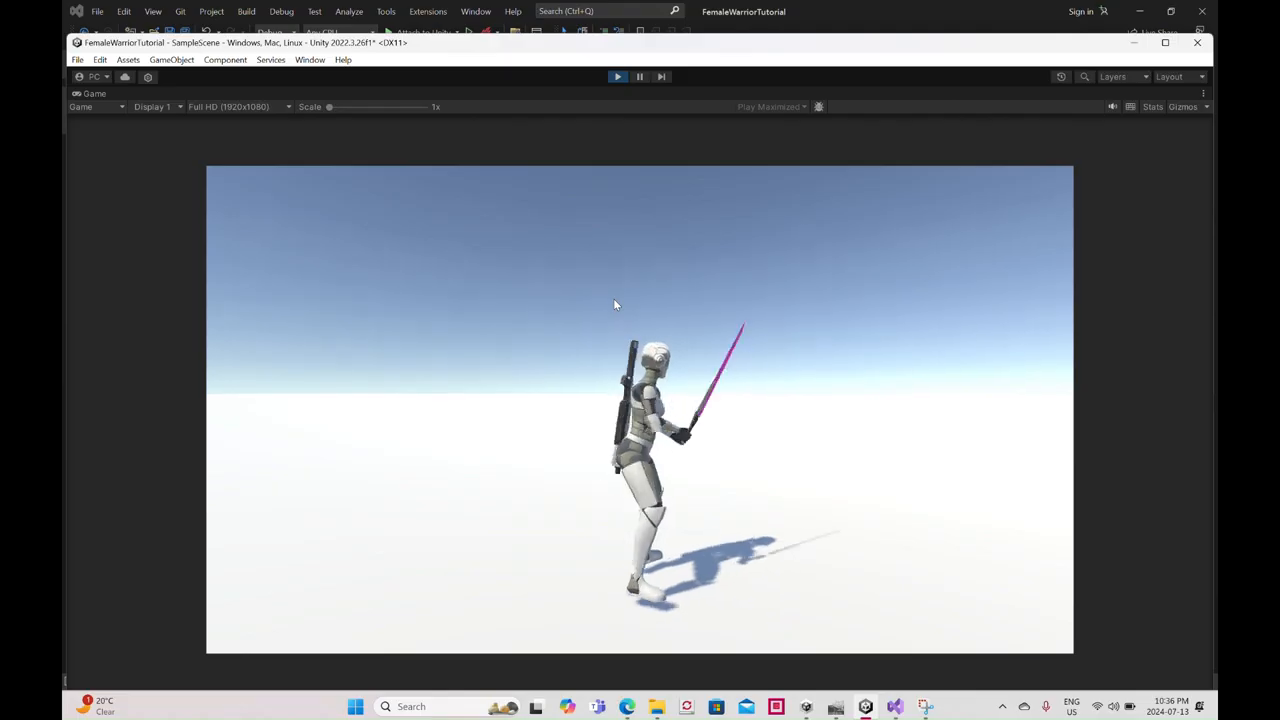
pyautogui.press('2')
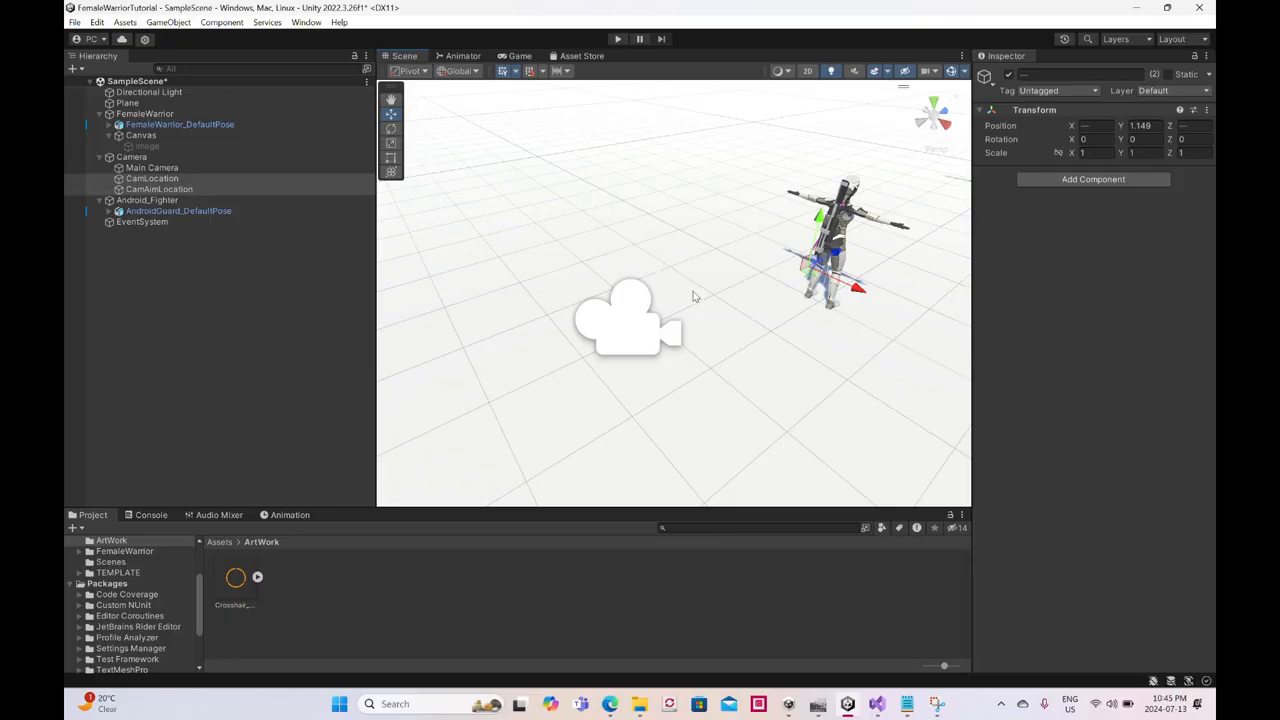
# - Switch to Visual Studio and uncomment the cam.transform.rotation RotateTowards statements in both equipNumber camera blocks
pyautogui.click(877, 704)
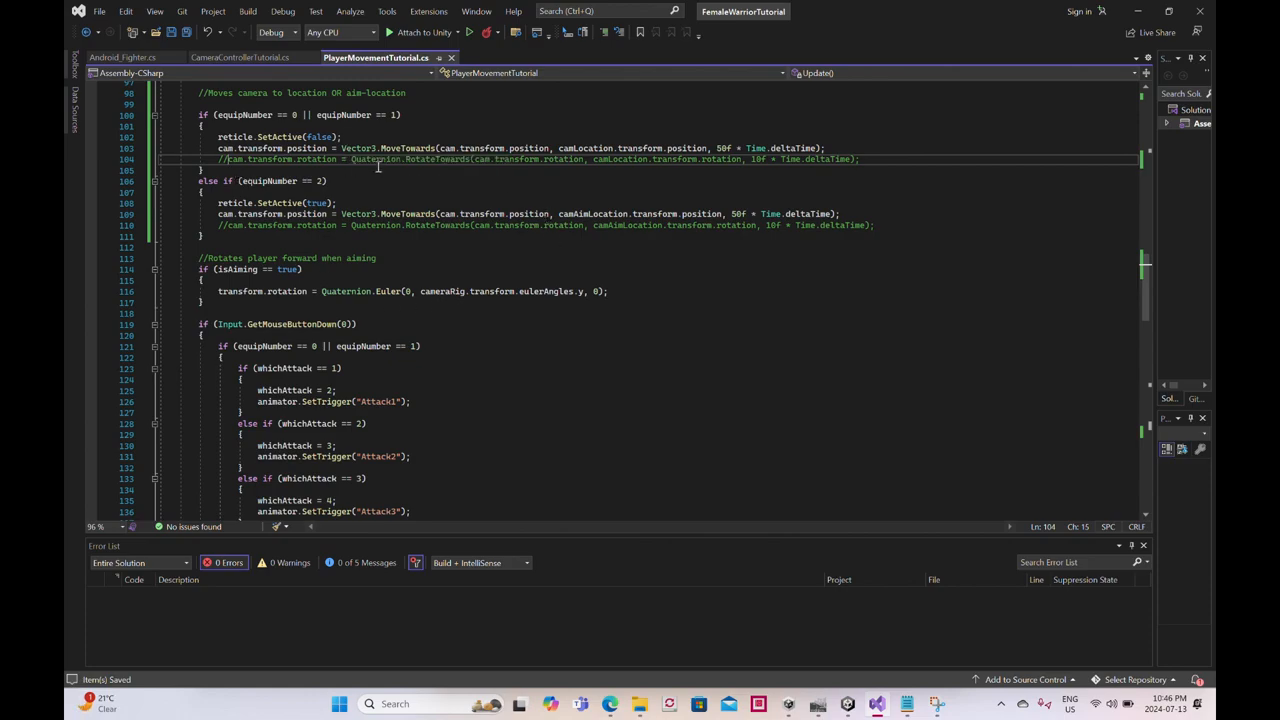
pyautogui.press('BackSpace')
pyautogui.press('BackSpace')
pyautogui.click(228, 229)
pyautogui.press('BackSpace')
pyautogui.press('BackSpace')
# - Review the Camera fpsCam and GameObject cam declarations and how cam is used in the camera movement blocks
pyautogui.scroll(17, 366, 232)
pyautogui.scroll(-11, 395, 240)
pyautogui.scroll(10, 395, 240)
pyautogui.scroll(-14, 405, 244)
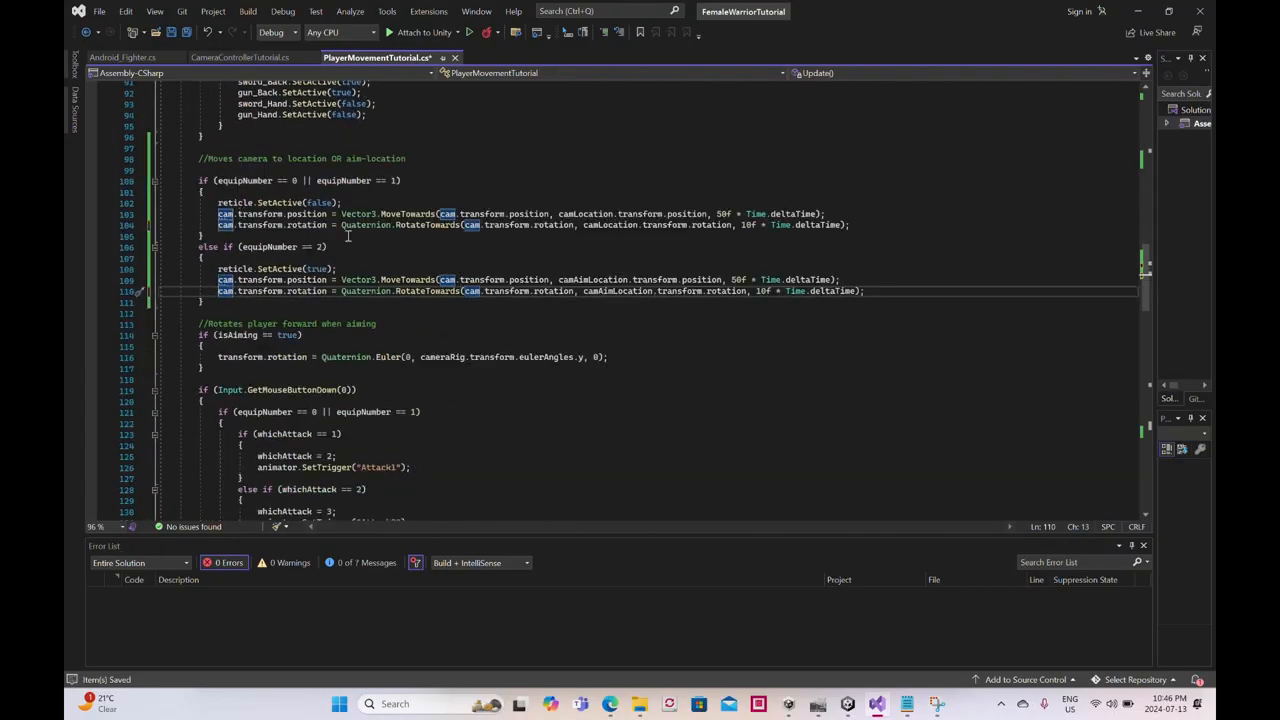
pyautogui.scroll(19, 400, 250)
pyautogui.scroll(6, 405, 257)
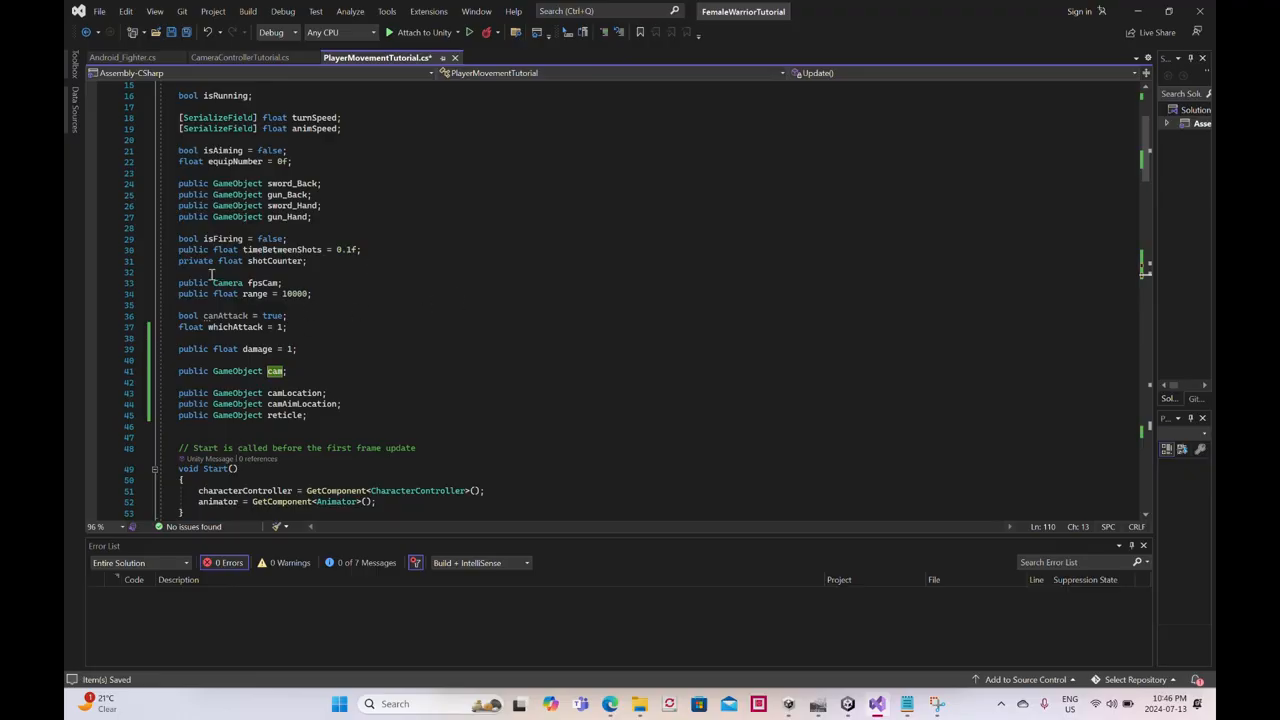
pyautogui.moveTo(288, 284); pyautogui.dragTo(182, 283)
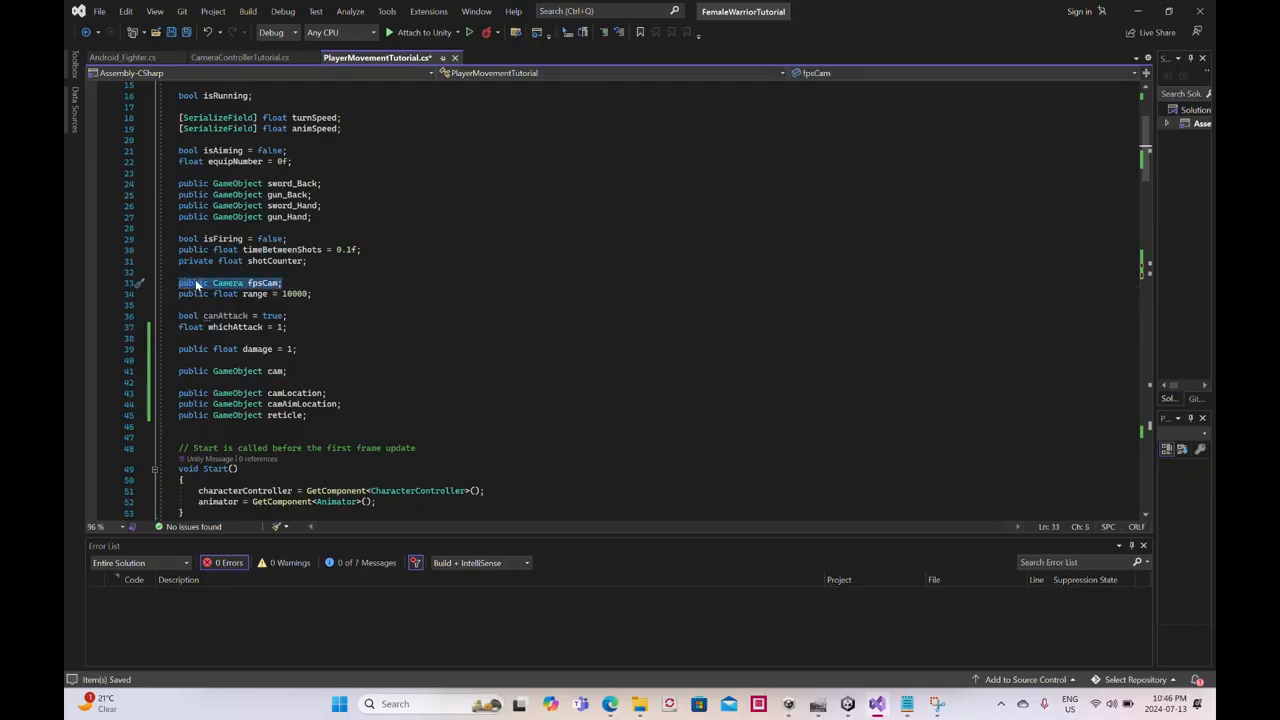
pyautogui.click(240, 283)
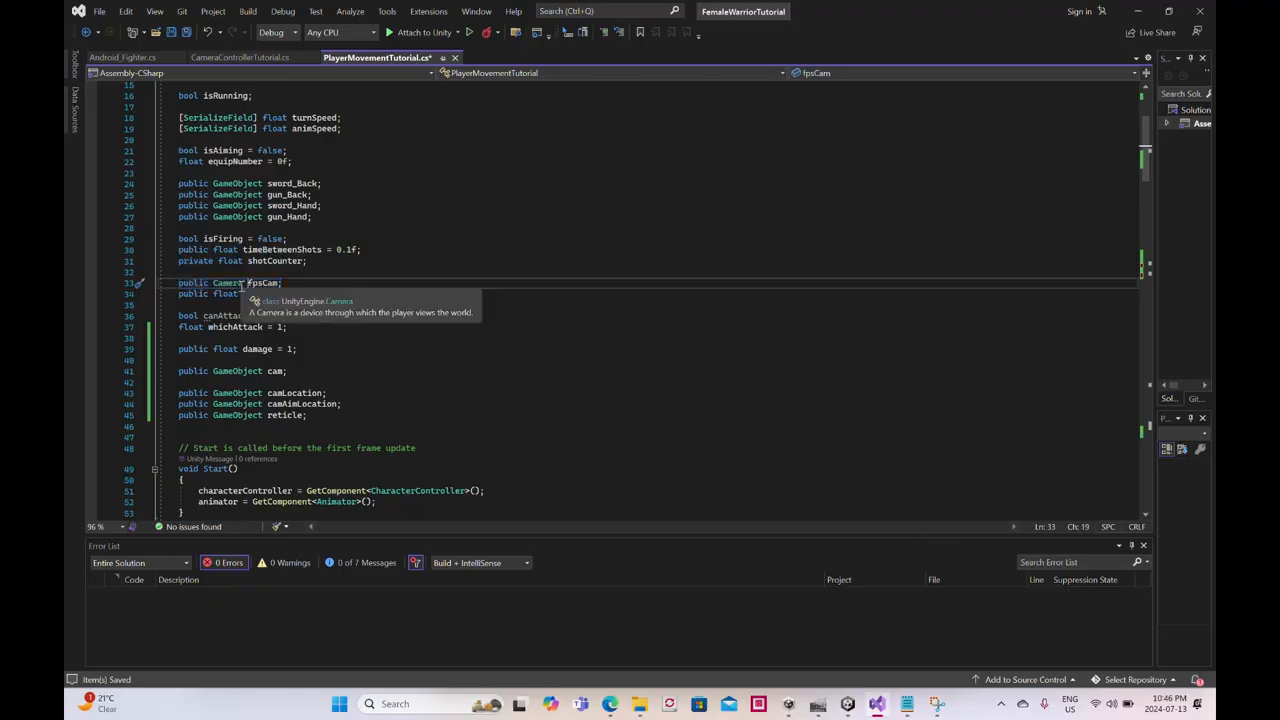
pyautogui.moveTo(242, 283); pyautogui.dragTo(214, 284)
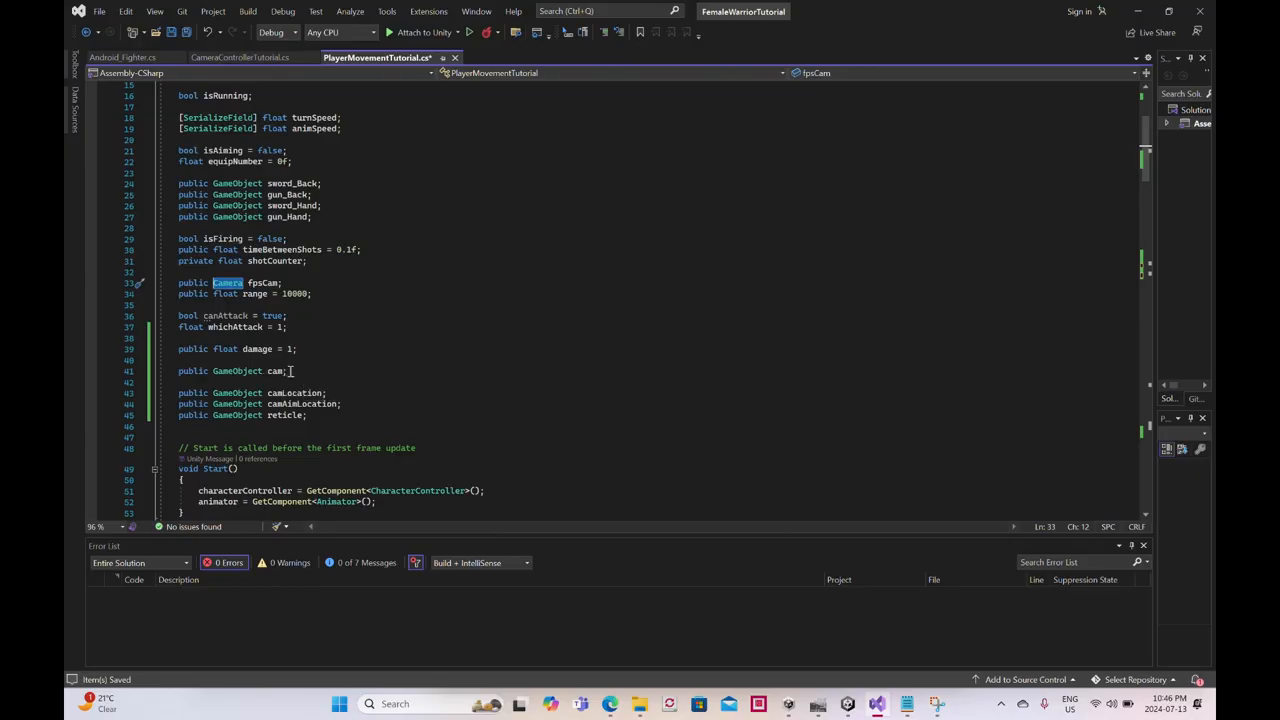
pyautogui.moveTo(288, 371); pyautogui.dragTo(214, 371)
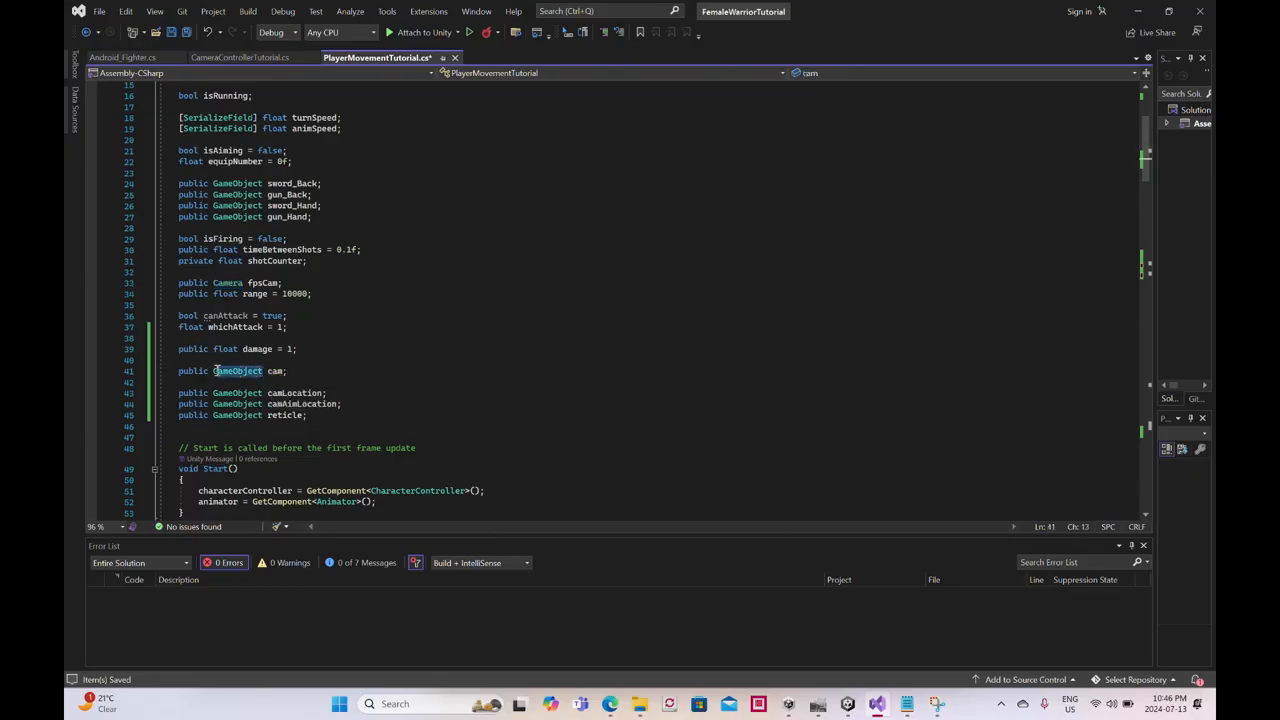
pyautogui.scroll(-10, 235, 335)
pyautogui.scroll(10, 243, 320)
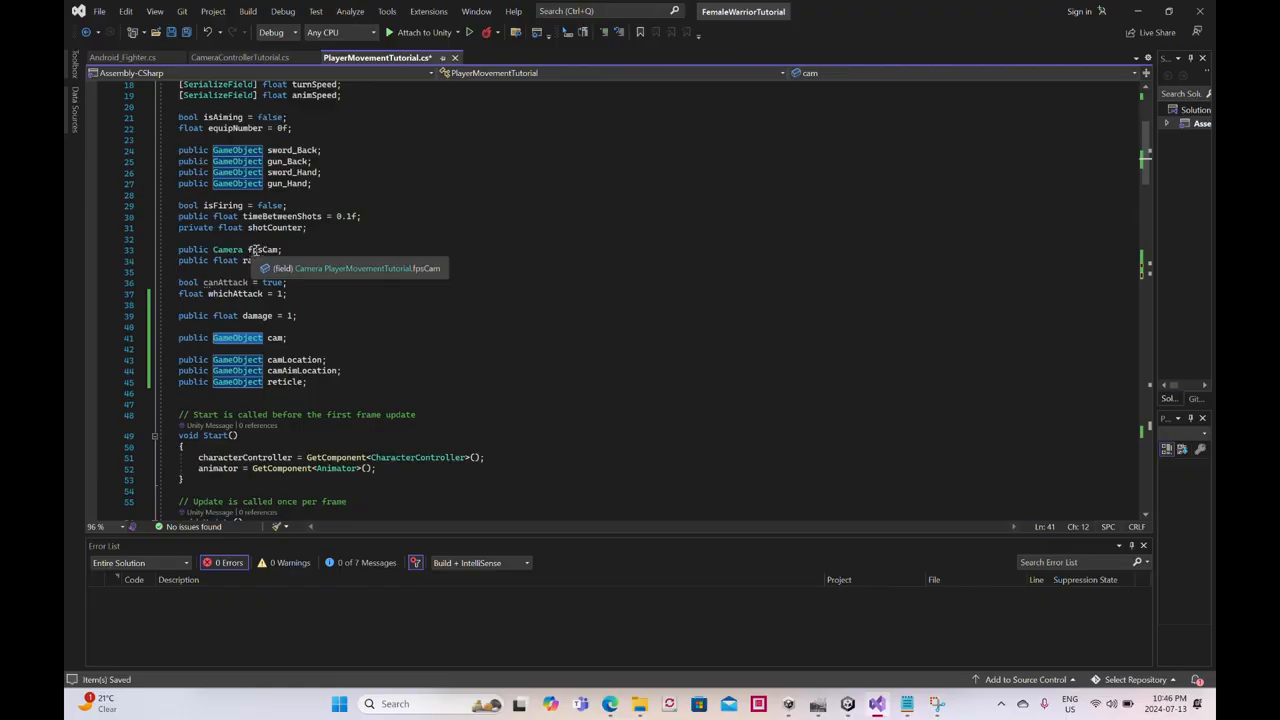
pyautogui.scroll(-20, 290, 325)
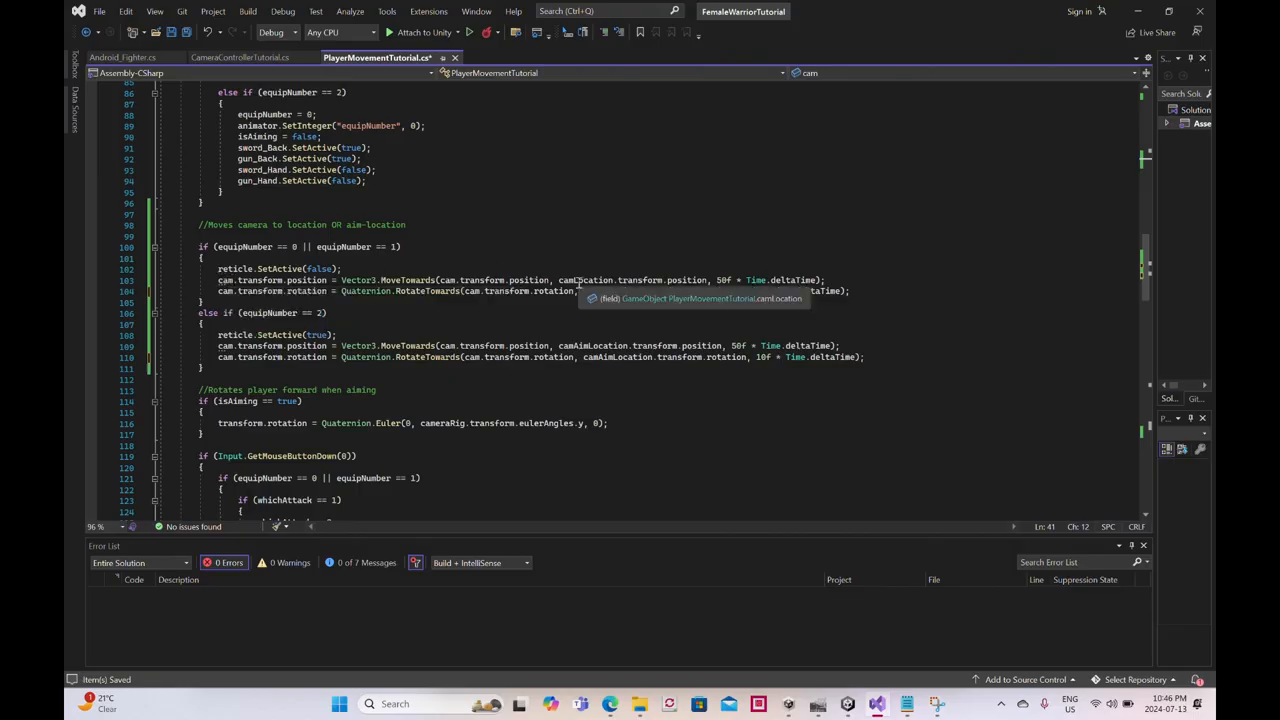
# - Save the script, switch to Unity and check FemaleWarrior's Player Movement Tutorial references
pyautogui.click(172, 36)
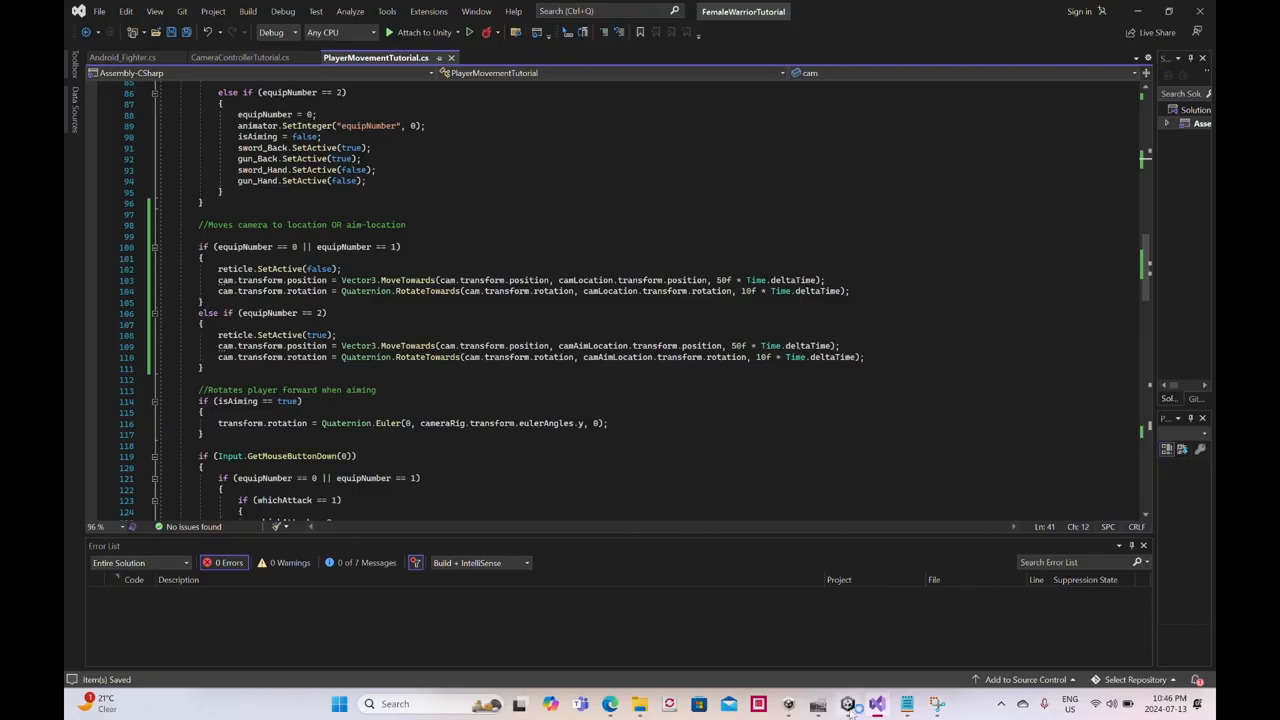
pyautogui.moveTo(848, 706)
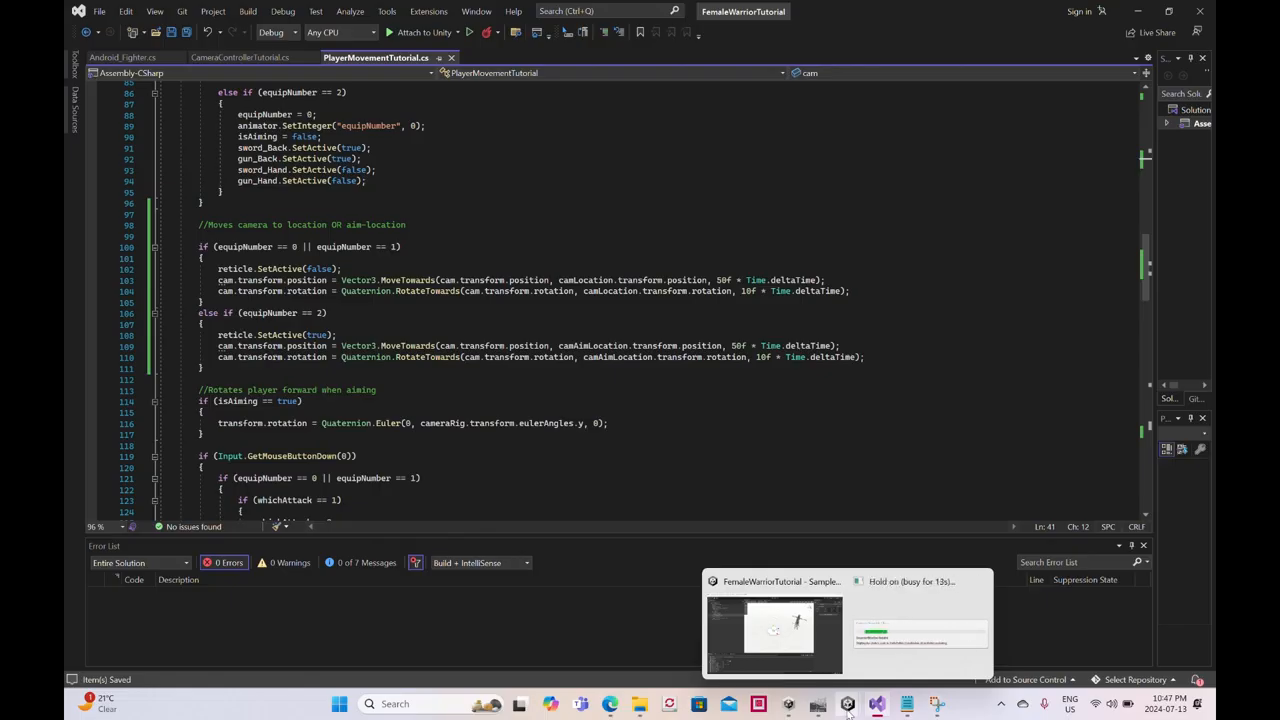
pyautogui.click(847, 708)
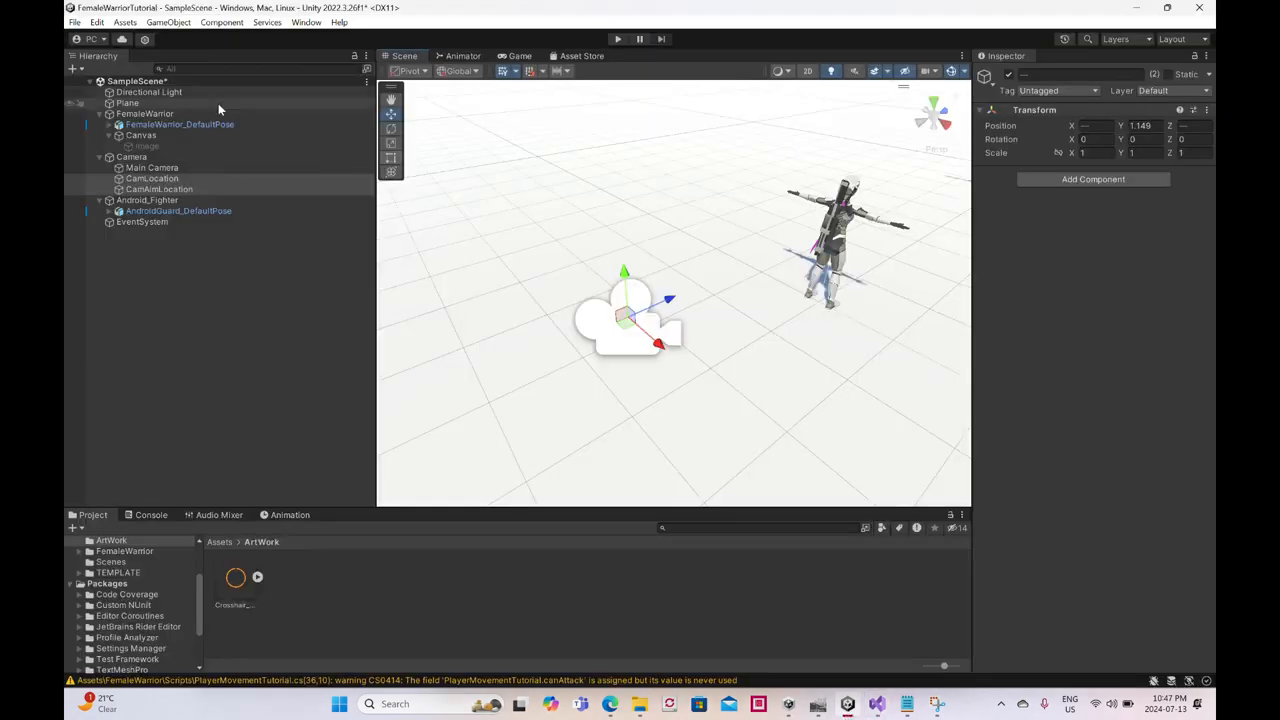
pyautogui.click(173, 114)
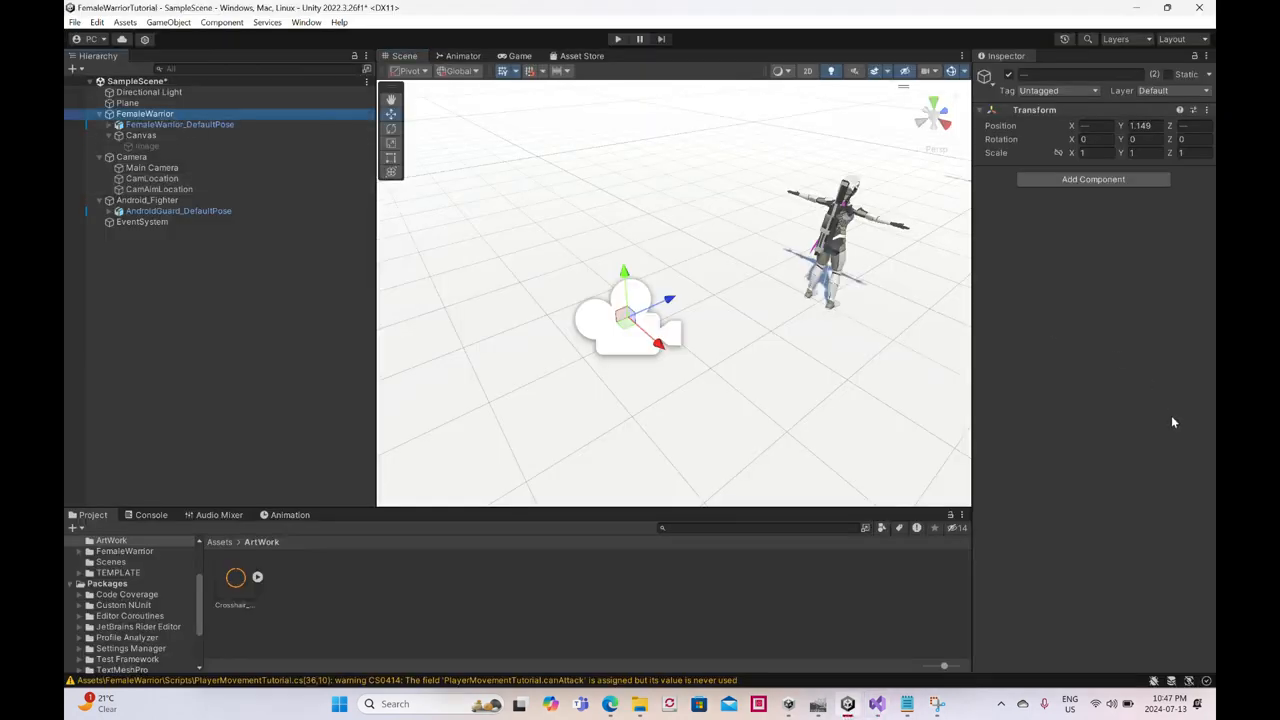
pyautogui.scroll(-2, 1160, 440)
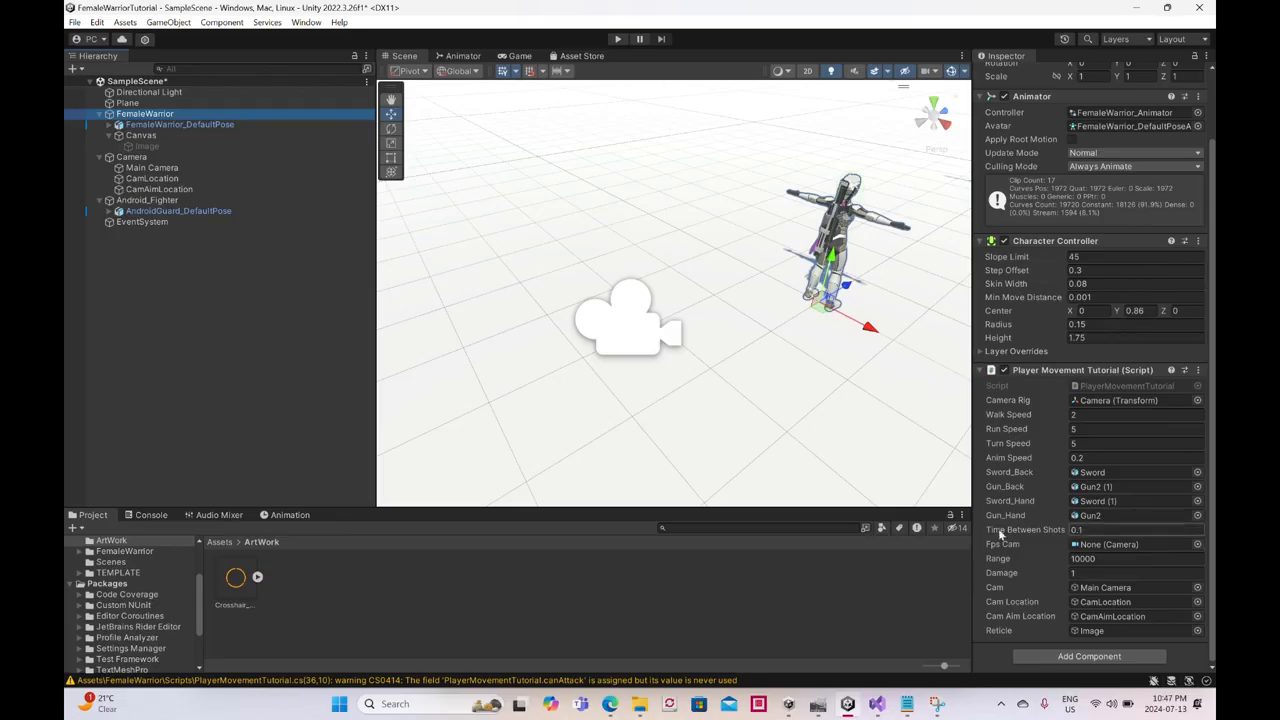
# - Play the scene in a restored window, toggle gun aiming on and off, and stop the test
pyautogui.click(1168, 11)
pyautogui.click(619, 78)
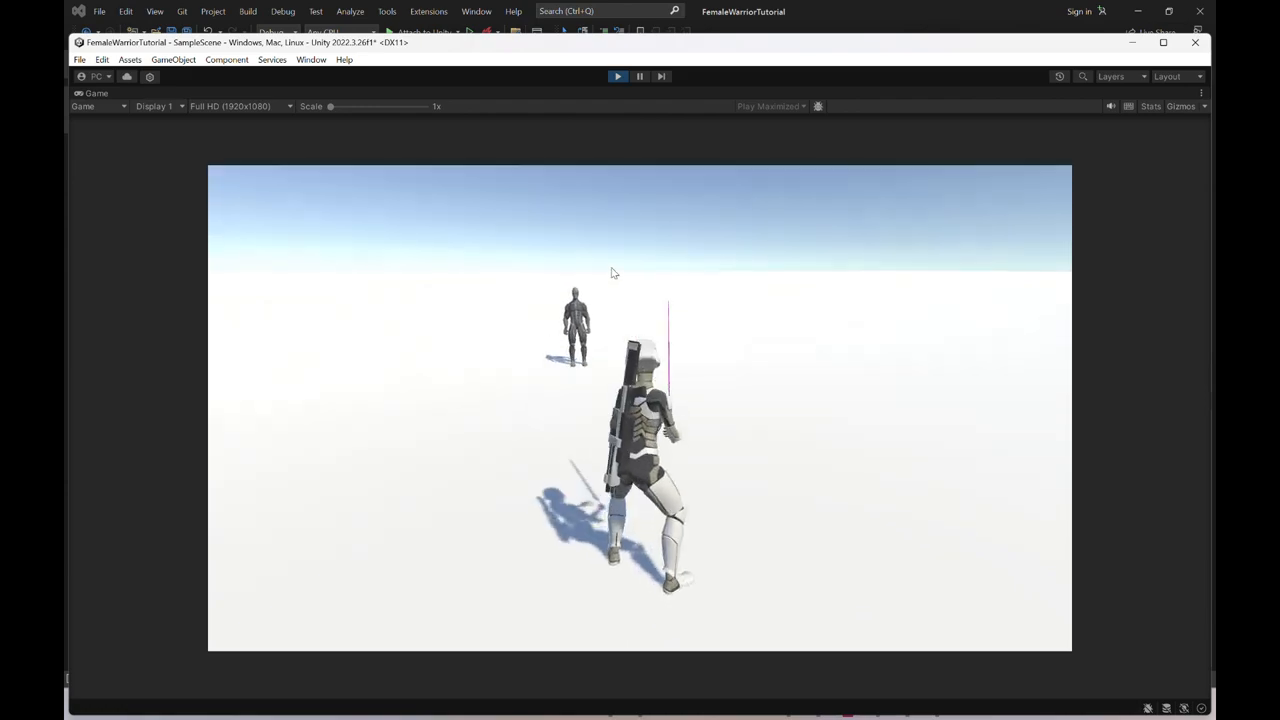
pyautogui.rightClick(608, 269)
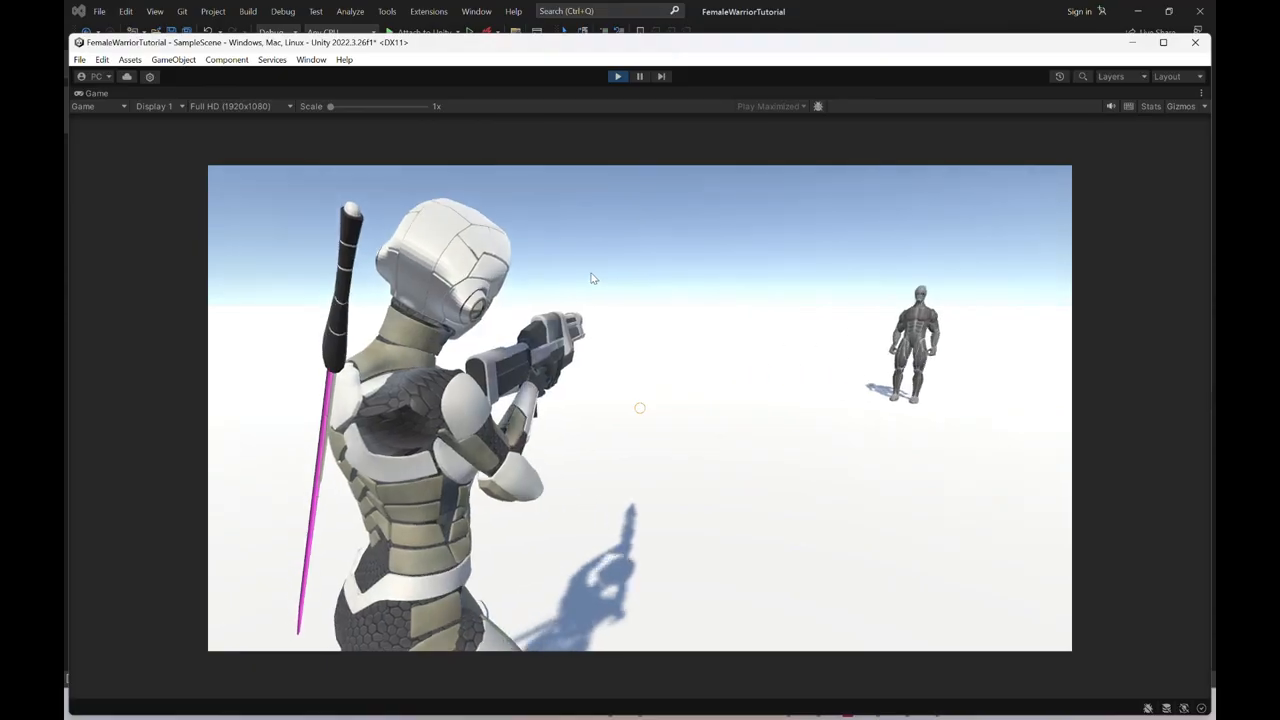
pyautogui.rightClick(583, 281)
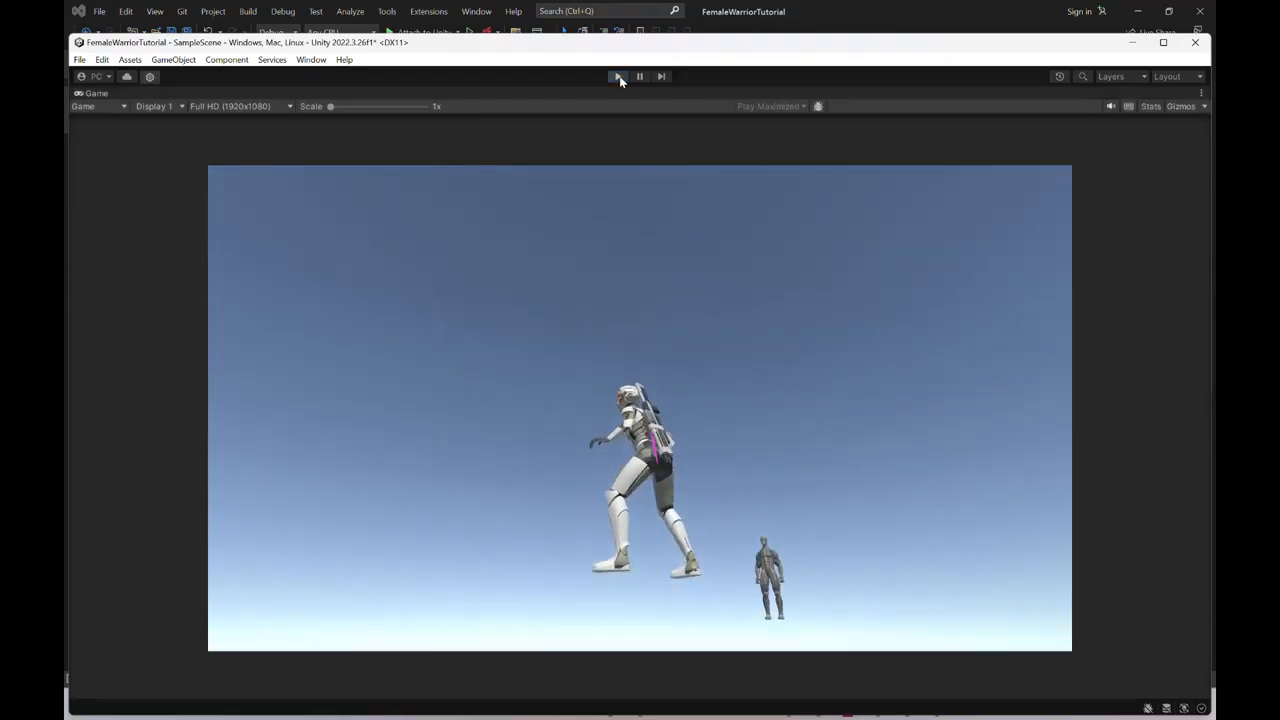
pyautogui.click(618, 77)
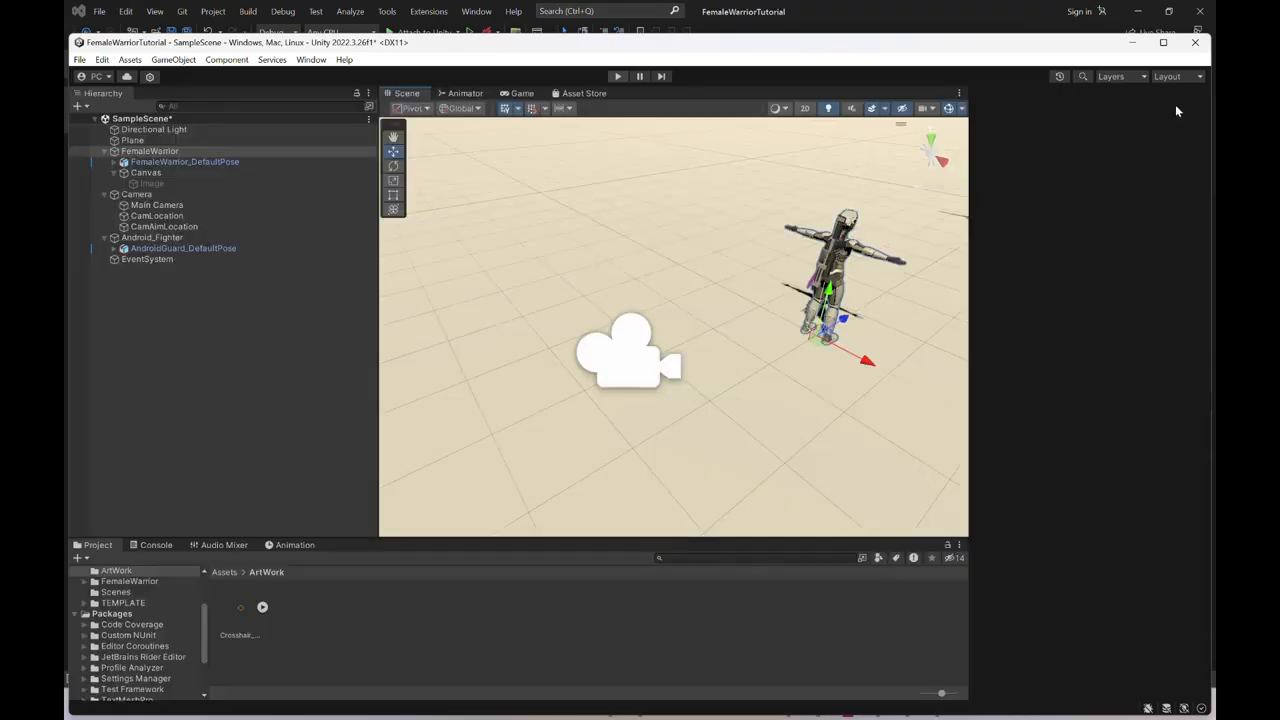
pyautogui.click(1163, 42)
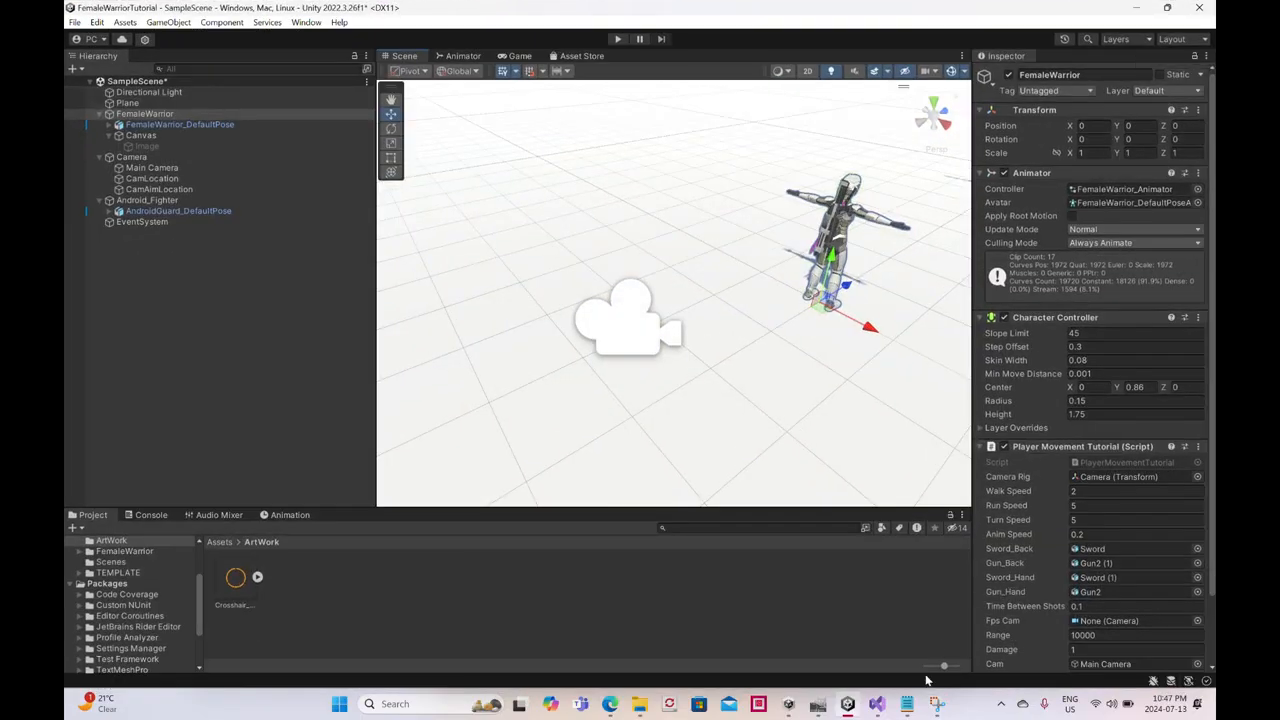
# - In Visual Studio, set the MoveTowards speed to 10f in both equipNumber camera blocks and save the script
pyautogui.click(877, 704)
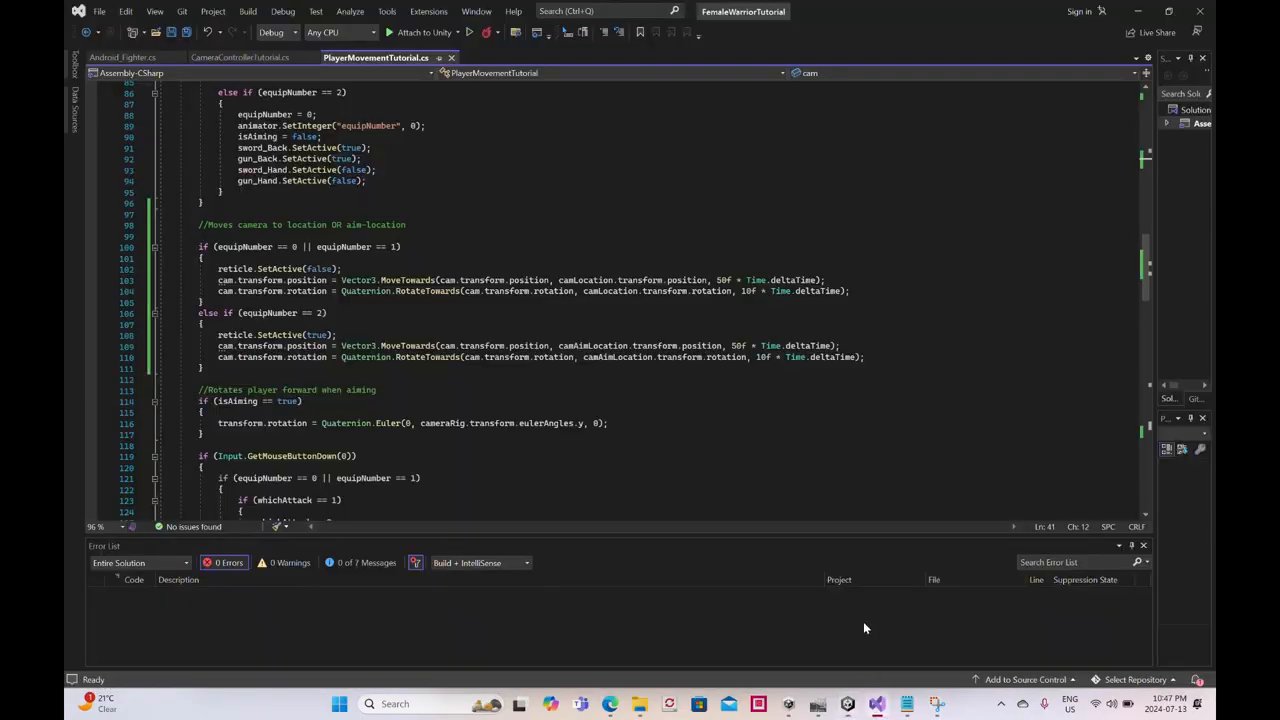
pyautogui.click(716, 281)
pyautogui.write('10')
pyautogui.moveTo(743, 346); pyautogui.dragTo(731, 346)
pyautogui.write('10')
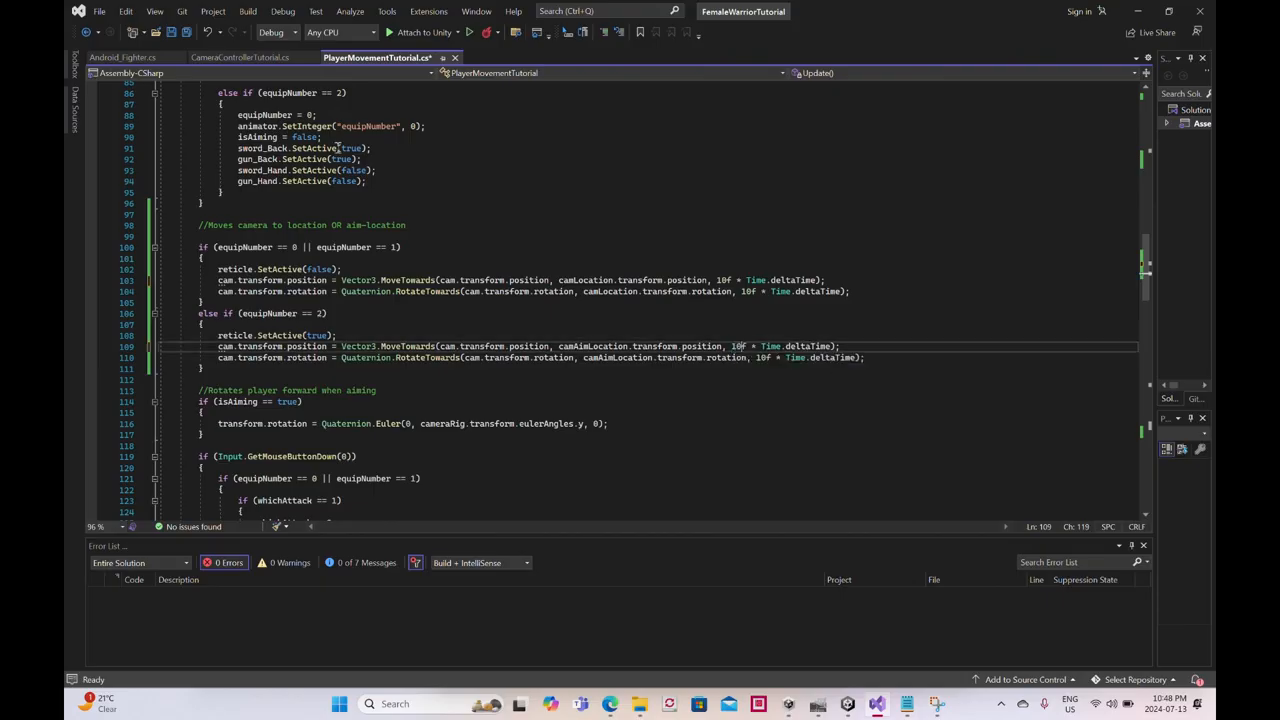
pyautogui.click(172, 32)
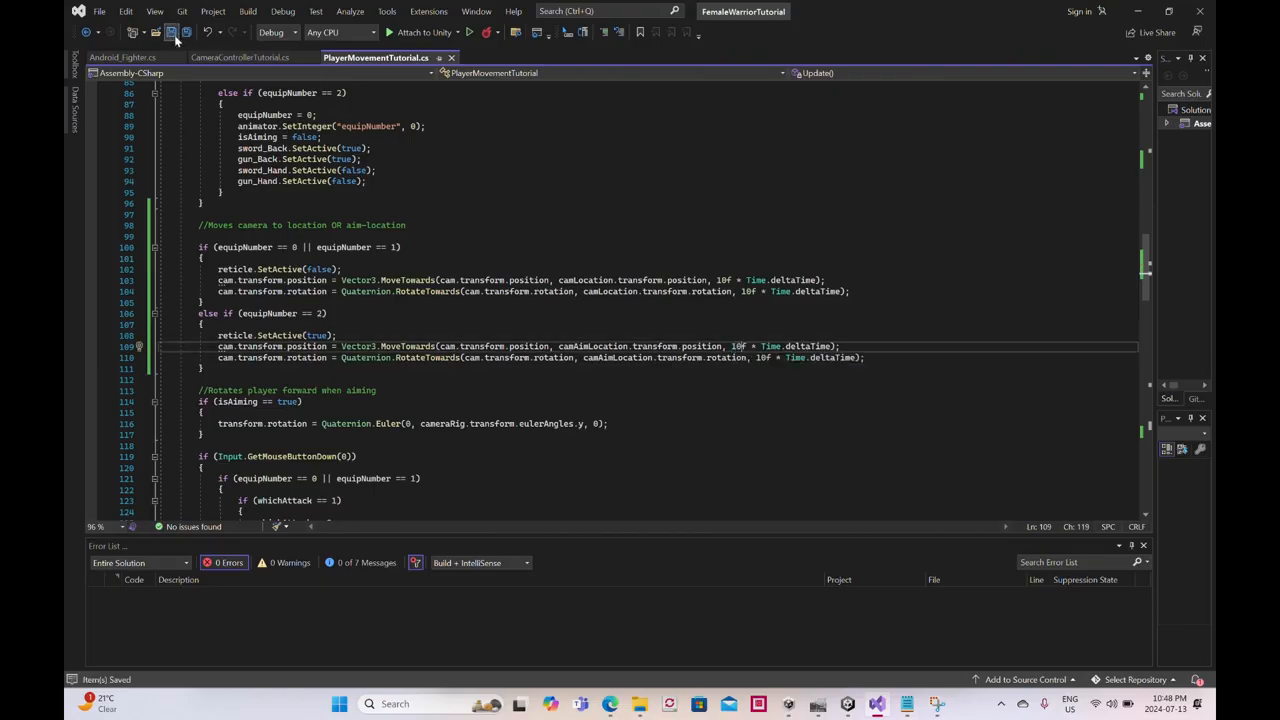
# - Switch to Unity, play the scene in a restored window, switch the warrior from sword to gun aiming, and stop the test
pyautogui.click(850, 704)
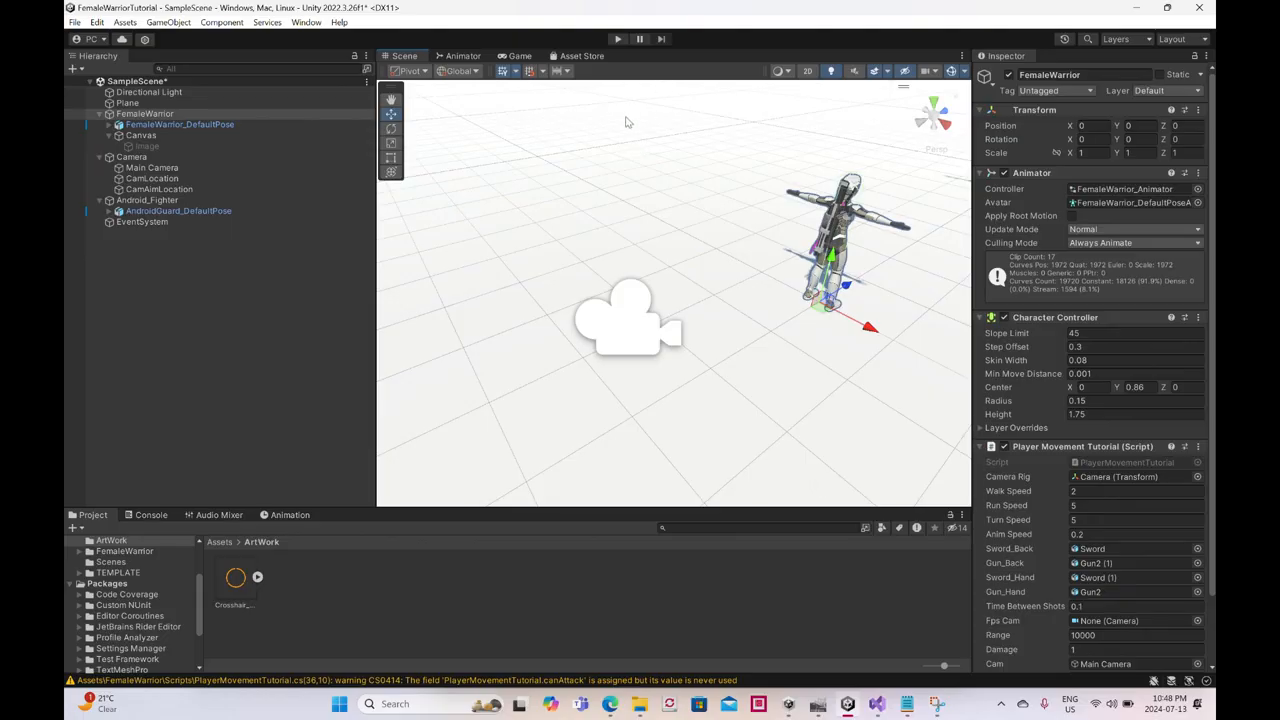
pyautogui.click(618, 40)
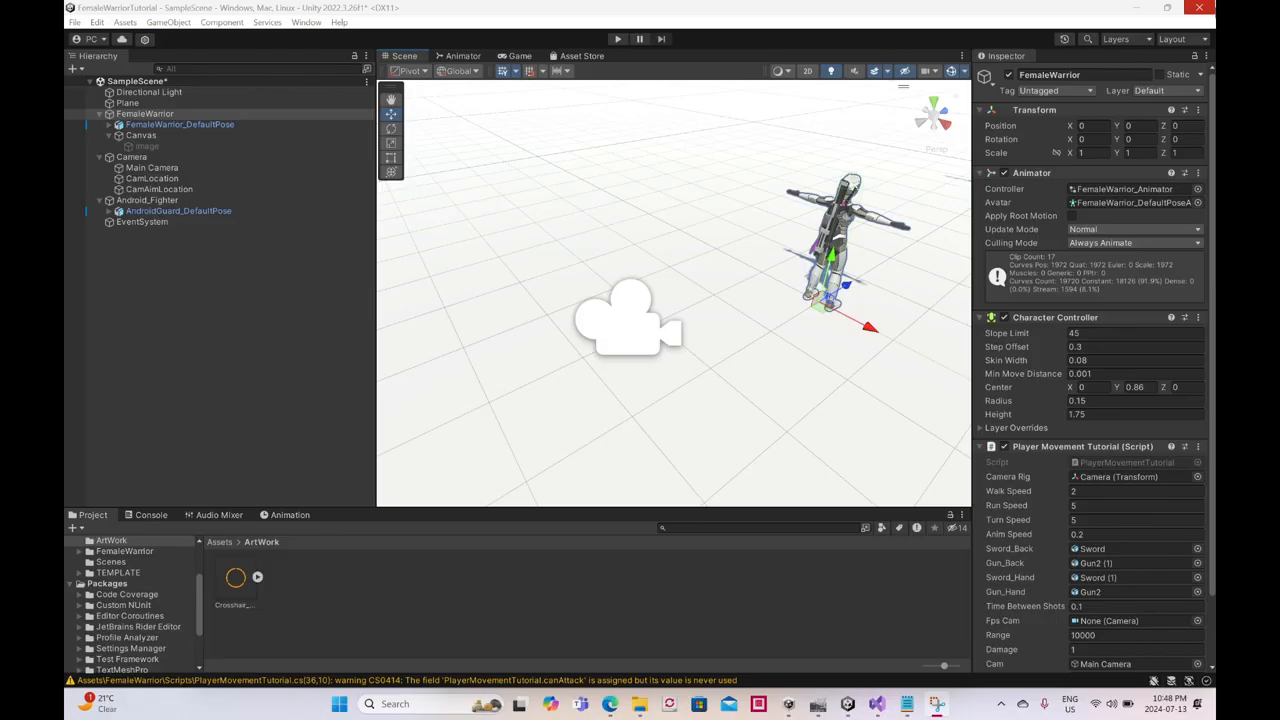
pyautogui.click(1167, 9)
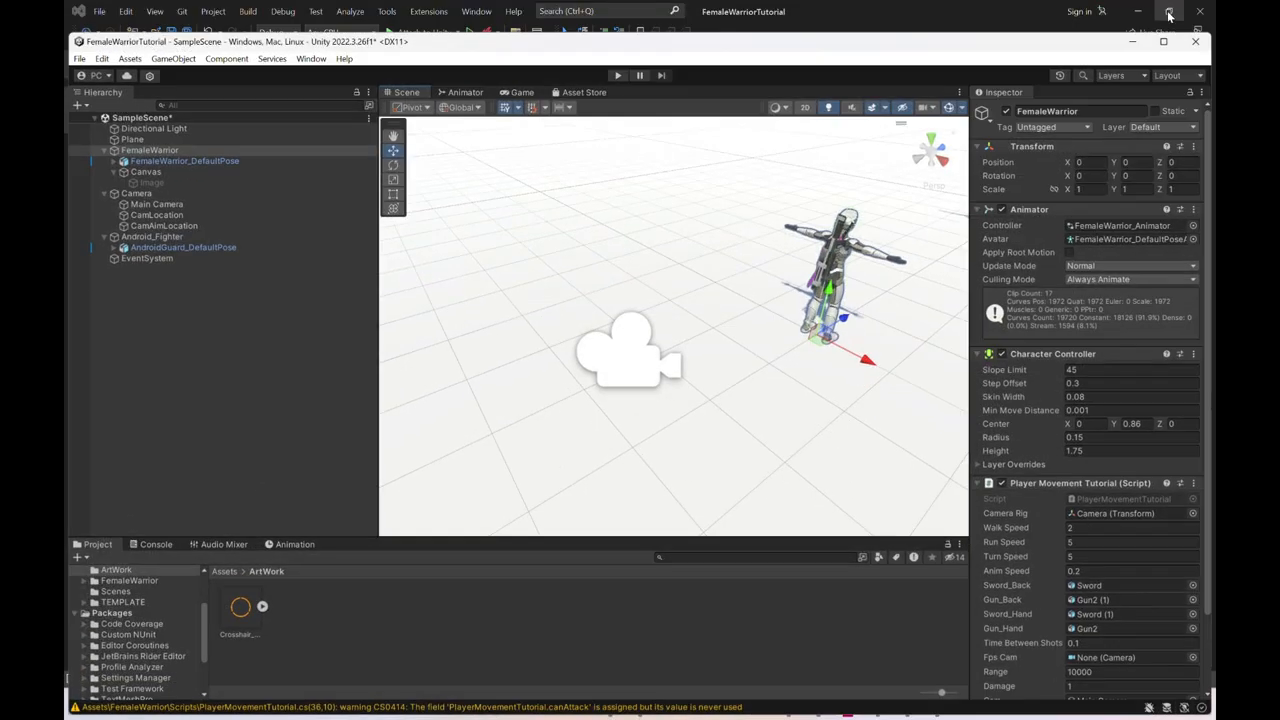
pyautogui.click(618, 76)
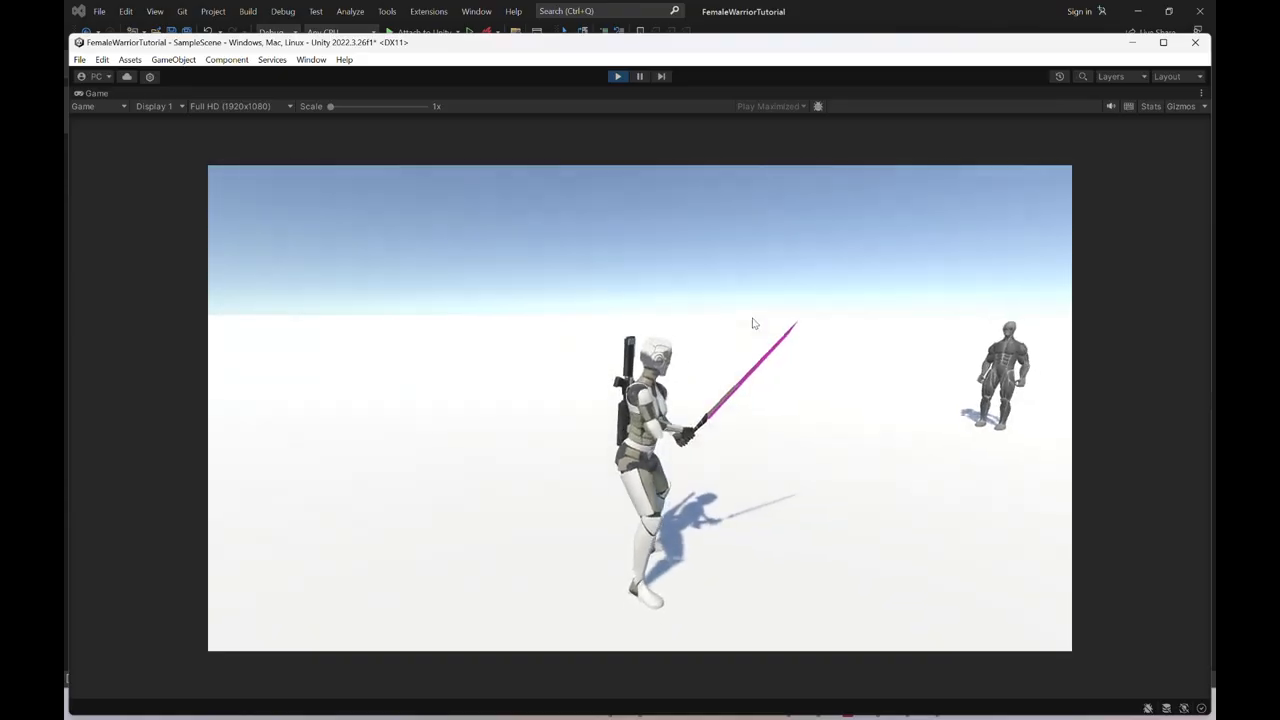
pyautogui.rightClick(755, 323)
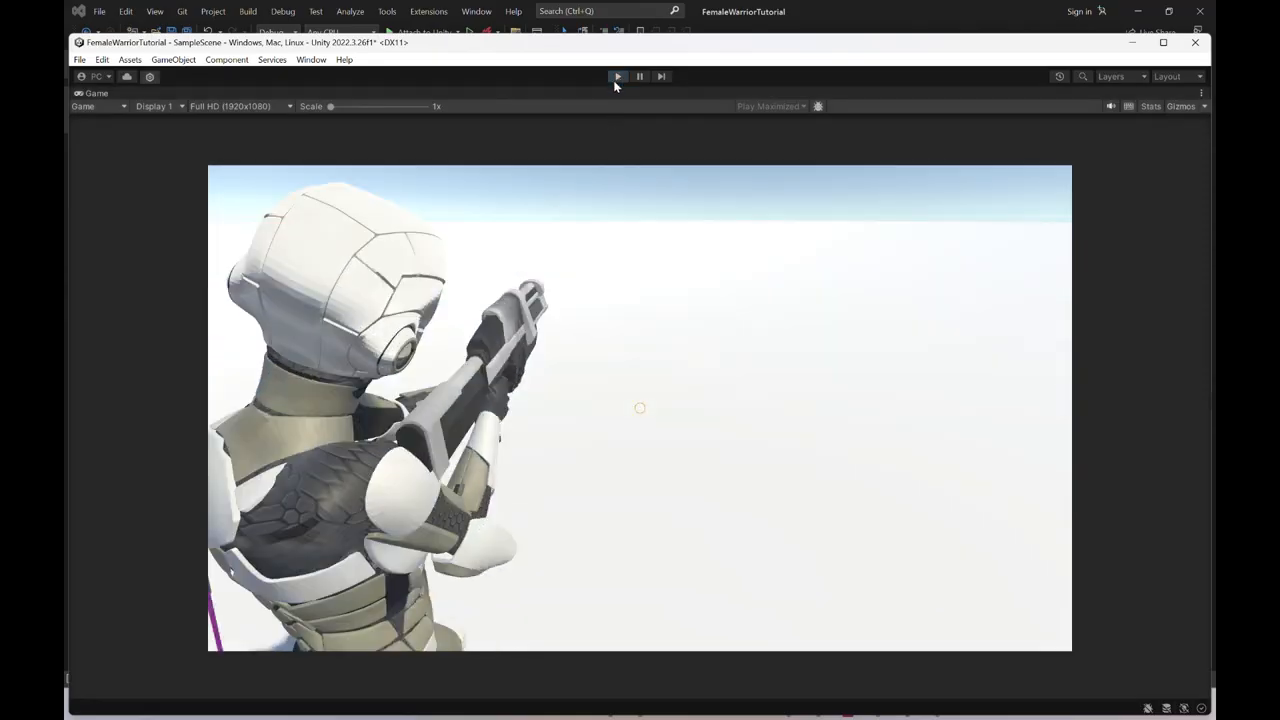
pyautogui.click(616, 76)
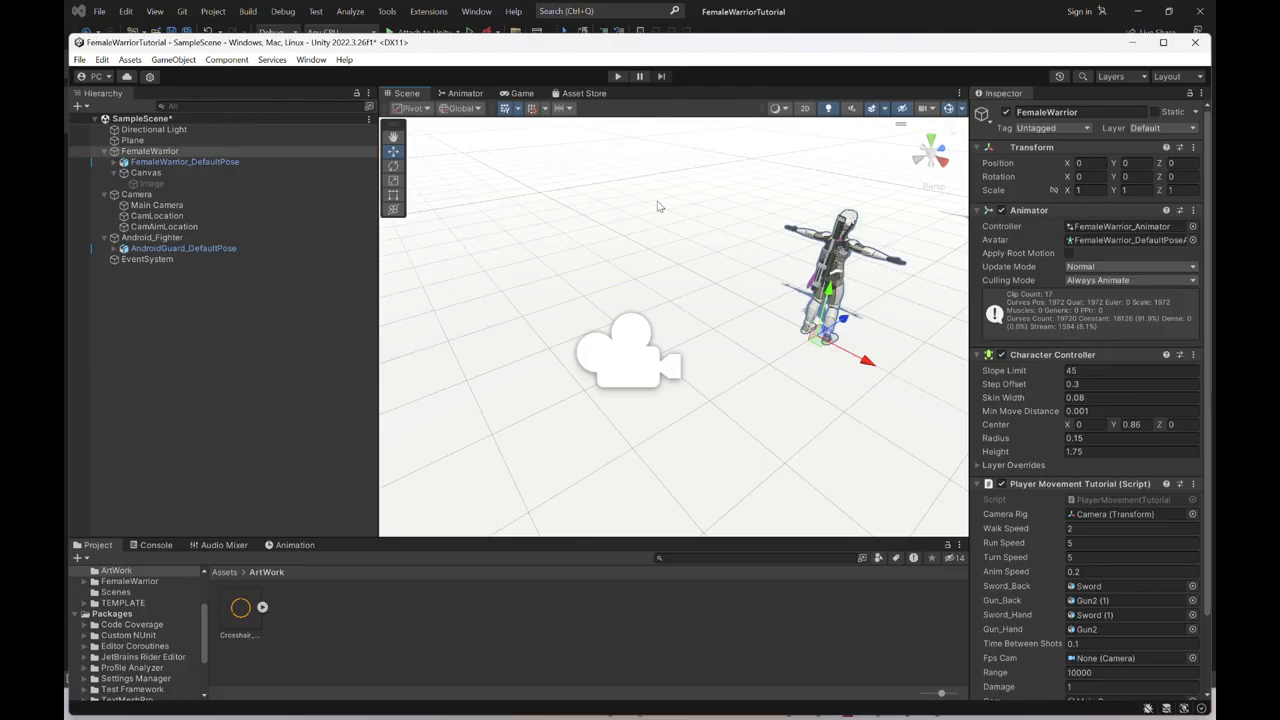
# - Replay the scene, aim the gun, swing the camera around the warrior, and end play mode
pyautogui.click(618, 77)
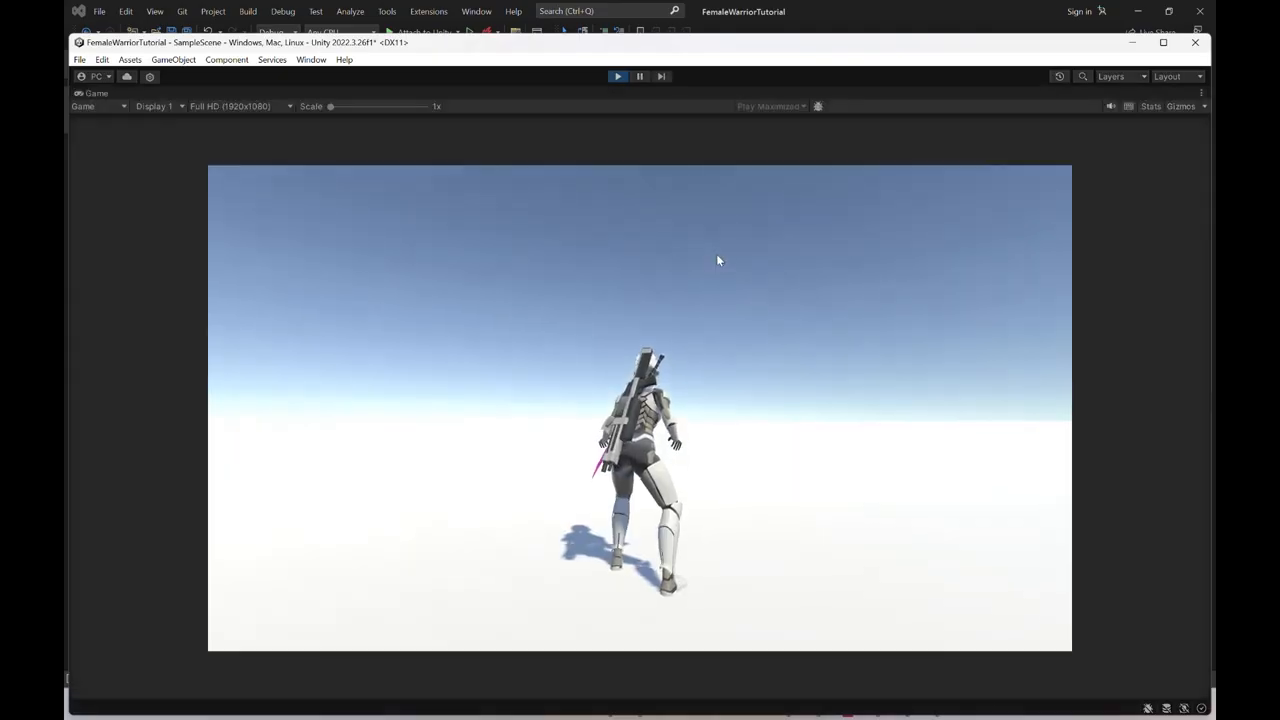
pyautogui.click(686, 256)
pyautogui.rightClick(685, 256)
pyautogui.moveTo(681, 261); pyautogui.dragTo(582, 260, button='right')
pyautogui.click(628, 265)
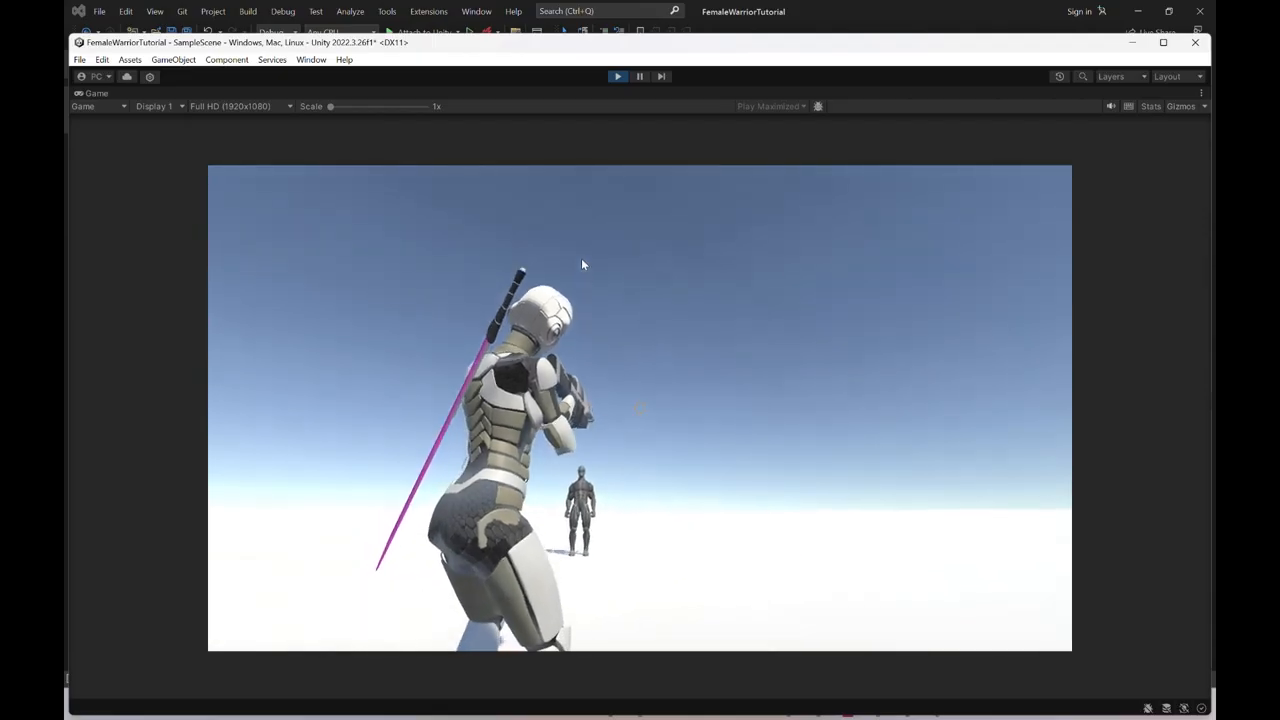
pyautogui.click(619, 76)
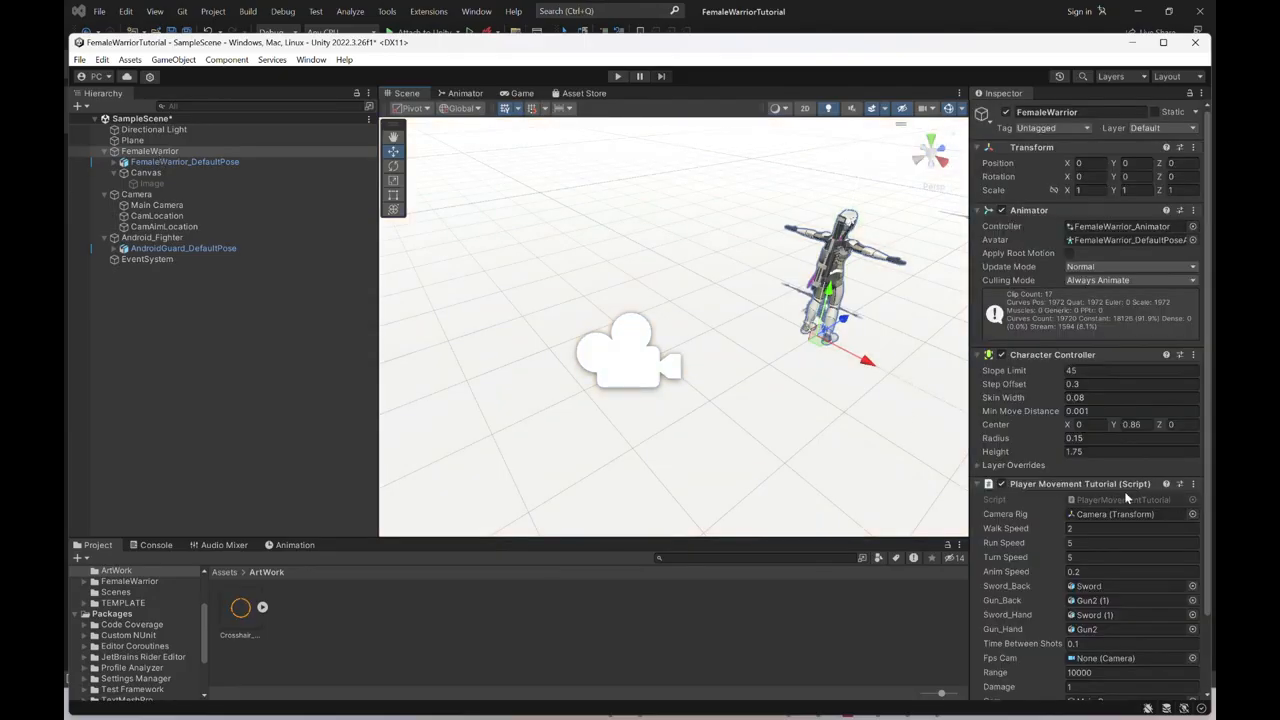
# - Set the Camera object's Camera Sensitivity to 100 in its Camera Controller Tutorial script
pyautogui.click(170, 194)
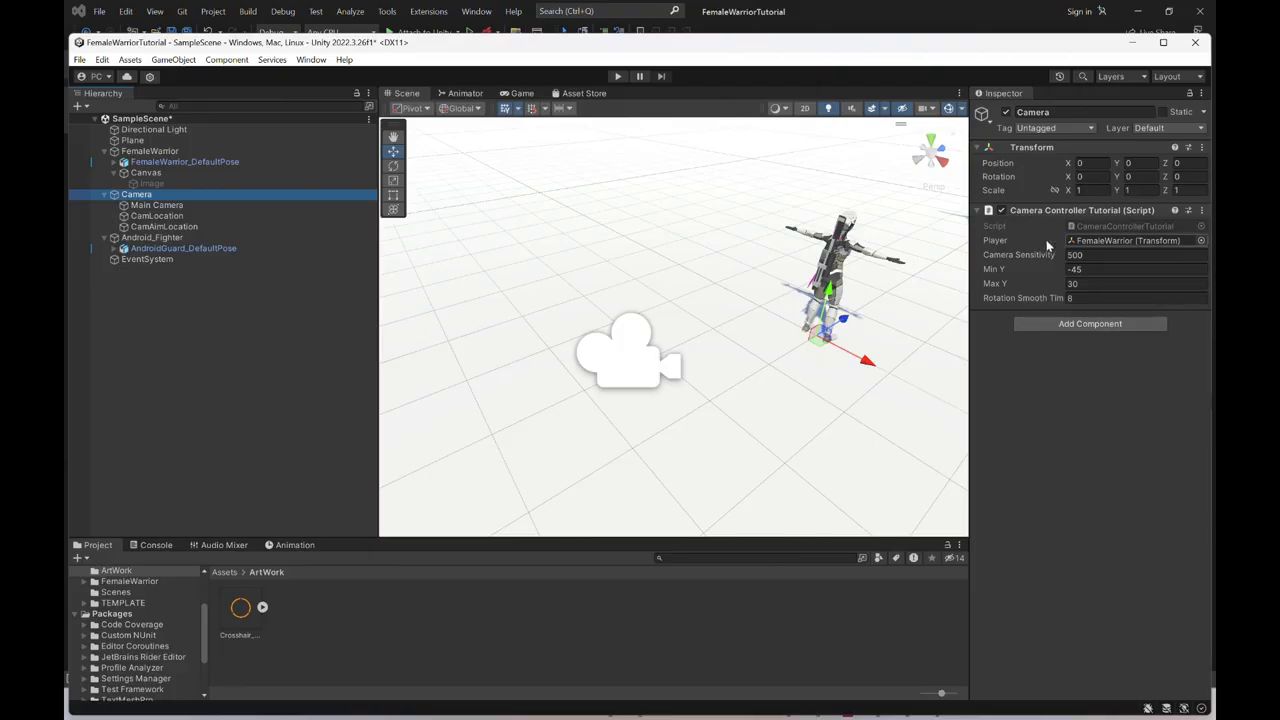
pyautogui.click(1124, 256)
pyautogui.write('100')
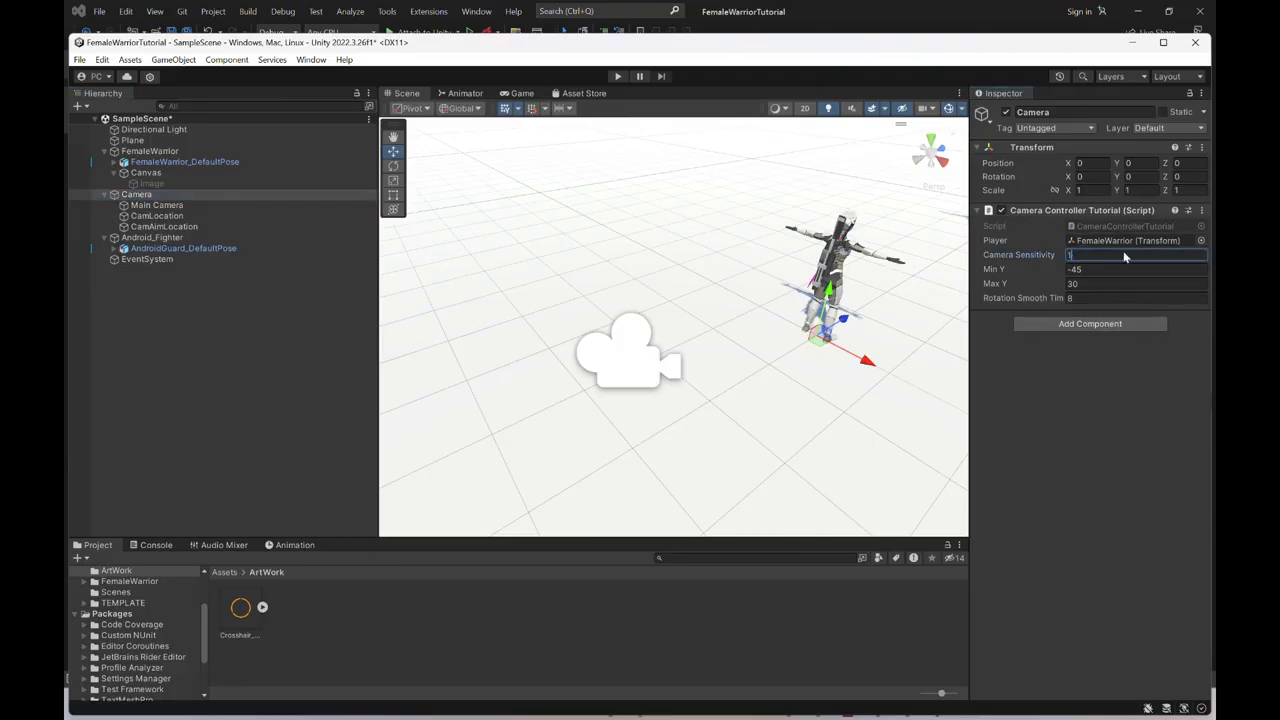
# - Play the scene to test the new camera sensitivity with the sword drawn, and stop the test
pyautogui.click(616, 77)
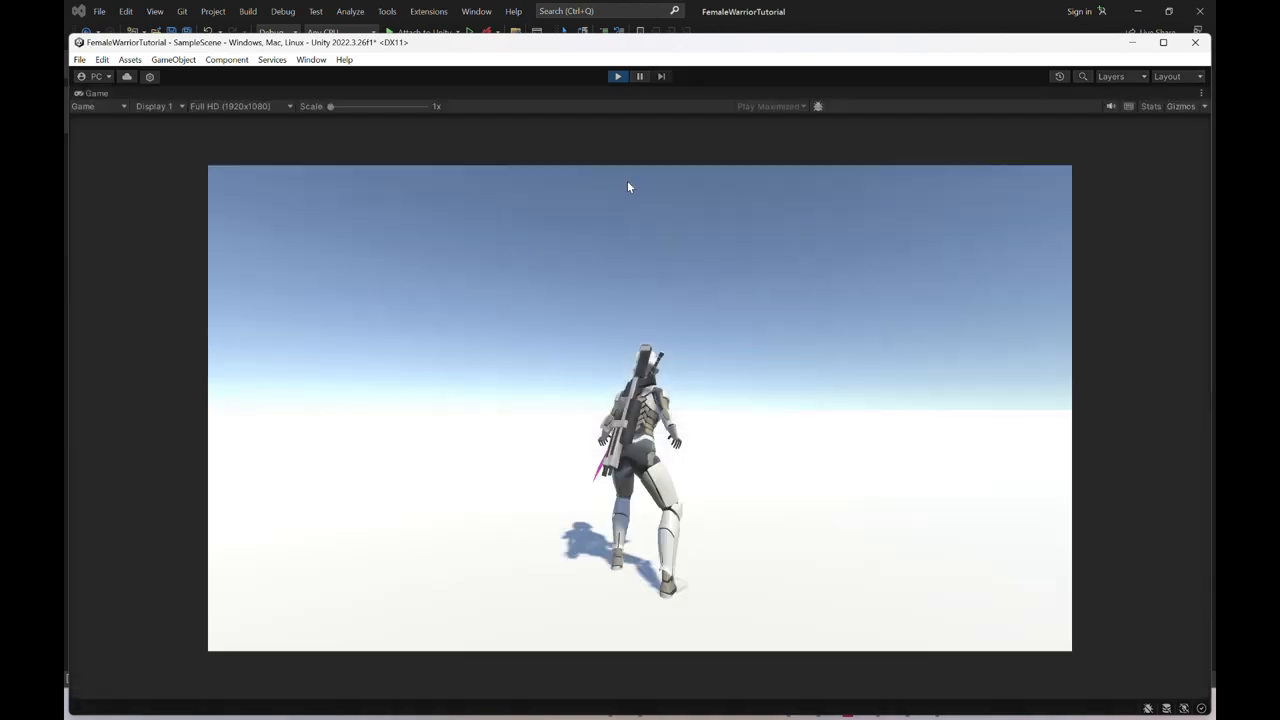
pyautogui.press('1')
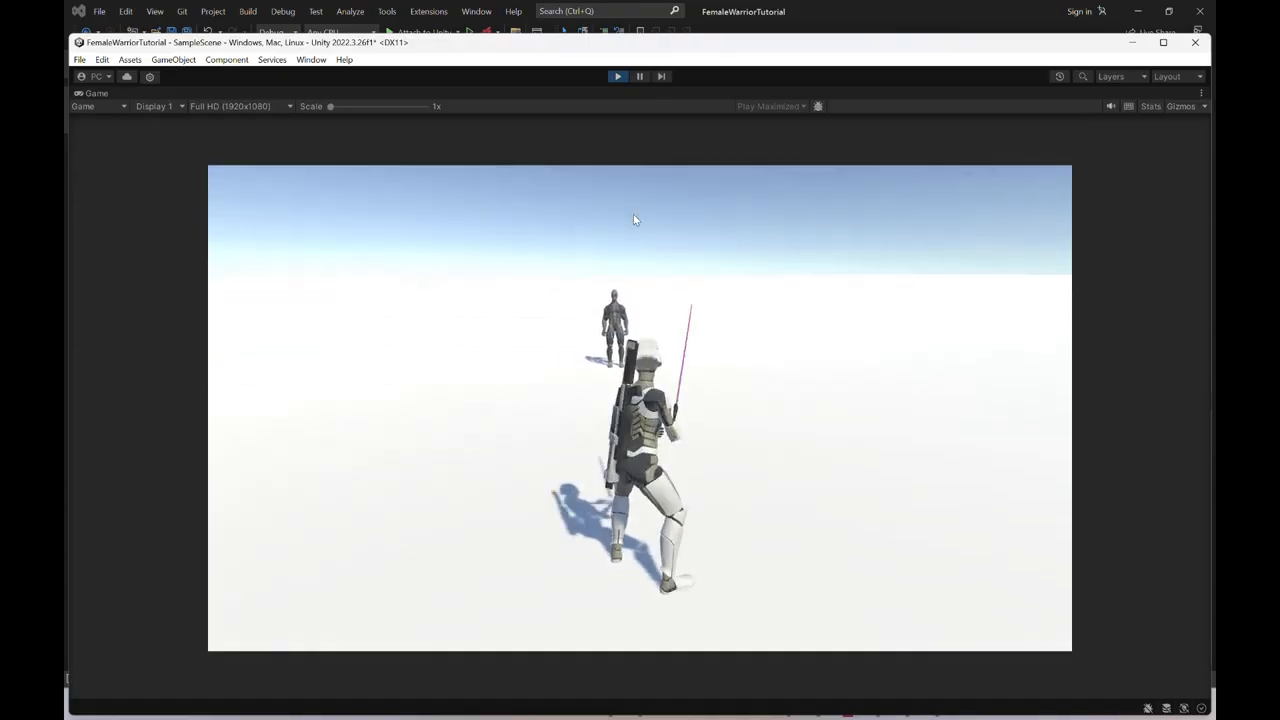
pyautogui.moveTo(593, 206); pyautogui.dragTo(614, 87, button='right')
pyautogui.click(615, 80)
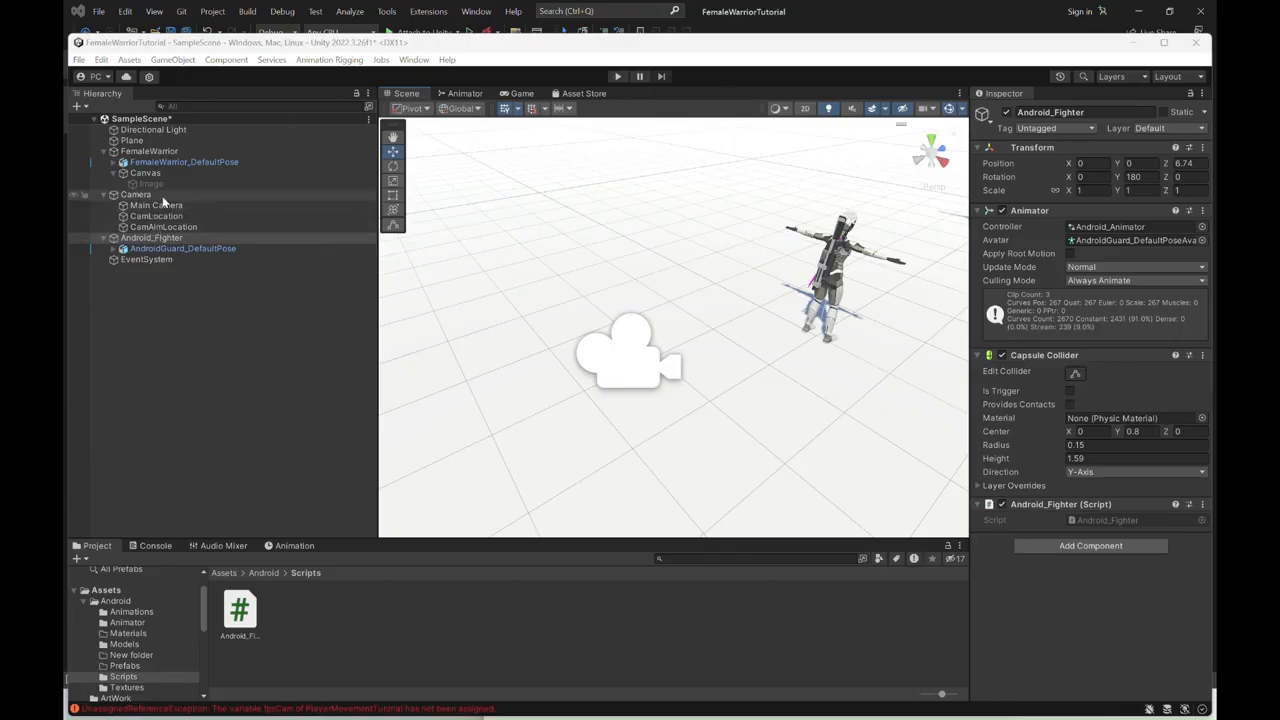
# - Check the Animation Rigging package in the Package Manager's Unity Registry list, and look over the Animation Rigging commands
pyautogui.keyDown('alt'); pyautogui.moveTo(817, 369); pyautogui.dragTo(720, 346); pyautogui.keyUp('alt')
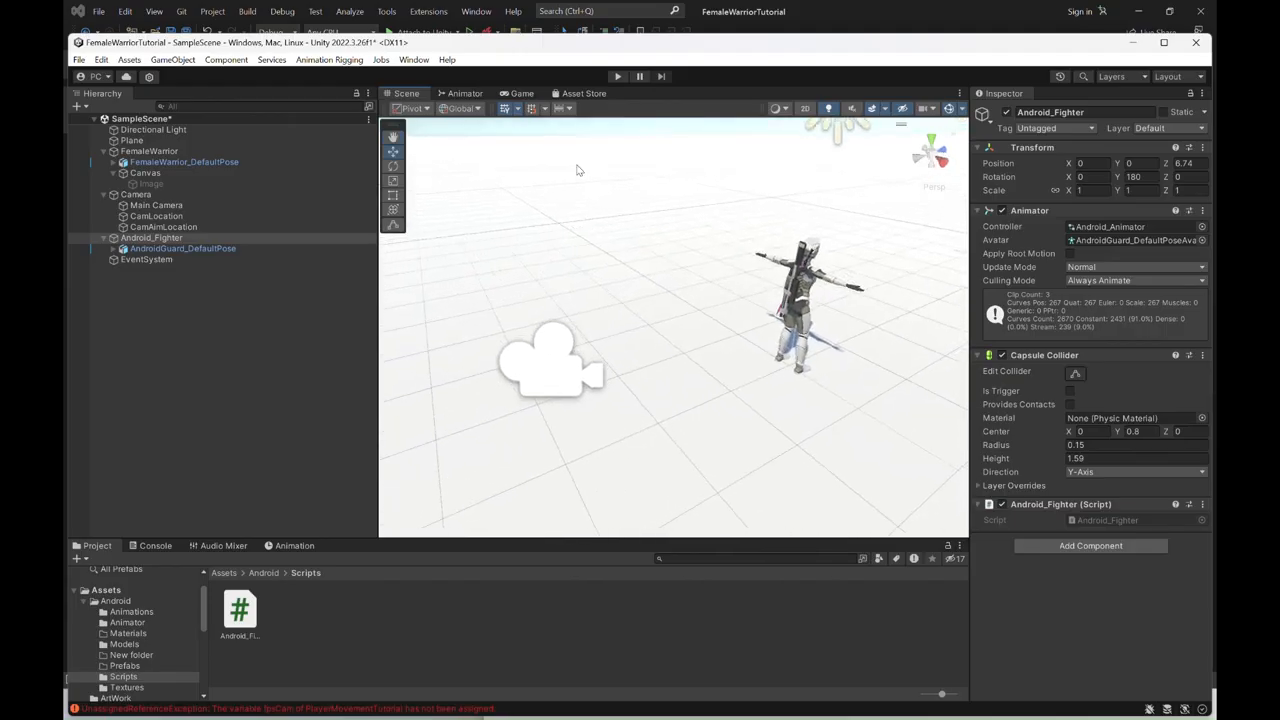
pyautogui.click(412, 60)
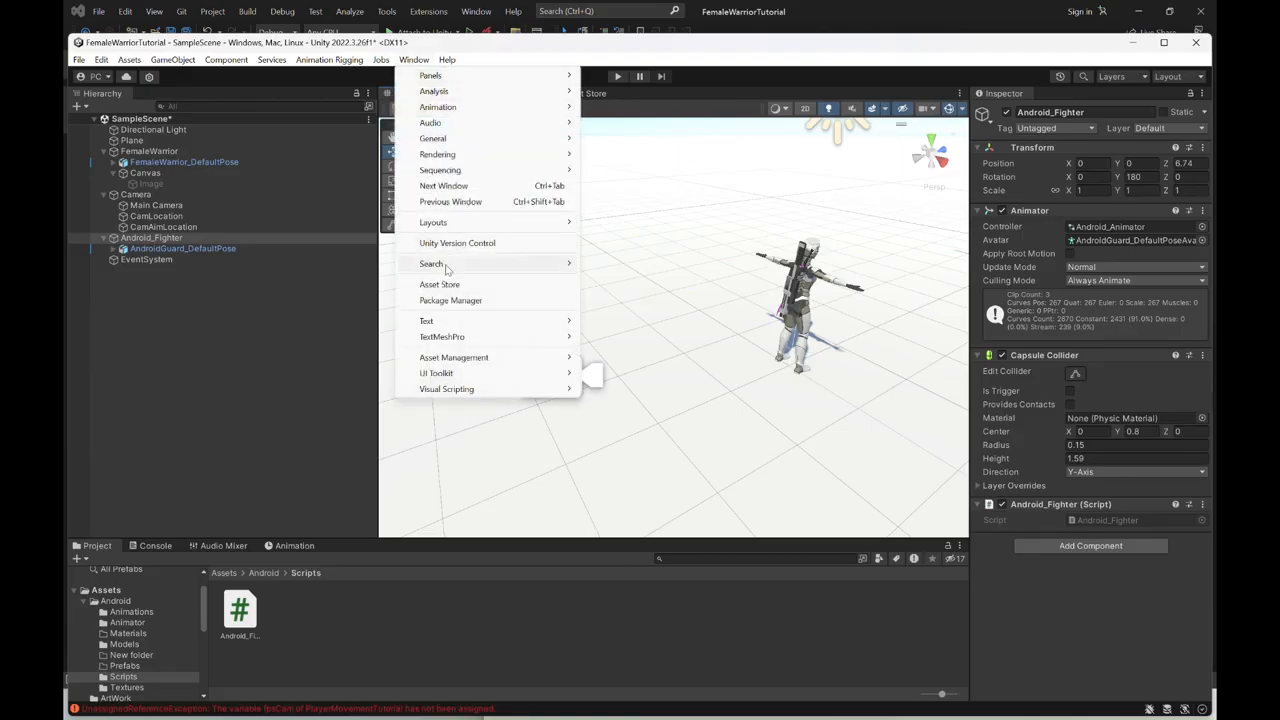
pyautogui.click(451, 301)
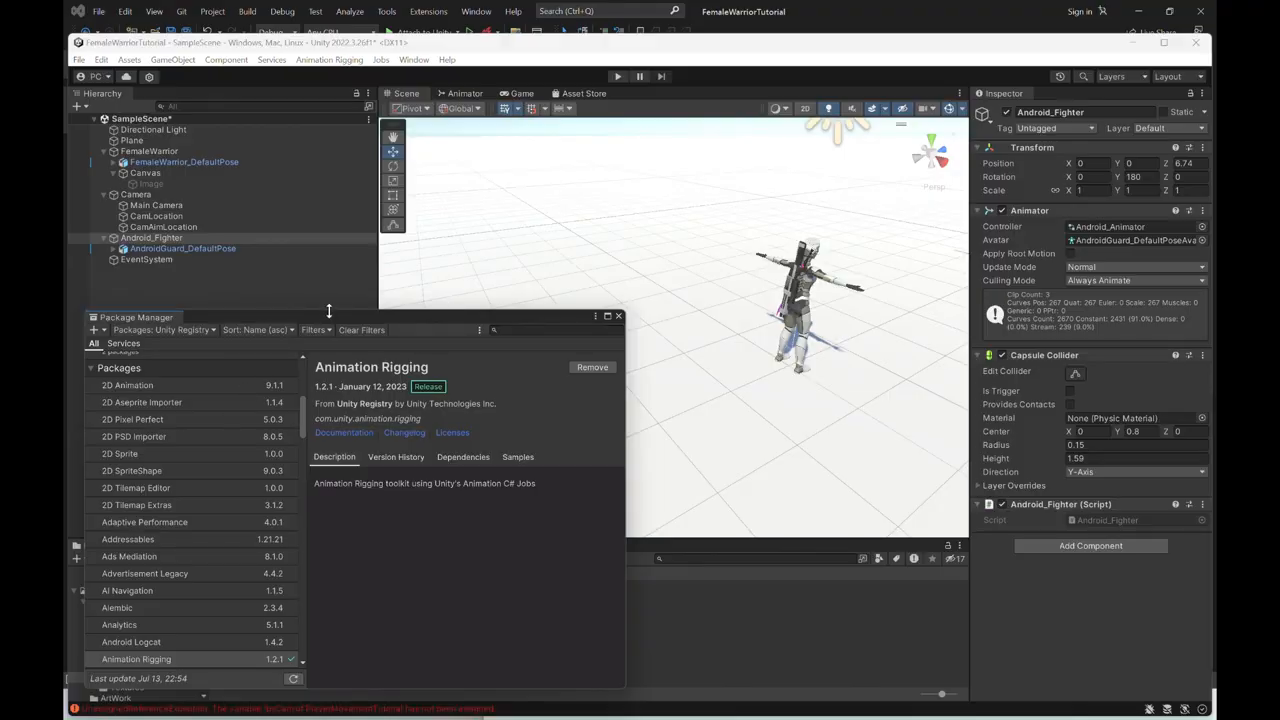
pyautogui.moveTo(329, 315); pyautogui.dragTo(343, 207)
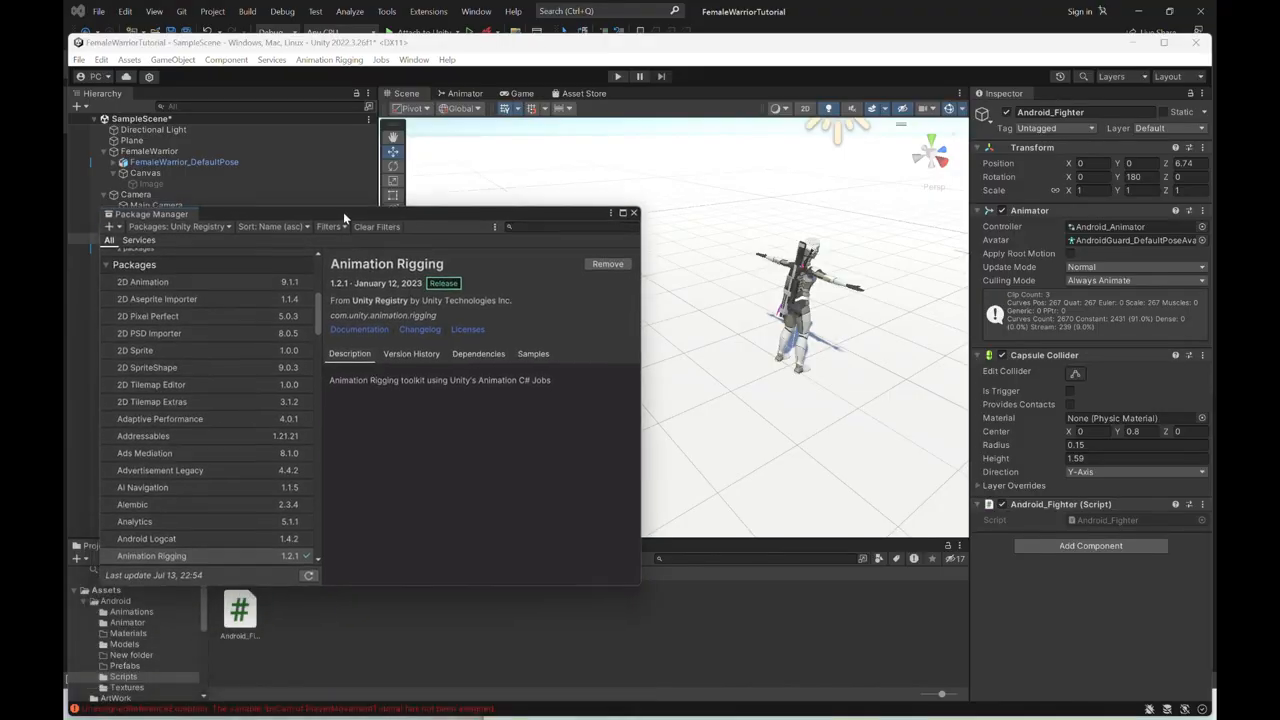
pyautogui.click(194, 219)
pyautogui.click(188, 237)
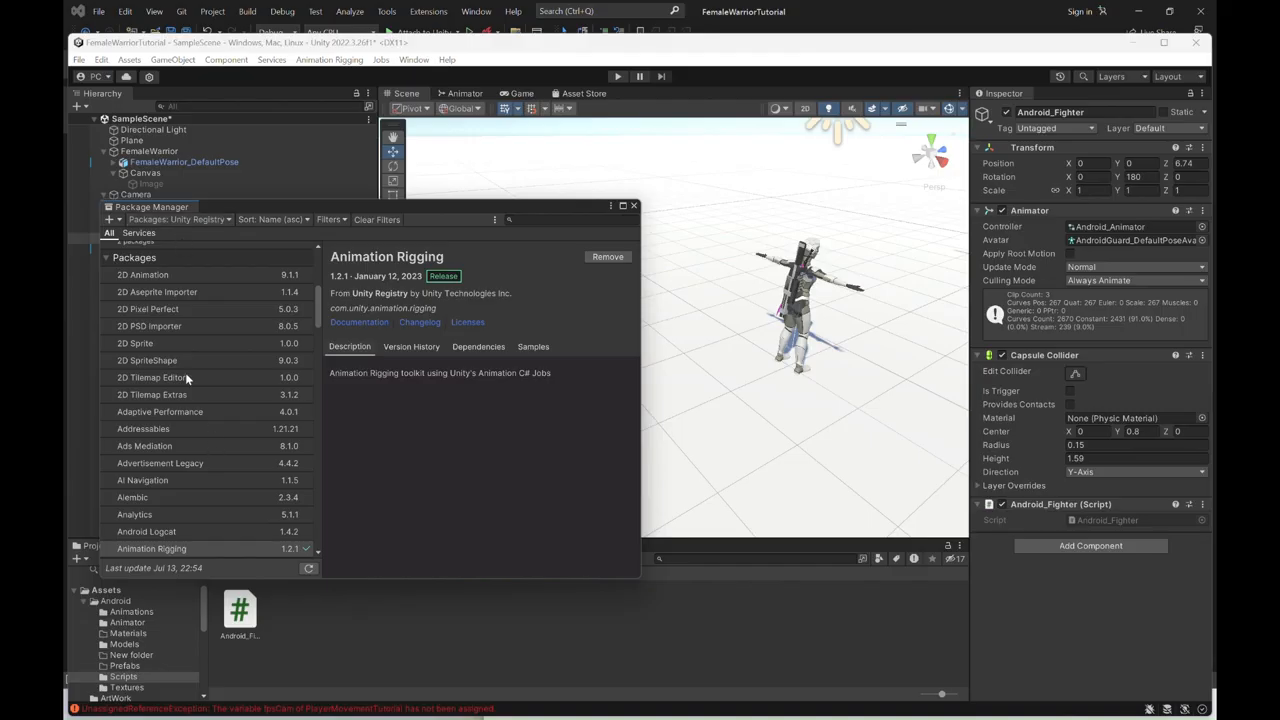
pyautogui.scroll(-3, 170, 355)
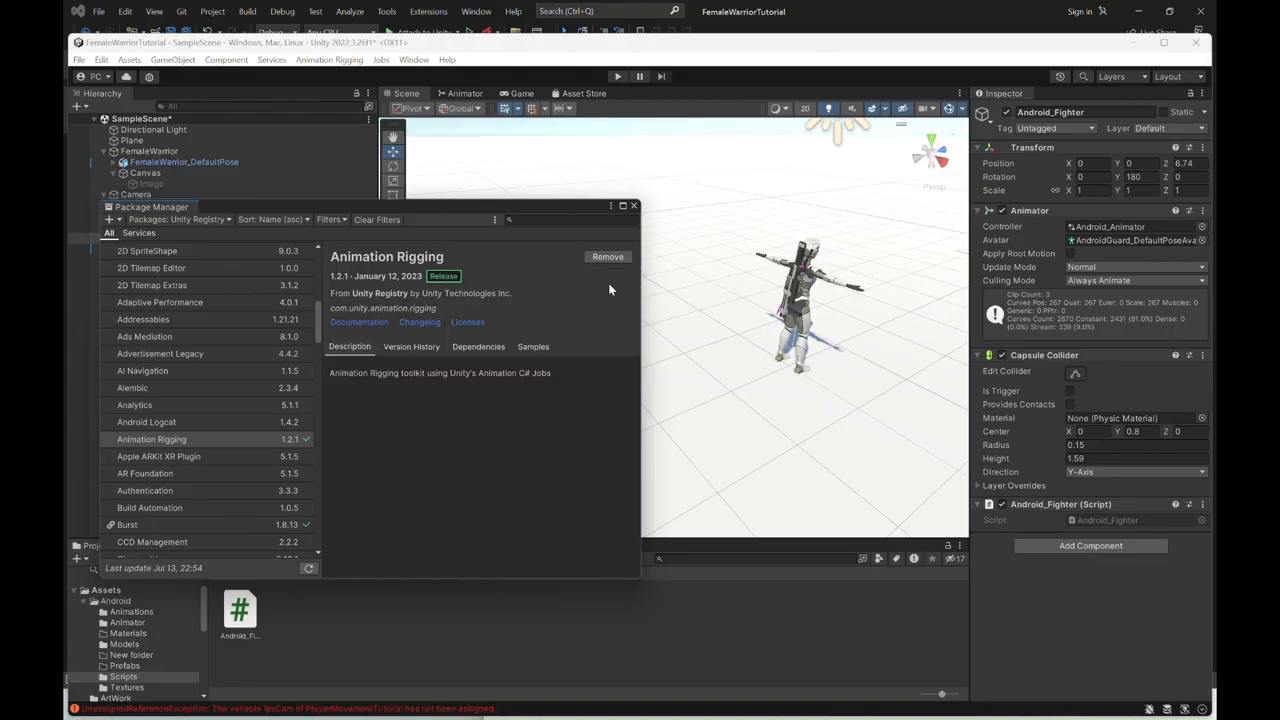
pyautogui.click(633, 206)
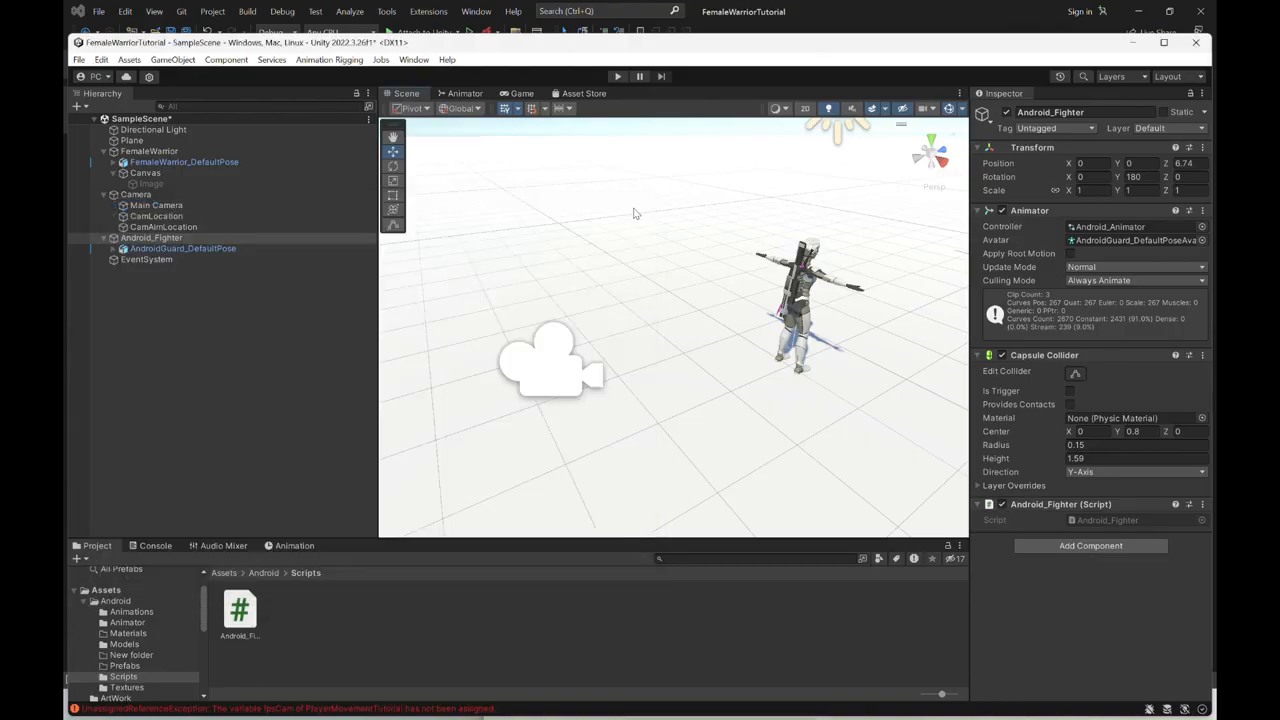
pyautogui.click(330, 60)
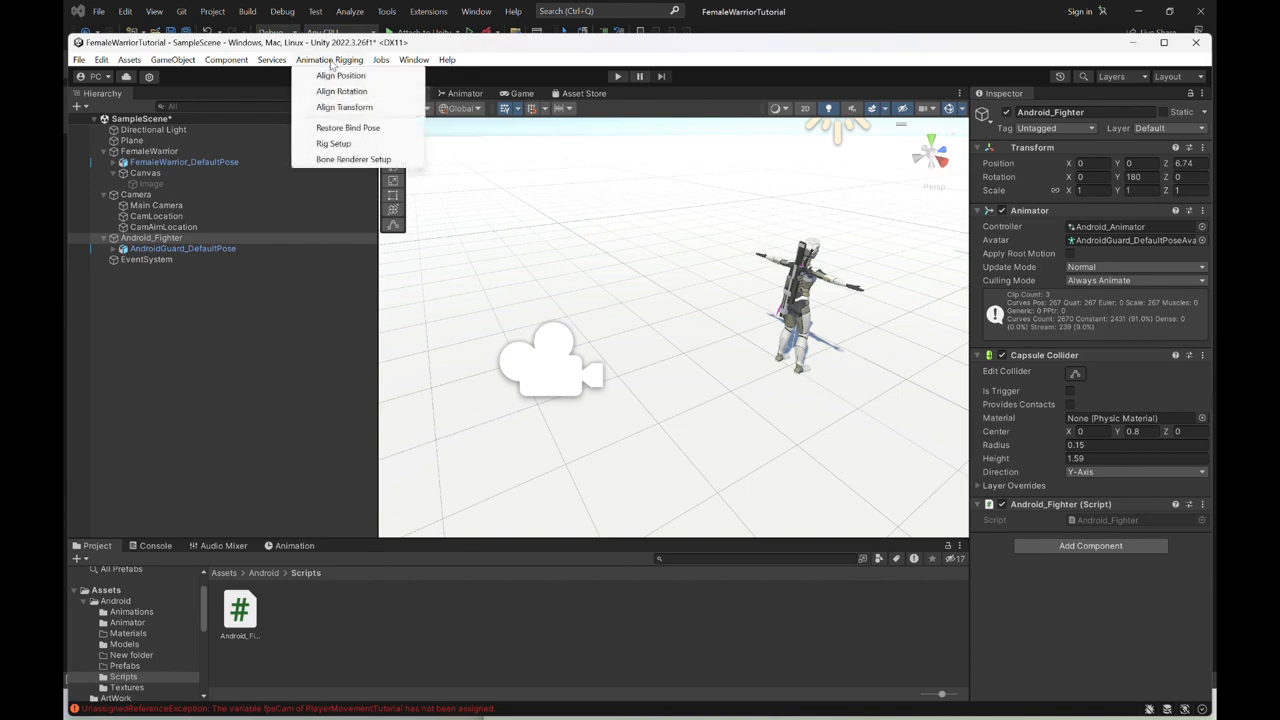
pyautogui.click(558, 64)
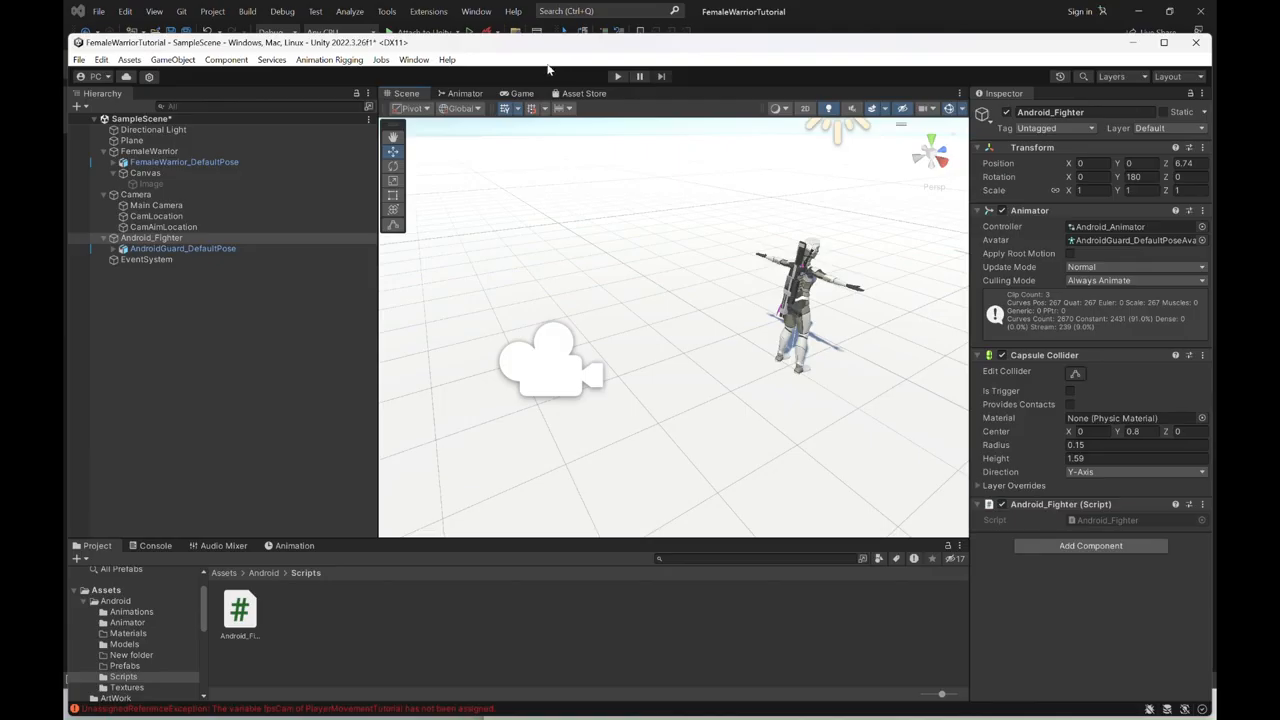
# - Apply Rig Setup to FemaleWarrior_Armature inside FemaleWarrior_DefaultPose
pyautogui.click(162, 163)
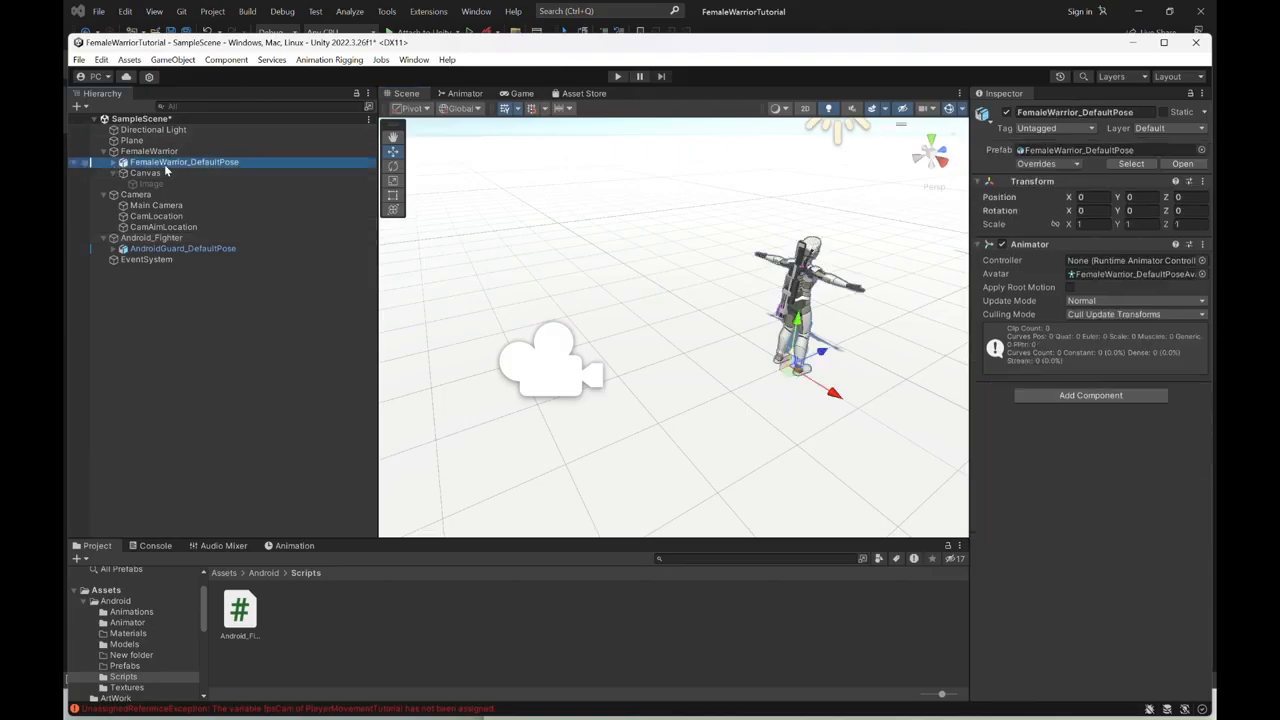
pyautogui.click(113, 162)
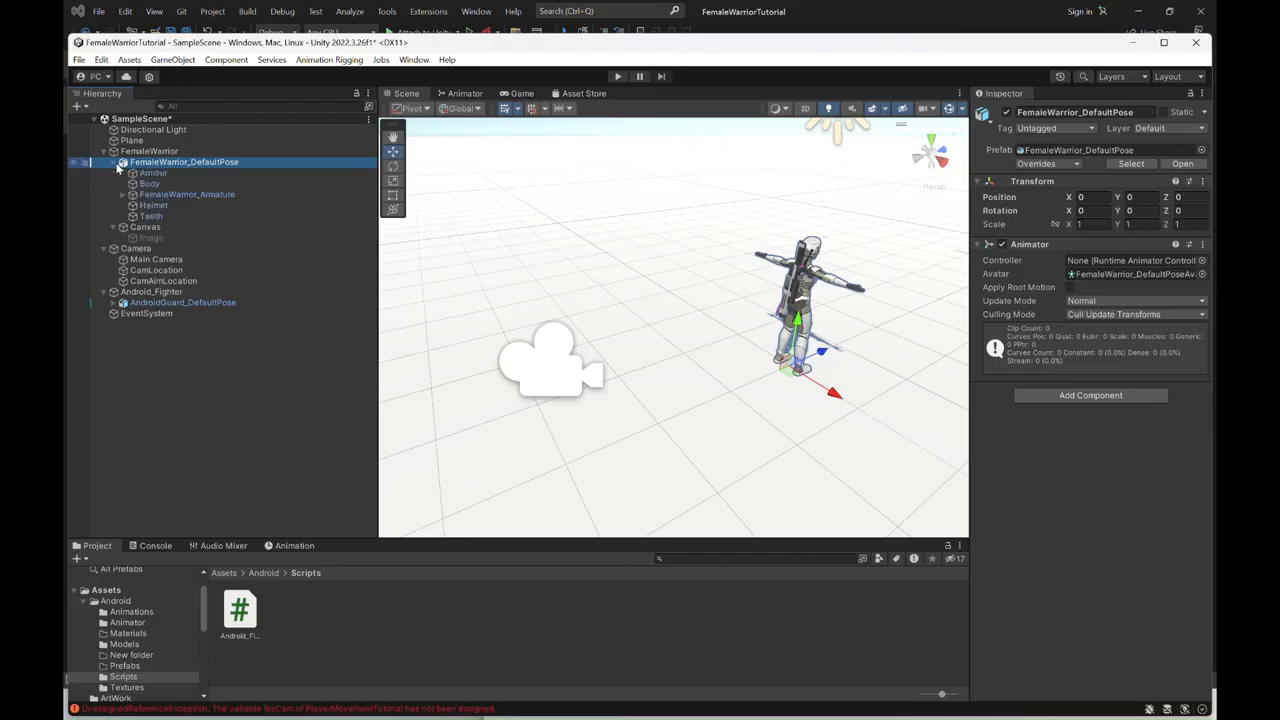
pyautogui.click(172, 195)
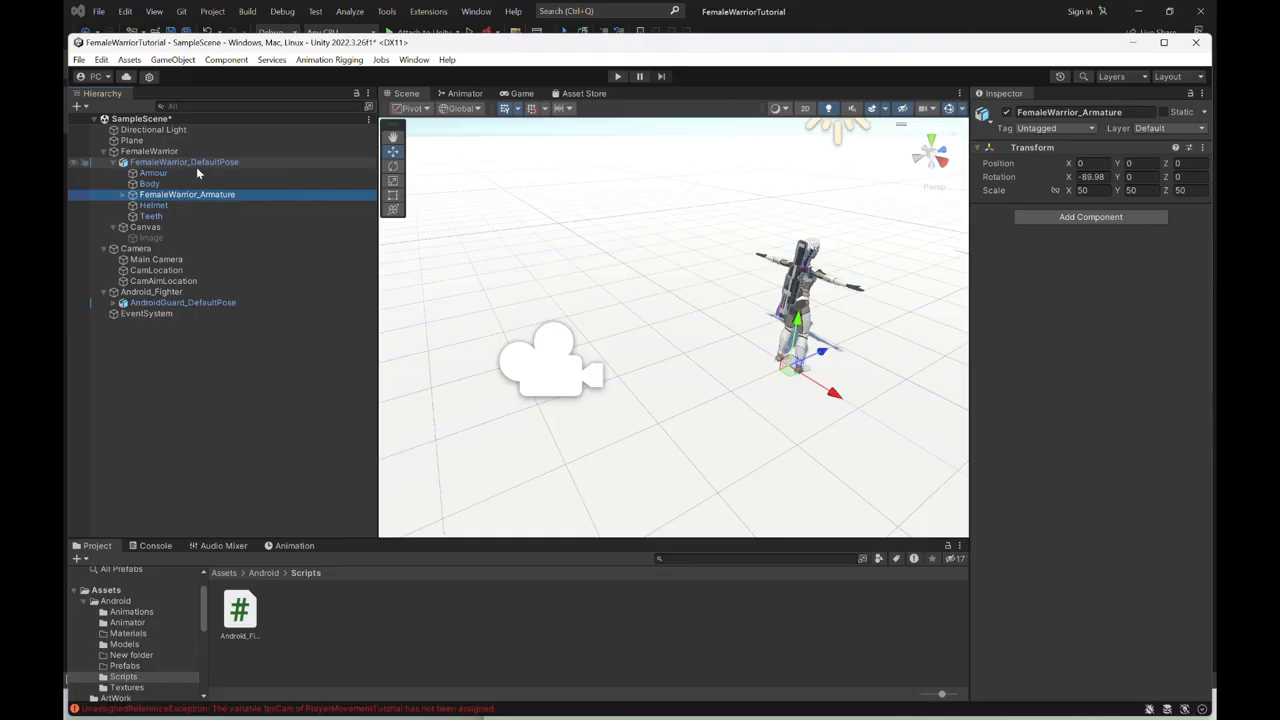
pyautogui.click(147, 164)
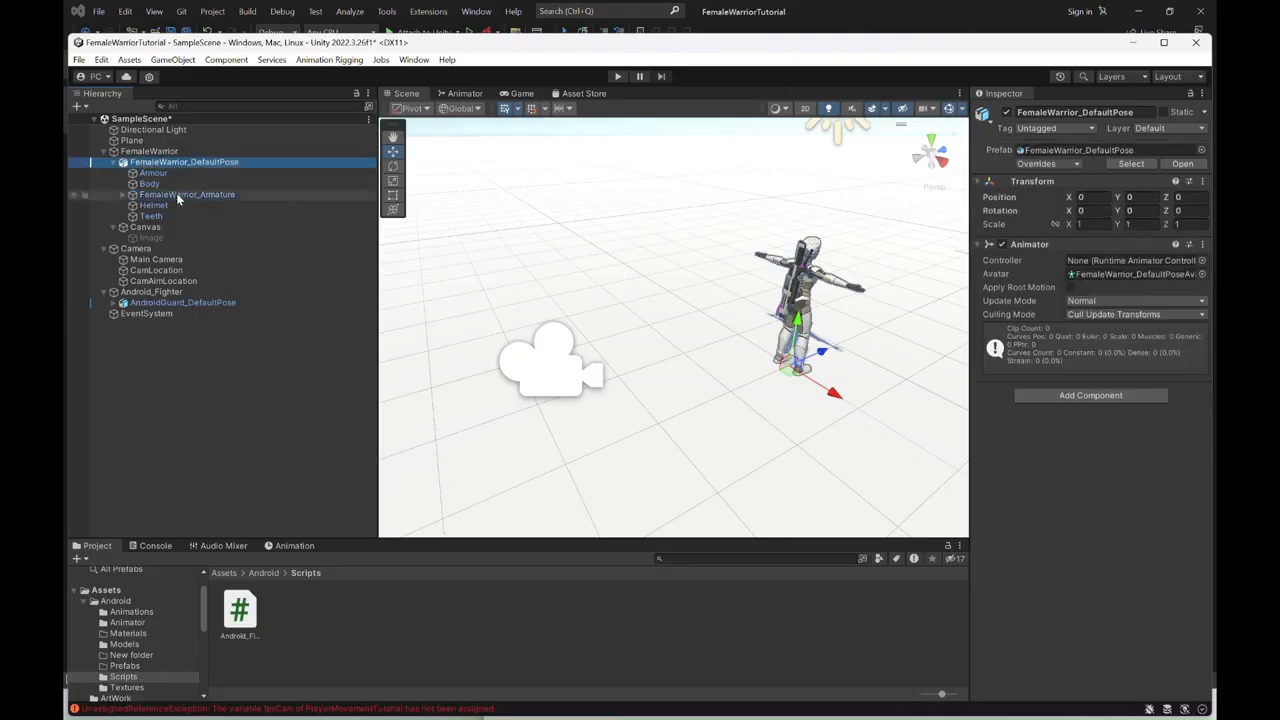
pyautogui.click(176, 194)
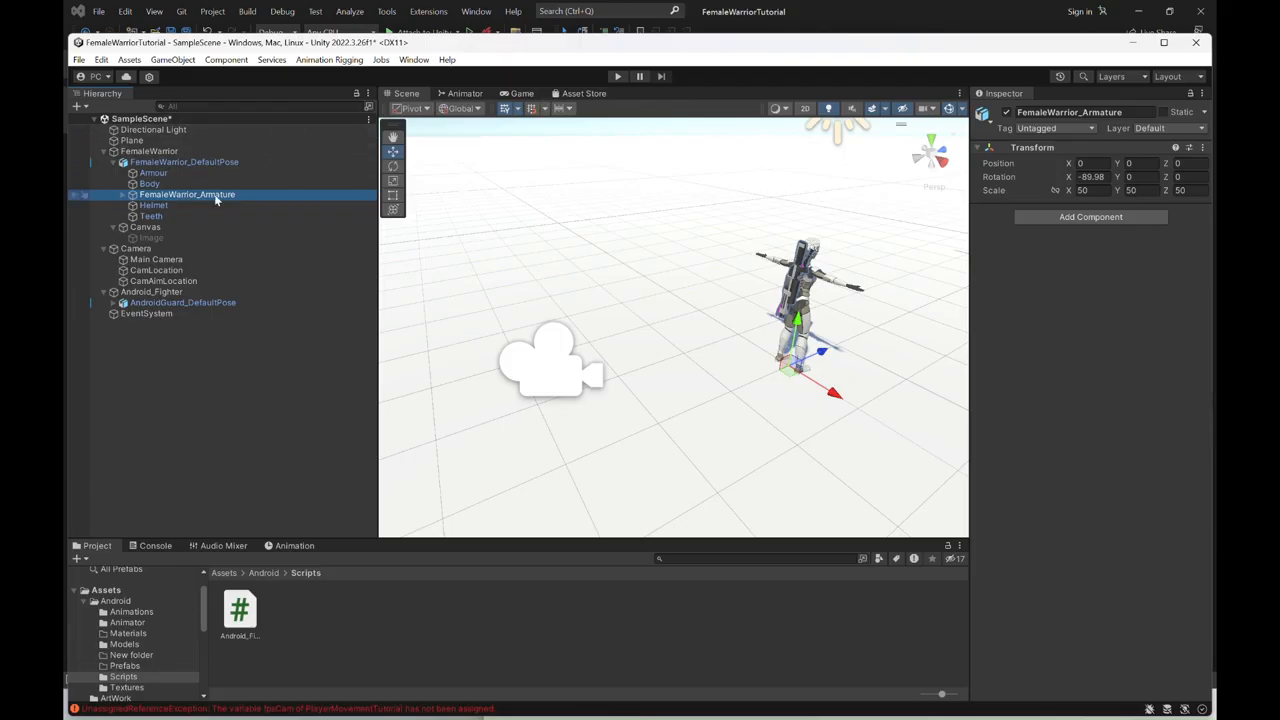
pyautogui.click(318, 60)
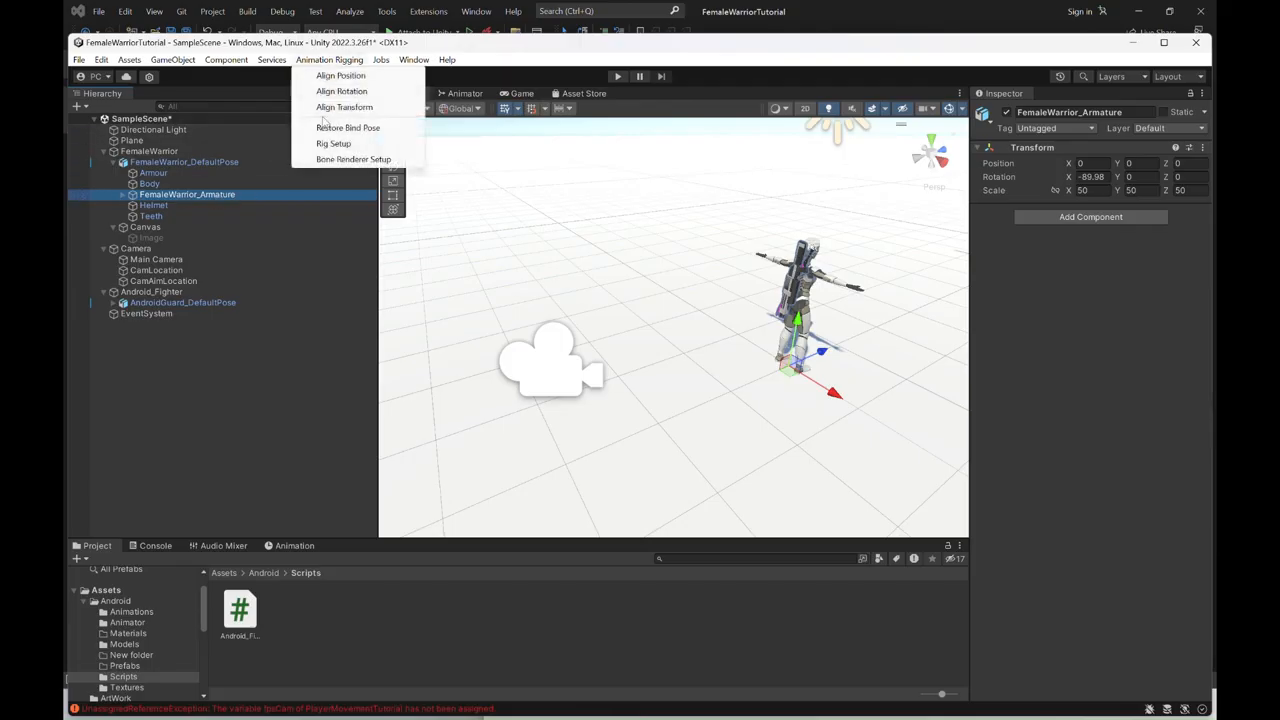
pyautogui.click(333, 145)
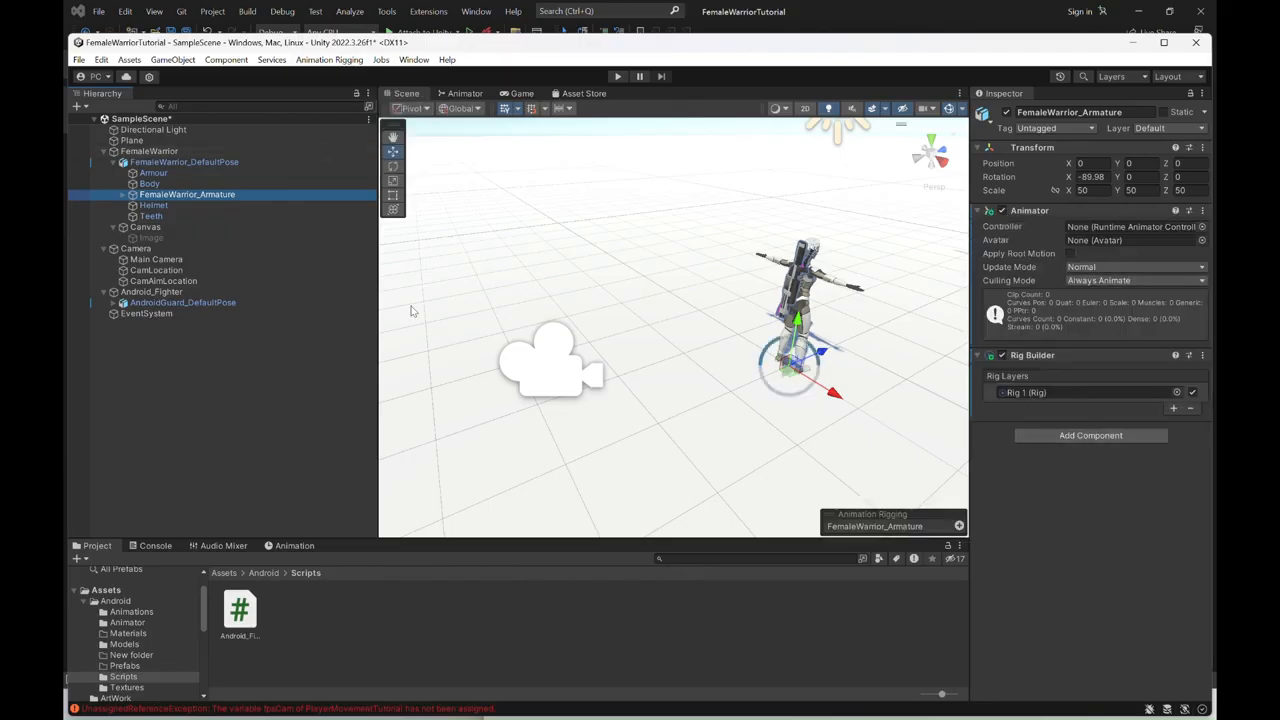
# - Create an empty child object named Aim under Rig 1 in FemaleWarrior_Armature
pyautogui.click(123, 195)
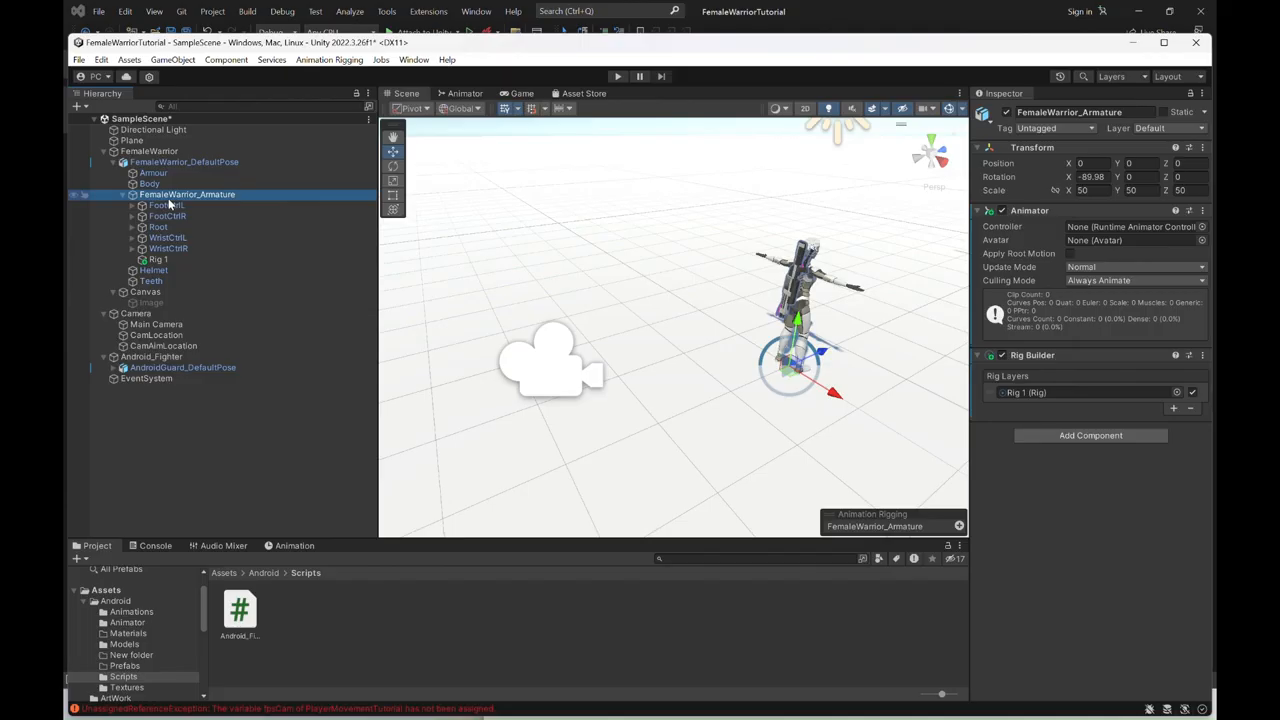
pyautogui.click(160, 260)
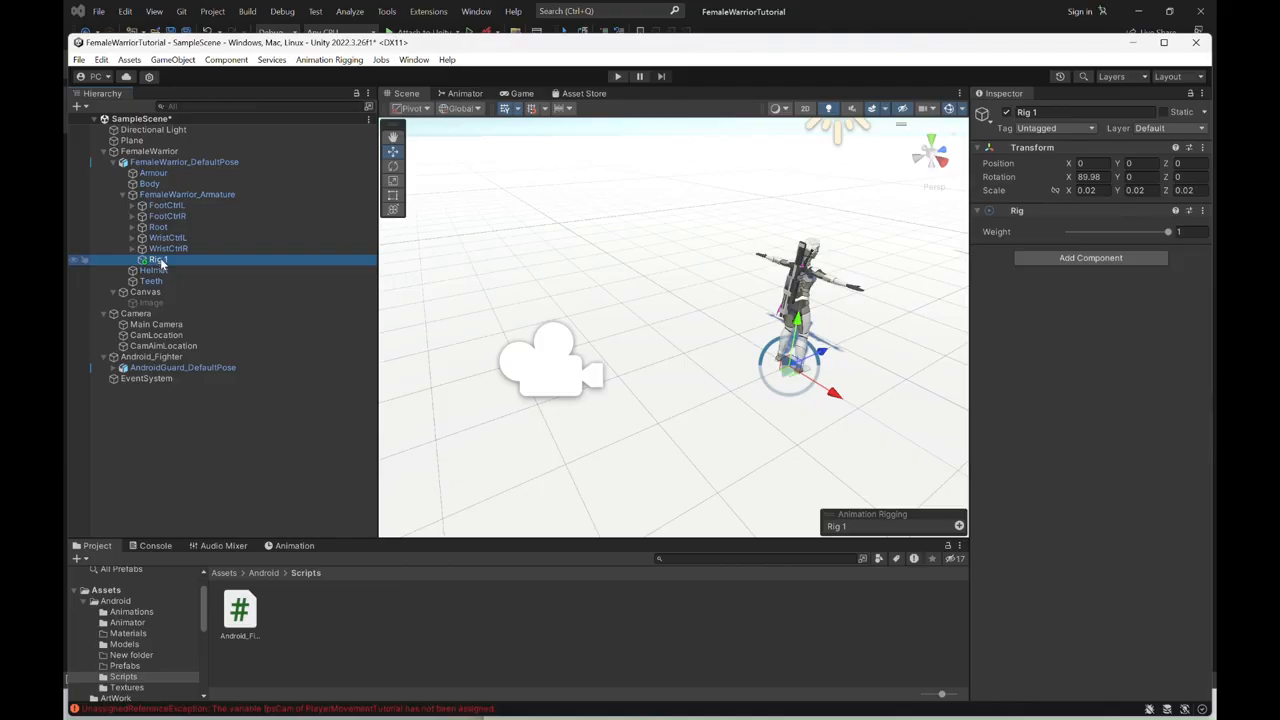
pyautogui.rightClick(161, 262)
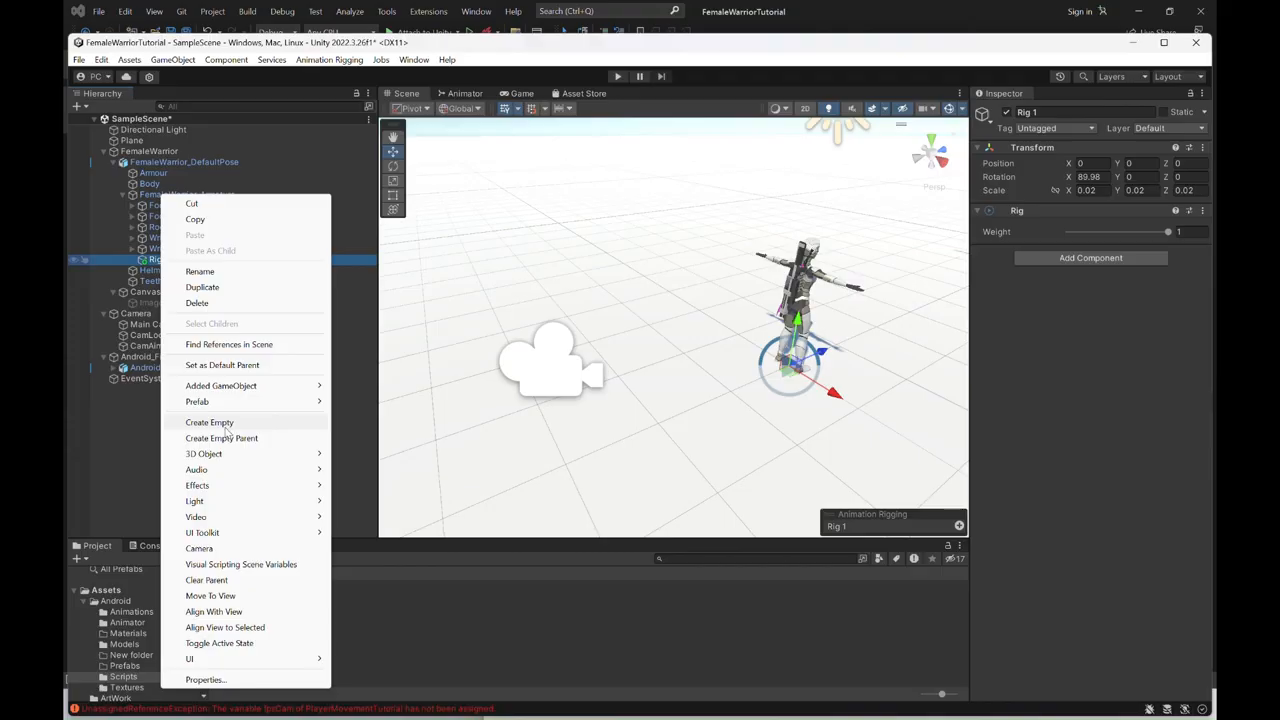
pyautogui.click(224, 423)
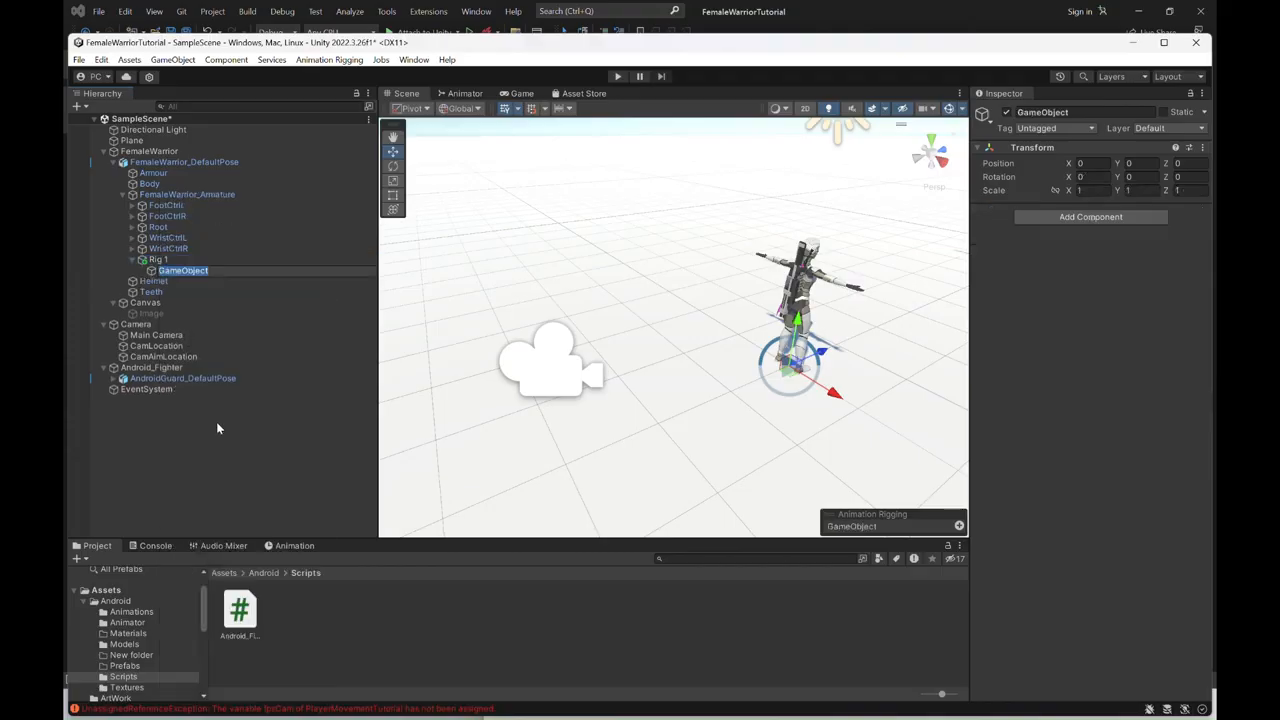
pyautogui.write('Aim')
pyautogui.press('Return')
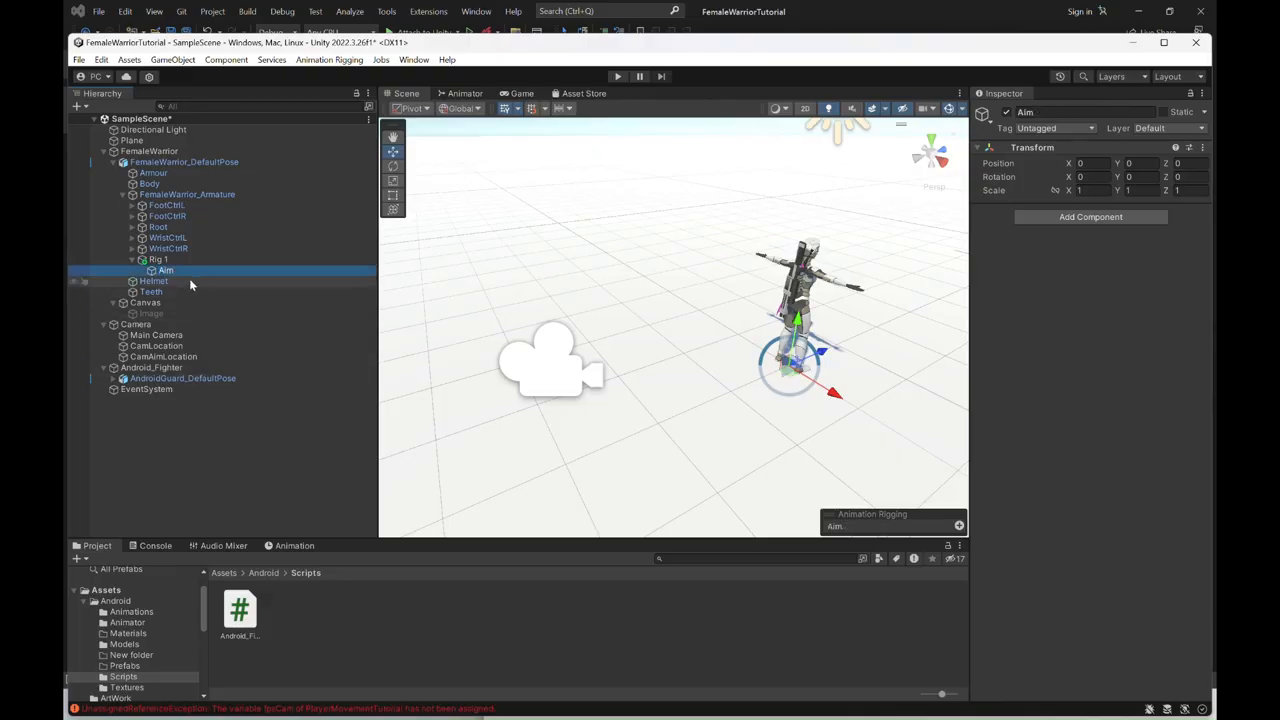
# - Add a Multi-Aim Constraint component to the Aim object
pyautogui.click(1121, 214)
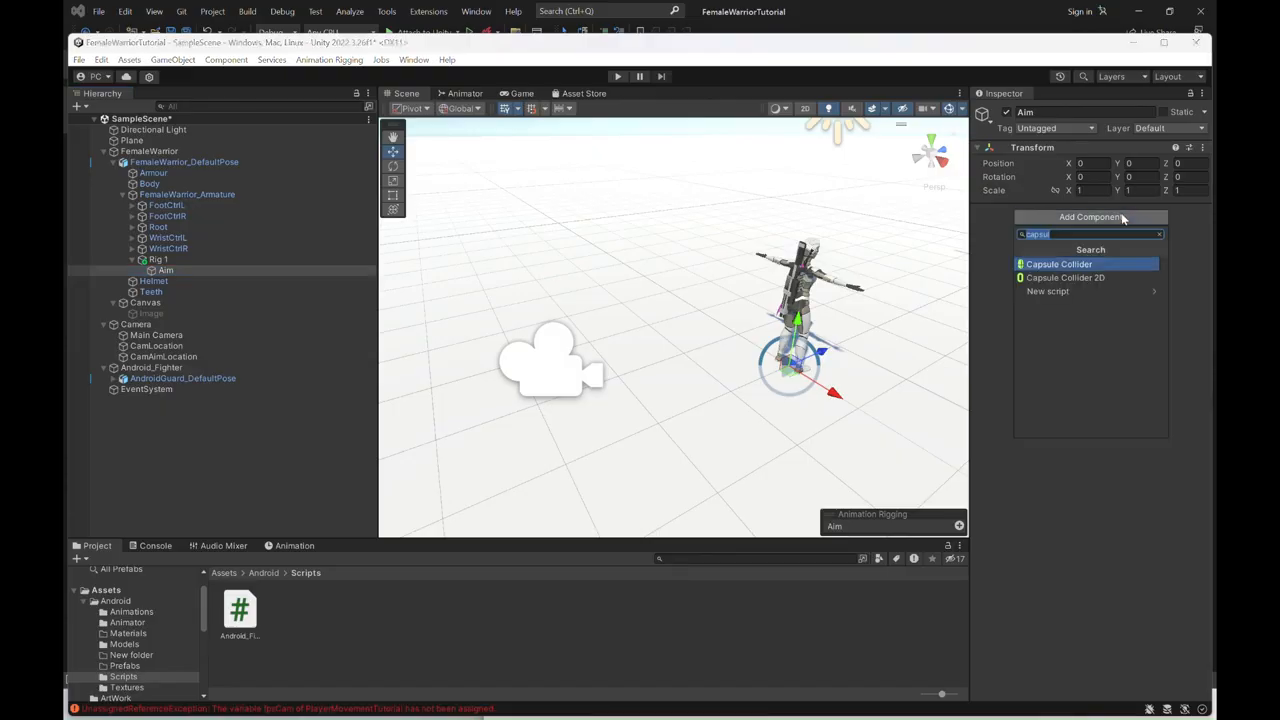
pyautogui.write('aim')
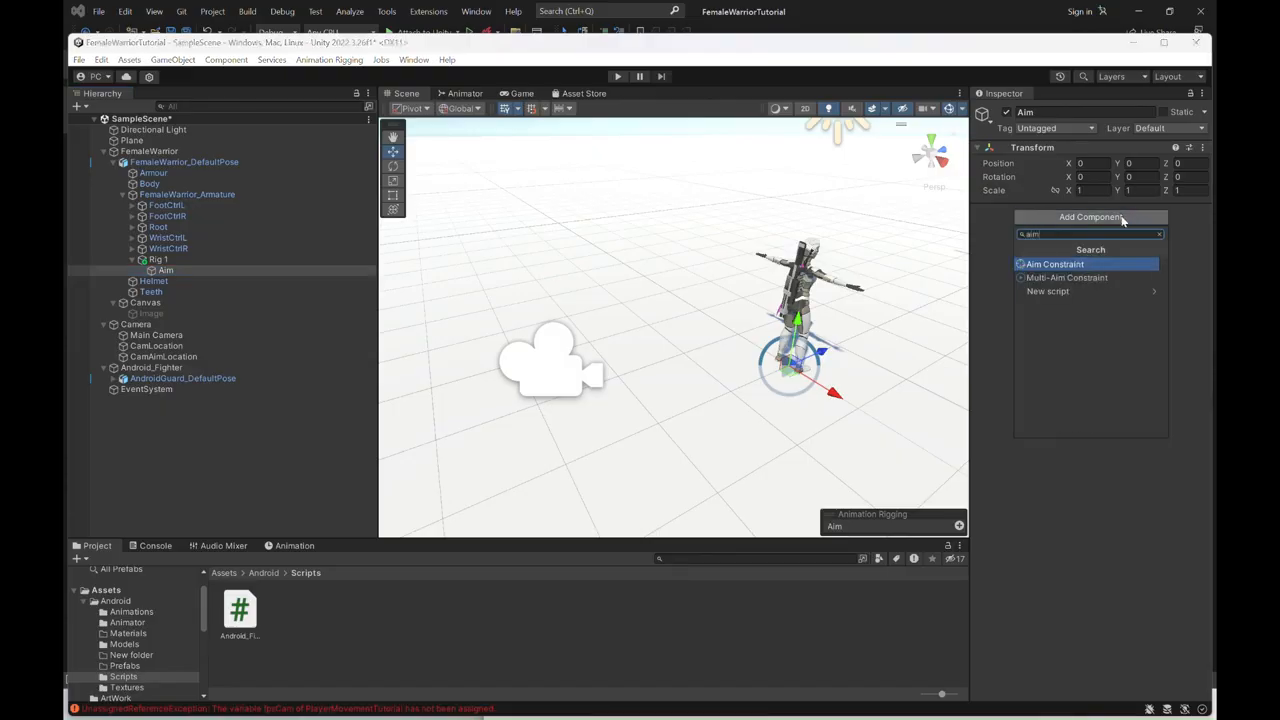
pyautogui.click(1102, 279)
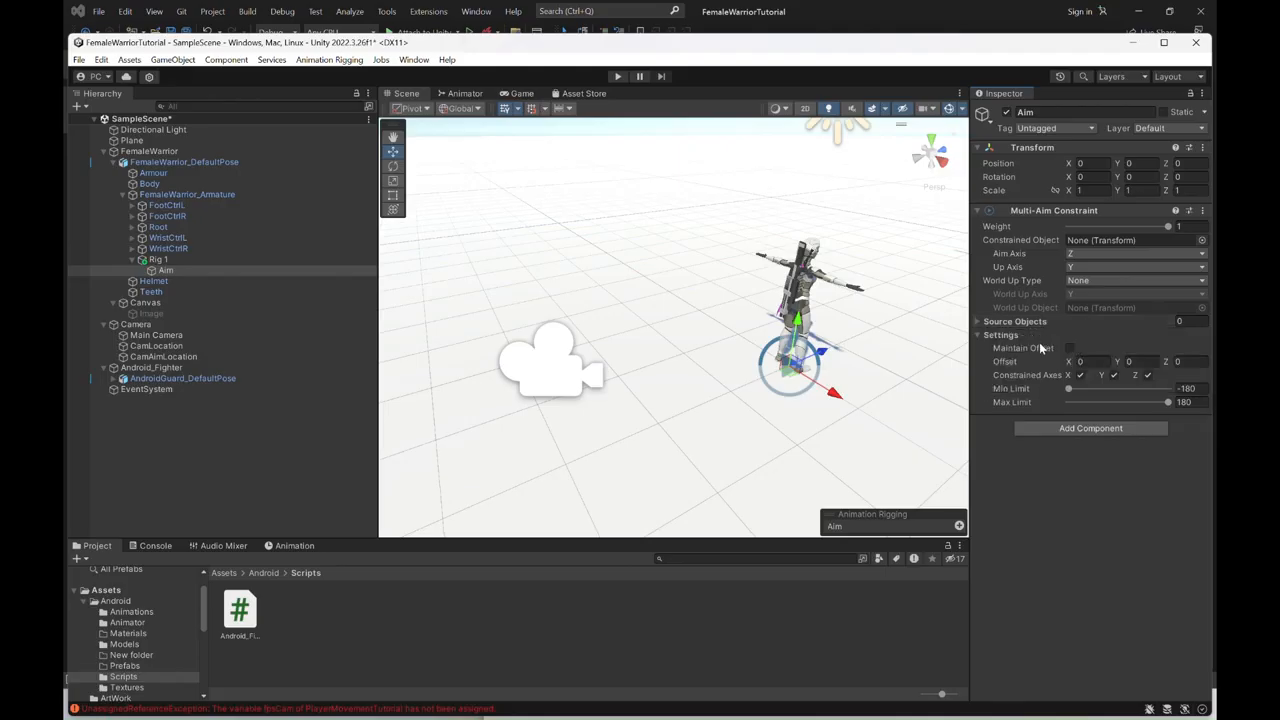
# - Expand the armature's Root bones down to Spine1.001 and assign that bone as the Constrained Object of Aim's Multi-Aim Constraint
pyautogui.keyDown('alt'); pyautogui.moveTo(832, 338); pyautogui.dragTo(714, 386); pyautogui.keyUp('alt')
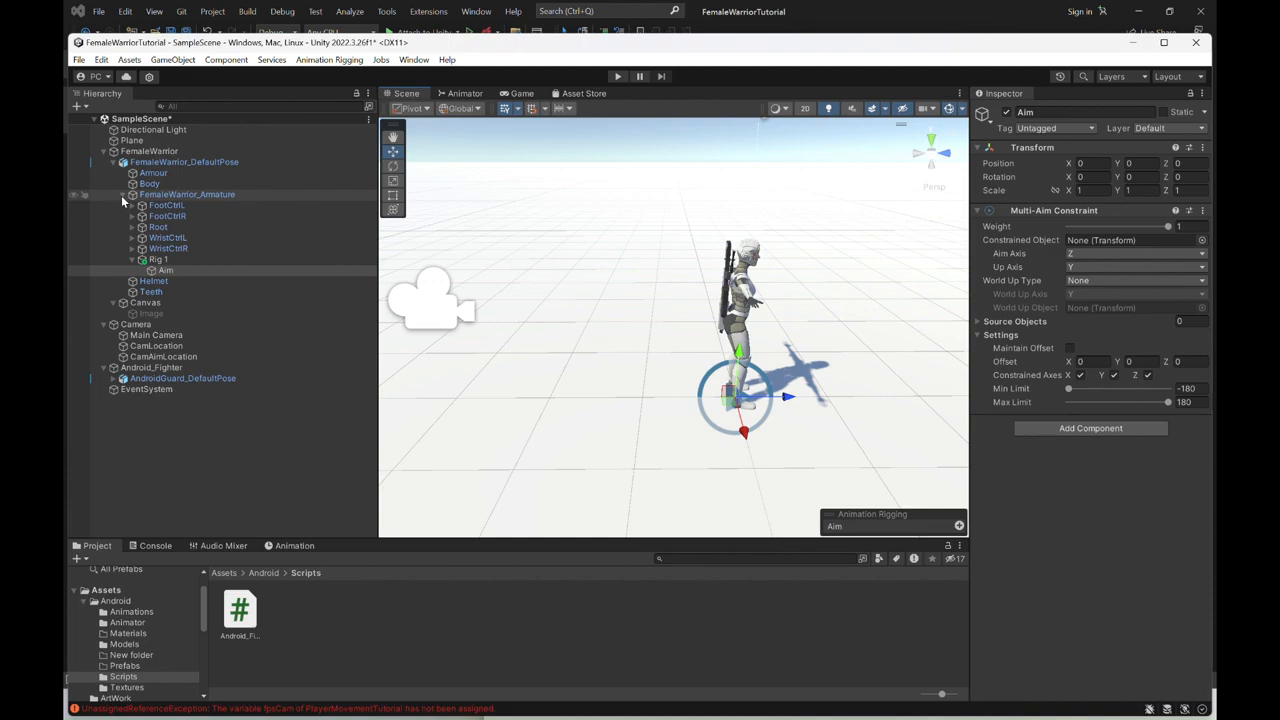
pyautogui.click(132, 227)
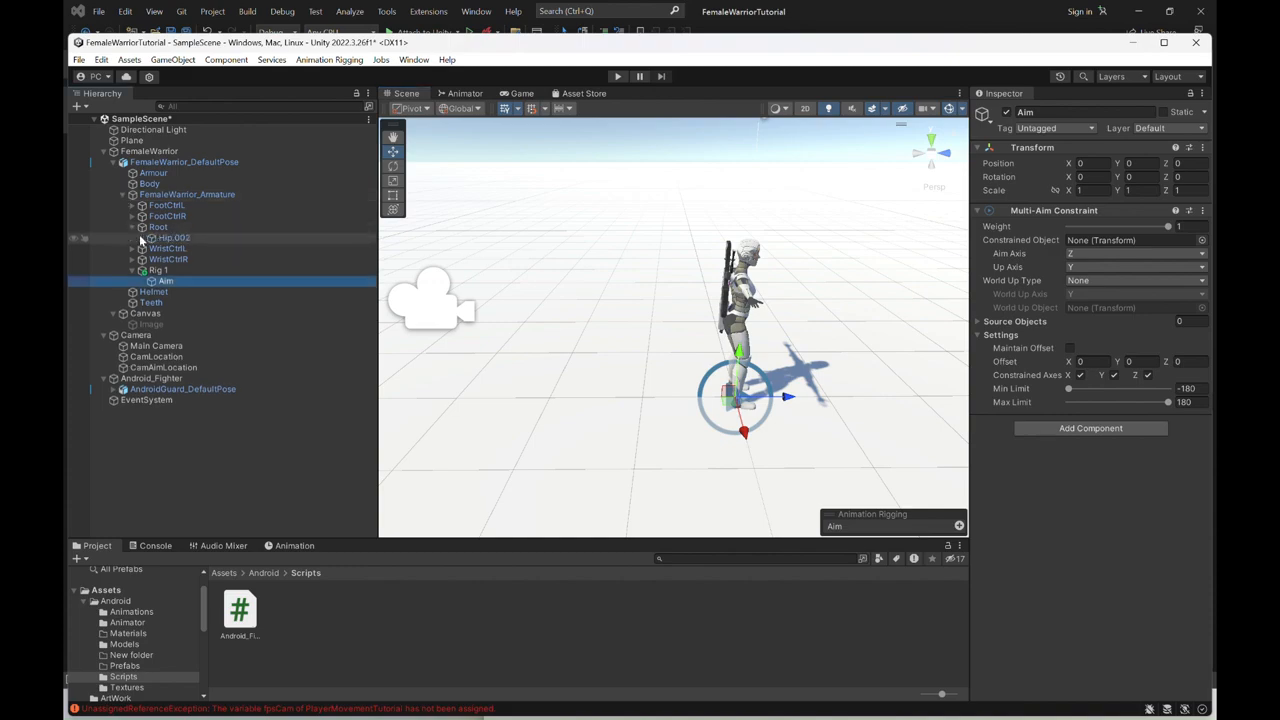
pyautogui.click(142, 238)
pyautogui.click(152, 259)
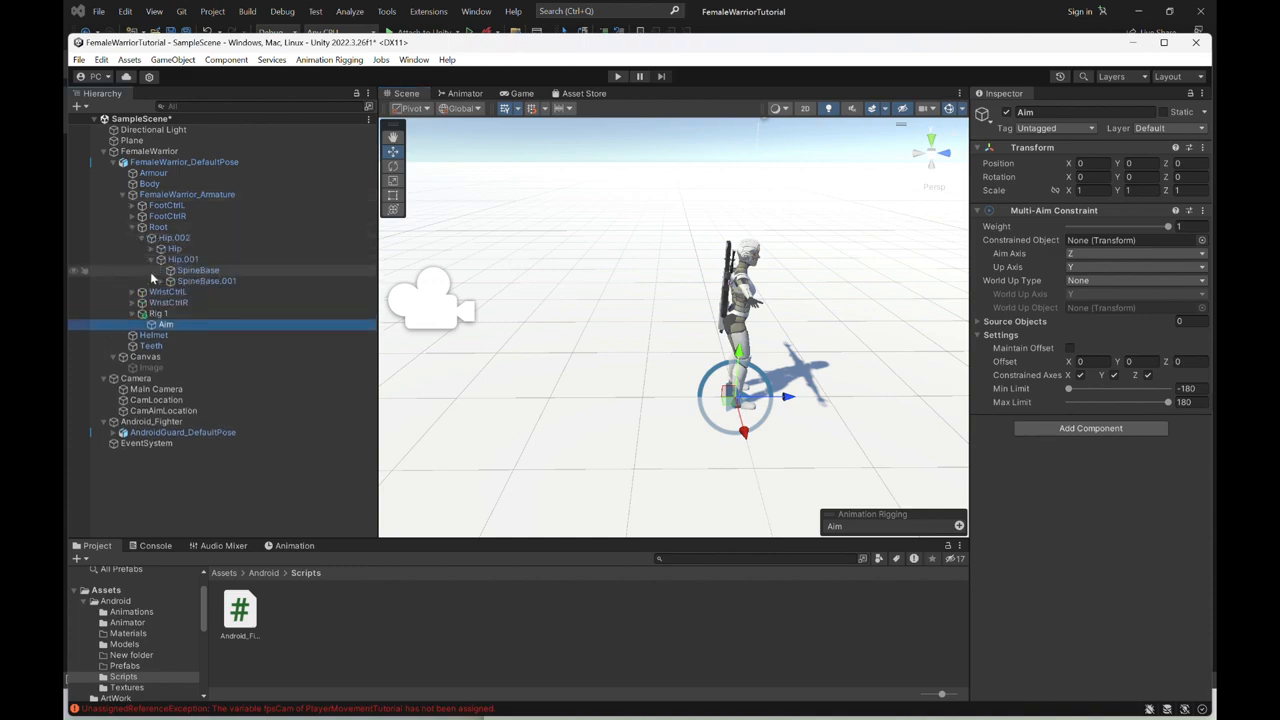
pyautogui.click(160, 281)
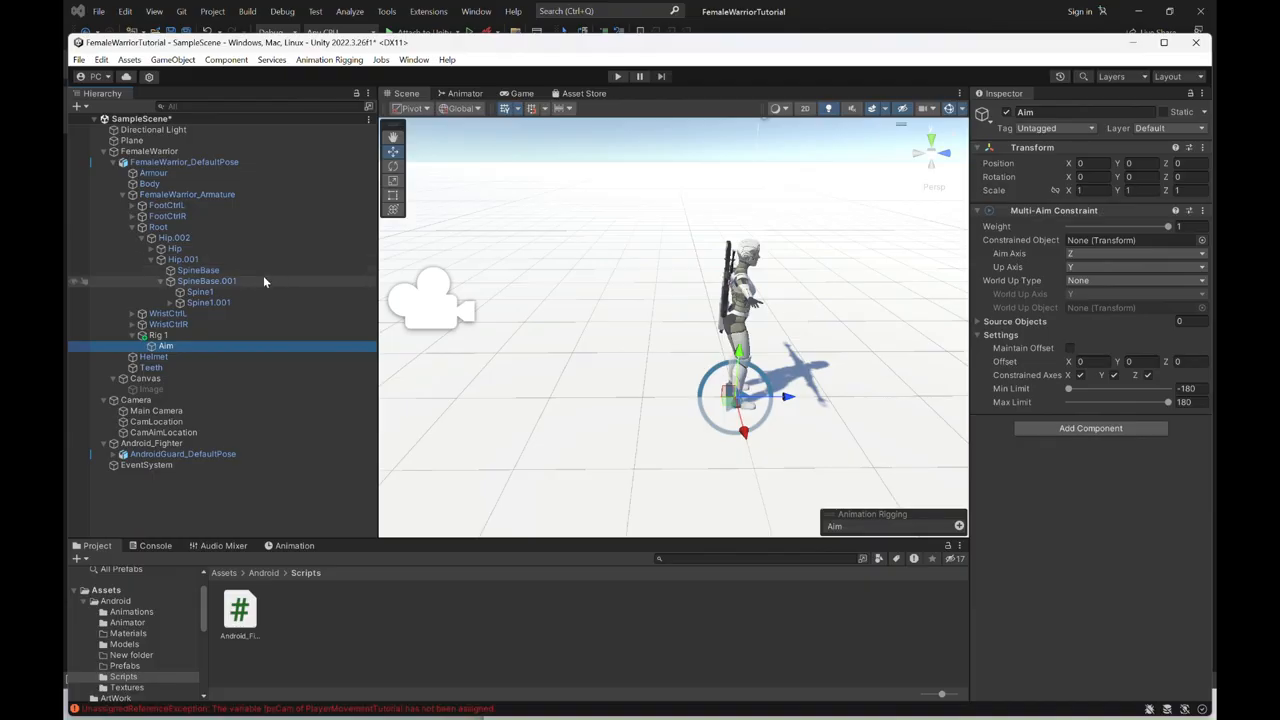
pyautogui.click(239, 306)
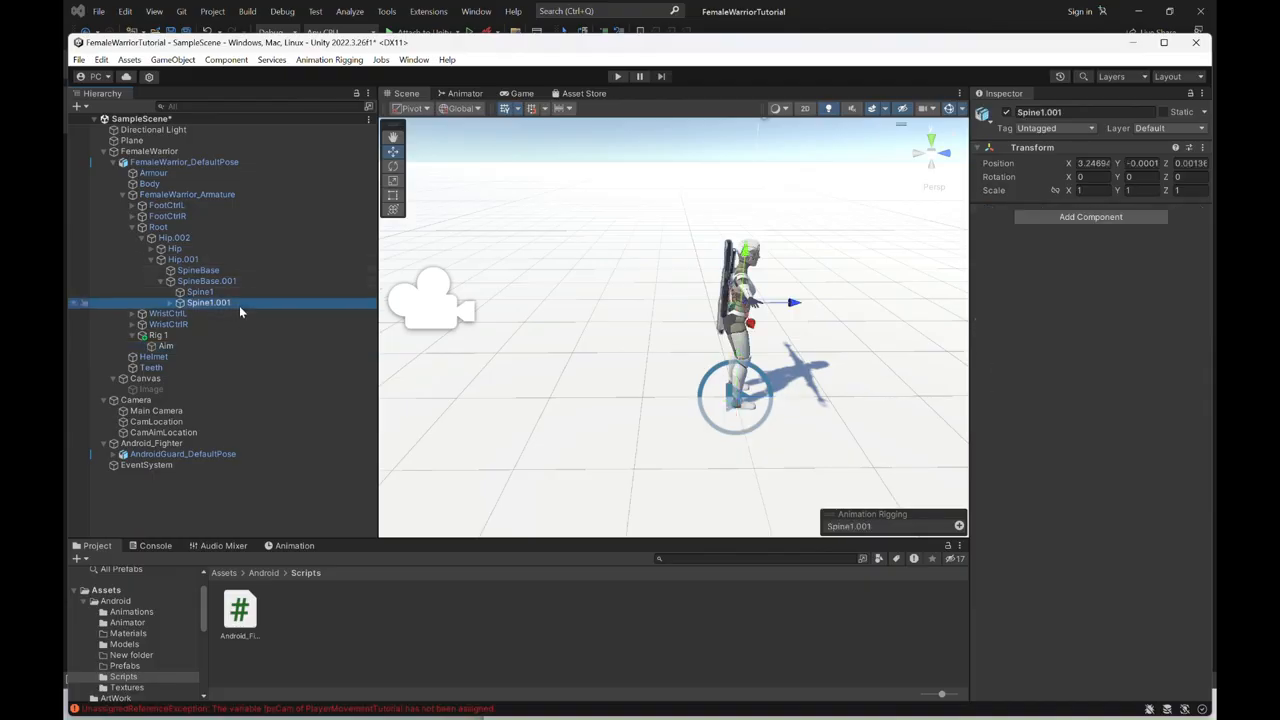
pyautogui.click(186, 347)
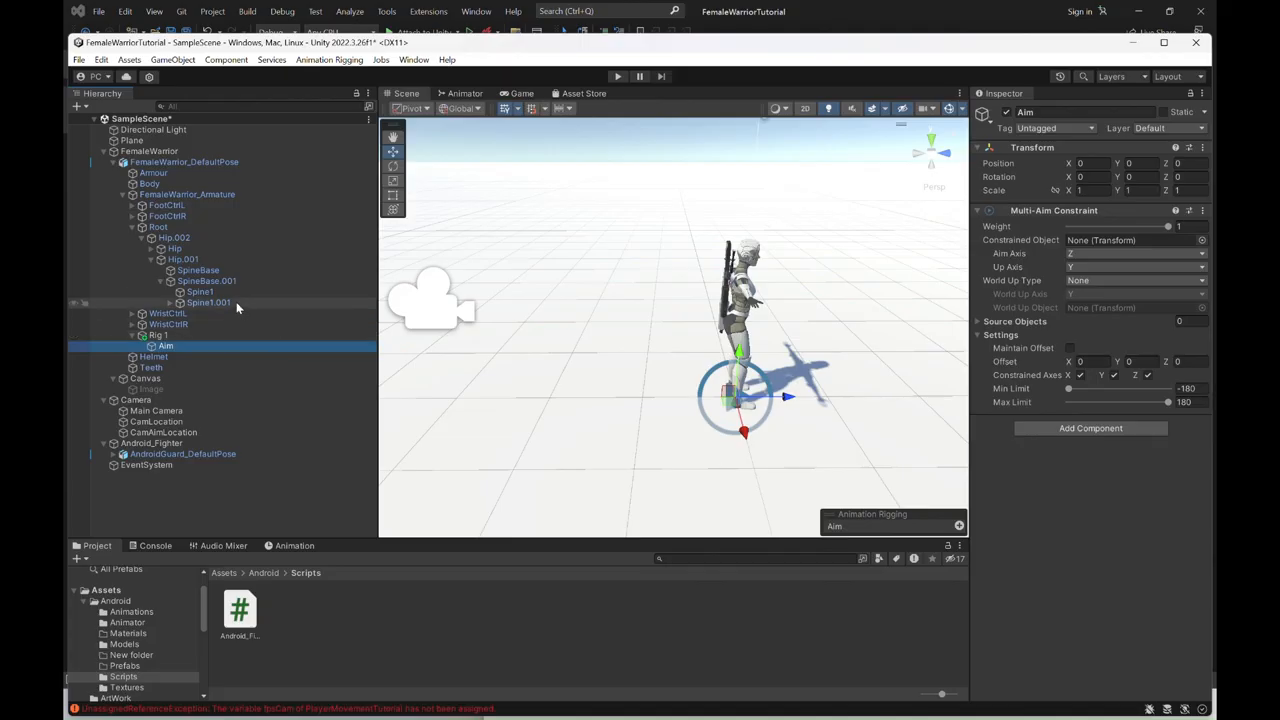
pyautogui.moveTo(237, 307); pyautogui.dragTo(1159, 237)
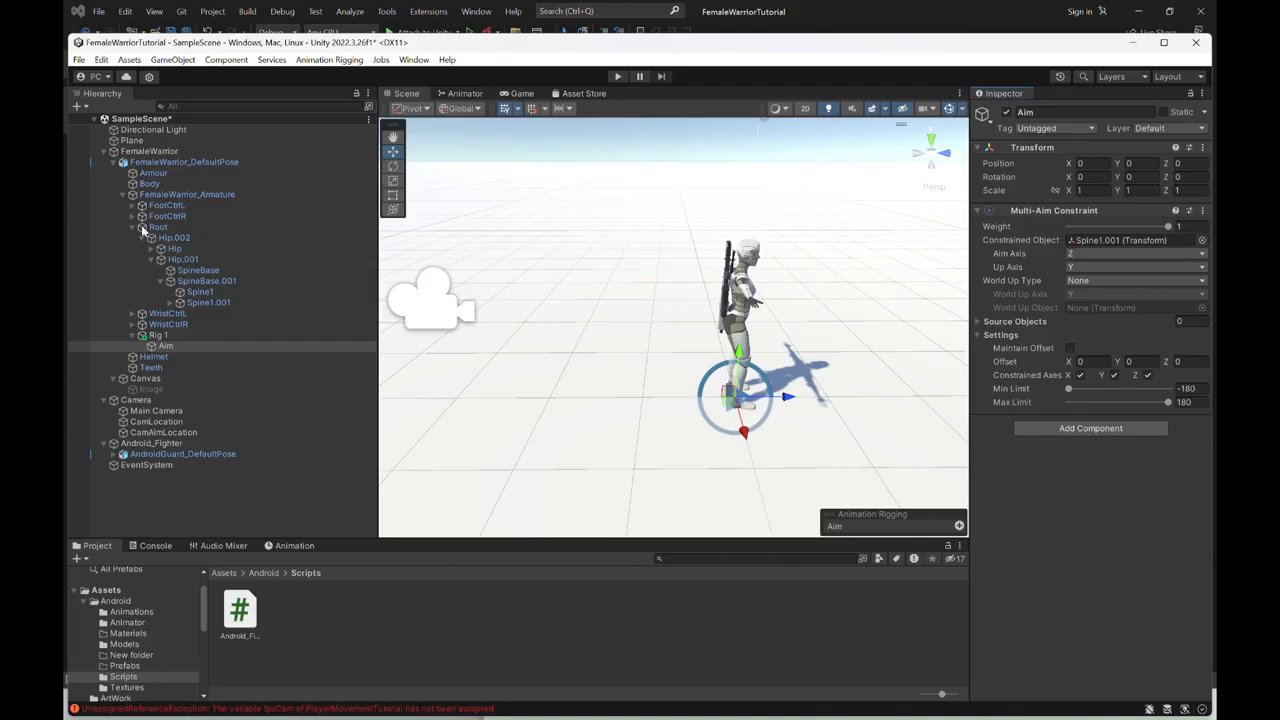
# - Switch the handle orientation to Local and examine the axis directions of the Spine1.001 bone
pyautogui.click(202, 303)
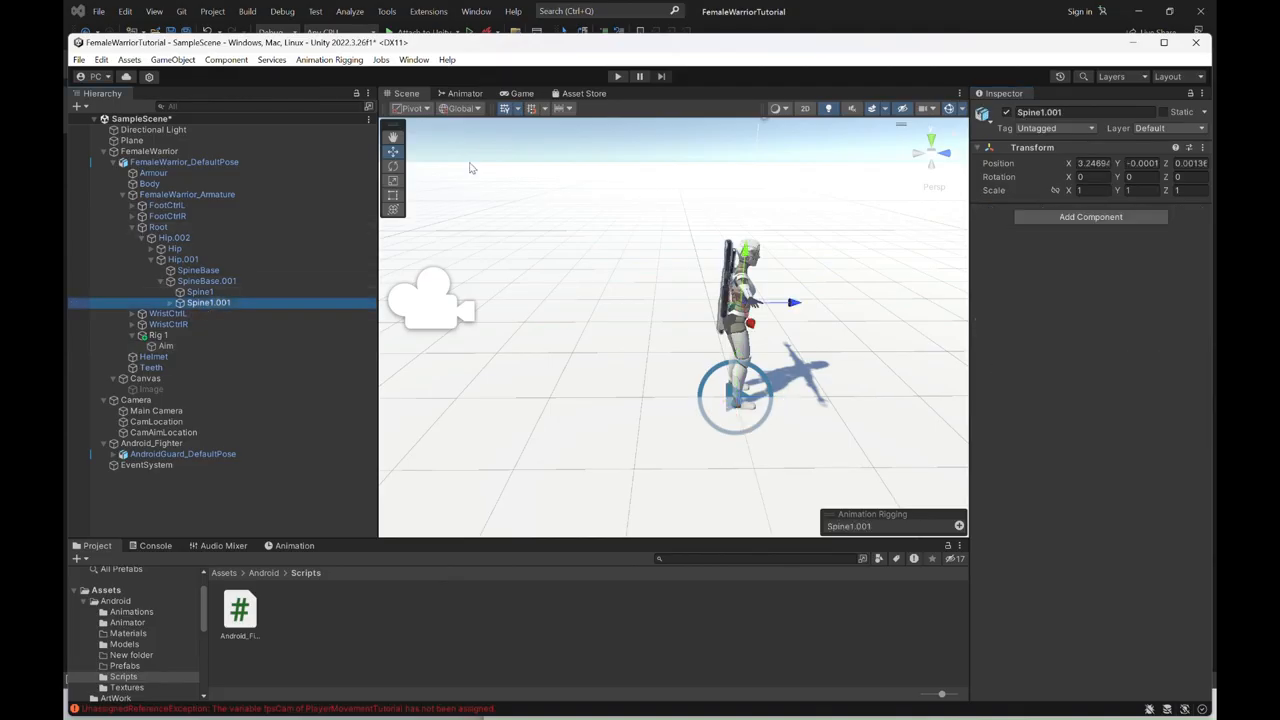
pyautogui.click(461, 108)
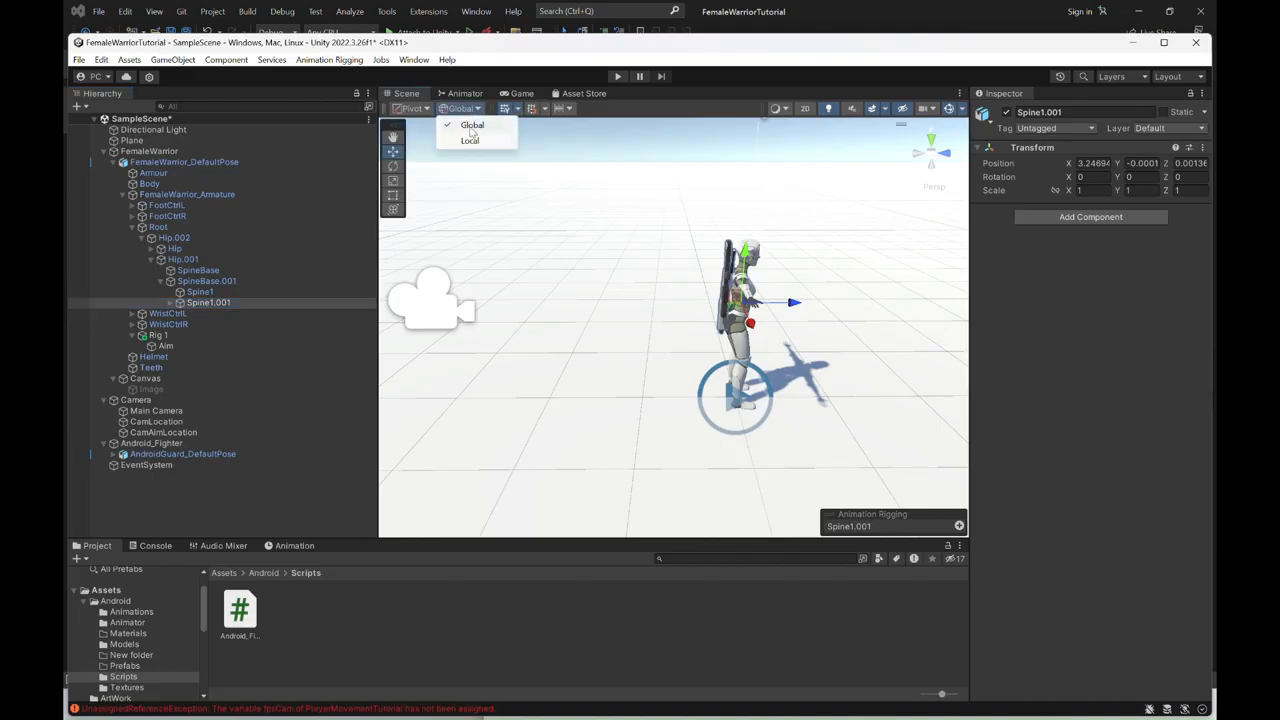
pyautogui.click(469, 142)
pyautogui.moveTo(783, 378); pyautogui.dragTo(779, 378, button='right')
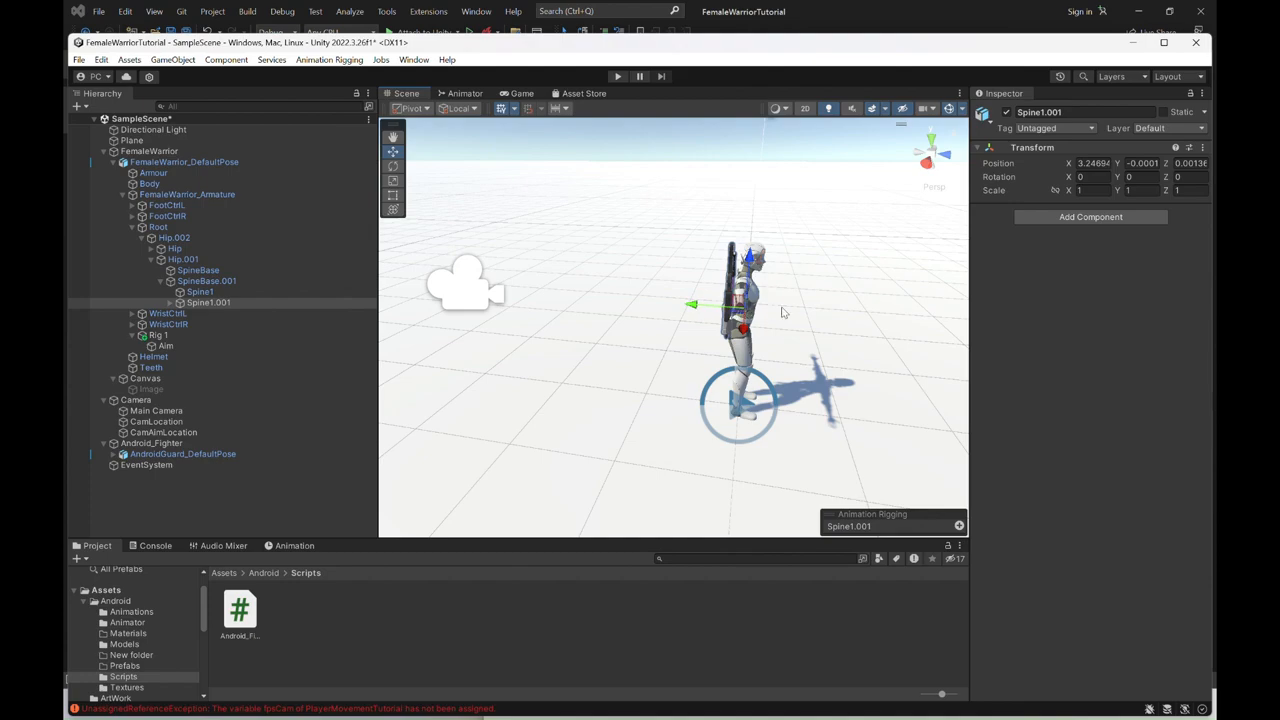
# - In Aim's Multi-Aim Constraint, set Aim Axis to -Y and Up Axis to Z, and add an empty Source Objects entry
pyautogui.click(180, 346)
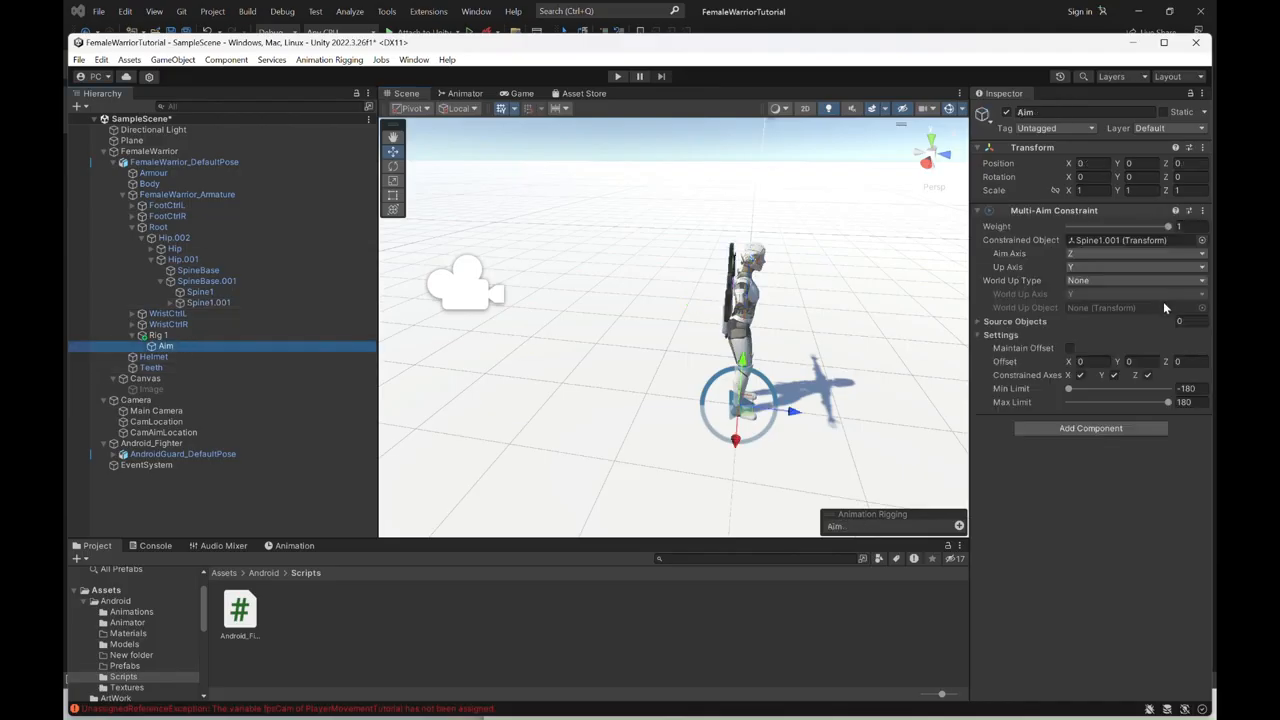
pyautogui.click(1097, 256)
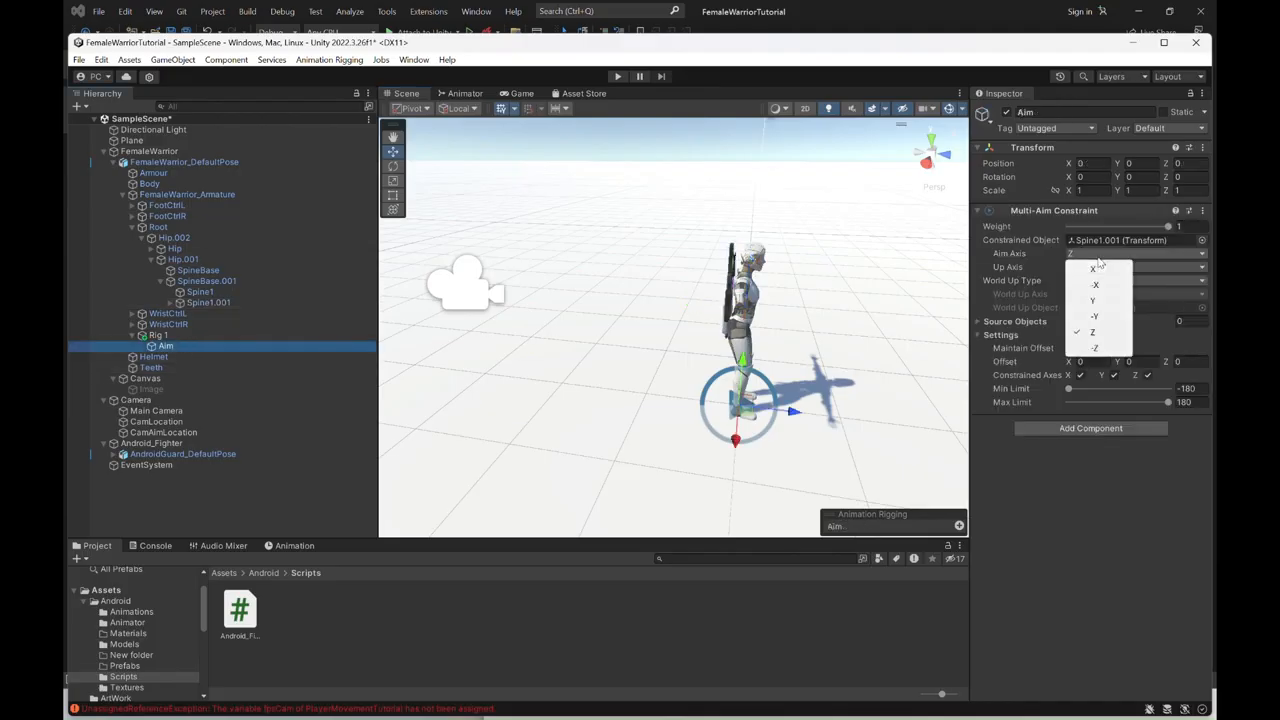
pyautogui.click(1098, 317)
pyautogui.click(1096, 268)
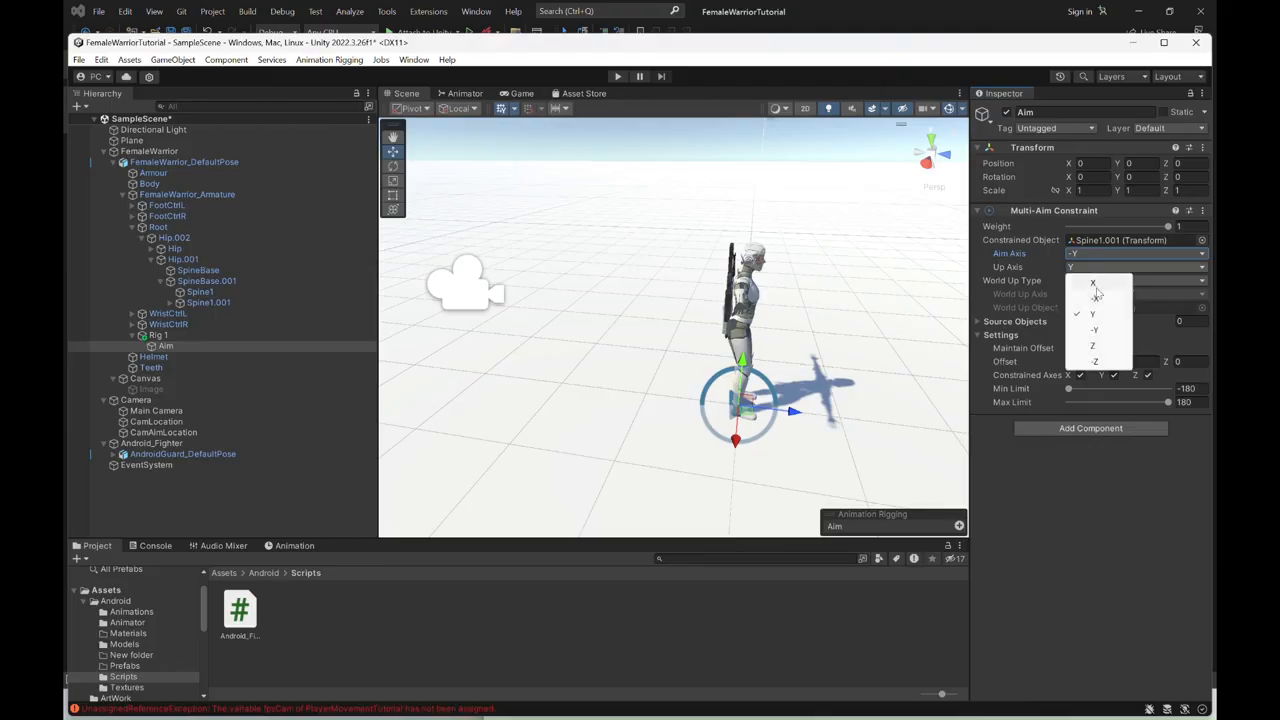
pyautogui.click(1096, 346)
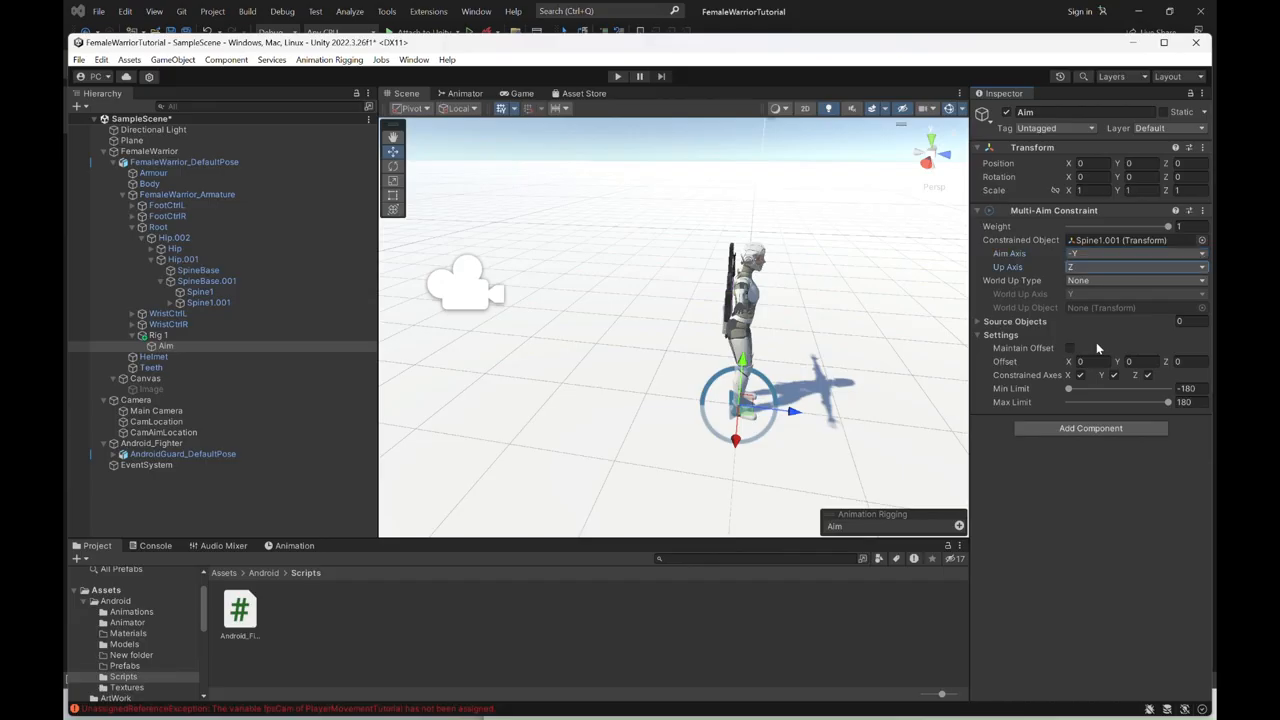
pyautogui.click(978, 322)
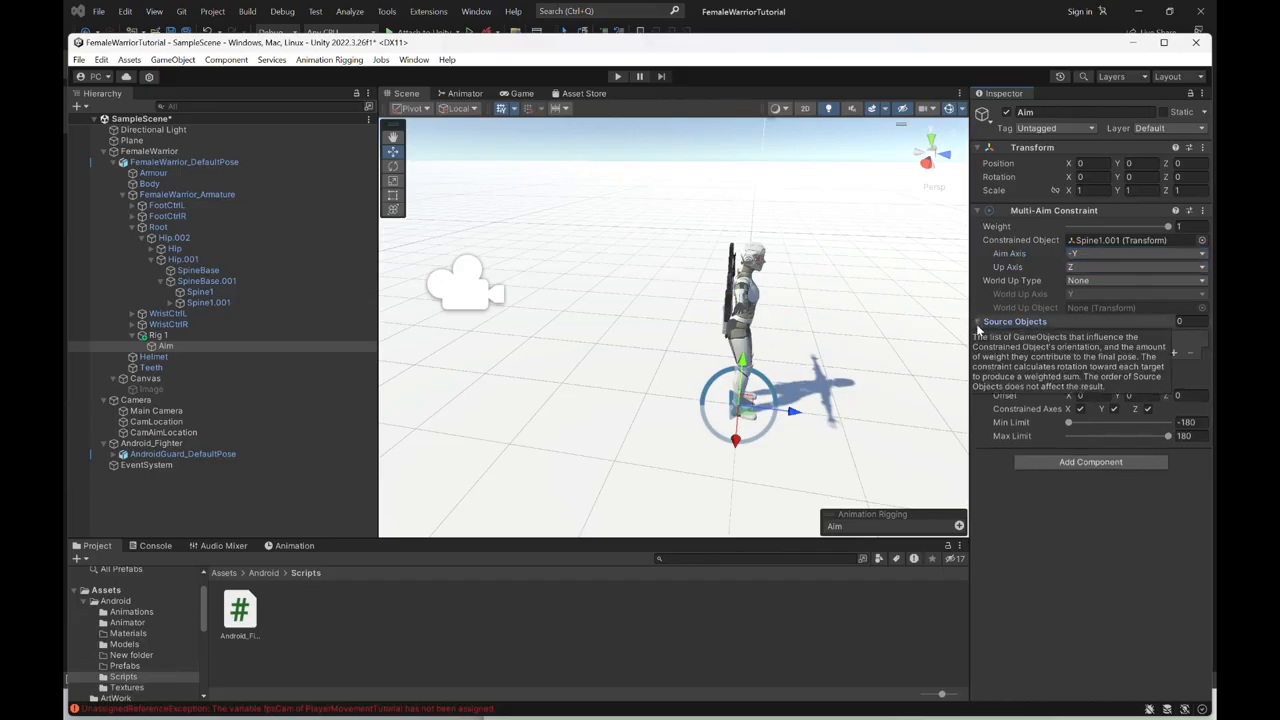
pyautogui.click(1173, 353)
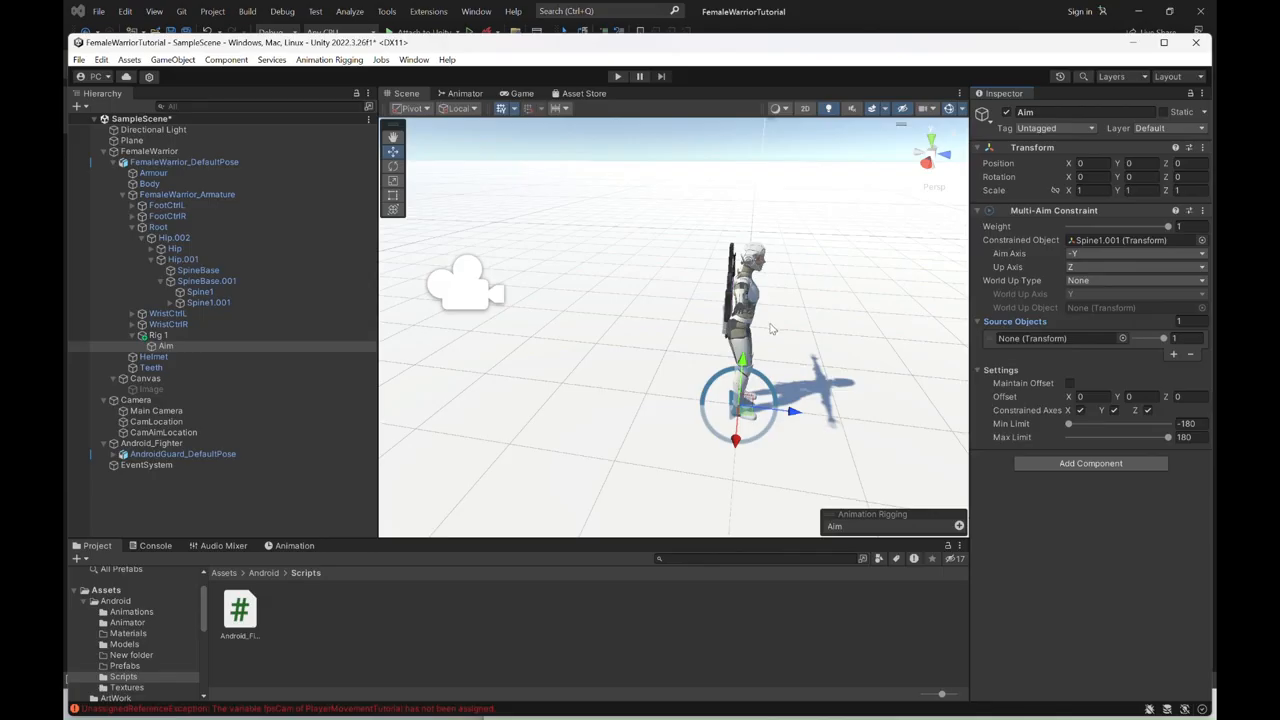
# - Create an empty child object named AimLookAt under Camera
pyautogui.keyDown('alt'); pyautogui.moveTo(647, 318); pyautogui.dragTo(785, 306); pyautogui.keyUp('alt')
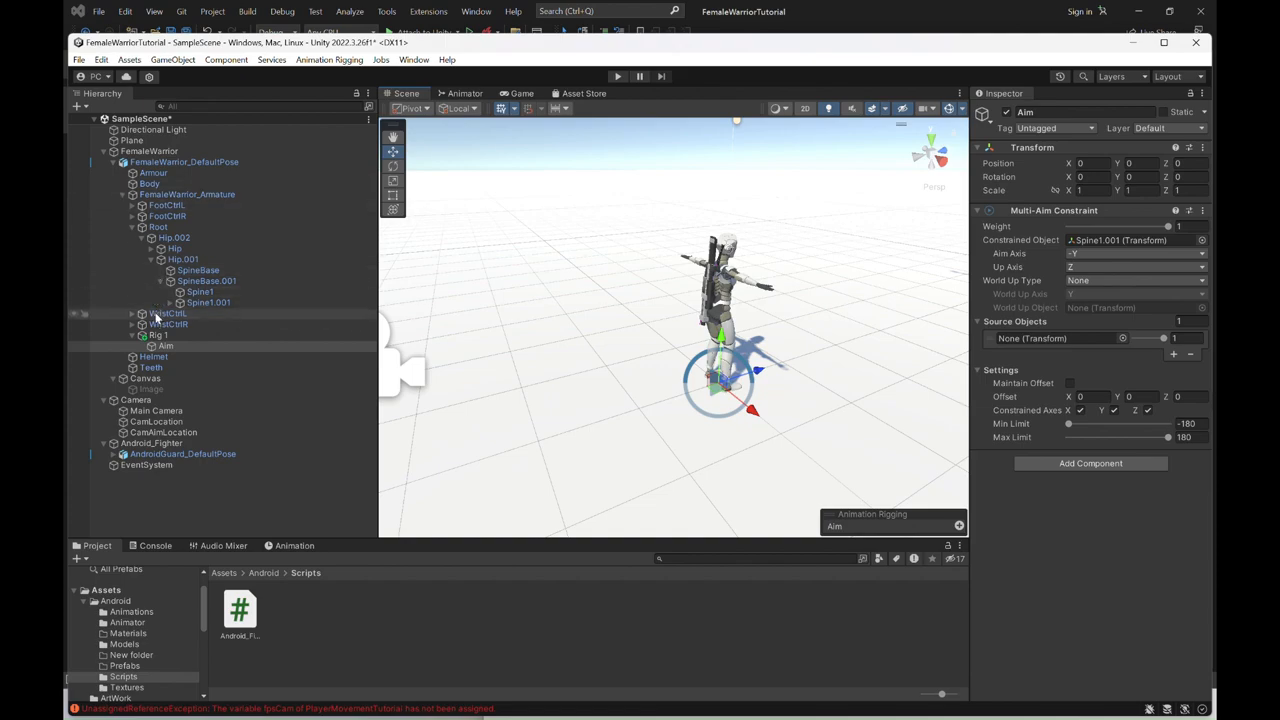
pyautogui.click(137, 401)
pyautogui.rightClick(137, 401)
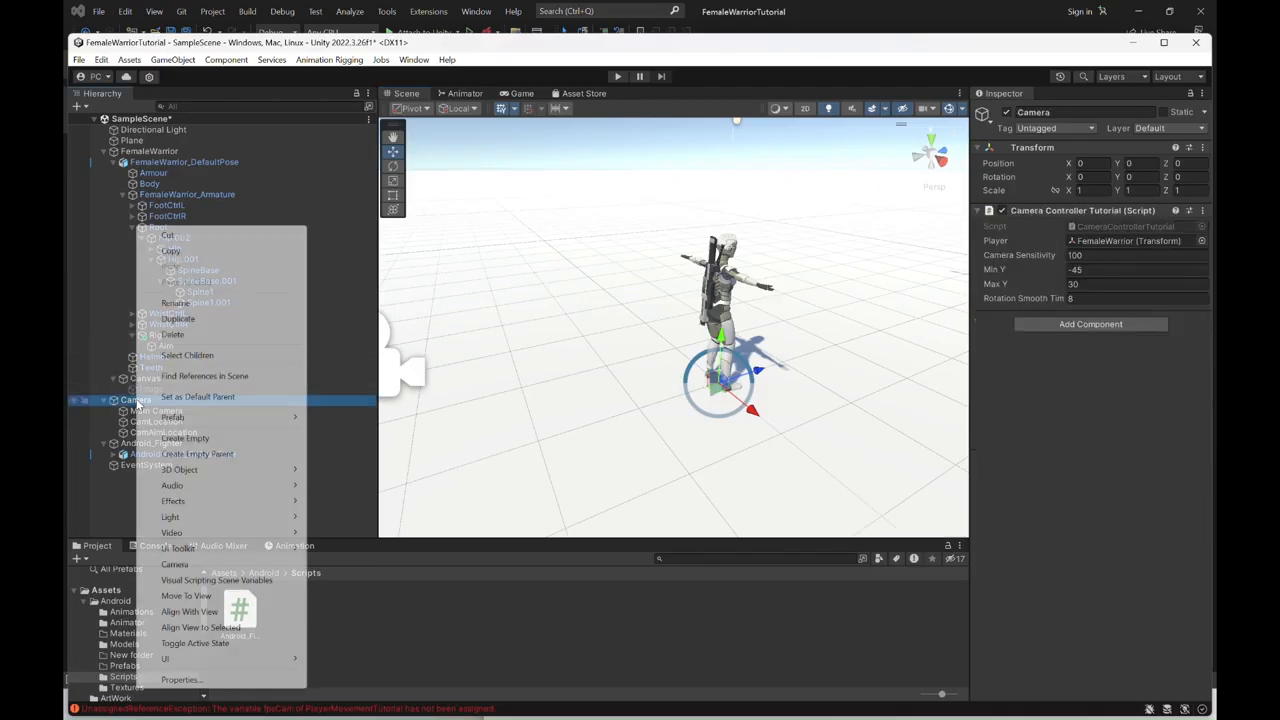
pyautogui.click(185, 438)
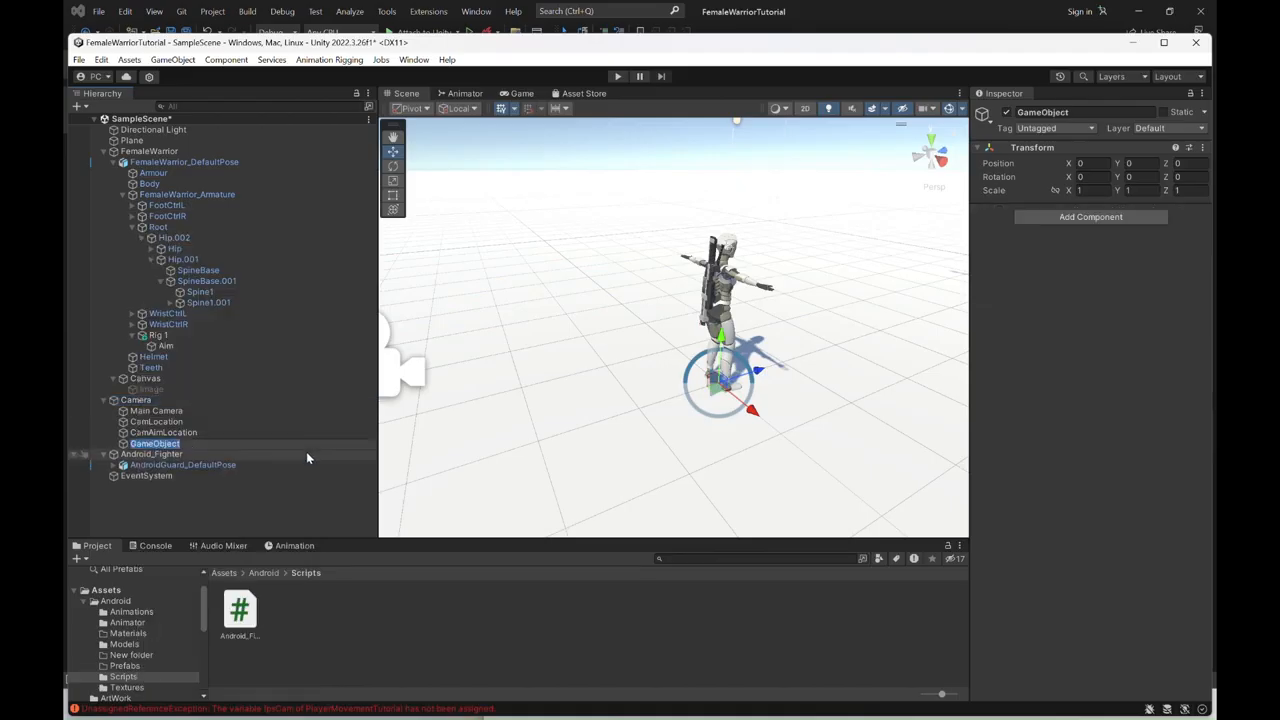
pyautogui.write('AimLookAt')
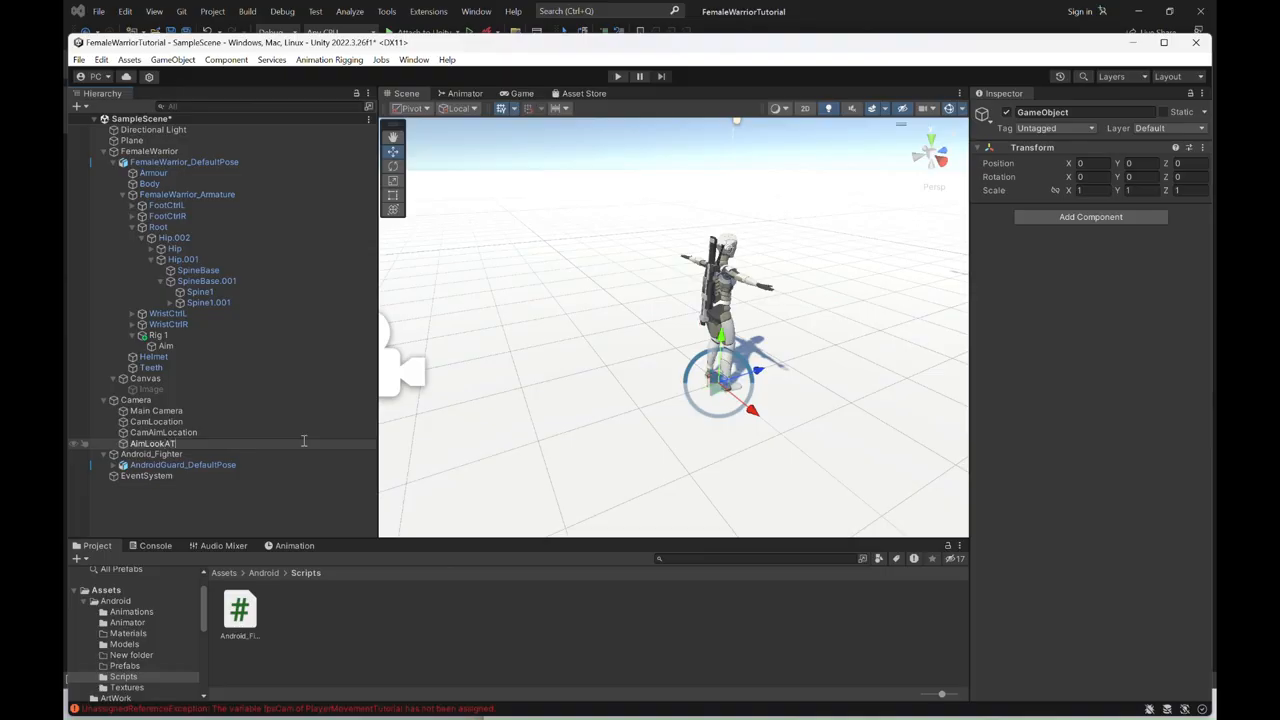
pyautogui.press('Return')
# - Move AimLookAt in front of the warrior at about chest height, to about Y 1.24 and Z 3.7
pyautogui.moveTo(760, 373); pyautogui.dragTo(930, 292)
pyautogui.moveTo(858, 335); pyautogui.dragTo(756, 346, button='middle')
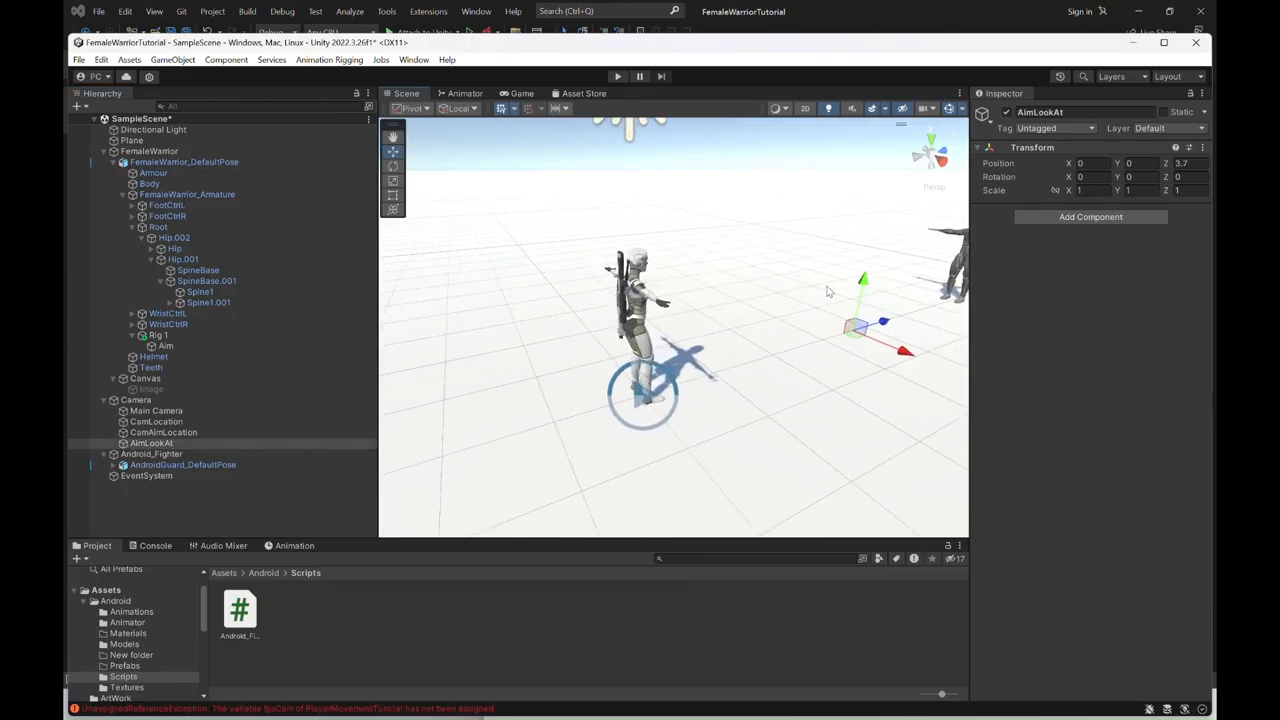
pyautogui.moveTo(864, 285); pyautogui.dragTo(869, 222)
pyautogui.keyDown('alt'); pyautogui.moveTo(832, 351); pyautogui.dragTo(792, 336); pyautogui.keyUp('alt')
pyautogui.moveTo(812, 353); pyautogui.dragTo(650, 352, button='middle')
pyautogui.keyDown('alt'); pyautogui.moveTo(723, 387); pyautogui.dragTo(696, 378); pyautogui.keyUp('alt')
pyautogui.moveTo(819, 264); pyautogui.dragTo(828, 240)
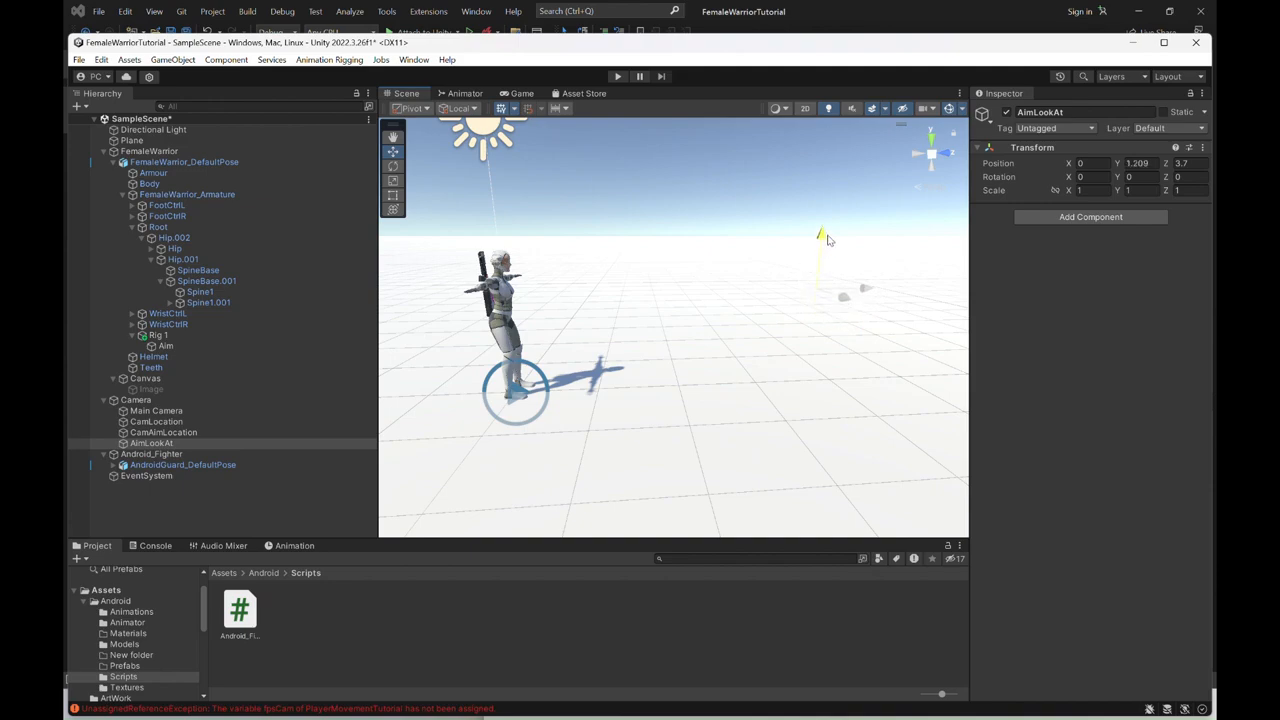
pyautogui.moveTo(827, 240); pyautogui.dragTo(820, 237)
pyautogui.moveTo(775, 327); pyautogui.dragTo(730, 306, button='right')
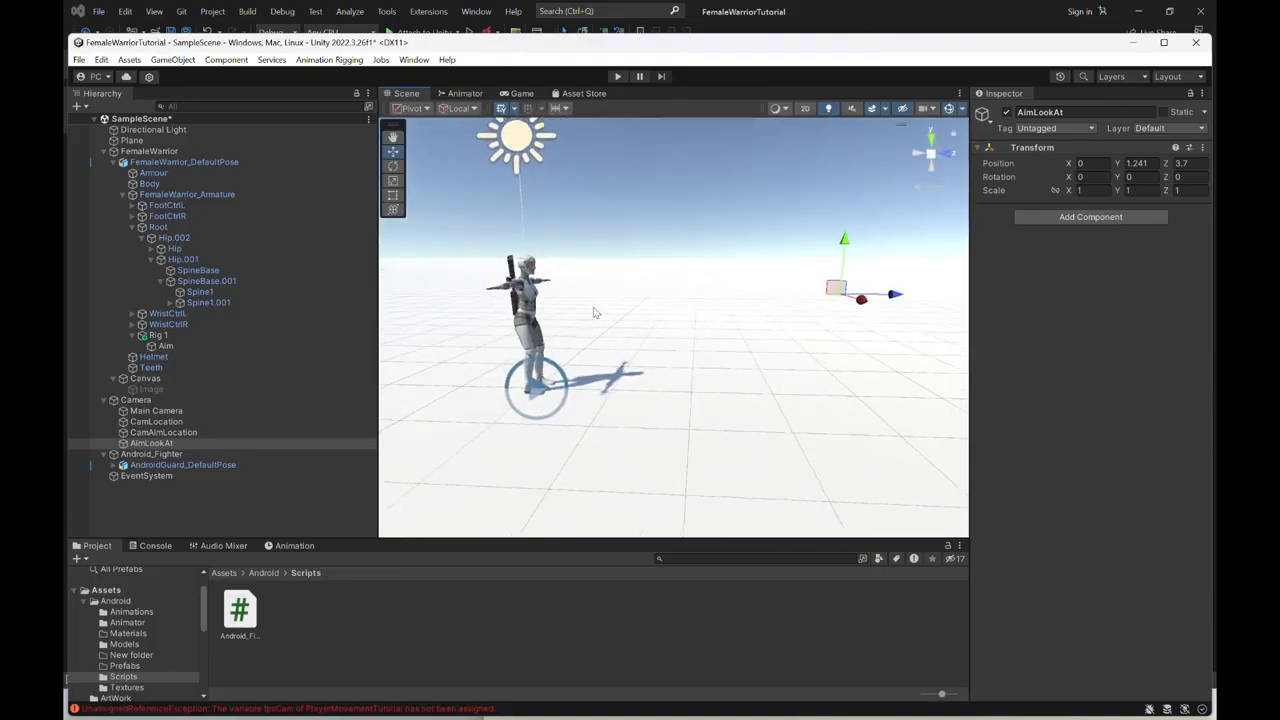
# - Assign AimLookAt as the source object of Aim's Multi-Aim Constraint
pyautogui.click(163, 346)
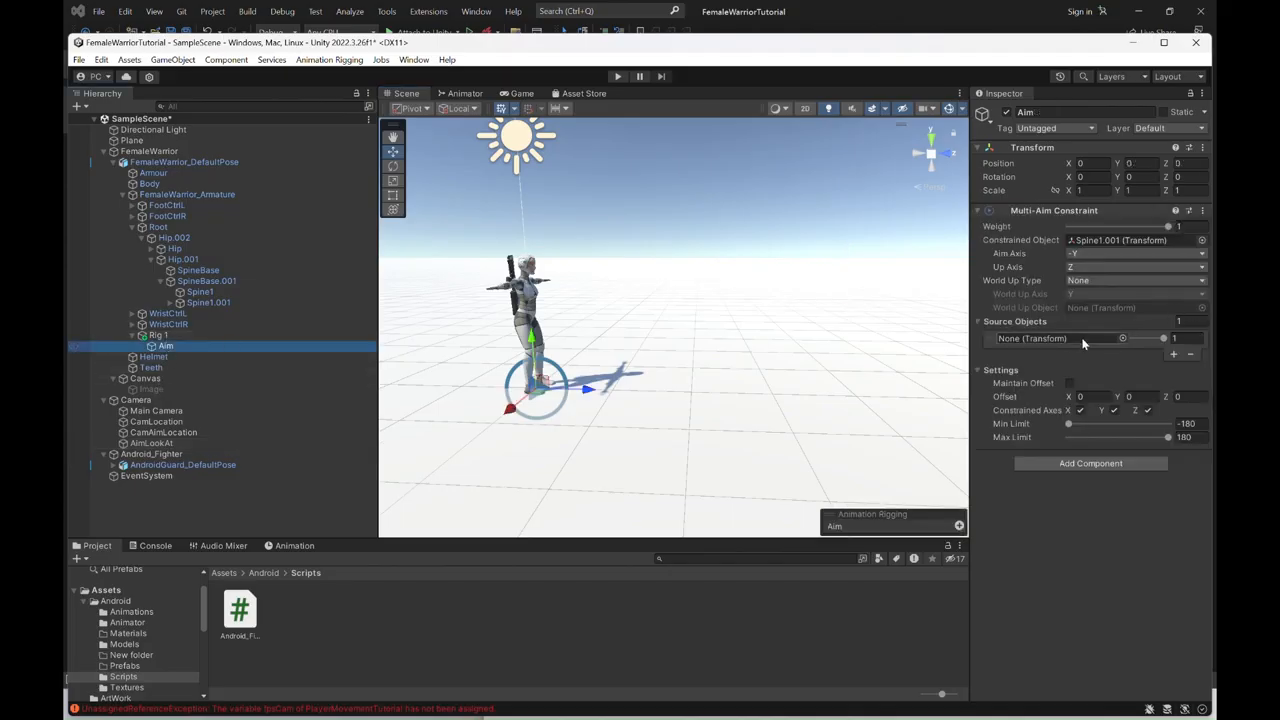
pyautogui.moveTo(150, 443); pyautogui.dragTo(1076, 341)
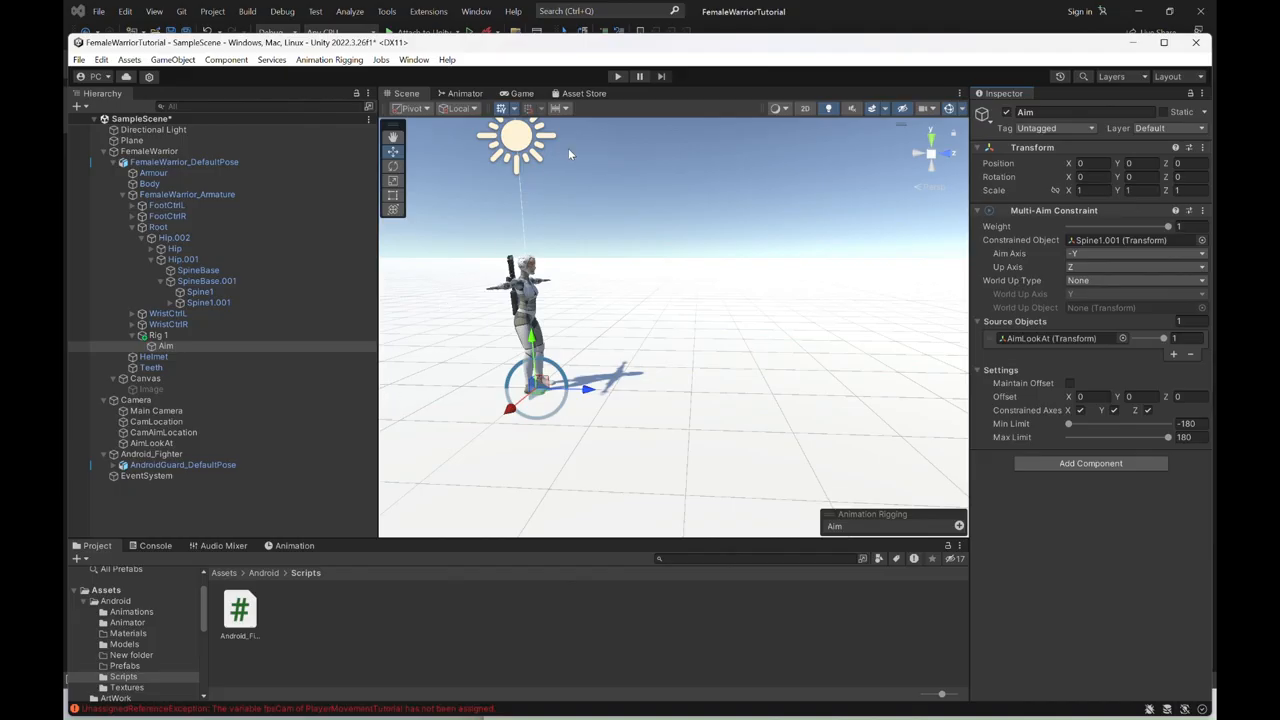
# - Play the scene to test the spine aiming while moving, looking around and aiming the gun, and stop the test
pyautogui.click(618, 77)
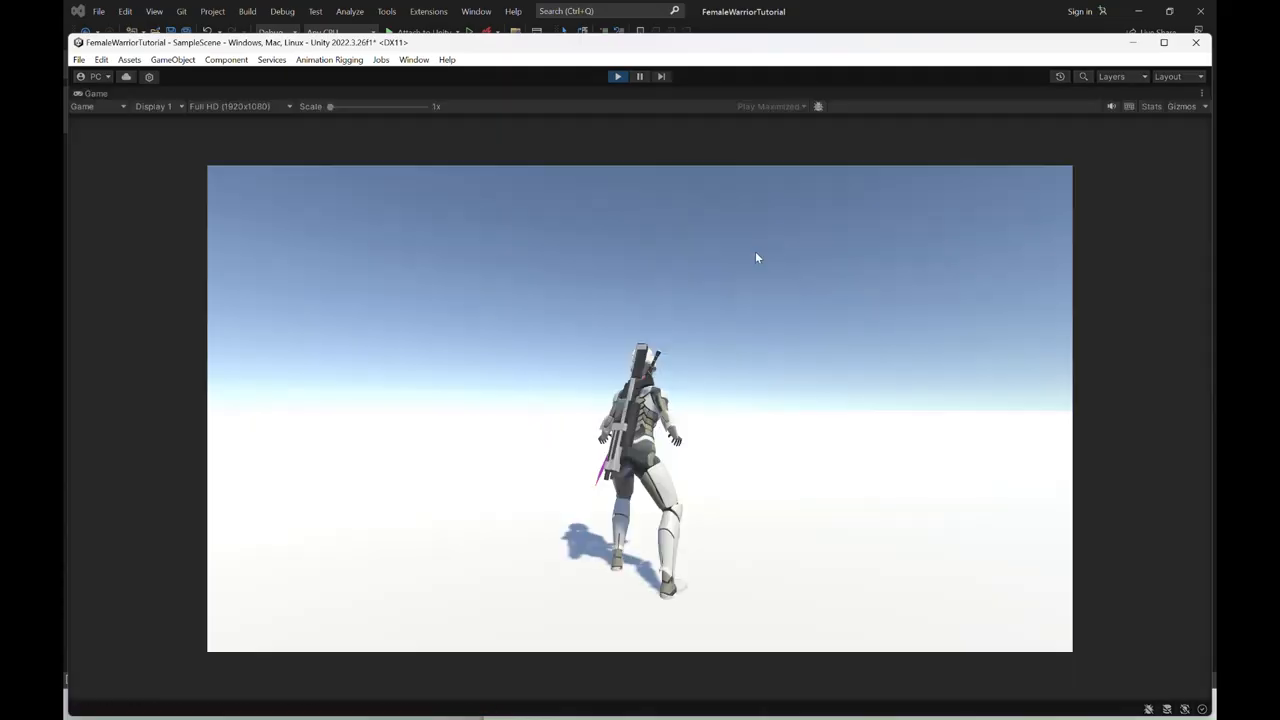
pyautogui.click(667, 266)
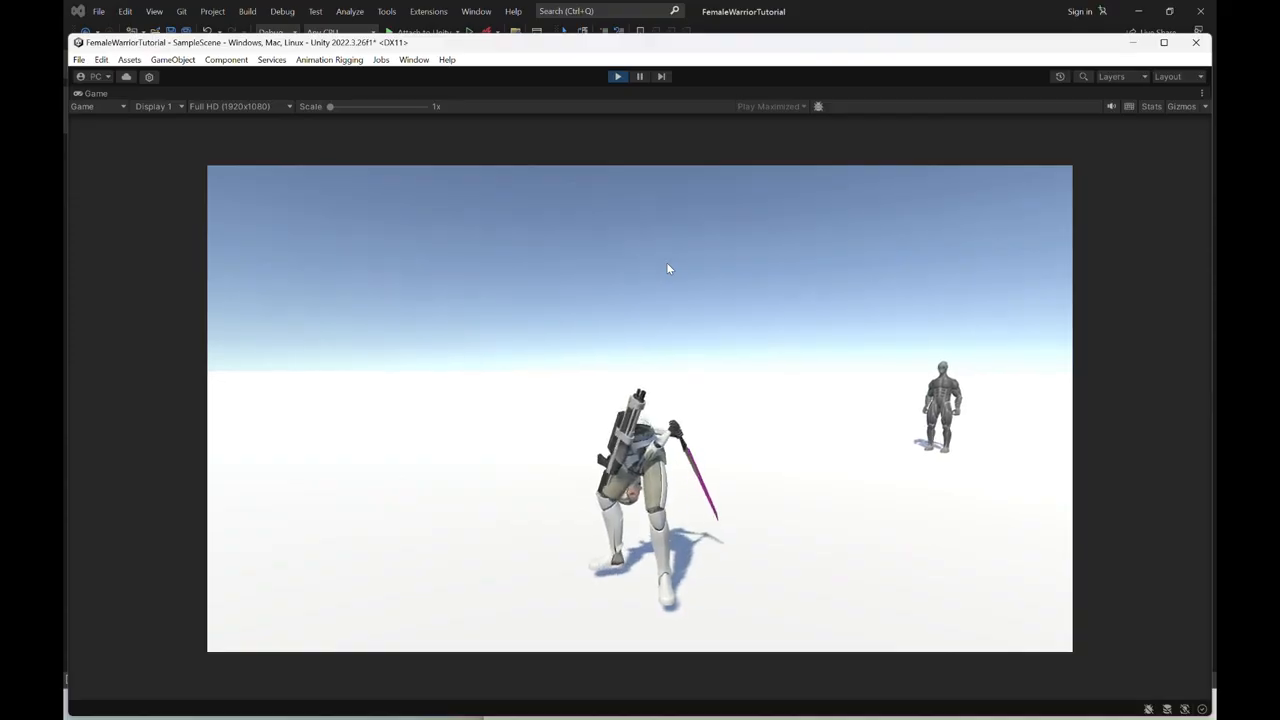
pyautogui.moveTo(667, 264); pyautogui.dragTo(747, 312, button='right')
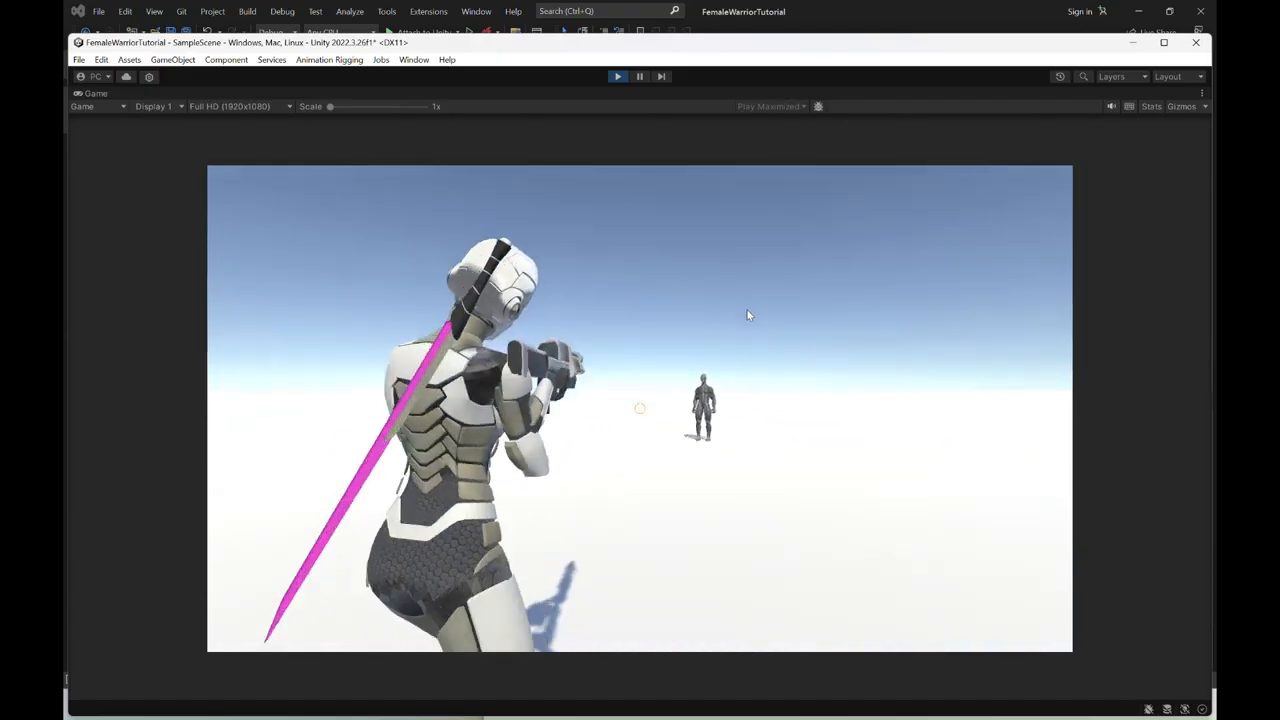
pyautogui.press('w')
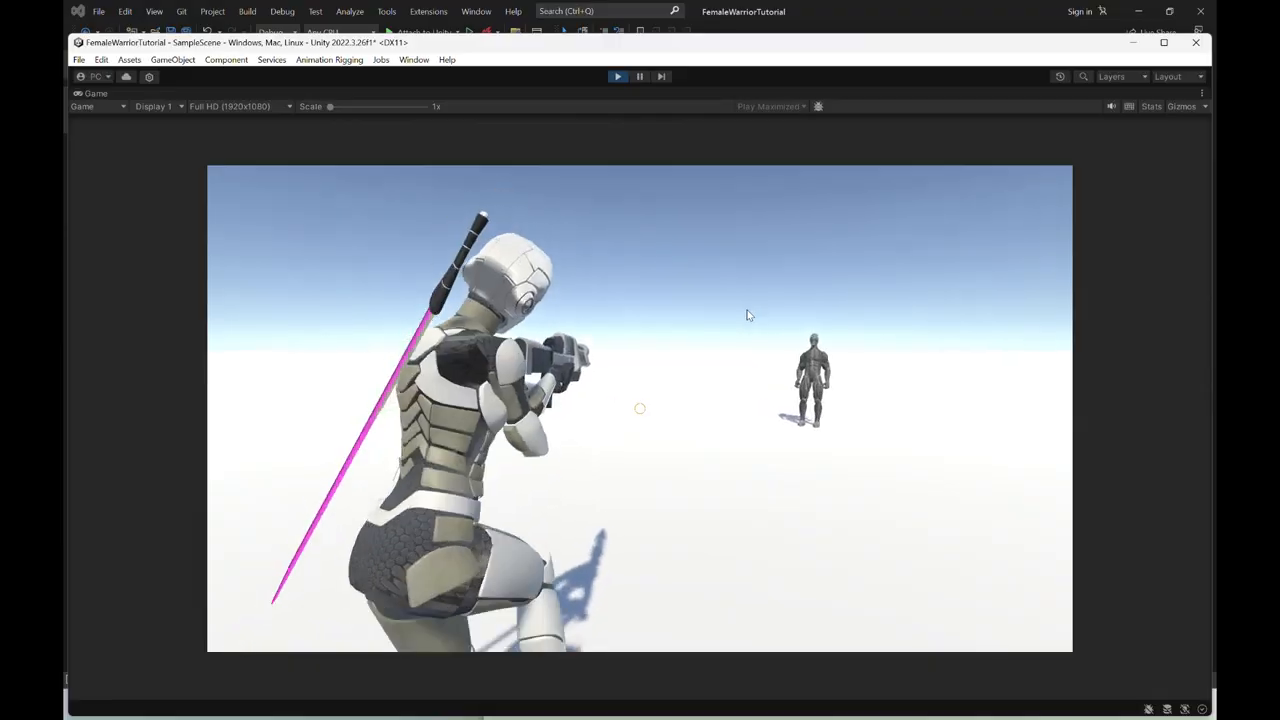
pyautogui.press('s')
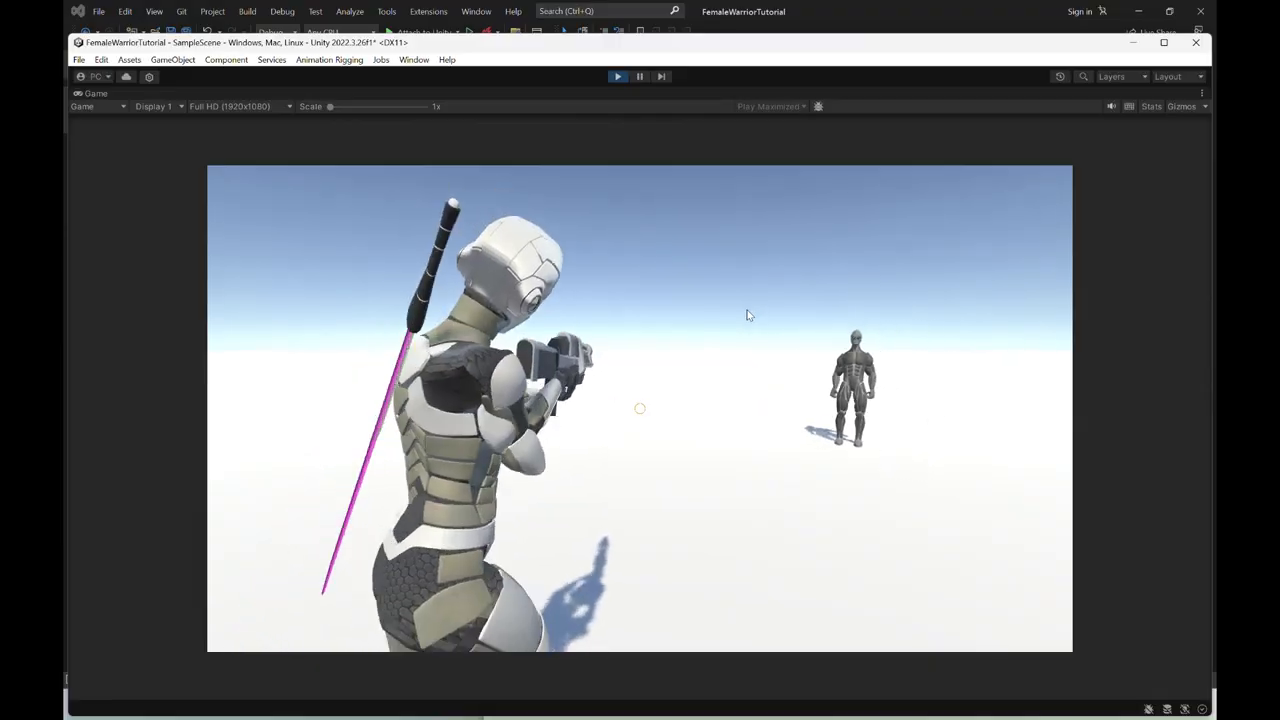
pyautogui.moveTo(743, 356); pyautogui.dragTo(597, 71, button='right')
pyautogui.click(619, 77)
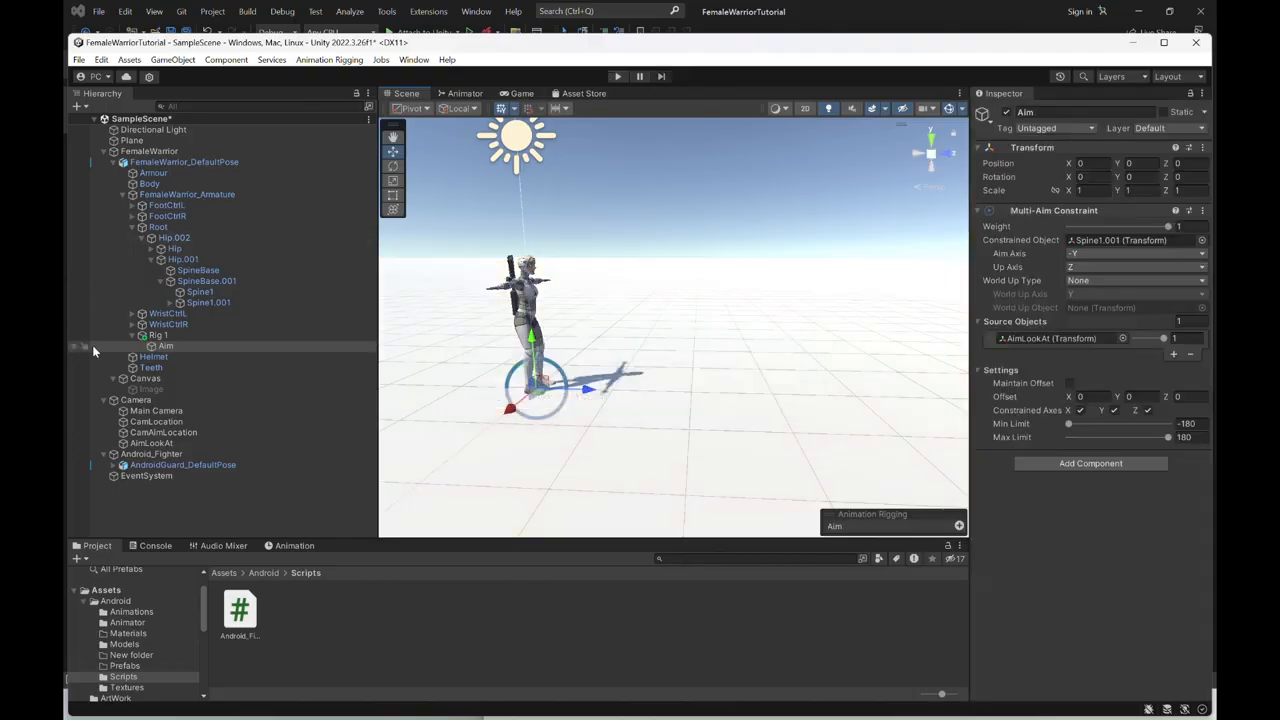
# - Select Rig 1 to show its Rig component and maximize the editor window
pyautogui.click(168, 340)
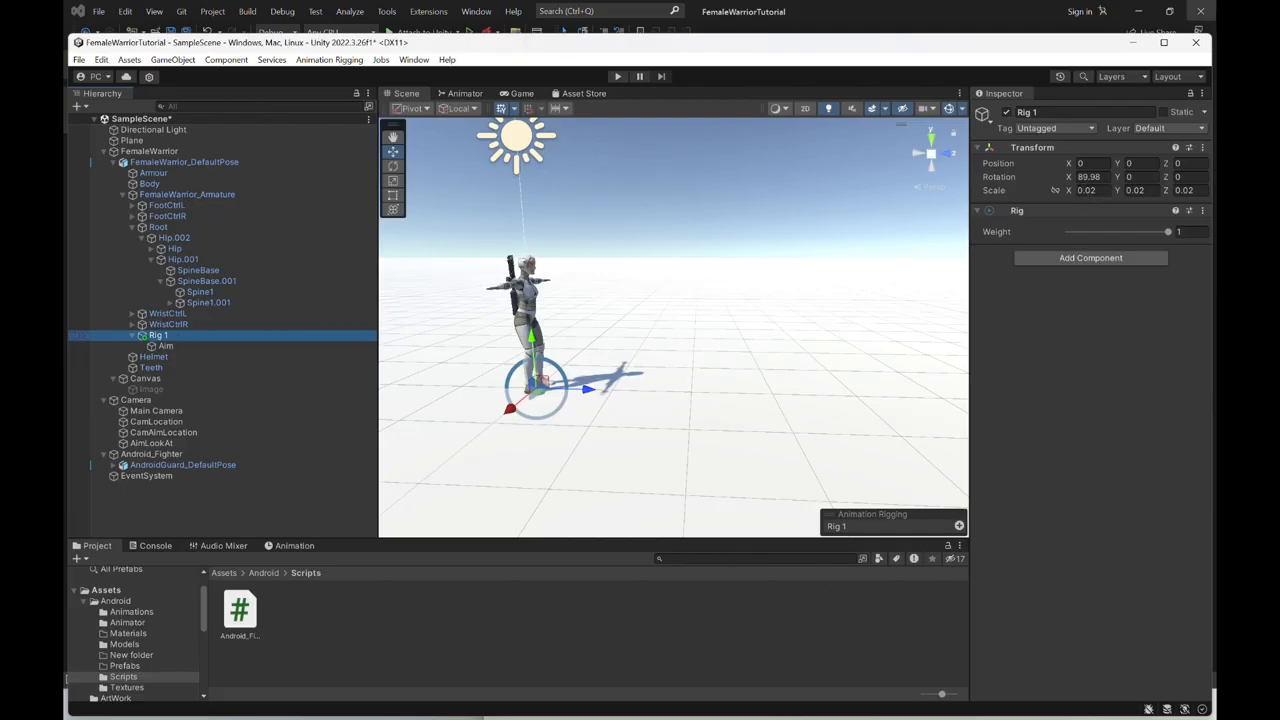
pyautogui.click(1162, 43)
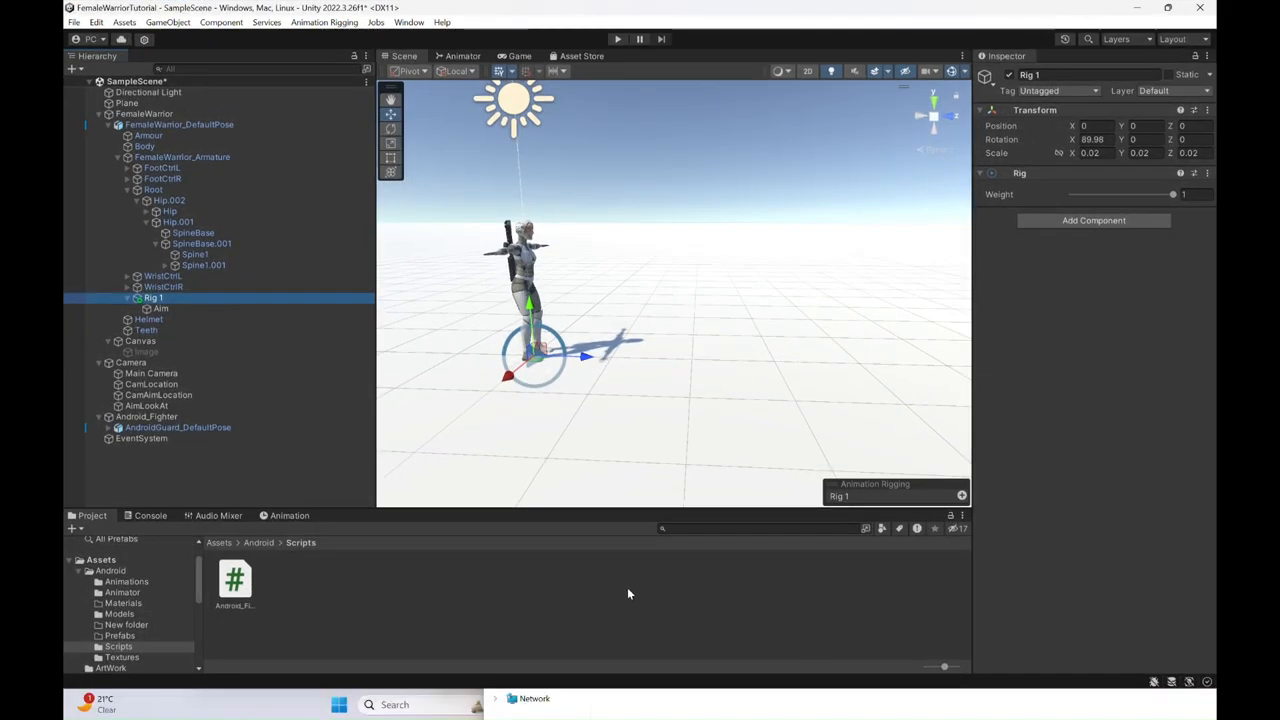
# - Switch to Visual Studio and declare "public GameObject rigBuilder;" below the reticle variable in PlayerMovementTutorial.cs
pyautogui.click(673, 704)
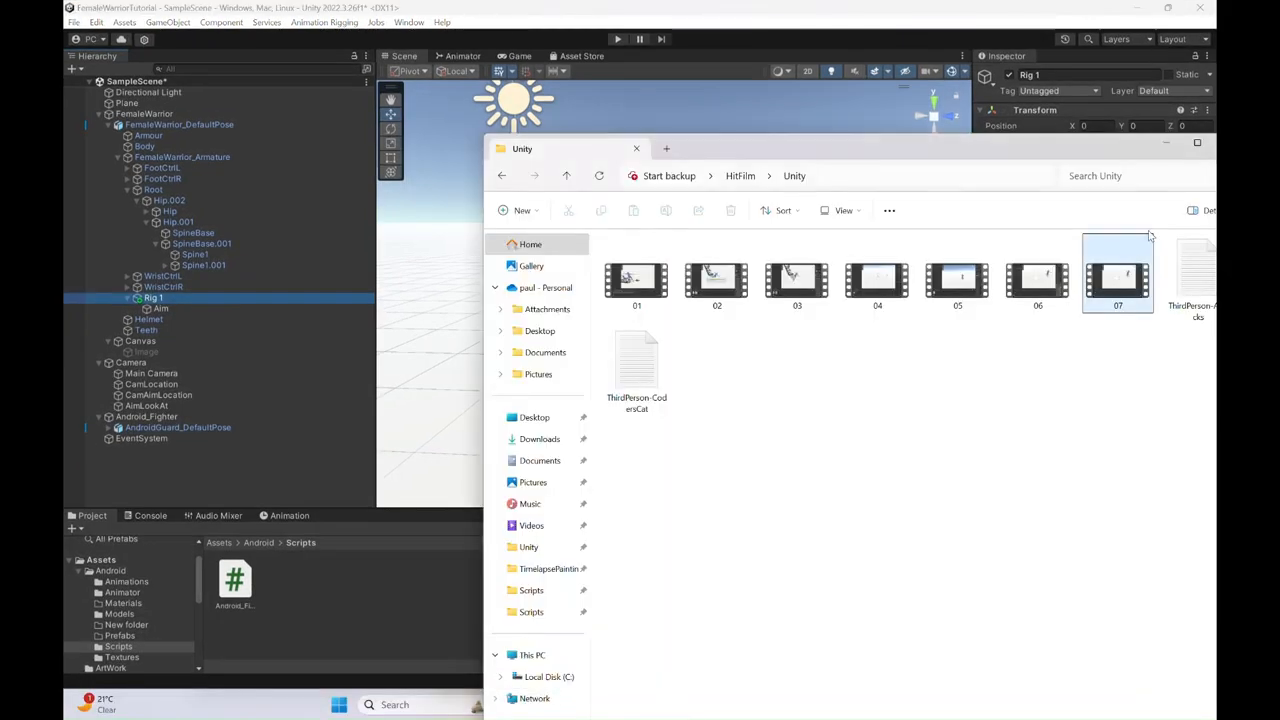
pyautogui.click(1165, 146)
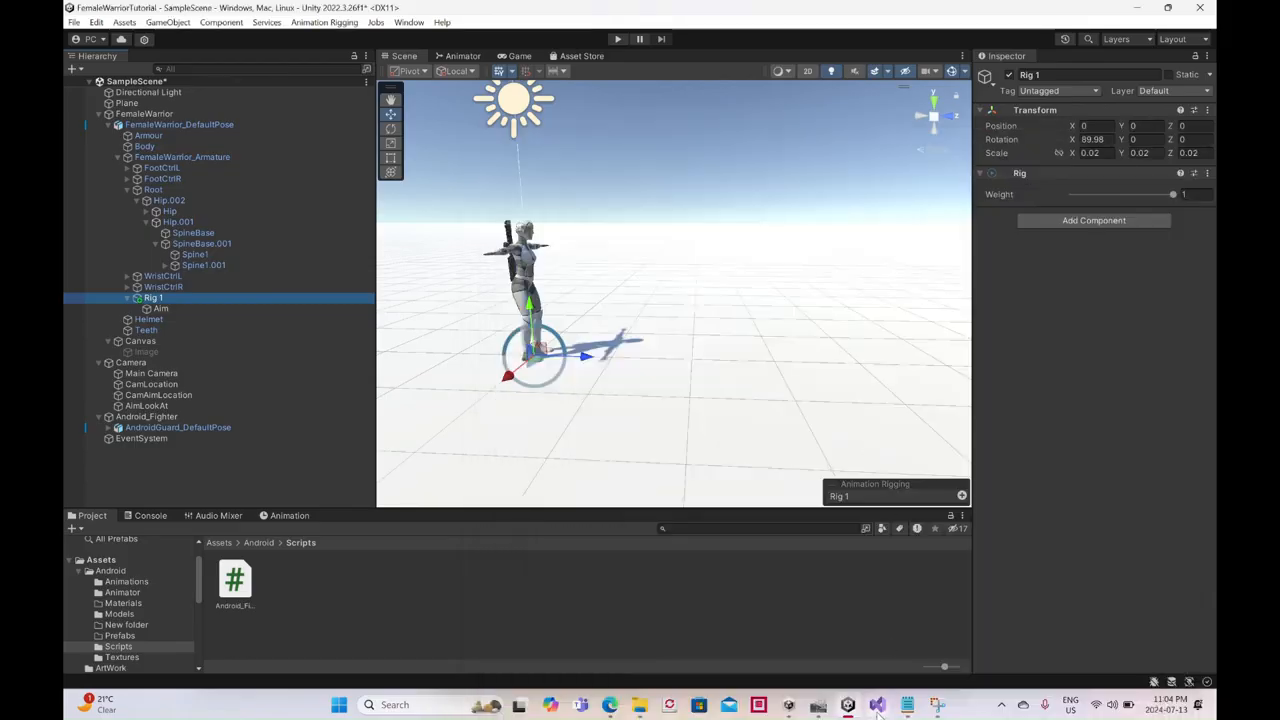
pyautogui.click(877, 704)
pyautogui.scroll(10, 288, 295)
pyautogui.scroll(20, 288, 295)
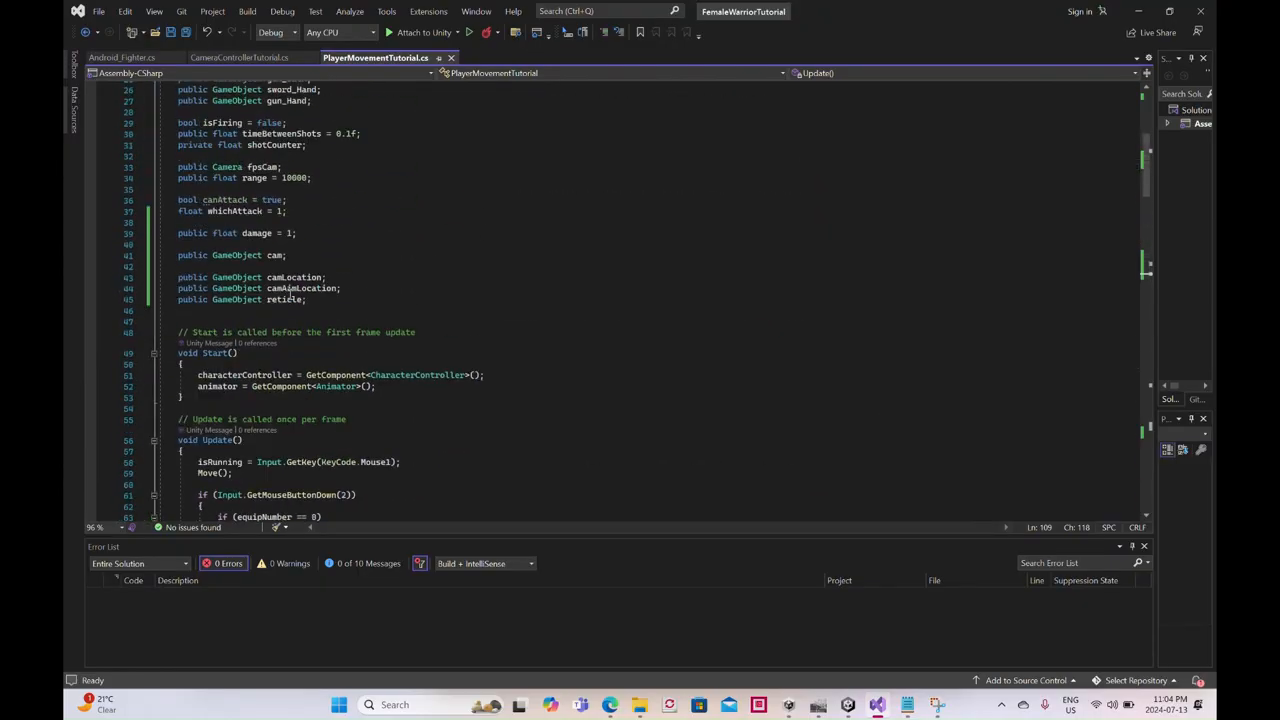
pyautogui.click(313, 307)
pyautogui.press('Return')
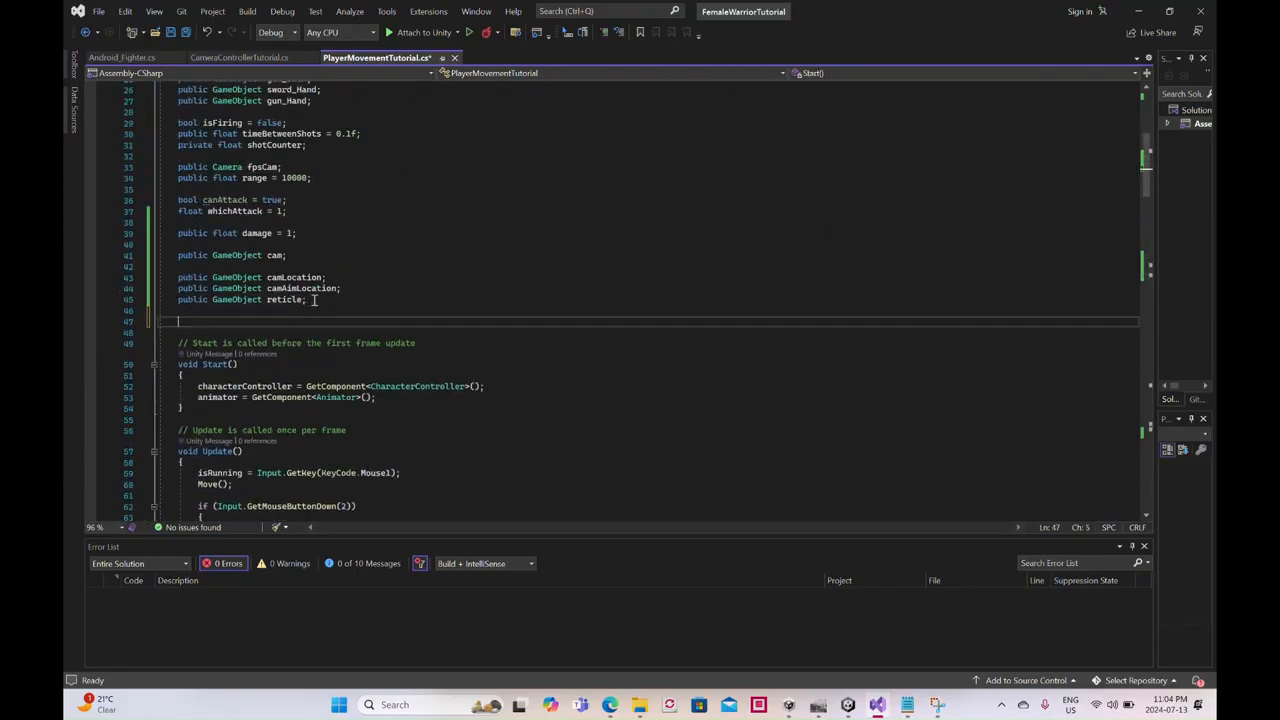
pyautogui.write('public')
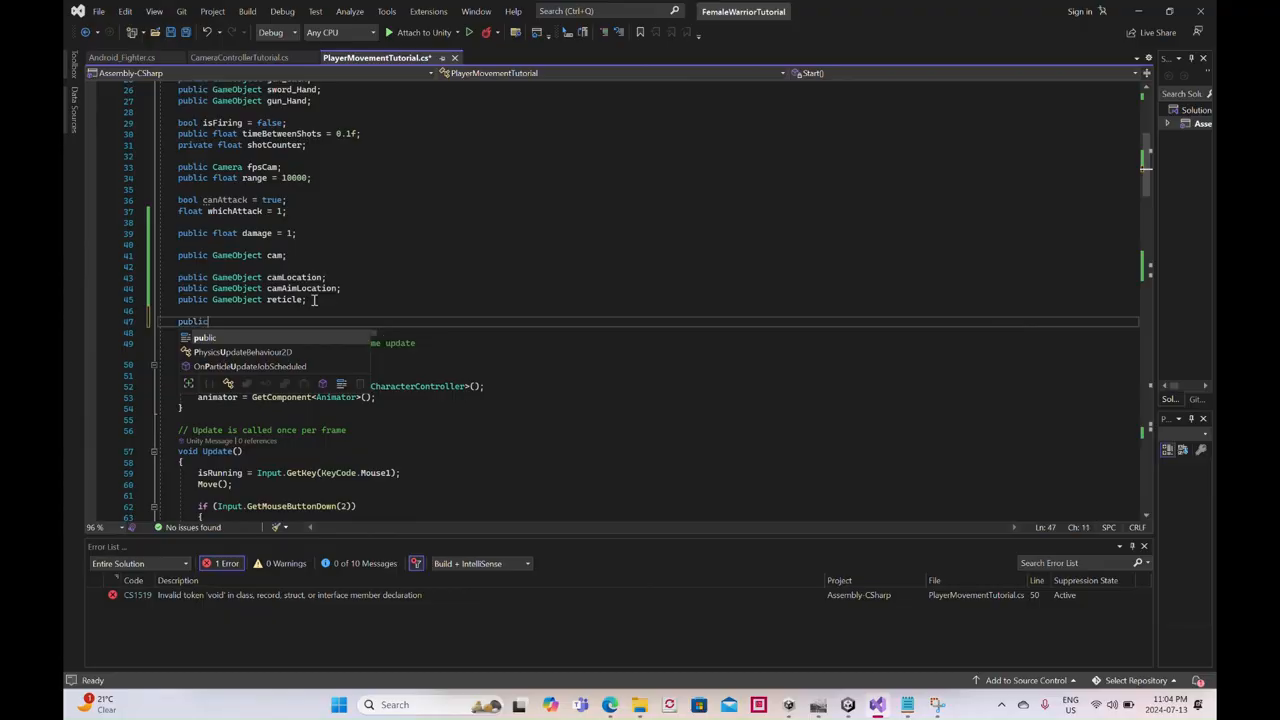
pyautogui.write(' GameObjec')
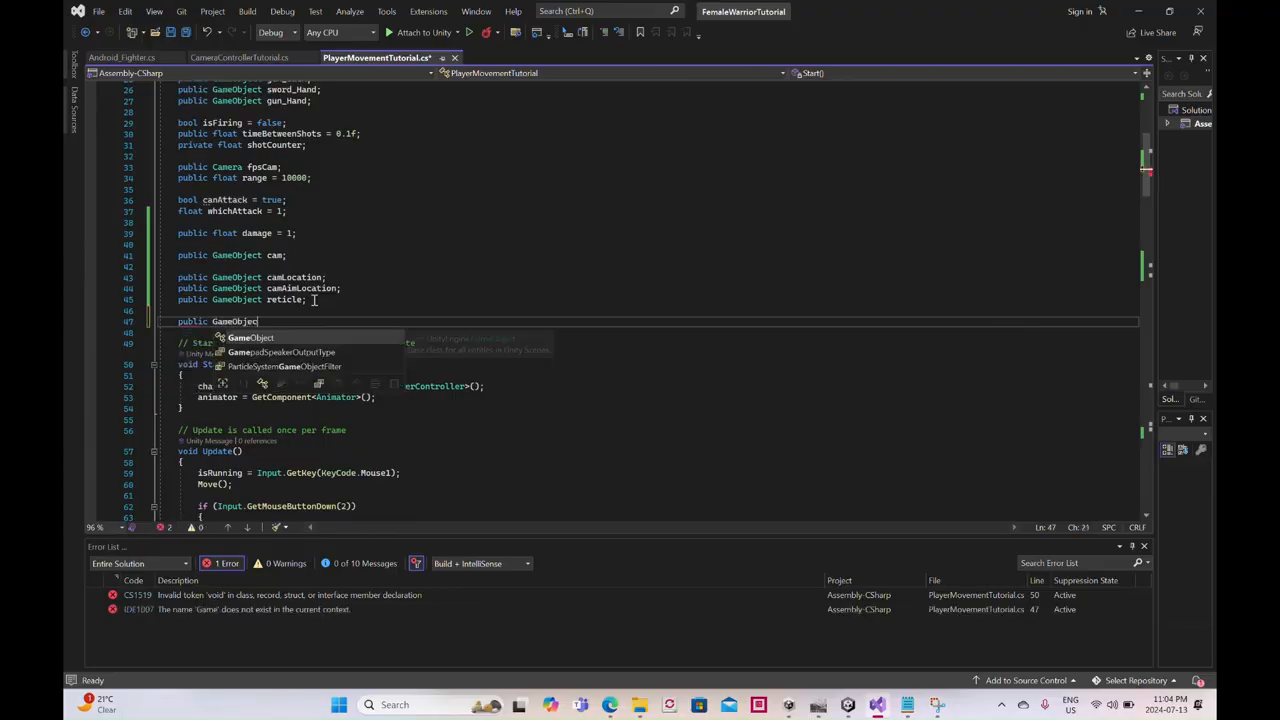
pyautogui.write('t rig')
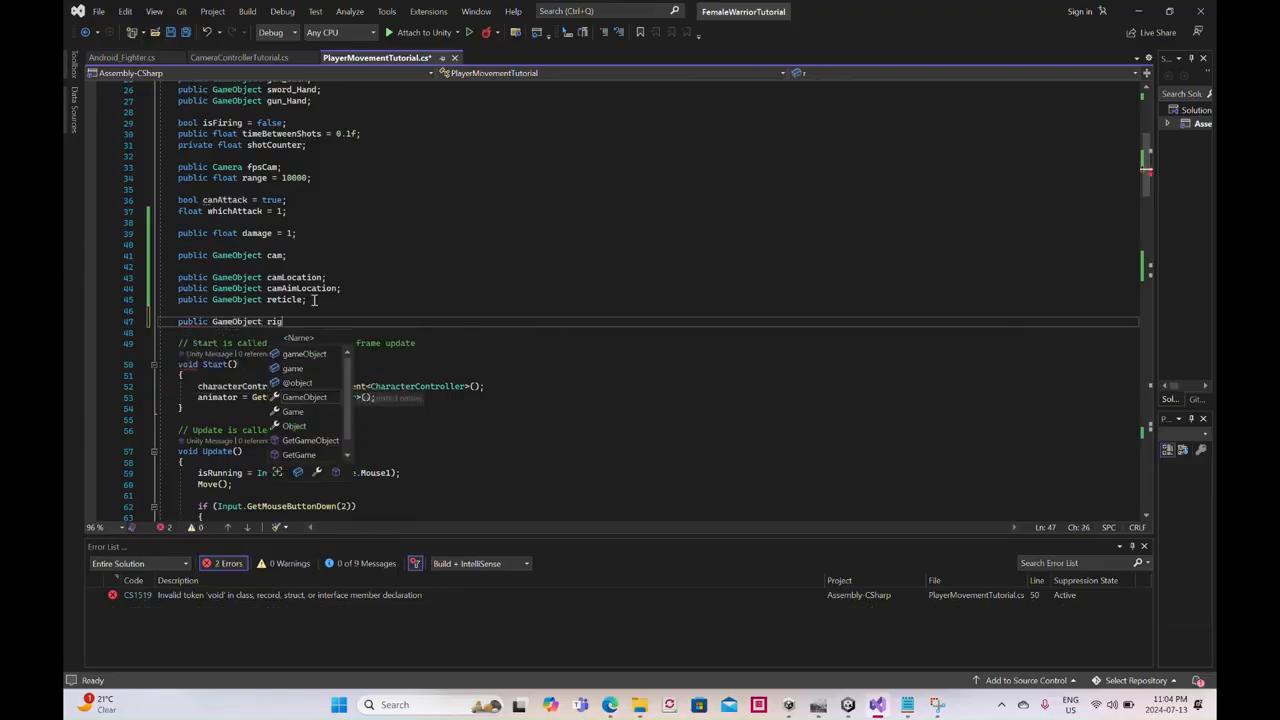
pyautogui.write('Builder;')
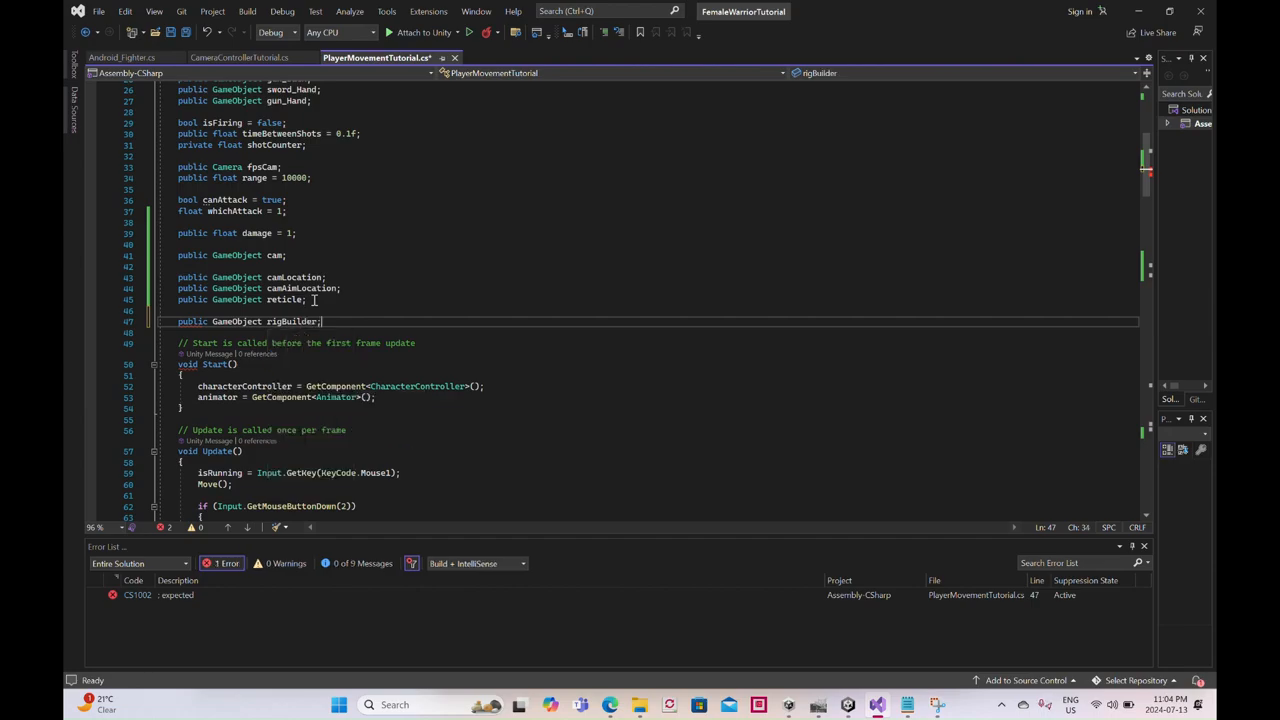
# - Add "rigBuilder.SetActive(false);" after reticle.SetActive(false) in the branch for equipNumber 0 or 1 in Update
pyautogui.scroll(-20, 313, 299)
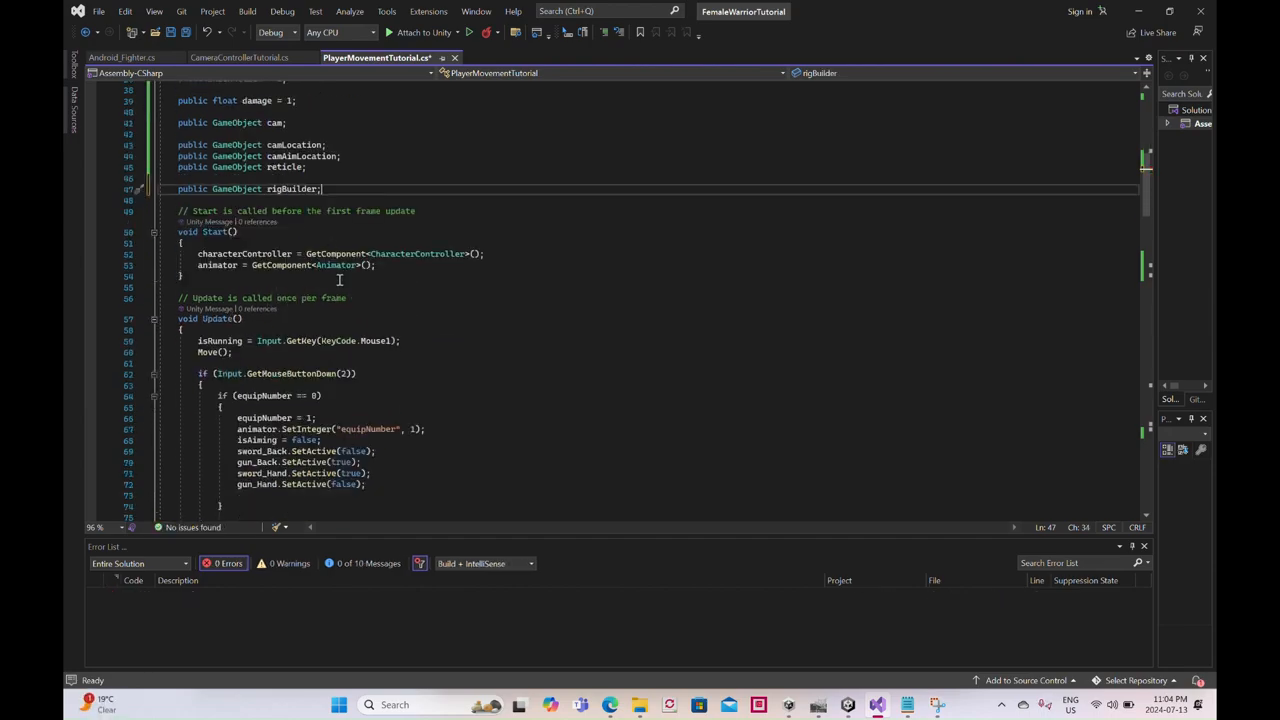
pyautogui.scroll(-15, 352, 270)
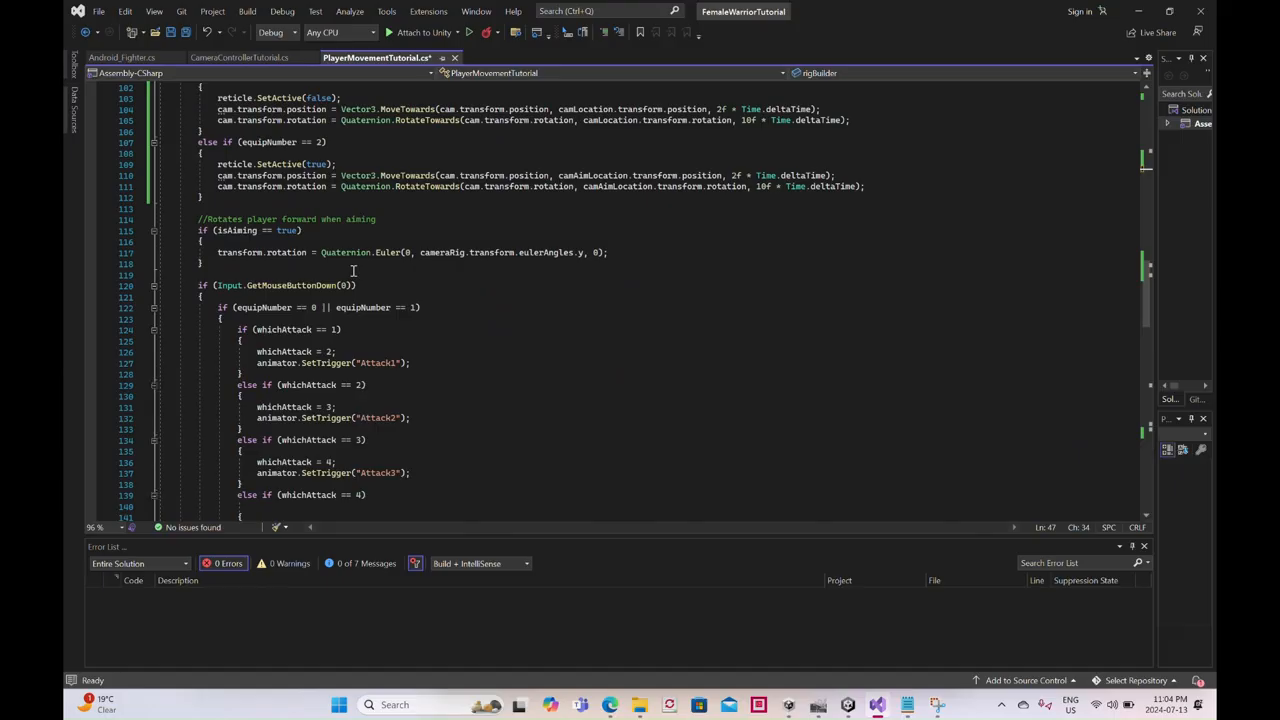
pyautogui.scroll(-4, 353, 270)
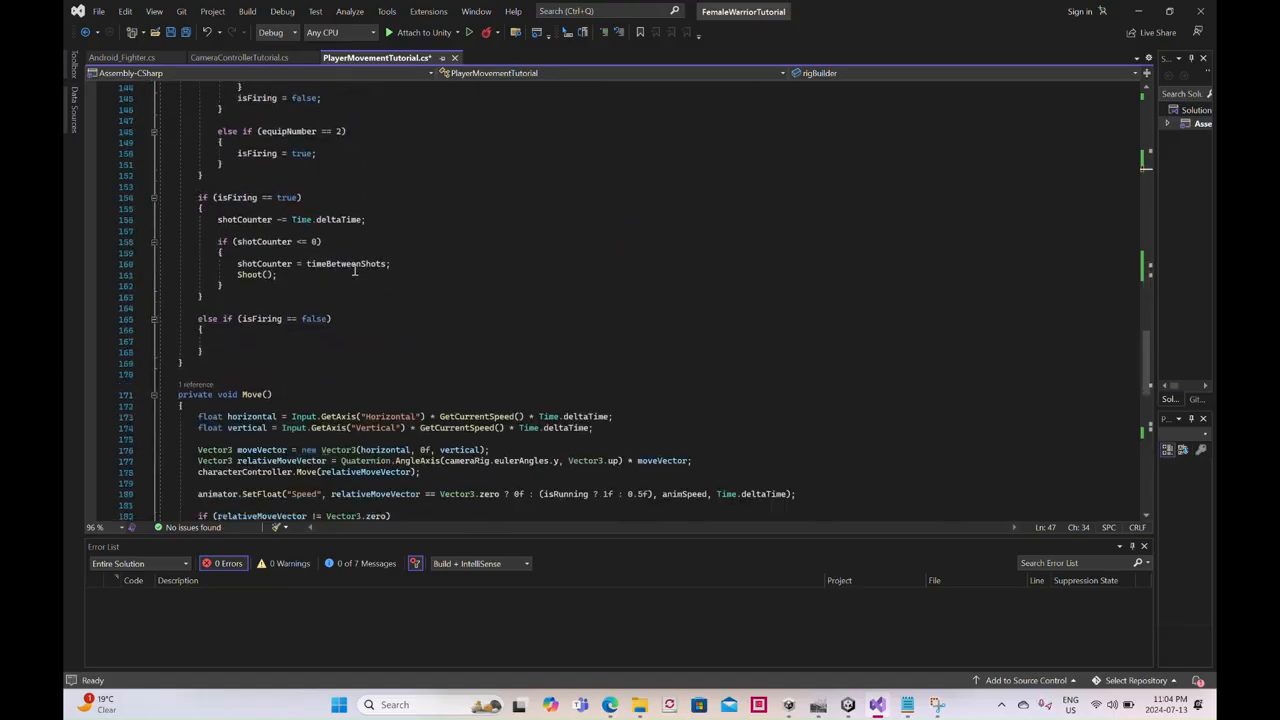
pyautogui.scroll(4, 354, 270)
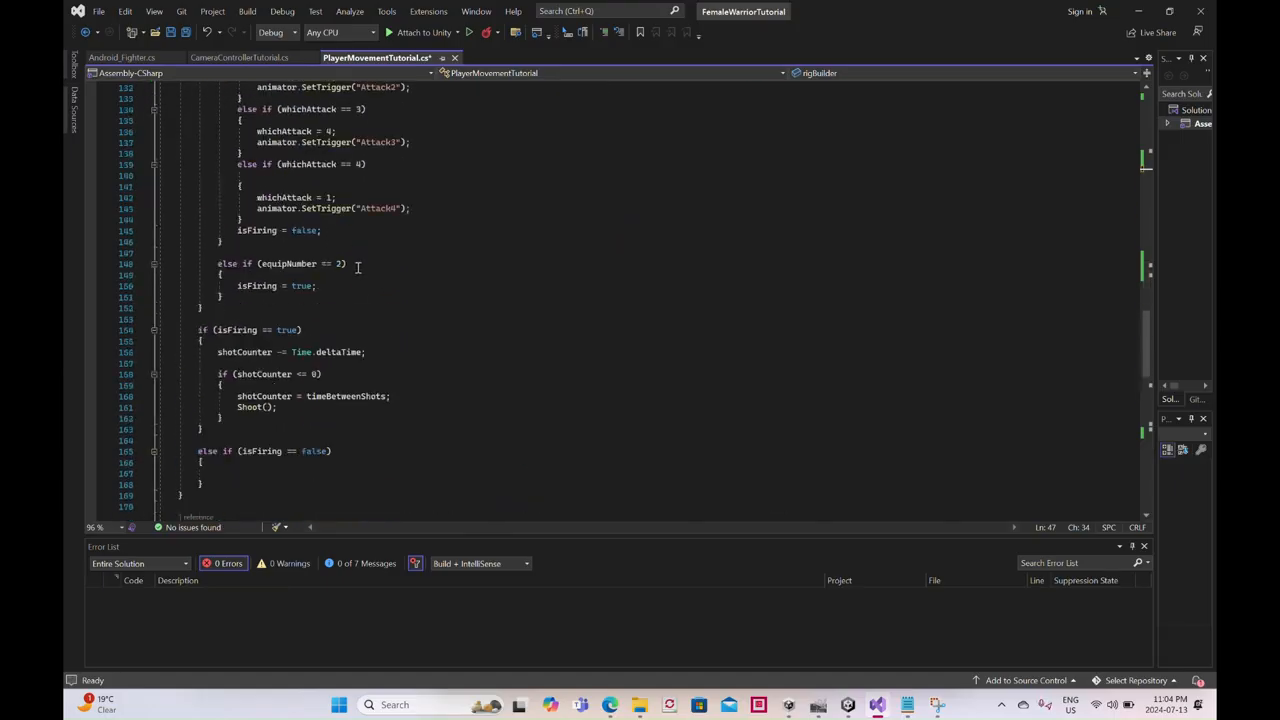
pyautogui.scroll(2, 357, 267)
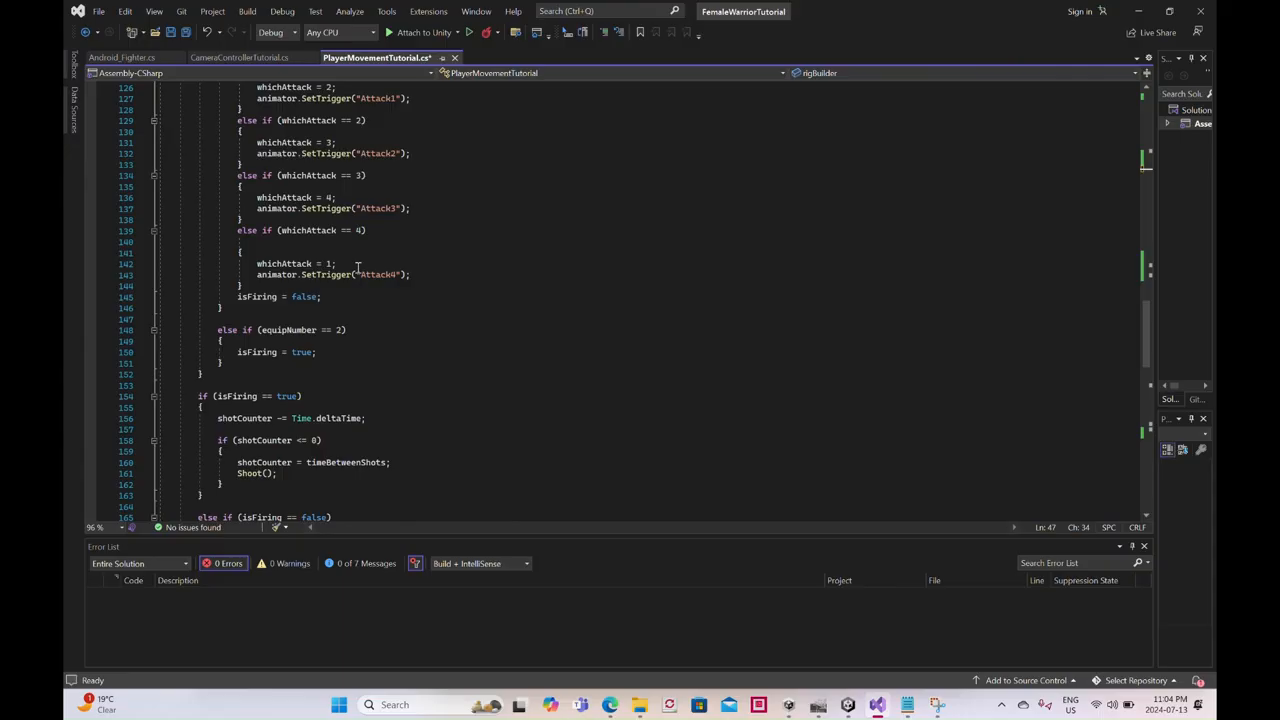
pyautogui.scroll(4, 357, 267)
pyautogui.scroll(6, 357, 267)
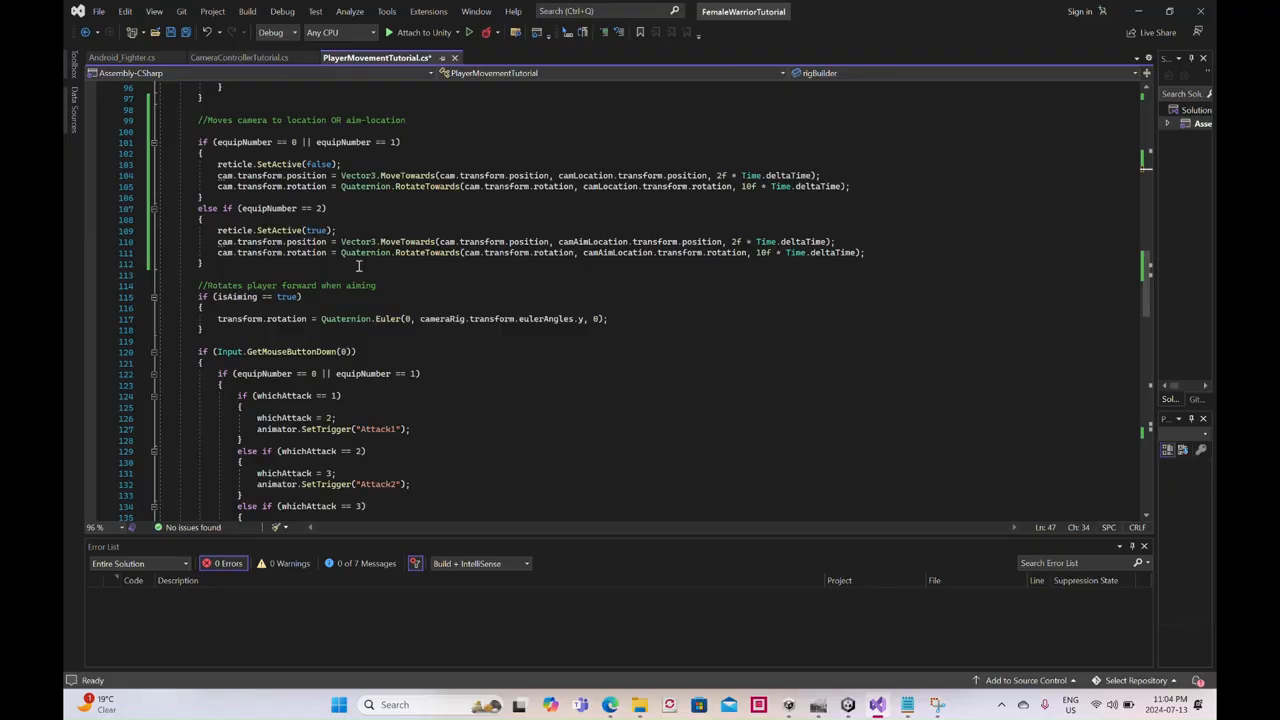
pyautogui.scroll(2, 357, 267)
pyautogui.click(344, 230)
pyautogui.press('Return')
pyautogui.write('rig')
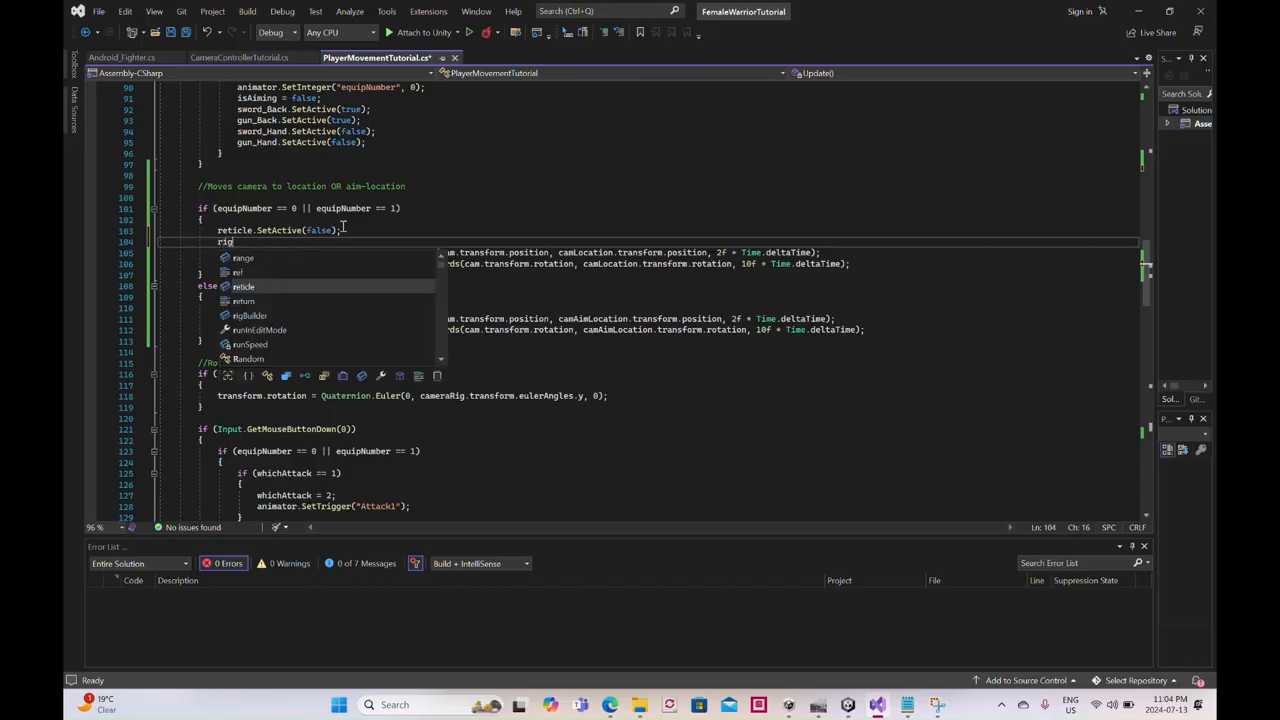
pyautogui.write('Builder.Set')
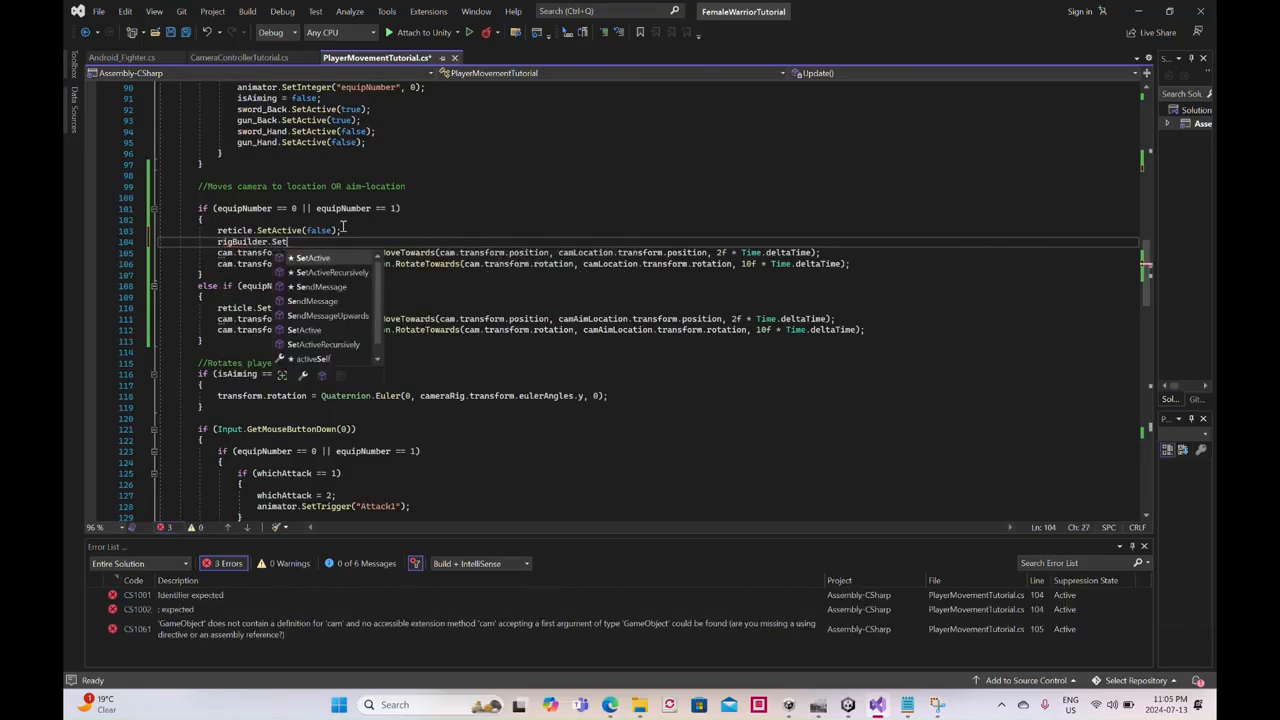
pyautogui.write('Active')
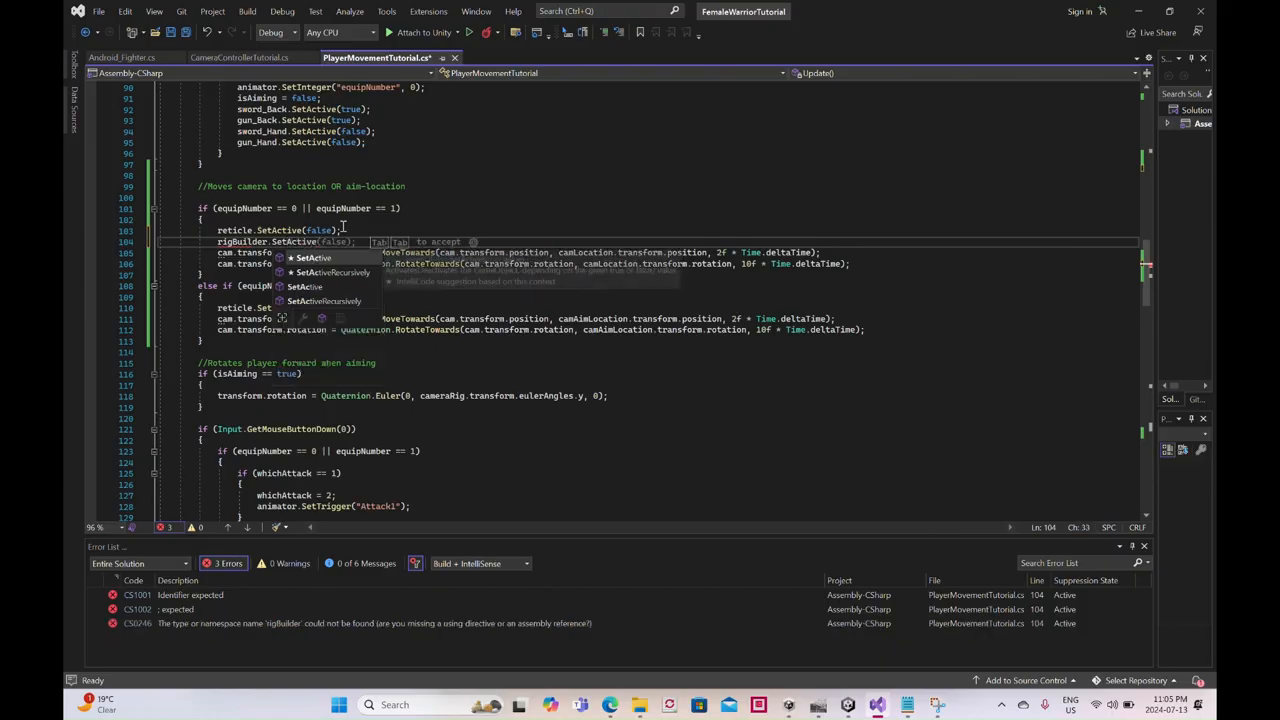
pyautogui.write('(false')
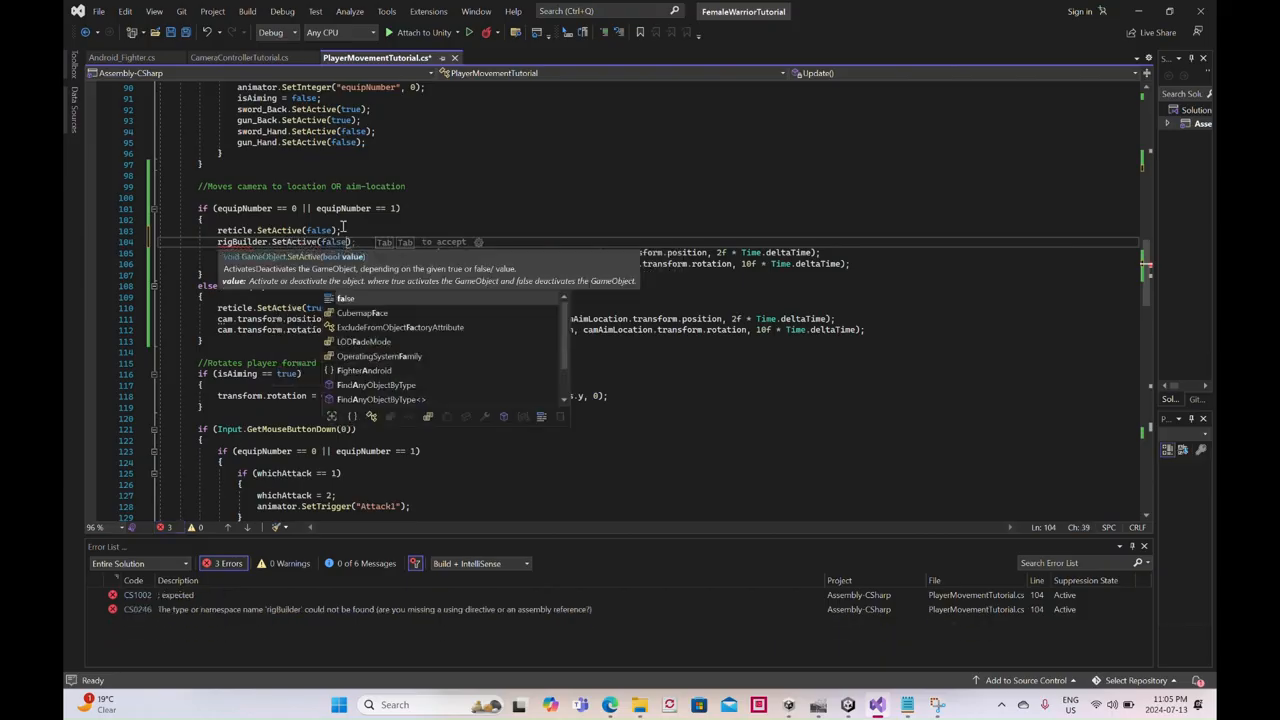
pyautogui.write(');')
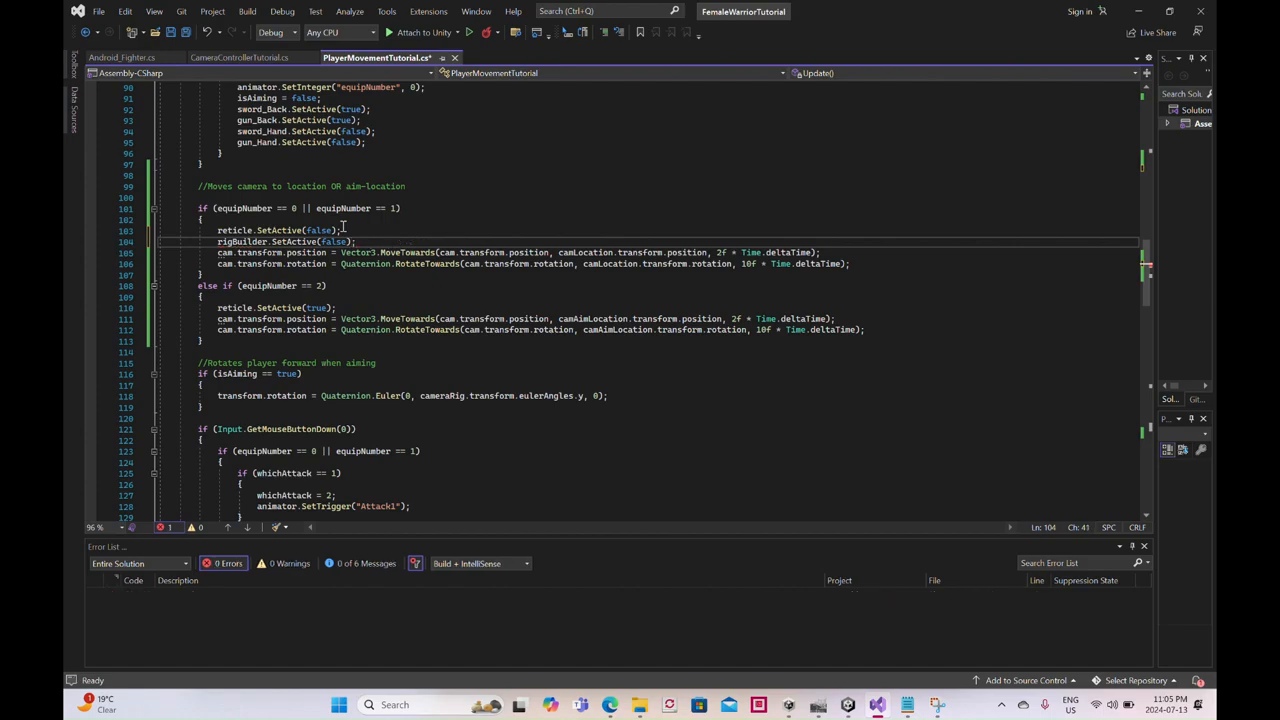
# - Add "rigBuilder.SetActive(true);" after reticle.SetActive(true) in the equipNumber == 2 branch and save the script
pyautogui.click(345, 307)
pyautogui.press('Return')
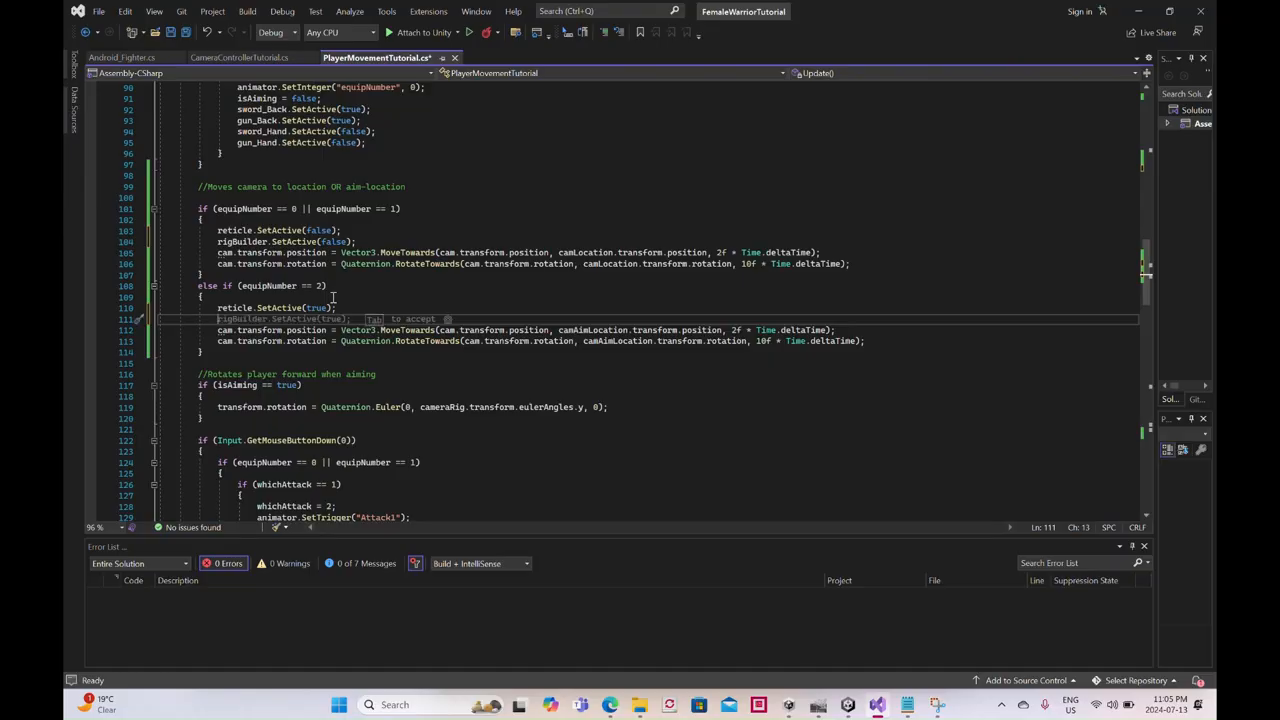
pyautogui.write('rigBuilder.SetAct')
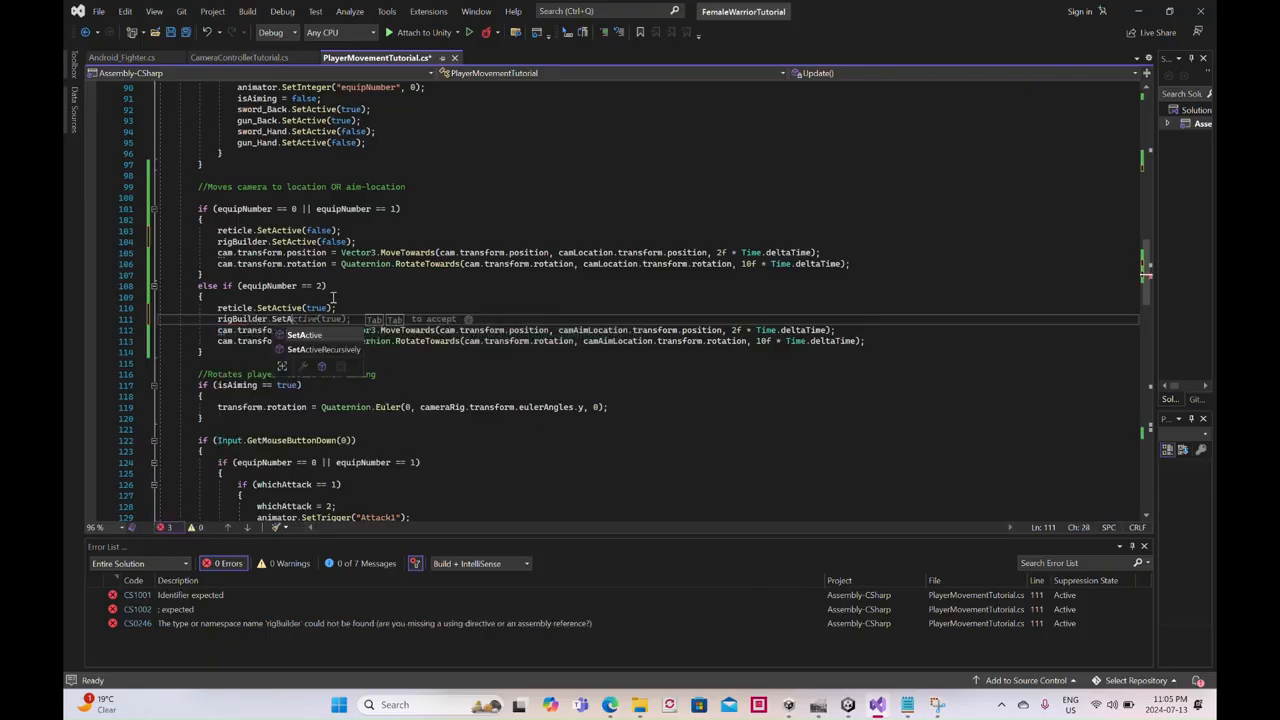
pyautogui.write('ive(true')
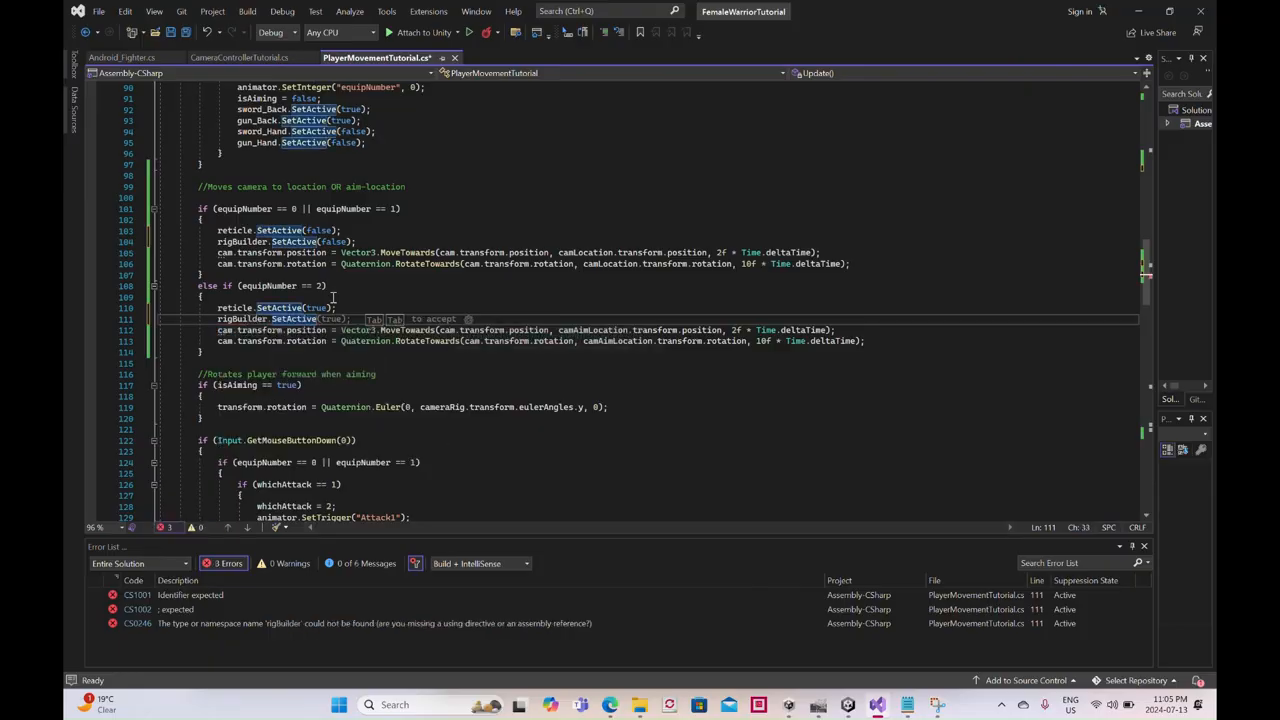
pyautogui.write(');')
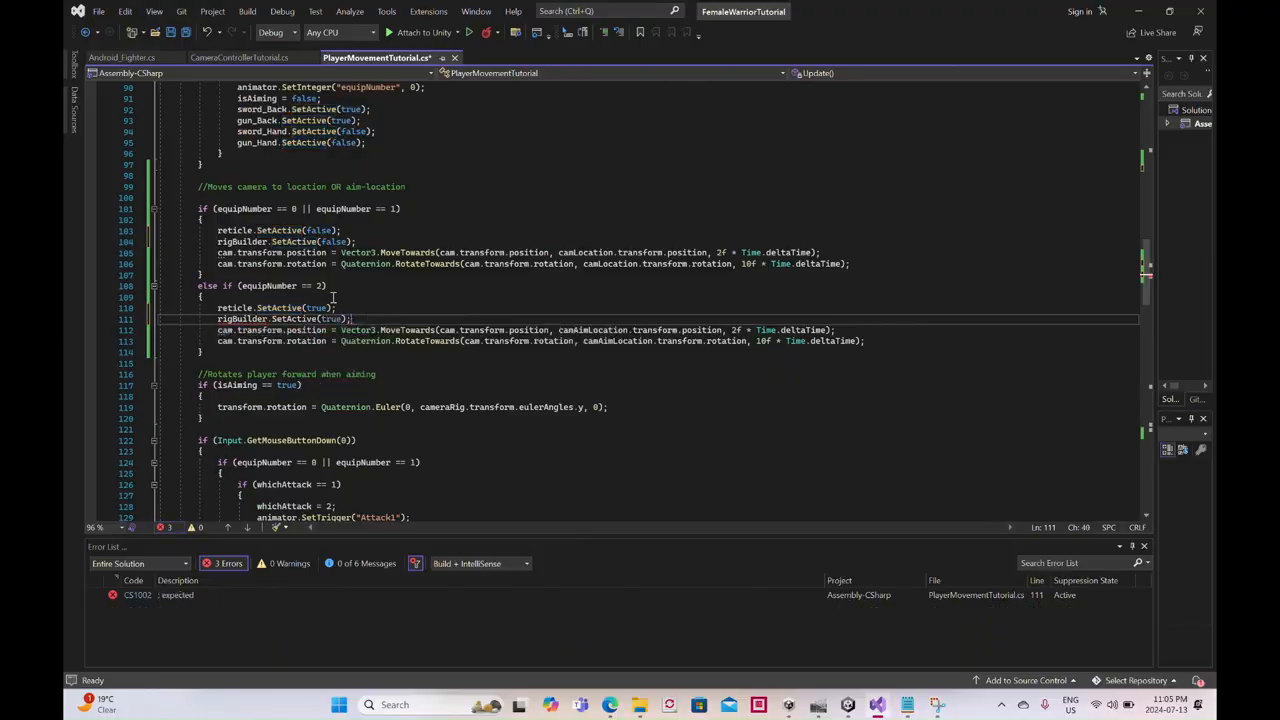
pyautogui.click(172, 32)
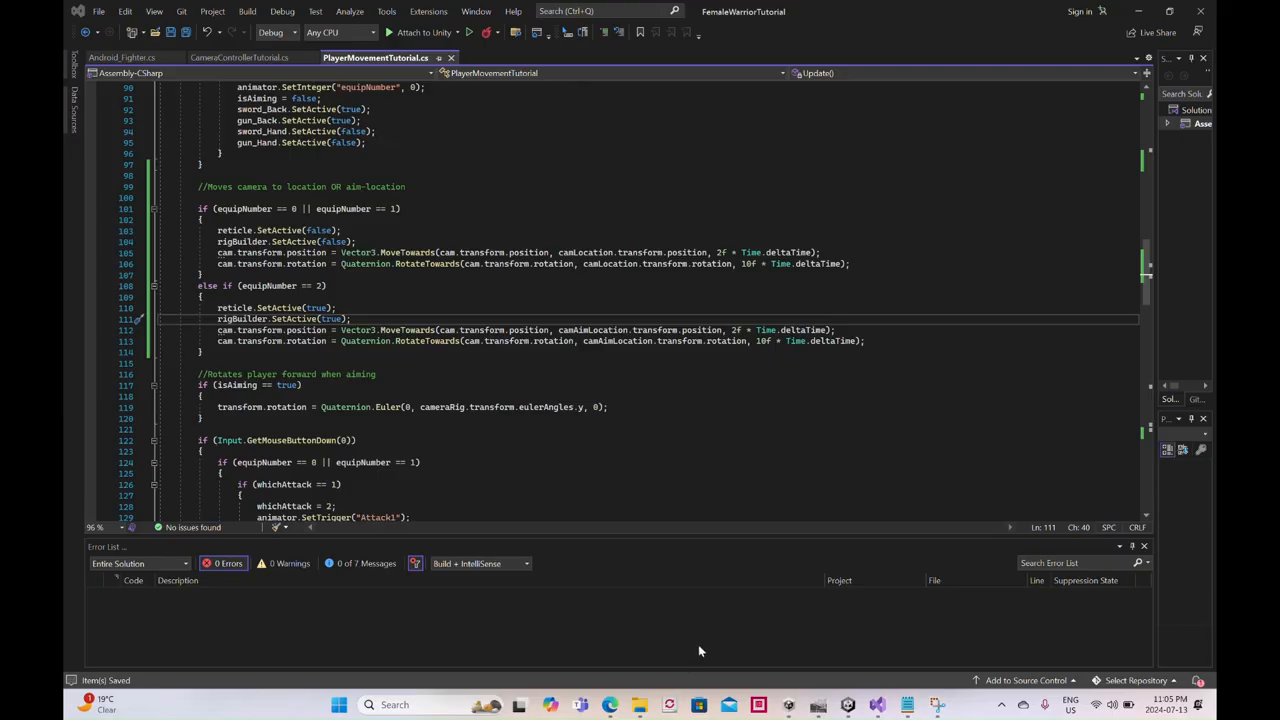
# - Switch to Unity, deactivate Rig 1, and assign it as the Rig Builder object of FemaleWarrior's Player Movement Tutorial script
pyautogui.hotkey('alt', 'Tab')
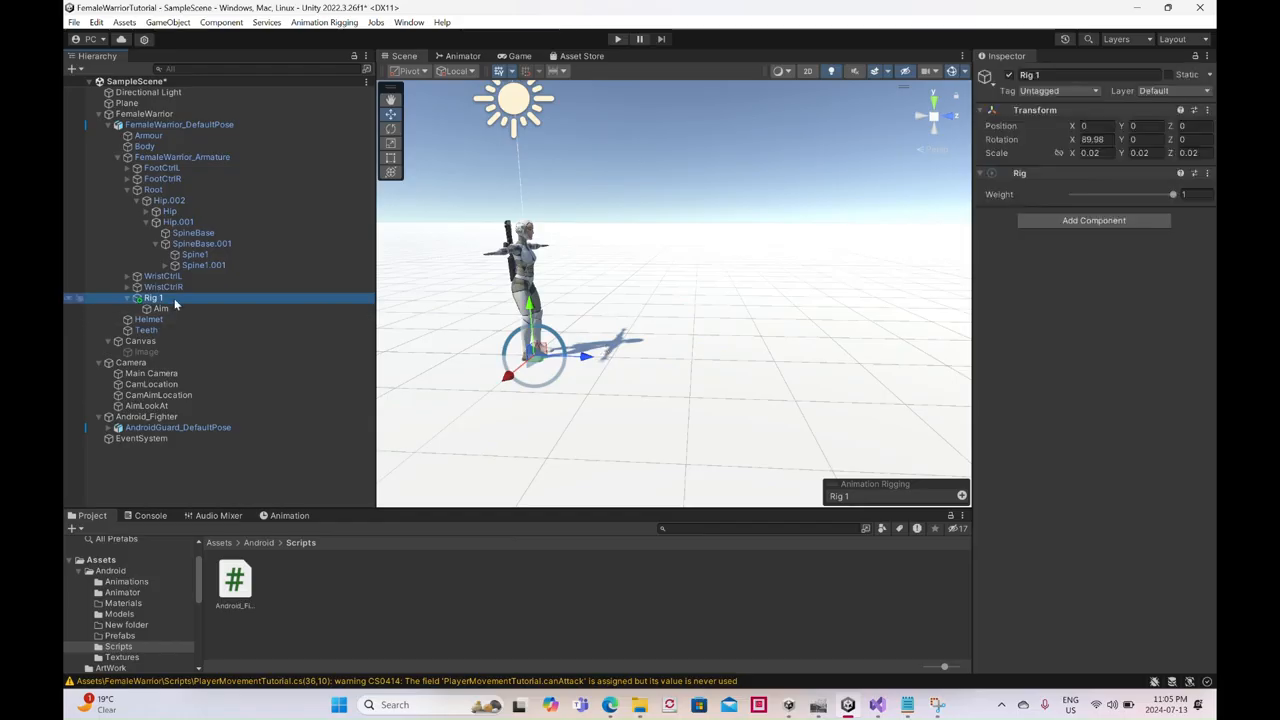
pyautogui.click(1010, 75)
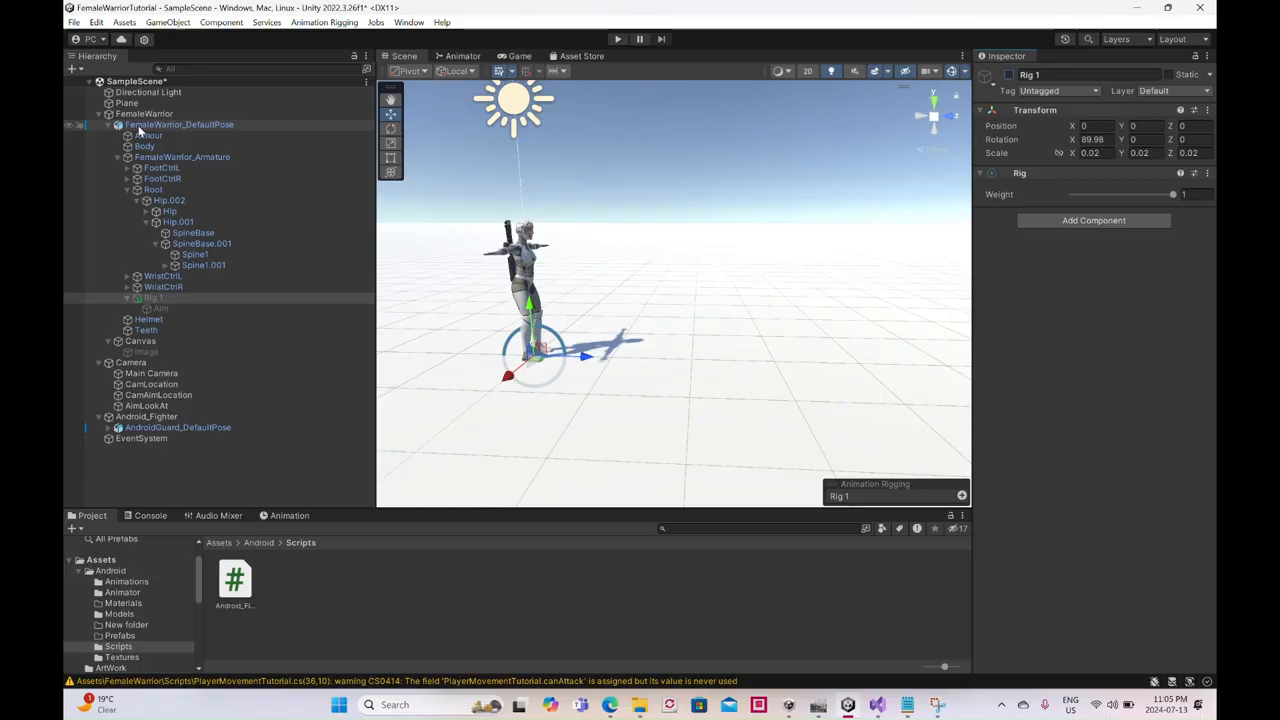
pyautogui.click(141, 117)
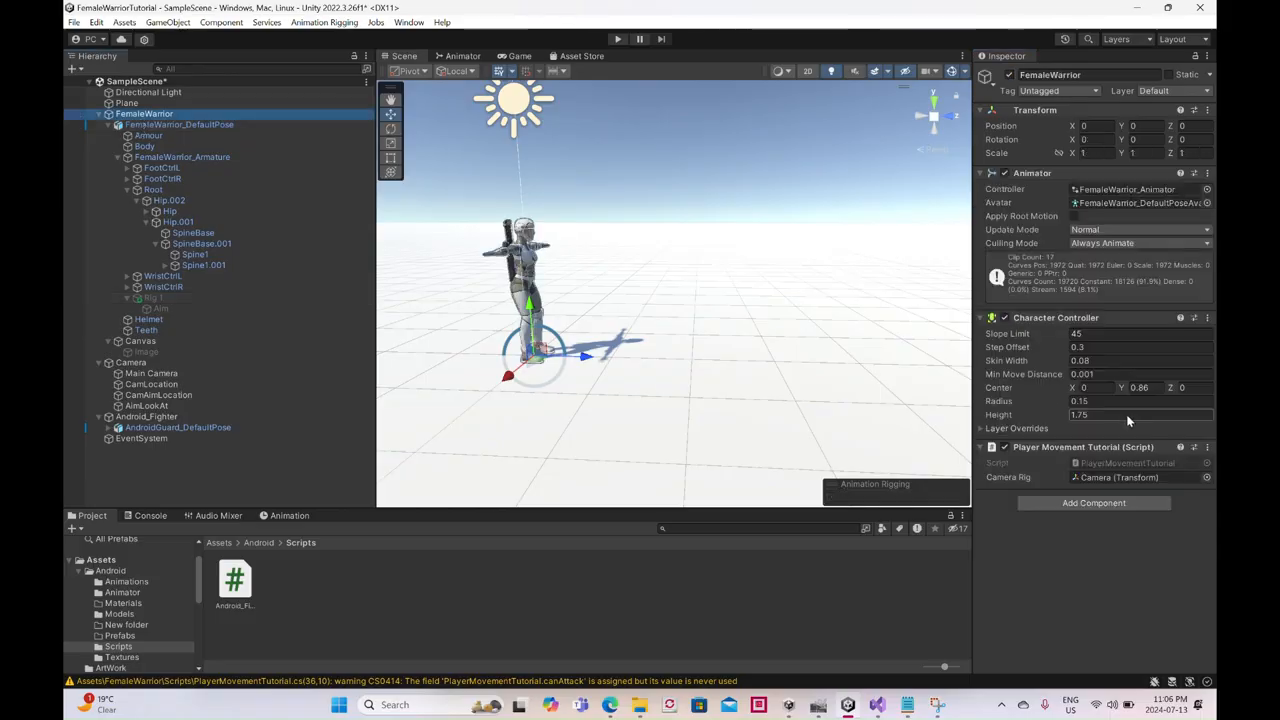
pyautogui.scroll(-3, 1127, 416)
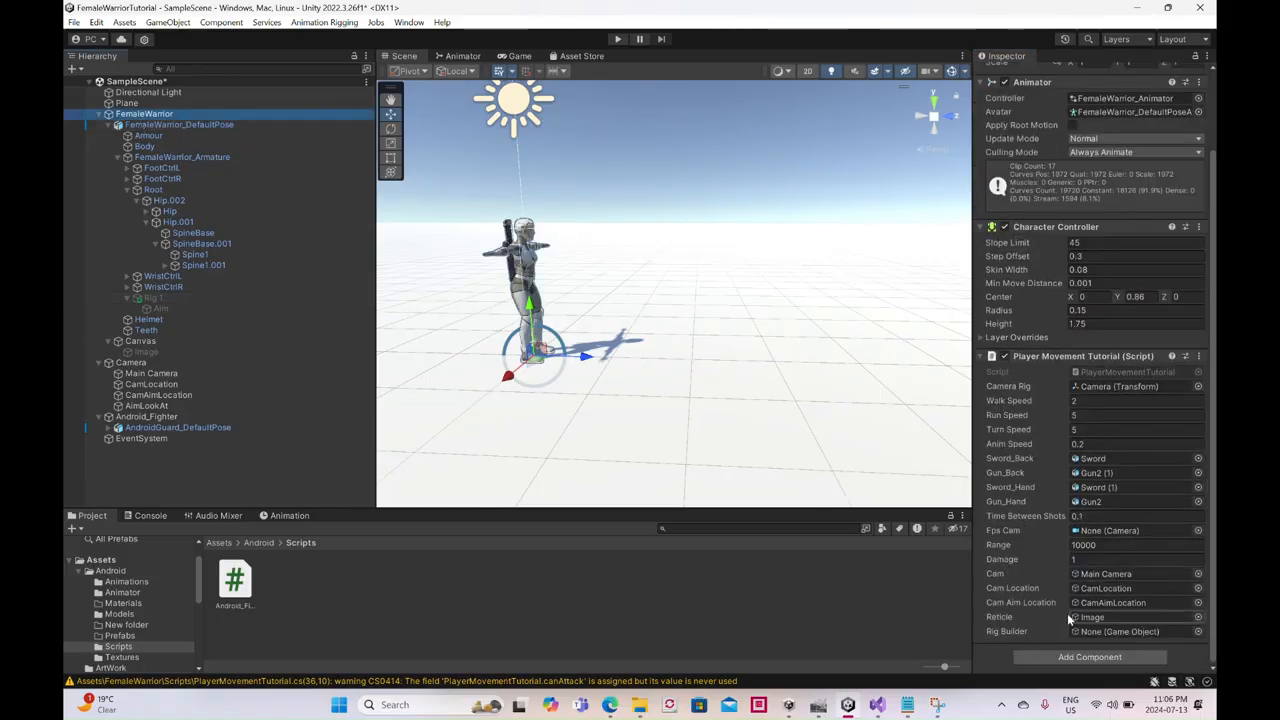
pyautogui.moveTo(174, 300); pyautogui.dragTo(1122, 634)
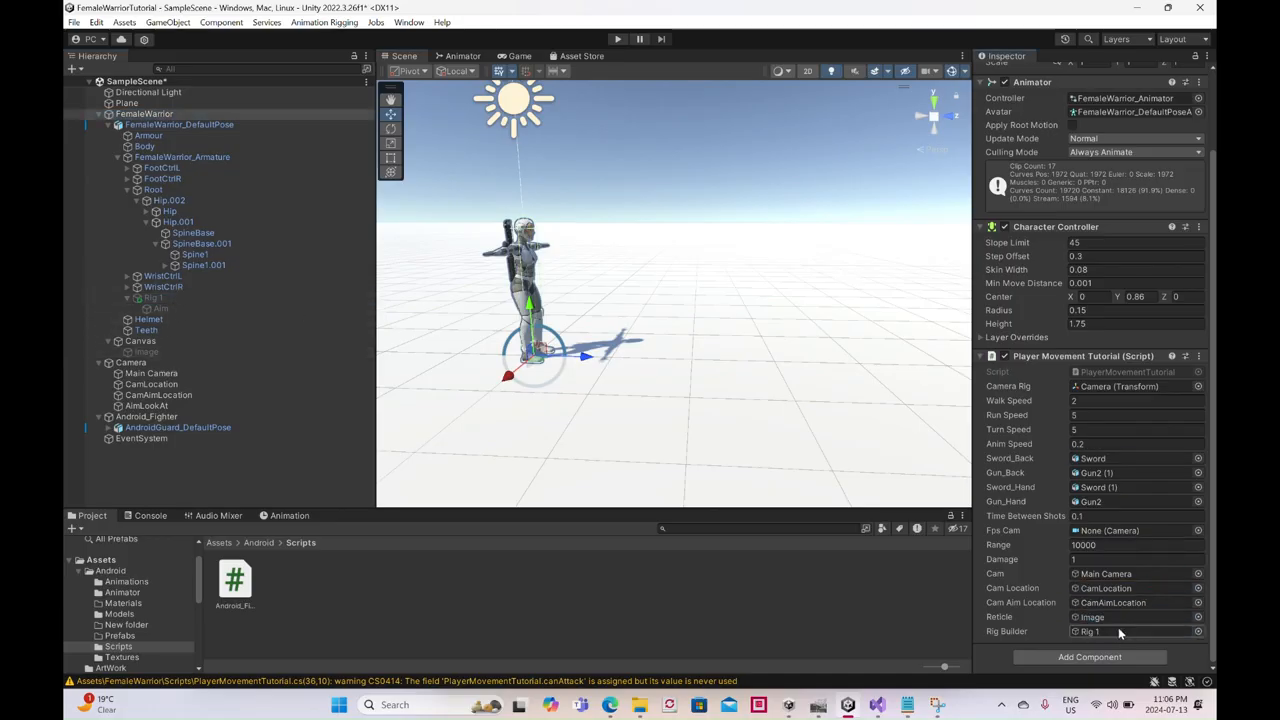
# - Shrink the editor window, play the scene to test the scripted rig activation, and stop the test
pyautogui.click(1166, 9)
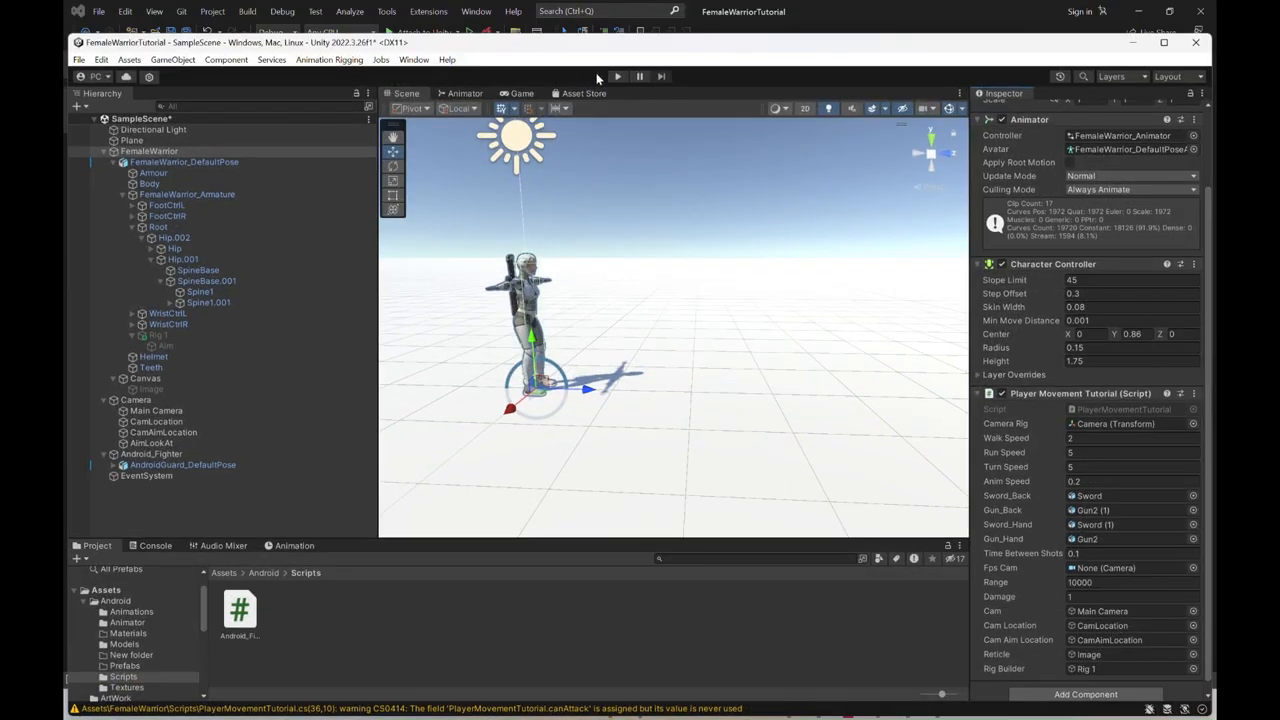
pyautogui.click(617, 77)
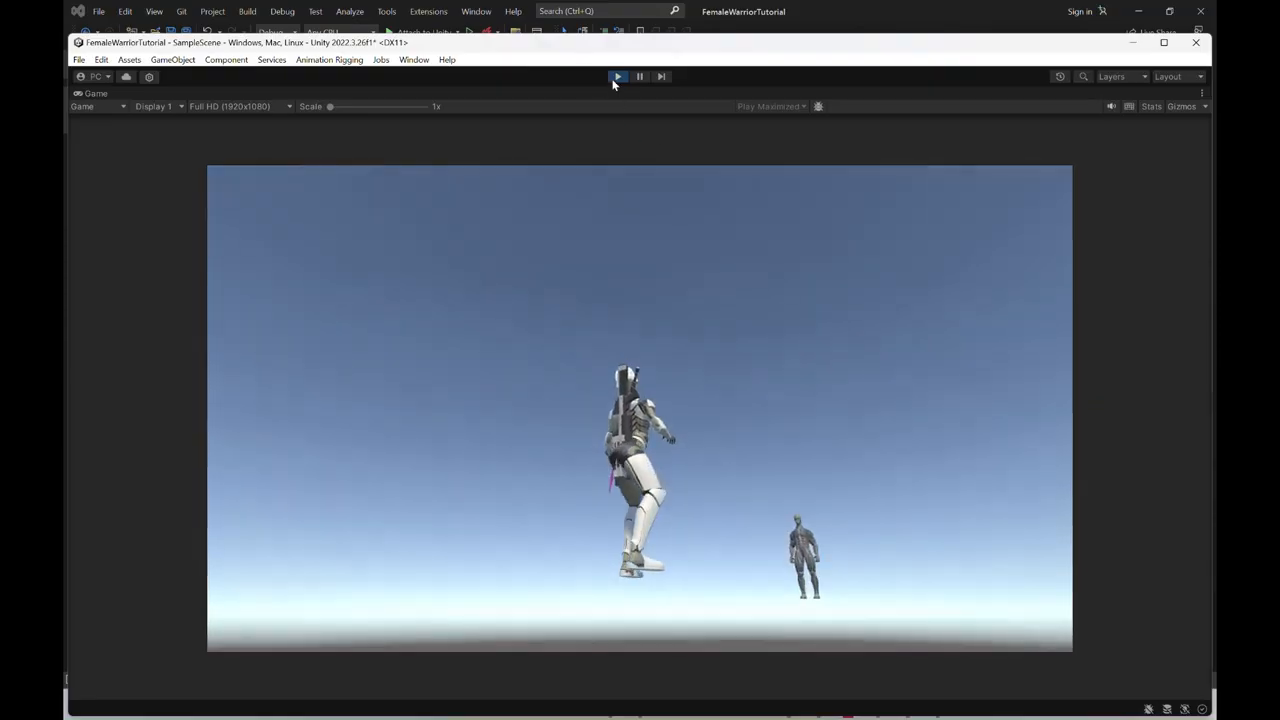
pyautogui.click(616, 78)
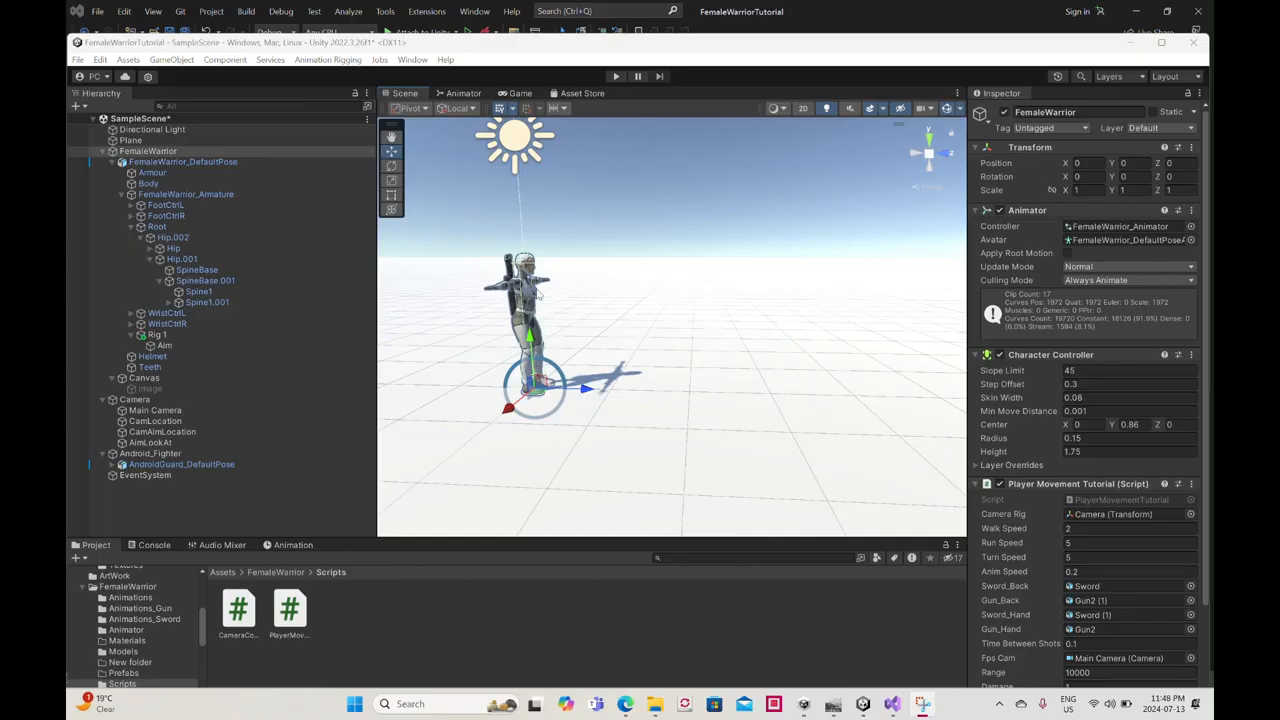
# - Switch to Visual Studio and review the UnityEngine.Animations.Rigging using line and the public GameObject aim declaration in PlayerMovementTutorial.cs
pyautogui.click(892, 705)
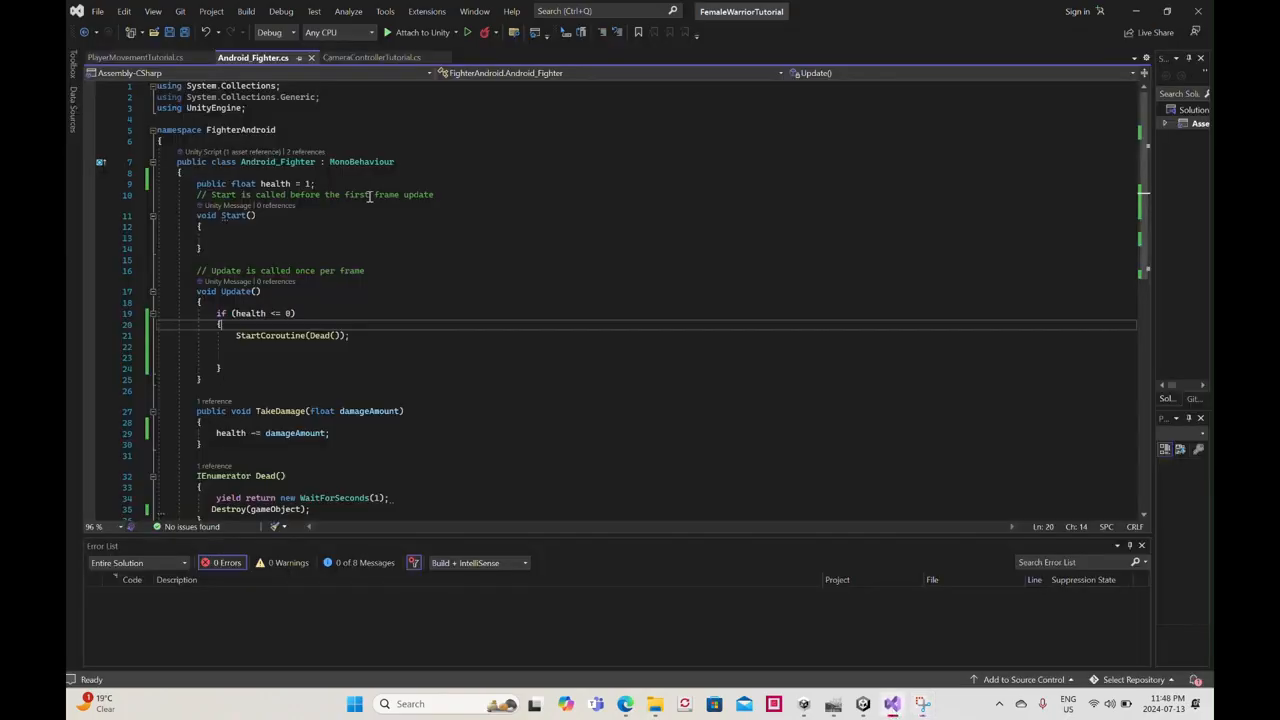
pyautogui.click(160, 62)
pyautogui.scroll(13, 465, 283)
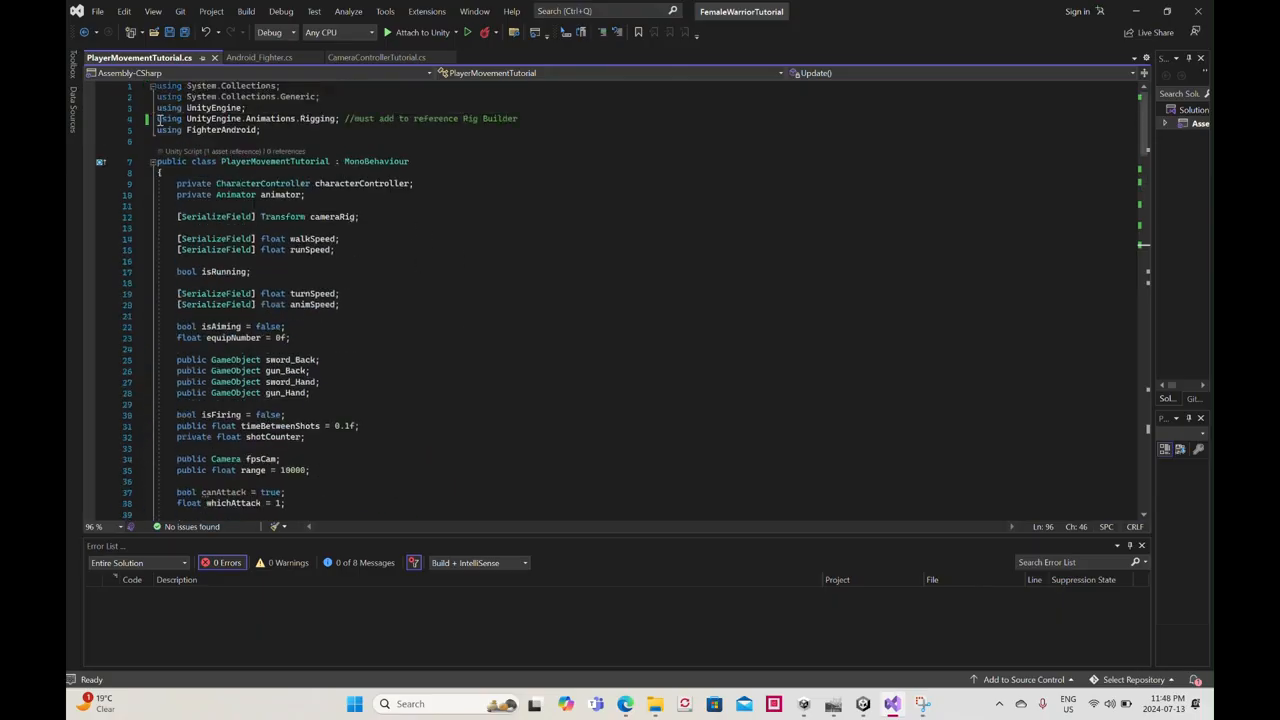
pyautogui.moveTo(157, 118); pyautogui.dragTo(344, 116)
pyautogui.scroll(-8, 429, 253)
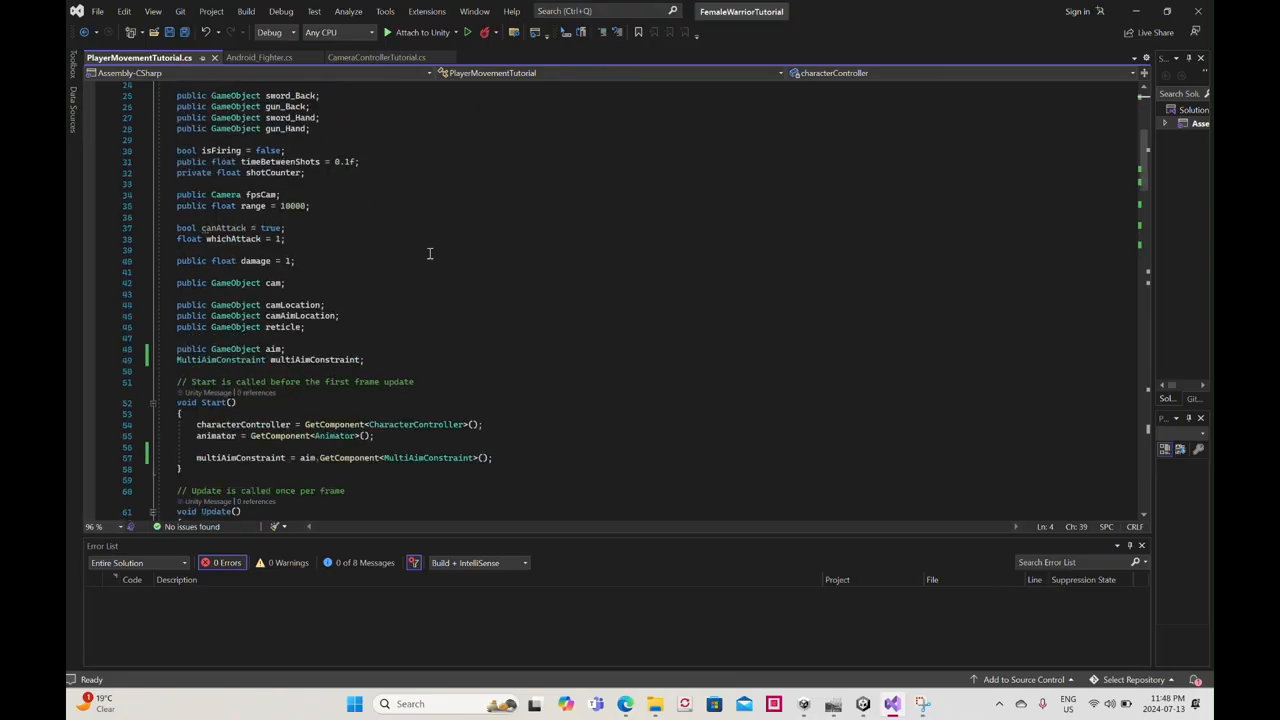
pyautogui.moveTo(172, 349); pyautogui.dragTo(289, 348)
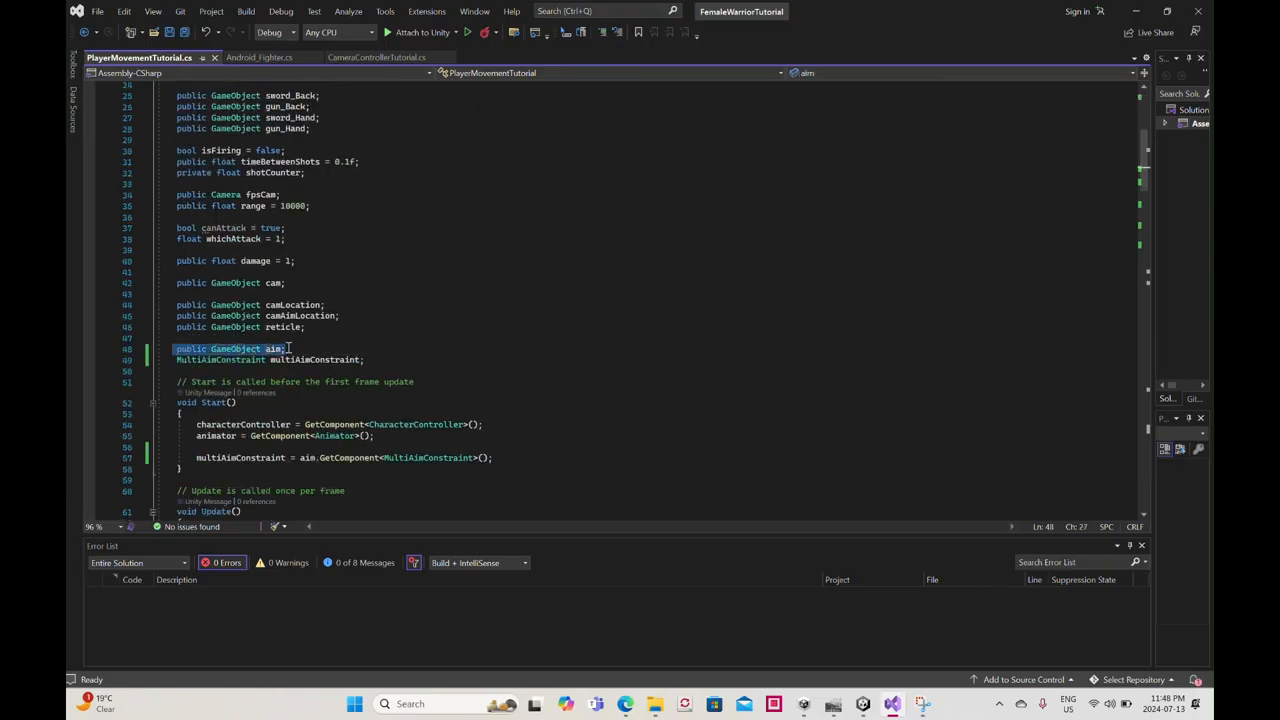
# - Switch to Unity and inspect the Multi-Aim Constraint on the Aim object under Rig 1
pyautogui.click(863, 703)
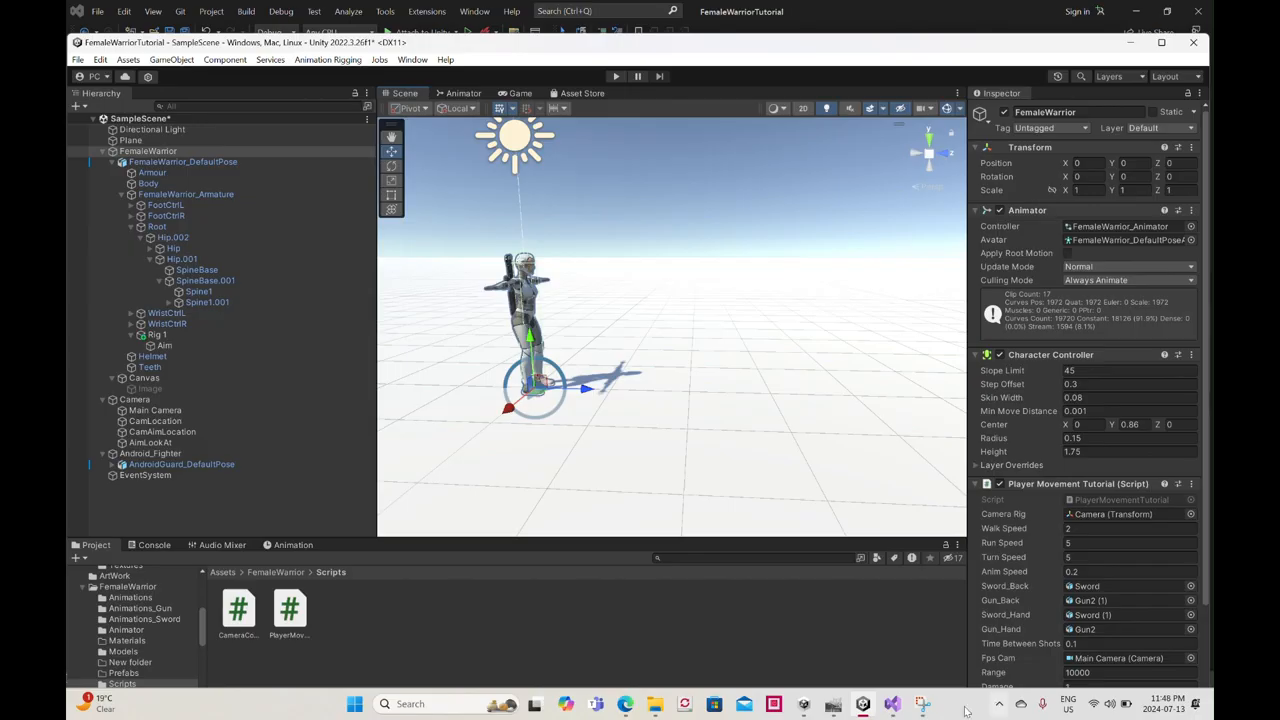
pyautogui.moveTo(903, 706)
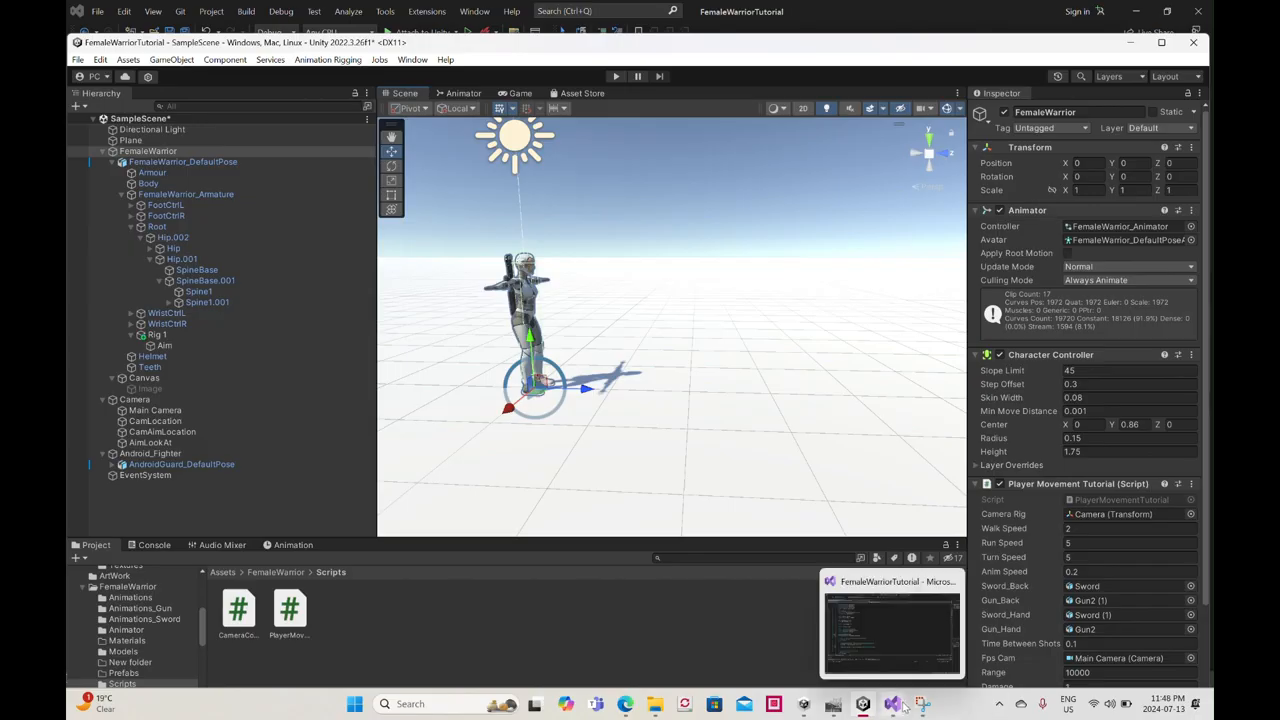
pyautogui.click(181, 346)
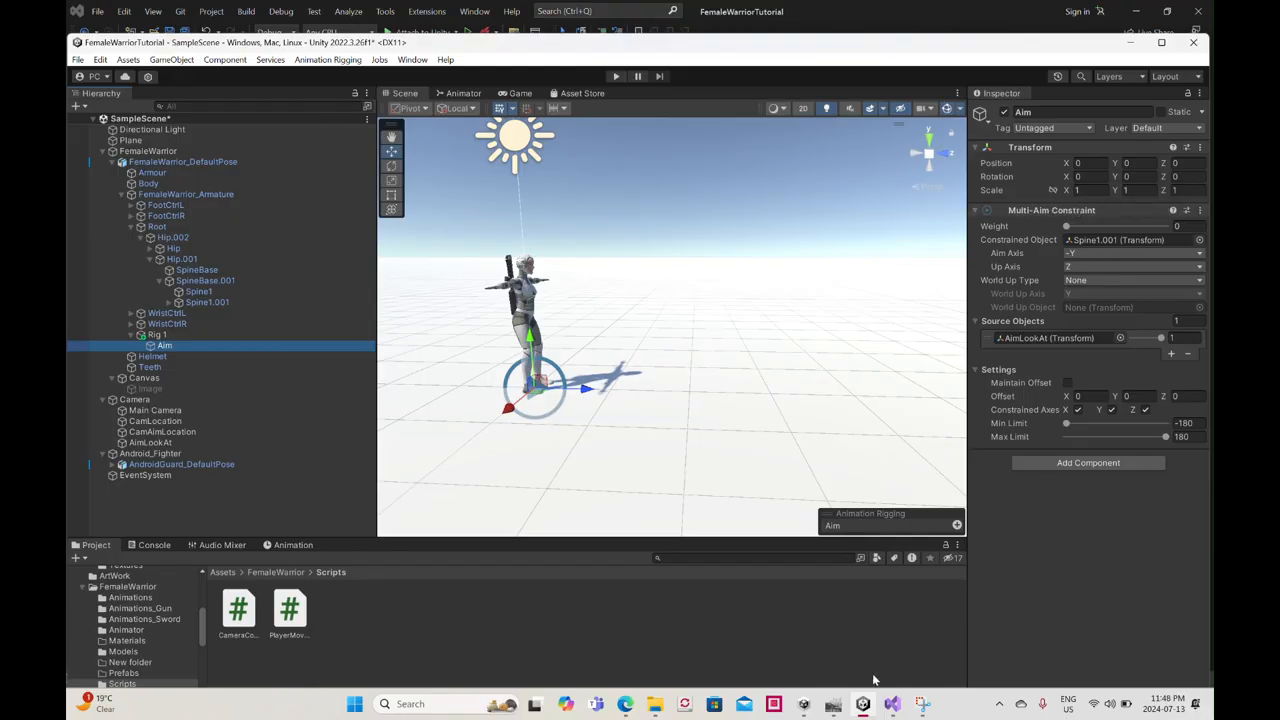
# - Return to Visual Studio and review the multiAimConstraint declaration, its GetComponent assignment in Start, and its weight settings for each equipNumber branch in Update
pyautogui.click(892, 704)
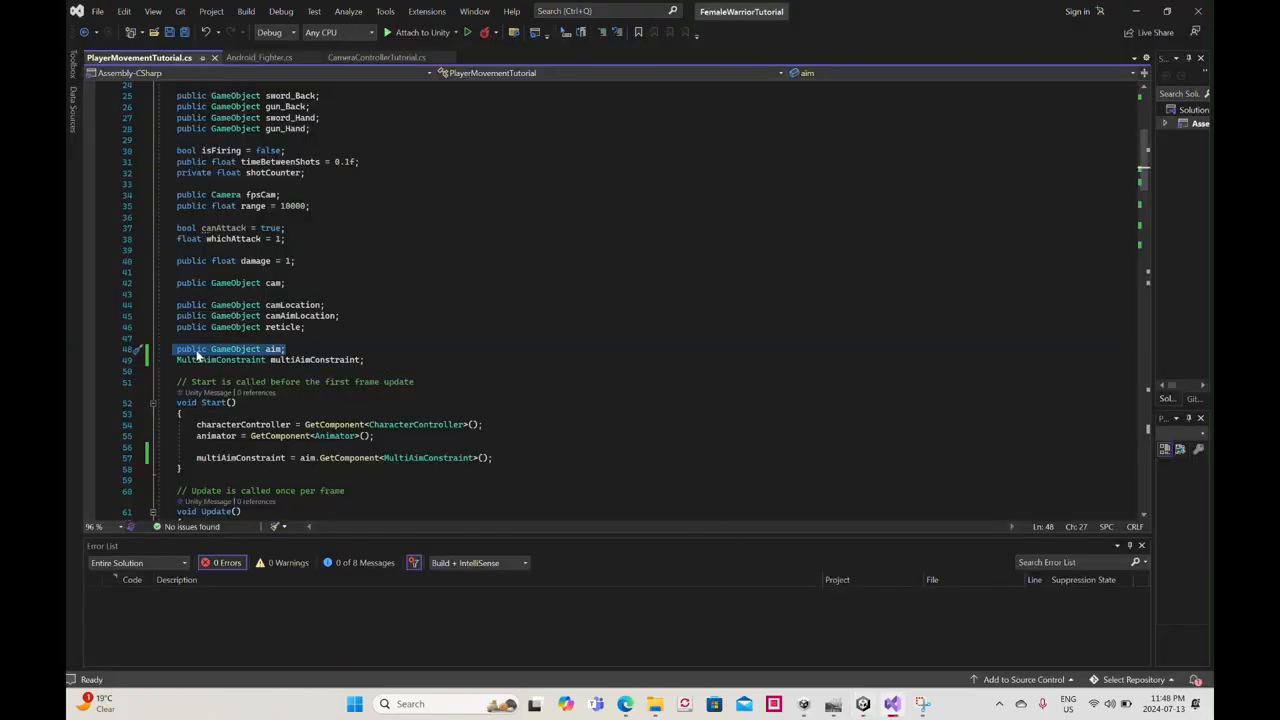
pyautogui.moveTo(366, 360); pyautogui.dragTo(182, 361)
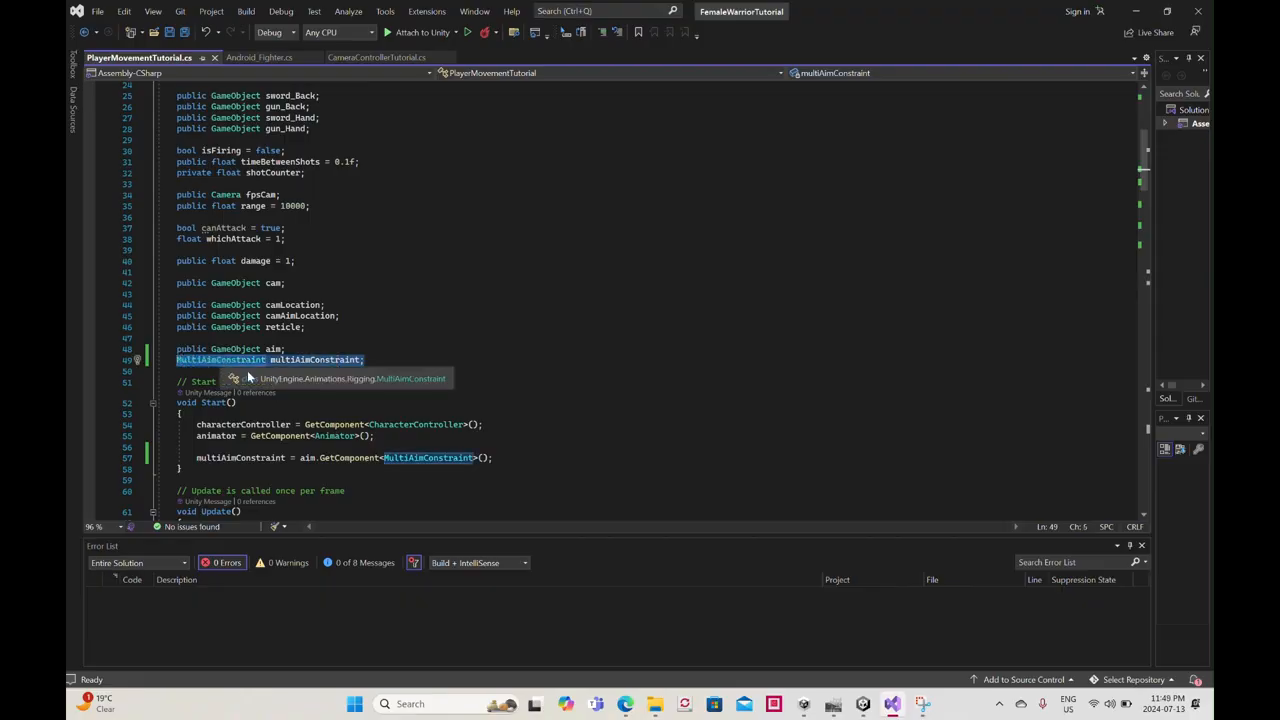
pyautogui.moveTo(196, 457); pyautogui.dragTo(287, 457)
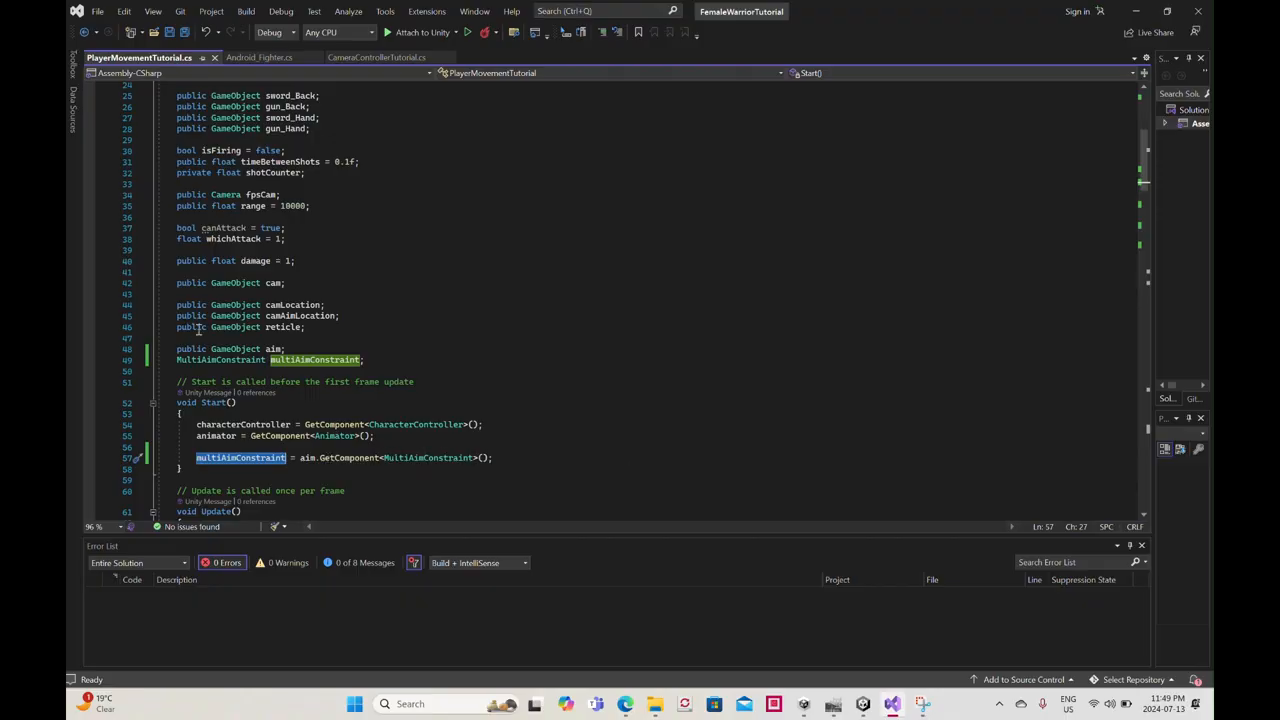
pyautogui.scroll(-6, 336, 347)
pyautogui.scroll(-4, 257, 387)
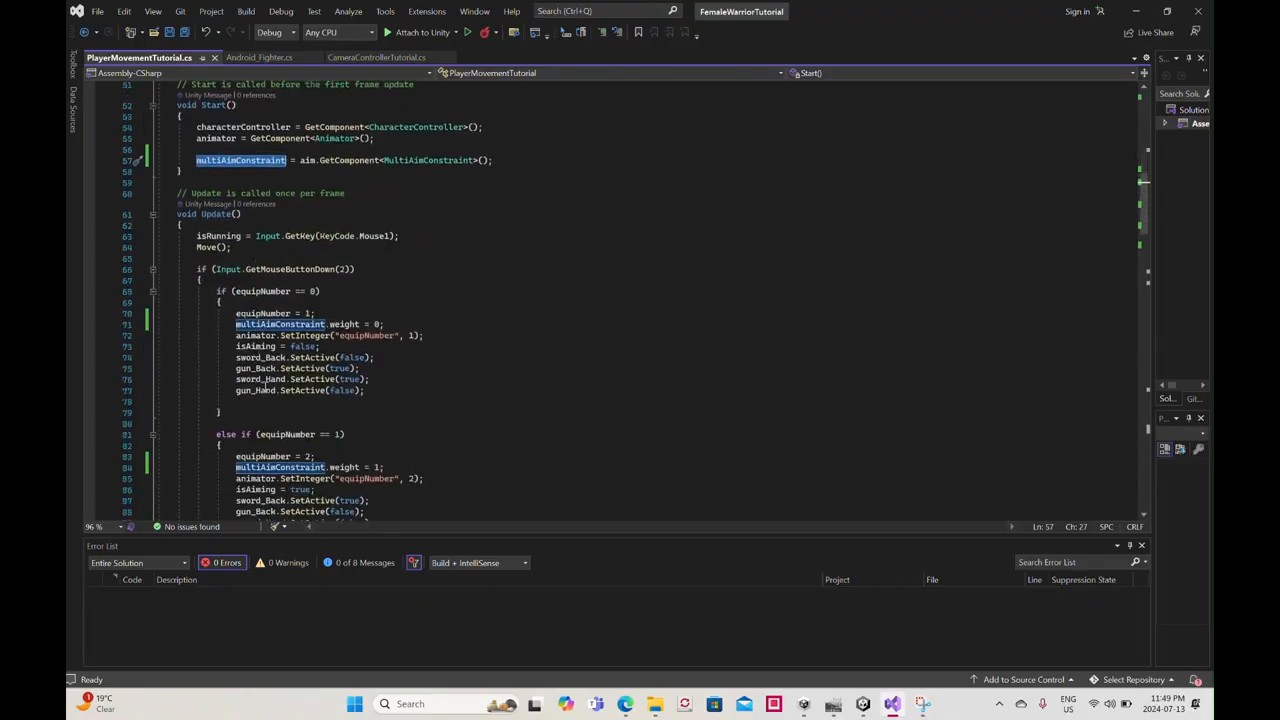
pyautogui.scroll(-2, 270, 308)
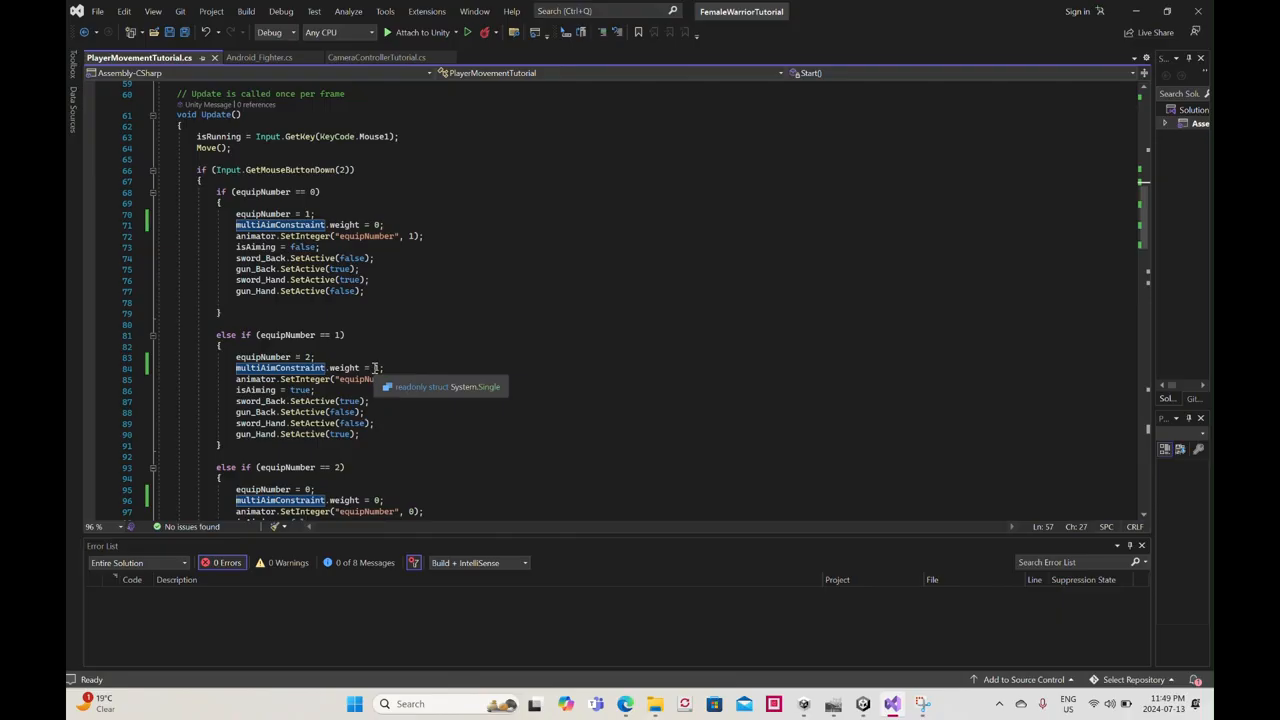
pyautogui.scroll(-2, 372, 368)
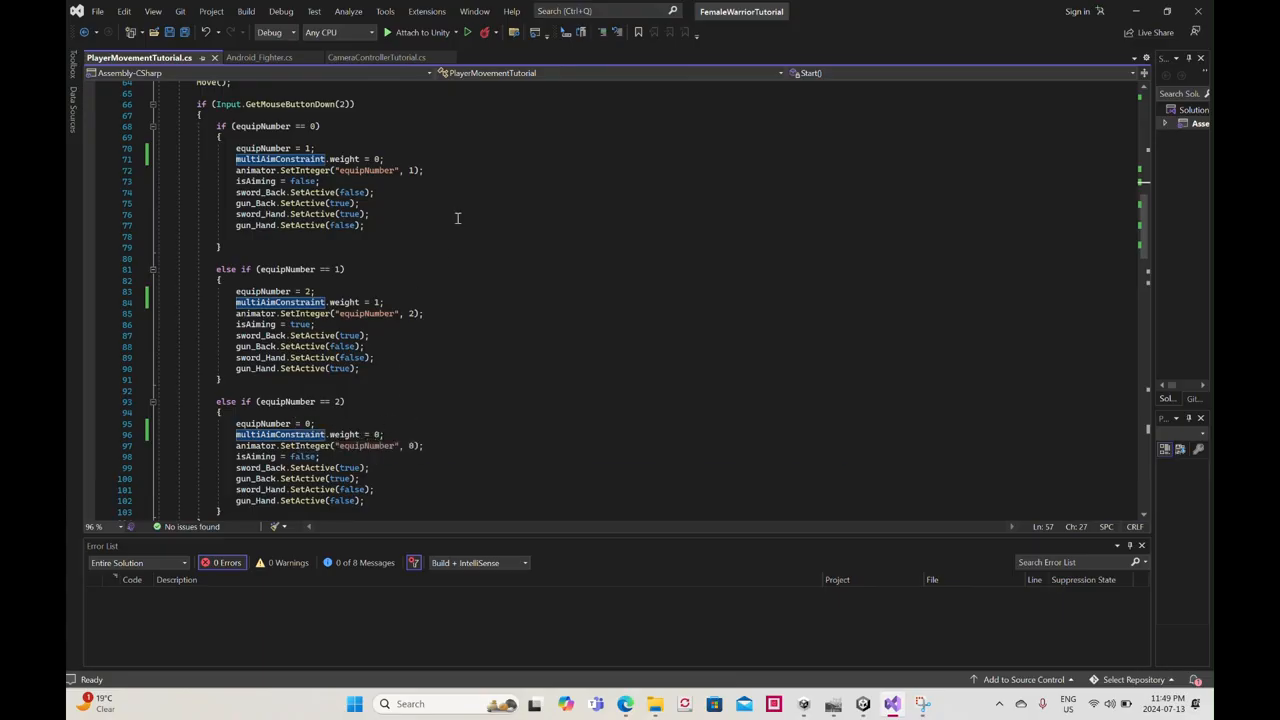
# - Review the health check, TakeDamage method and Dead coroutine in Android_Fighter.cs
pyautogui.click(257, 59)
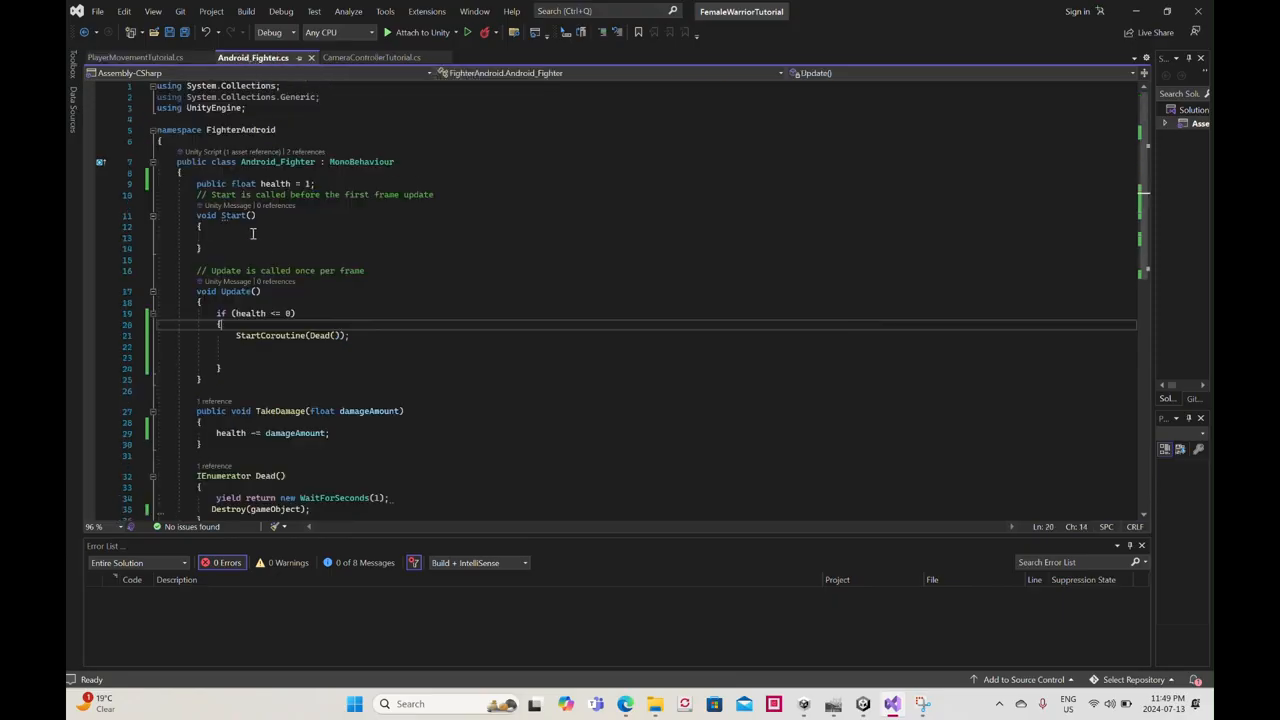
pyautogui.scroll(-2, 270, 256)
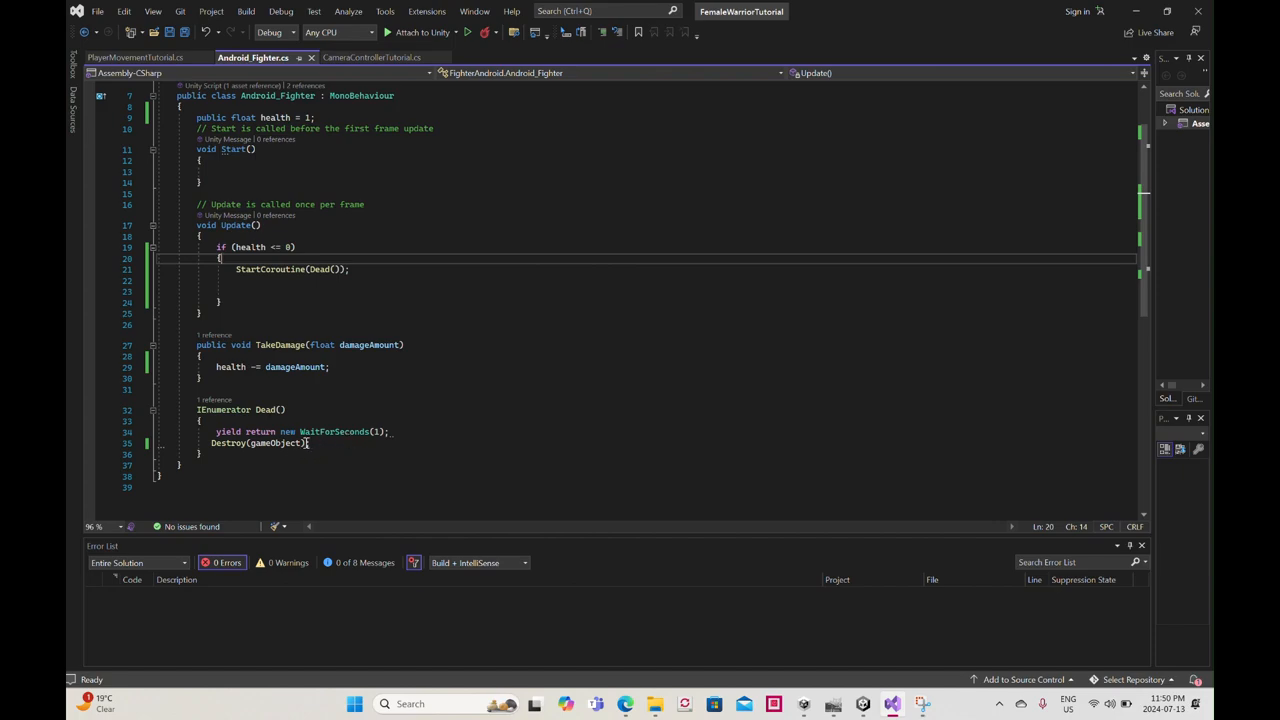
# - Switch to Unity and check the object assignments in FemaleWarrior's Player Movement Tutorial script, including the Aim field
pyautogui.click(864, 706)
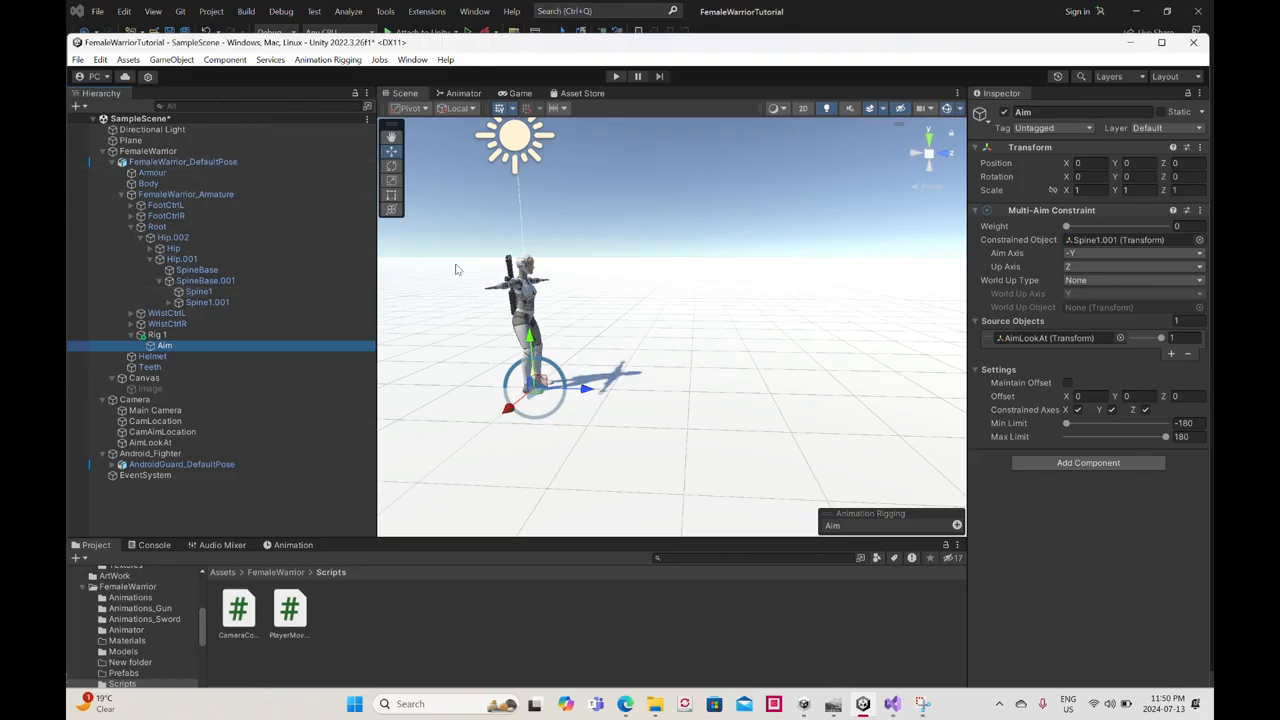
pyautogui.click(221, 162)
pyautogui.click(200, 152)
pyautogui.scroll(-3, 1095, 495)
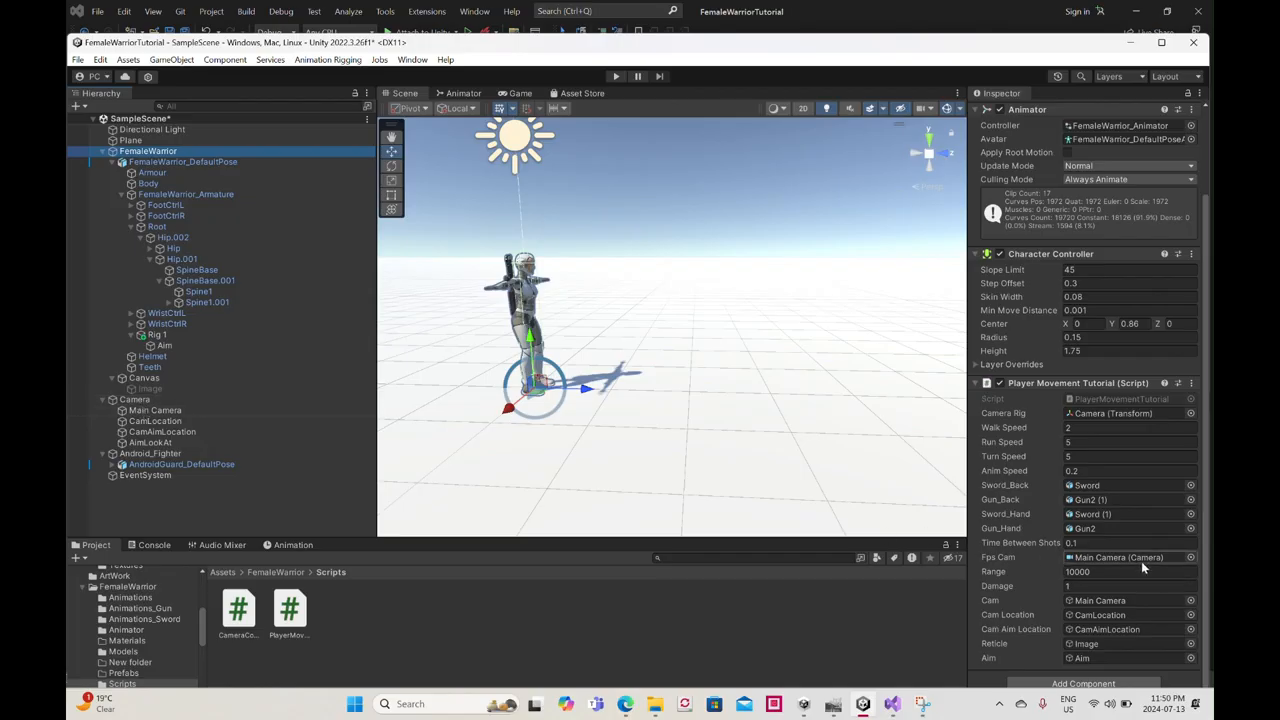
# - Play the scene, test the warrior with the sword and with the gun equipped, and stop the test
pyautogui.click(615, 76)
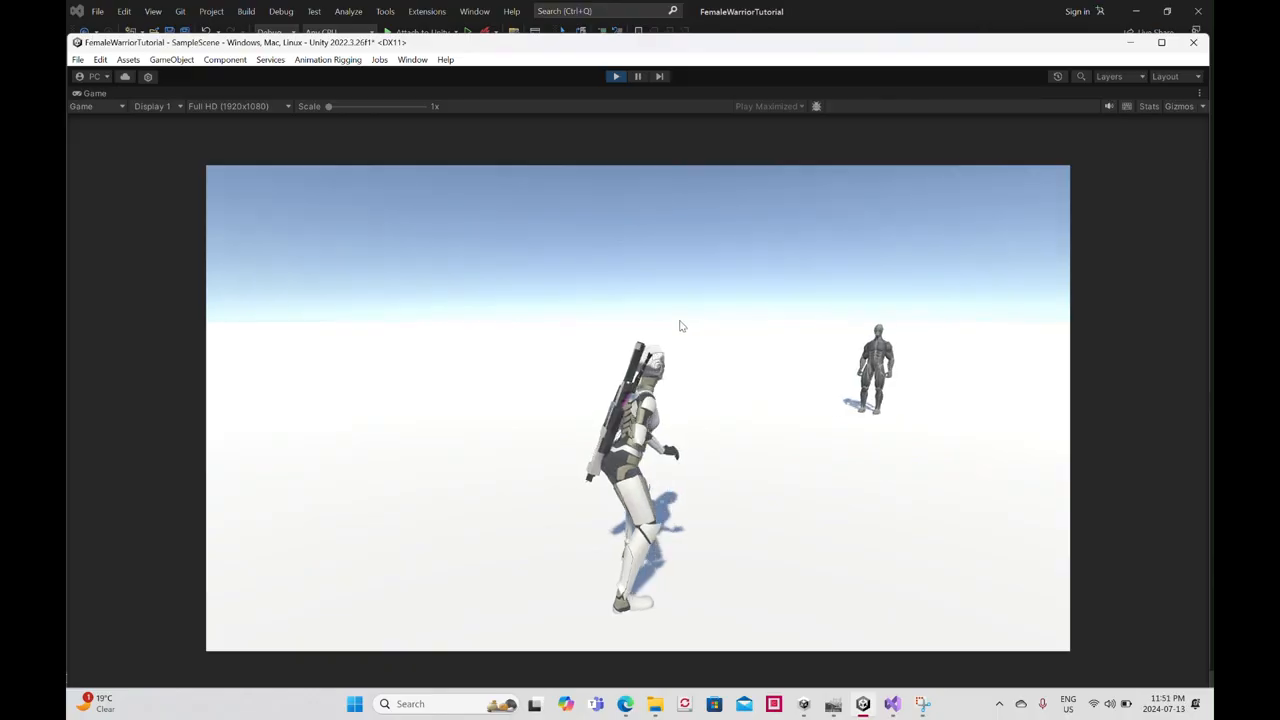
pyautogui.press('1')
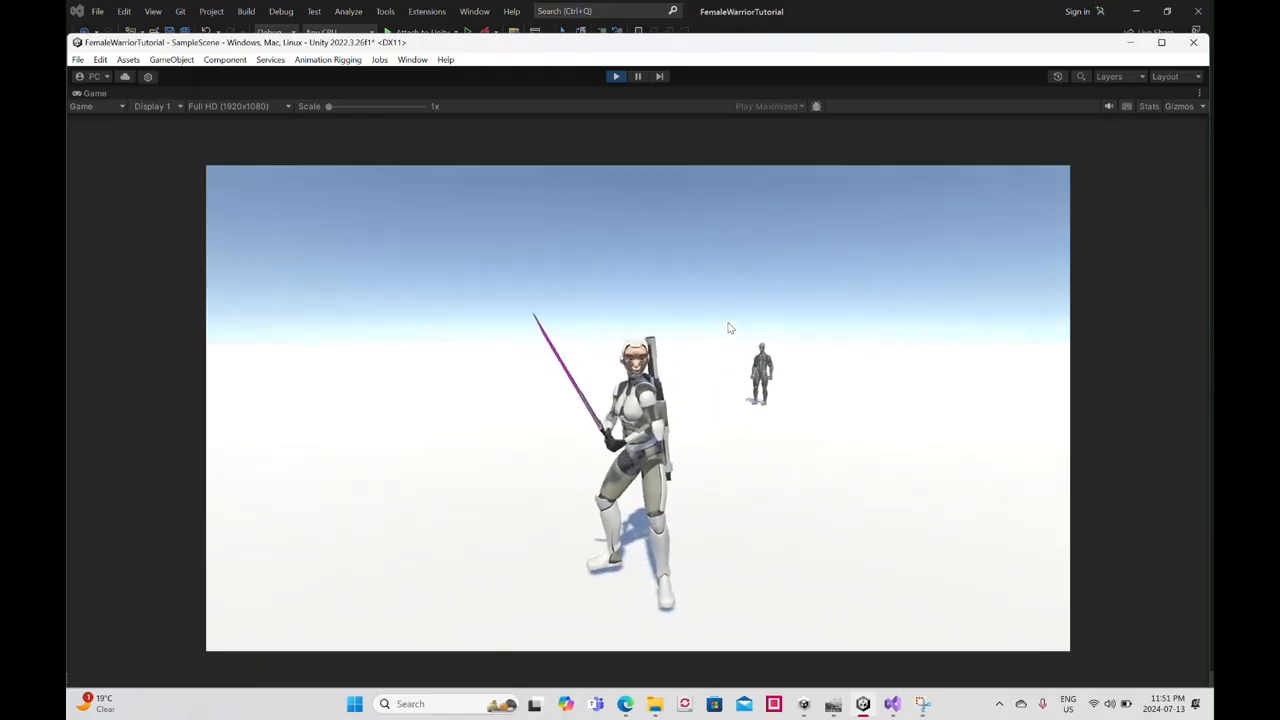
pyautogui.rightClick(730, 328)
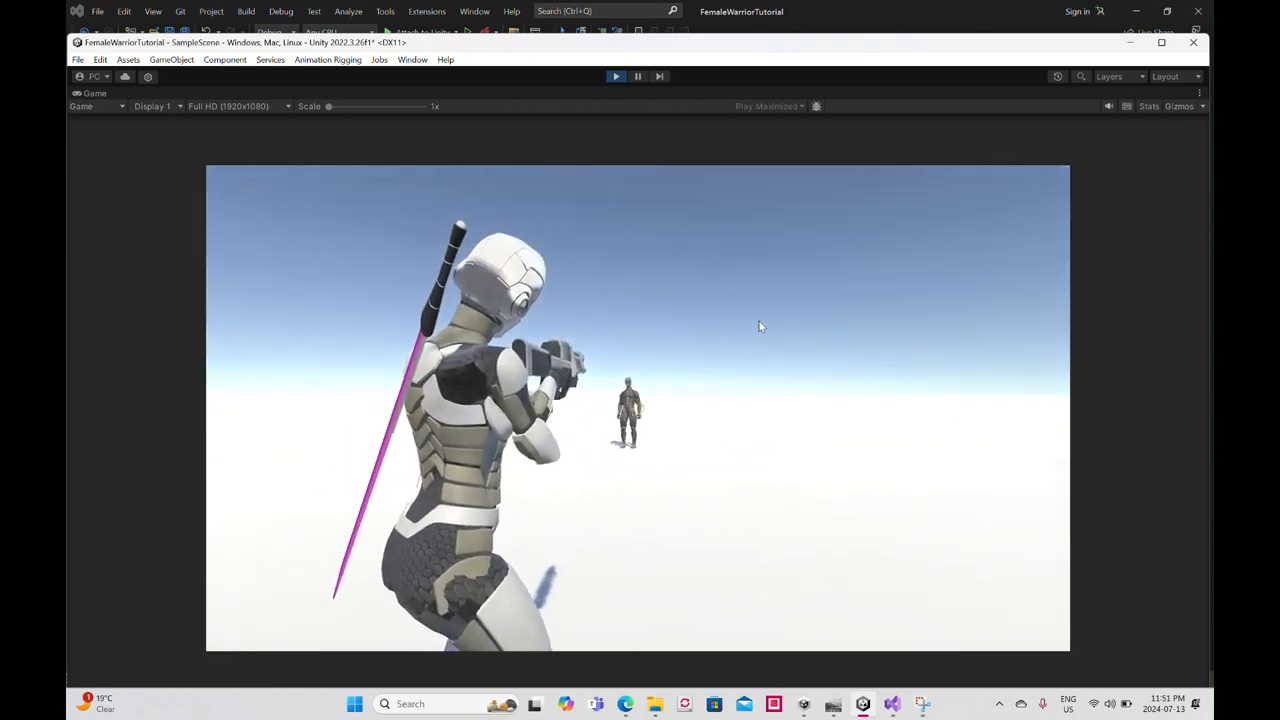
pyautogui.click(760, 327)
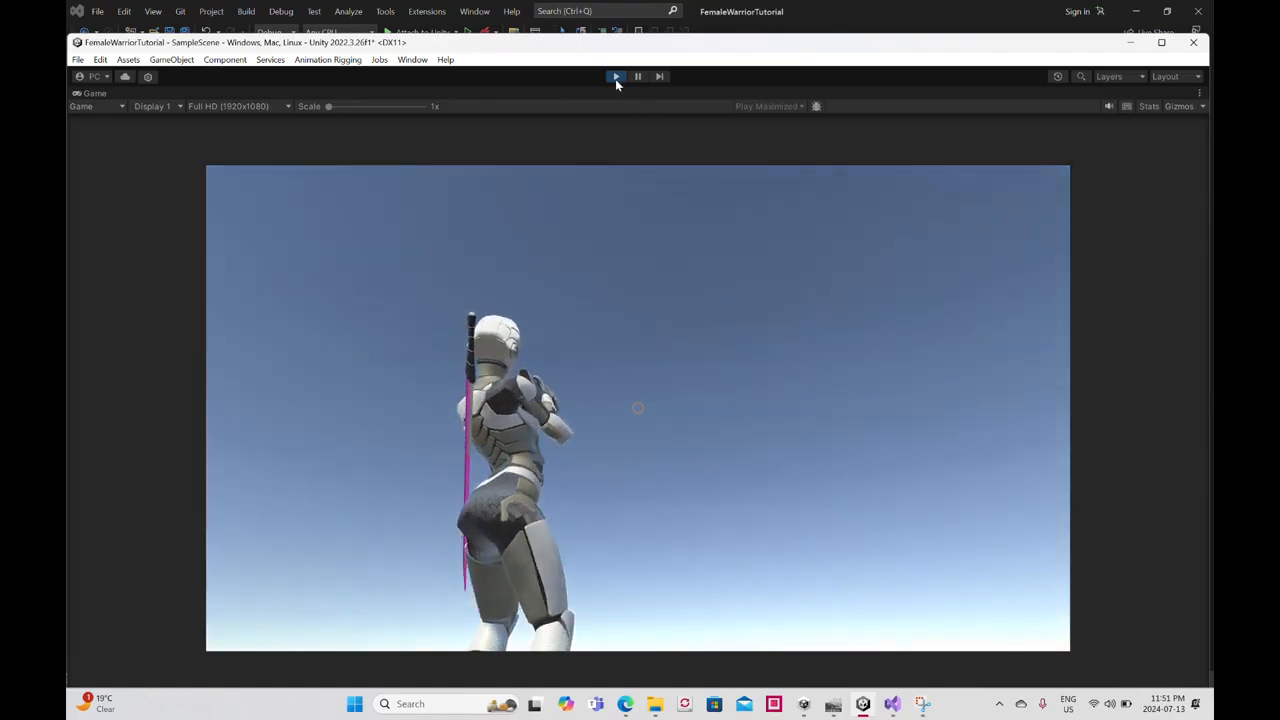
pyautogui.click(615, 77)
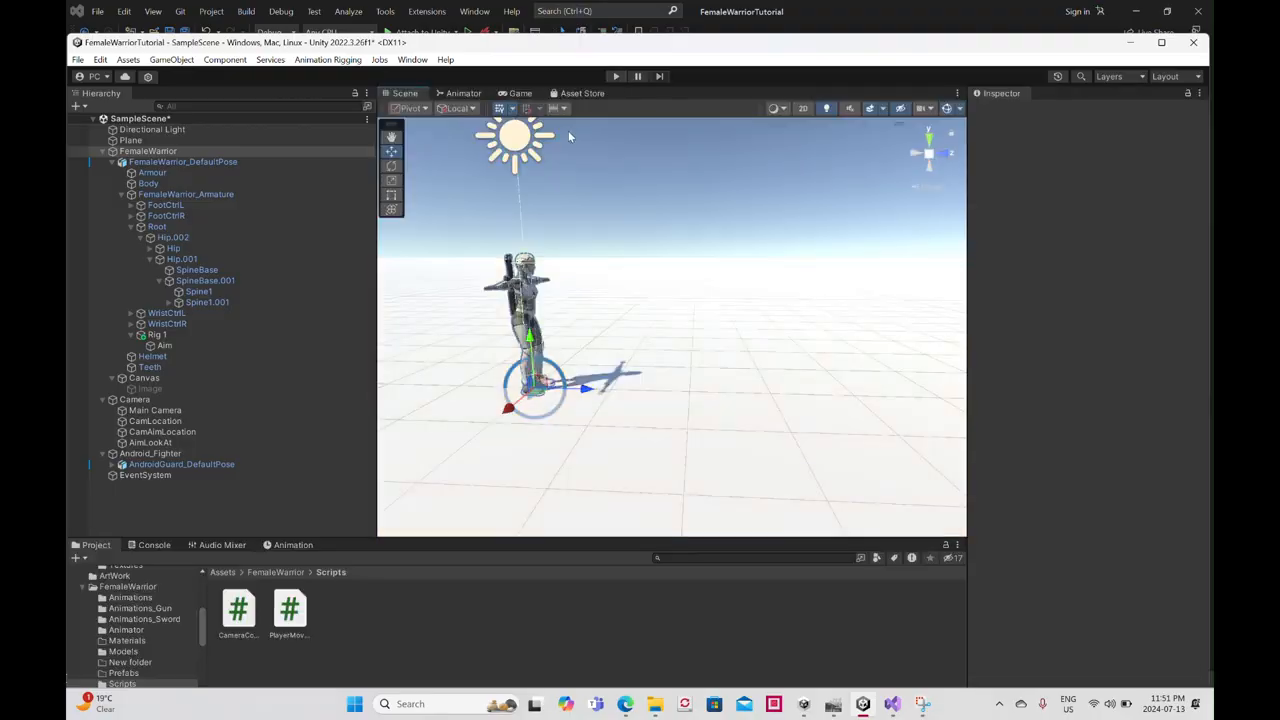
# - Play the scene again, test gun aiming while moving the warrior in all directions around the android, and stop the test
pyautogui.click(615, 77)
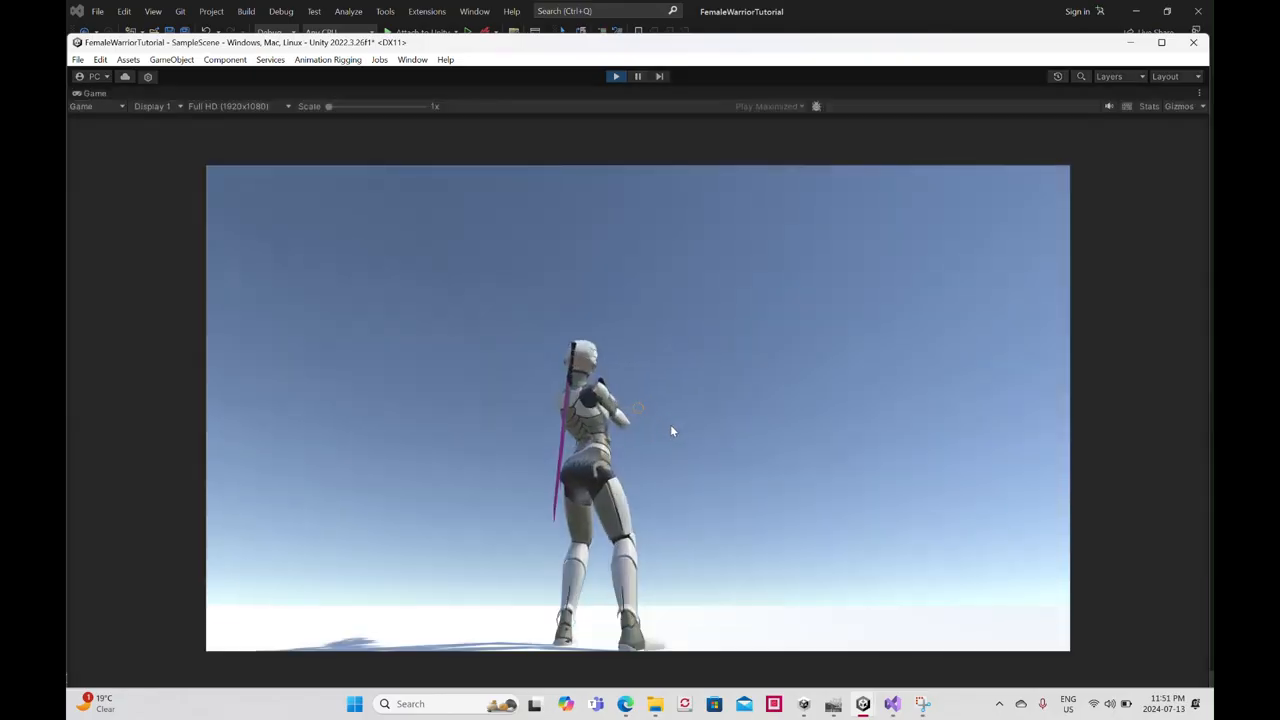
pyautogui.press('s')
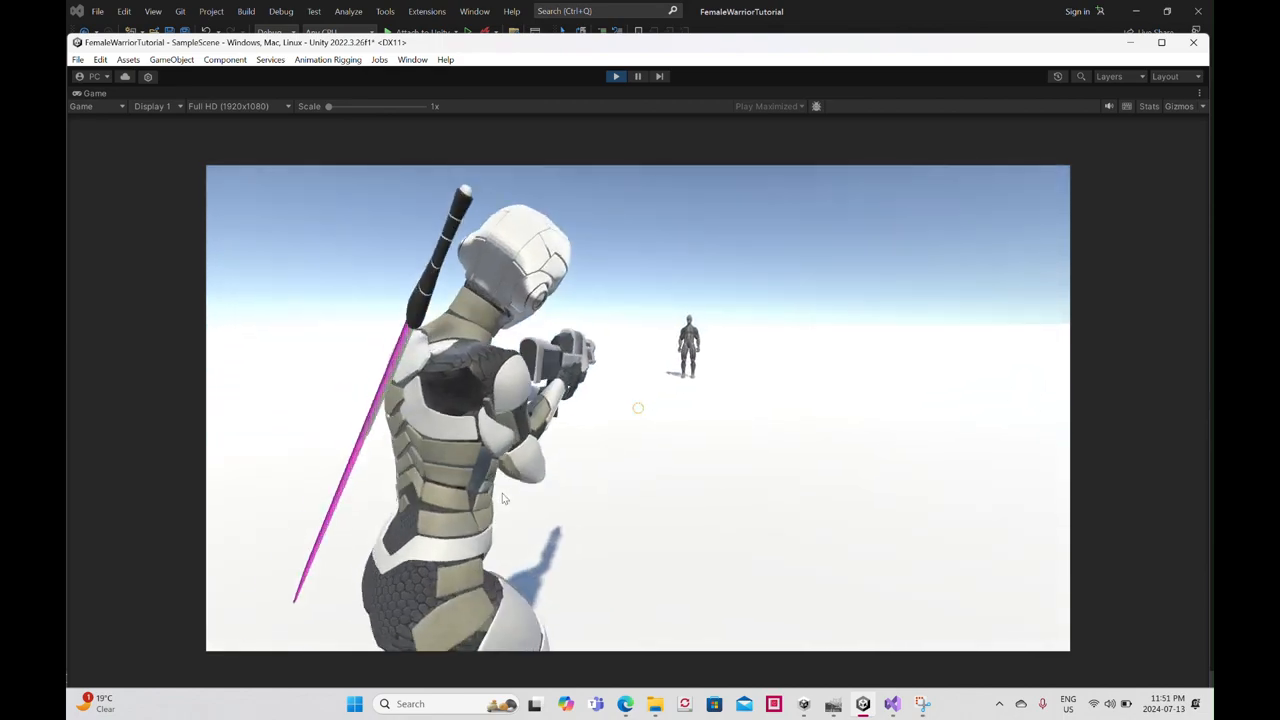
pyautogui.press('d')
pyautogui.press('a')
pyautogui.press('w')
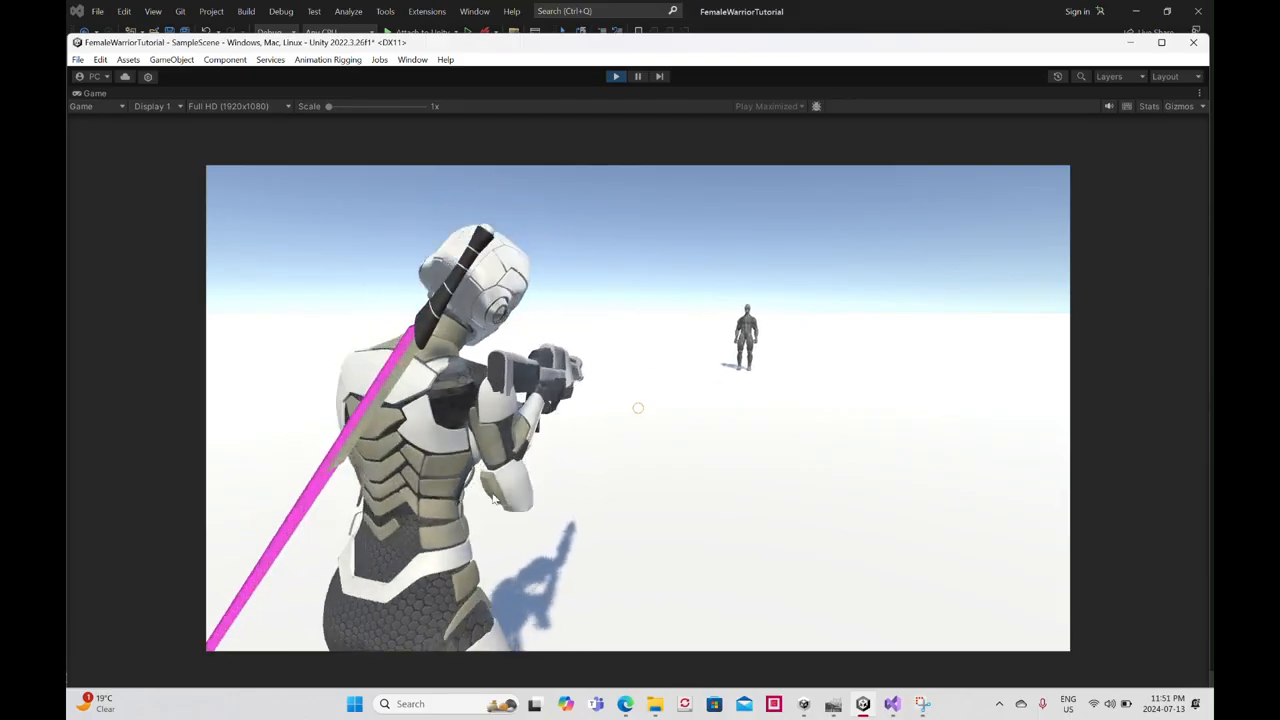
pyautogui.press('s')
pyautogui.press('d')
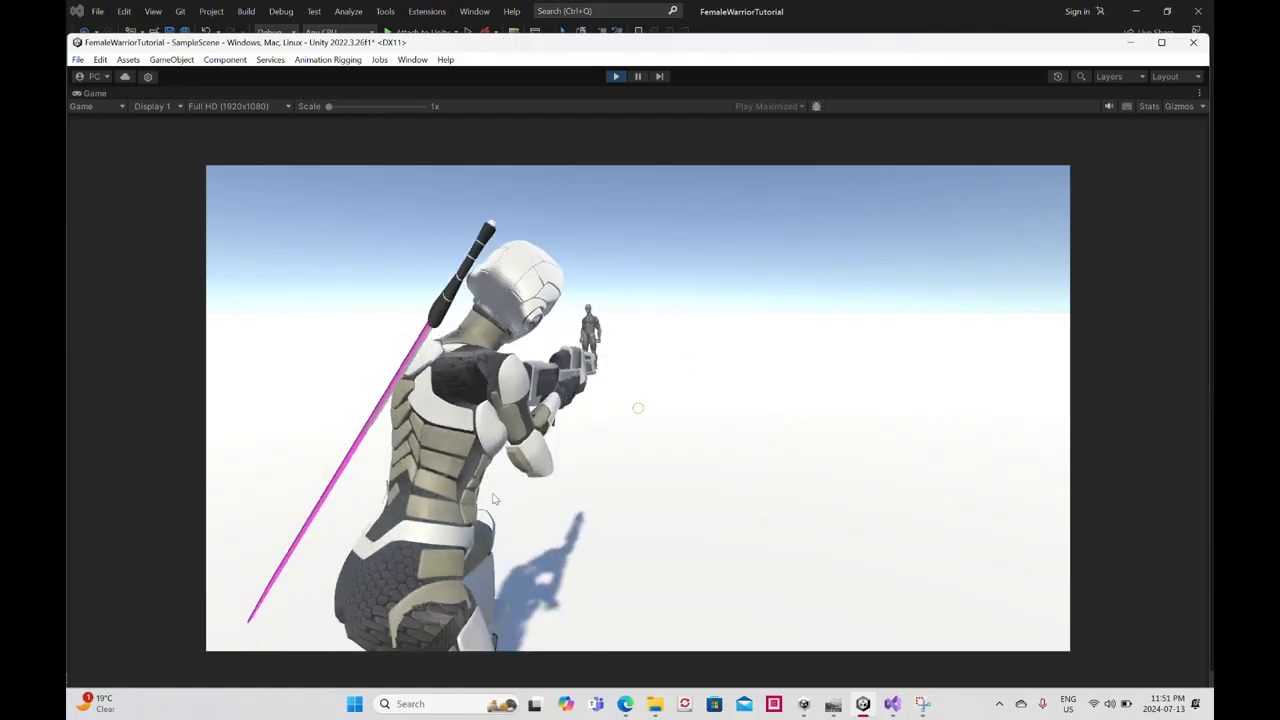
pyautogui.press('w')
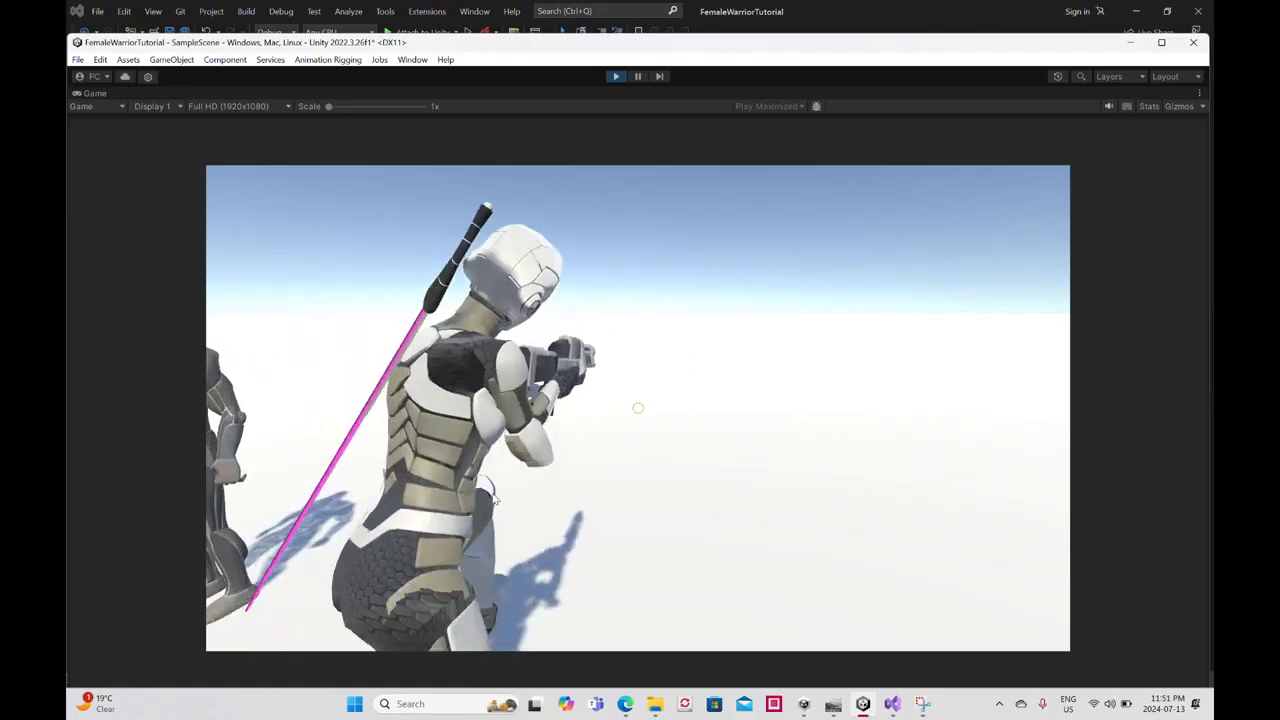
pyautogui.press('s')
pyautogui.press('a')
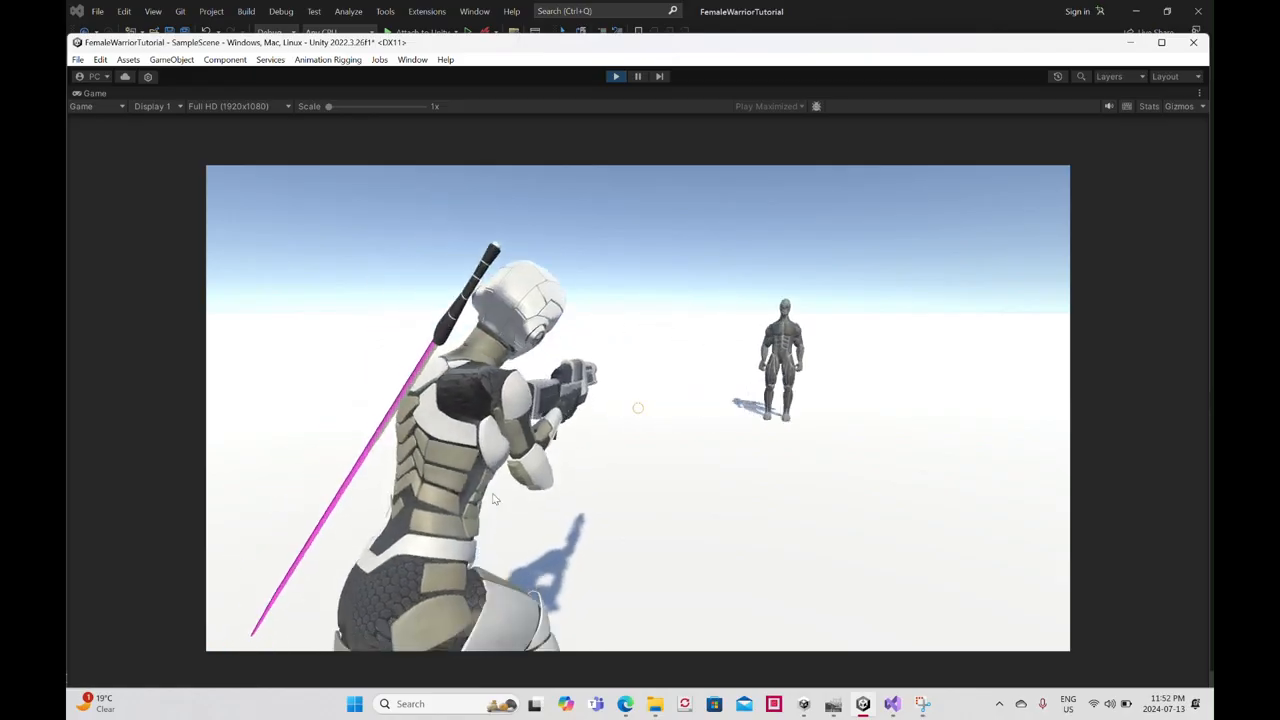
pyautogui.press('d')
pyautogui.press('s')
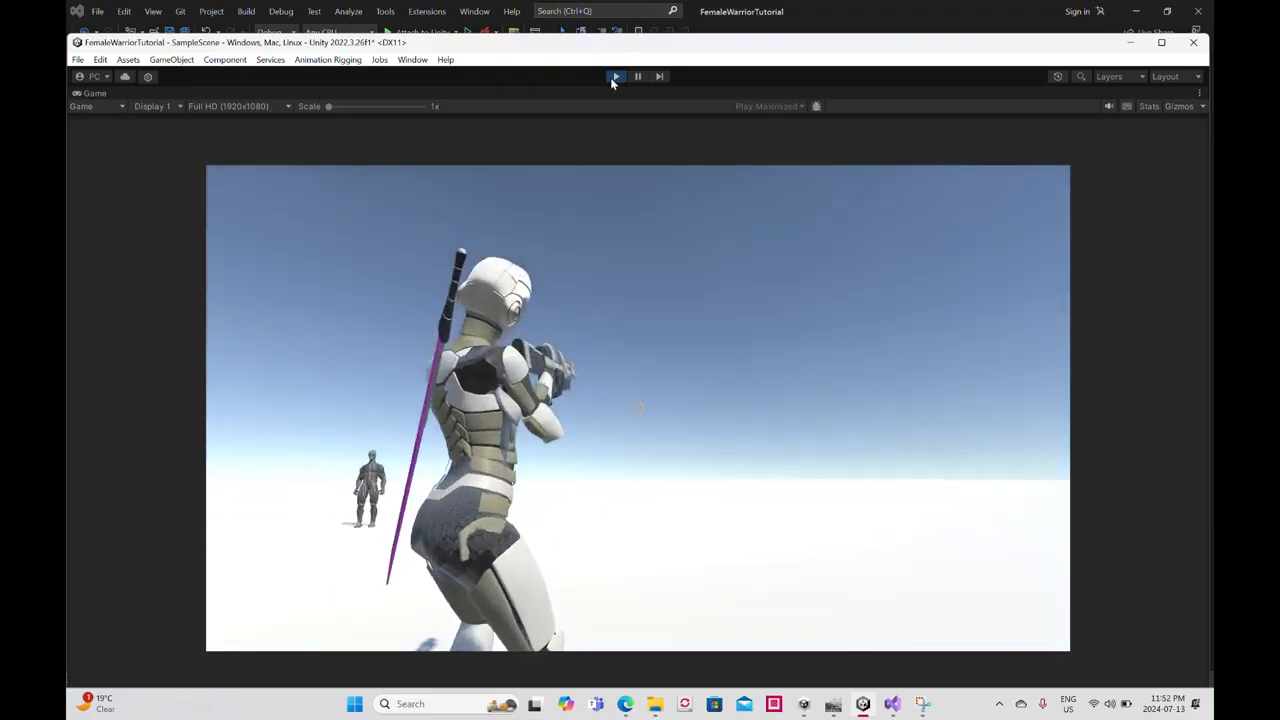
pyautogui.click(614, 77)
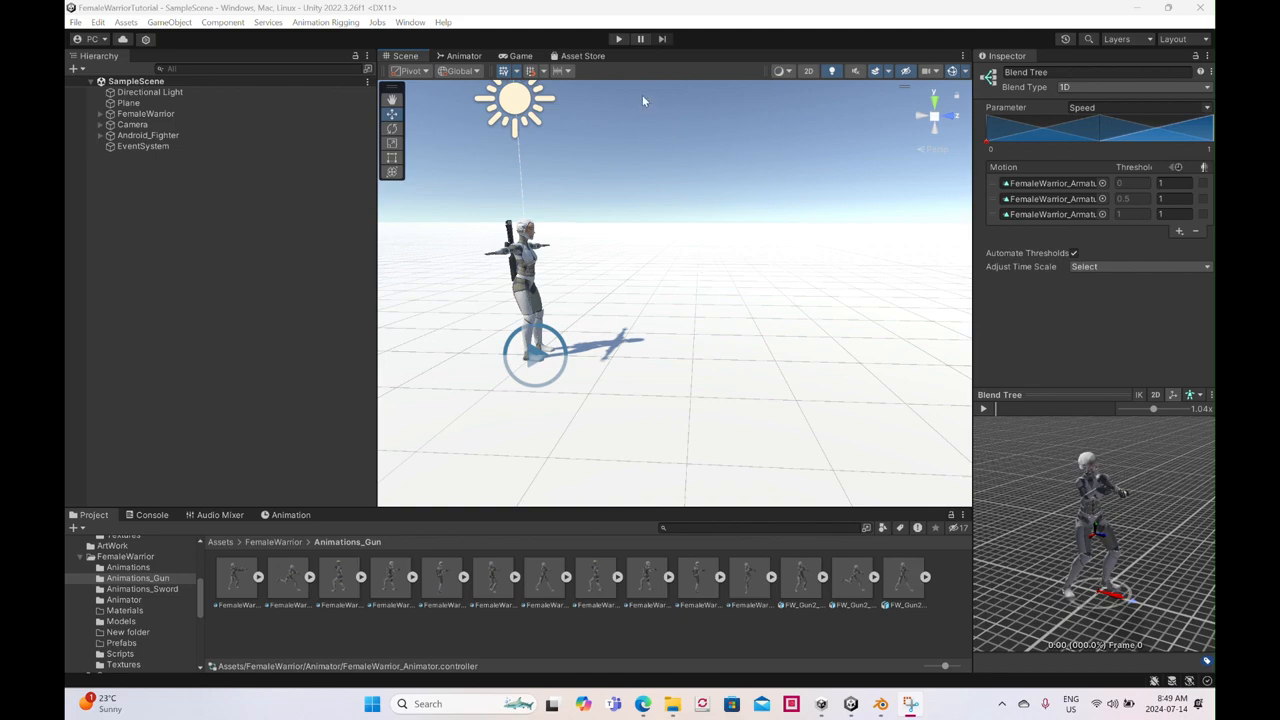
# - Shrink the editor window, play the scene to test the warrior's running and sword handling, and stop the test
pyautogui.click(1164, 7)
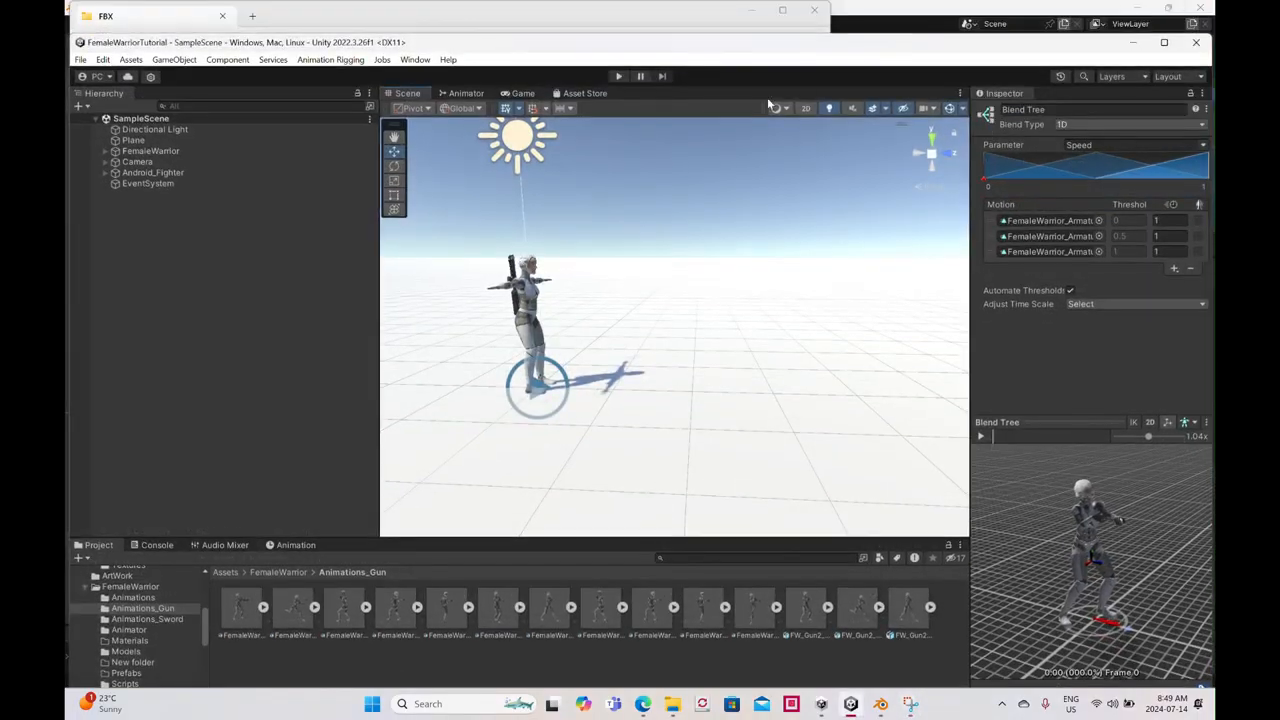
pyautogui.click(617, 76)
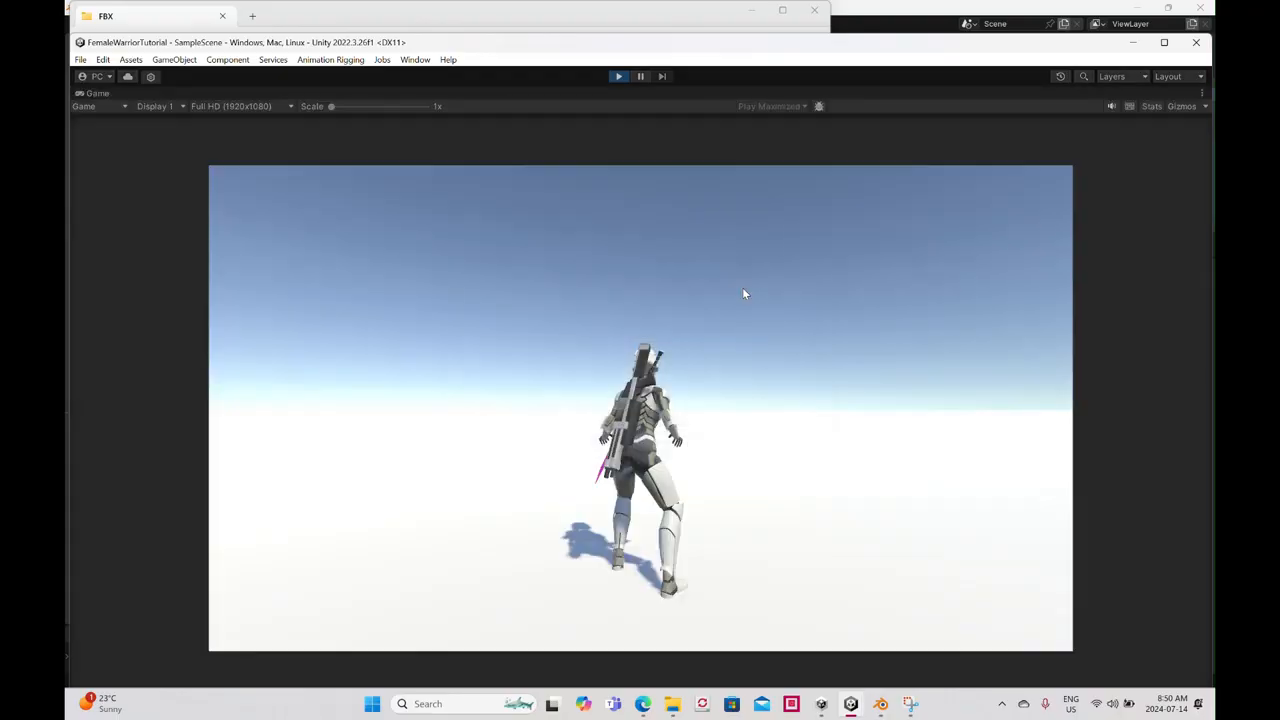
pyautogui.click(665, 291)
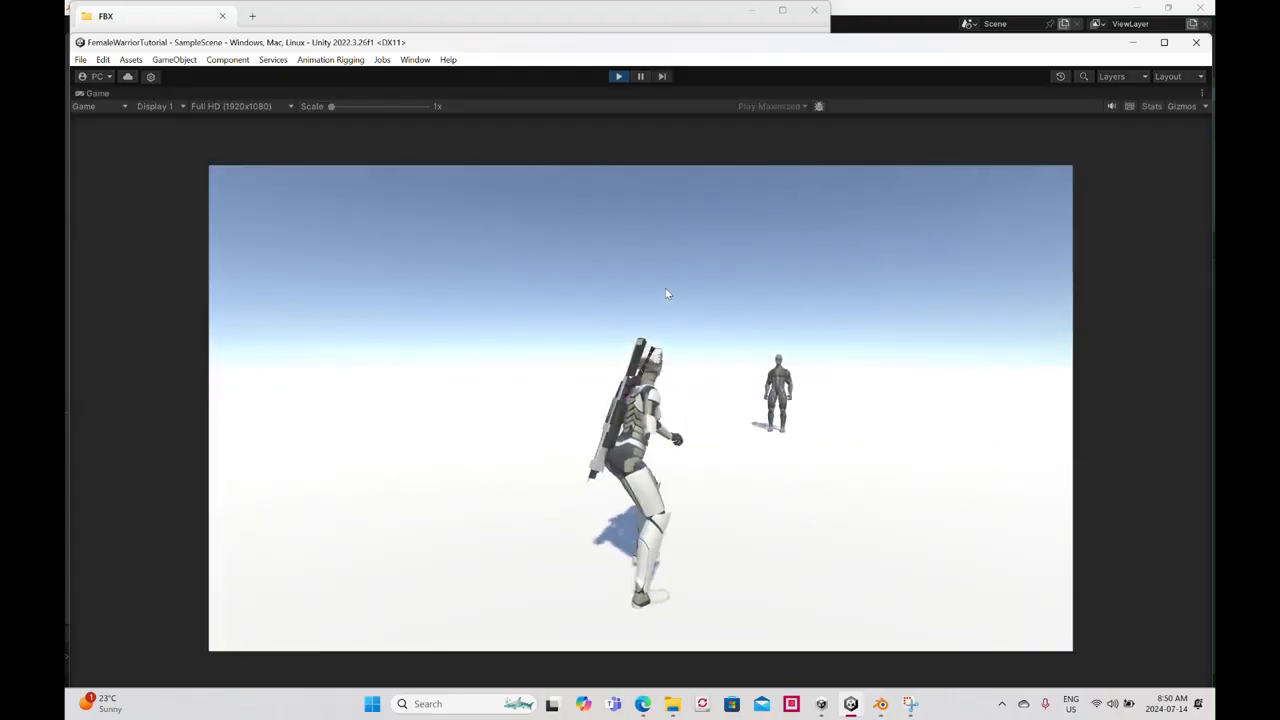
pyautogui.click(571, 308)
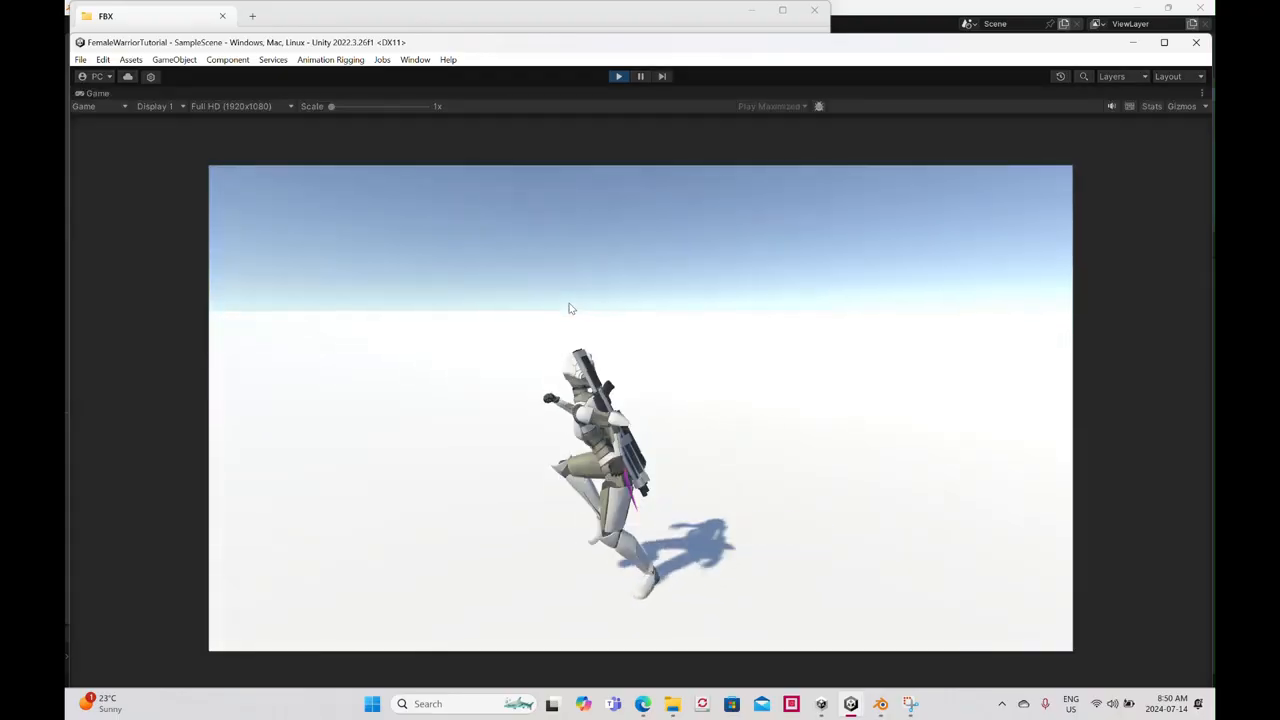
pyautogui.click(571, 308)
pyautogui.press('r')
pyautogui.click(571, 308)
pyautogui.click(571, 308)
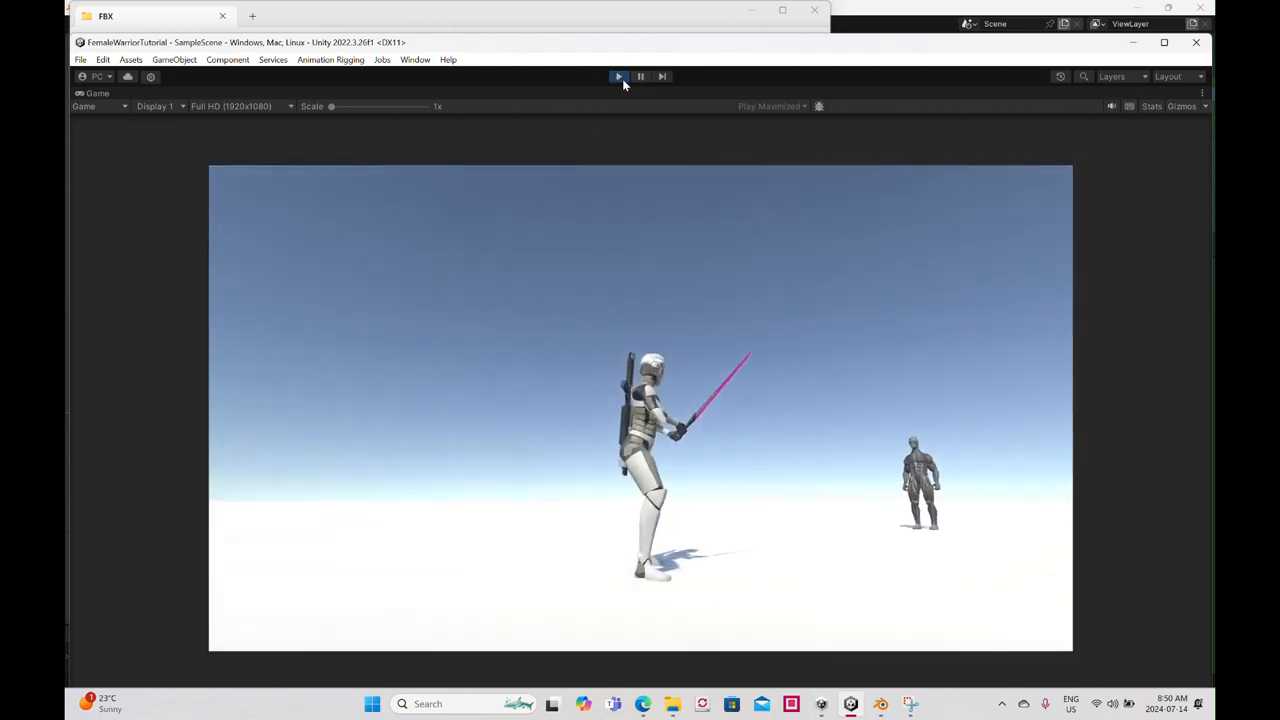
pyautogui.click(620, 78)
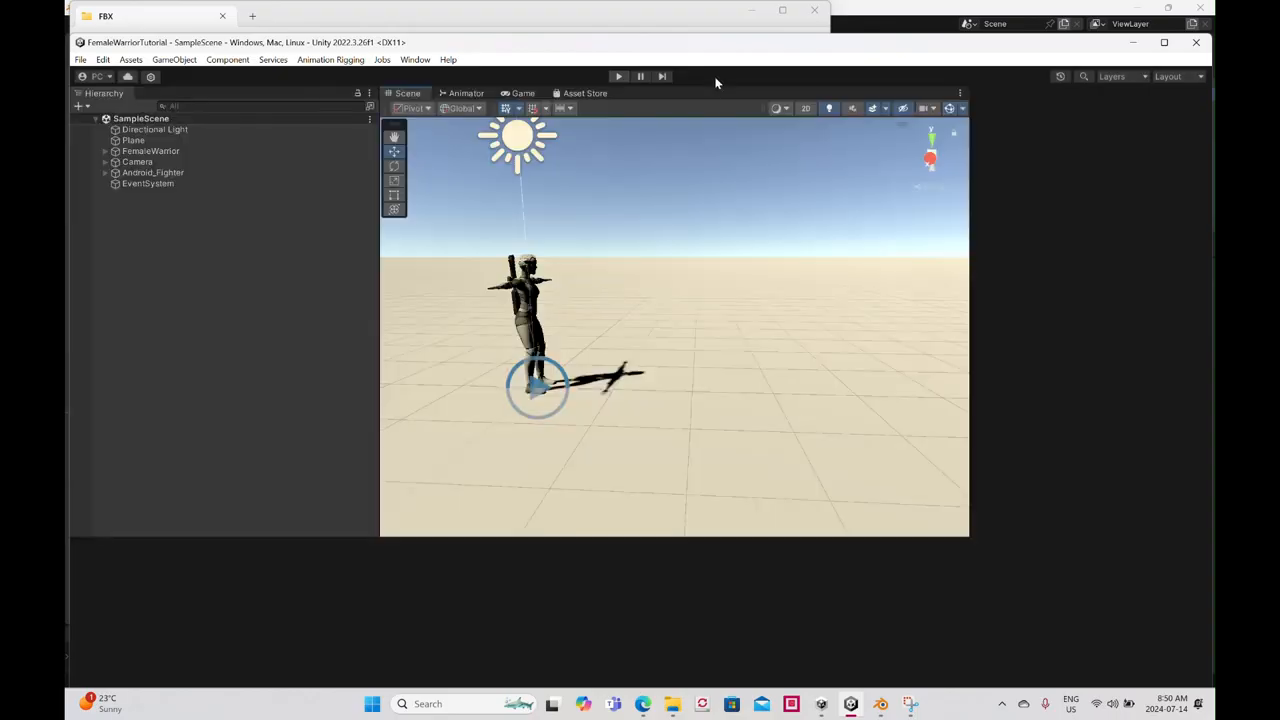